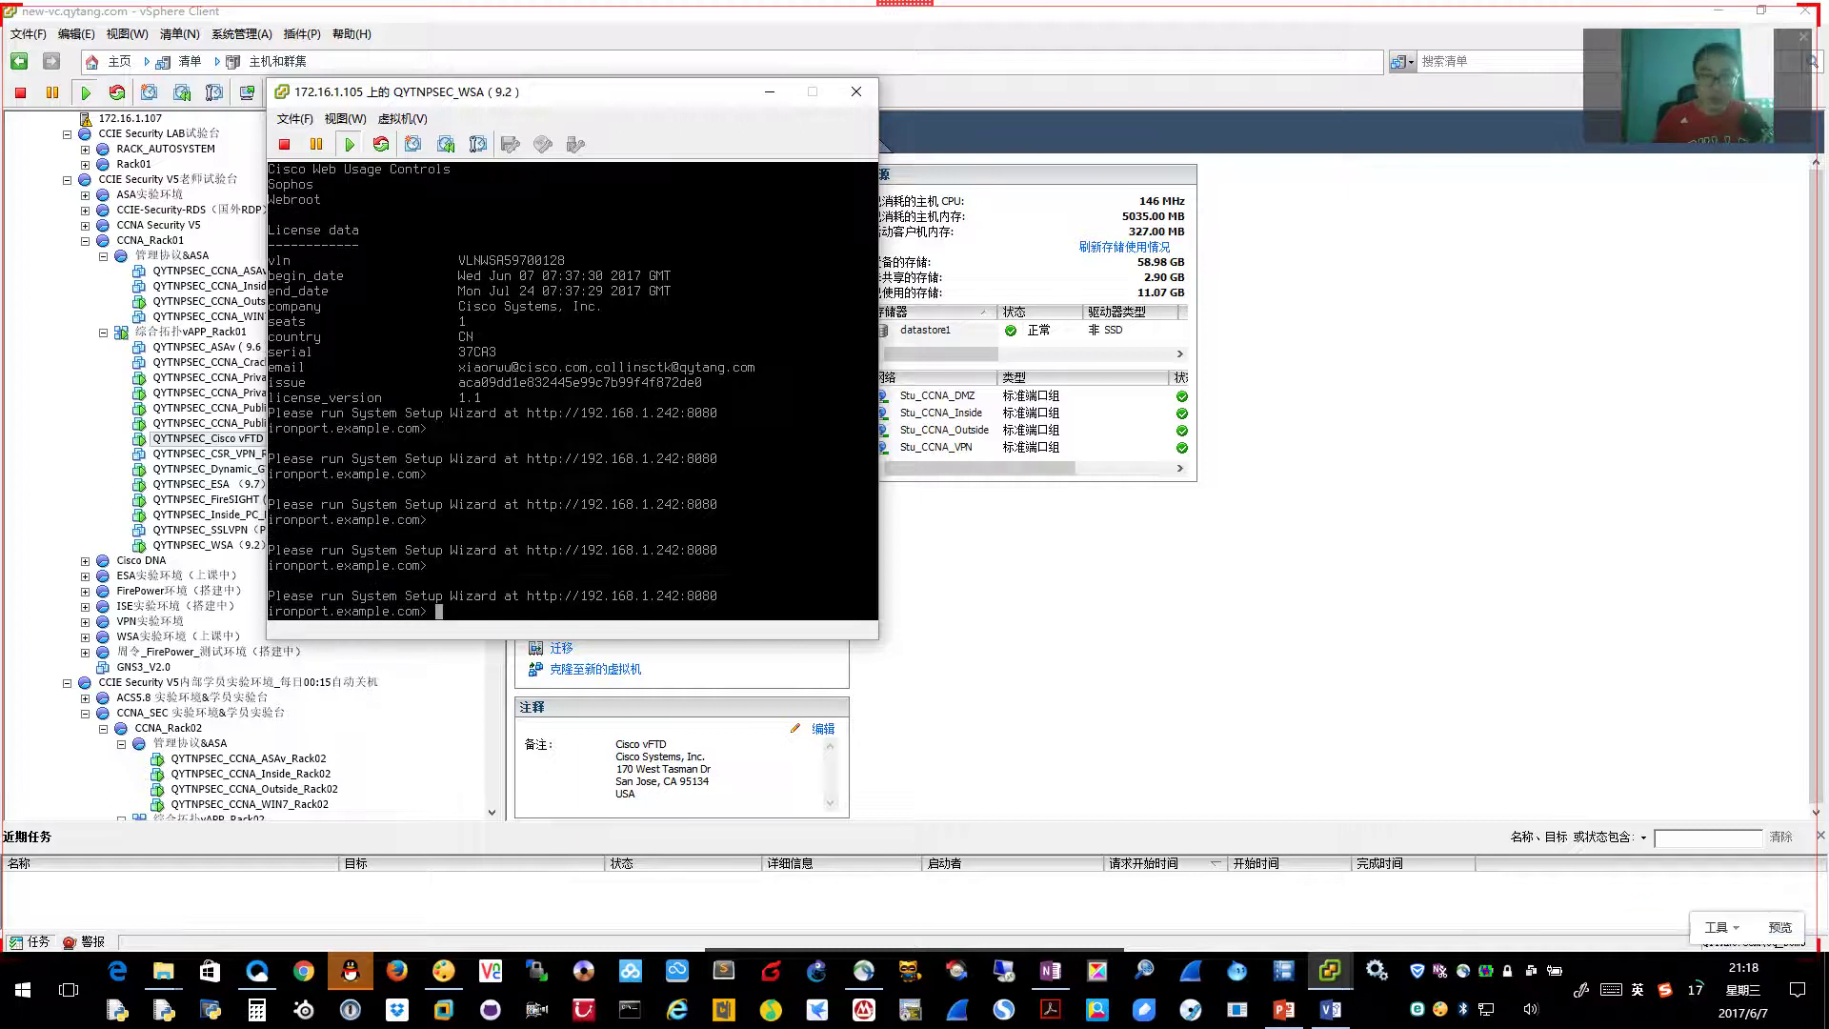
Close the QYTNPSEC_WSA console and bring the Inside_PC_Rack01 console forward from the taskbar previews
{"action": "left_click", "coordinate": [857, 91]}
{"action": "mouse_move", "coordinate": [1326, 974]}
{"action": "left_click", "coordinate": [1345, 913]}
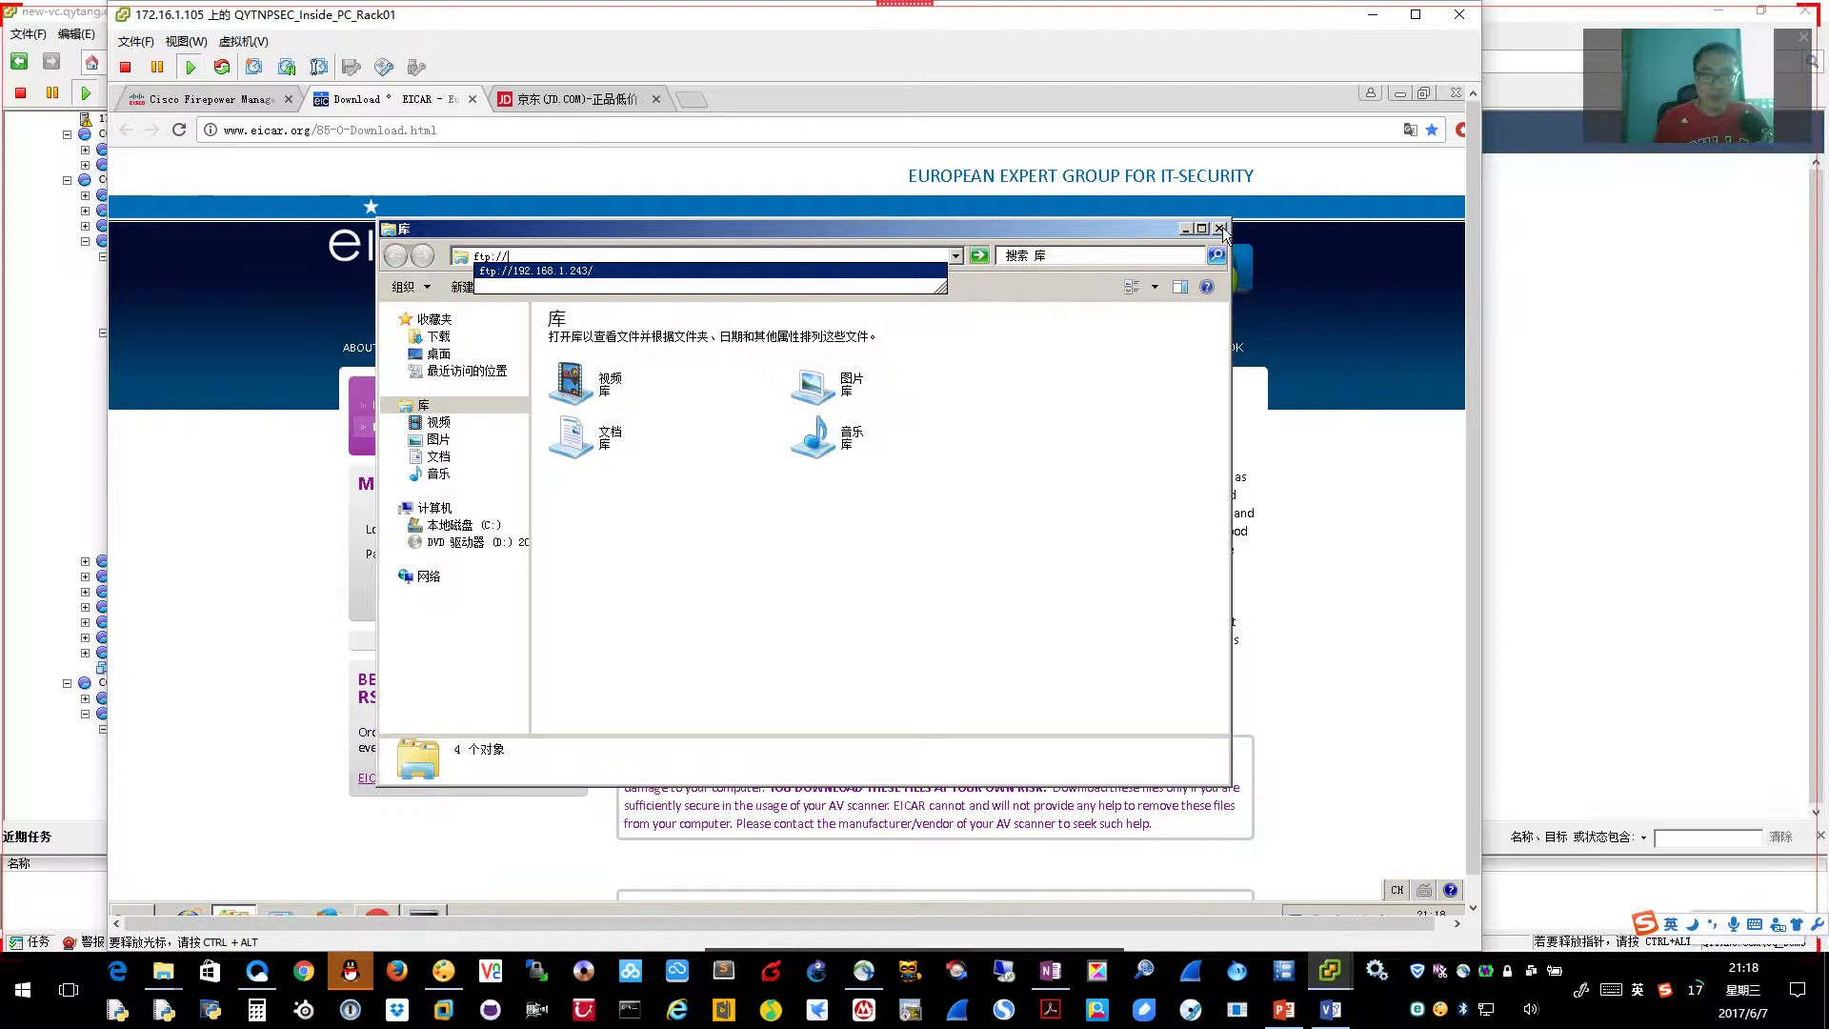
Close the Libraries window and bring the Private-Mail machine's console to the front
{"action": "left_click", "coordinate": [1219, 228]}
{"action": "left_click", "coordinate": [692, 99]}
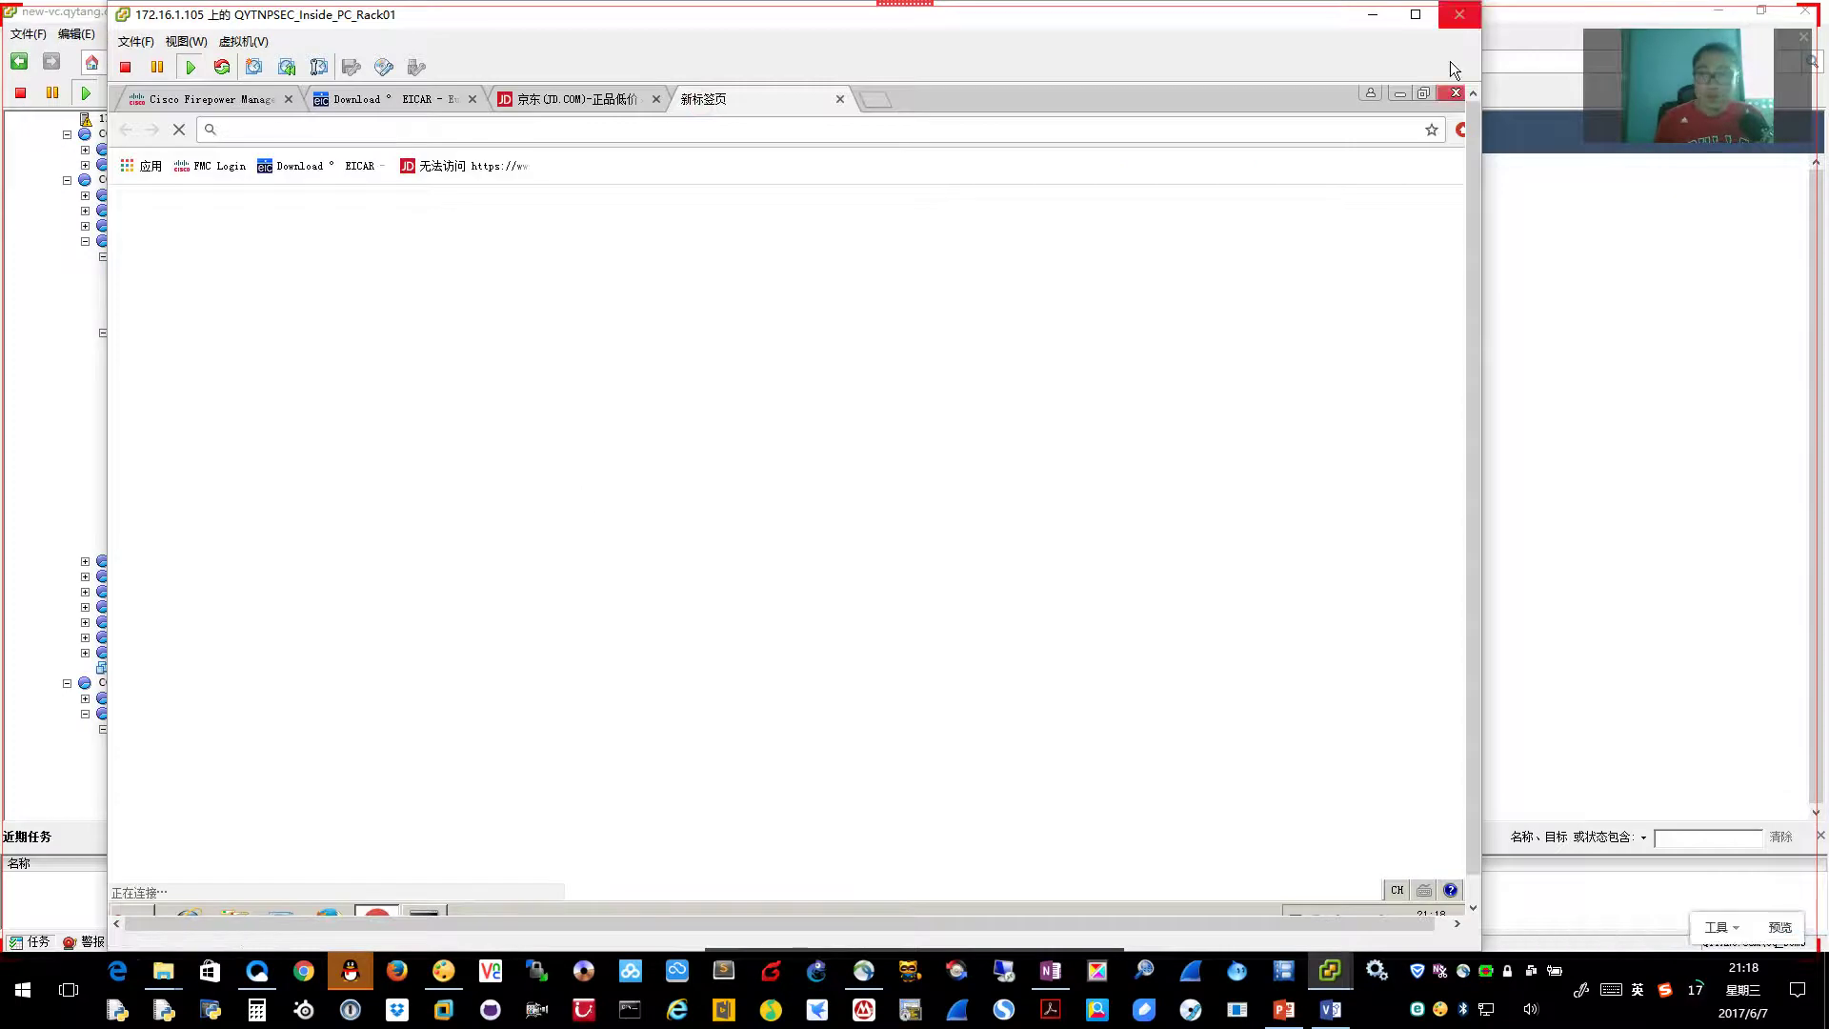
{"action": "left_click", "coordinate": [1330, 970]}
{"action": "left_click", "coordinate": [1490, 921]}
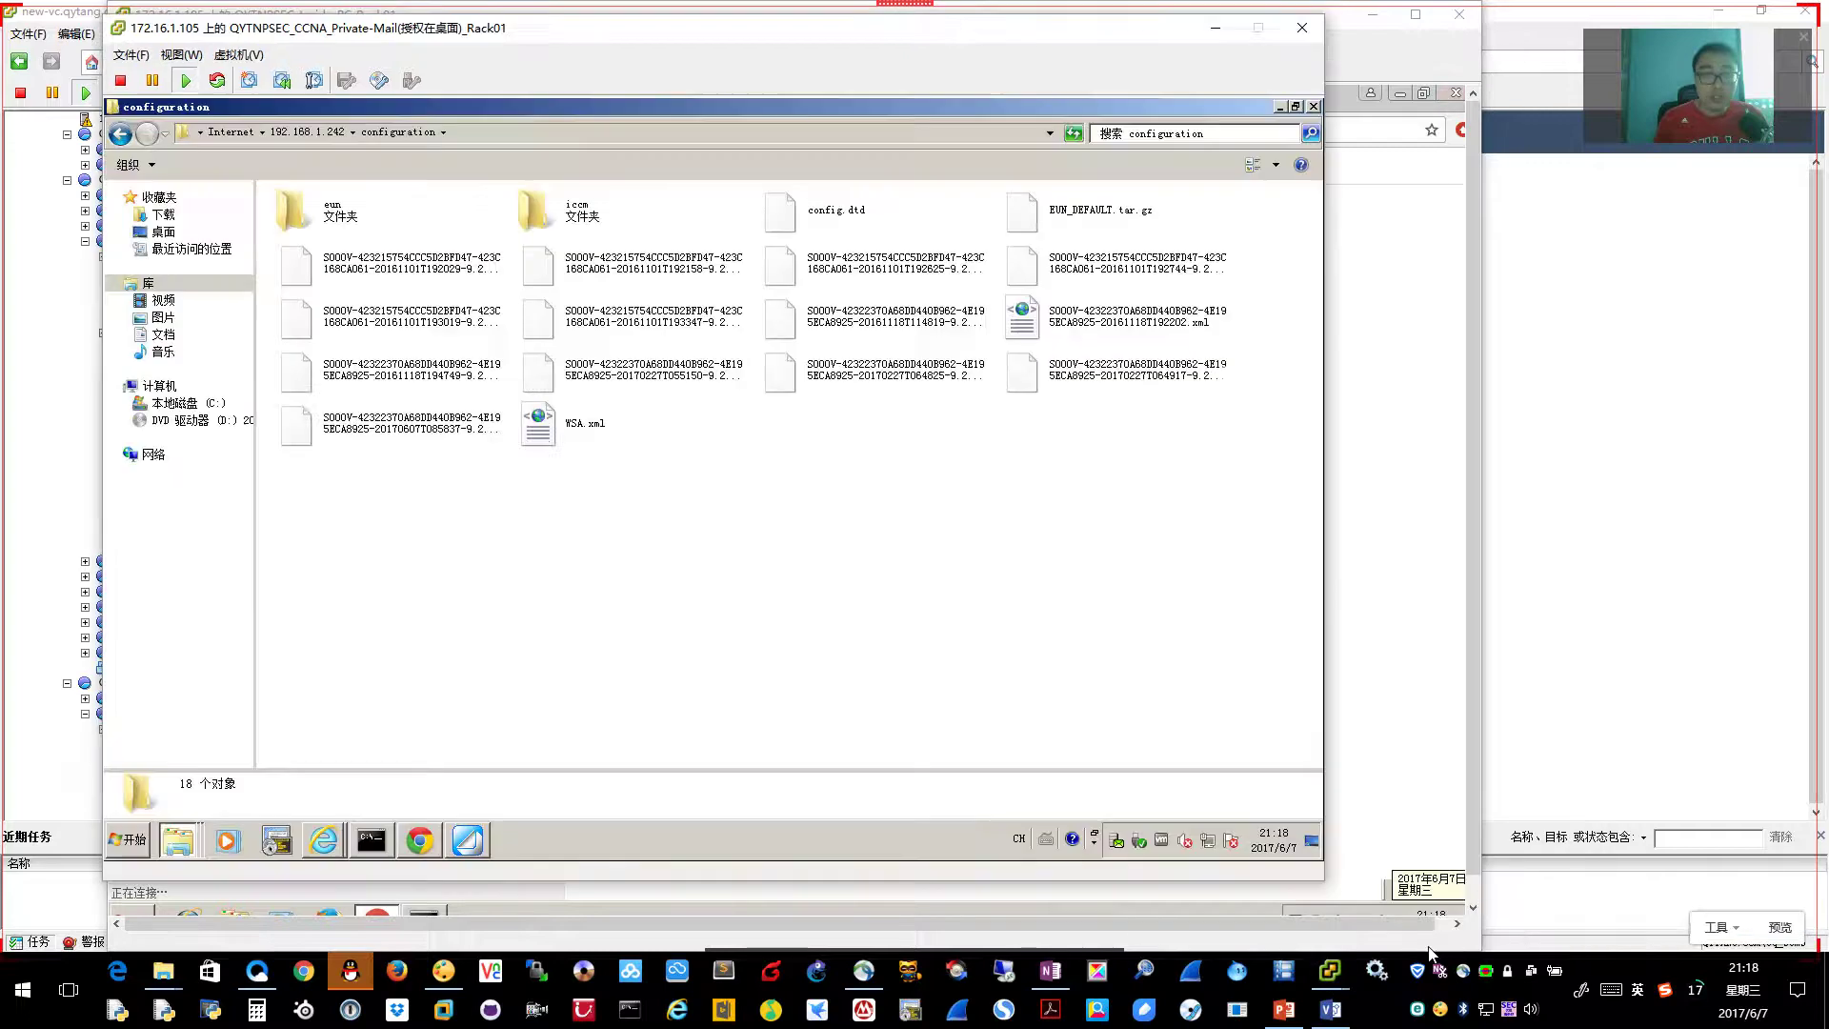
{"action": "left_click_drag", "start_coordinate": [448, 38], "coordinate": [430, 32]}
Bring the VM's Chrome forward on its blank new tab, dismissing the Web Security bookmark menu
{"action": "left_click", "coordinate": [402, 836]}
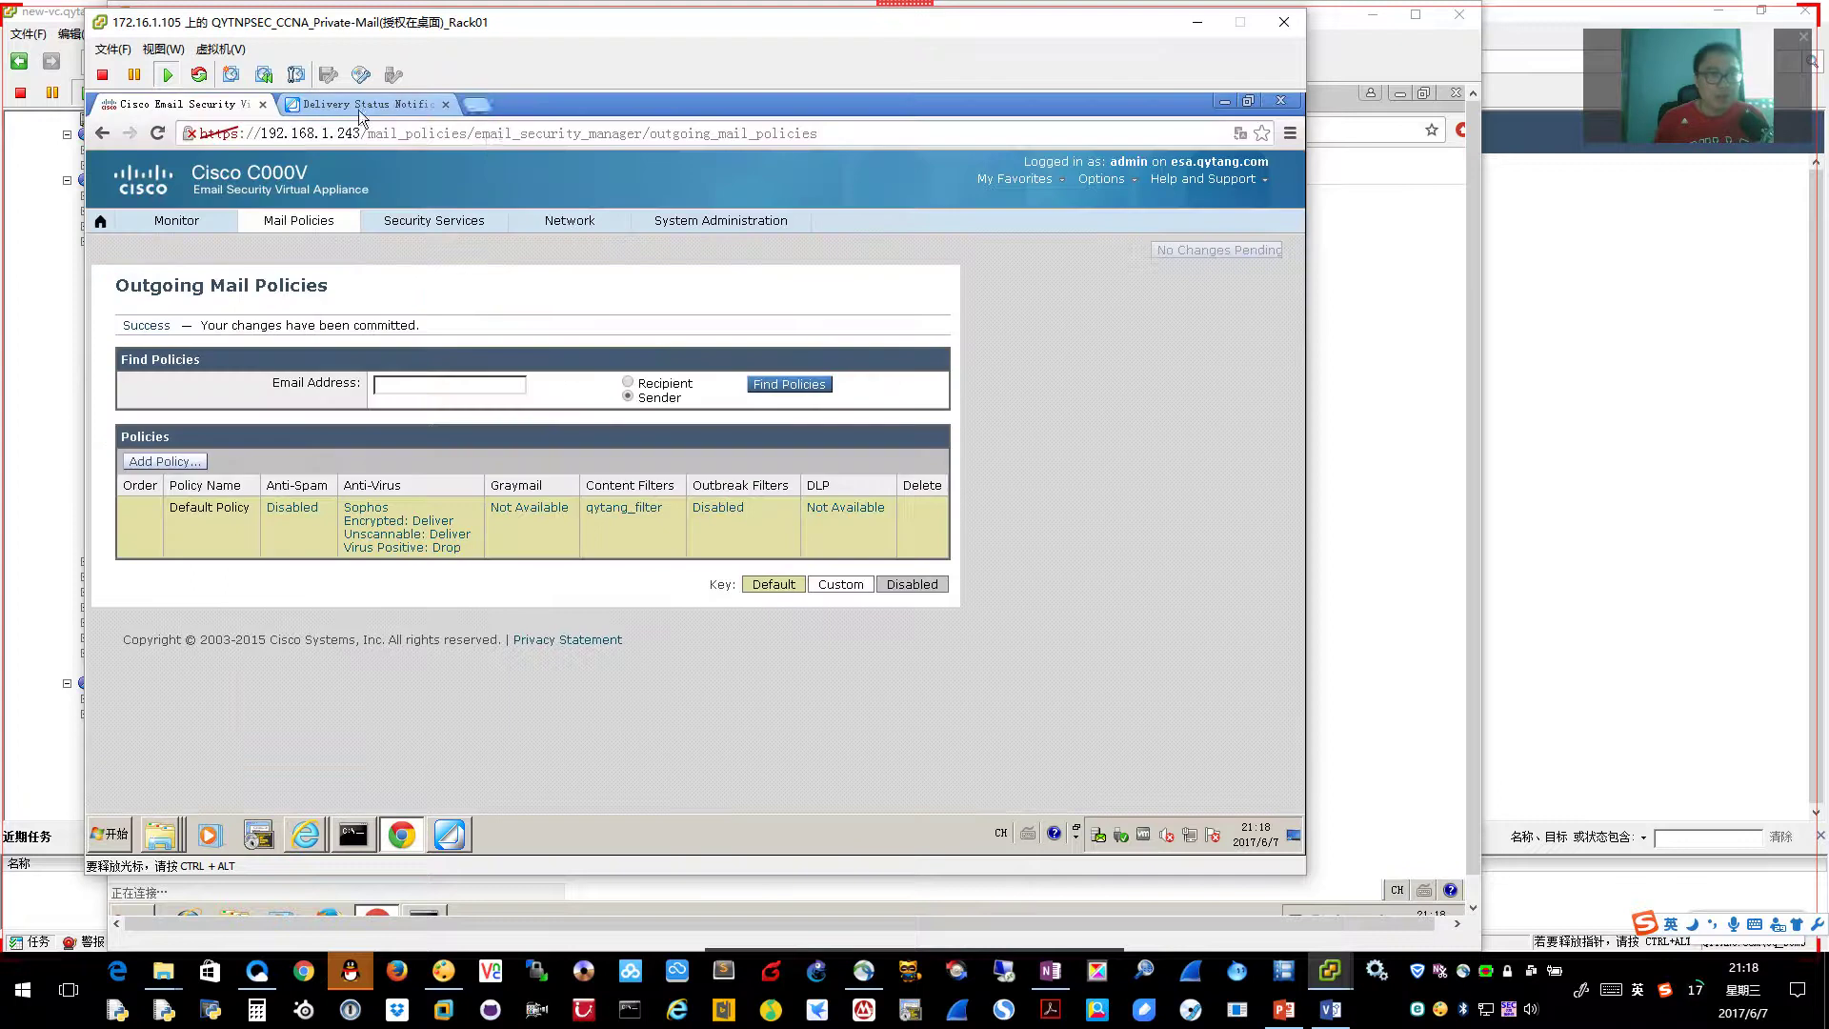
{"action": "left_click", "coordinate": [488, 105]}
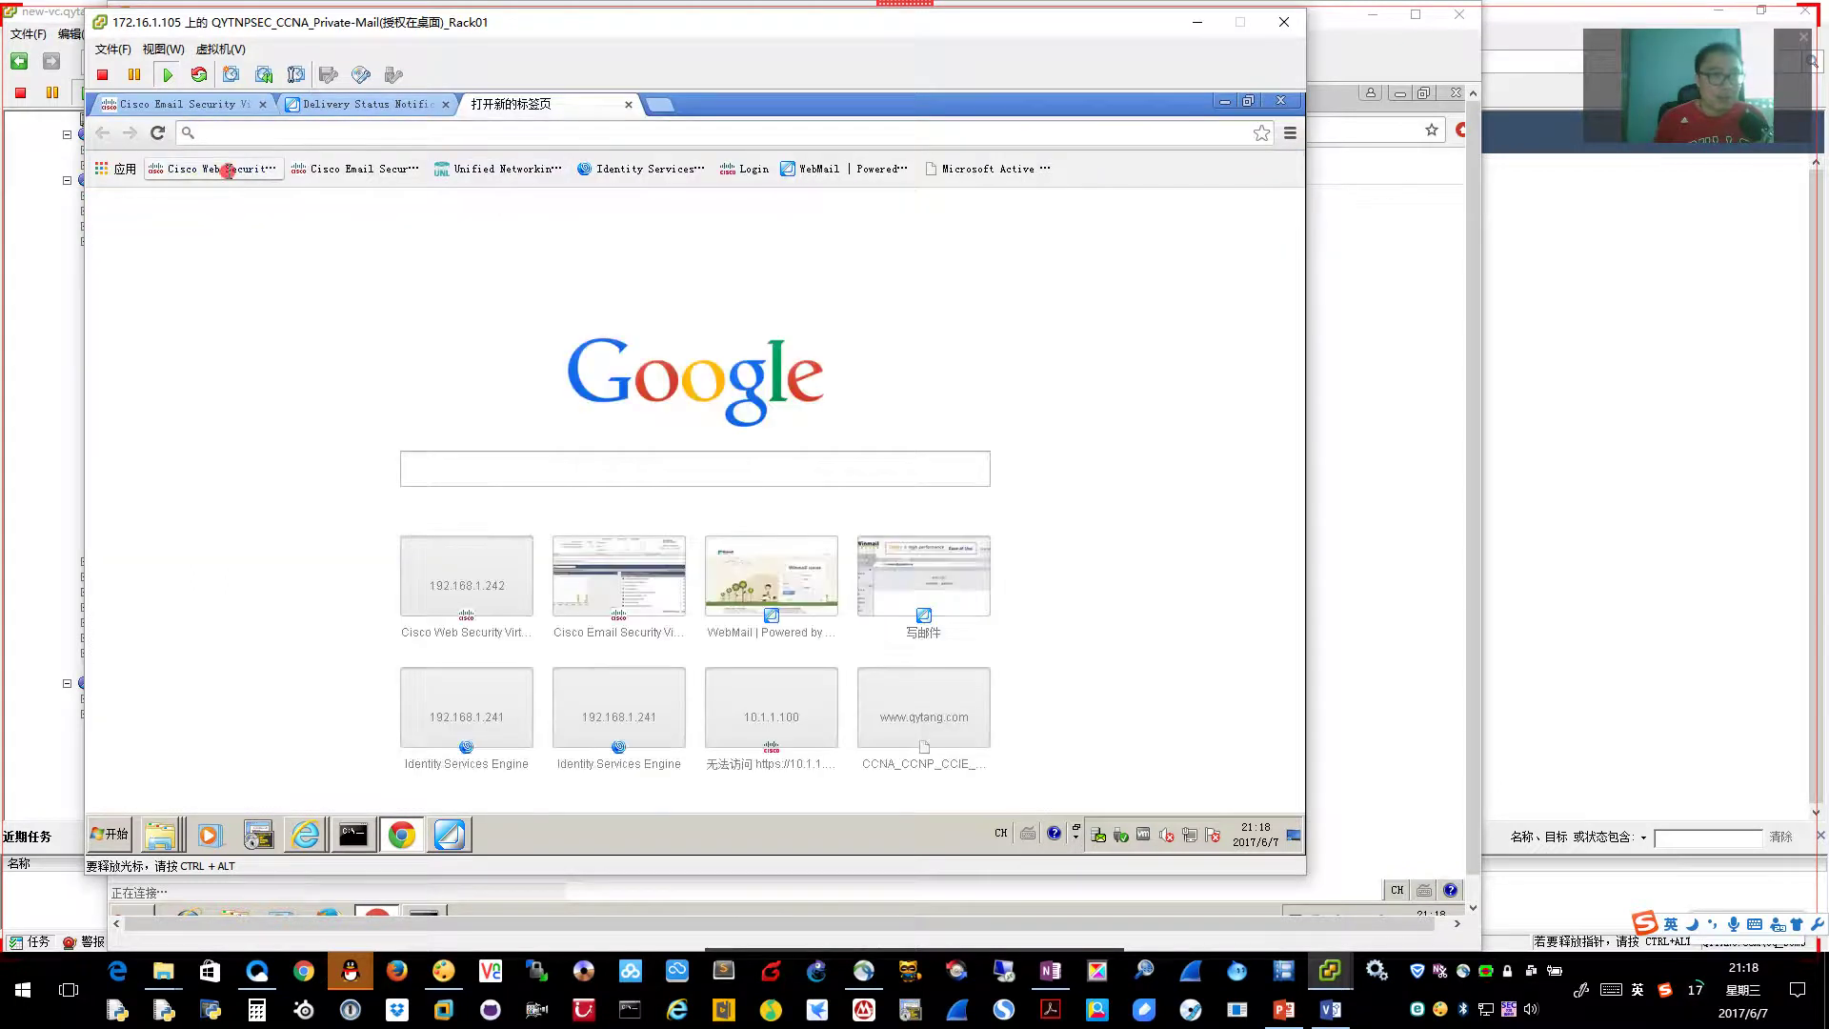
{"action": "right_click", "coordinate": [228, 174]}
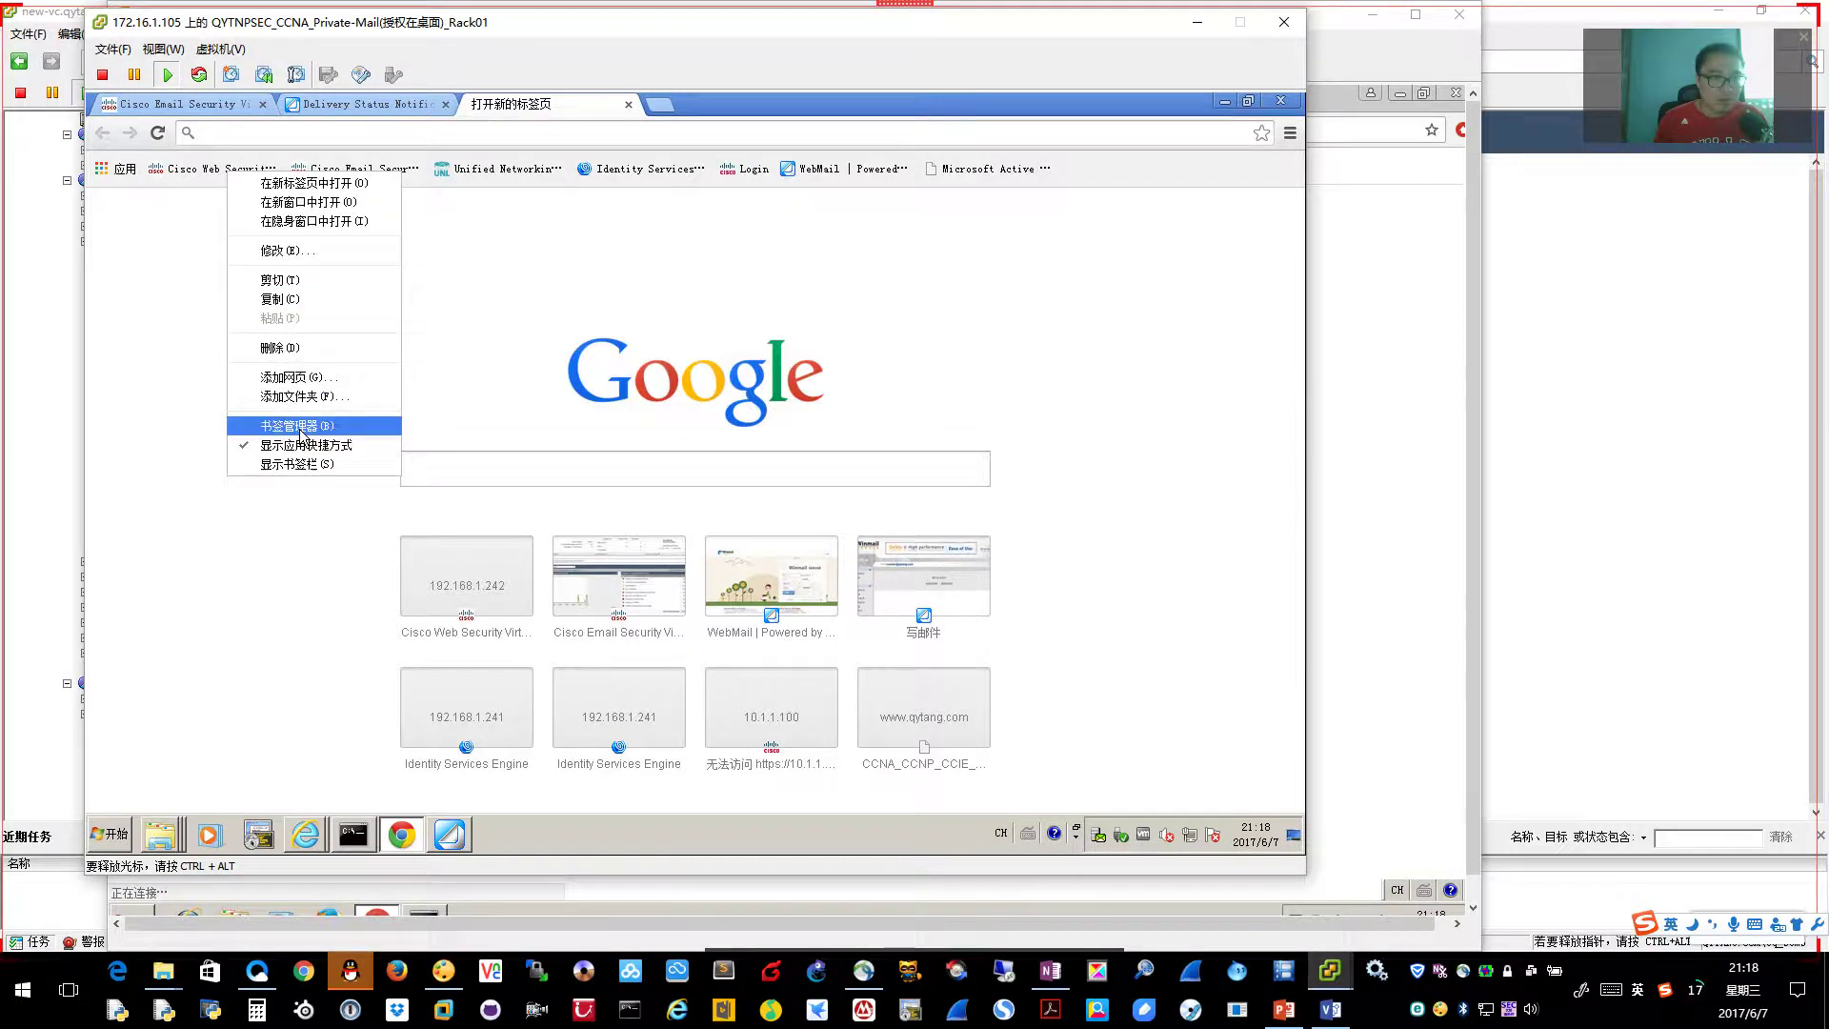
{"action": "left_click", "coordinate": [153, 343]}
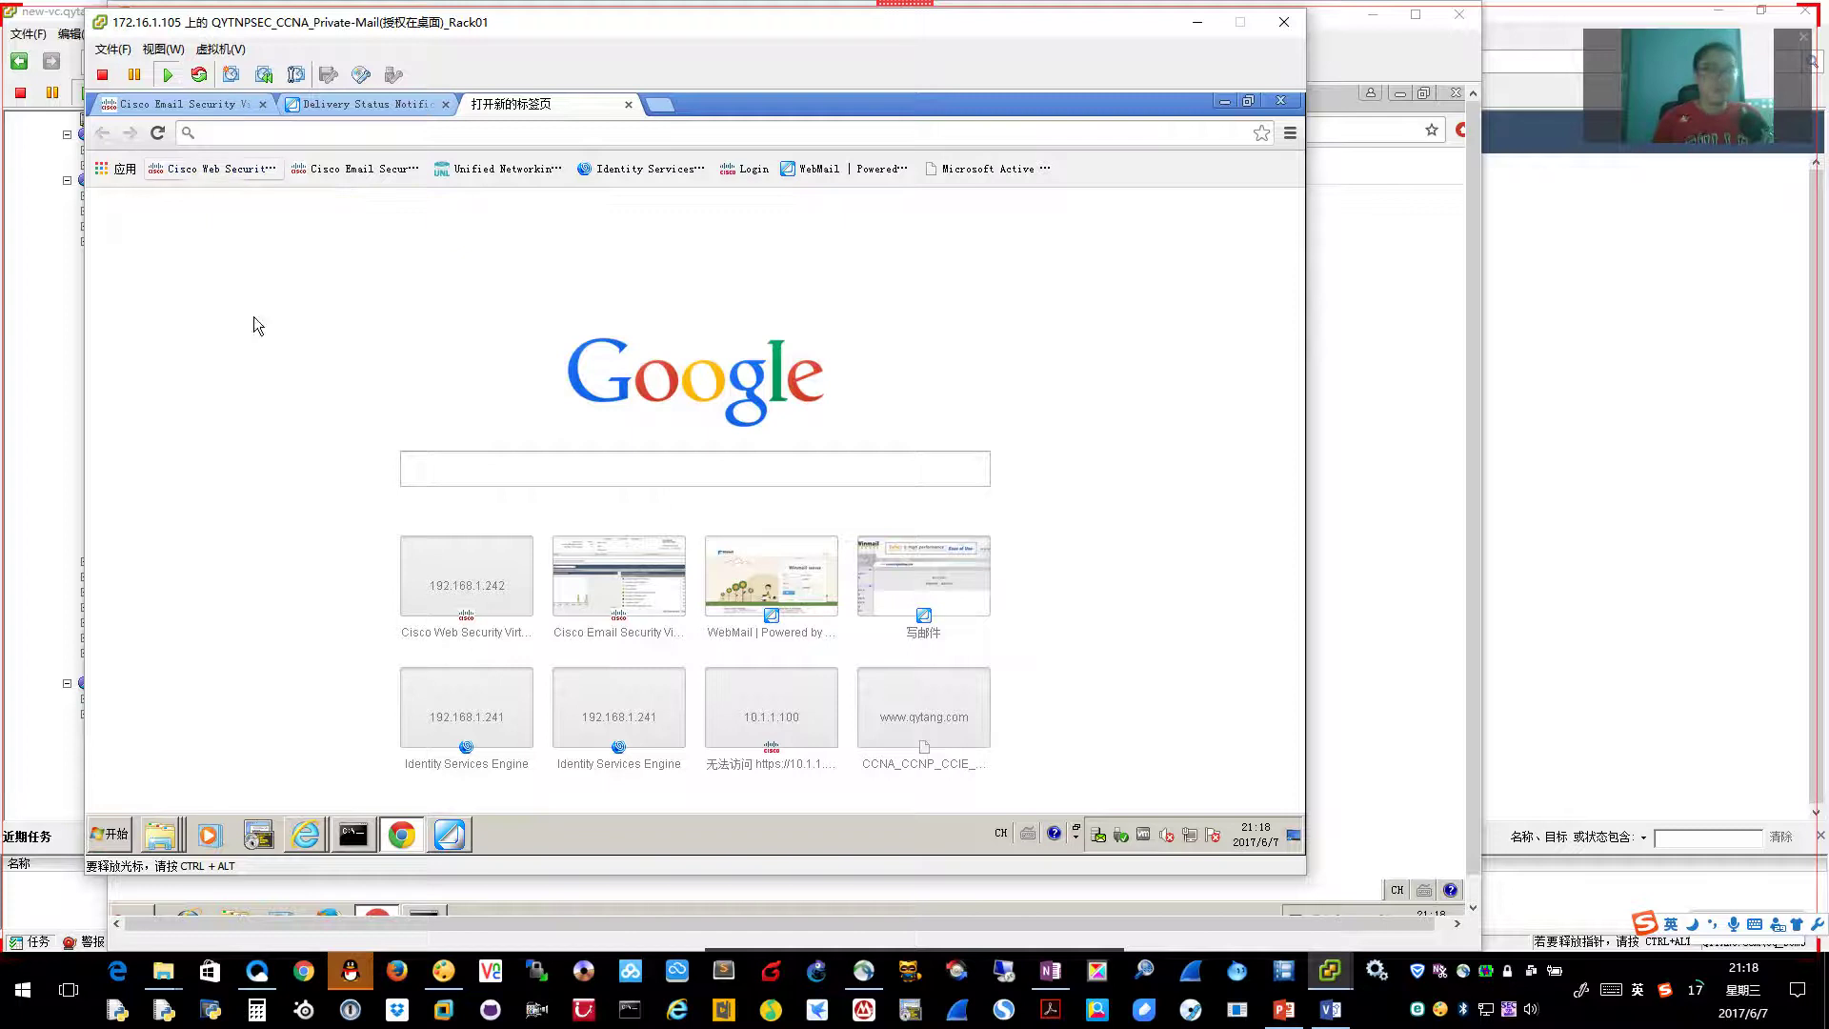
{"action": "left_click", "coordinate": [431, 132]}
{"action": "type", "text": "htt"}
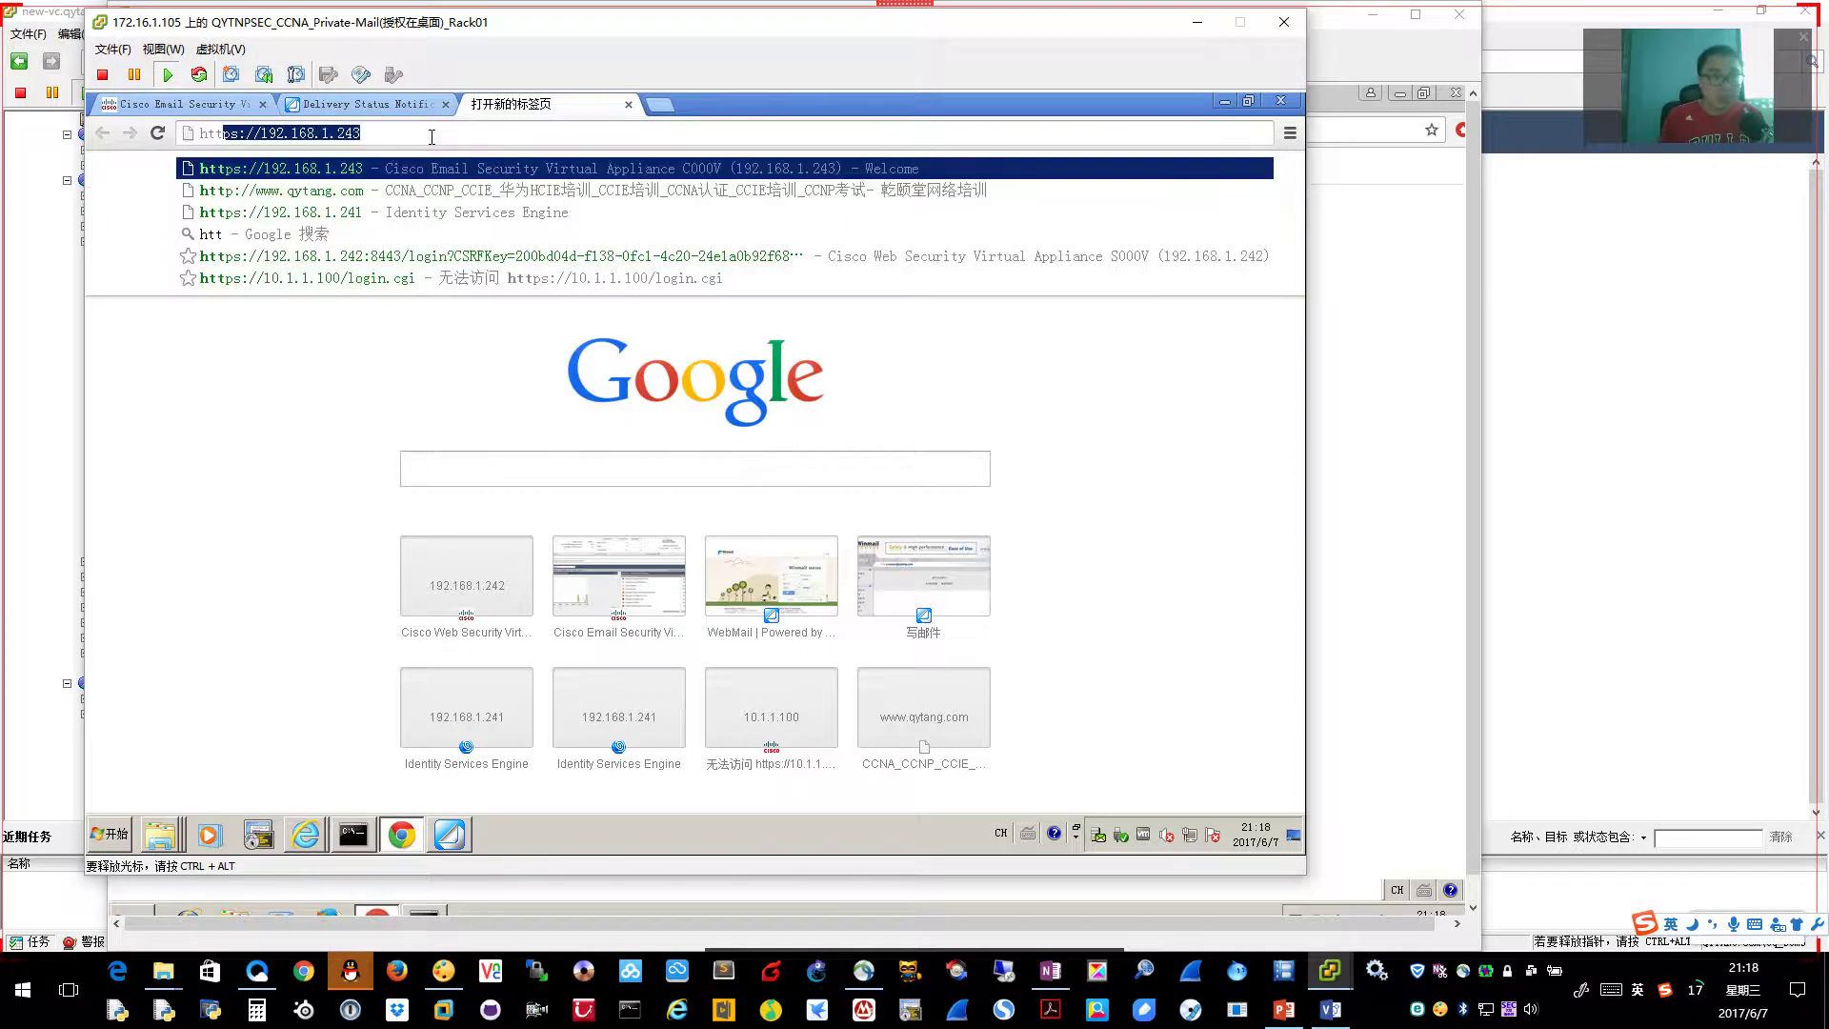
{"action": "type", "text": "ps://192.168.1.242"}
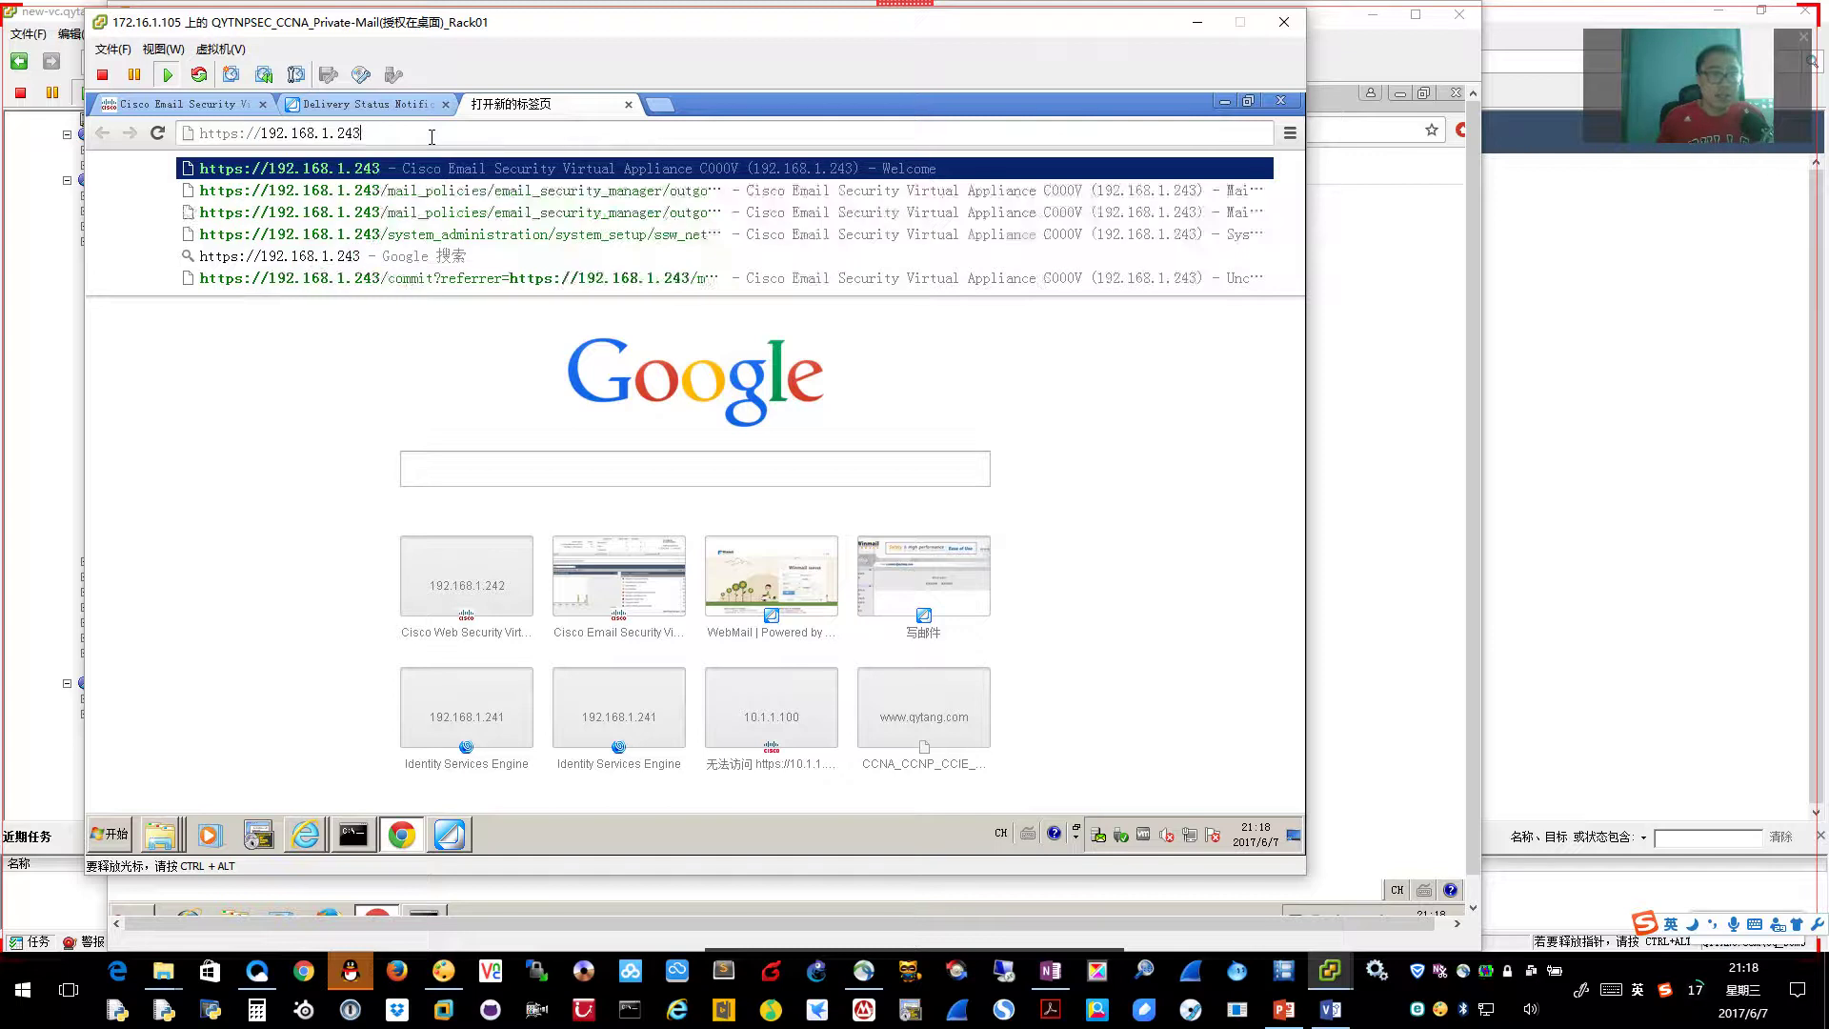
{"action": "type", "text": ":"}
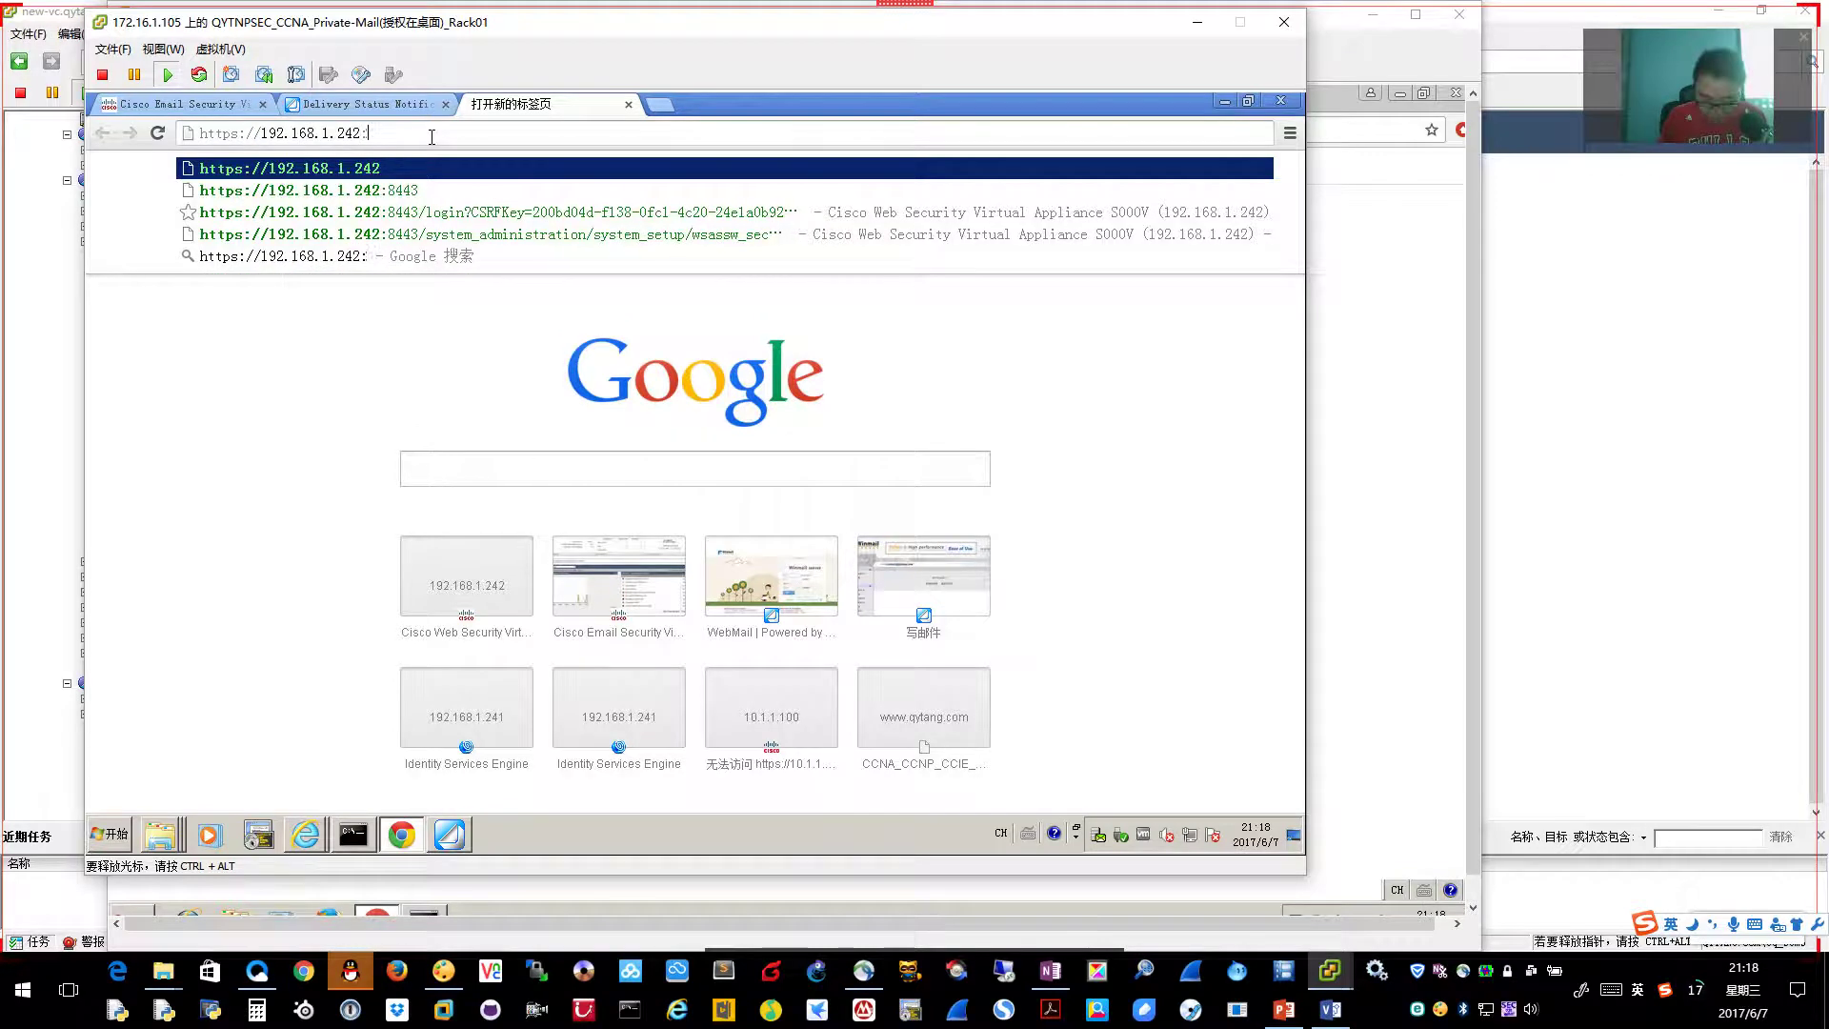
{"action": "type", "text": "8443"}
{"action": "key", "text": "Return"}
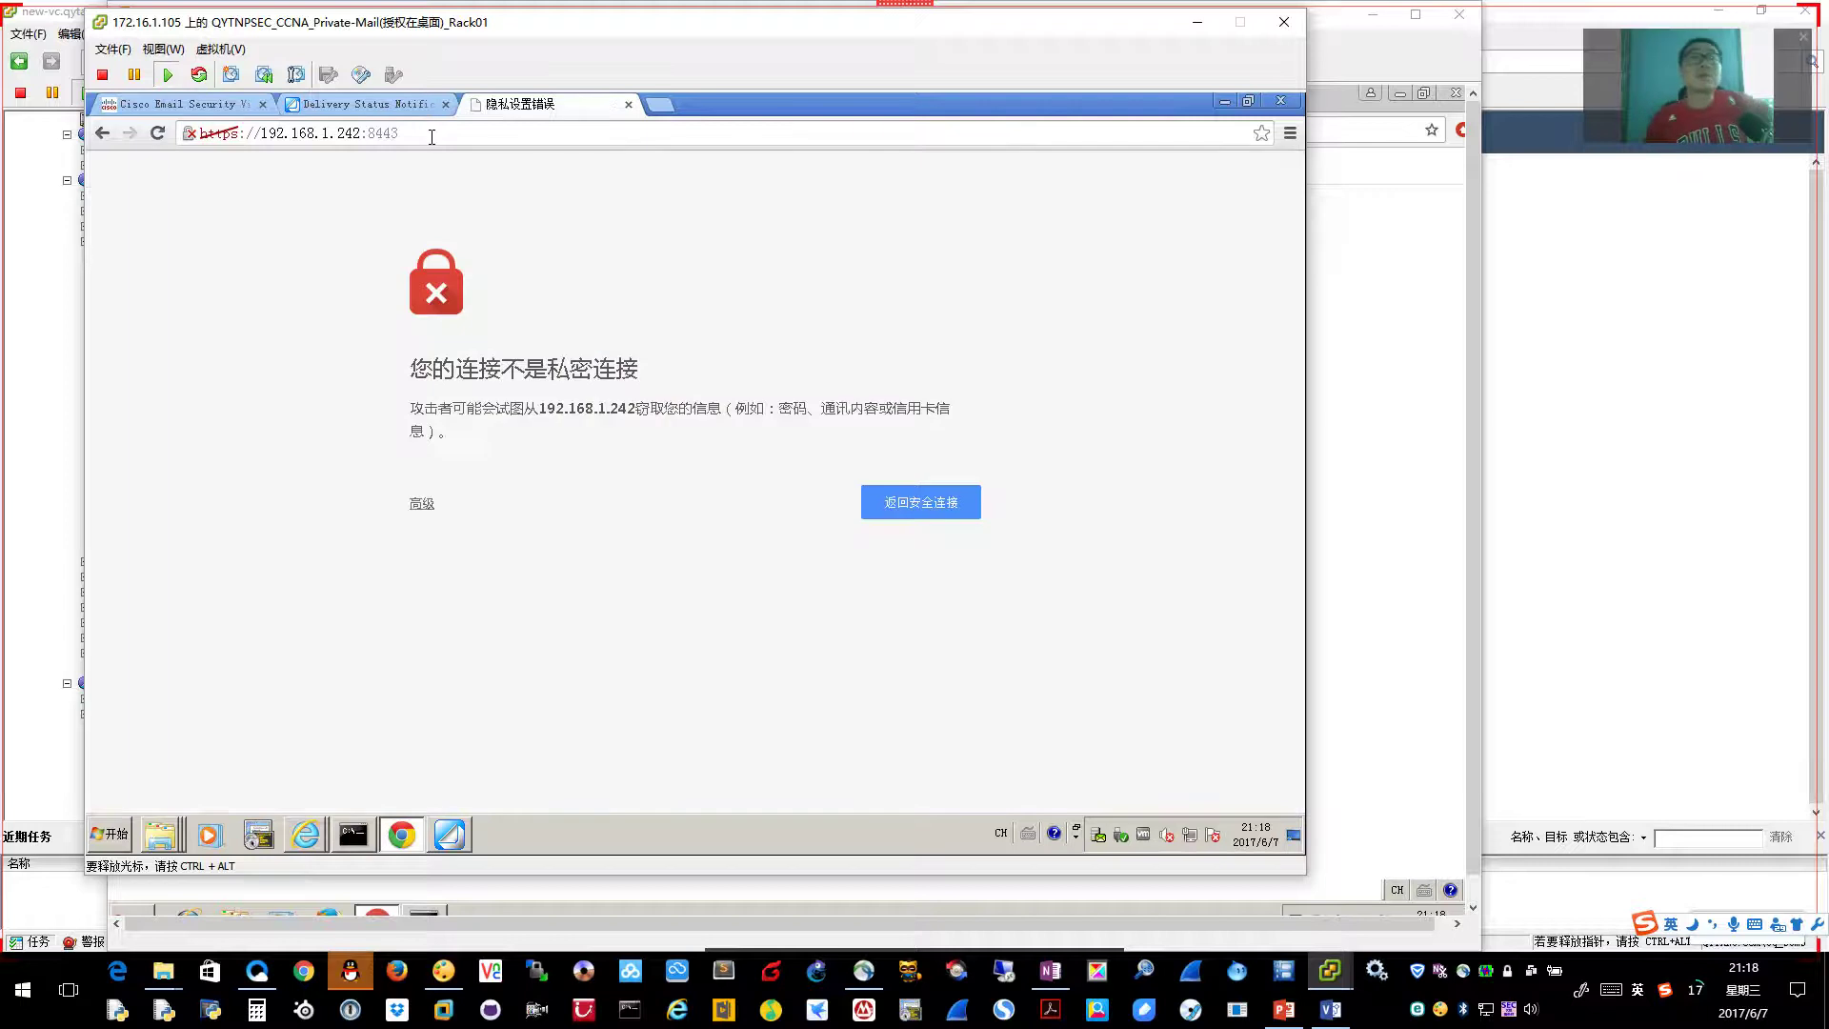
{"action": "left_click", "coordinate": [419, 504]}
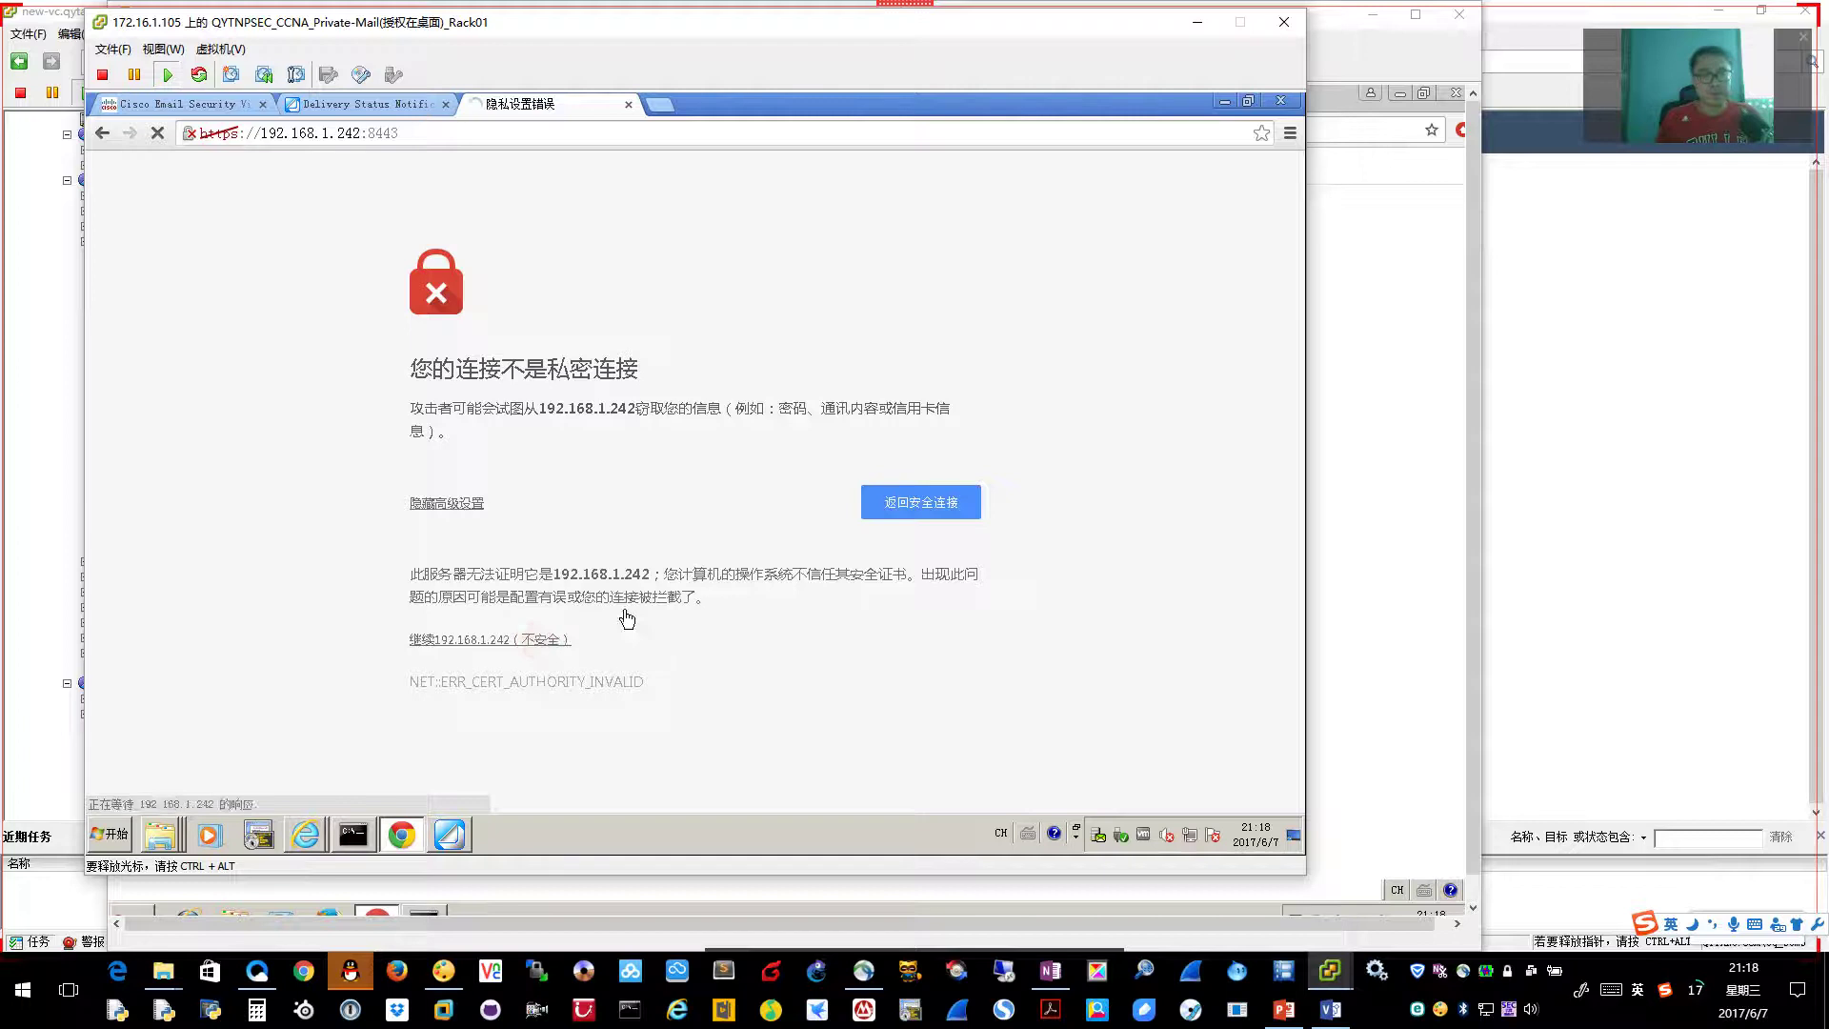
{"action": "left_click", "coordinate": [534, 640]}
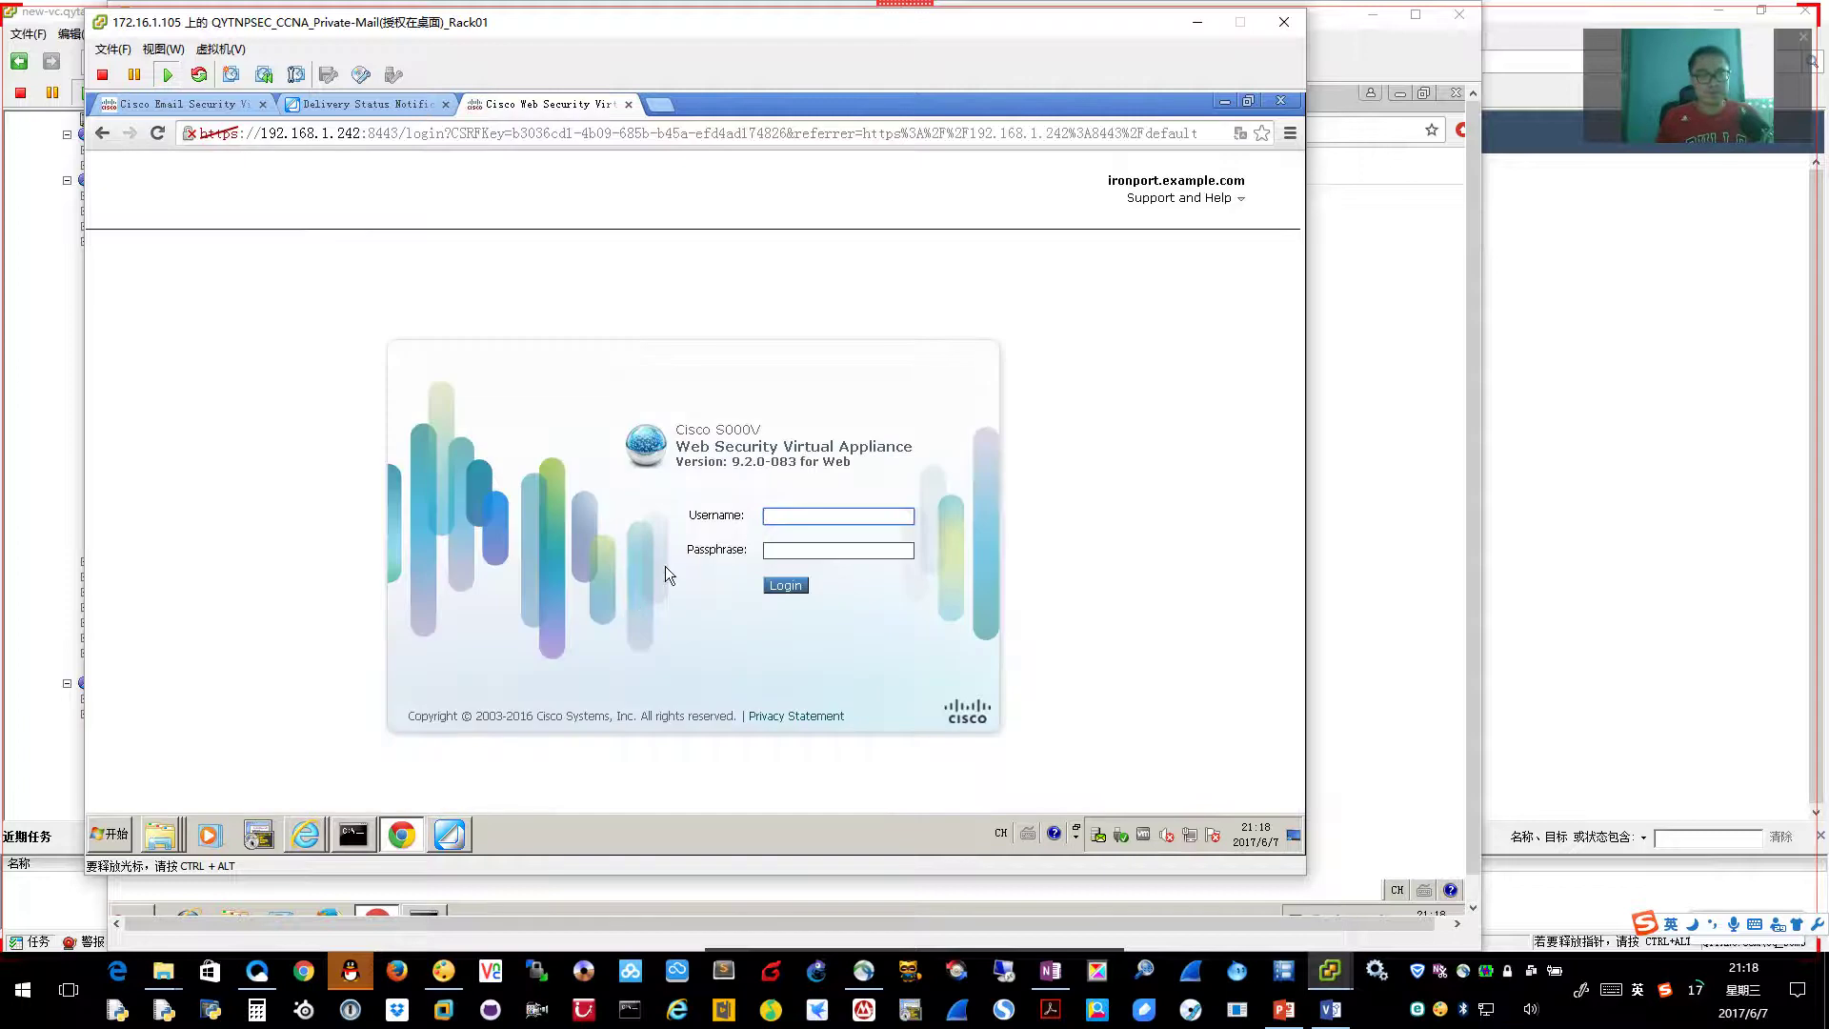
Log in with the administrator username and password, then launch the System Setup Wizard
{"action": "type", "text": "admin"}
{"action": "key", "text": "Tab"}
{"action": "type", "text": "ironport"}
{"action": "key", "text": "Return"}
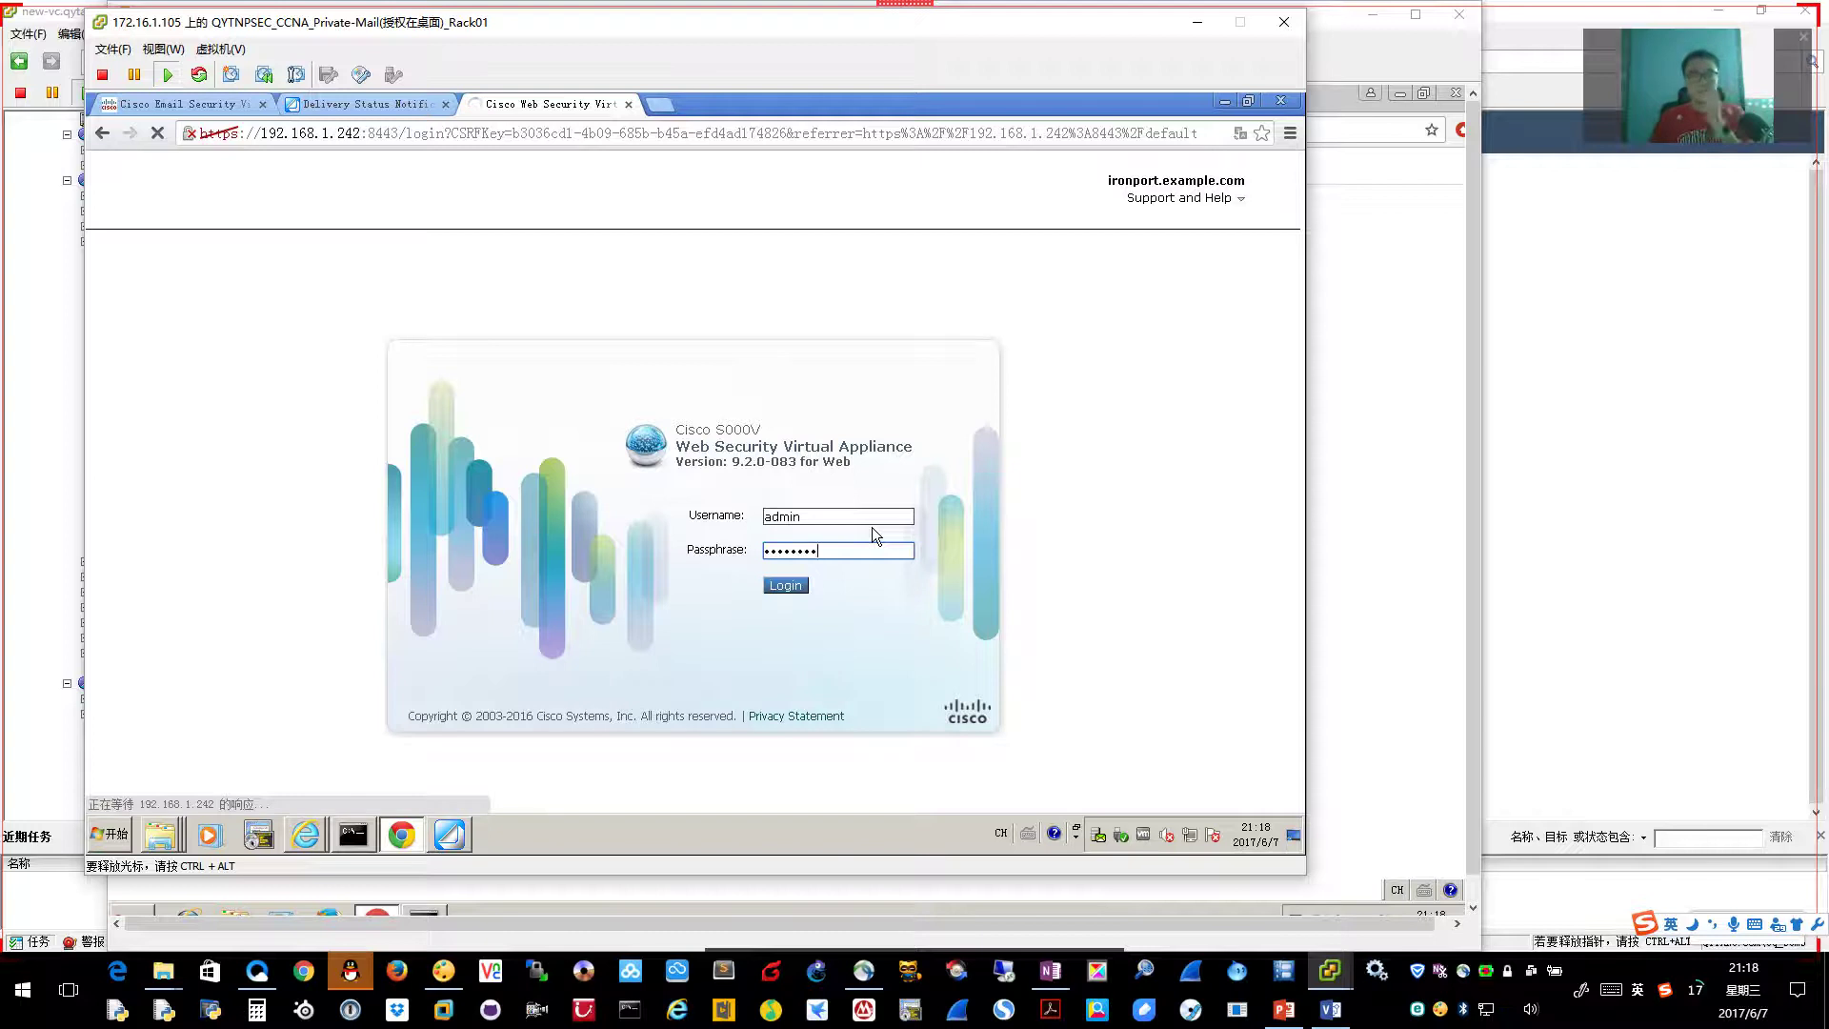
{"action": "left_click", "coordinate": [776, 588]}
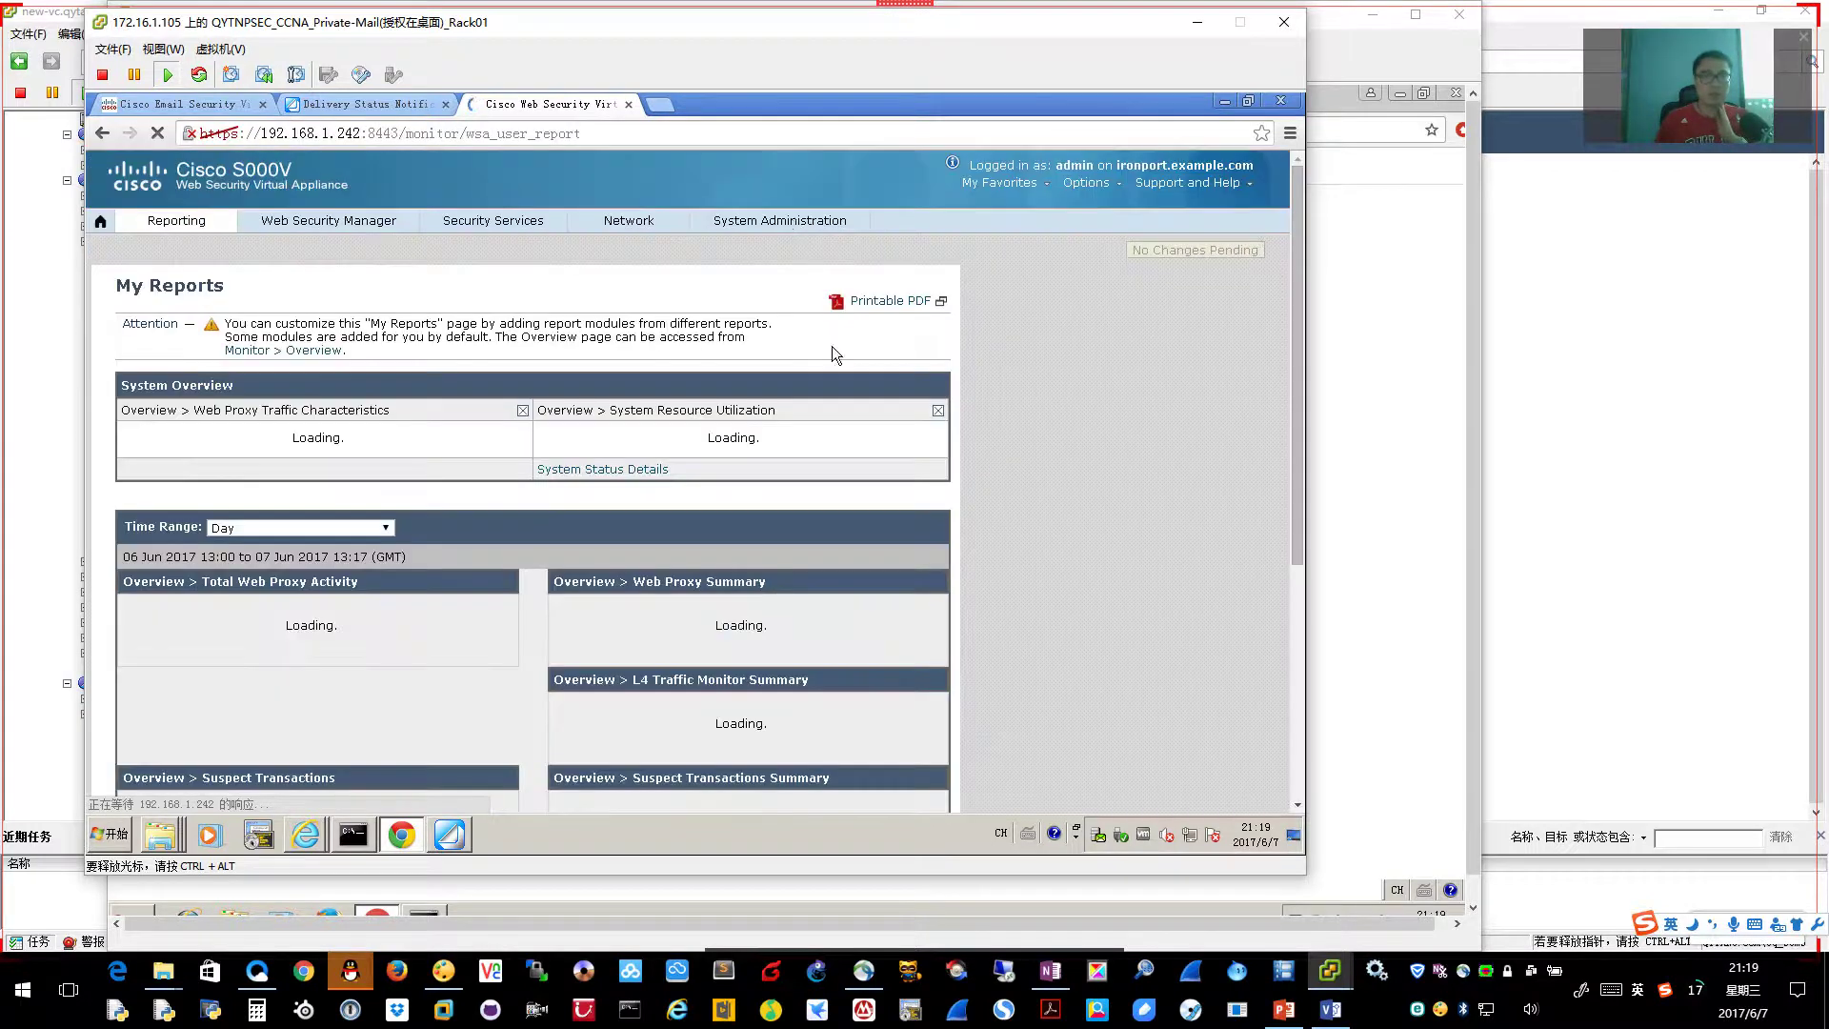
{"action": "mouse_move", "coordinate": [792, 215]}
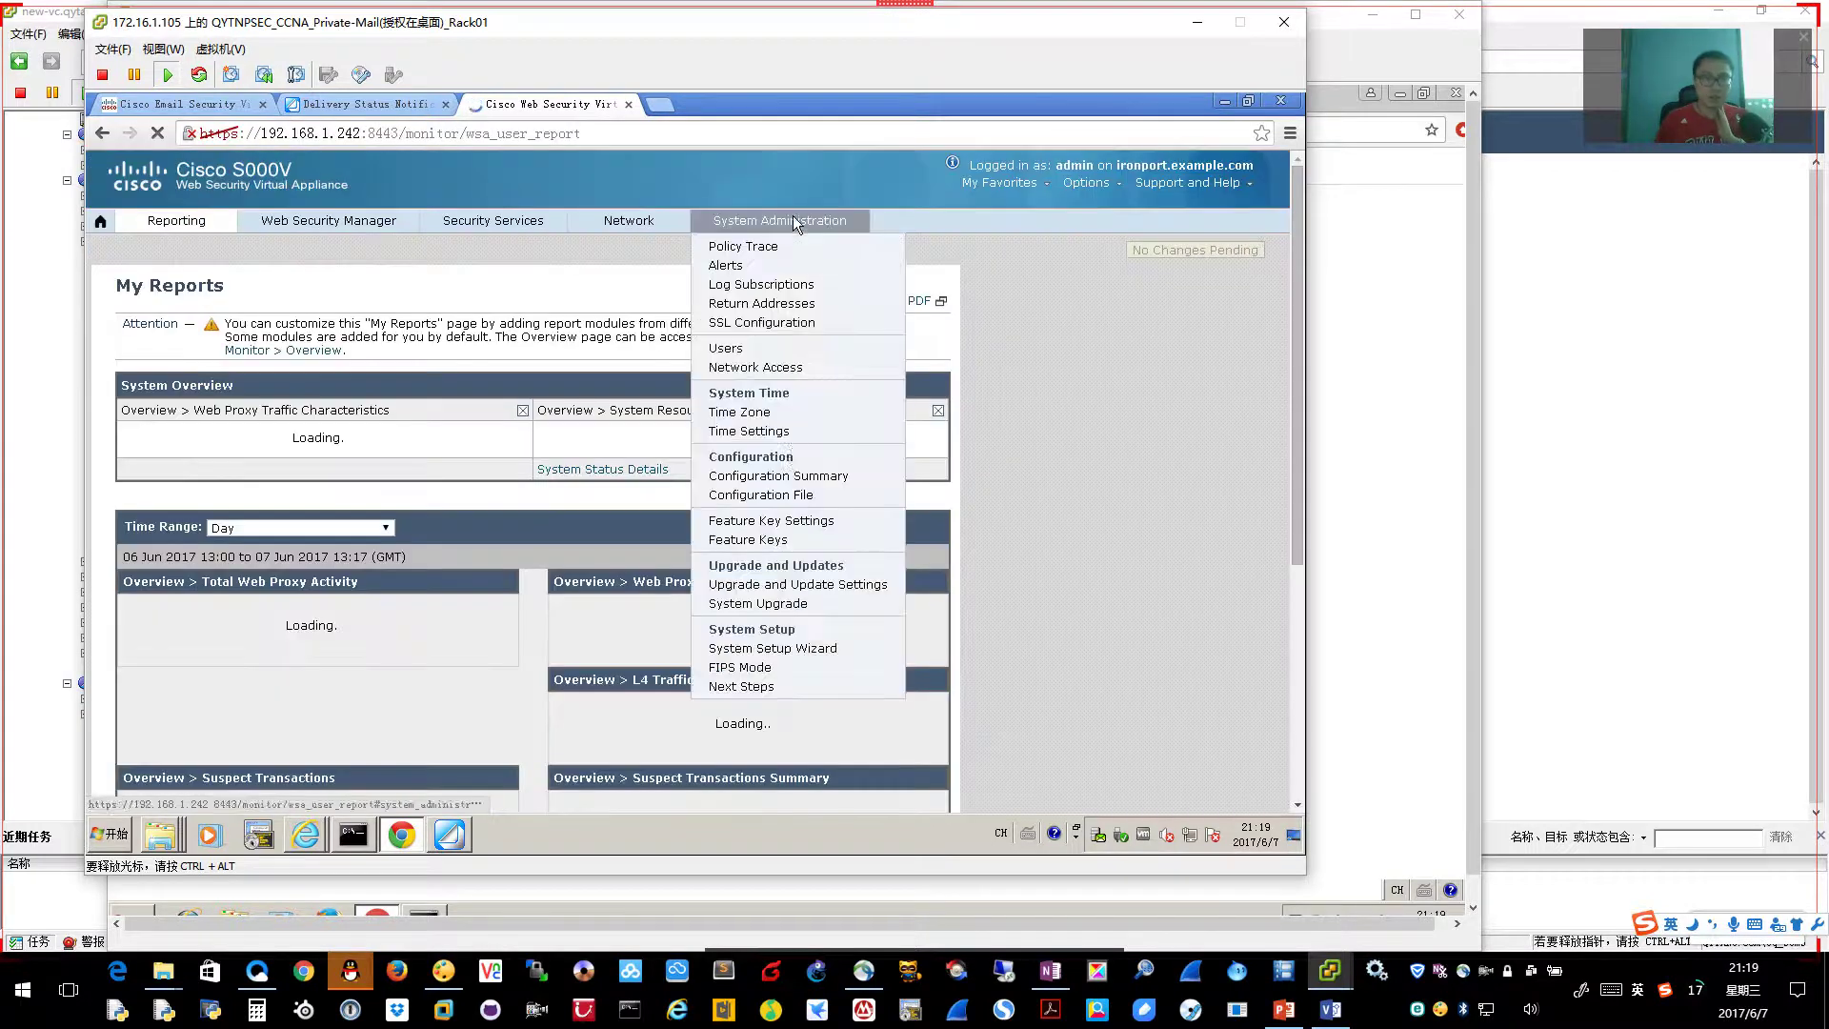
{"action": "left_click", "coordinate": [792, 652]}
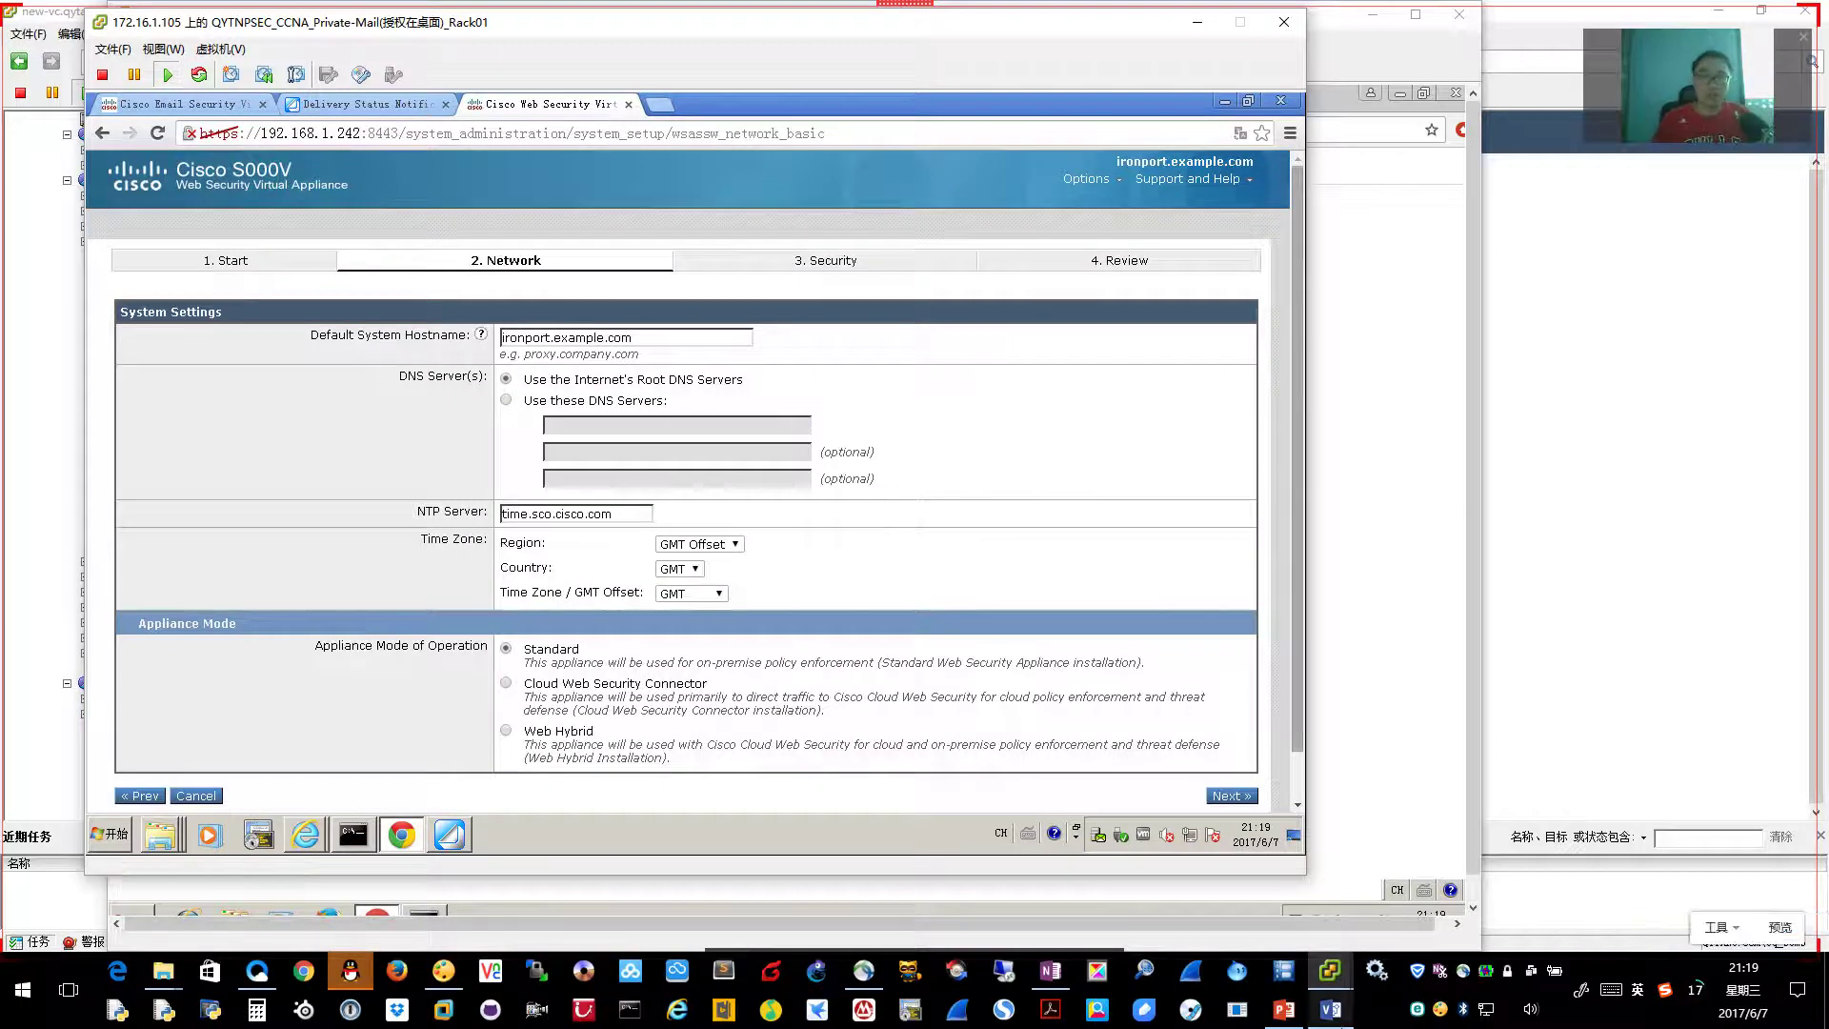
Advance the lecture slideshow to the network settings slide, then return to the VM browser
{"action": "left_click", "coordinate": [1286, 1012]}
{"action": "left_click", "coordinate": [1298, 793]}
{"action": "left_click", "coordinate": [1298, 792]}
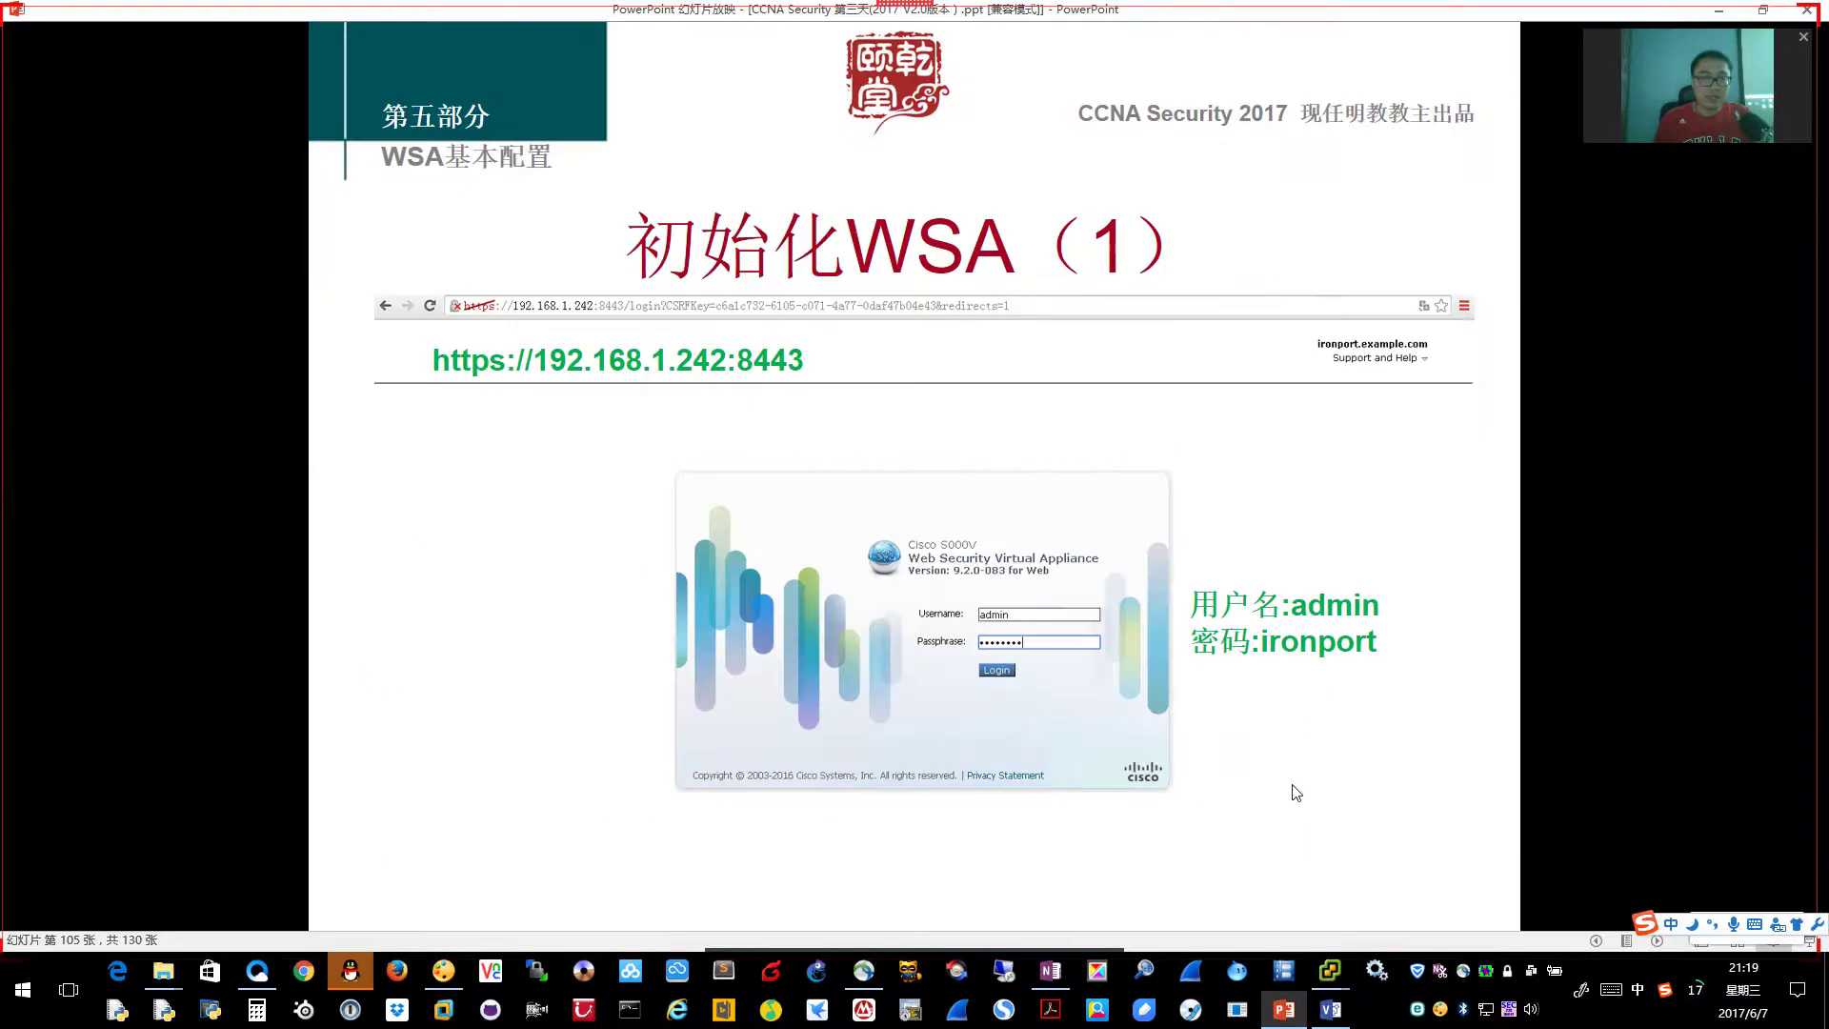
{"action": "left_click", "coordinate": [1298, 793]}
{"action": "left_click", "coordinate": [1297, 793]}
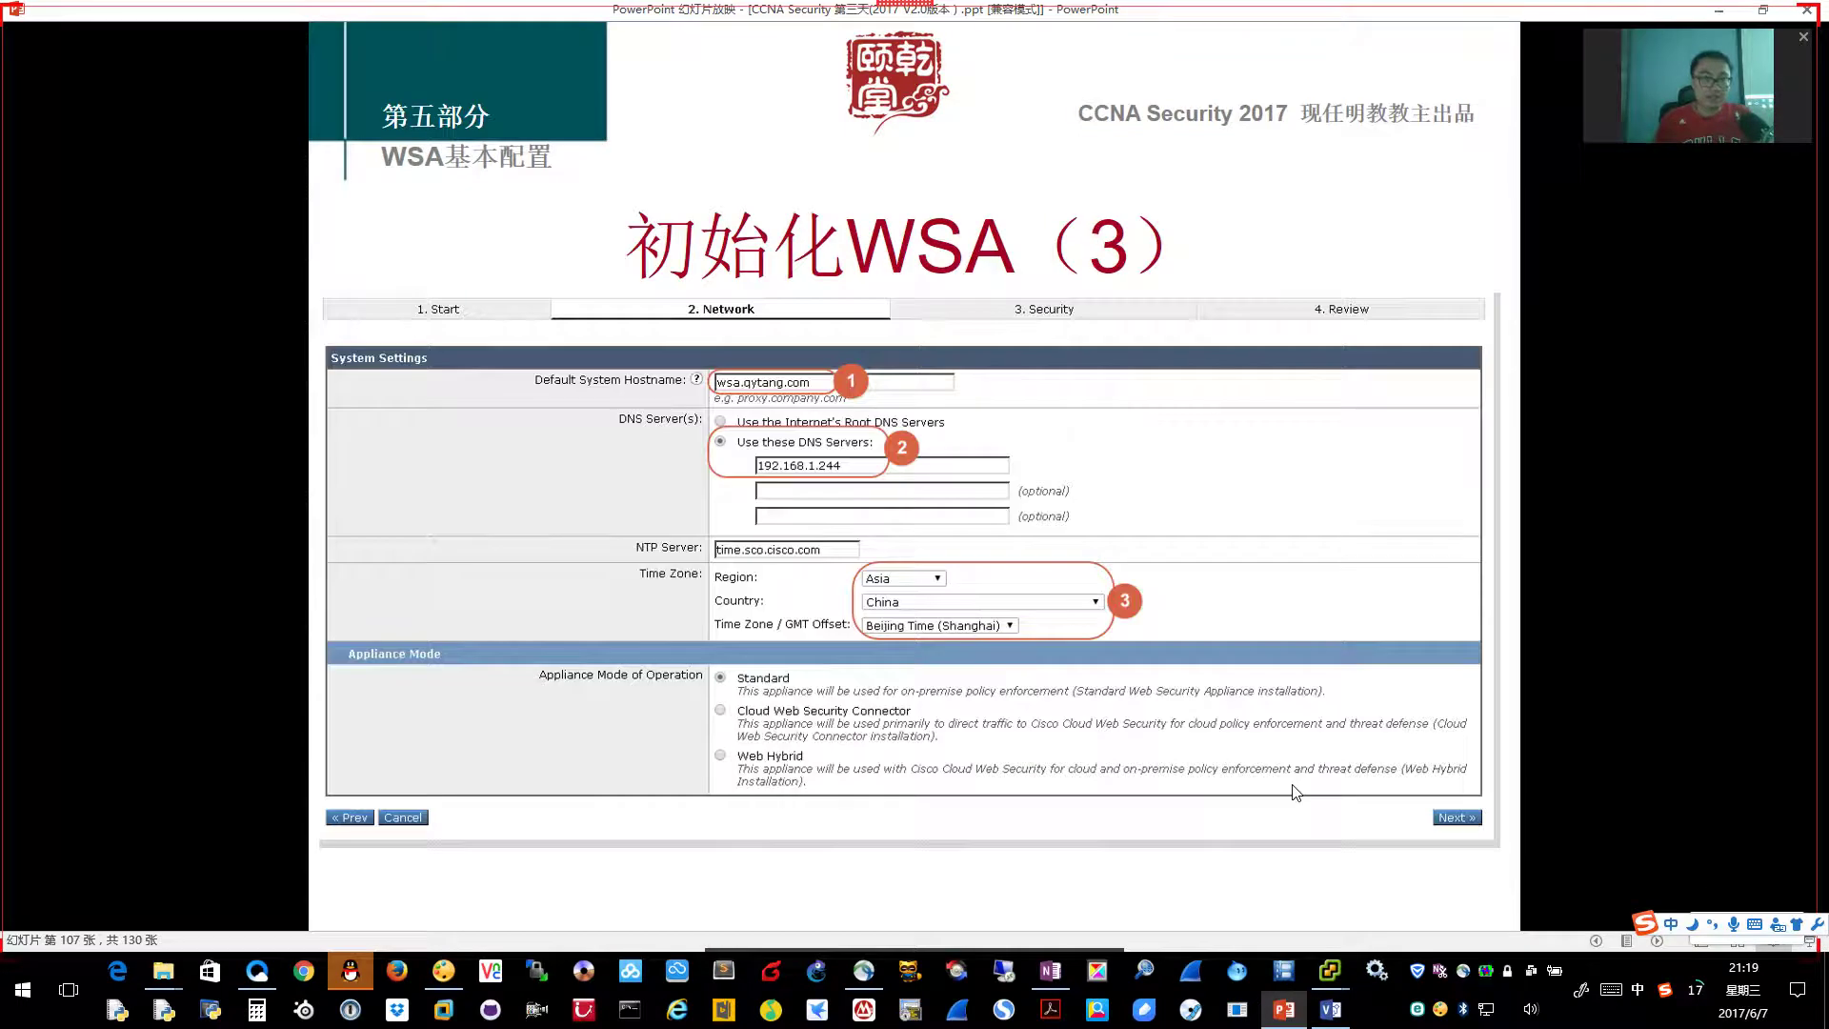
{"action": "left_click", "coordinate": [1330, 970]}
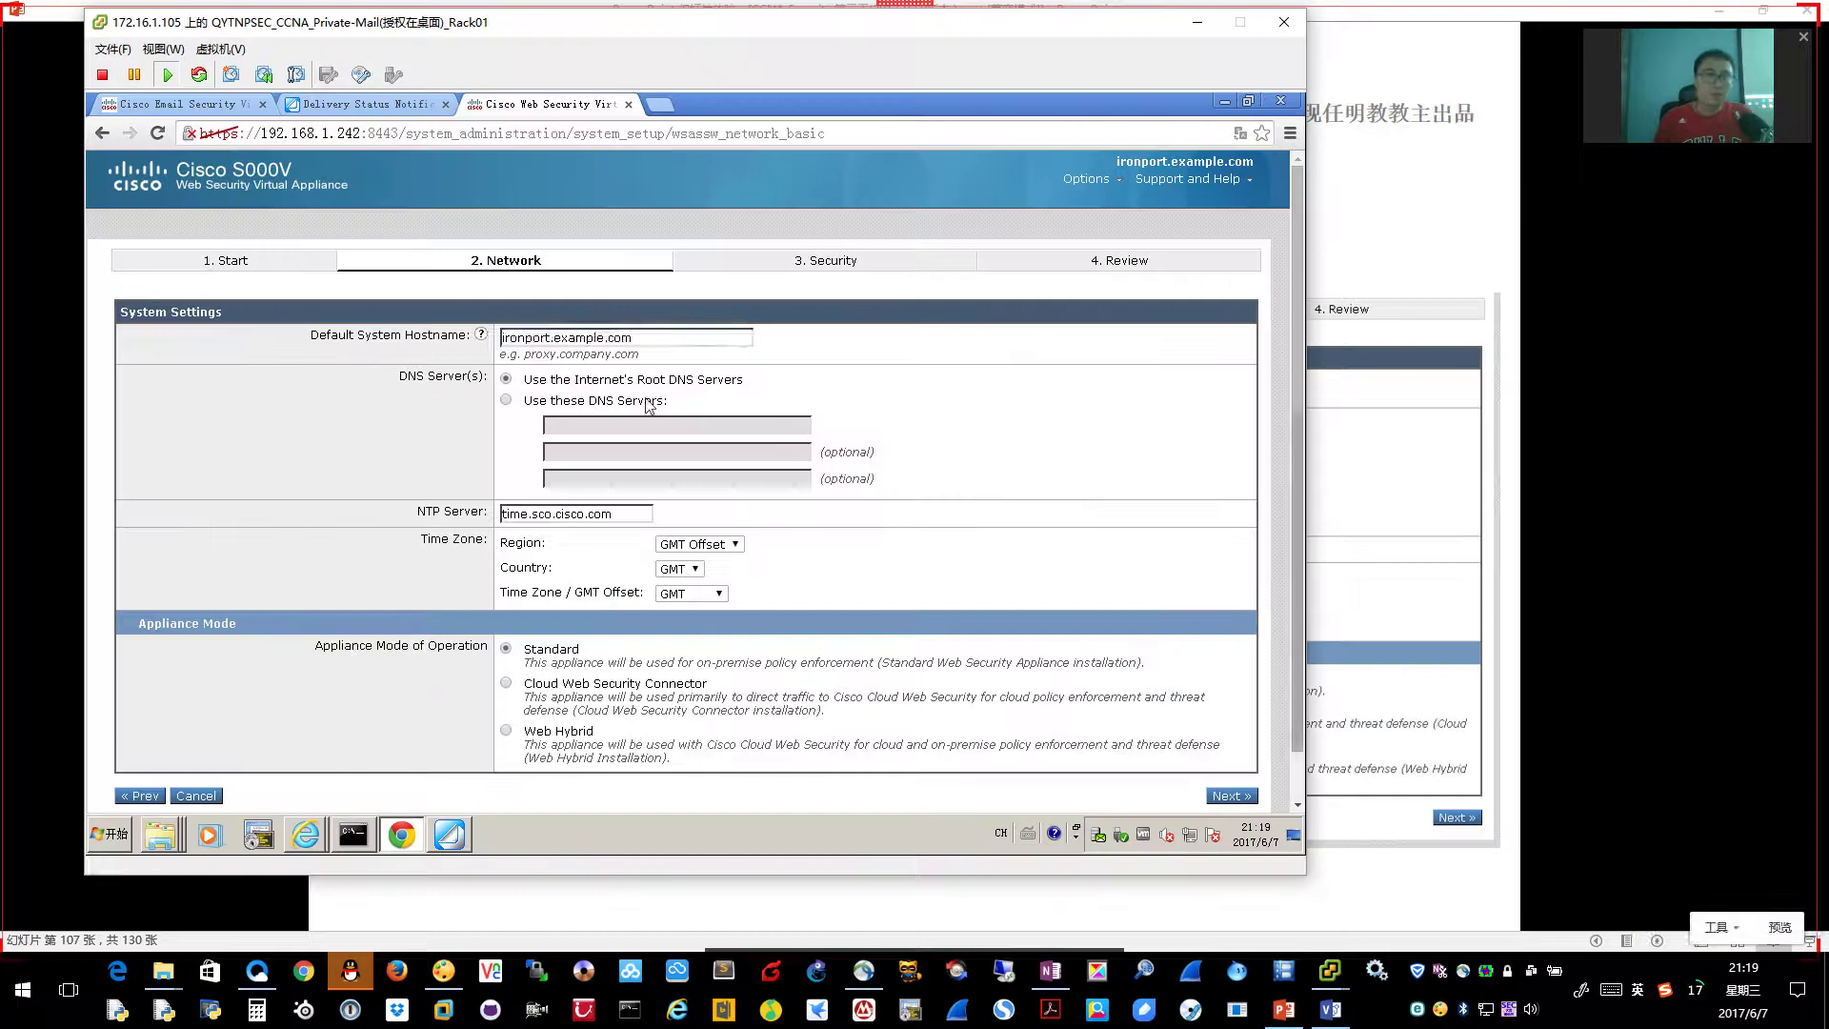
Replace the appliance hostname with wsa.qytang.com
{"action": "triple_click", "coordinate": [658, 333]}
{"action": "type", "text": "wsa.qyuta"}
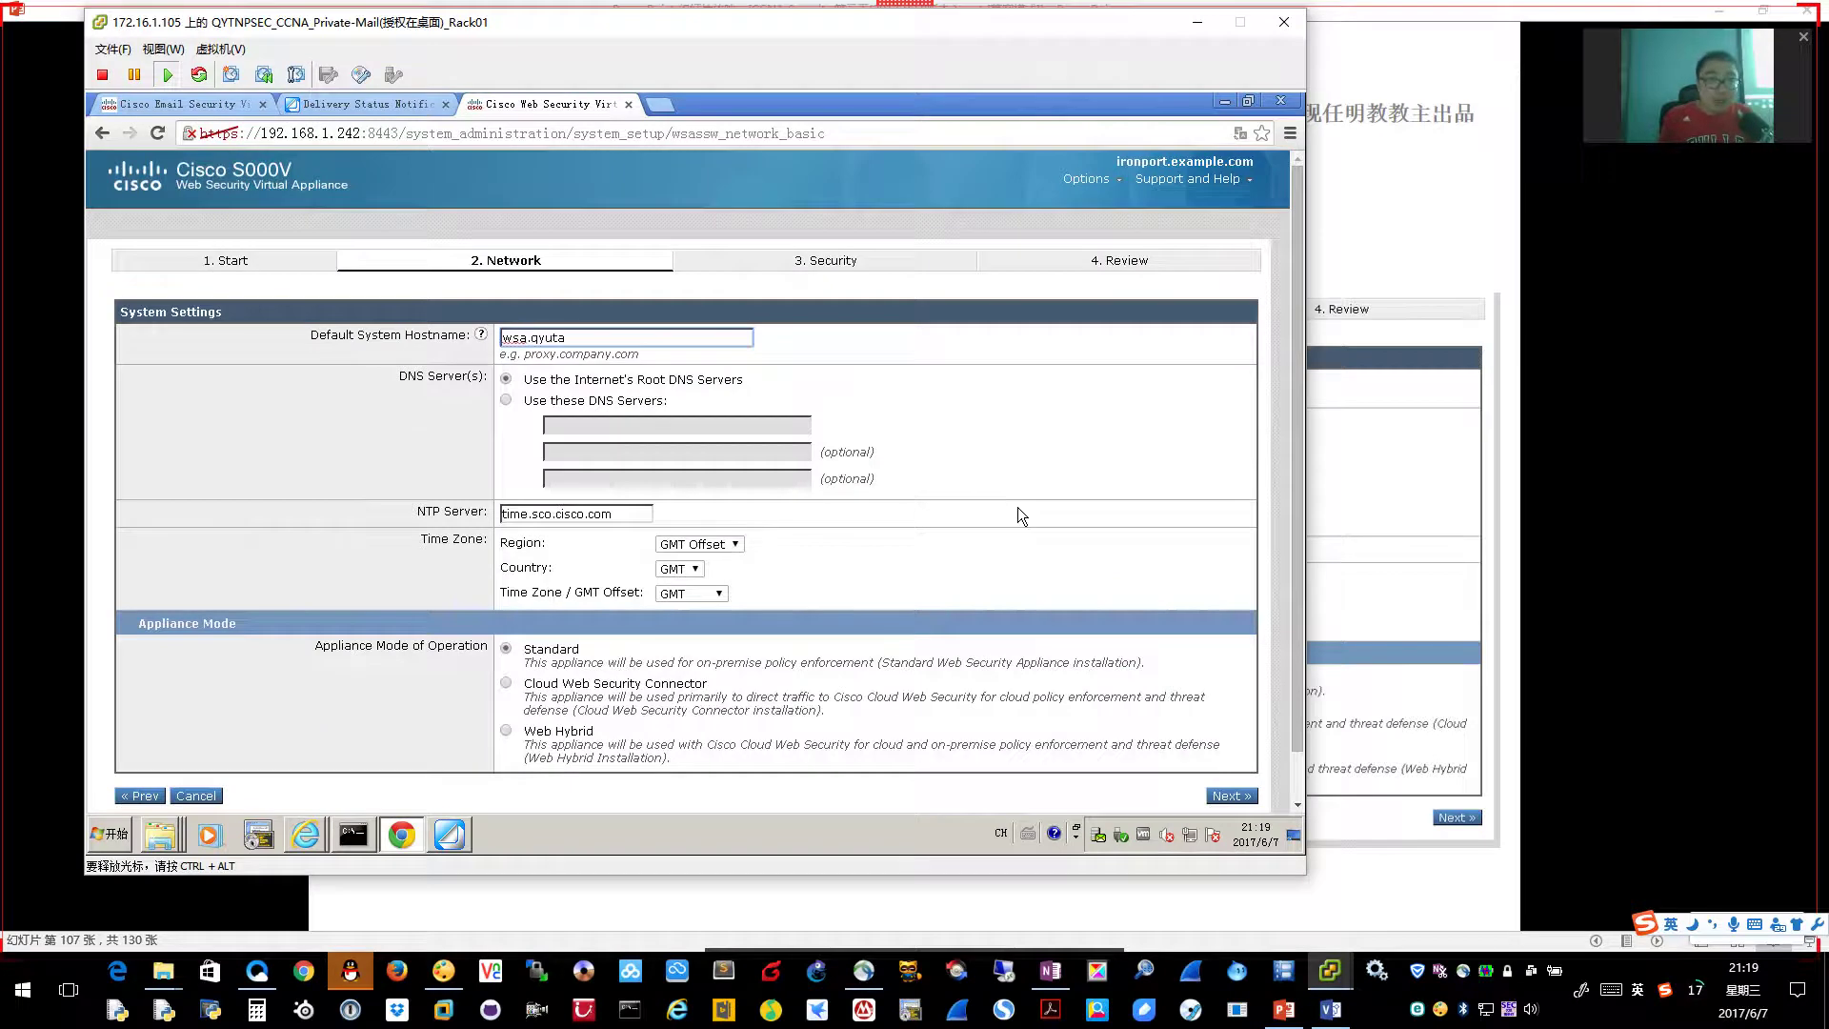
{"action": "key", "text": "BackSpace"}
{"action": "key", "text": "BackSpace"}
{"action": "type", "text": "tang.com"}
{"action": "key", "text": "Tab"}
Use custom DNS servers with 192.168.1.244 as the first server
{"action": "left_click", "coordinate": [506, 400]}
{"action": "left_click", "coordinate": [590, 420]}
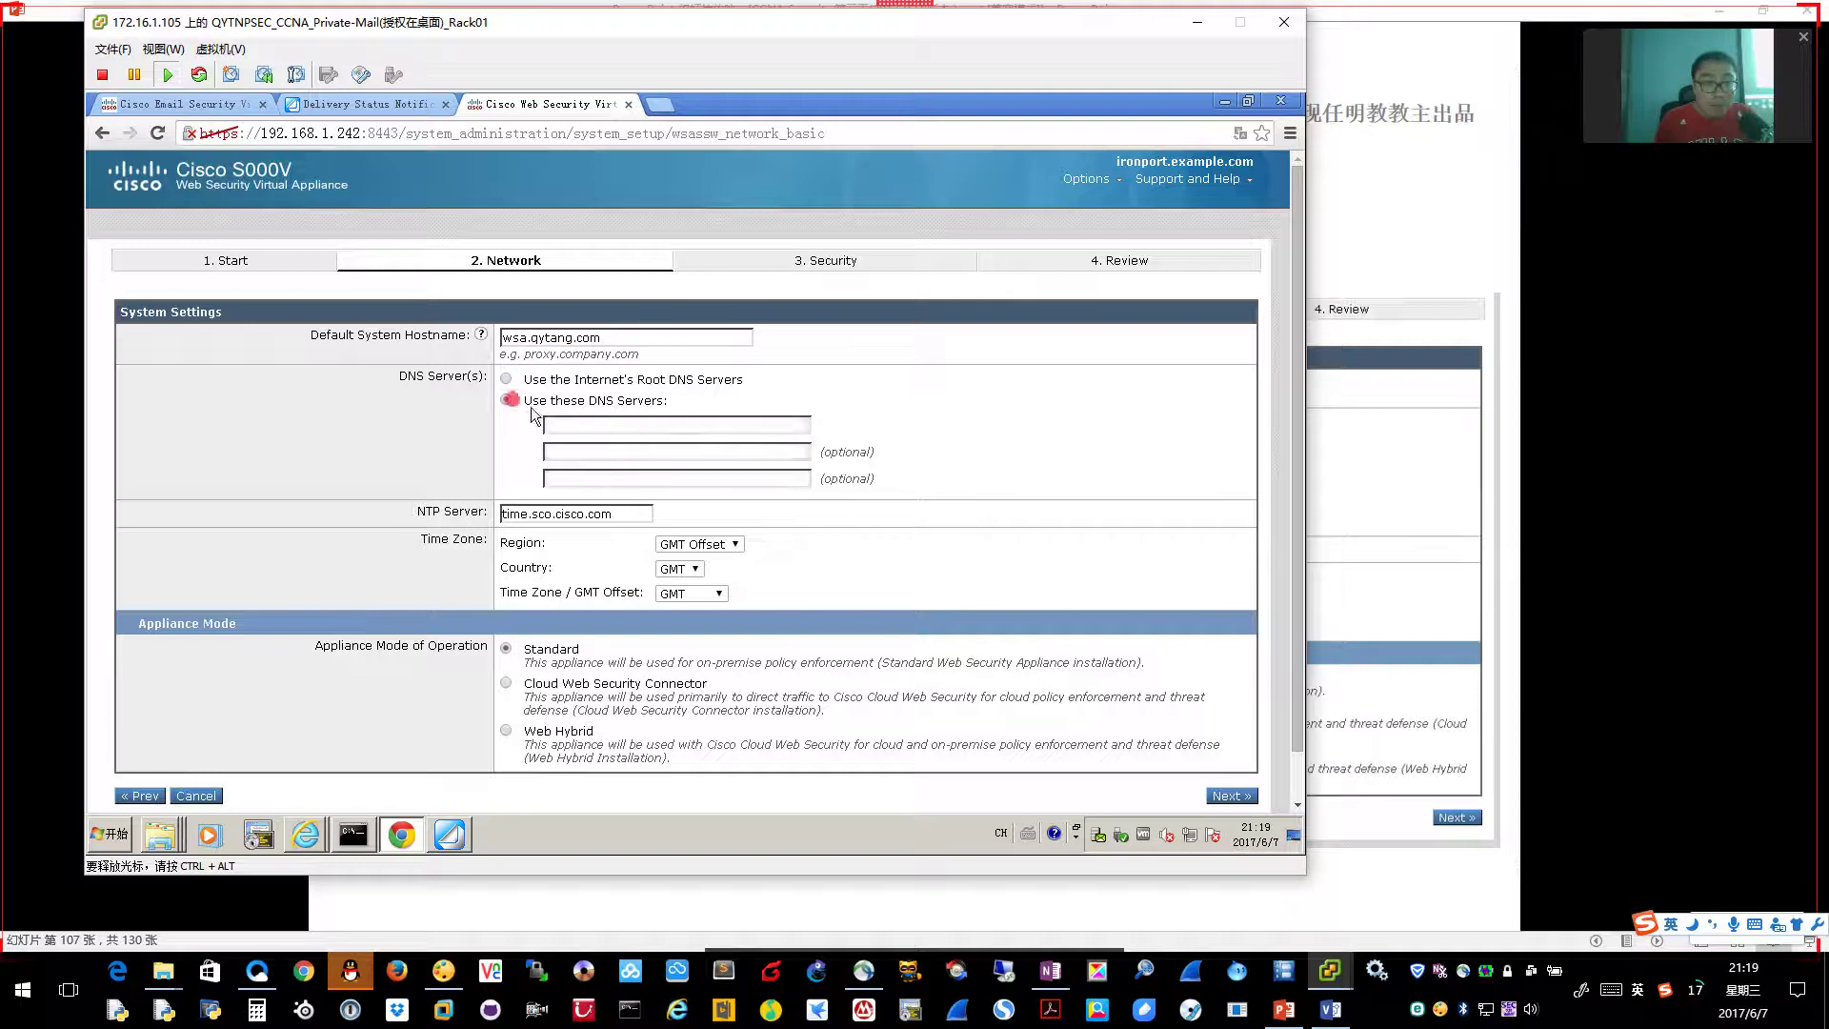
{"action": "type", "text": "192.168"}
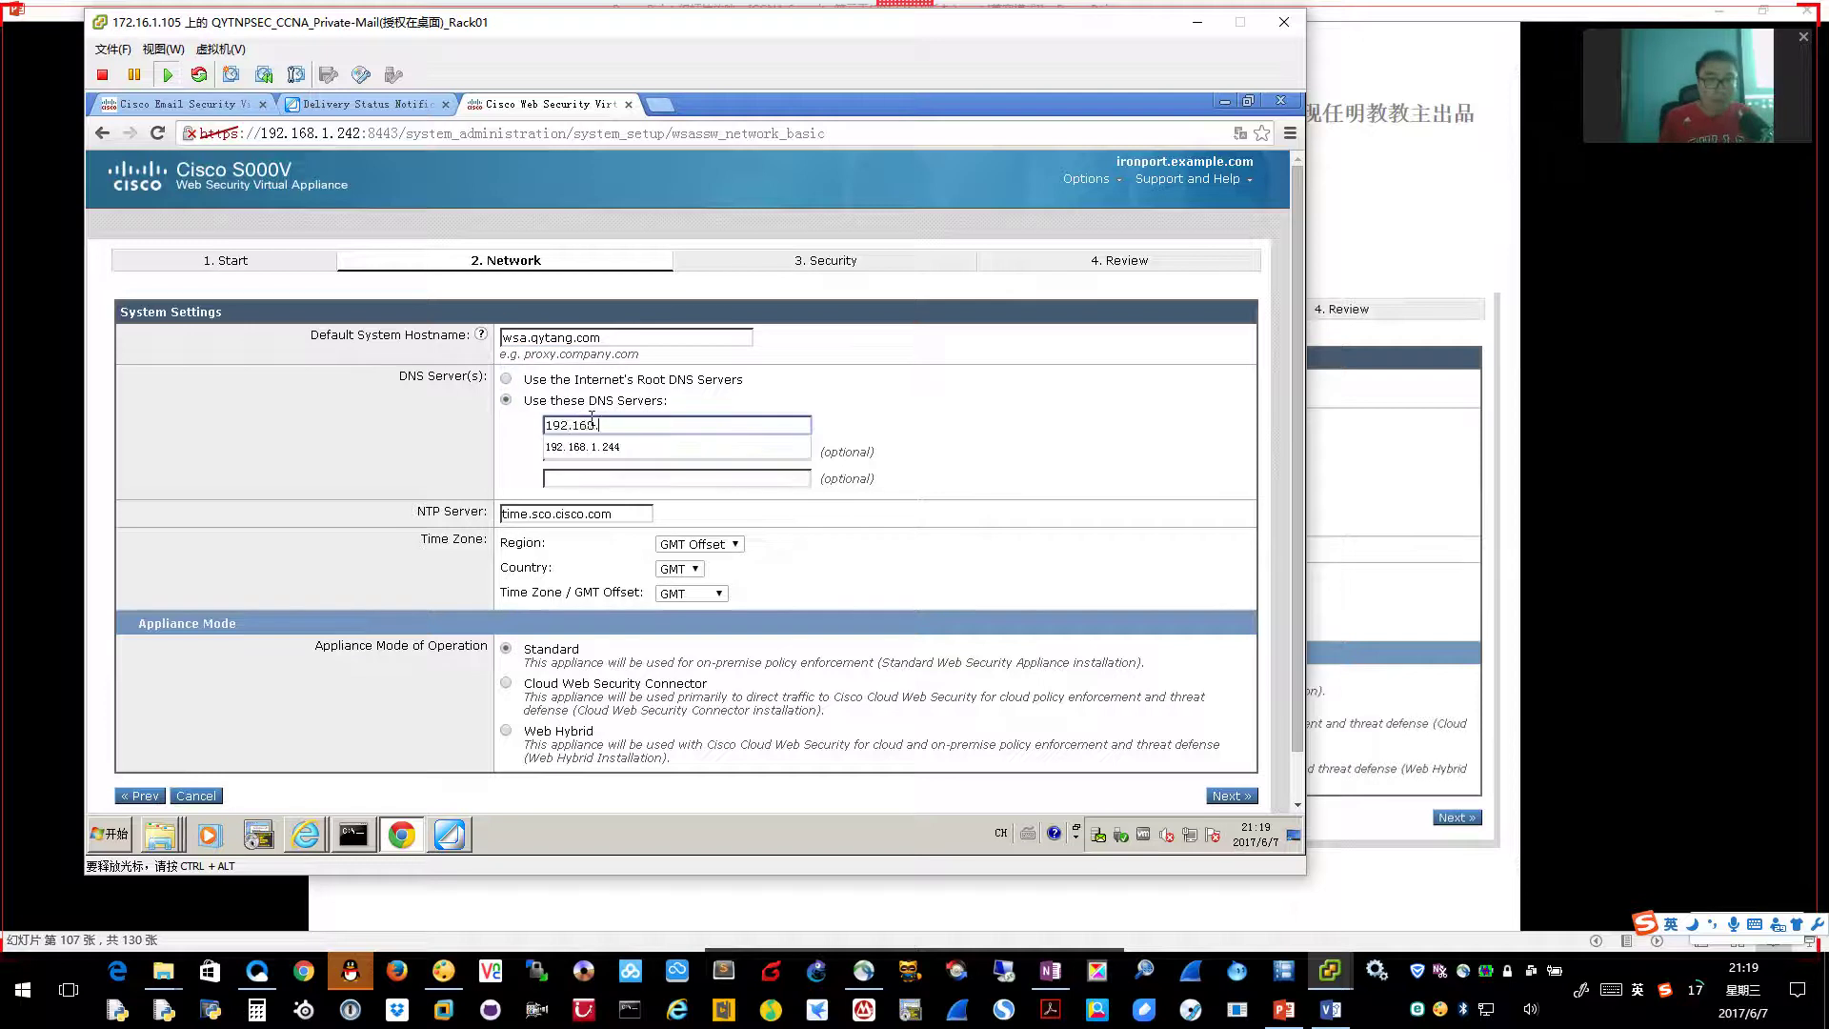
{"action": "type", "text": ".1.244"}
{"action": "left_click", "coordinate": [616, 477]}
{"action": "key", "text": "ctrl+alt"}
{"action": "key", "text": "alt+Tab"}
{"action": "key", "text": "alt+Tab"}
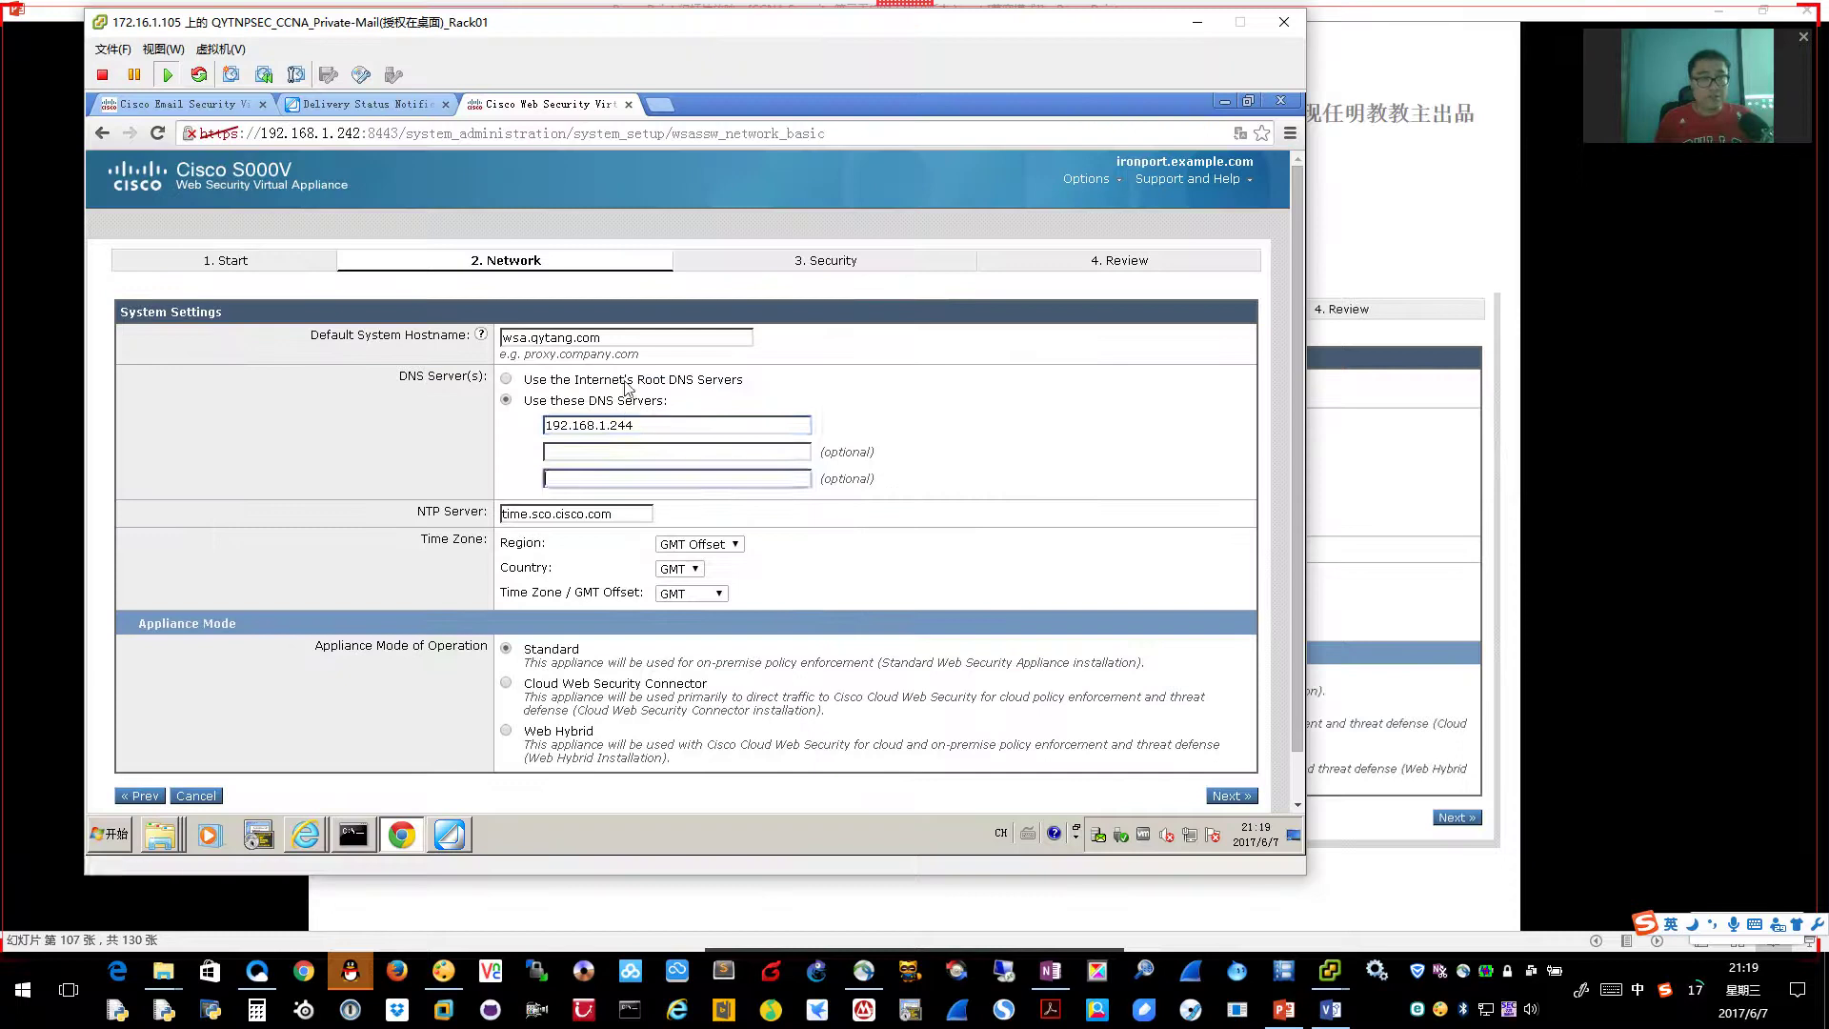
{"action": "left_click", "coordinate": [624, 424]}
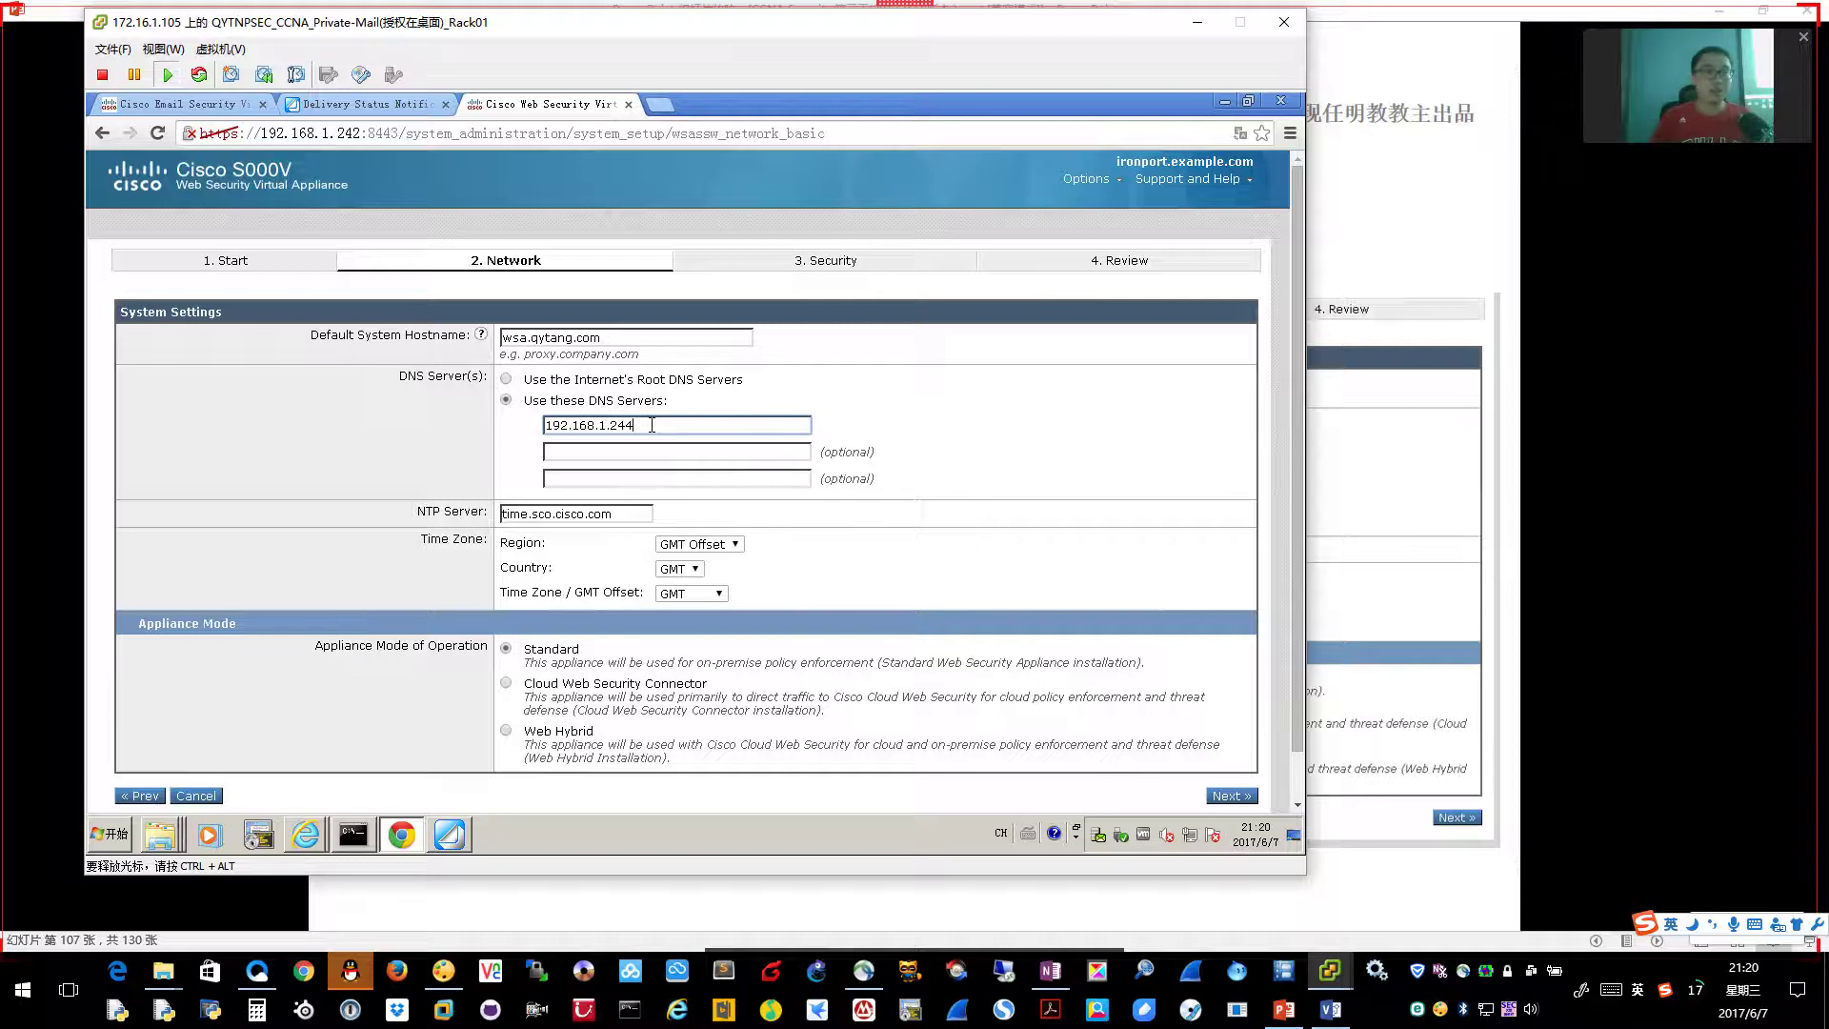
Set the time zone region to Asia and country to China, then advance the slideshow
{"action": "left_click", "coordinate": [699, 544]}
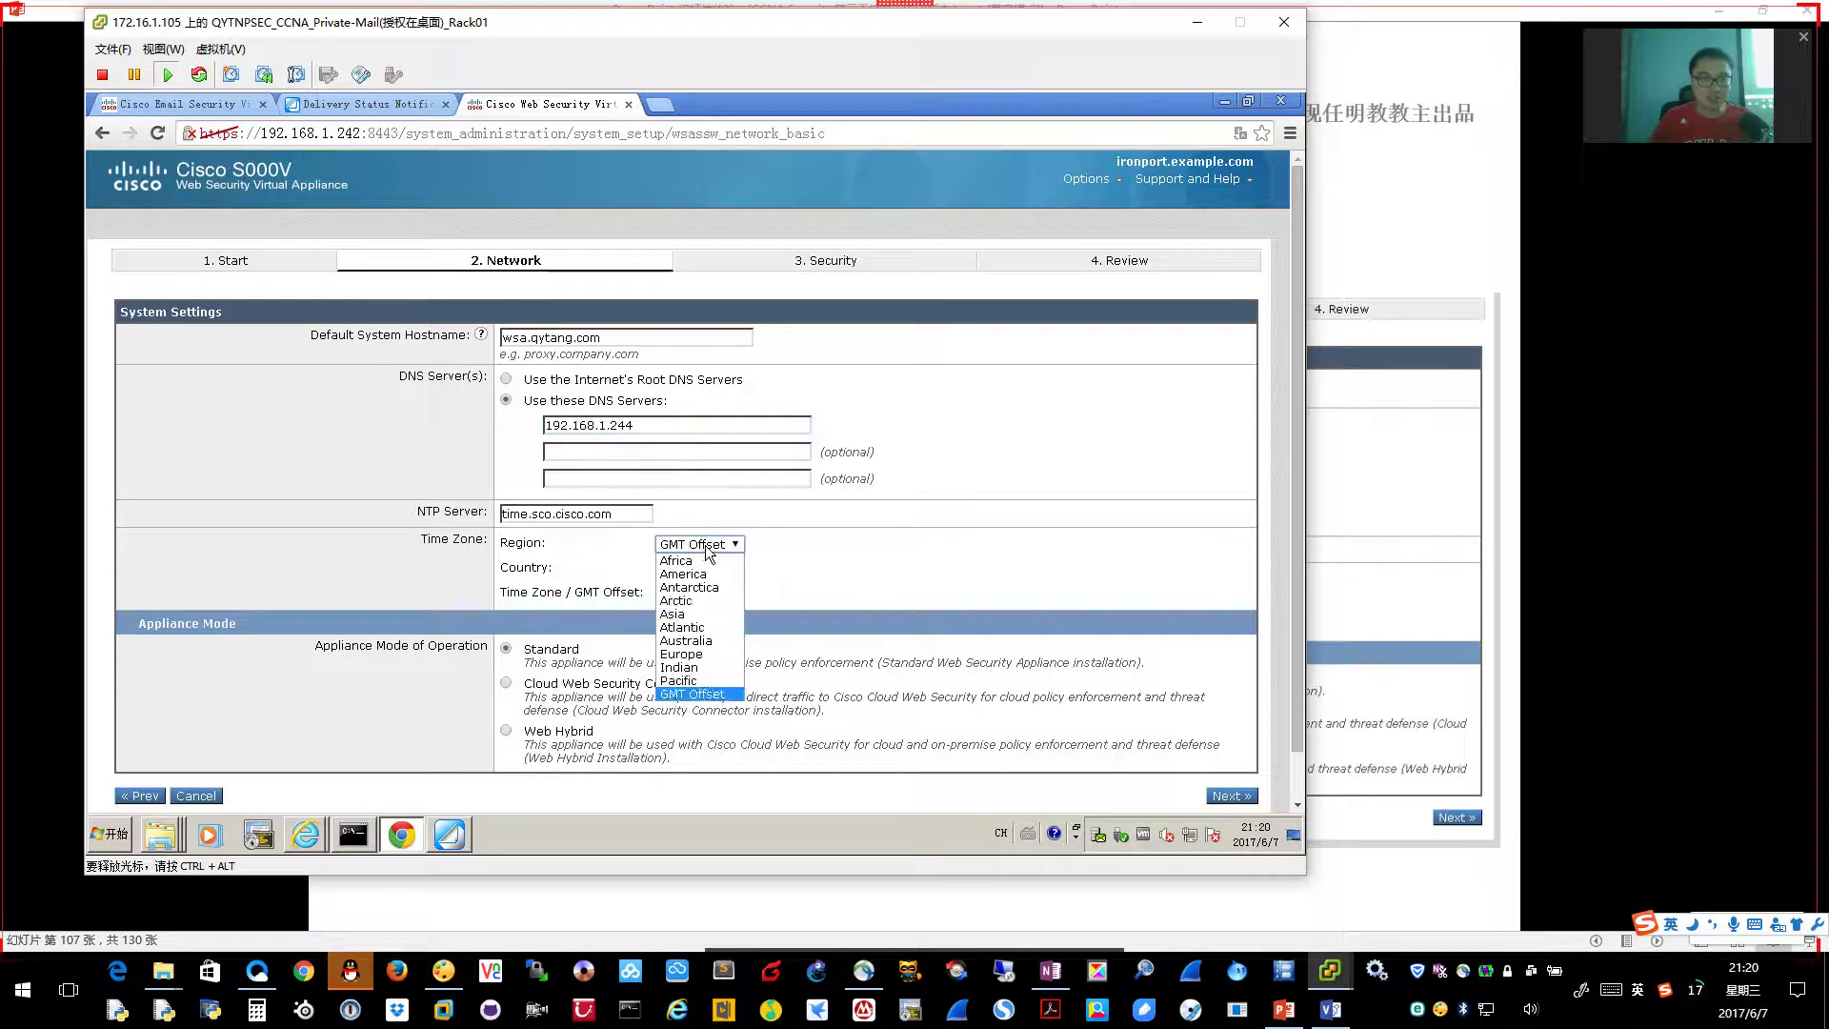
{"action": "left_click", "coordinate": [694, 614]}
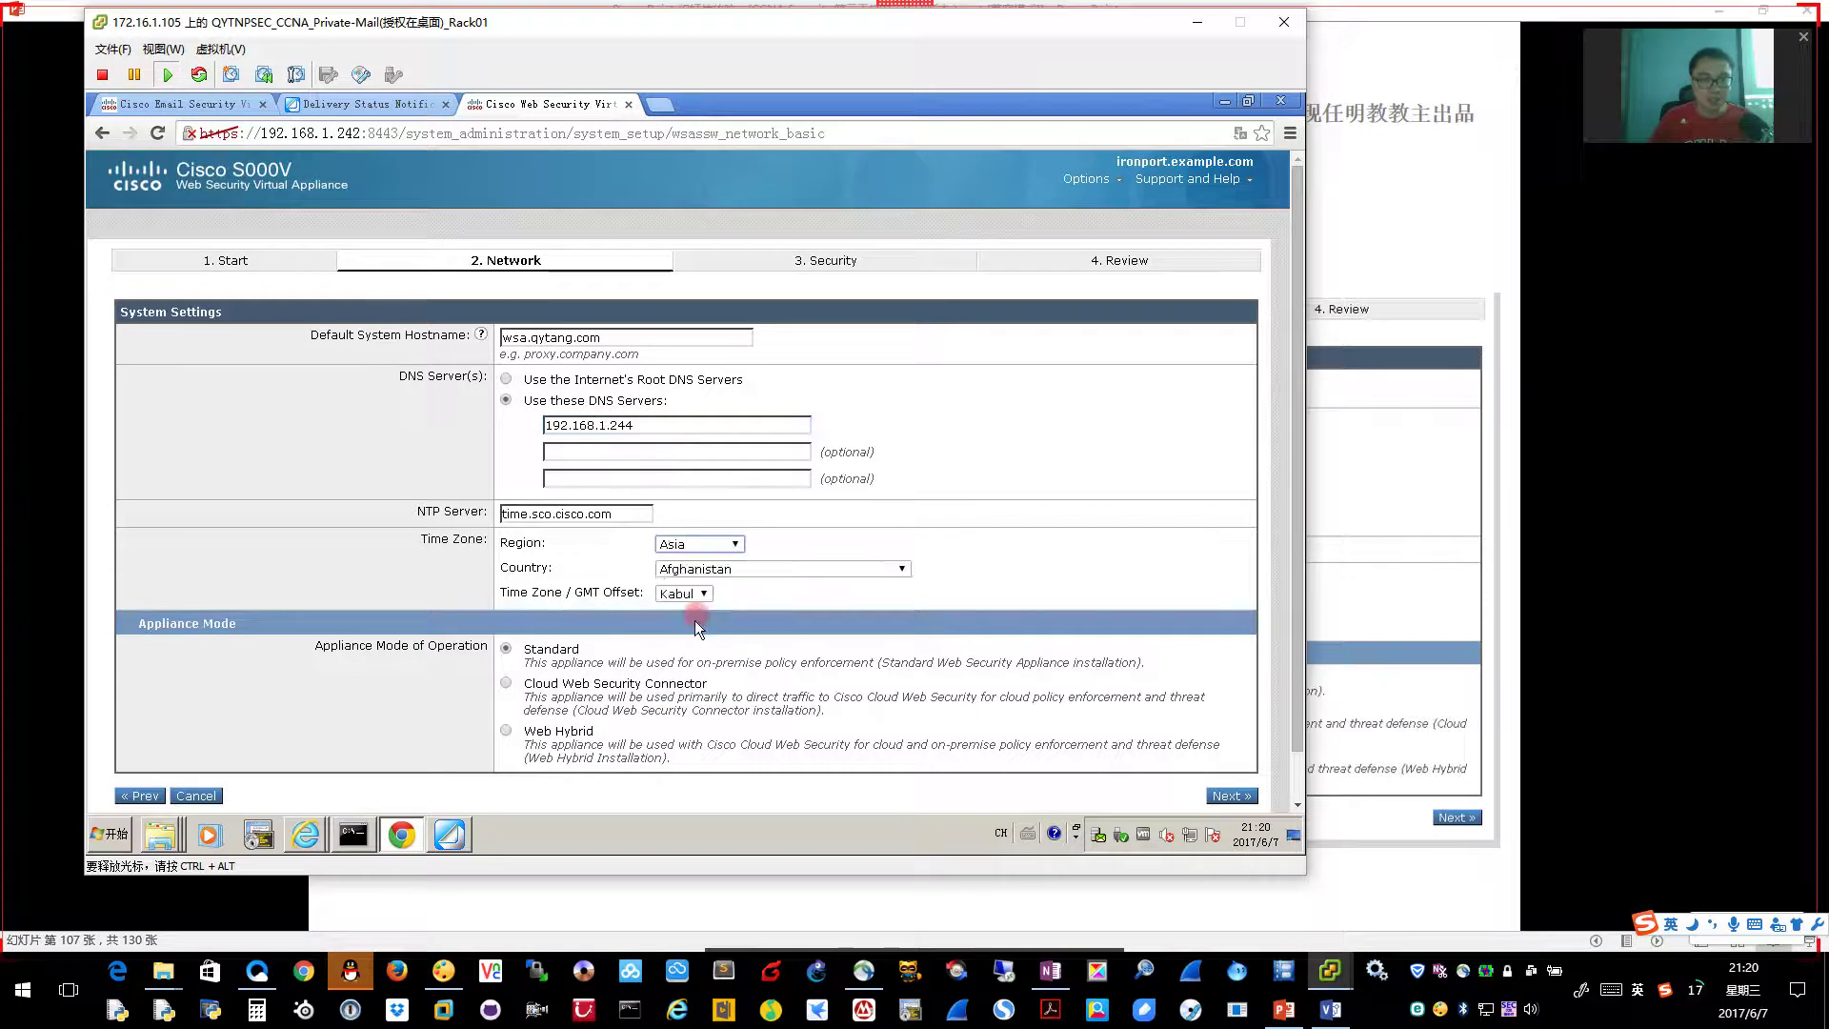
{"action": "left_click", "coordinate": [726, 572]}
{"action": "left_click", "coordinate": [719, 407]}
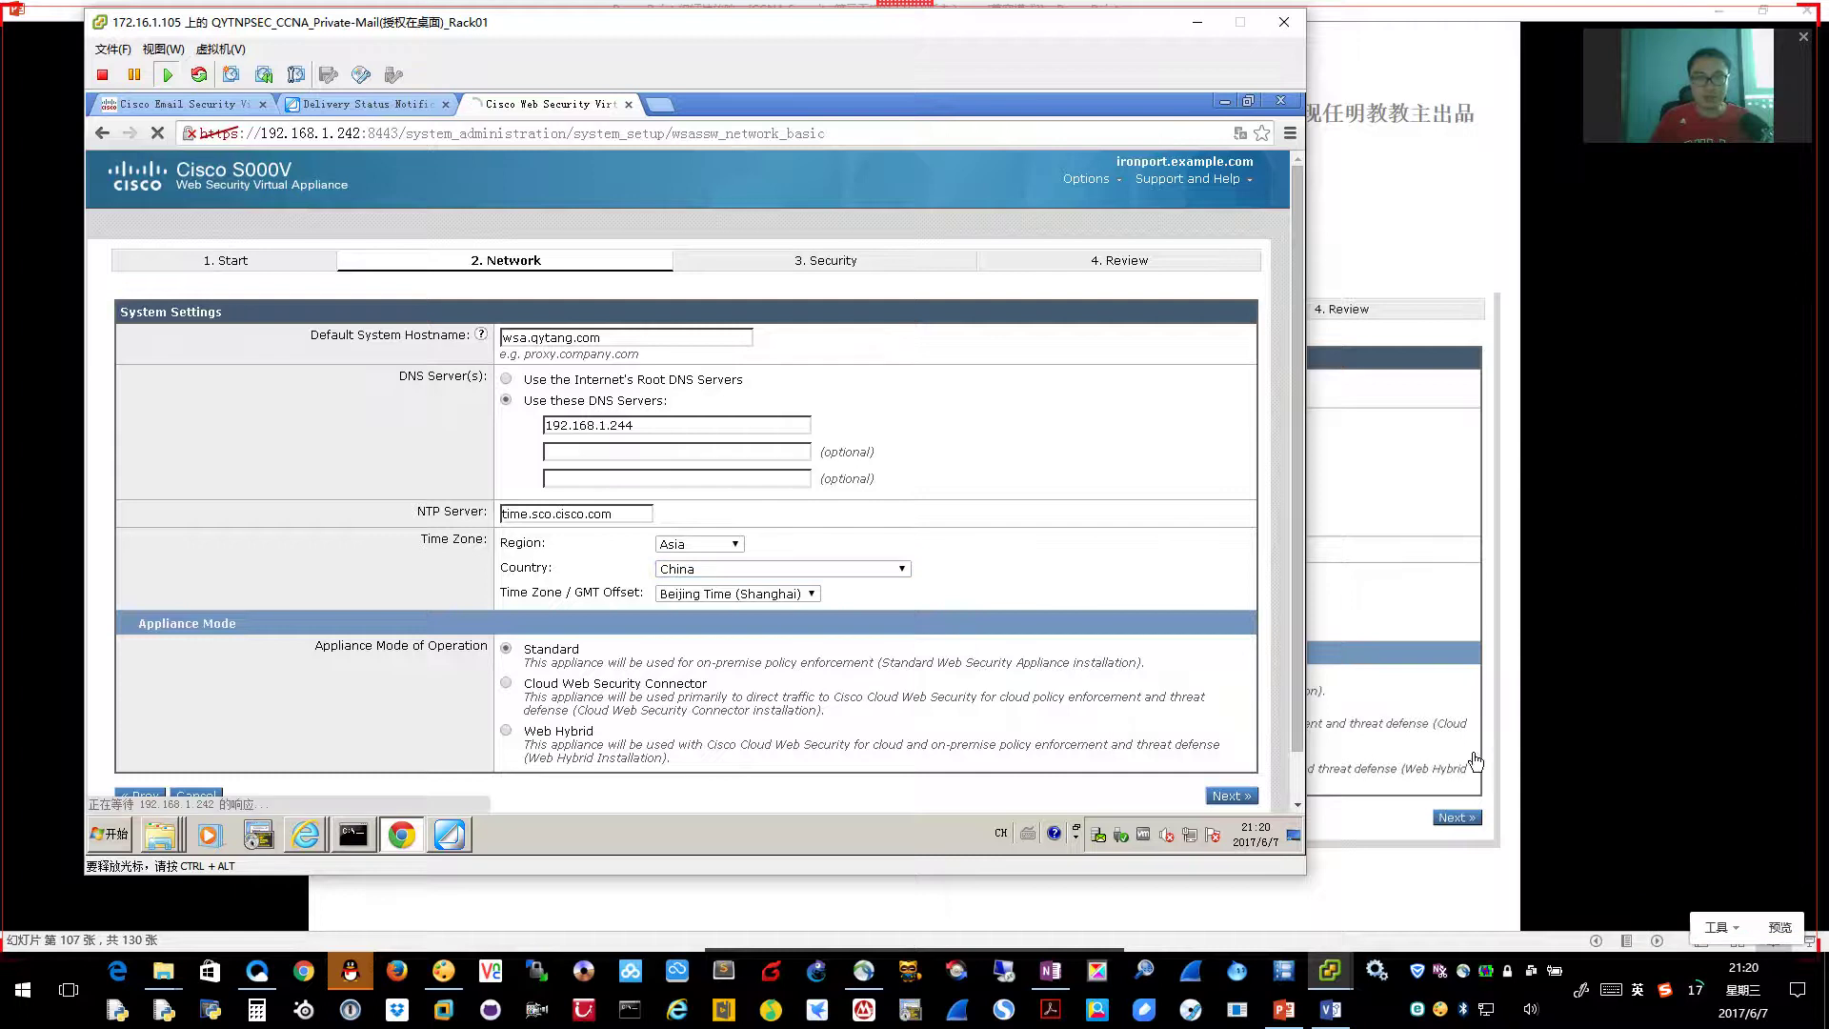
{"action": "left_click", "coordinate": [1574, 722]}
{"action": "left_click", "coordinate": [1566, 720]}
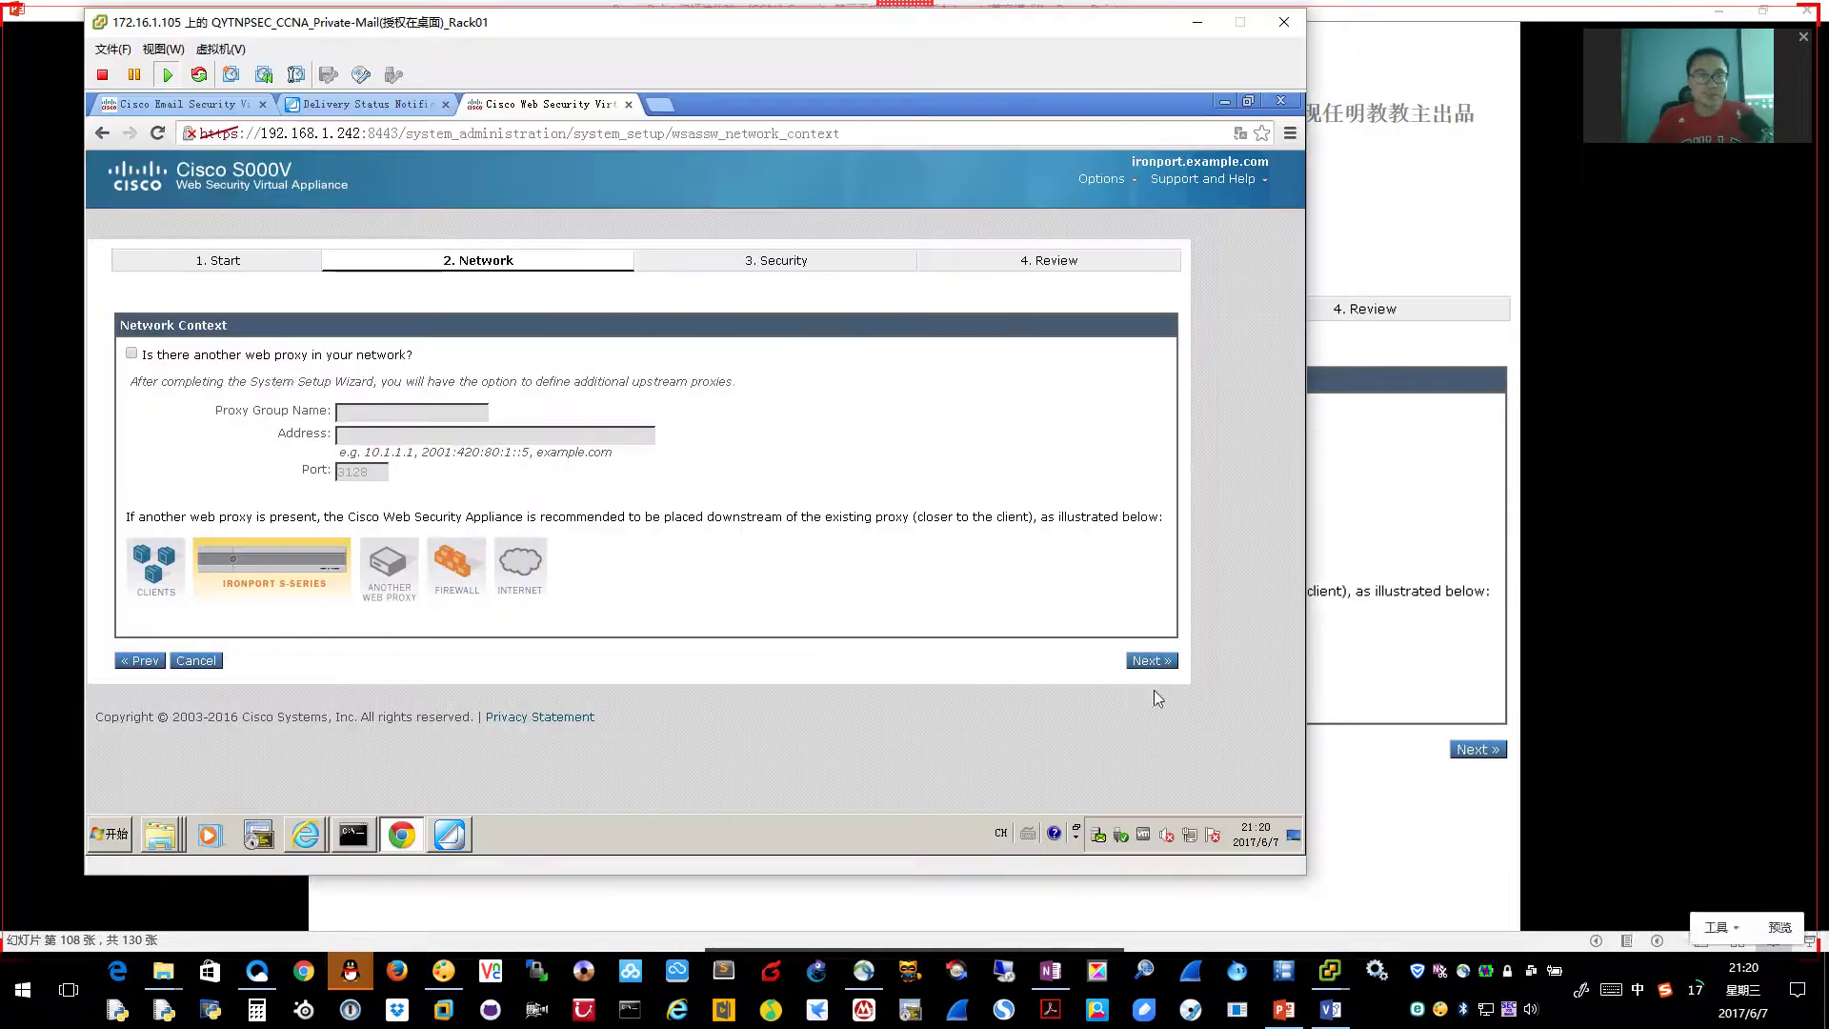
Zoom the wizard page to 125% and continue to Network Interfaces and Wiring
{"action": "key", "text": "alt+Tab"}
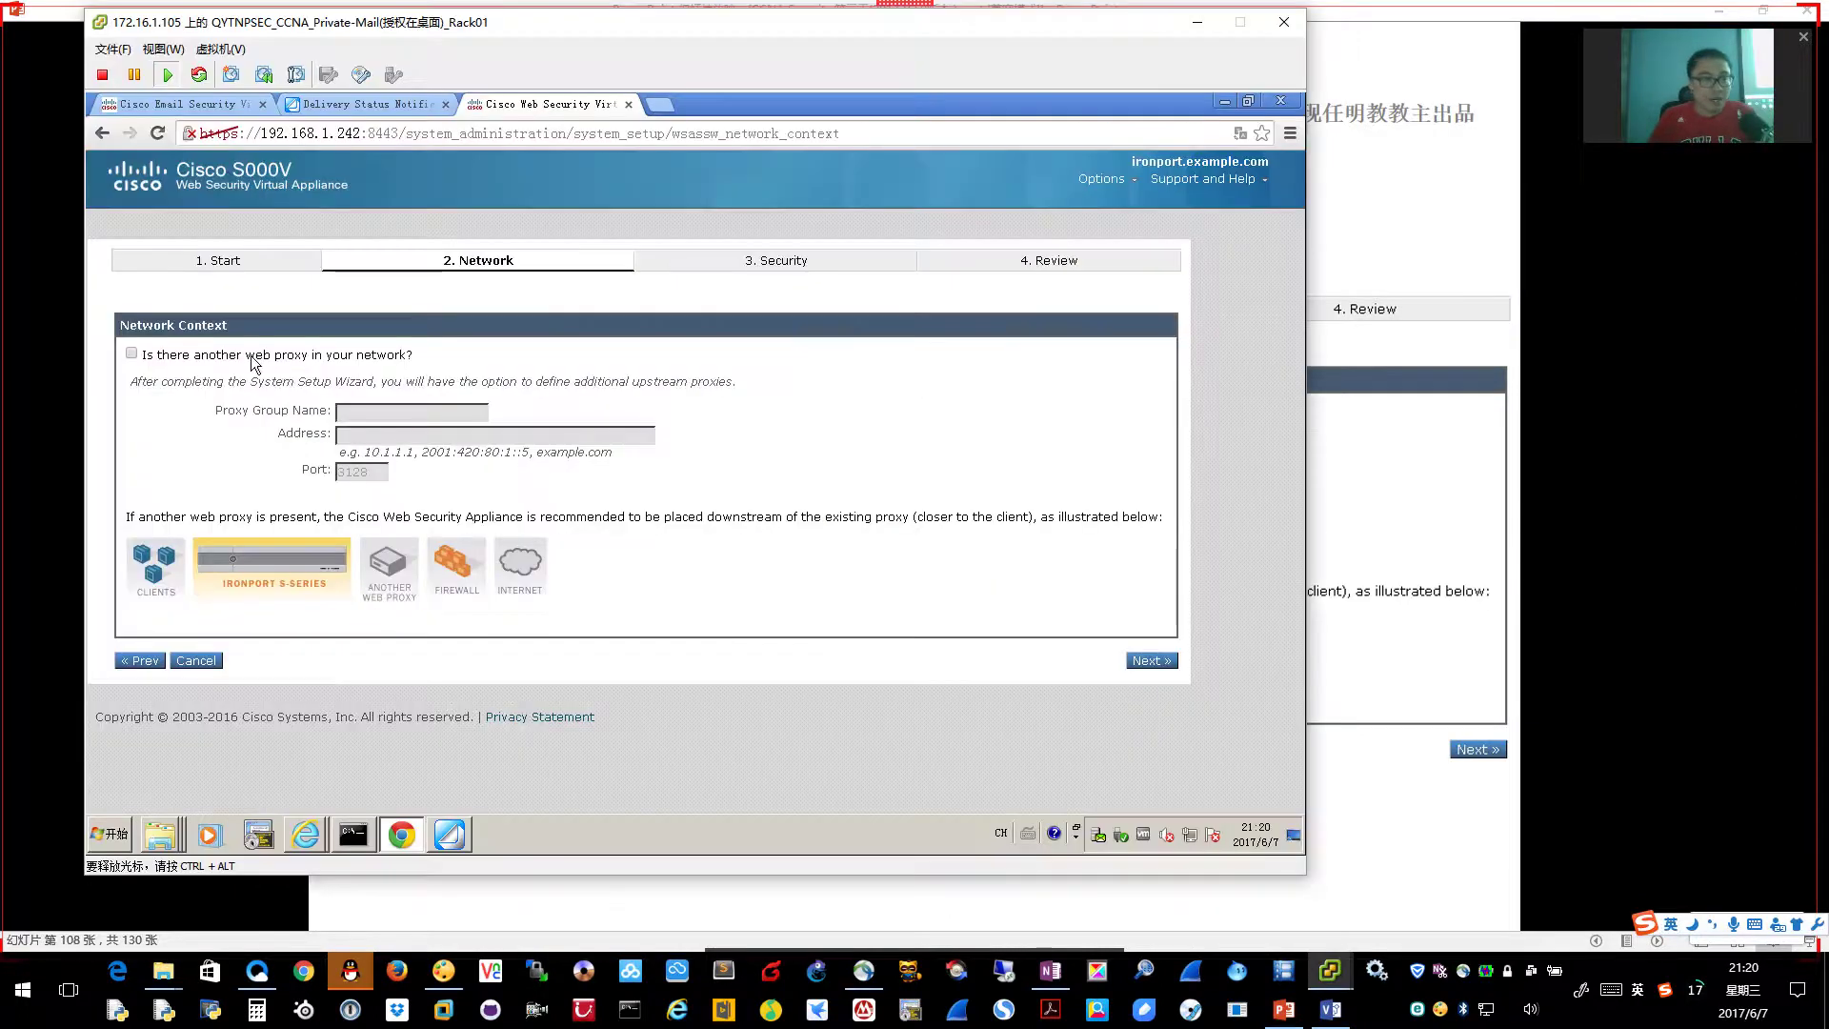
{"action": "left_click_drag", "start_coordinate": [245, 354], "coordinate": [425, 370]}
{"action": "key", "text": "ctrl+plus"}
{"action": "key", "text": "ctrl+plus"}
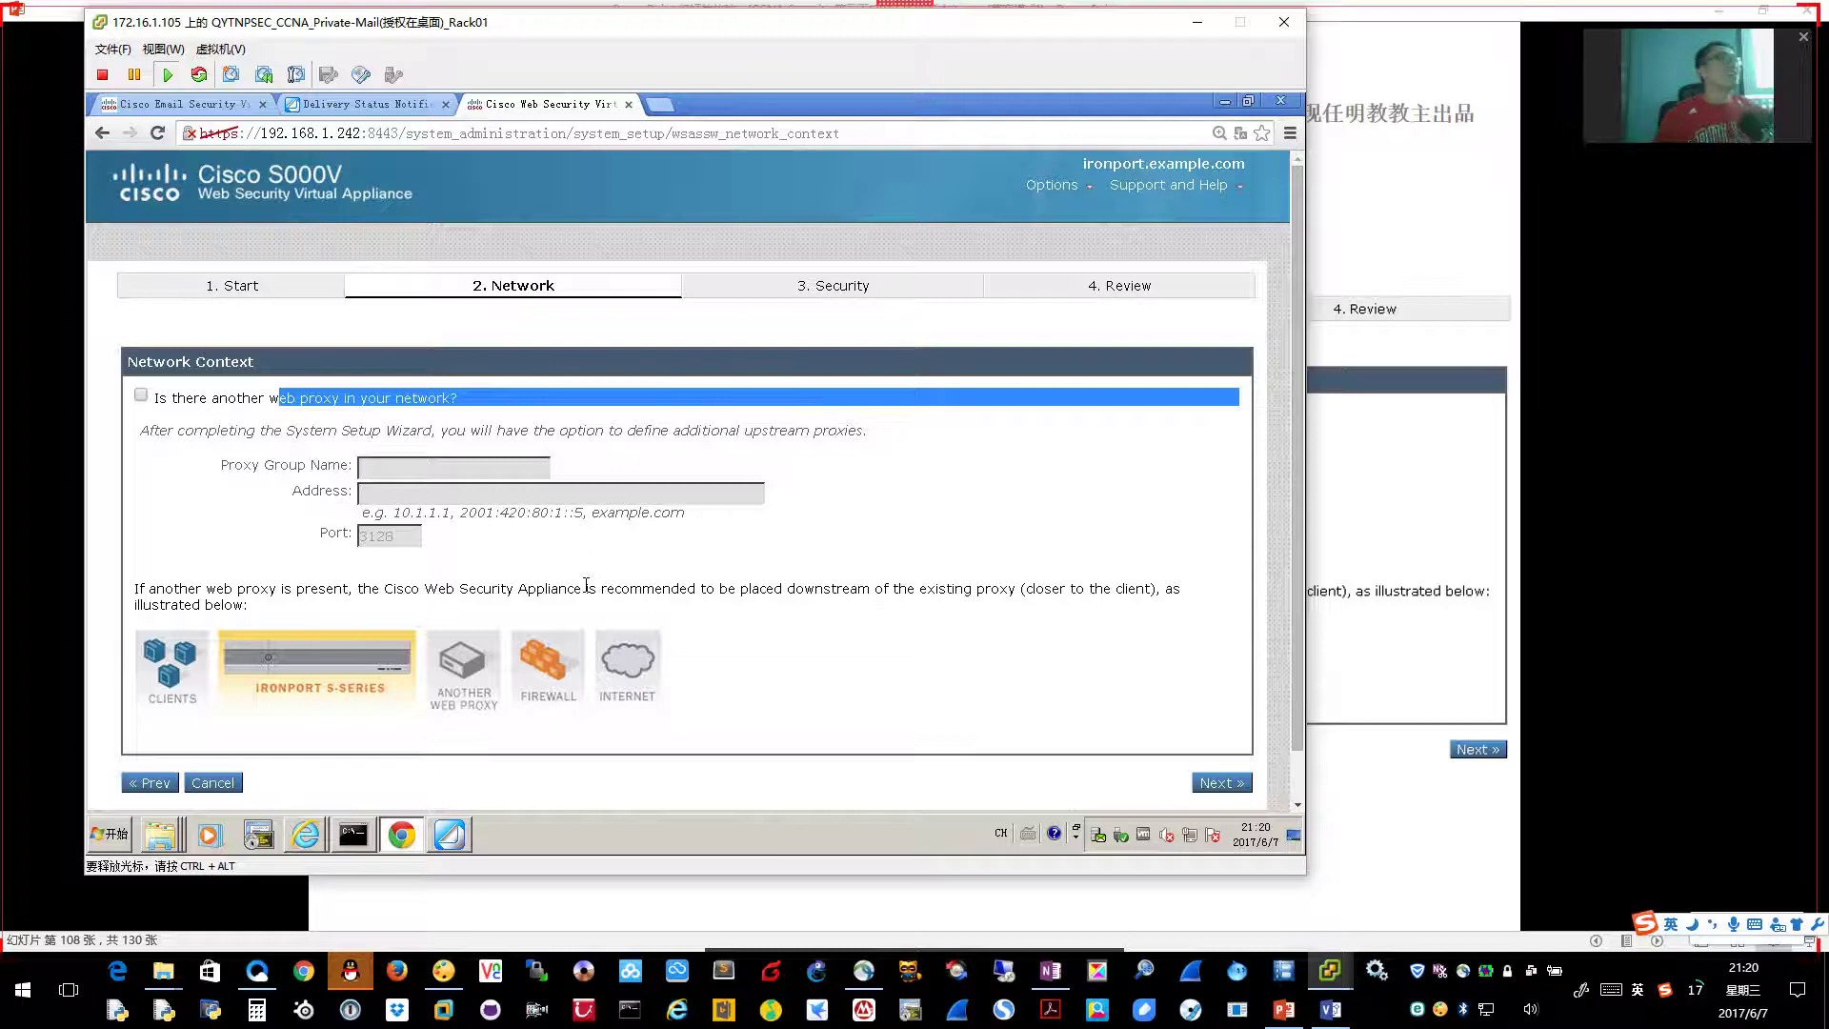
{"action": "left_click", "coordinate": [1223, 783]}
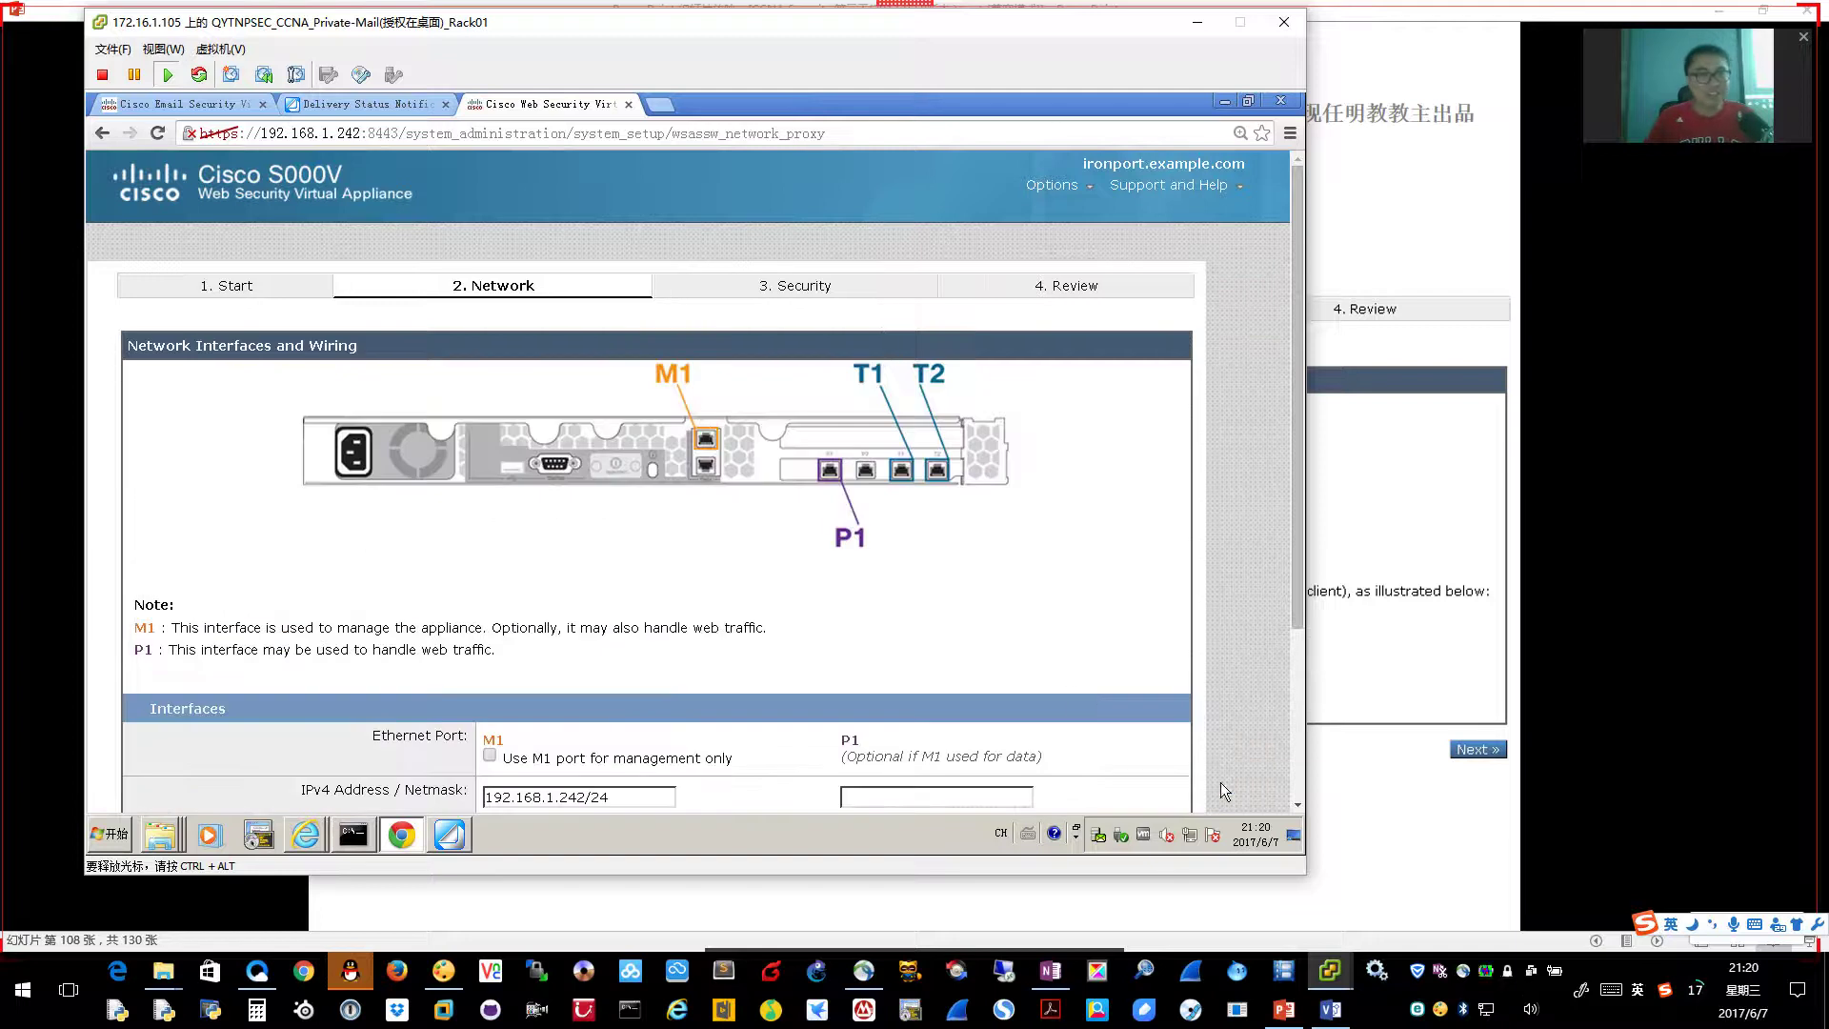
Scroll through the Network Interfaces page and advance the lecture to the next slide
{"action": "scroll", "coordinate": [1069, 687], "scroll_direction": "down", "scroll_amount": 3}
{"action": "scroll", "coordinate": [1069, 688], "scroll_direction": "up", "scroll_amount": 1}
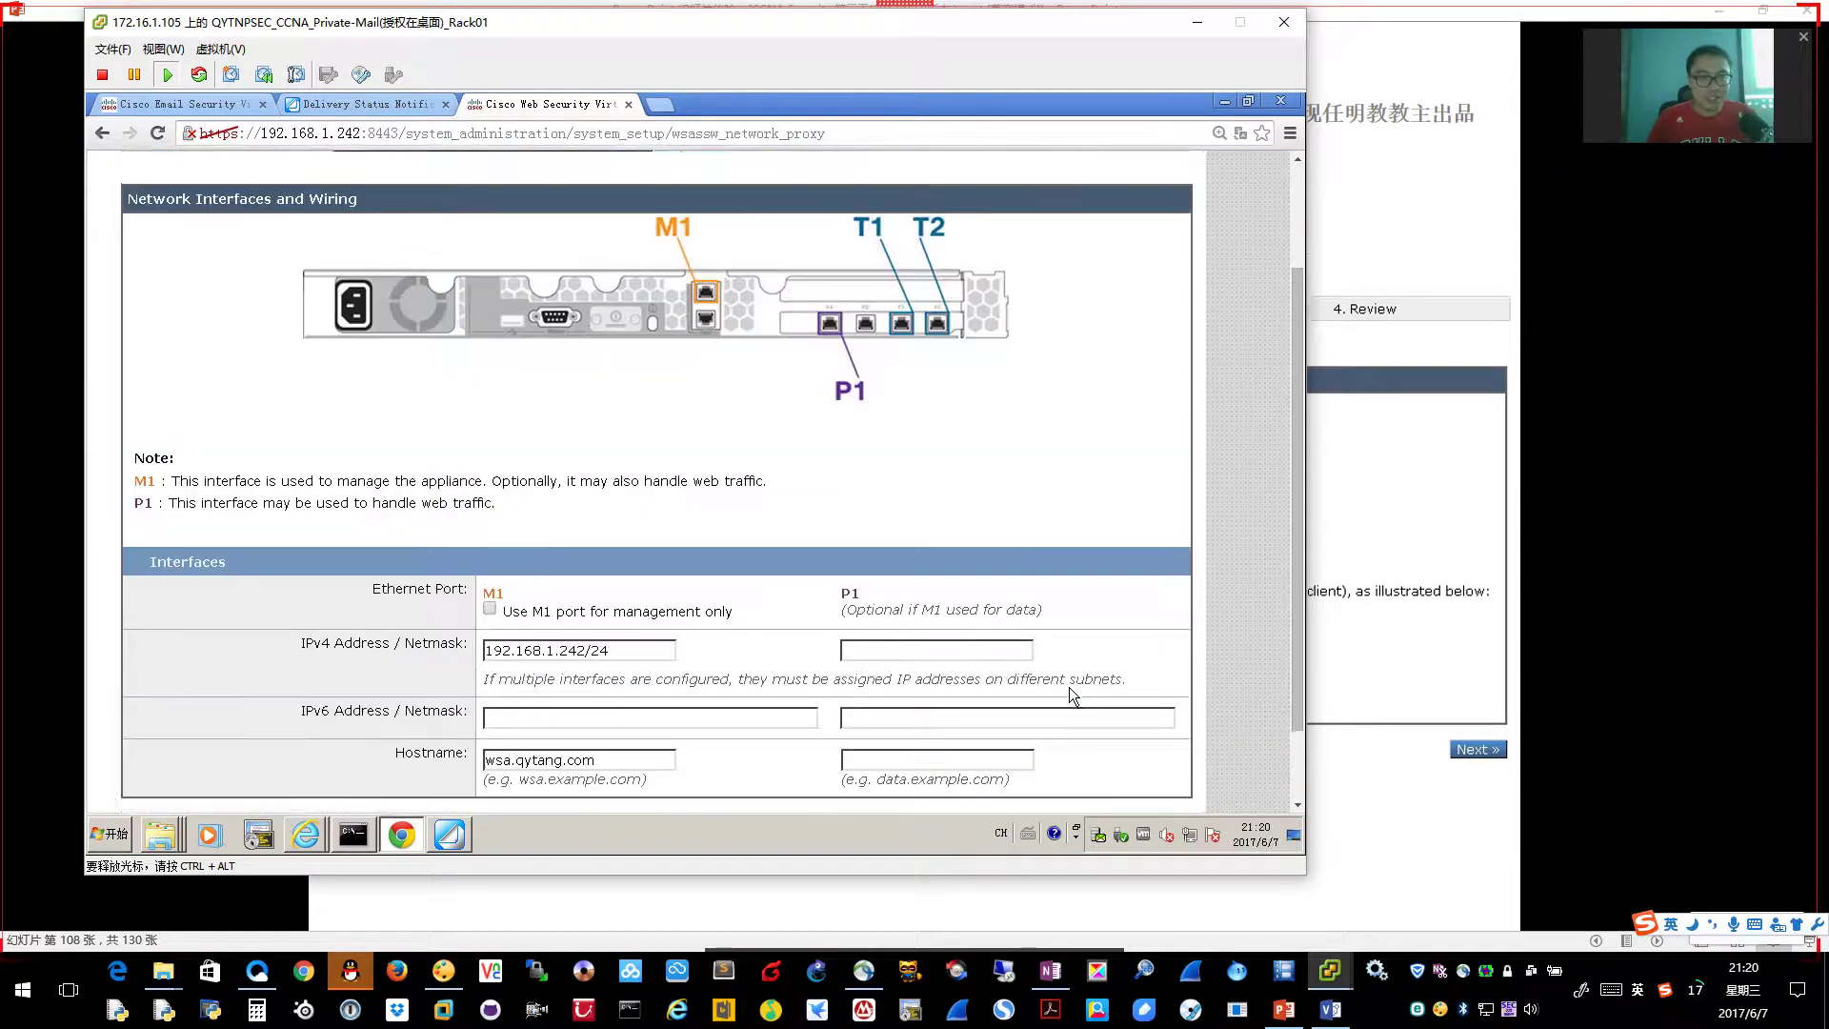
{"action": "scroll", "coordinate": [1036, 637], "scroll_direction": "up", "scroll_amount": 2}
{"action": "scroll", "coordinate": [705, 556], "scroll_direction": "down", "scroll_amount": 3}
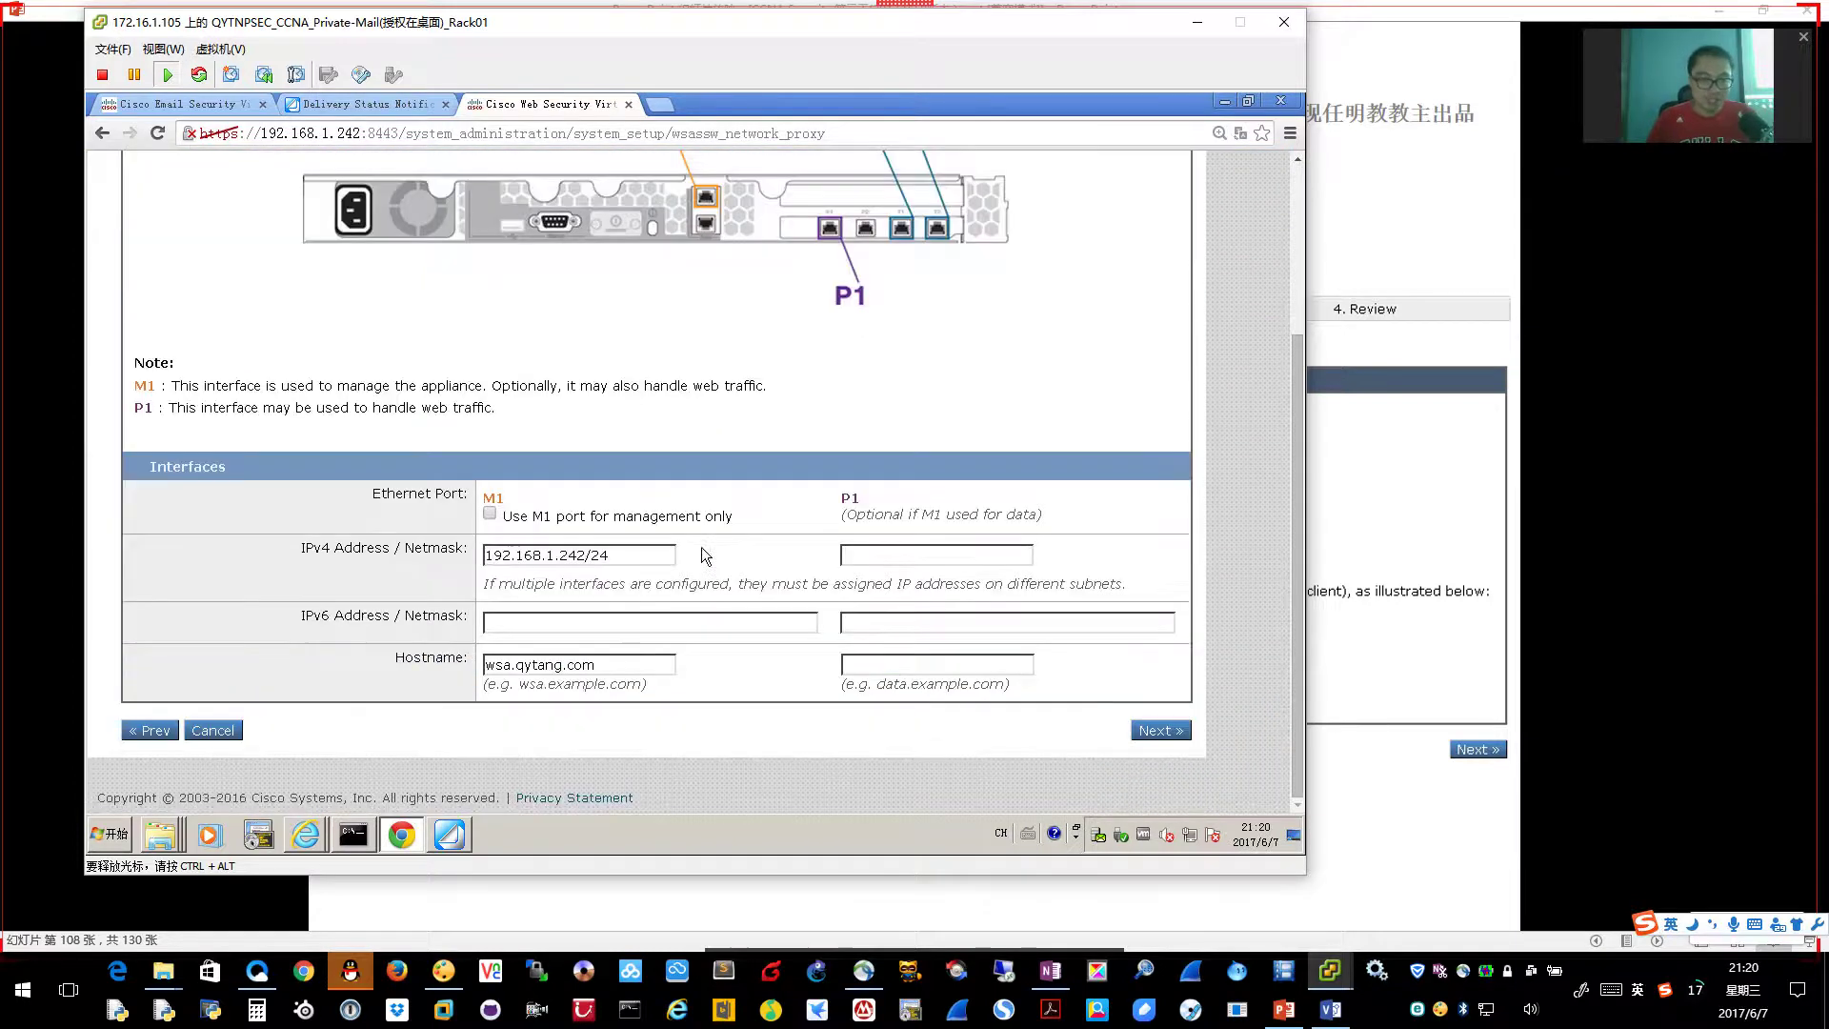
{"action": "left_click", "coordinate": [1313, 619]}
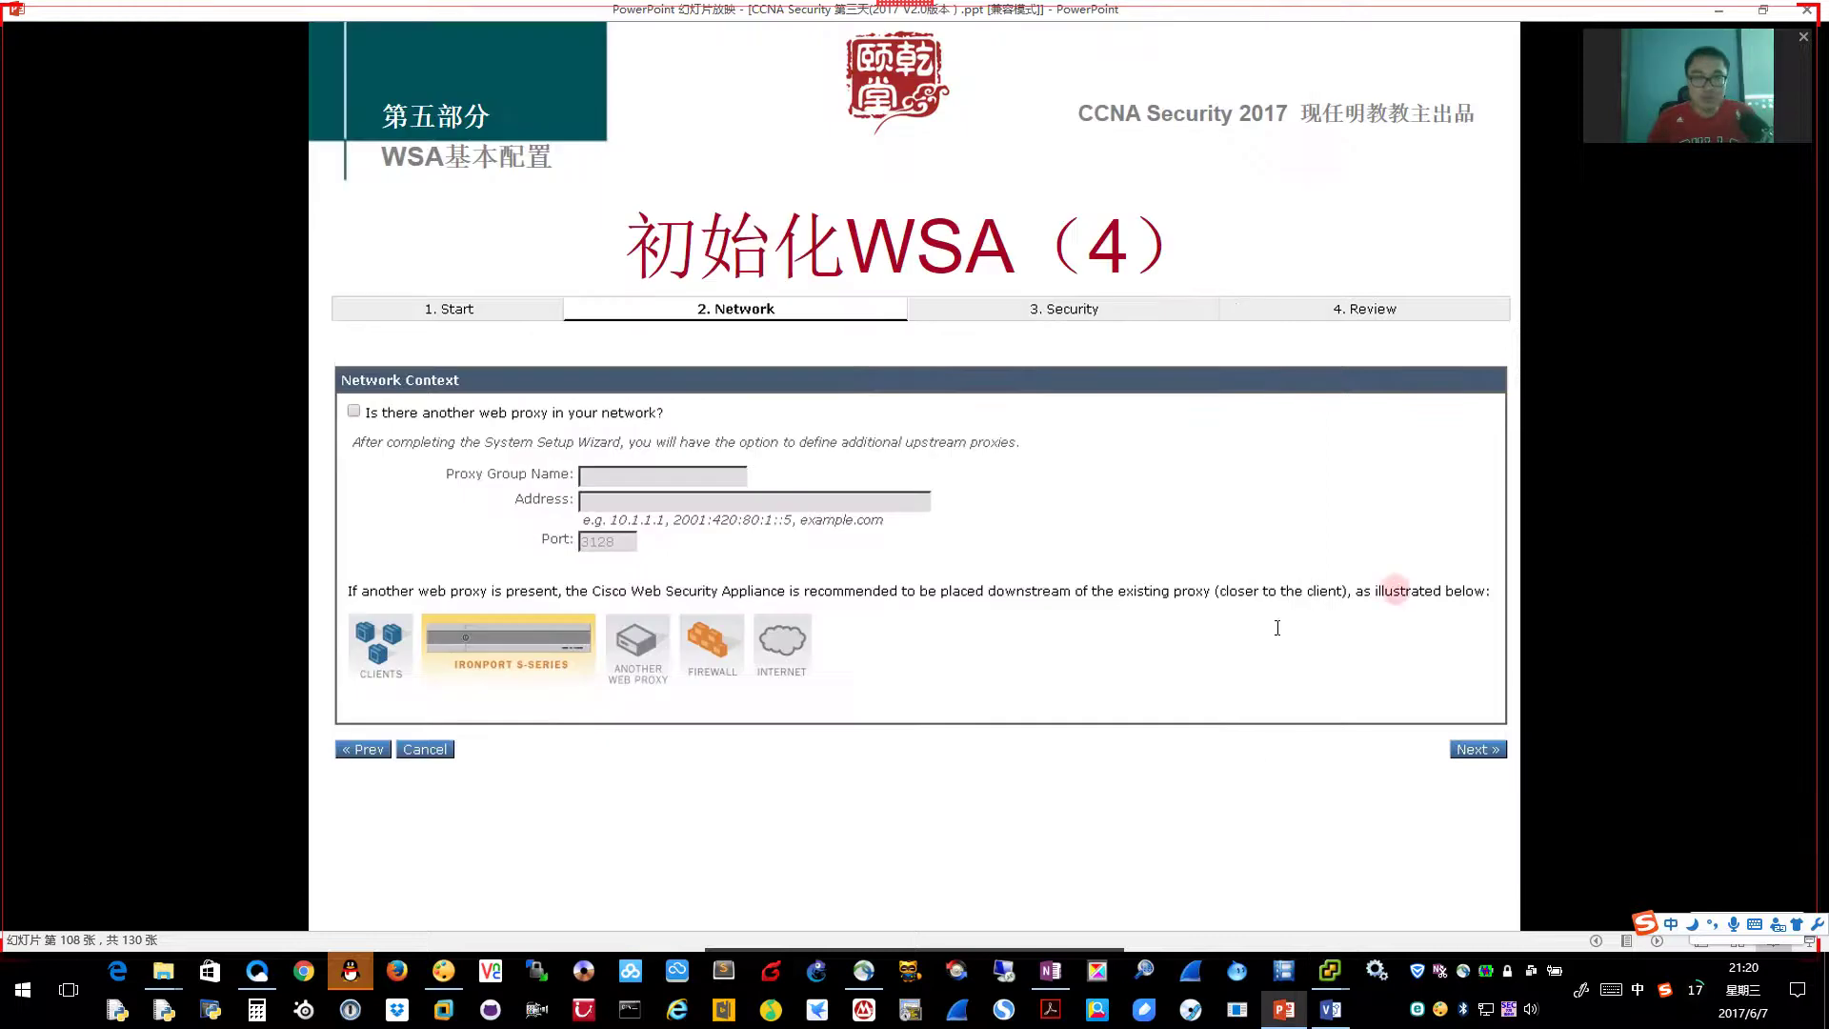
{"action": "left_click", "coordinate": [1279, 632]}
{"action": "key", "text": "alt+Tab"}
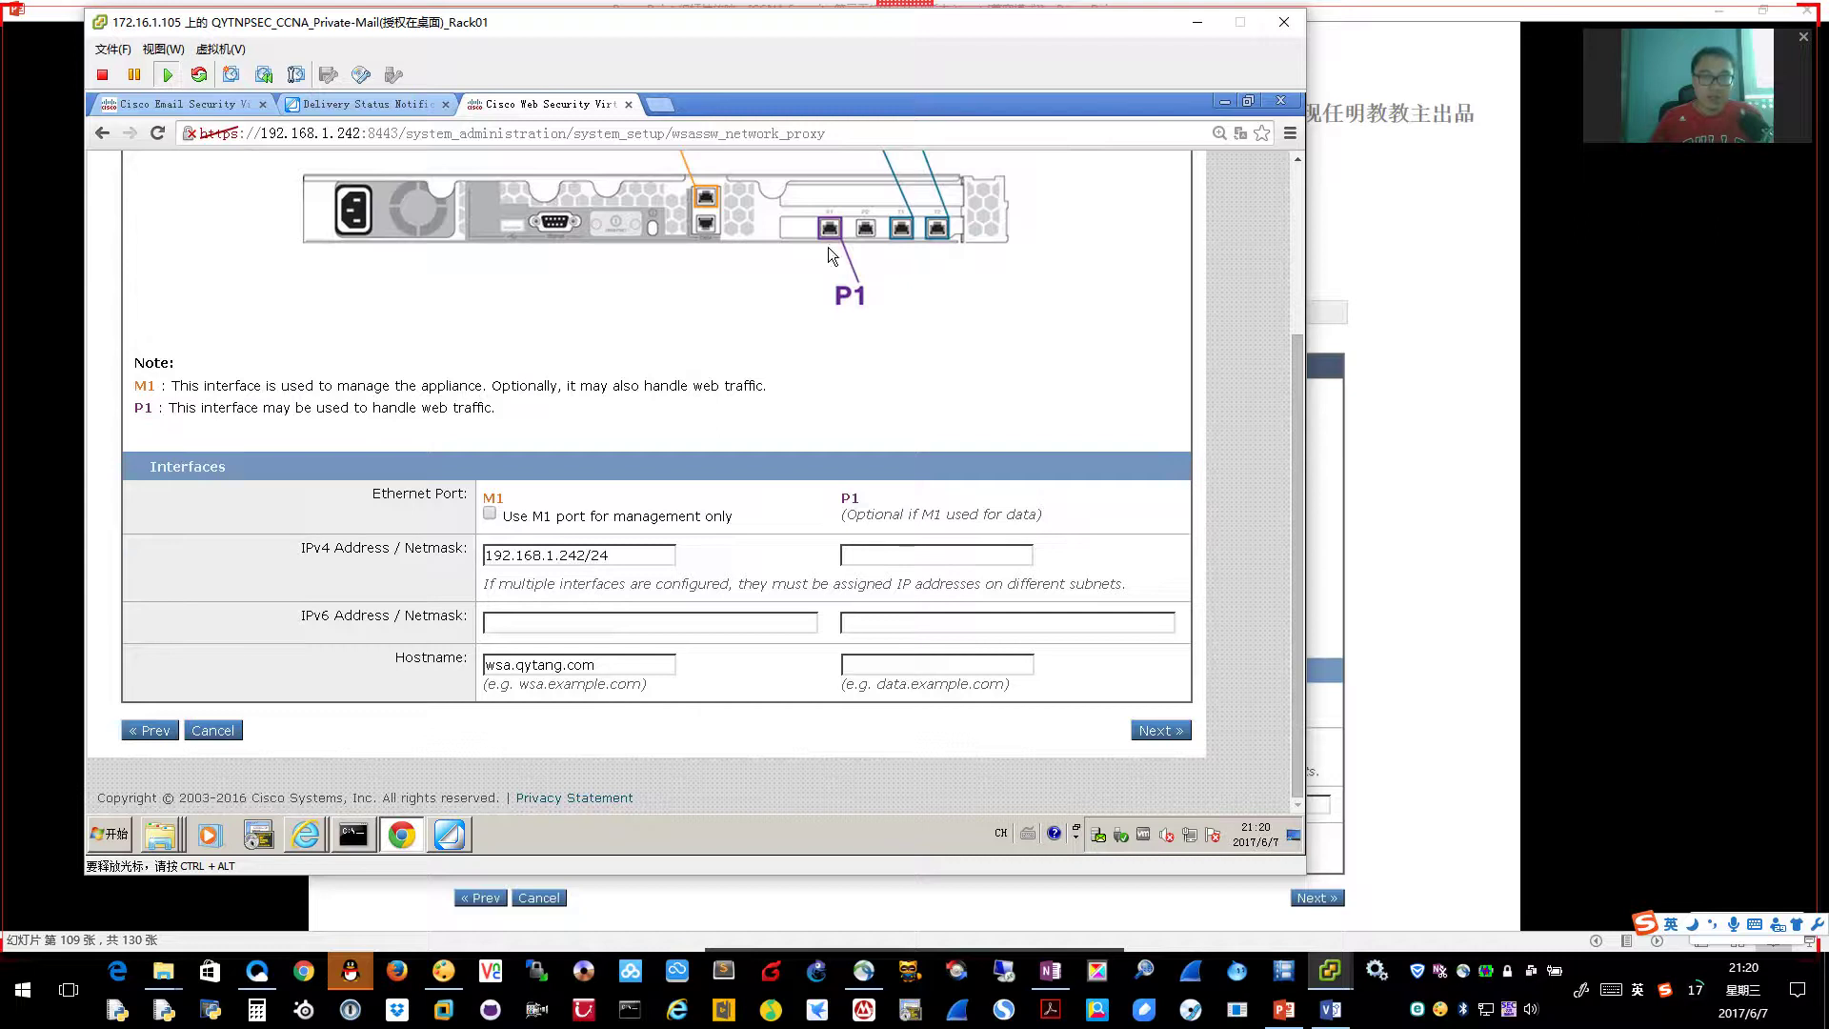
Close Chrome DevTools and turn on PicPick on-screen drawing
{"action": "scroll", "coordinate": [863, 388], "scroll_direction": "up", "scroll_amount": 2}
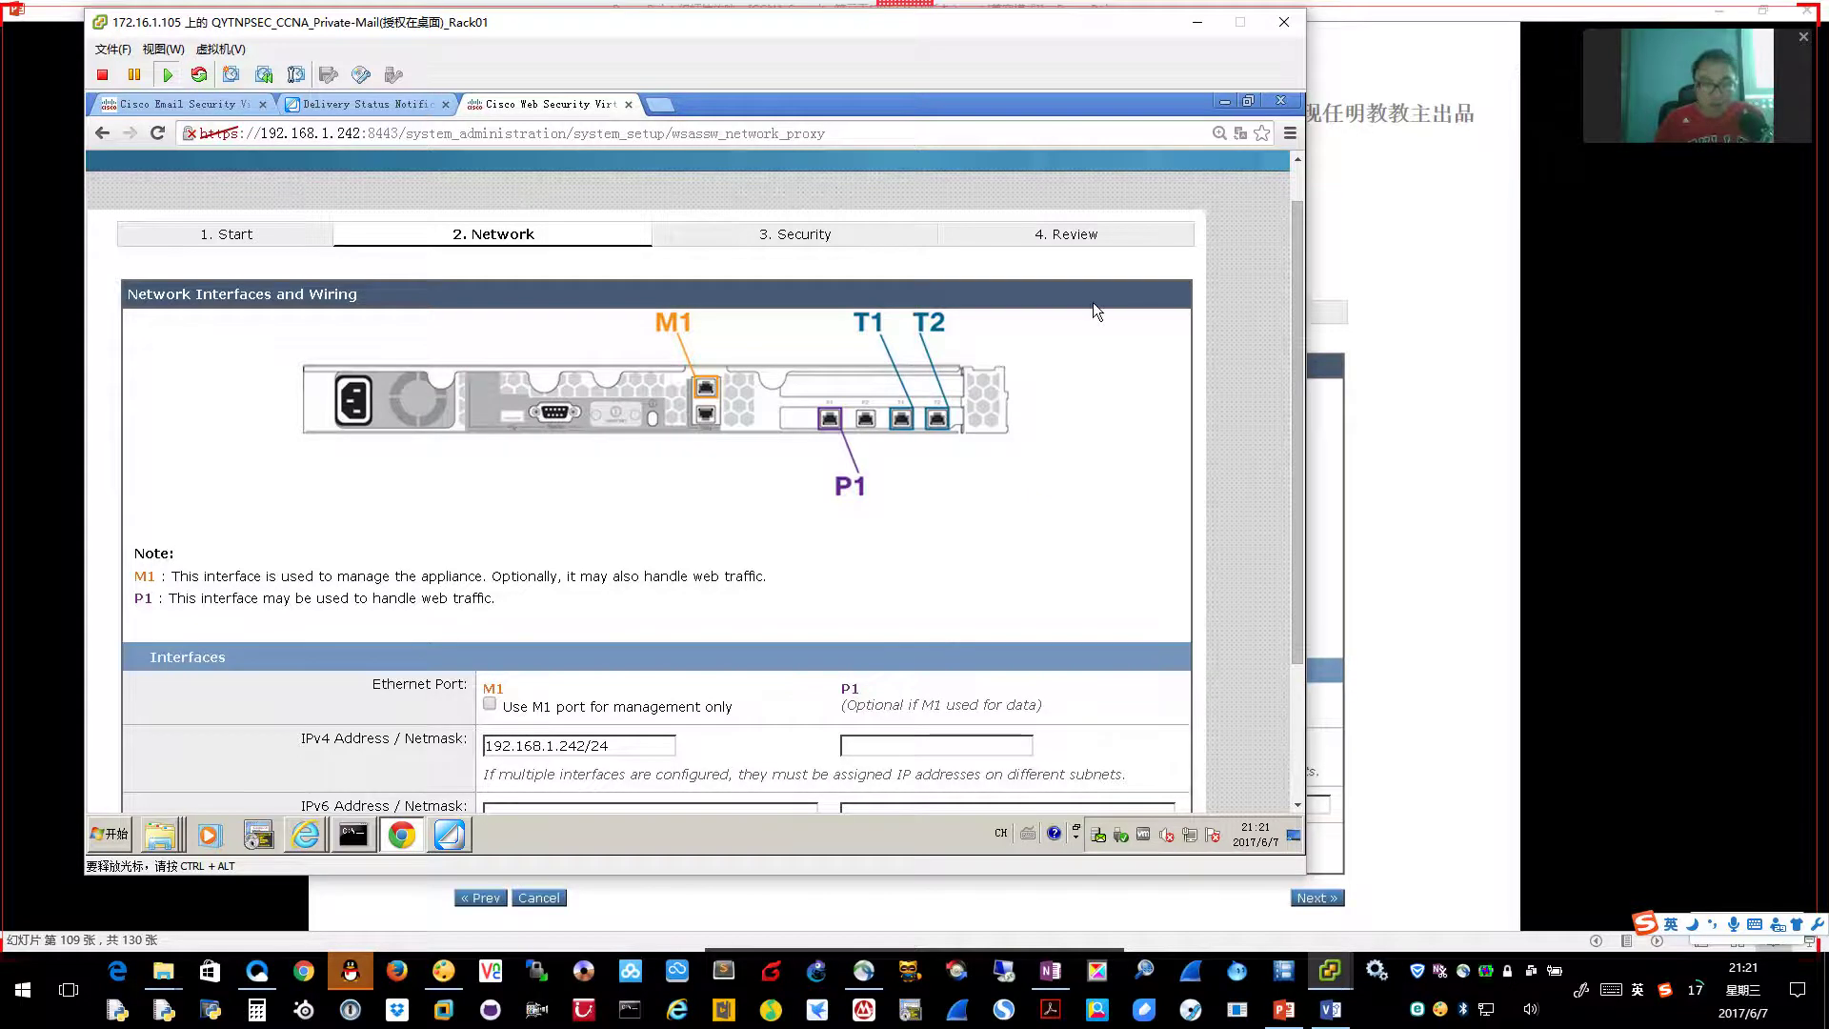
{"action": "key", "text": "ctrl+shift+c"}
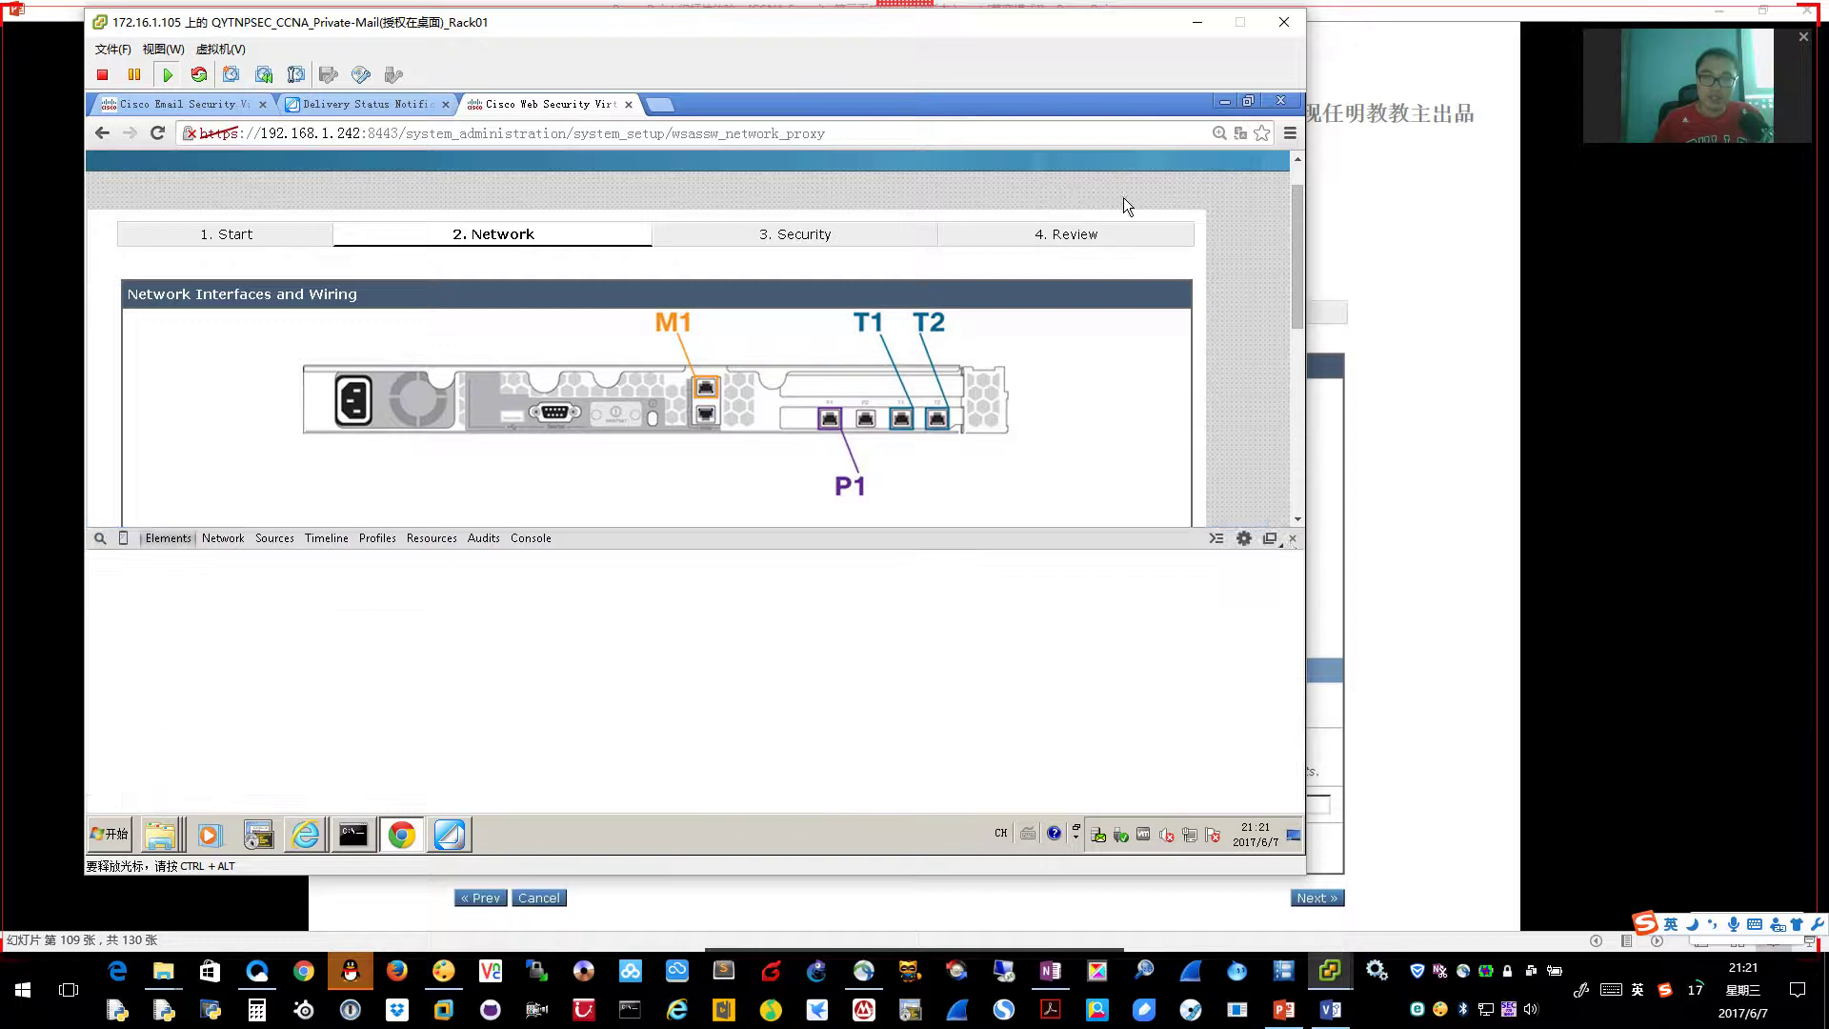
{"action": "left_click", "coordinate": [1295, 539]}
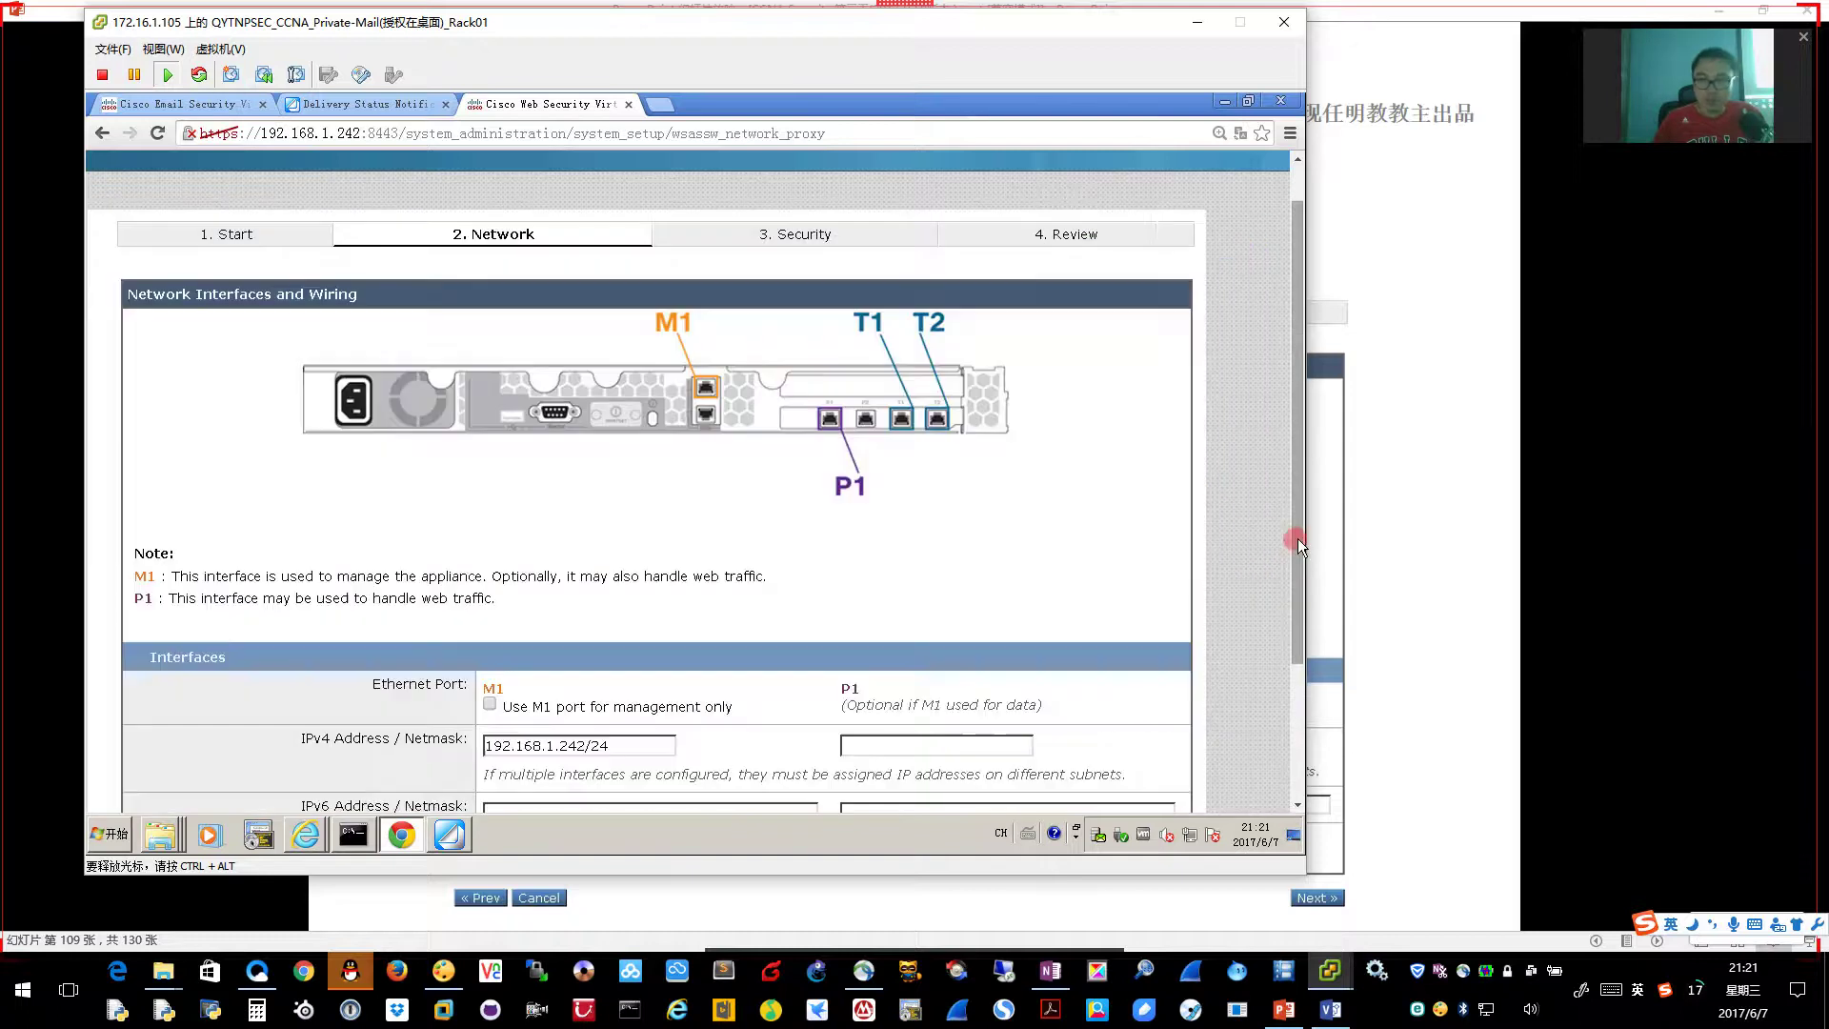
{"action": "key", "text": "ctrl+shift+w"}
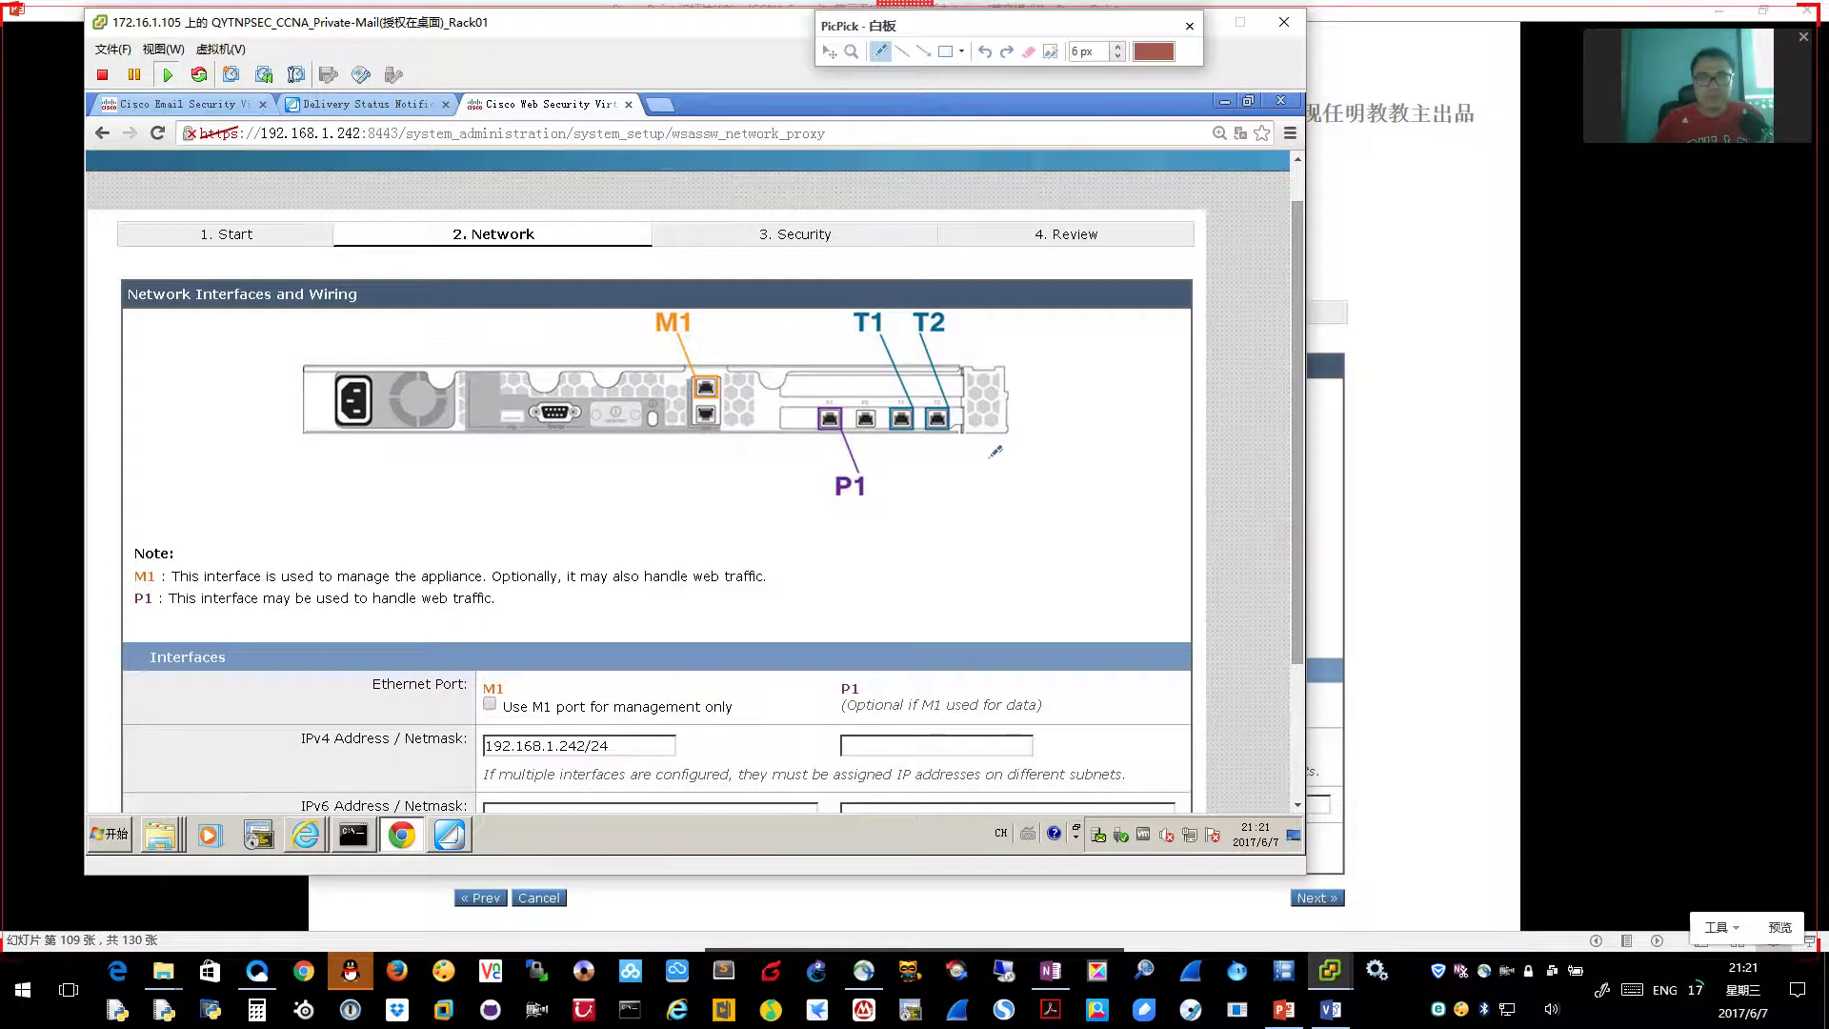
Circle M1 and P1 in red, note the IP and T ports, then clear the sketch
{"action": "mouse_move", "coordinate": [851, 491]}
{"action": "left_mouse_down"}
{"action": "mouse_move", "coordinate": [882, 462]}
{"action": "mouse_move", "coordinate": [855, 499]}
{"action": "left_mouse_up"}
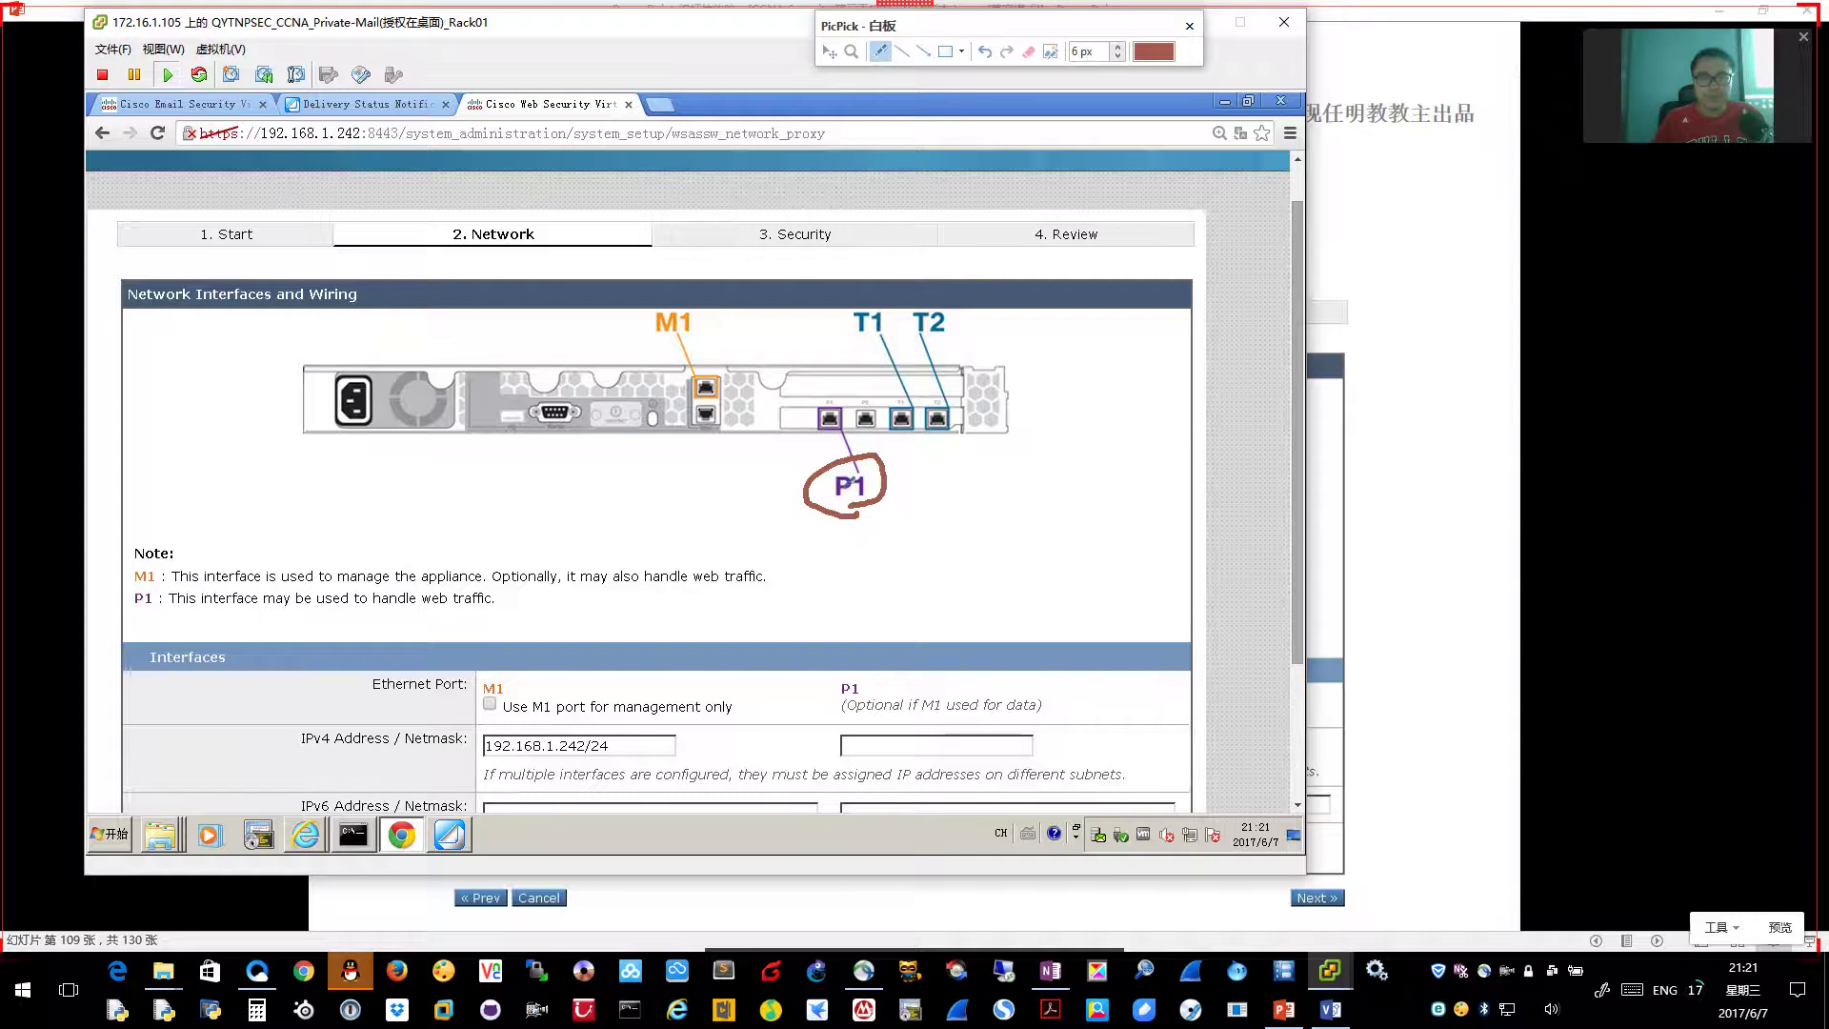
{"action": "mouse_move", "coordinate": [700, 338]}
{"action": "left_mouse_down"}
{"action": "mouse_move", "coordinate": [663, 297]}
{"action": "mouse_move", "coordinate": [712, 324]}
{"action": "mouse_move", "coordinate": [700, 336]}
{"action": "left_mouse_up"}
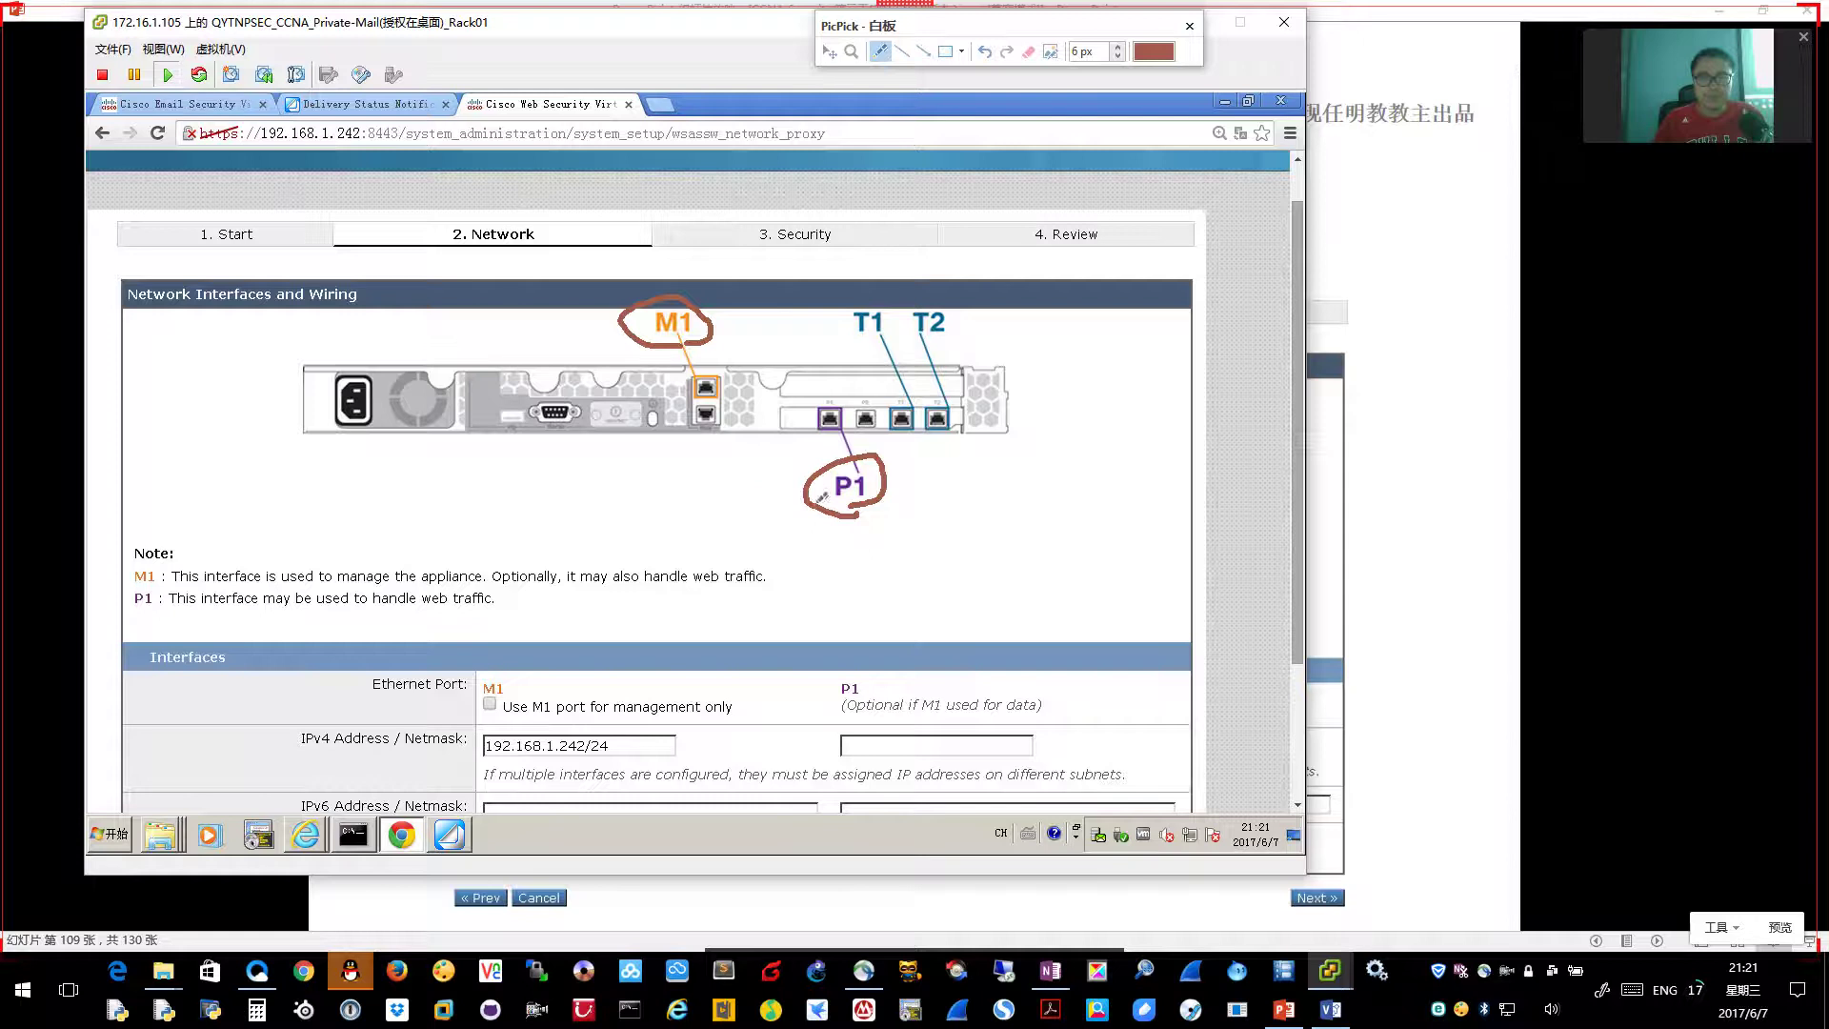
{"action": "mouse_move", "coordinate": [751, 477]}
{"action": "left_mouse_down"}
{"action": "mouse_move", "coordinate": [750, 508]}
{"action": "mouse_move", "coordinate": [780, 498]}
{"action": "left_mouse_up"}
{"action": "mouse_move", "coordinate": [542, 610]}
{"action": "left_mouse_down"}
{"action": "mouse_move", "coordinate": [707, 491]}
{"action": "mouse_move", "coordinate": [720, 521]}
{"action": "left_mouse_up"}
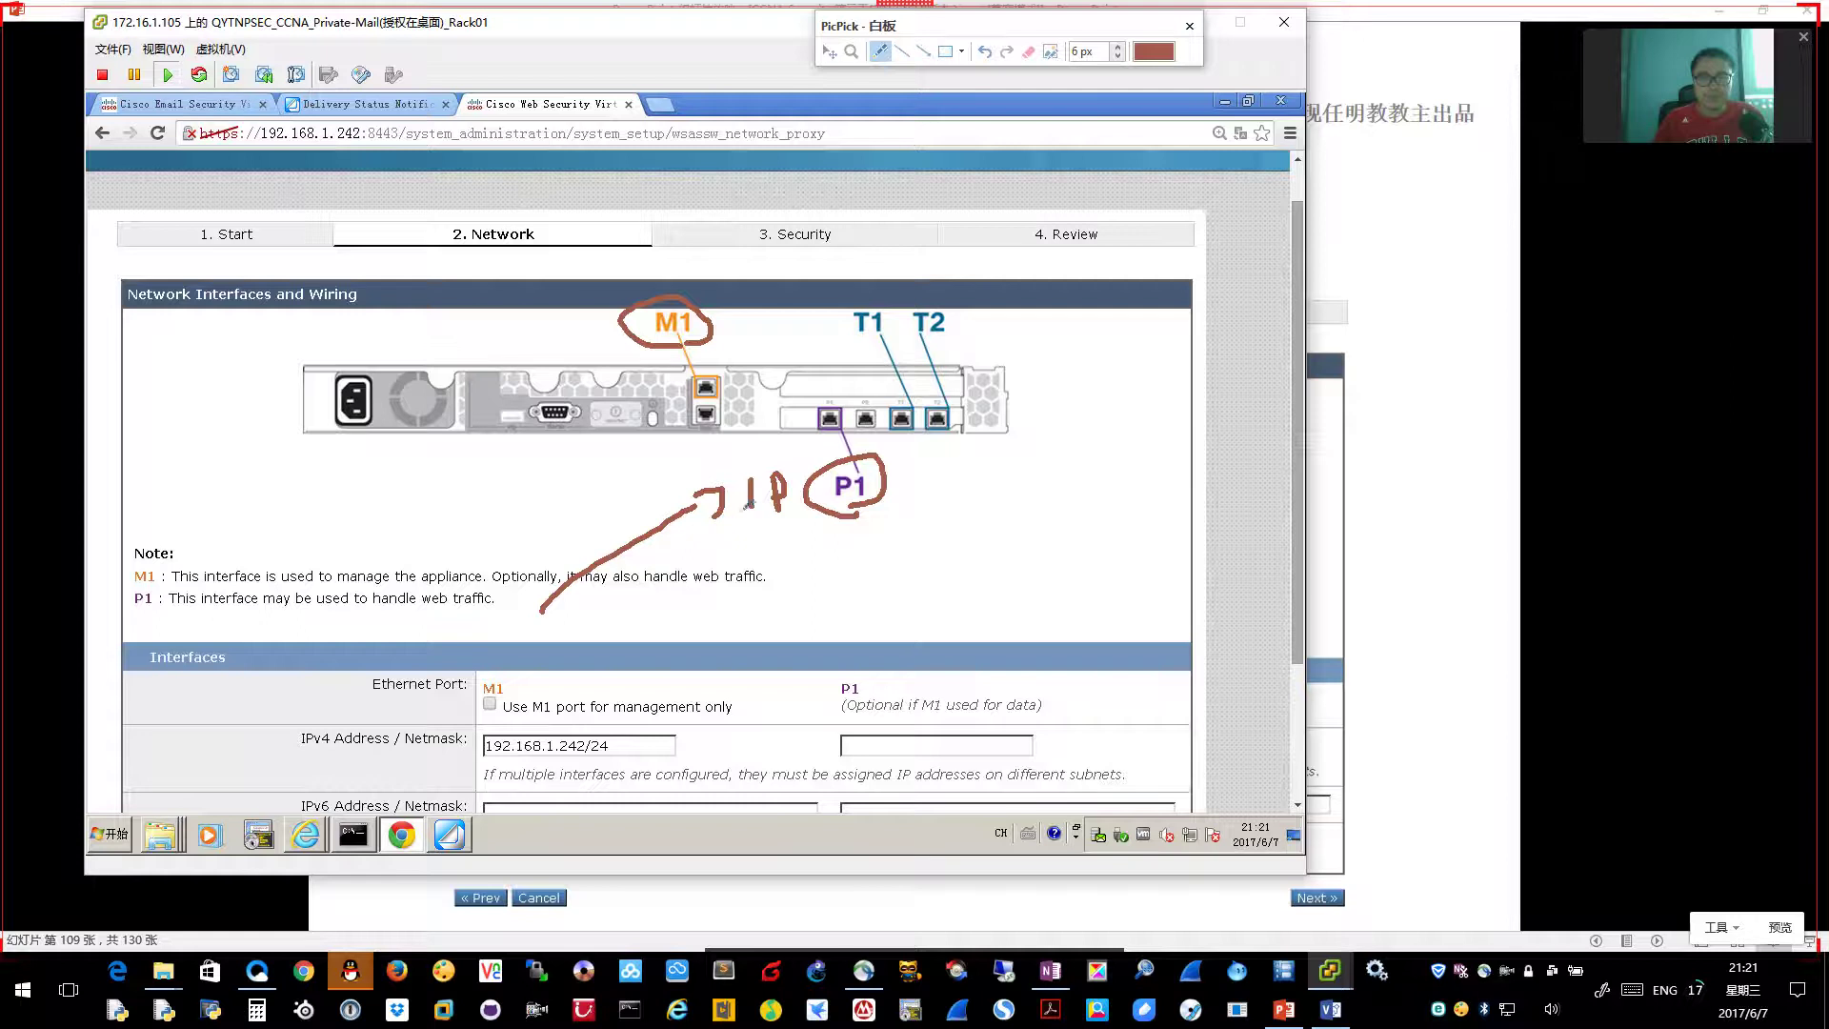
{"action": "mouse_move", "coordinate": [871, 436]}
{"action": "left_mouse_down"}
{"action": "mouse_move", "coordinate": [880, 401]}
{"action": "mouse_move", "coordinate": [903, 452]}
{"action": "mouse_move", "coordinate": [1110, 650]}
{"action": "mouse_move", "coordinate": [1086, 658]}
{"action": "left_mouse_up"}
{"action": "mouse_move", "coordinate": [525, 515]}
{"action": "left_mouse_down"}
{"action": "mouse_move", "coordinate": [562, 505]}
{"action": "mouse_move", "coordinate": [562, 536]}
{"action": "left_mouse_up"}
{"action": "mouse_move", "coordinate": [583, 519]}
{"action": "left_mouse_down"}
{"action": "mouse_move", "coordinate": [633, 517]}
{"action": "mouse_move", "coordinate": [621, 539]}
{"action": "mouse_move", "coordinate": [659, 520]}
{"action": "left_mouse_up"}
{"action": "left_click_drag", "start_coordinate": [990, 507], "coordinate": [1031, 503]}
{"action": "mouse_move", "coordinate": [1020, 505]}
{"action": "left_mouse_down"}
{"action": "mouse_move", "coordinate": [1021, 535]}
{"action": "mouse_move", "coordinate": [1067, 505]}
{"action": "left_mouse_up"}
{"action": "mouse_move", "coordinate": [1074, 501]}
{"action": "left_mouse_down"}
{"action": "mouse_move", "coordinate": [1077, 555]}
{"action": "mouse_move", "coordinate": [1093, 512]}
{"action": "left_mouse_up"}
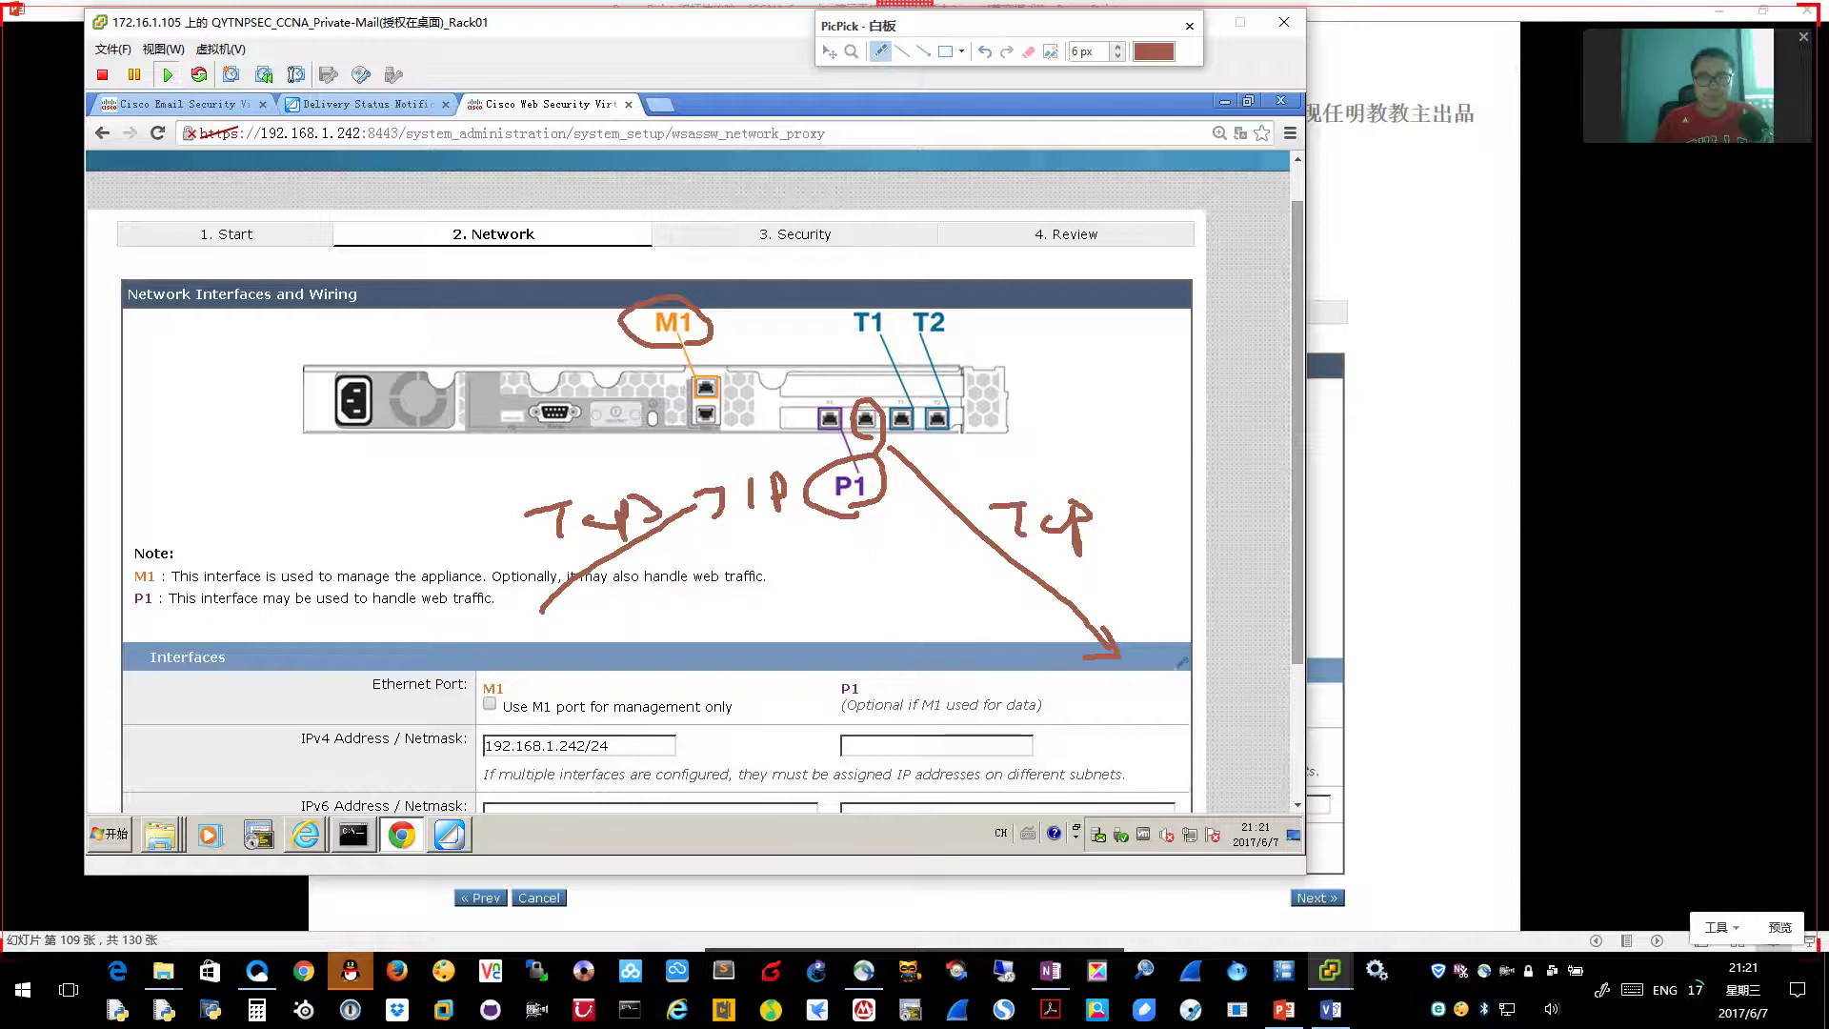
{"action": "left_click", "coordinate": [1188, 26]}
{"action": "left_click", "coordinate": [1516, 47]}
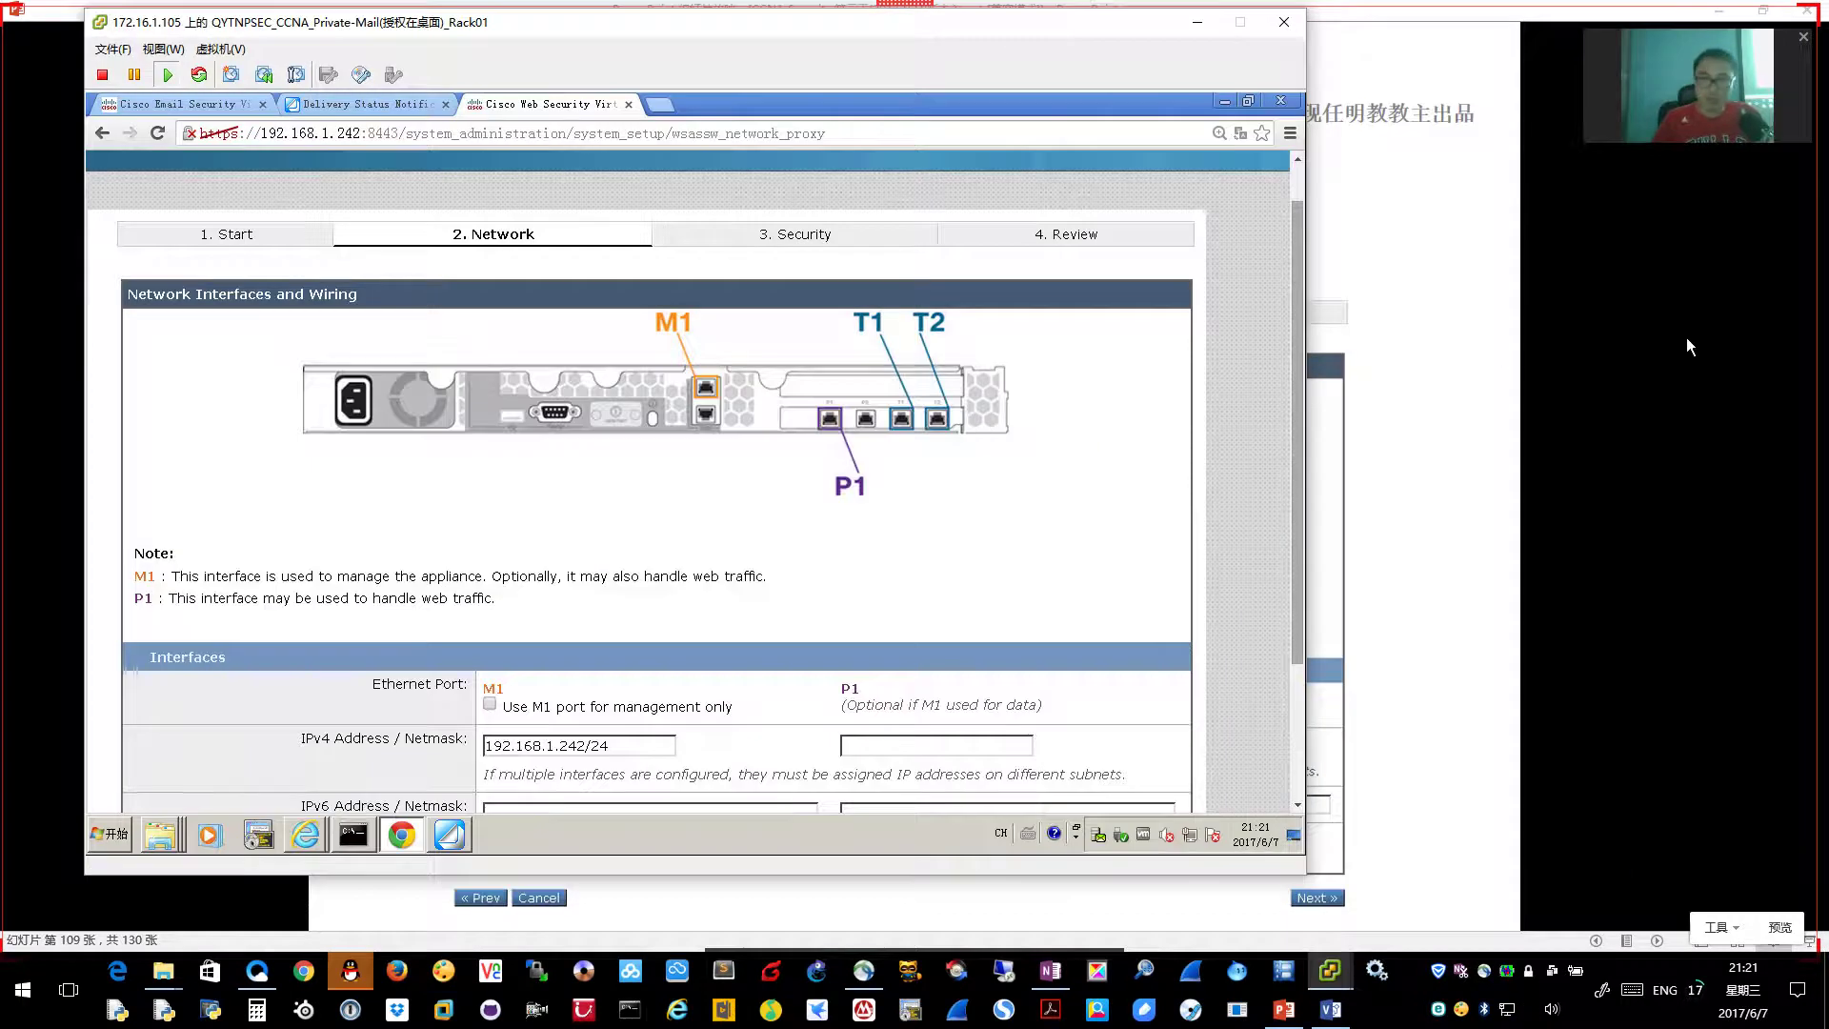
Draw two SPAN boxes beside the diagram with arrows feeding T1 and T2
{"action": "key", "text": "ctrl+shift+w"}
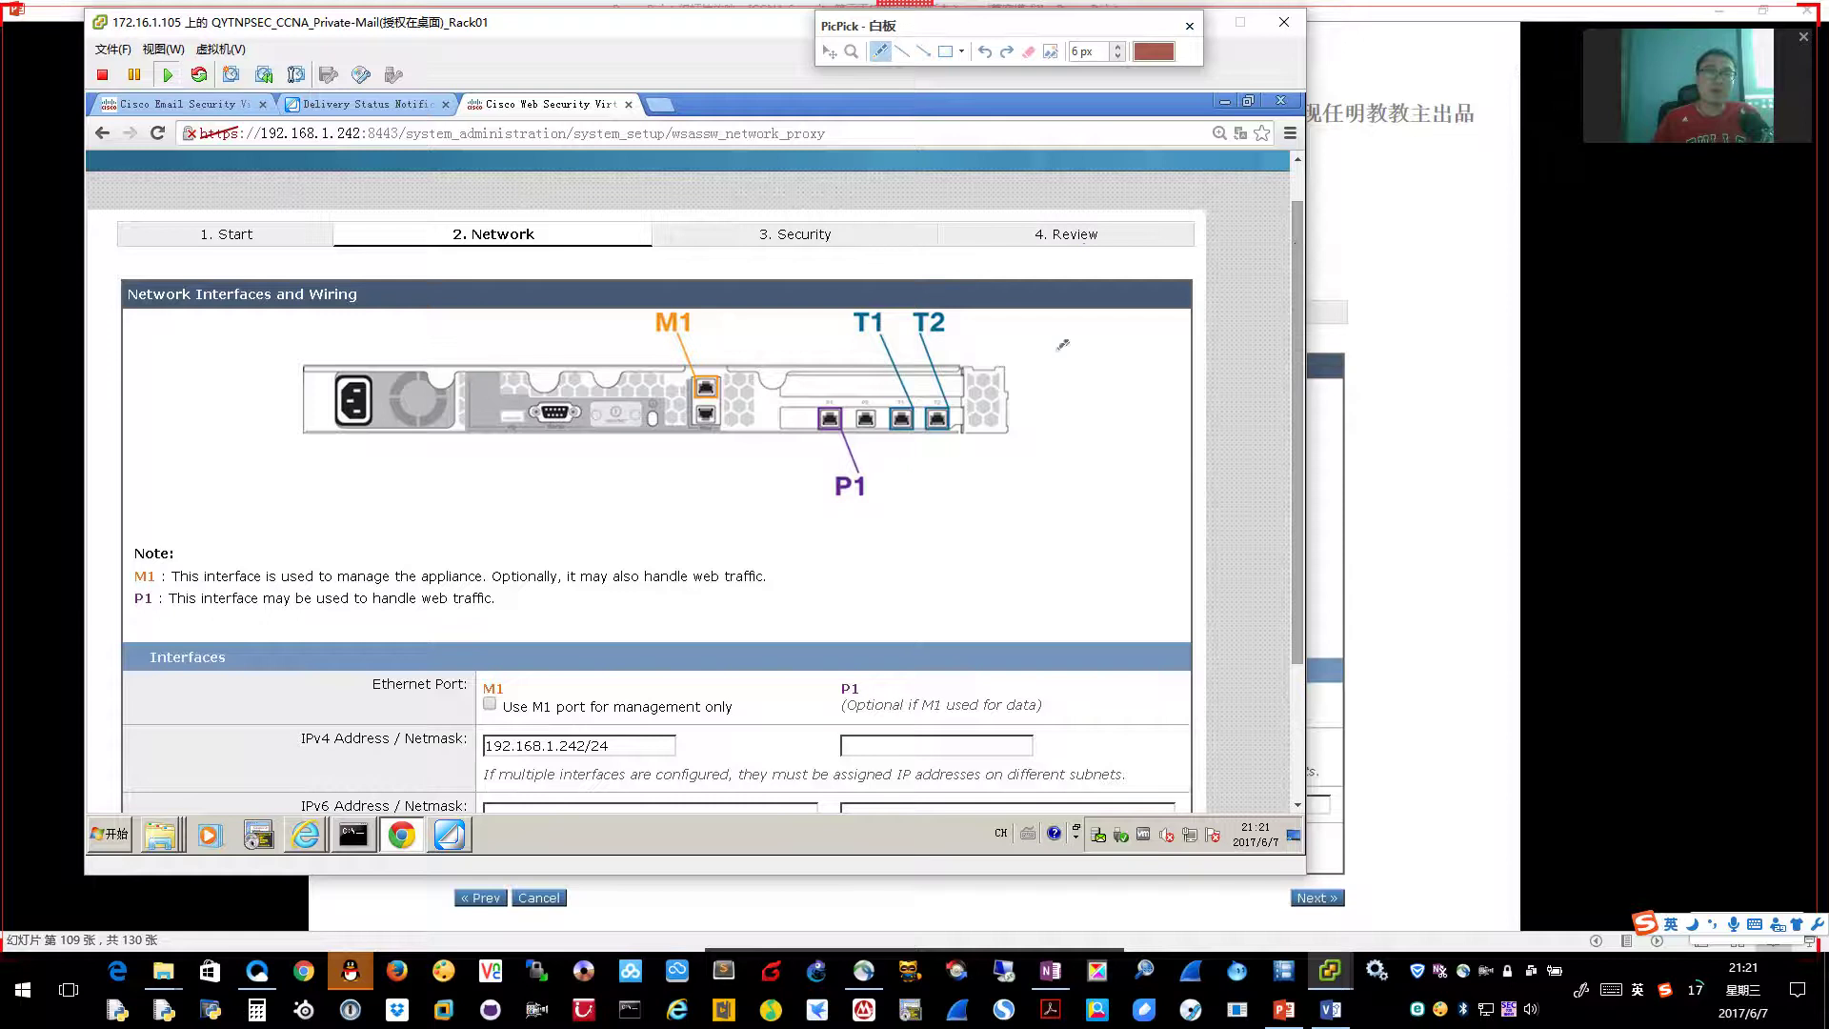
{"action": "mouse_move", "coordinate": [1084, 213]}
{"action": "left_mouse_down"}
{"action": "mouse_move", "coordinate": [1086, 274]}
{"action": "mouse_move", "coordinate": [1178, 265]}
{"action": "mouse_move", "coordinate": [1105, 279]}
{"action": "left_mouse_up"}
{"action": "left_click_drag", "start_coordinate": [1109, 436], "coordinate": [1113, 523]}
{"action": "mouse_move", "coordinate": [1107, 440]}
{"action": "left_mouse_down"}
{"action": "mouse_move", "coordinate": [1221, 431]}
{"action": "mouse_move", "coordinate": [1115, 524]}
{"action": "left_mouse_up"}
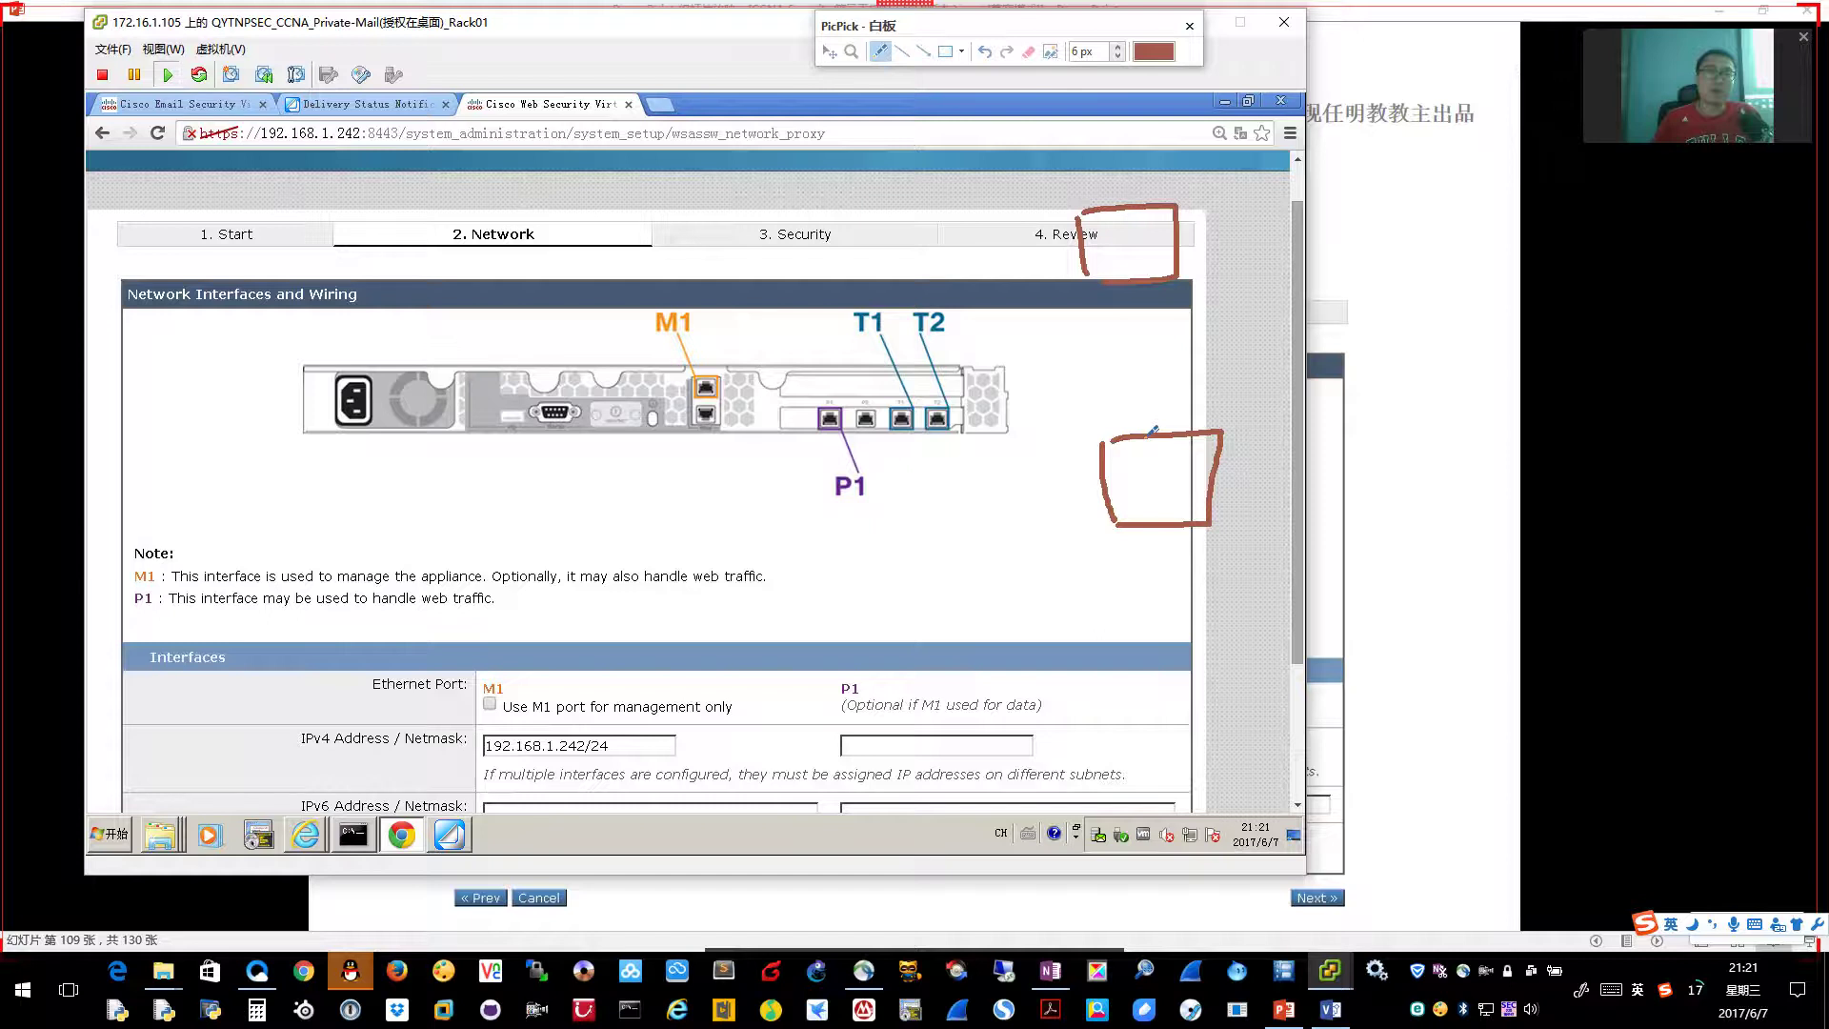
{"action": "mouse_move", "coordinate": [1060, 162]}
{"action": "left_mouse_down"}
{"action": "mouse_move", "coordinate": [1048, 194]}
{"action": "mouse_move", "coordinate": [1077, 205]}
{"action": "mouse_move", "coordinate": [1124, 161]}
{"action": "mouse_move", "coordinate": [1164, 195]}
{"action": "mouse_move", "coordinate": [1178, 155]}
{"action": "left_mouse_up"}
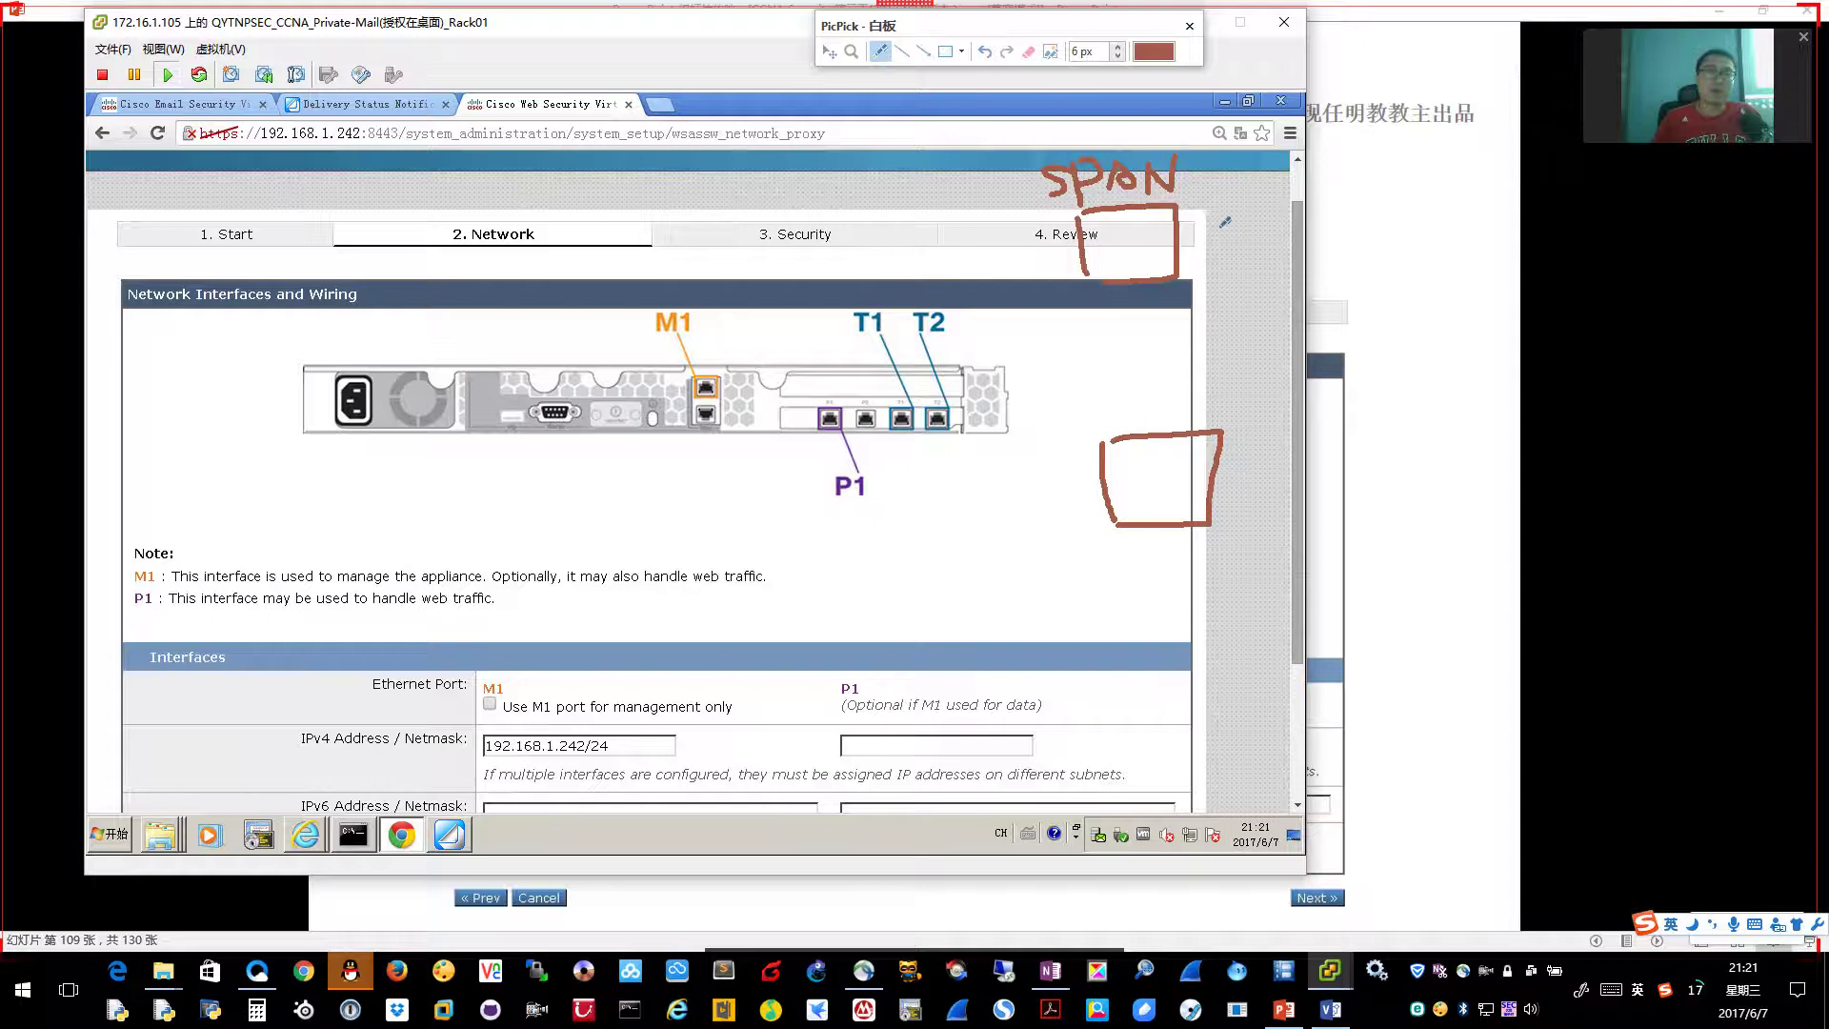
{"action": "mouse_move", "coordinate": [1080, 240]}
{"action": "left_mouse_down"}
{"action": "mouse_move", "coordinate": [991, 228]}
{"action": "mouse_move", "coordinate": [888, 291]}
{"action": "mouse_move", "coordinate": [886, 267]}
{"action": "mouse_move", "coordinate": [928, 286]}
{"action": "left_mouse_up"}
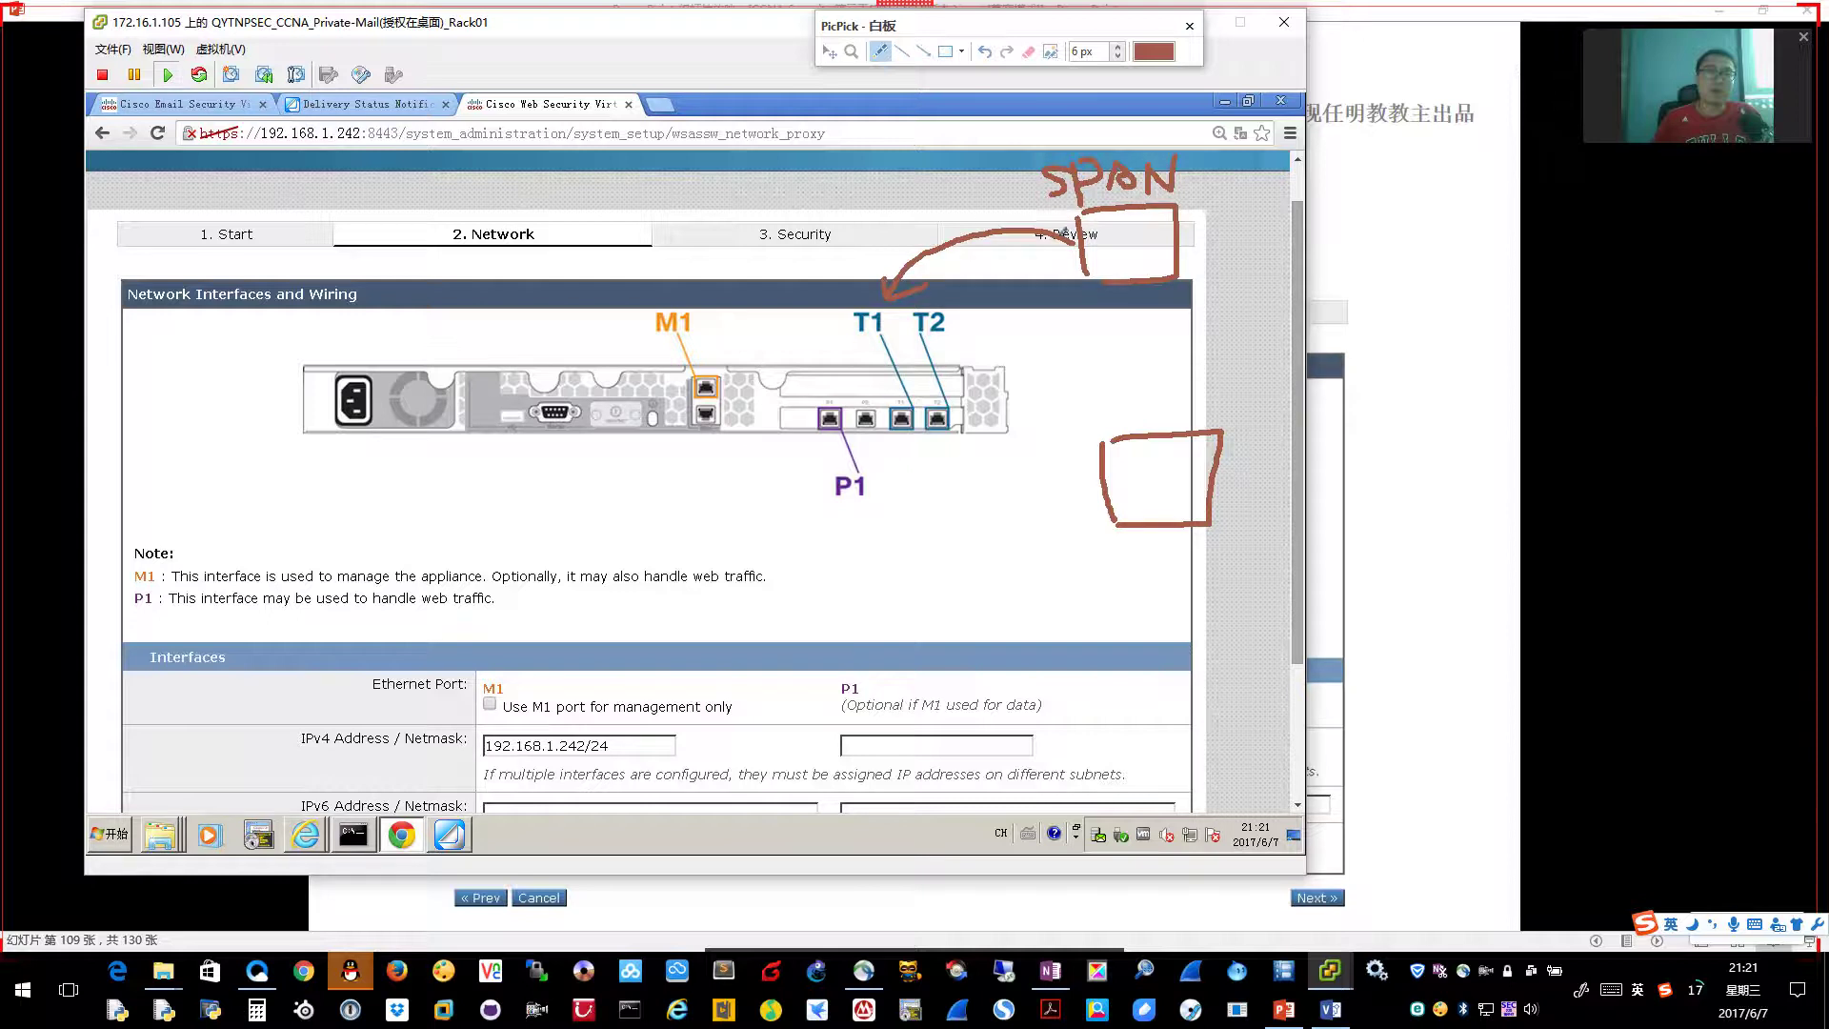
{"action": "mouse_move", "coordinate": [1146, 490]}
{"action": "left_mouse_down"}
{"action": "mouse_move", "coordinate": [1081, 519]}
{"action": "mouse_move", "coordinate": [995, 486]}
{"action": "mouse_move", "coordinate": [945, 434]}
{"action": "mouse_move", "coordinate": [971, 437]}
{"action": "left_mouse_up"}
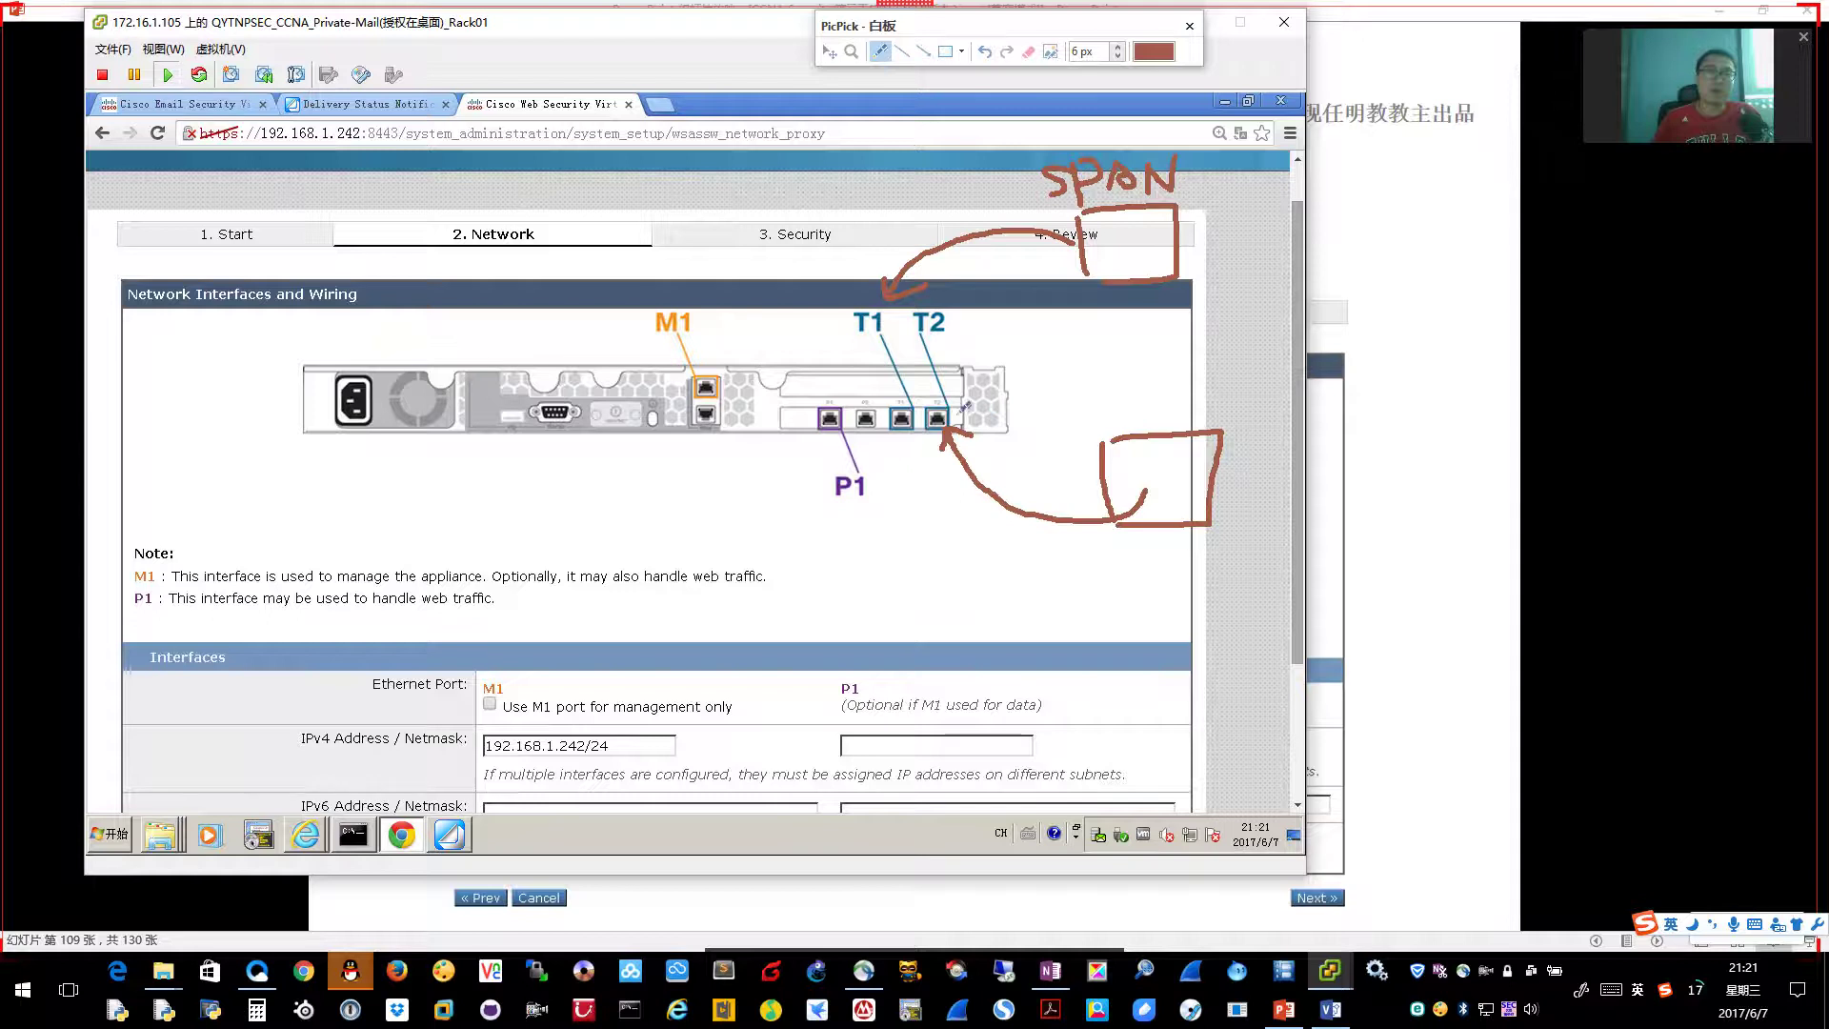
Write WSA at the top left, arrow T1 into the SPAN box, then close the whiteboard
{"action": "mouse_move", "coordinate": [297, 262]}
{"action": "left_mouse_down"}
{"action": "mouse_move", "coordinate": [383, 242]}
{"action": "mouse_move", "coordinate": [408, 288]}
{"action": "left_mouse_up"}
{"action": "left_click", "coordinate": [444, 270]}
{"action": "mouse_move", "coordinate": [459, 228]}
{"action": "left_mouse_down"}
{"action": "mouse_move", "coordinate": [442, 264]}
{"action": "mouse_move", "coordinate": [467, 288]}
{"action": "left_mouse_up"}
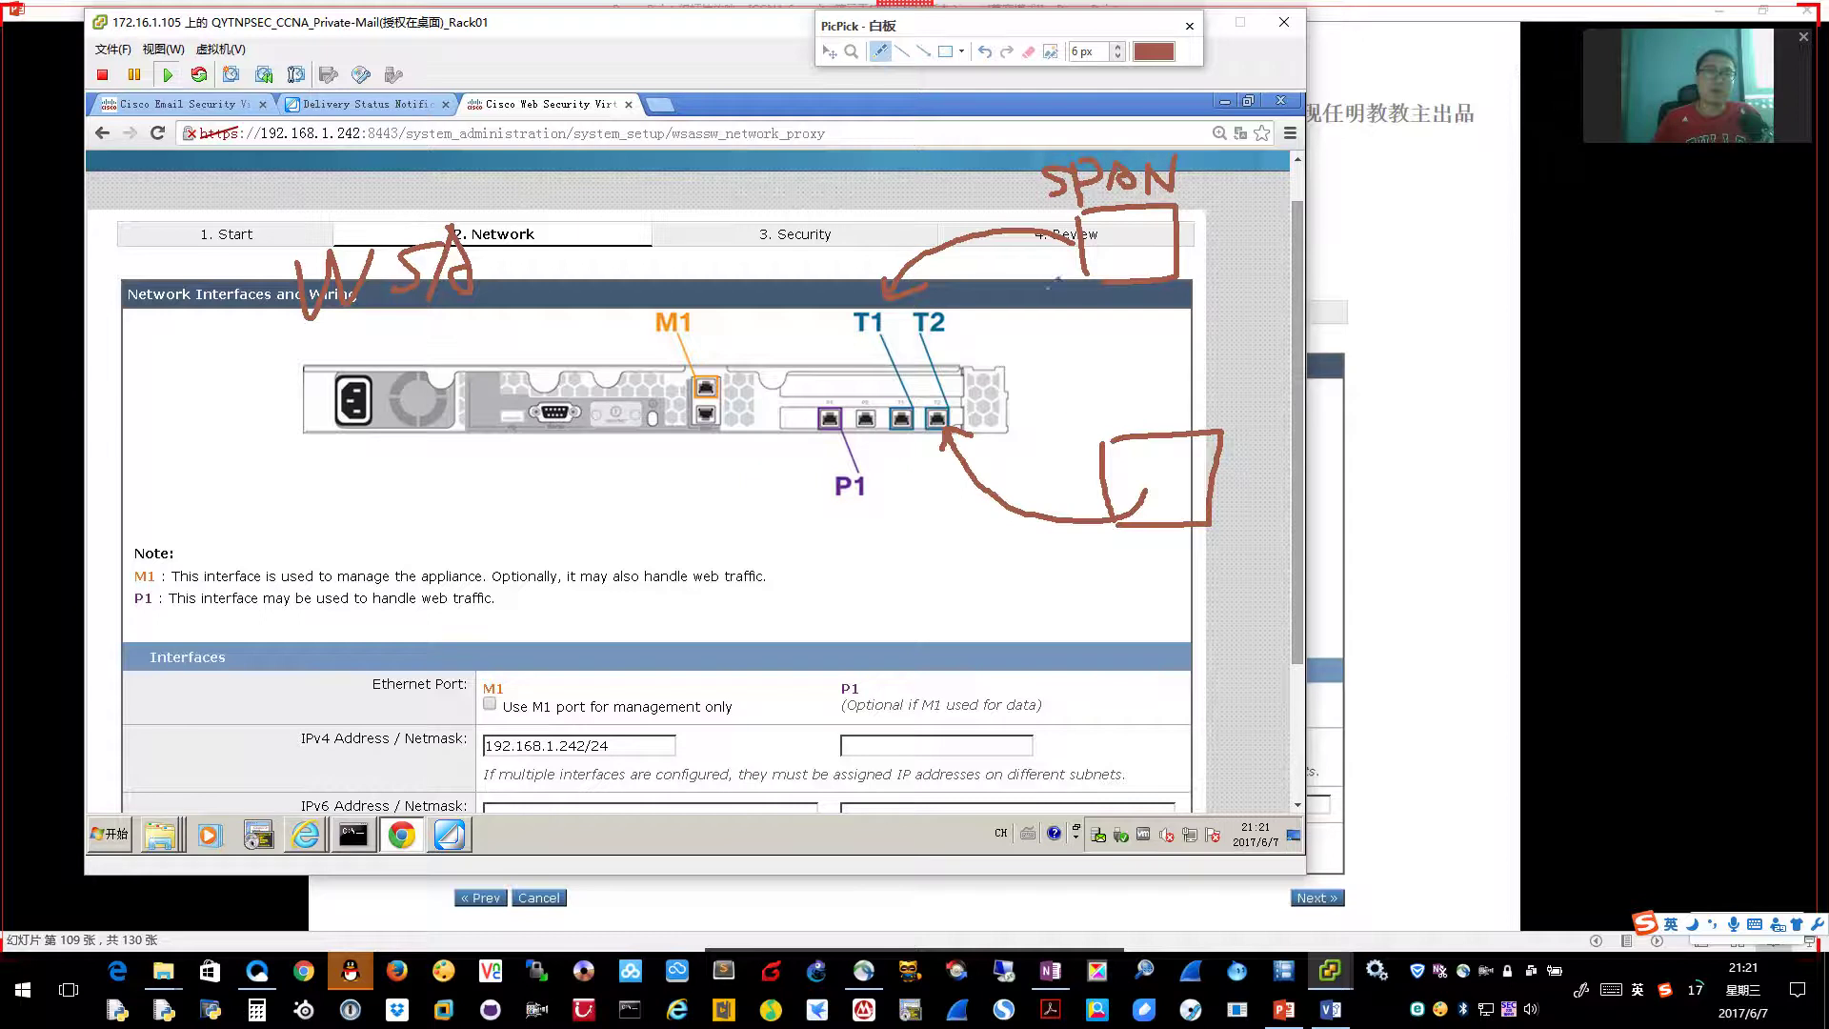
{"action": "mouse_move", "coordinate": [902, 405]}
{"action": "left_mouse_down"}
{"action": "mouse_move", "coordinate": [913, 328]}
{"action": "mouse_move", "coordinate": [1113, 246]}
{"action": "mouse_move", "coordinate": [1138, 250]}
{"action": "mouse_move", "coordinate": [1126, 258]}
{"action": "left_mouse_up"}
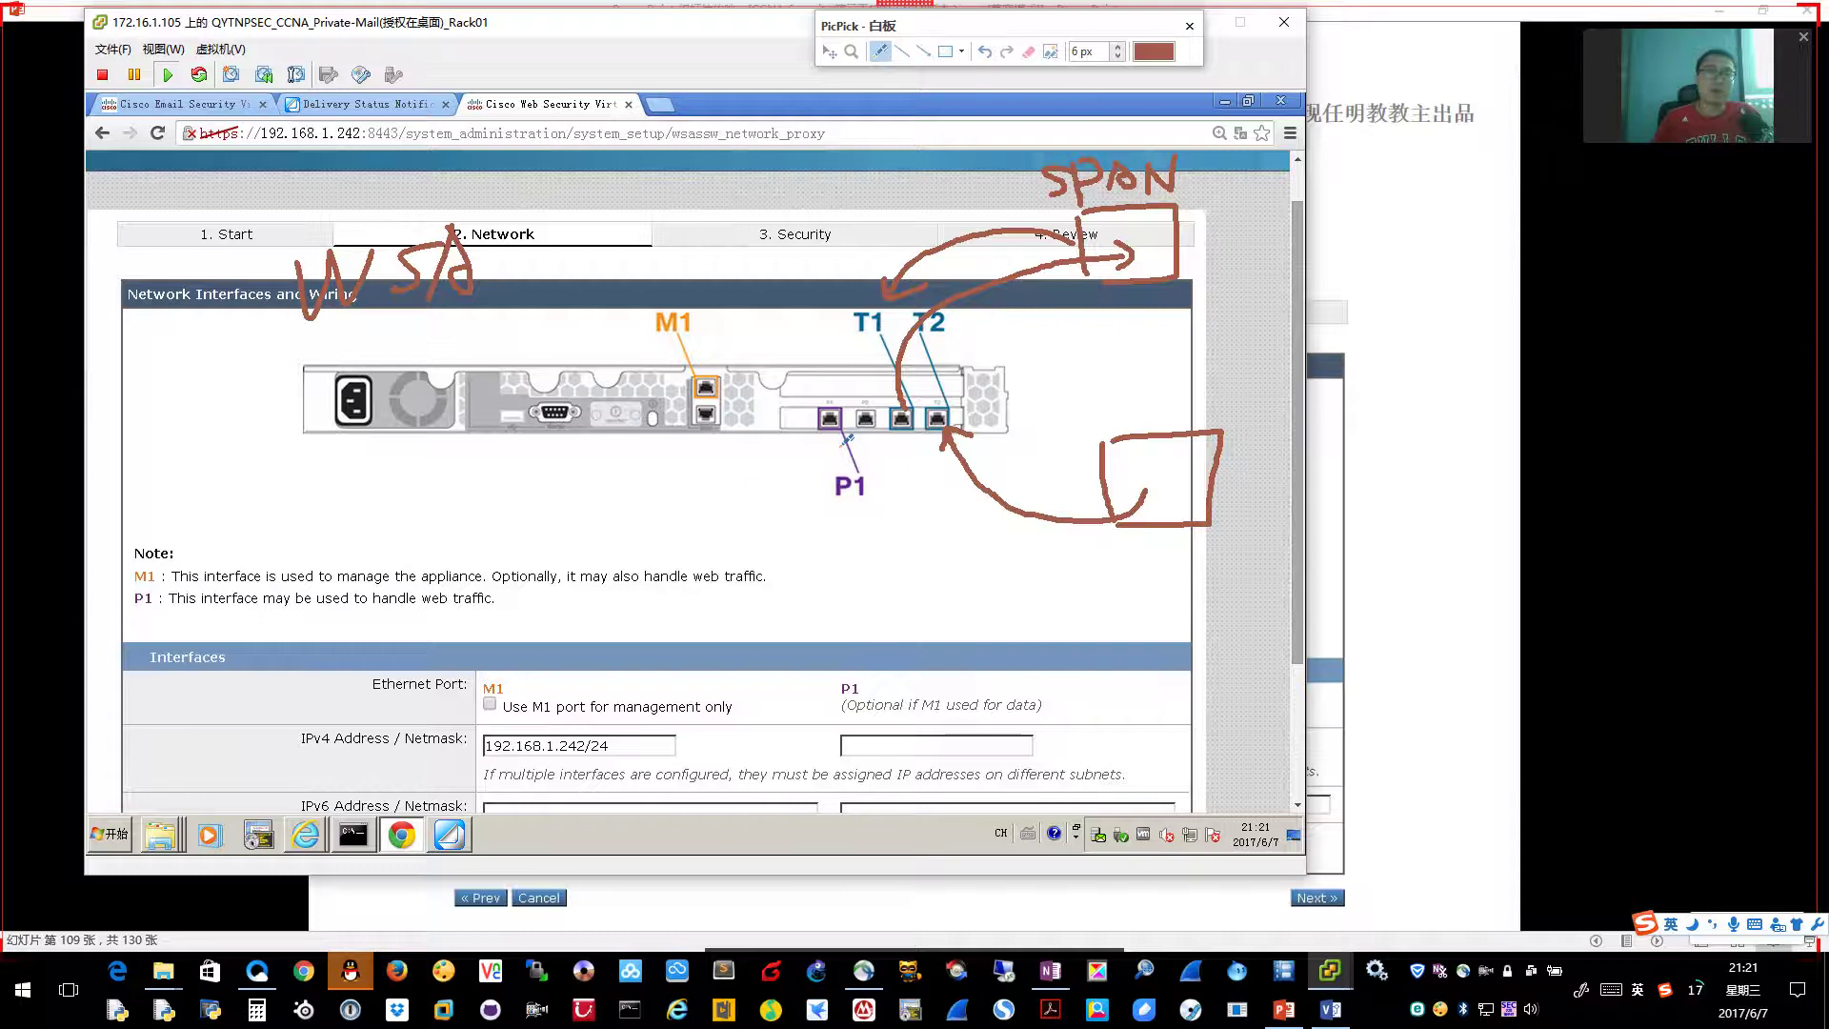
{"action": "left_click", "coordinate": [1189, 26]}
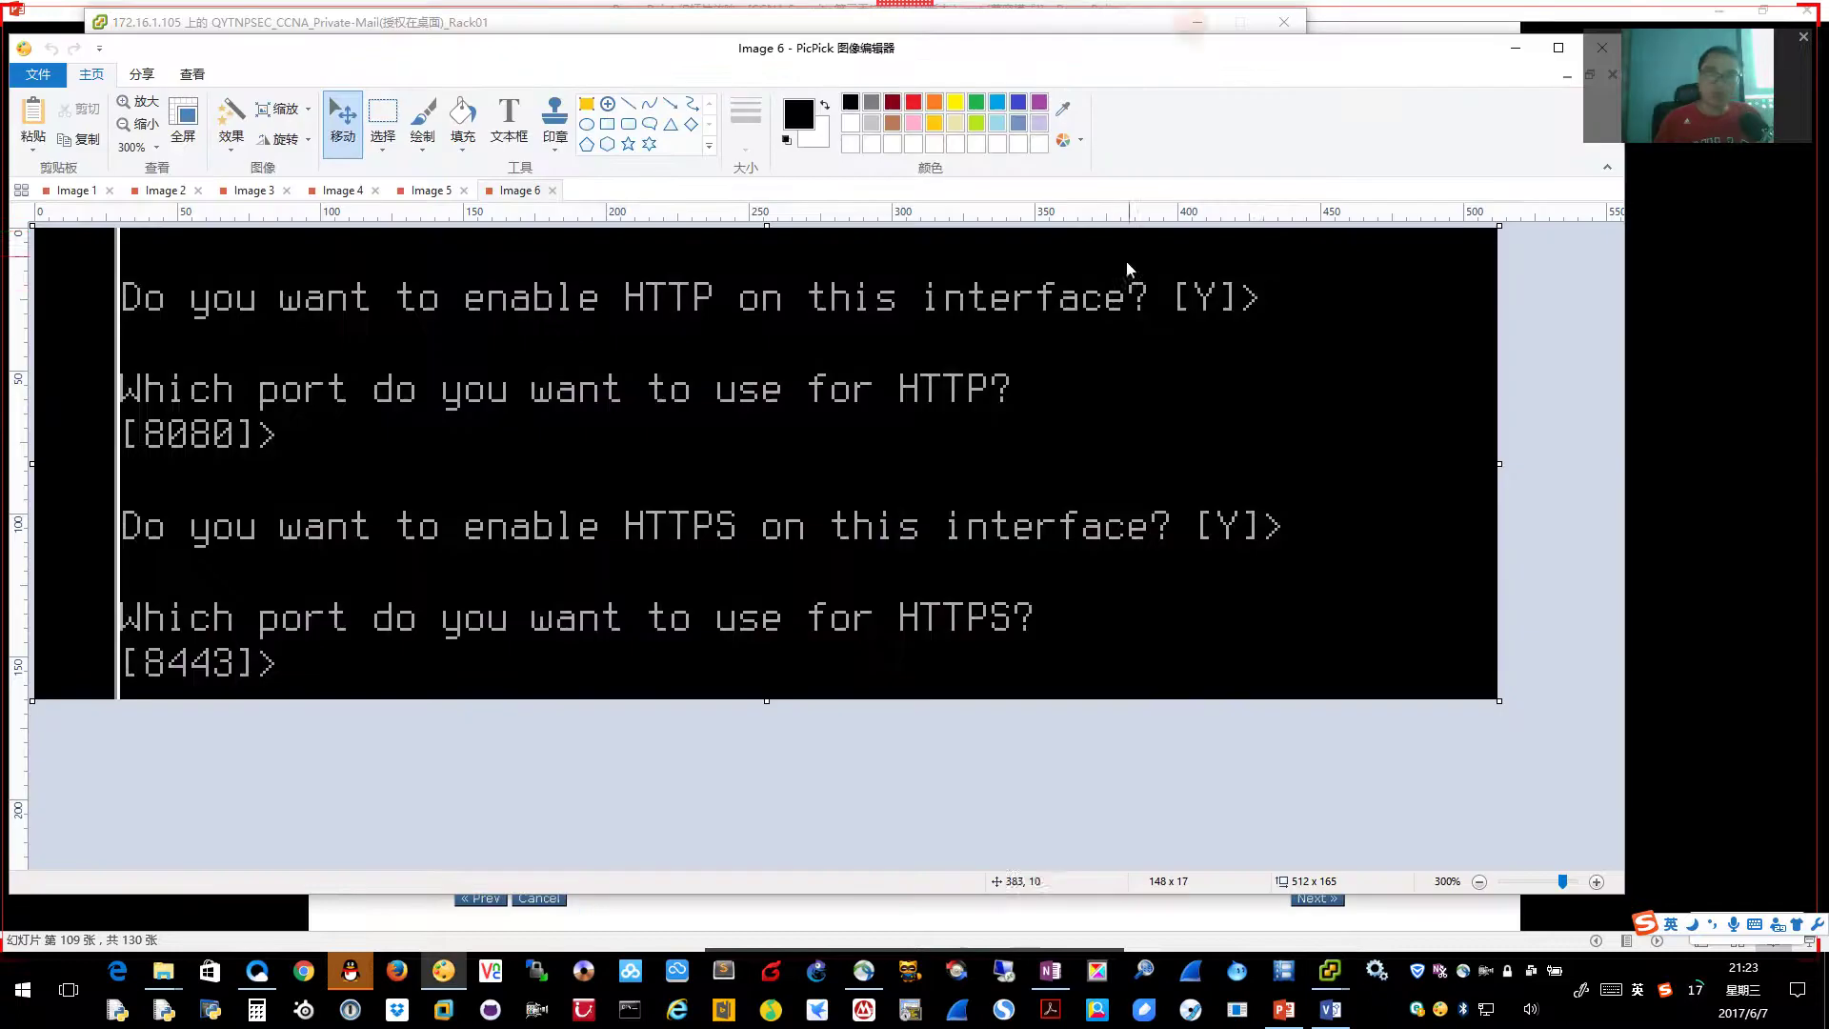
{"action": "key", "text": "alt+Tab"}
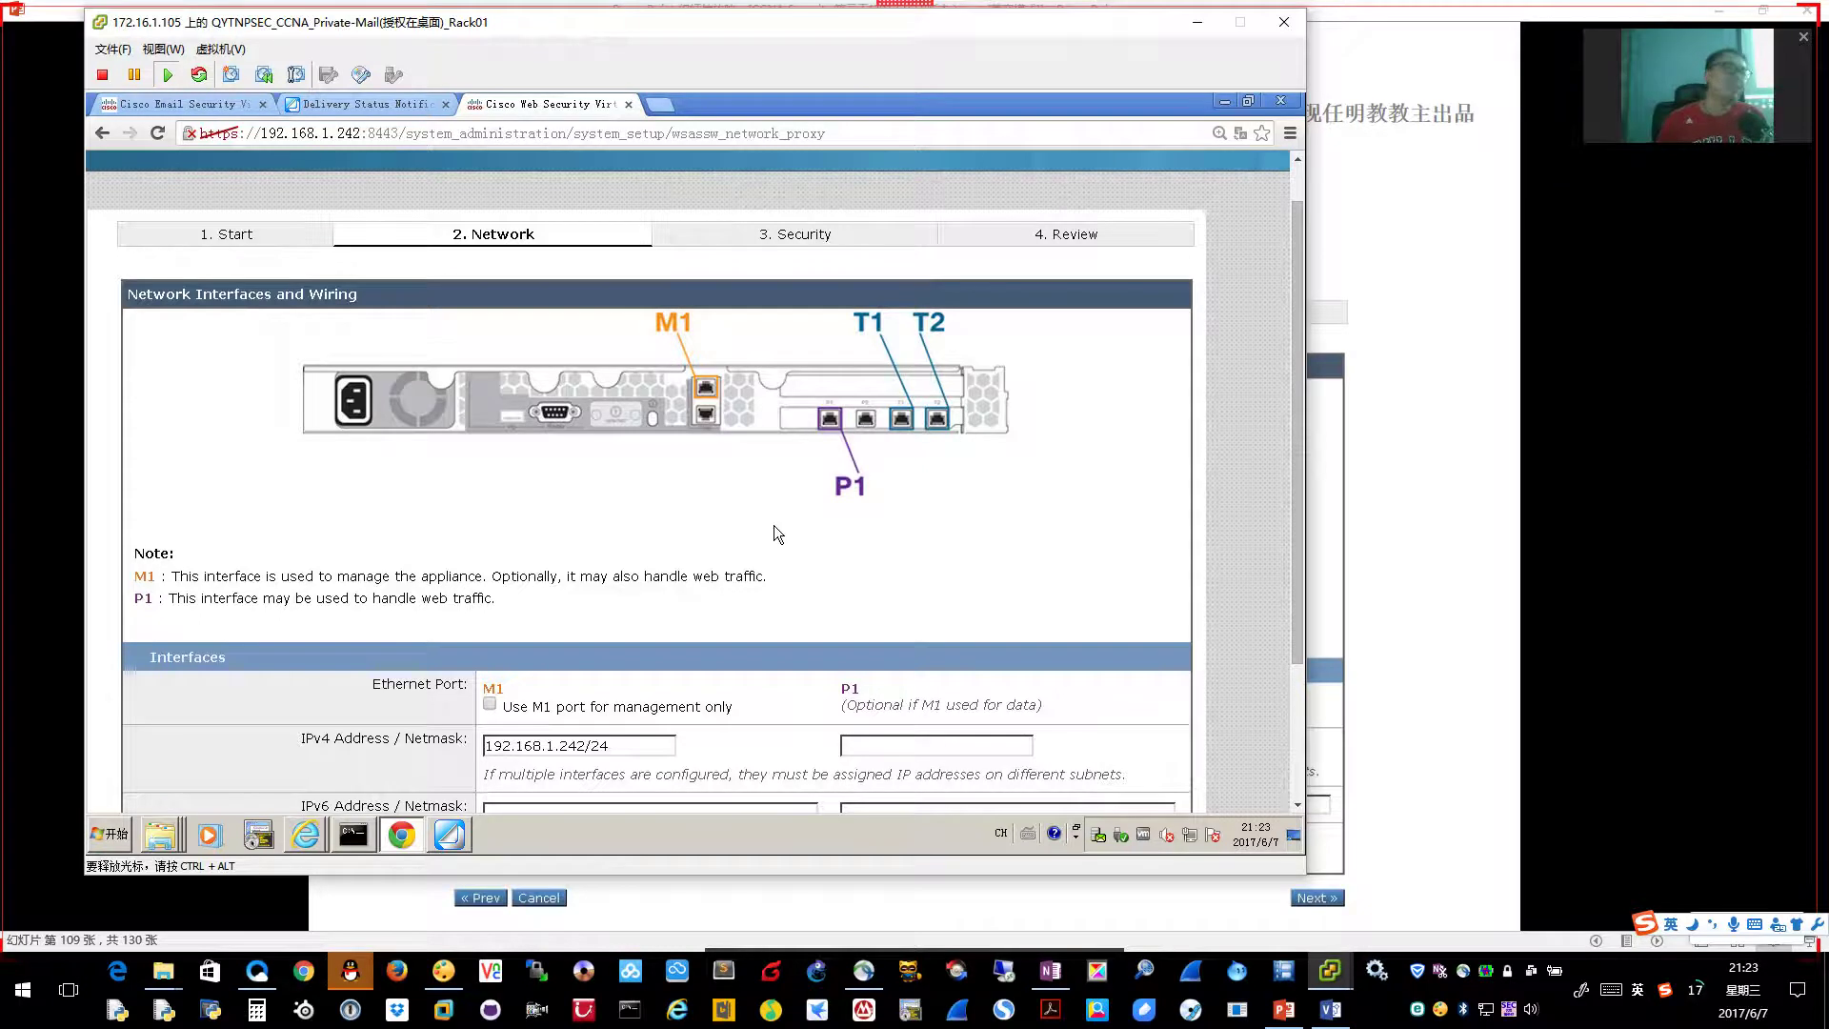
Confirm M1 at 192.168.1.242/24 and submit the interface settings
{"action": "scroll", "coordinate": [767, 533], "scroll_direction": "down", "scroll_amount": 3}
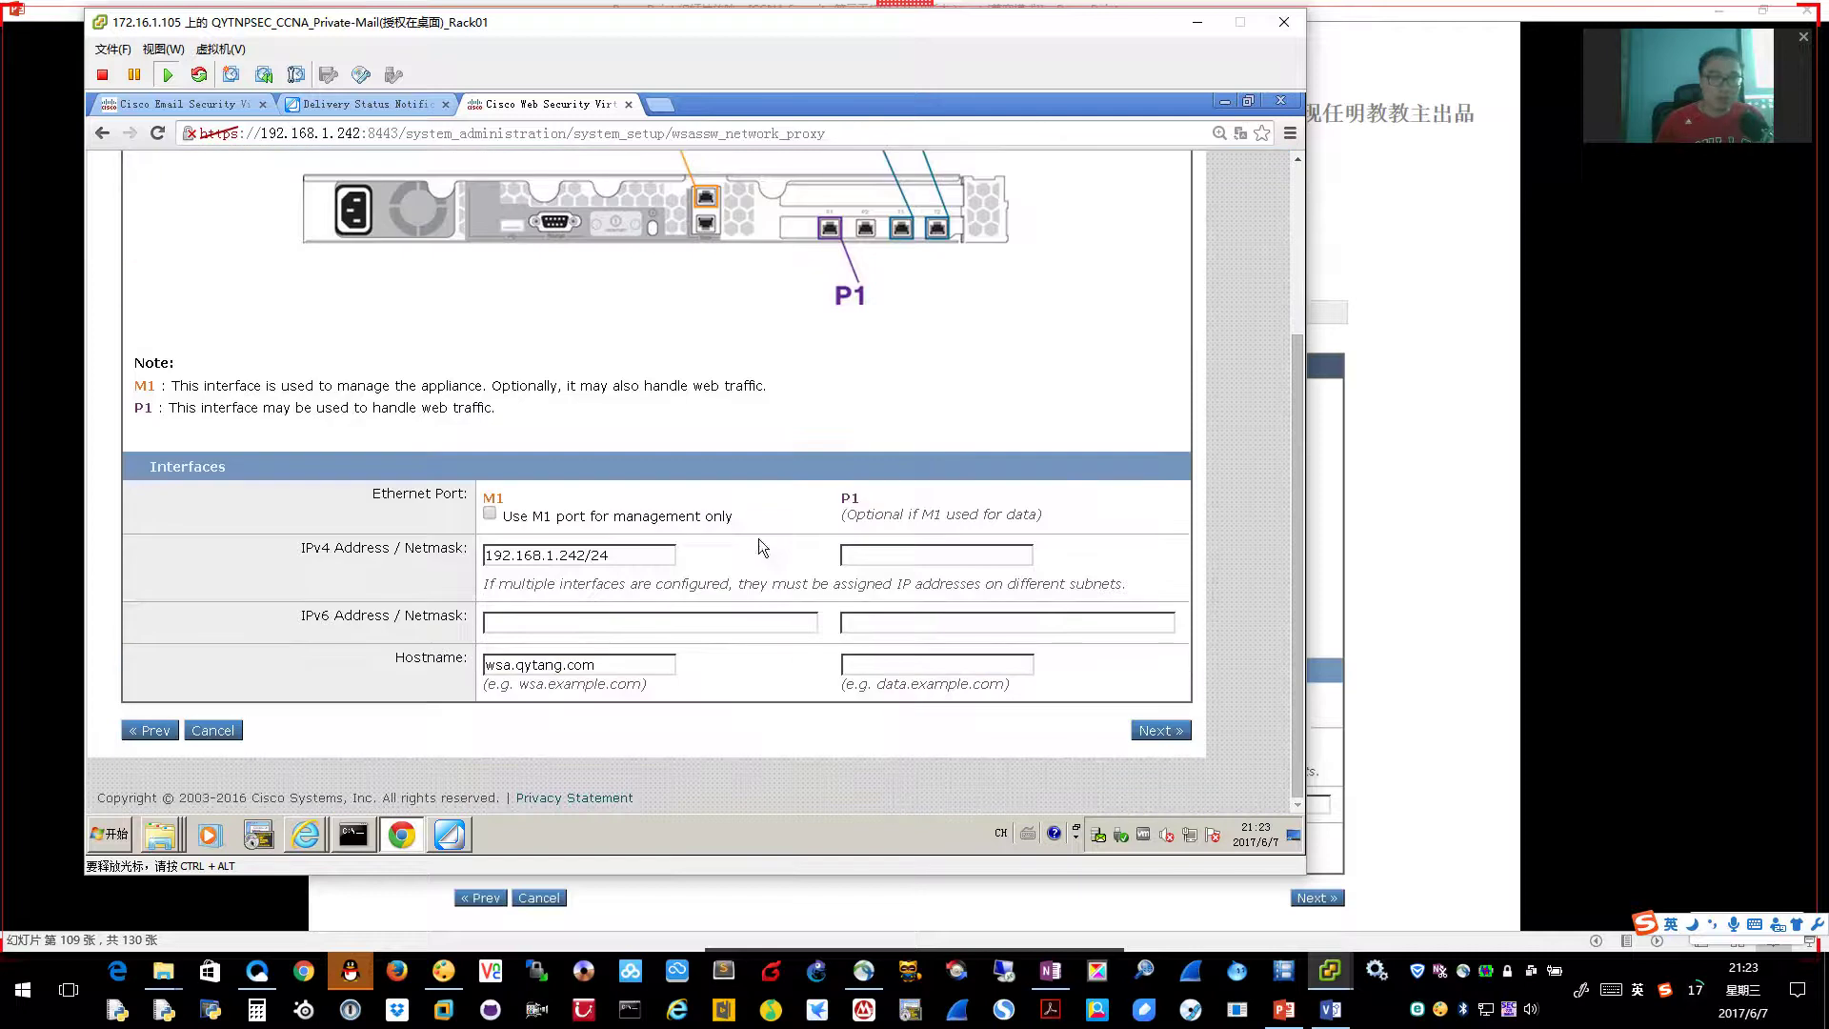
{"action": "left_click", "coordinate": [645, 557]}
{"action": "left_click", "coordinate": [1147, 731]}
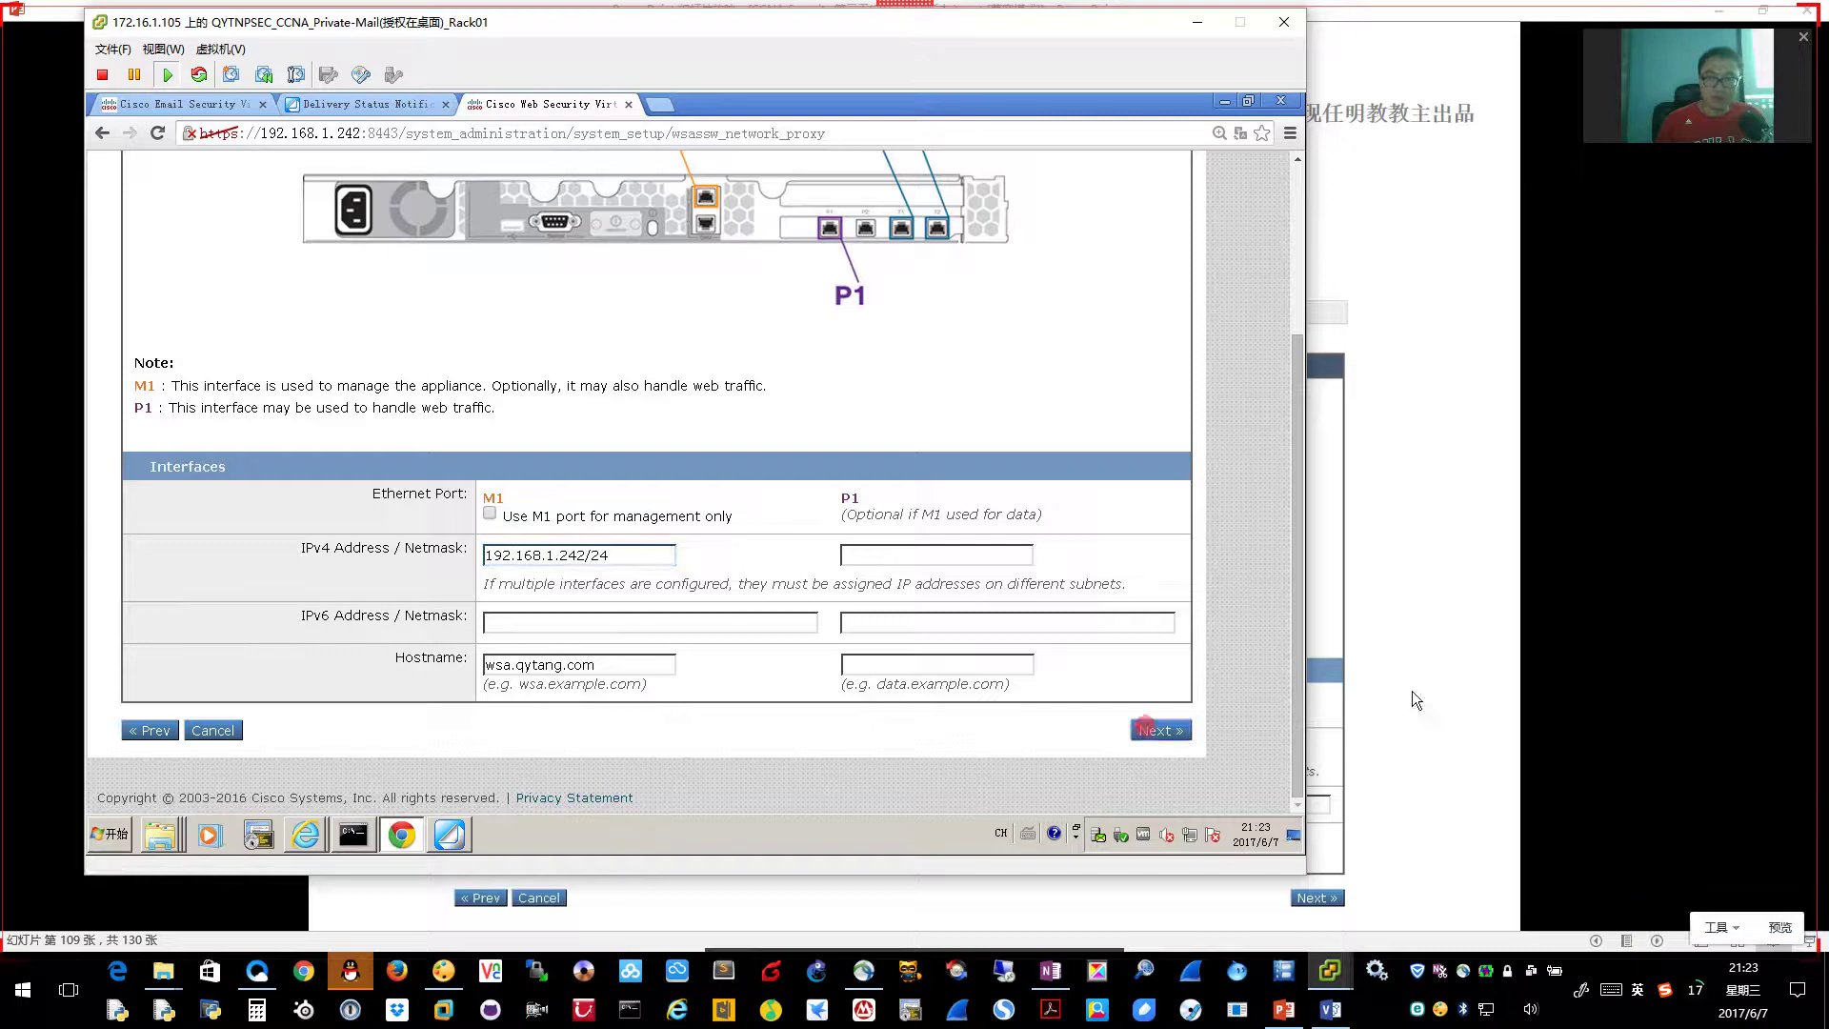
Keep L4 Traffic Monitor wiring at Duplex TAP and continue to IPv4 Routes
{"action": "left_click", "coordinate": [1501, 687]}
{"action": "left_click", "coordinate": [1490, 682]}
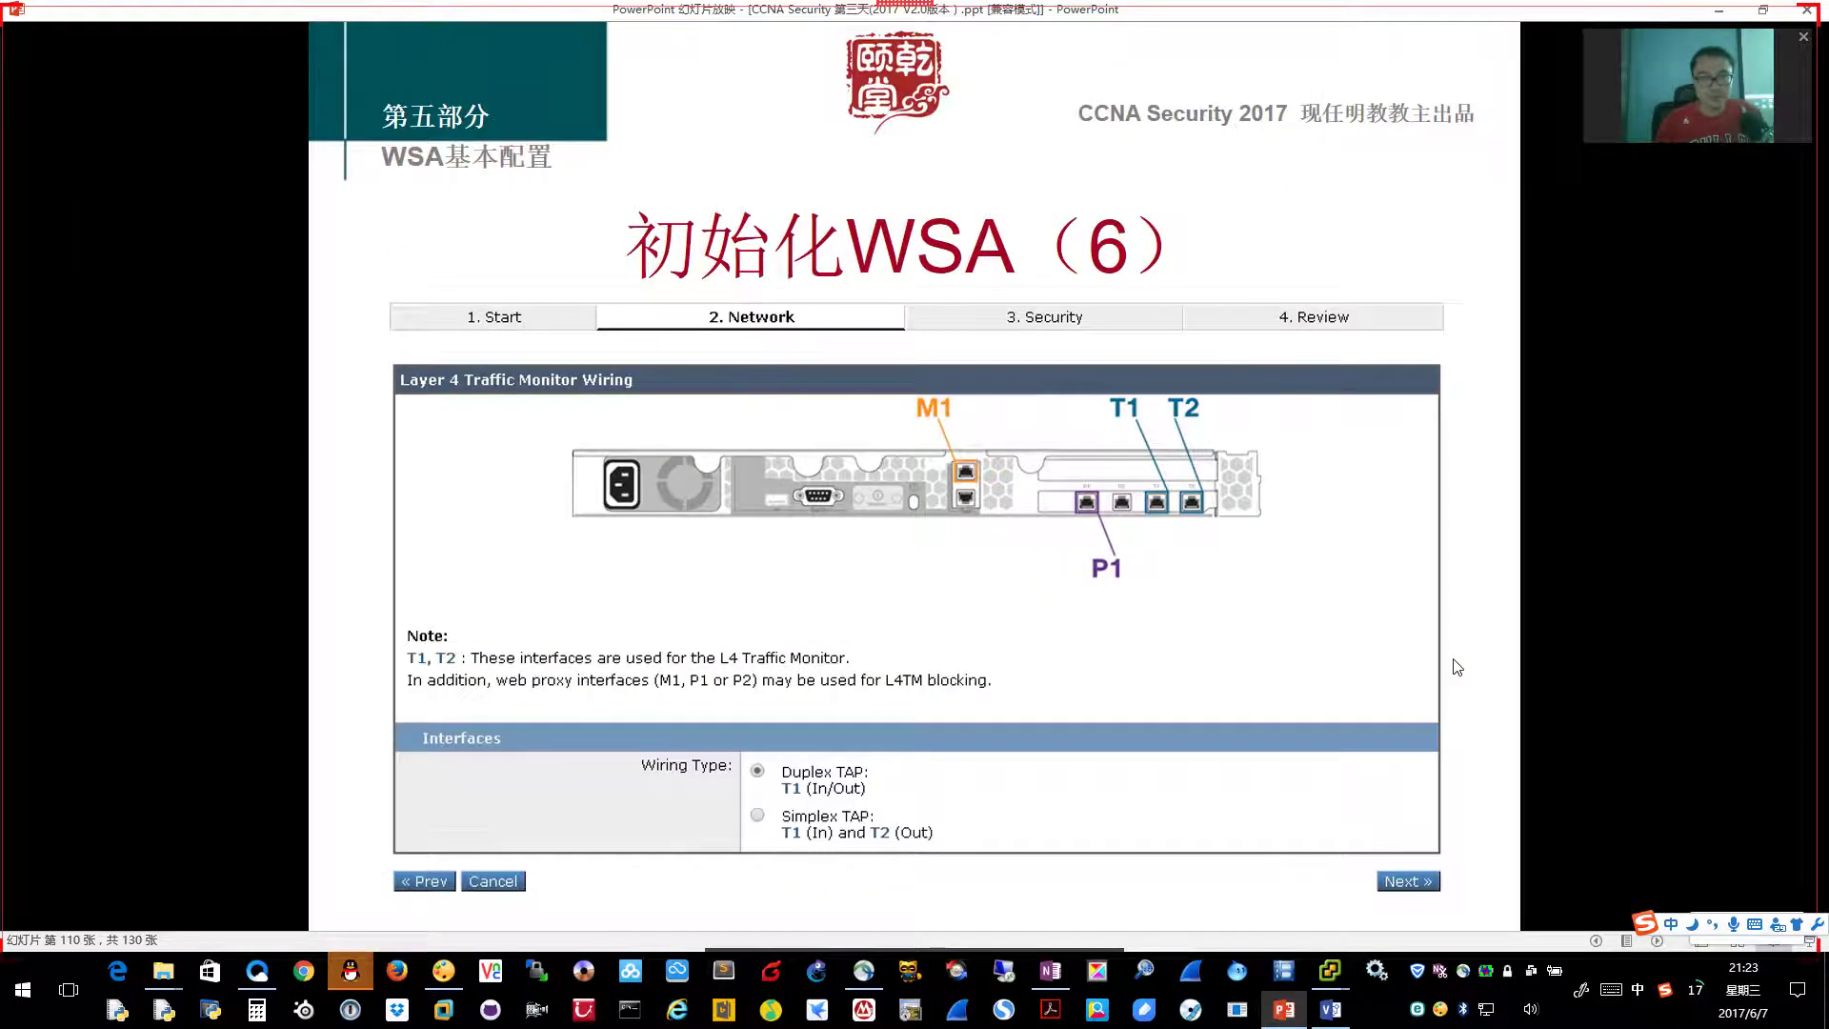
{"action": "key", "text": "alt+Tab"}
{"action": "scroll", "coordinate": [571, 667], "scroll_direction": "down", "scroll_amount": 3}
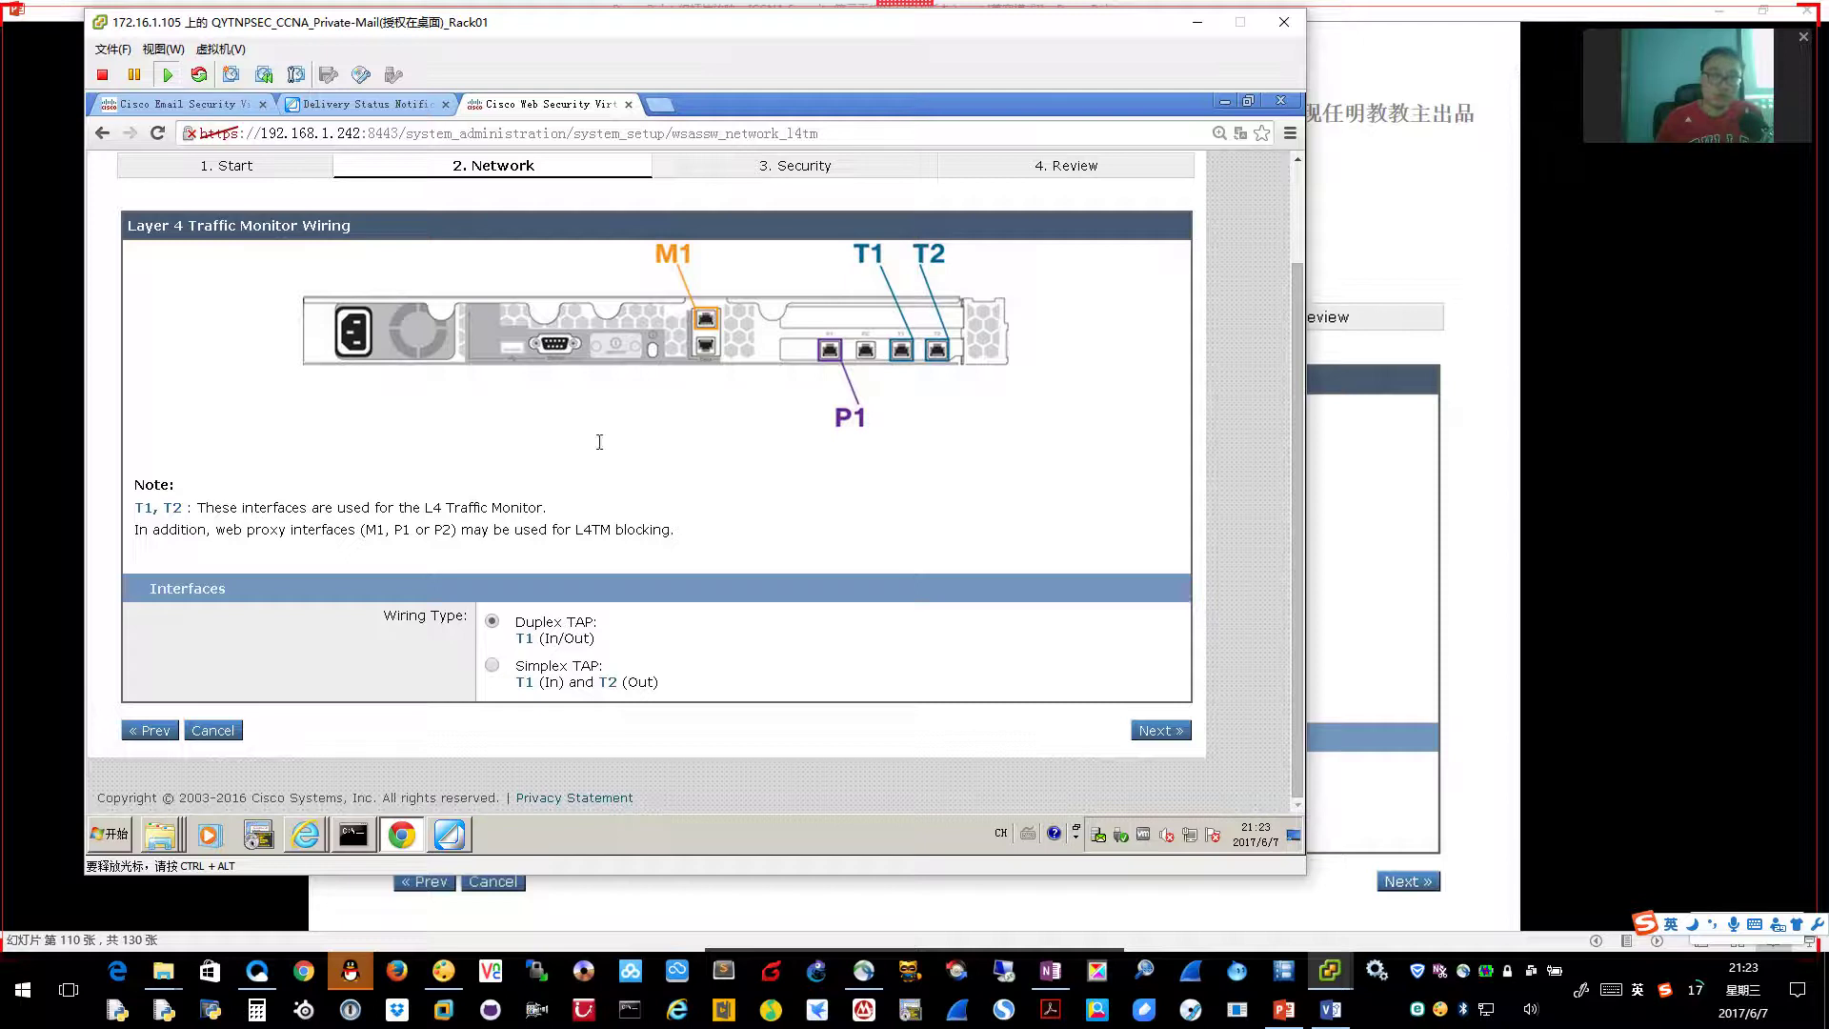
{"action": "left_click", "coordinate": [1164, 731]}
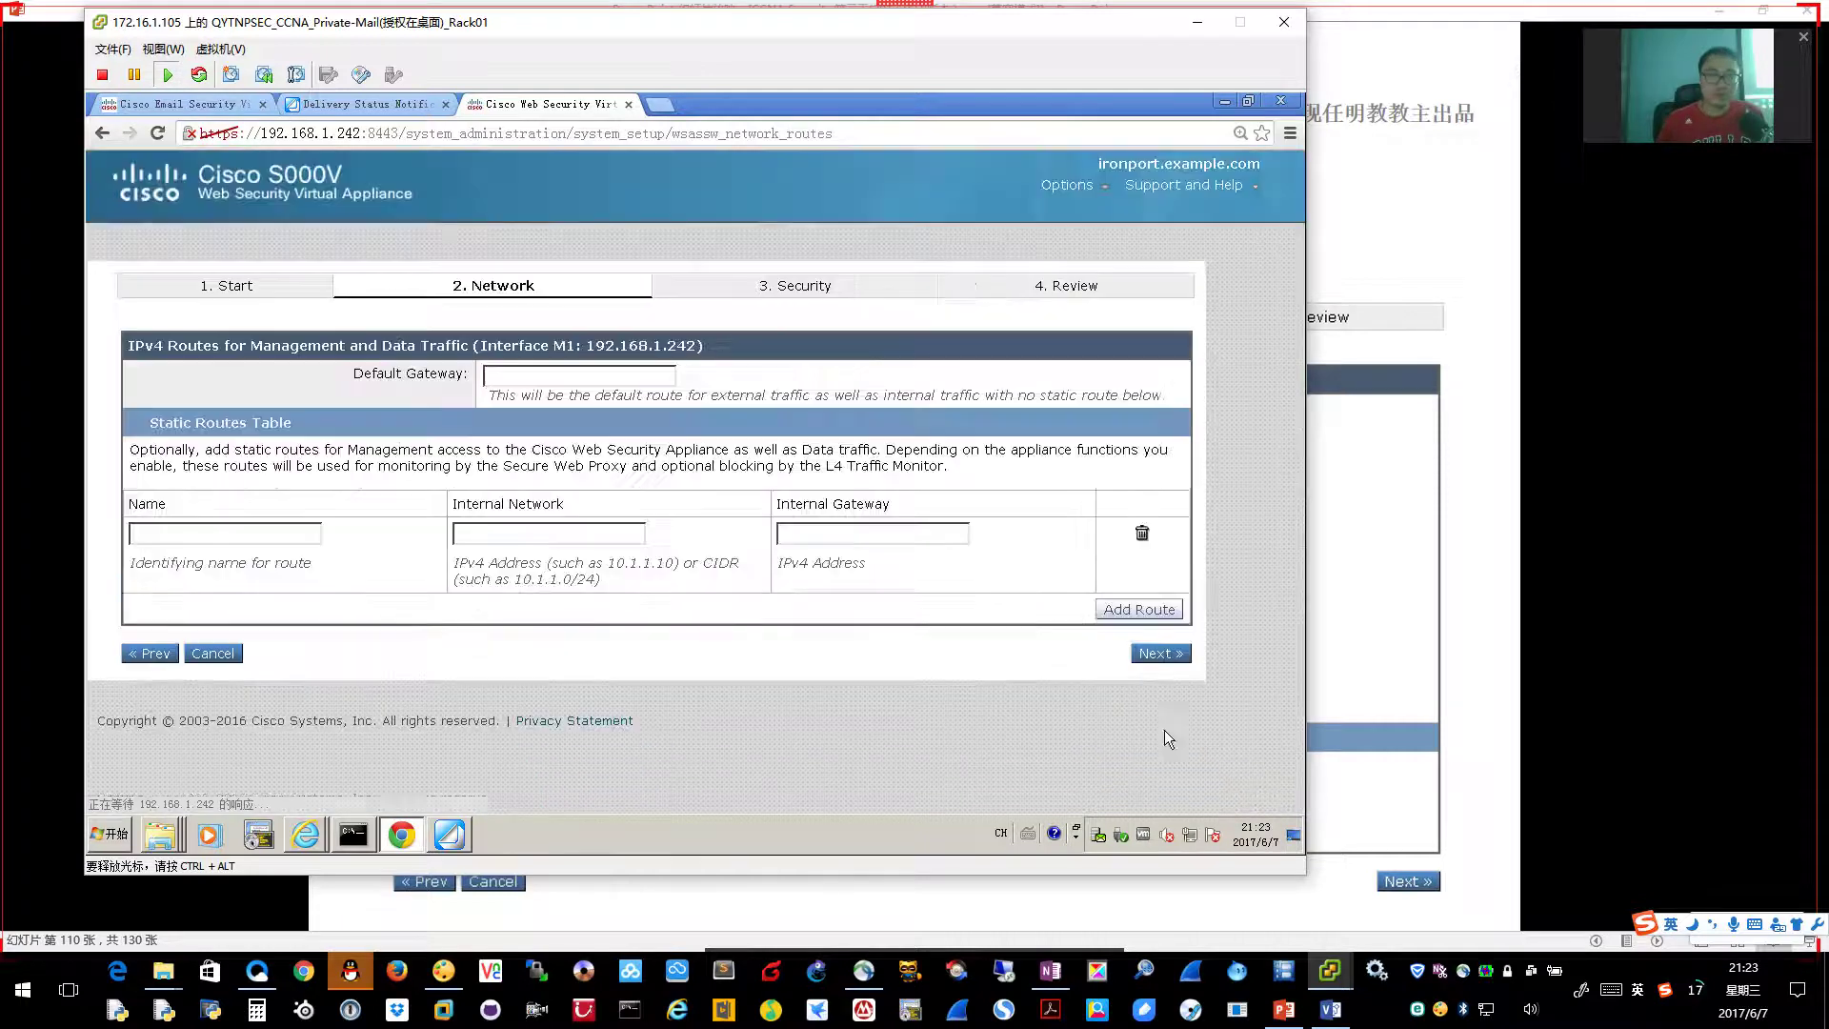
Set the default gateway to 192.168.1.10 after showing the routes slide
{"action": "left_click", "coordinate": [1378, 578]}
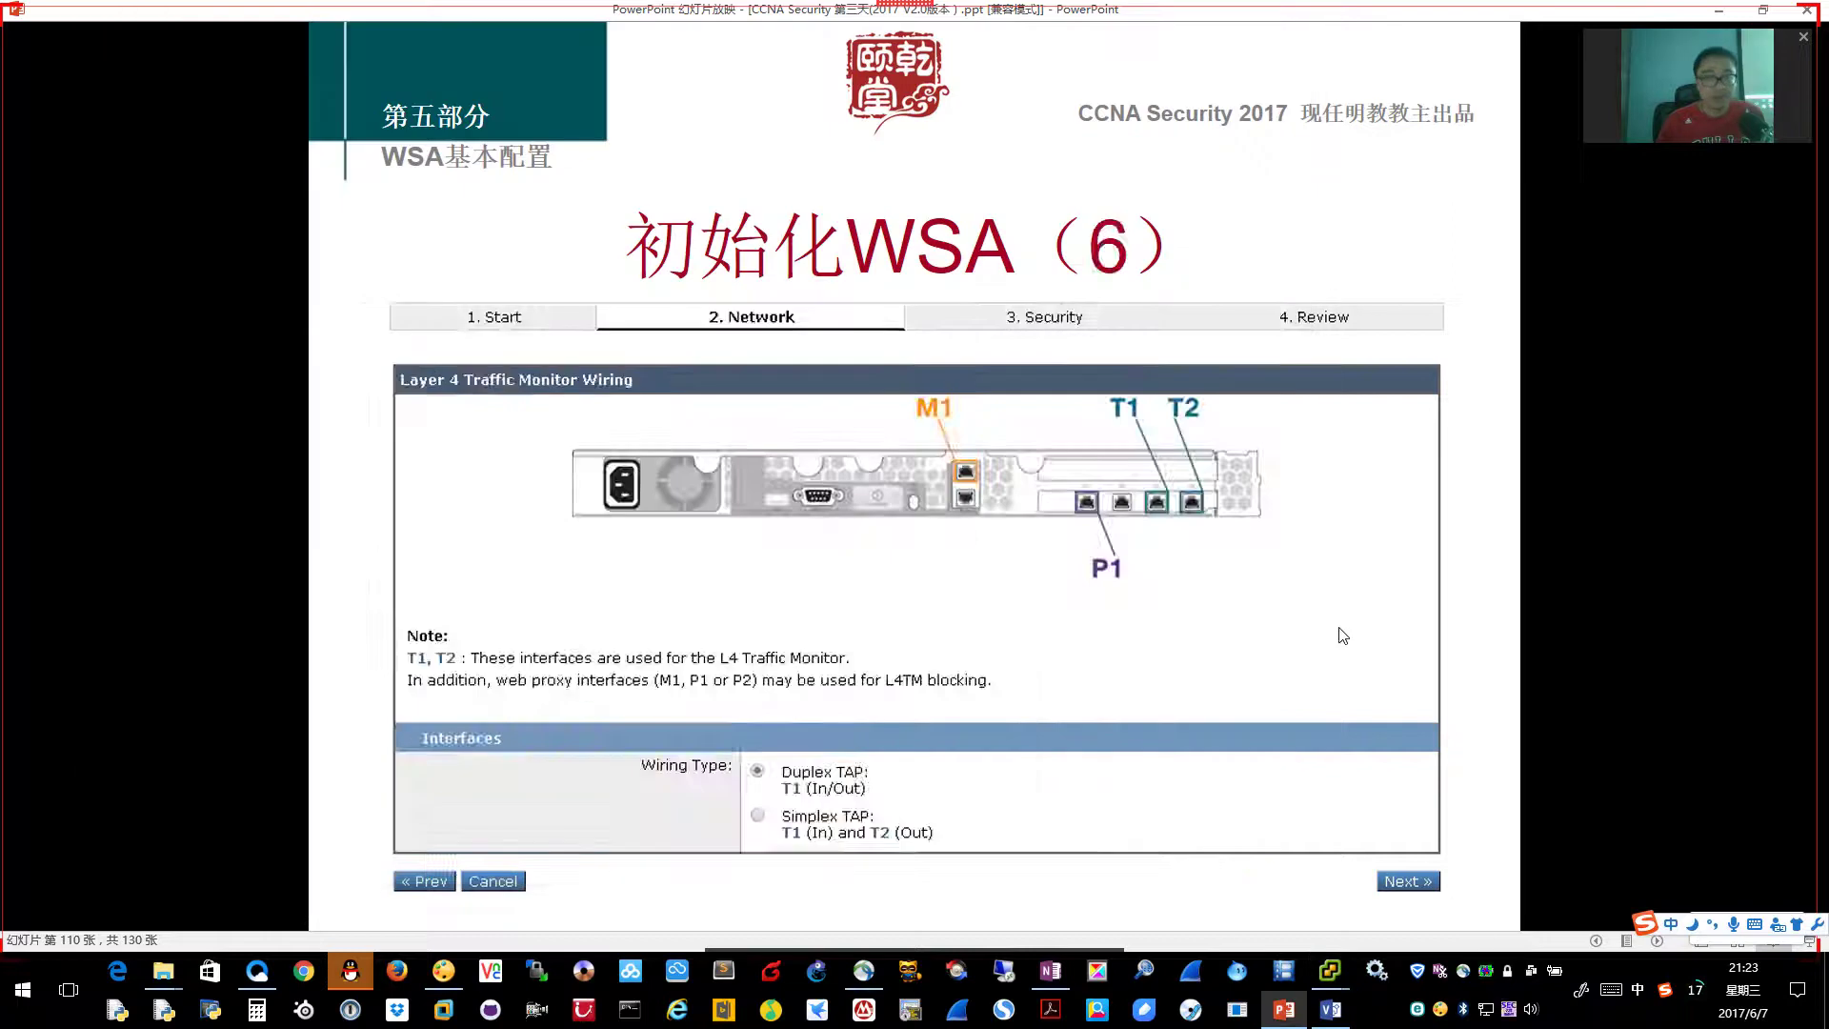
{"action": "left_click", "coordinate": [1337, 633]}
{"action": "key", "text": "alt+Tab"}
{"action": "left_click", "coordinate": [529, 377]}
{"action": "type", "text": "192.168.1.10"}
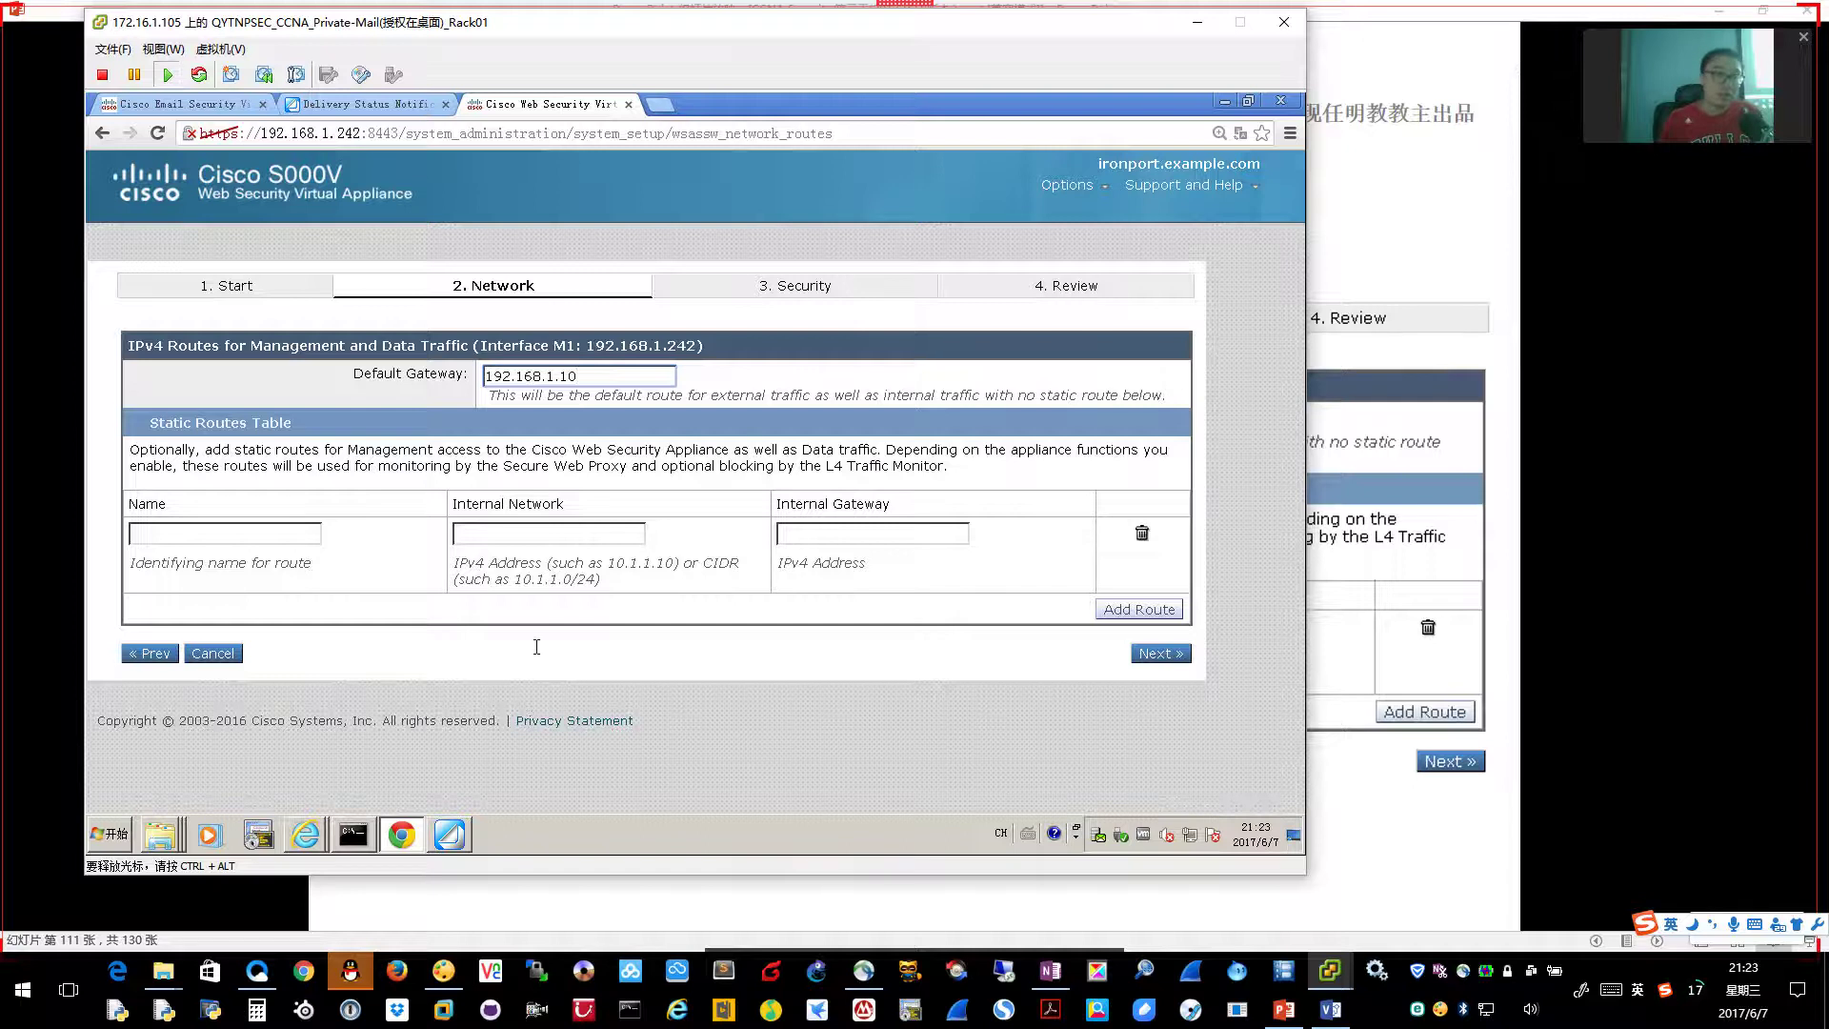
Leave the static route Name, Internal Network and Gateway fields empty, then advance to the Transparent Connection Settings slide
{"action": "left_click", "coordinate": [219, 530]}
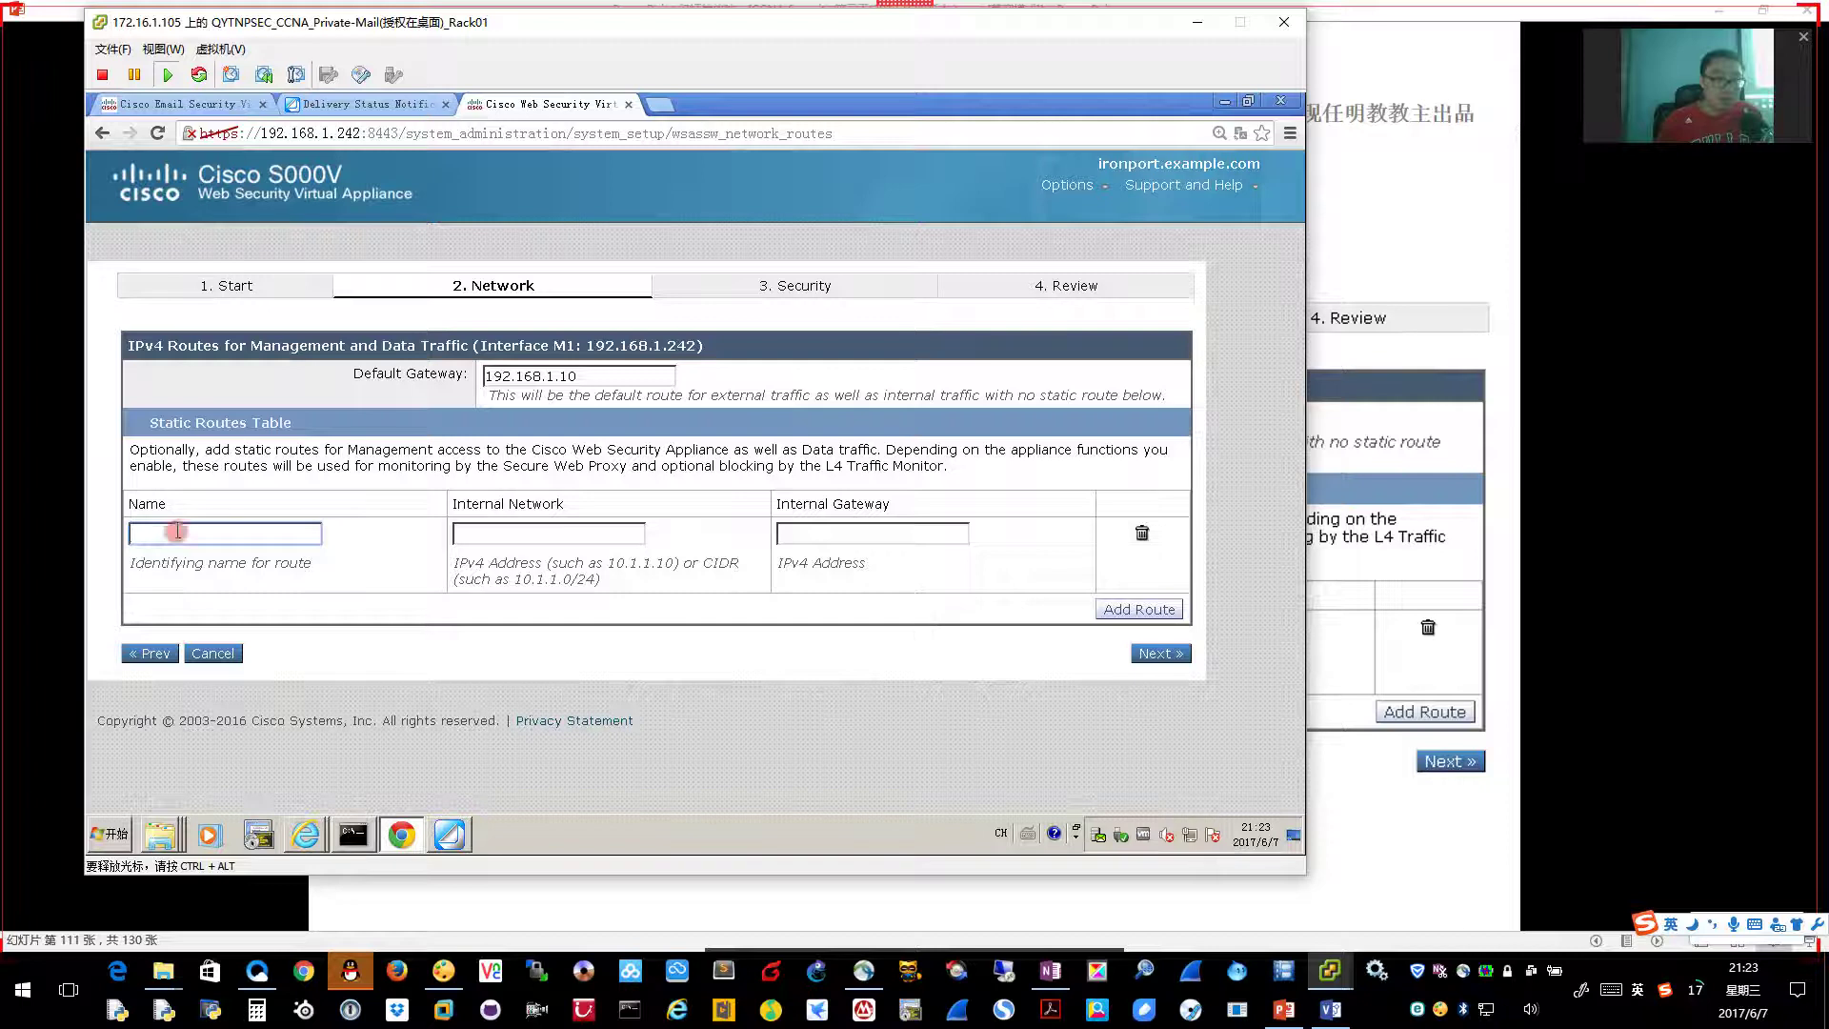
{"action": "left_click", "coordinate": [496, 532]}
{"action": "left_click", "coordinate": [838, 536]}
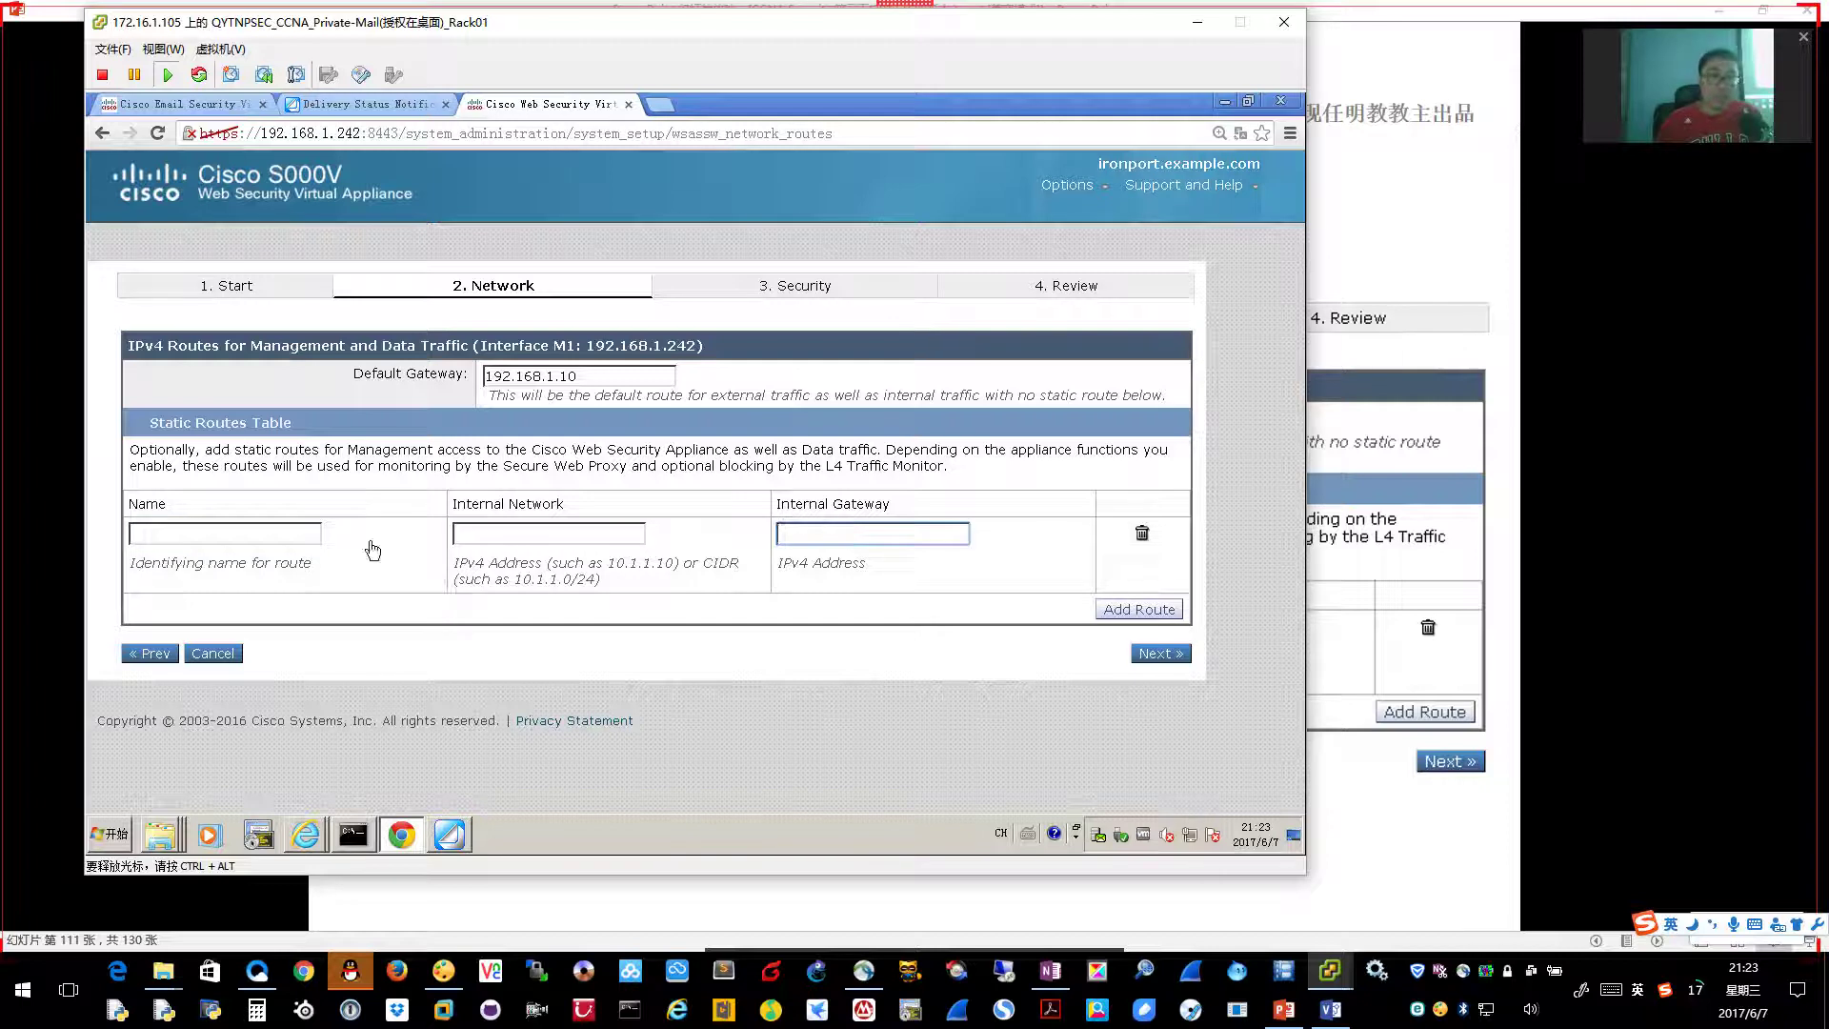
{"action": "left_click", "coordinate": [192, 526]}
{"action": "left_click", "coordinate": [500, 533]}
{"action": "left_click", "coordinate": [844, 535]}
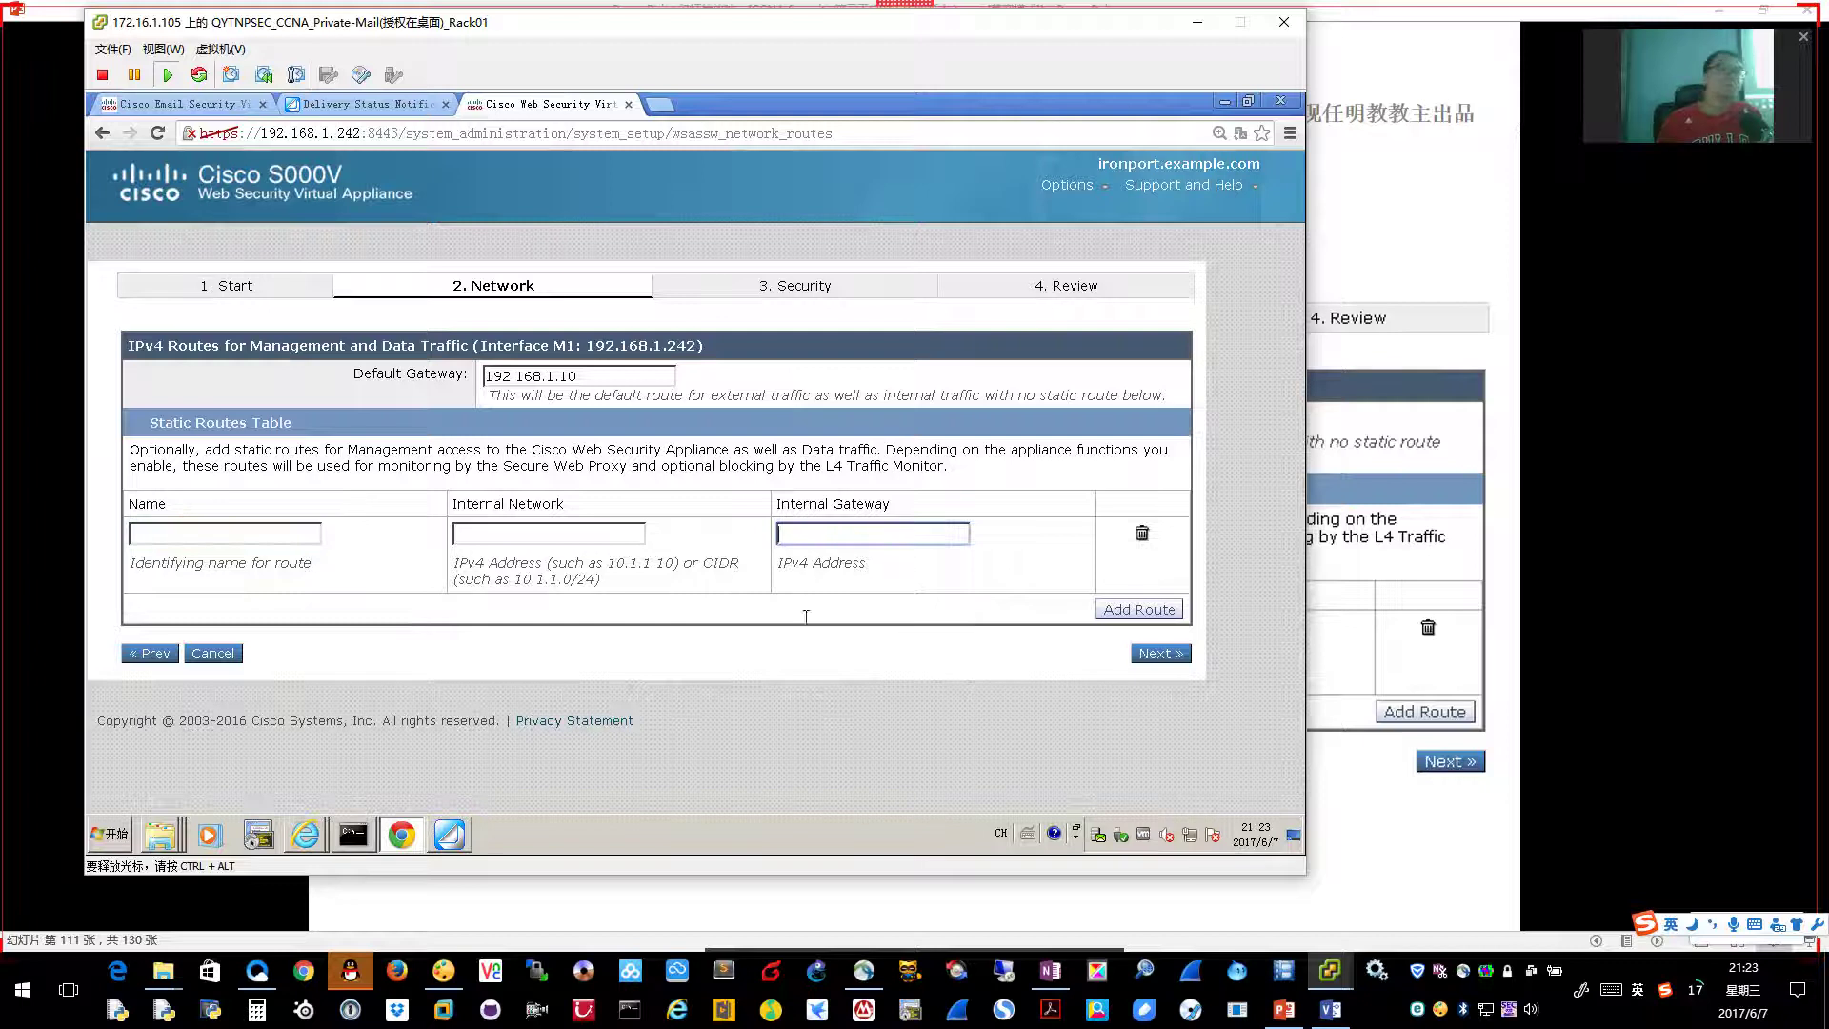
{"action": "left_click", "coordinate": [601, 385]}
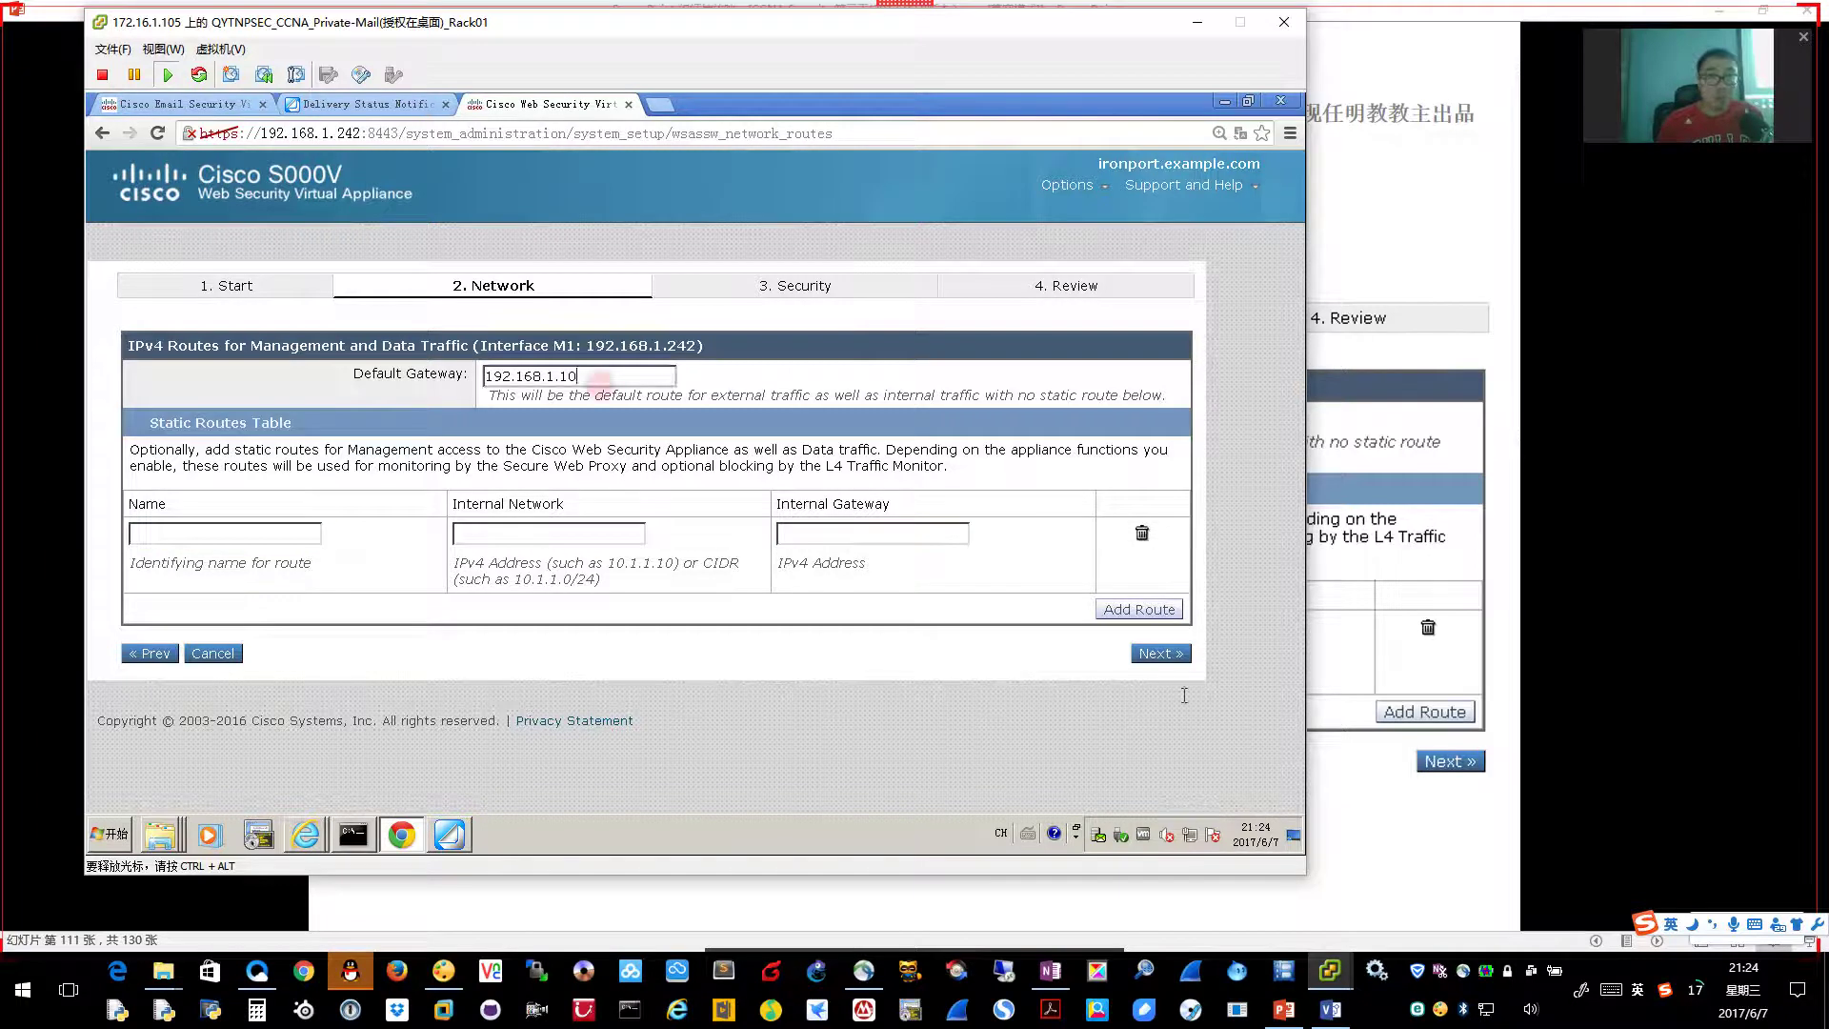
{"action": "left_click", "coordinate": [1419, 666]}
{"action": "left_click", "coordinate": [1424, 664]}
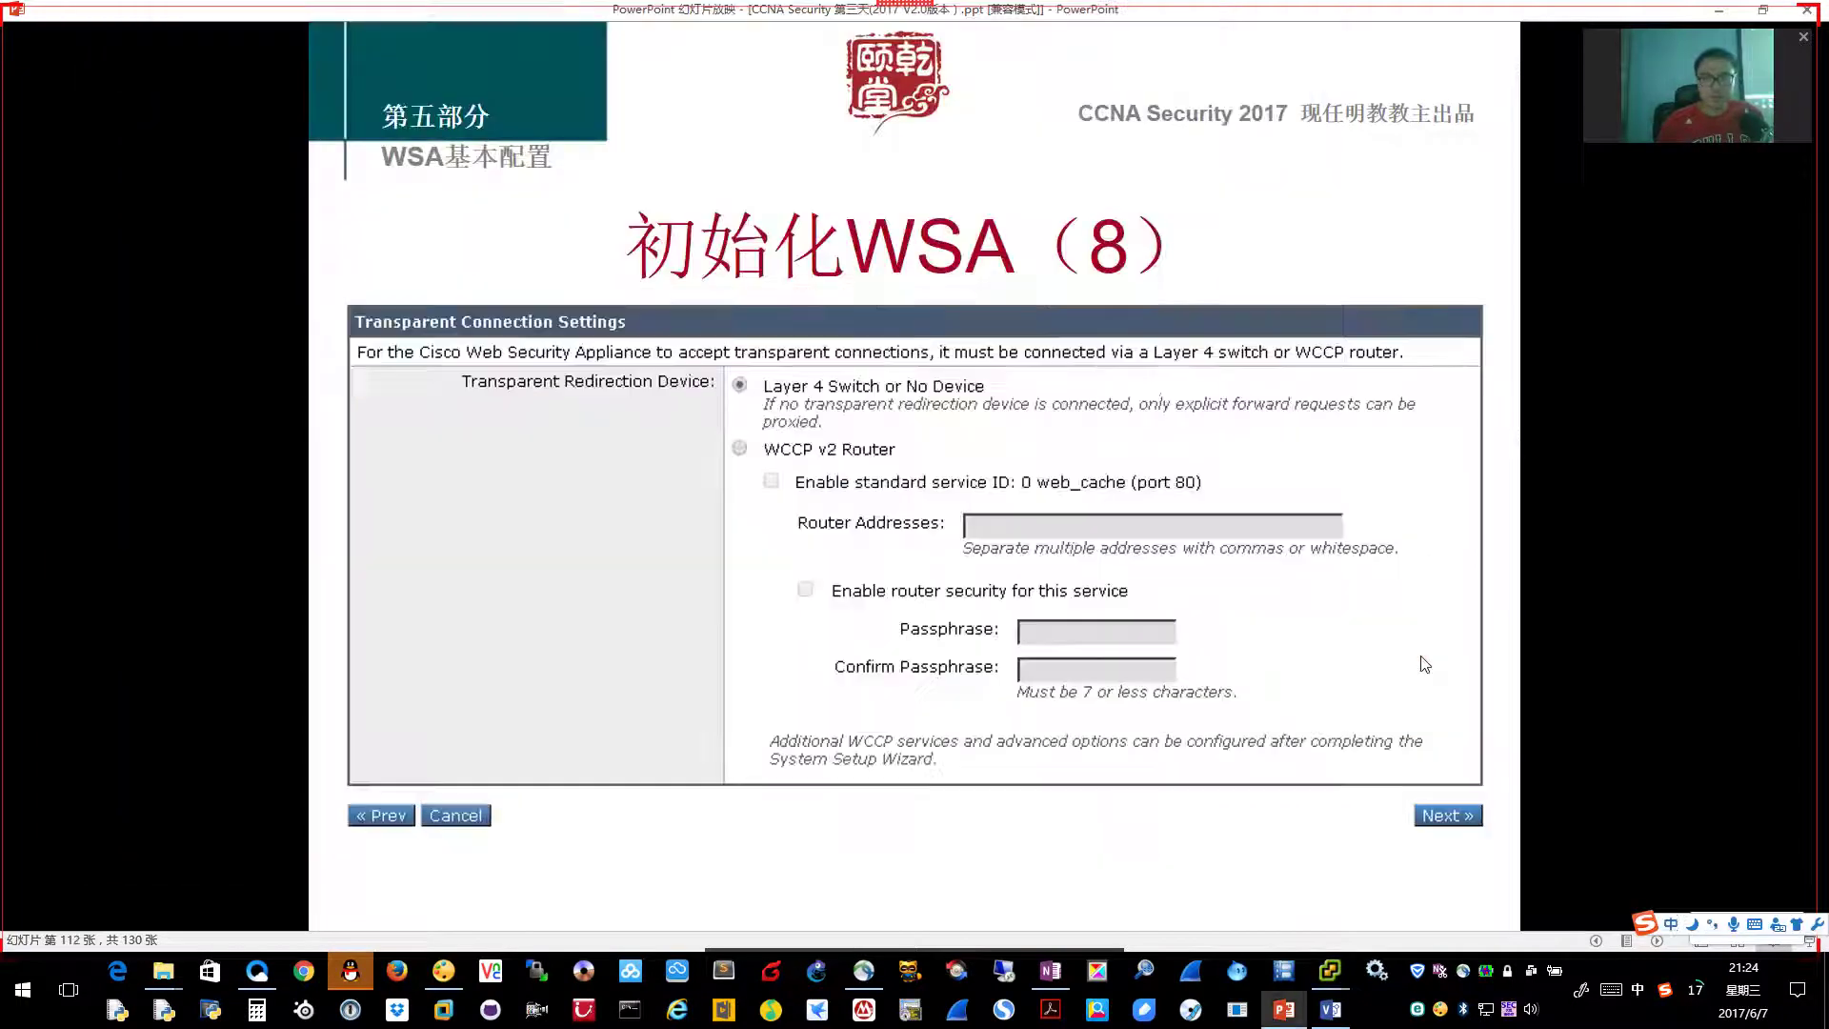
Circle WCCP v2 Router with the PicPick pen, then select all ink on the OneNote diagram
{"action": "key", "text": "alt+Tab"}
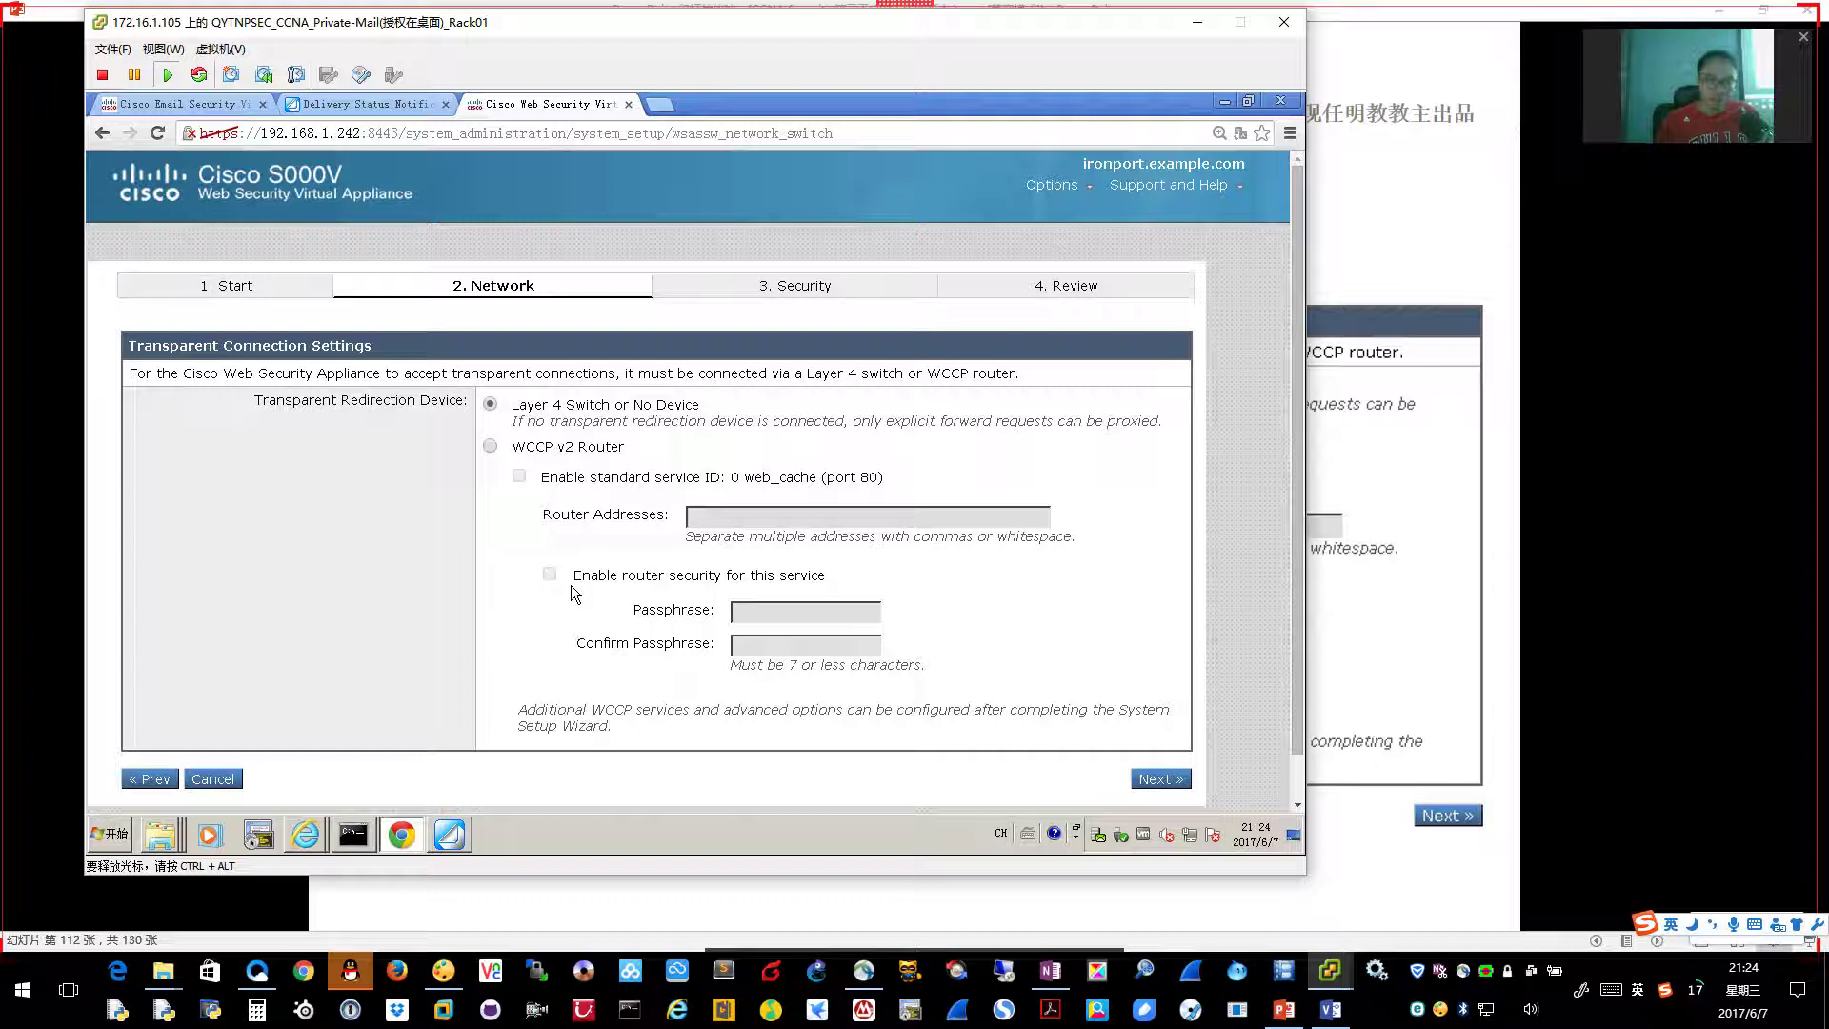
{"action": "key", "text": "ctrl+alt"}
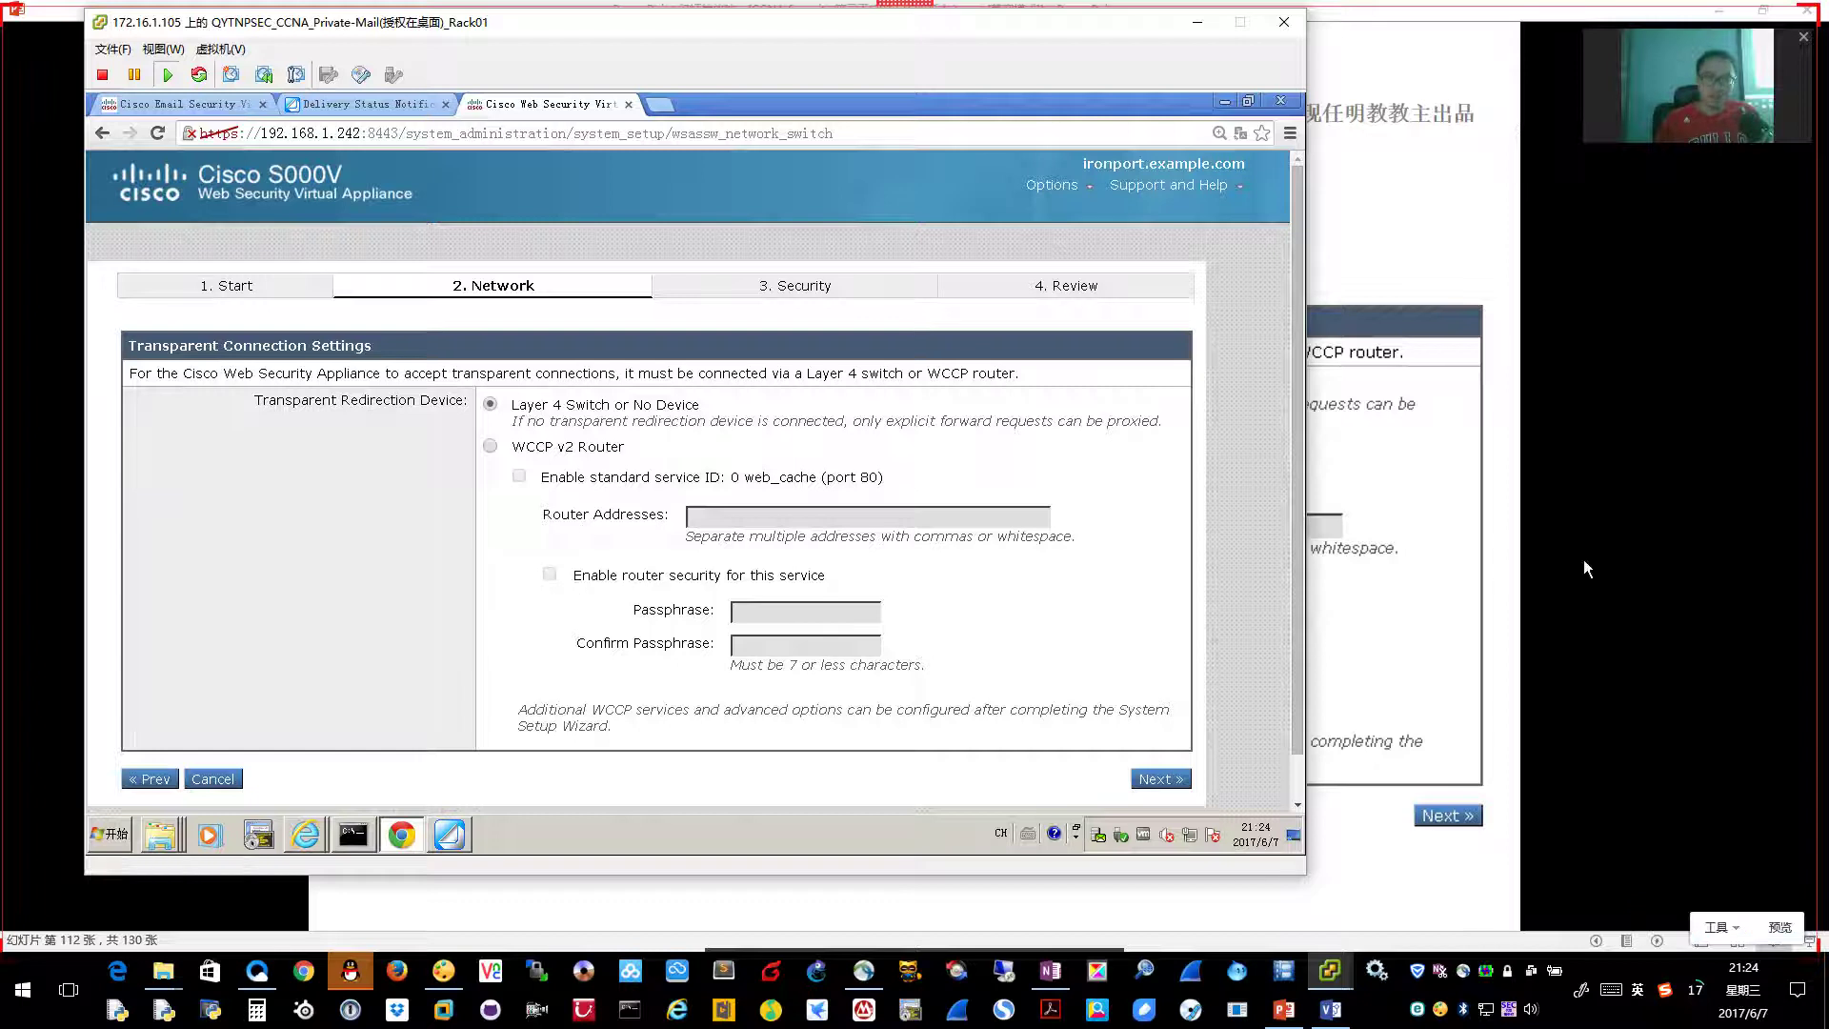
{"action": "key", "text": "ctrl+shift+w"}
{"action": "mouse_move", "coordinate": [454, 464]}
{"action": "left_mouse_down"}
{"action": "mouse_move", "coordinate": [640, 457]}
{"action": "mouse_move", "coordinate": [505, 427]}
{"action": "mouse_move", "coordinate": [458, 454]}
{"action": "left_mouse_up"}
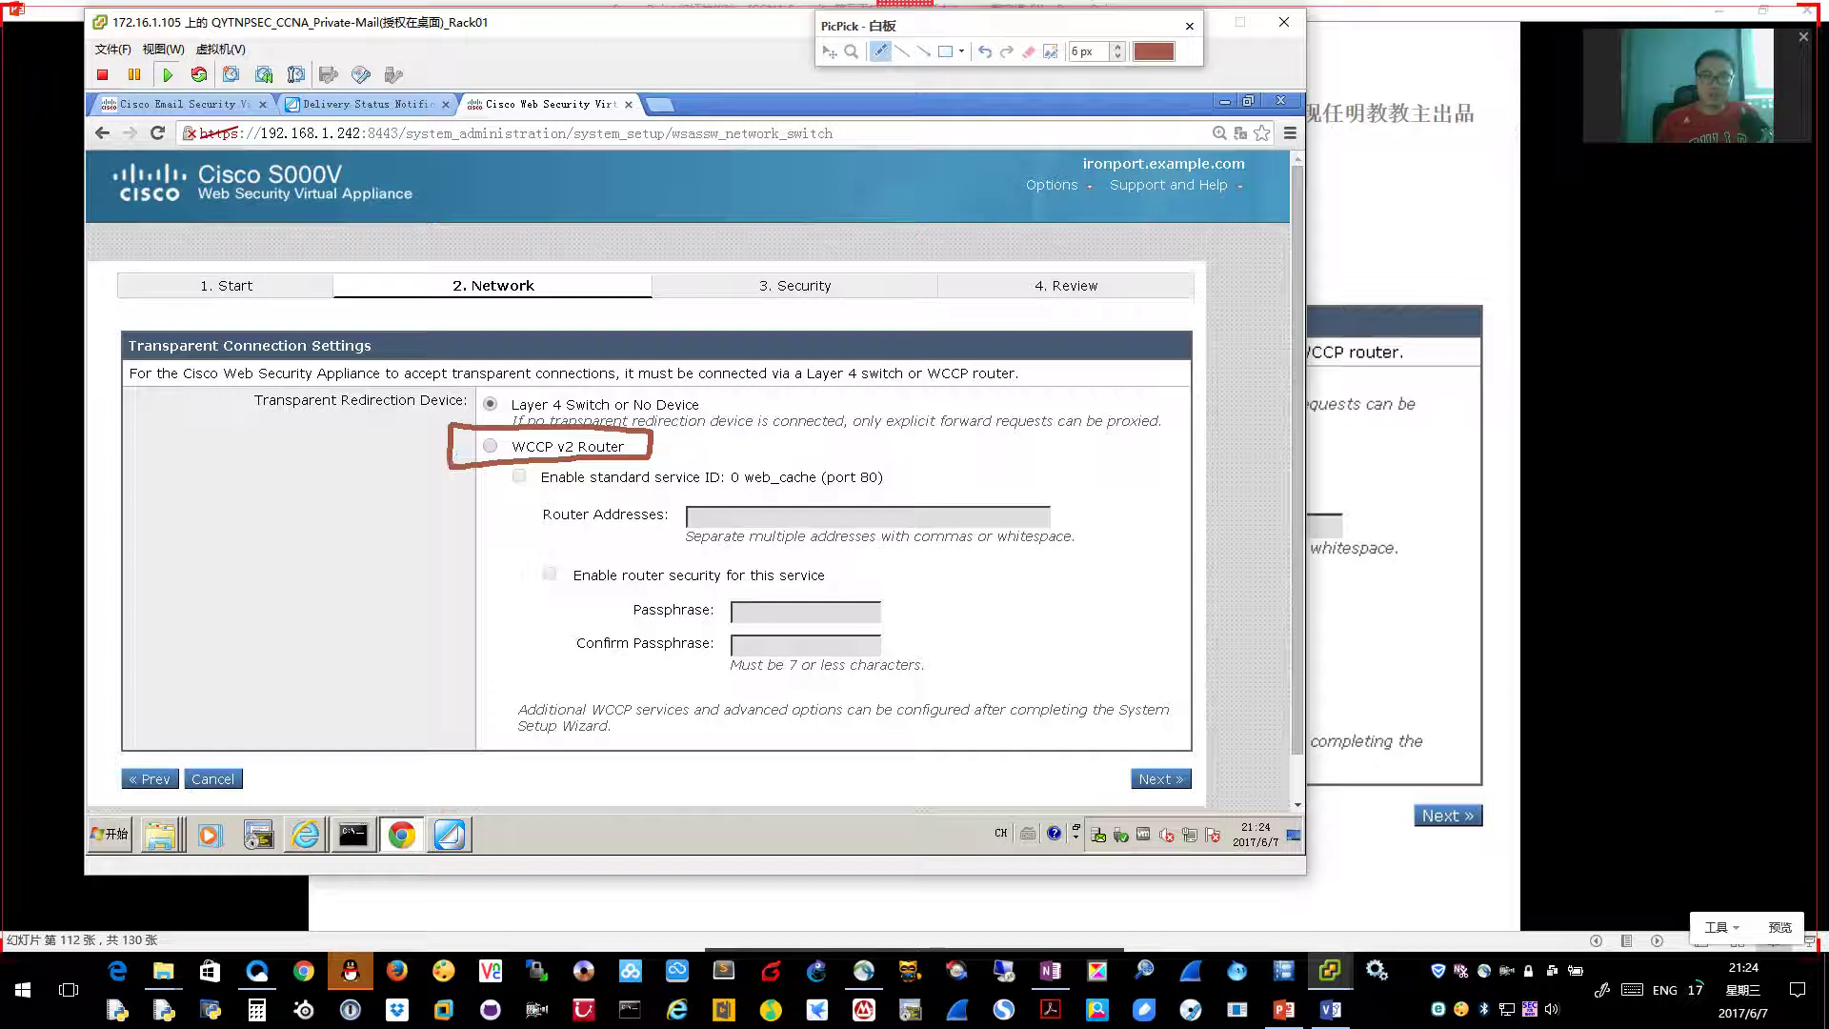
{"action": "left_click", "coordinate": [1189, 26]}
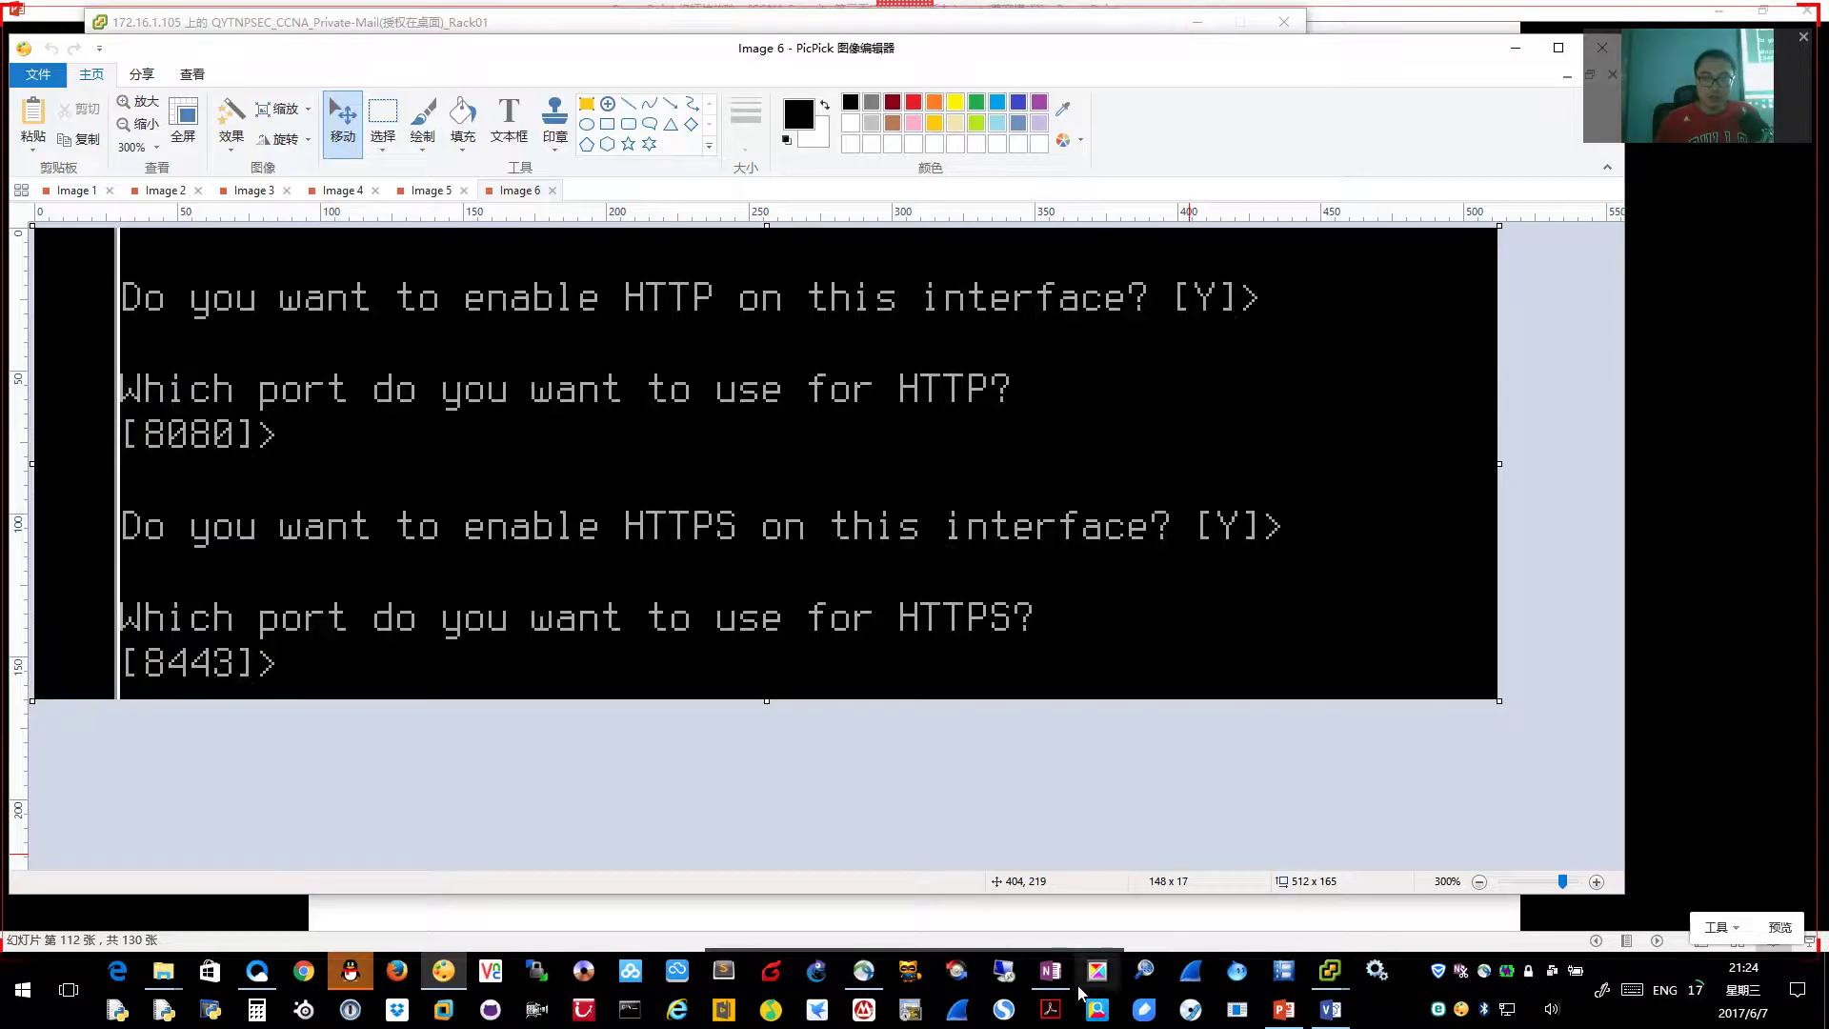
{"action": "left_click", "coordinate": [1050, 970]}
{"action": "key", "text": "ctrl+a"}
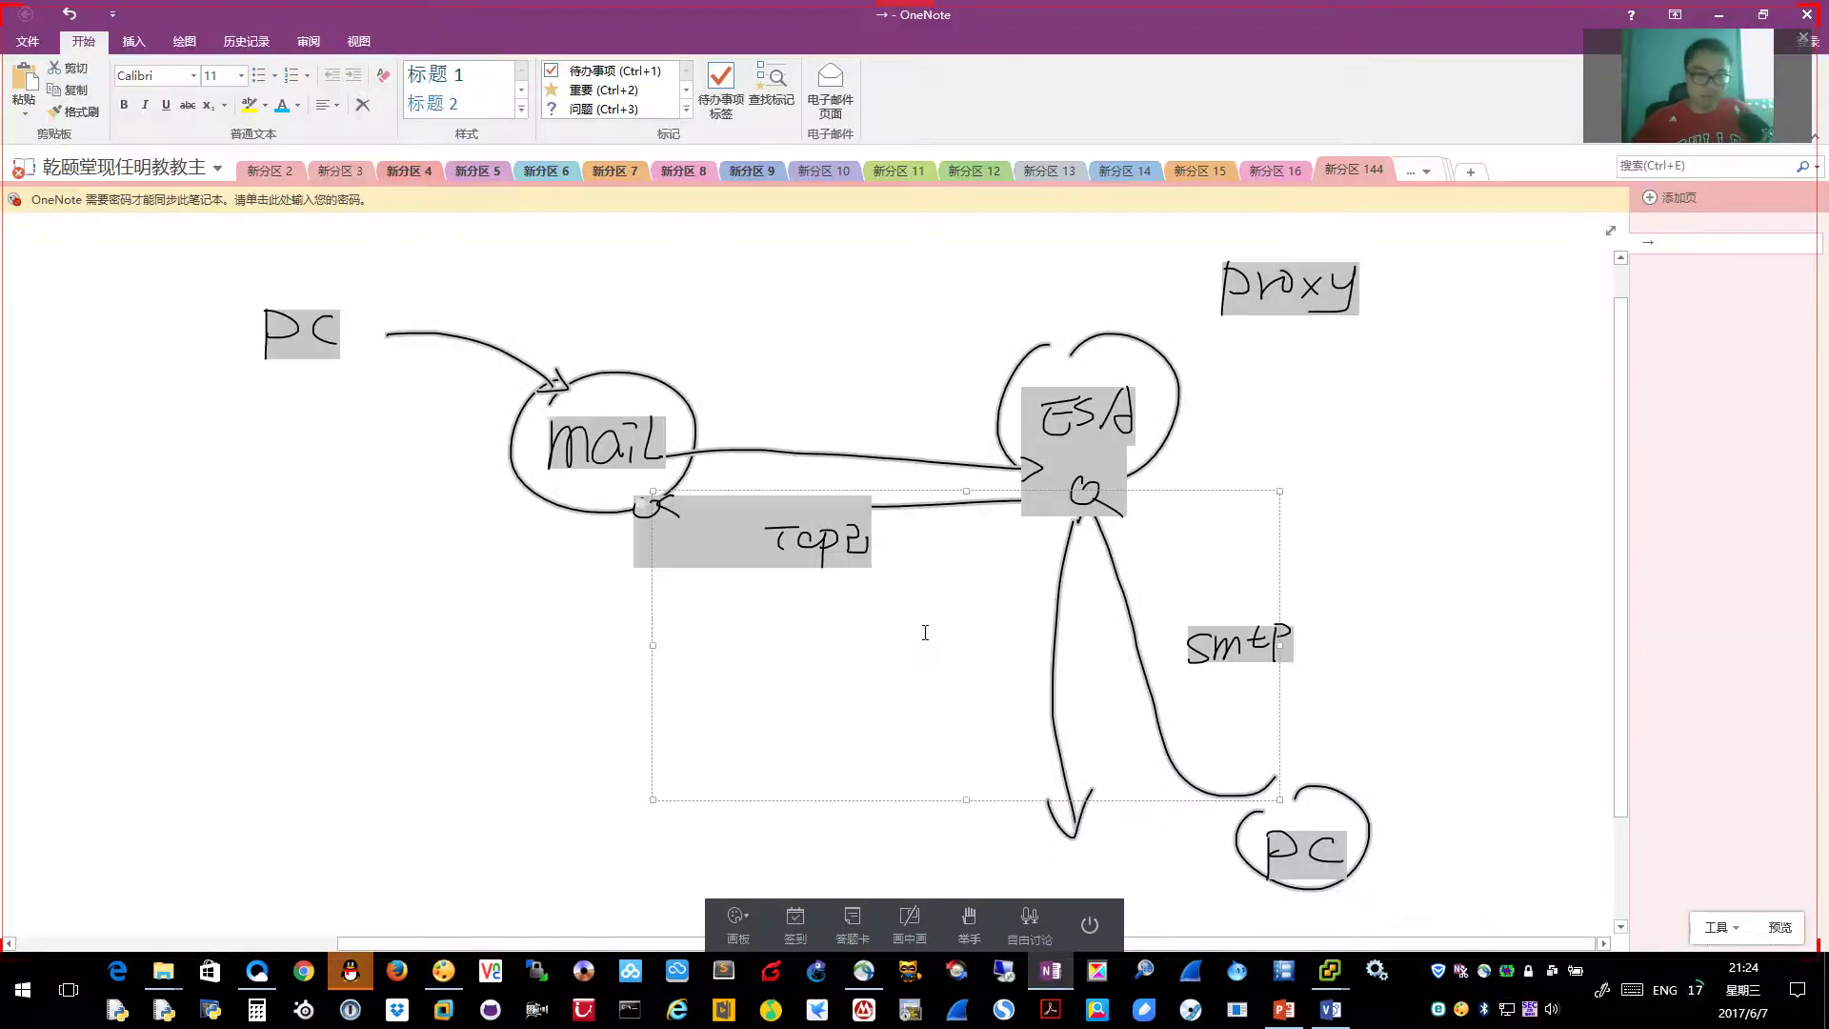
Delete the old diagram and draw a boxed IE circle with an arrow to WSA
{"action": "key", "text": "Delete"}
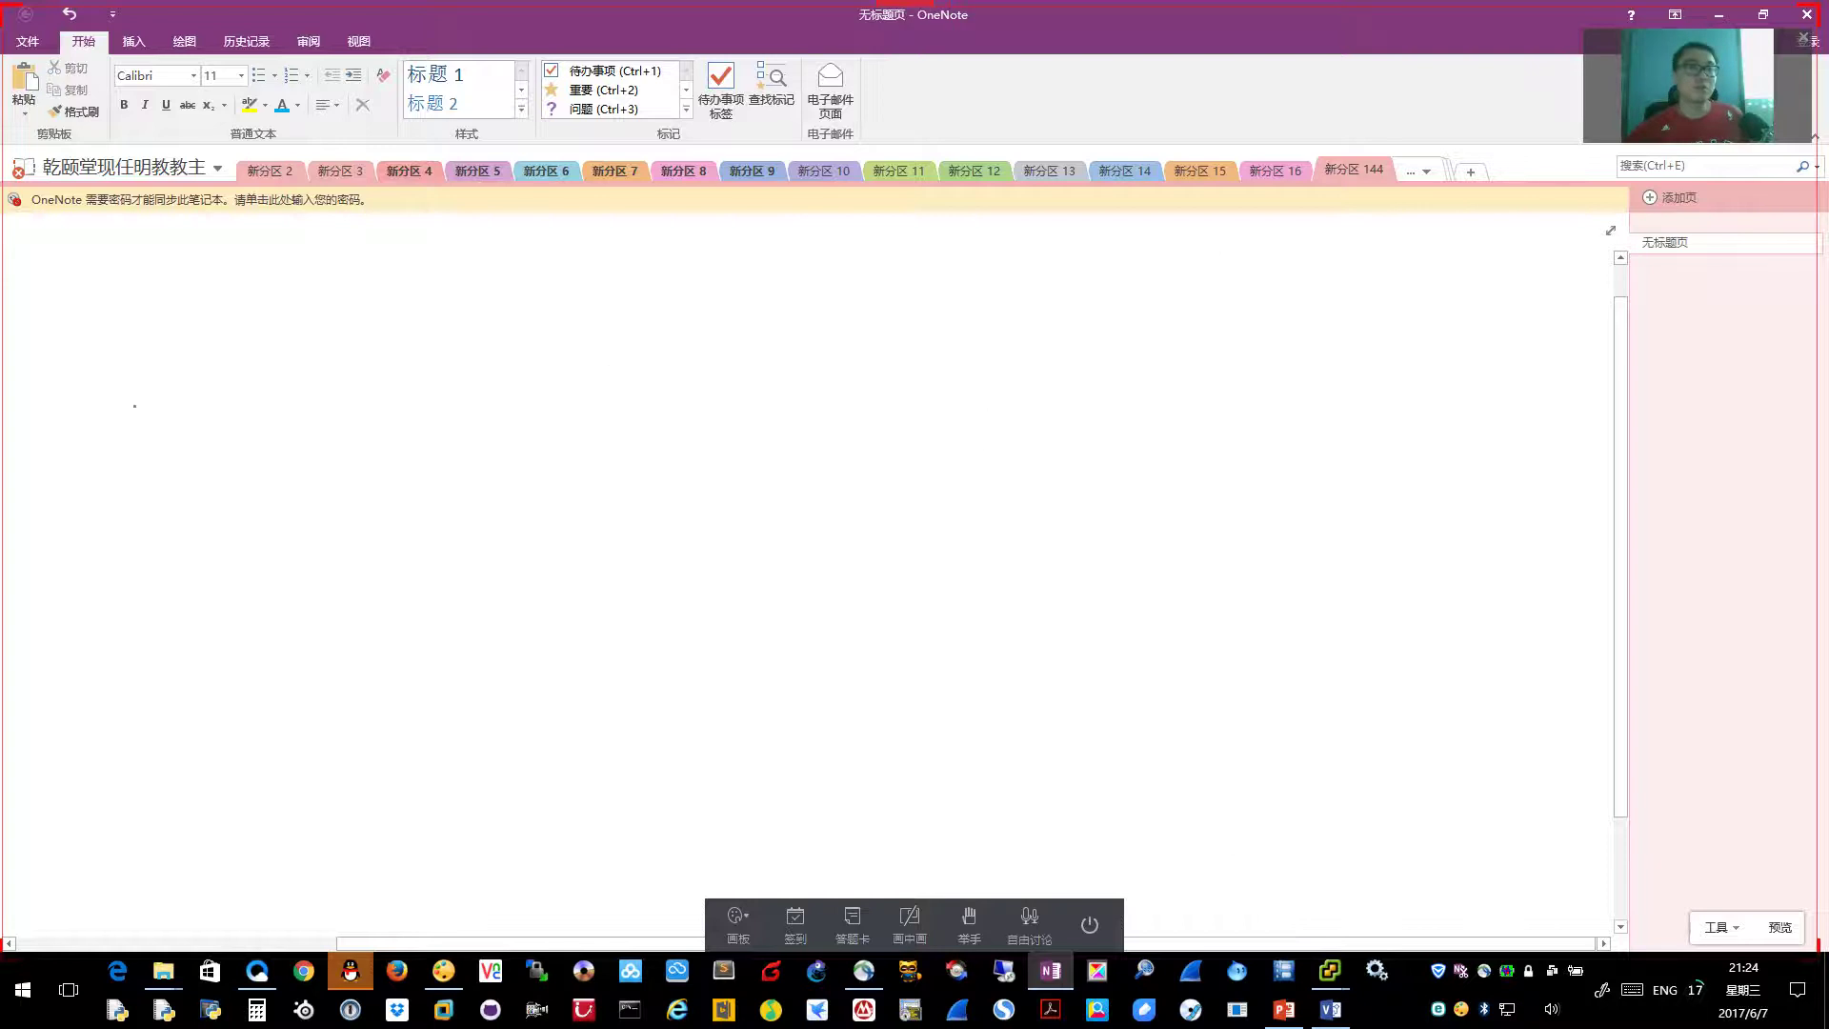
{"action": "left_click_drag", "start_coordinate": [283, 321], "coordinate": [262, 330]}
{"action": "mouse_move", "coordinate": [274, 398]}
{"action": "left_mouse_down"}
{"action": "mouse_move", "coordinate": [279, 365]}
{"action": "mouse_move", "coordinate": [324, 399]}
{"action": "mouse_move", "coordinate": [324, 377]}
{"action": "left_mouse_up"}
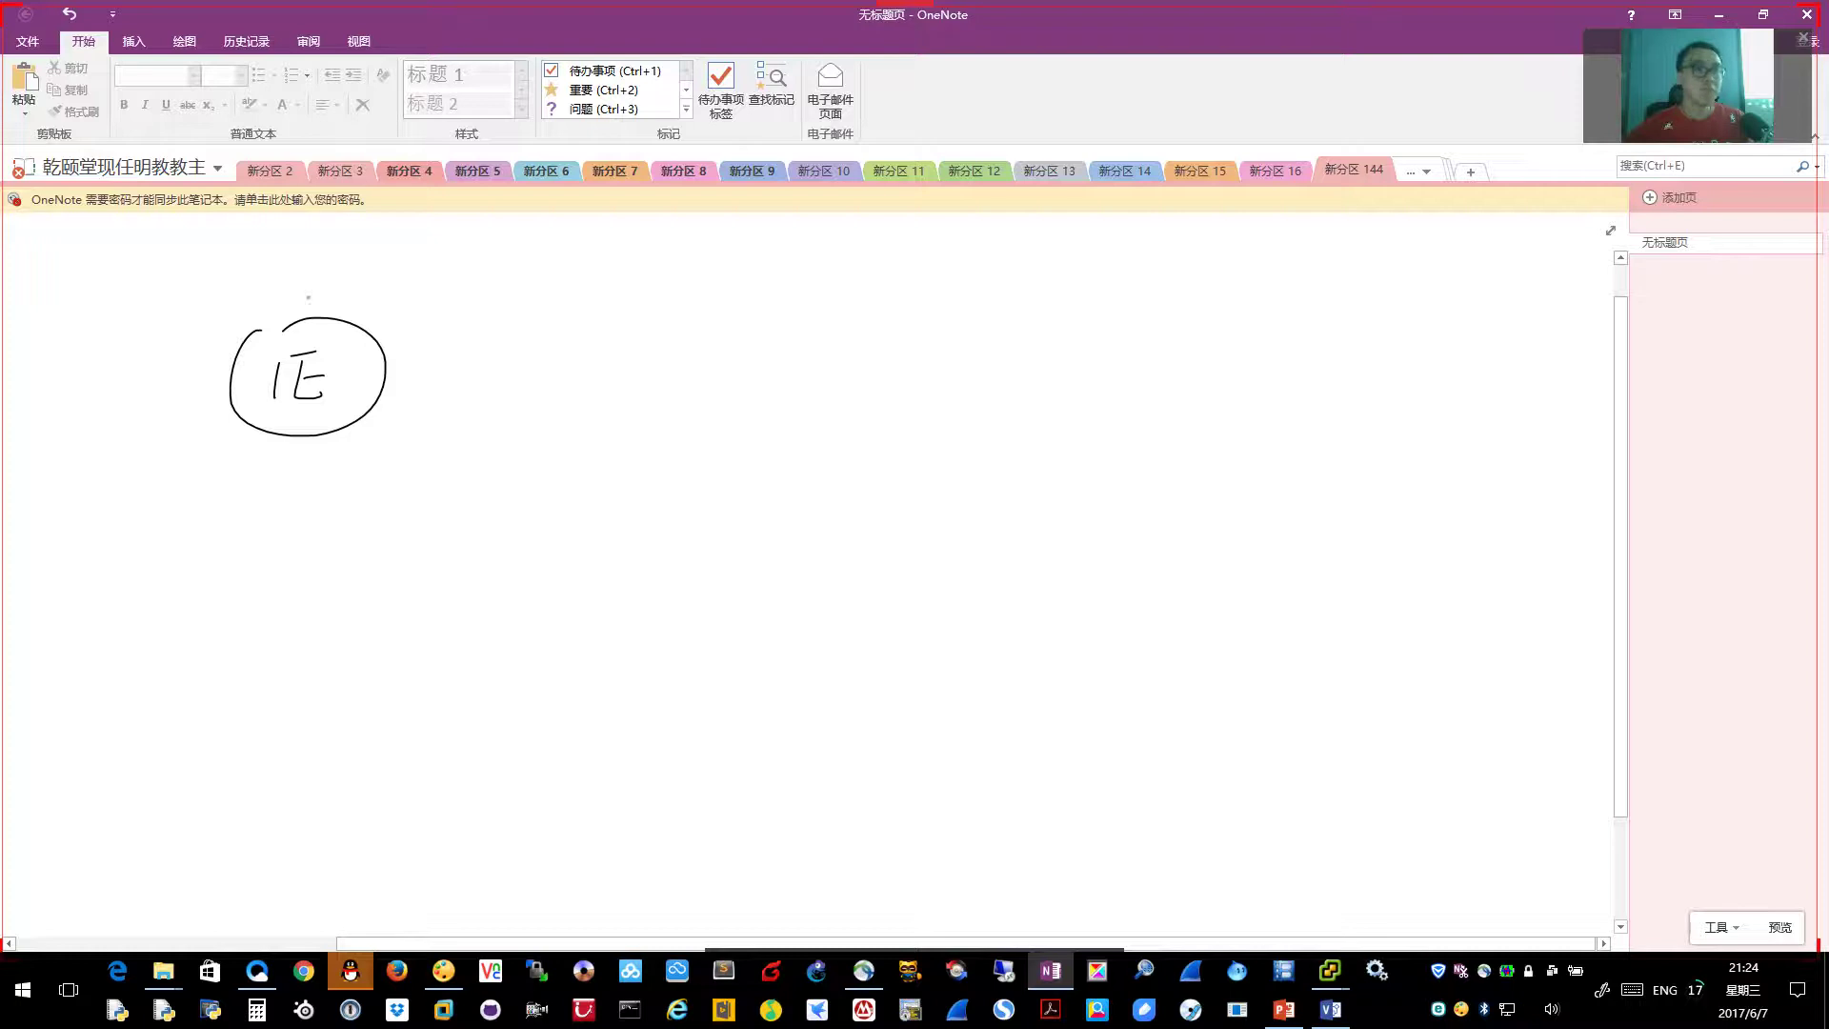
{"action": "mouse_move", "coordinate": [202, 301]}
{"action": "left_mouse_down"}
{"action": "mouse_move", "coordinate": [202, 461]}
{"action": "mouse_move", "coordinate": [424, 406]}
{"action": "mouse_move", "coordinate": [210, 464]}
{"action": "left_mouse_up"}
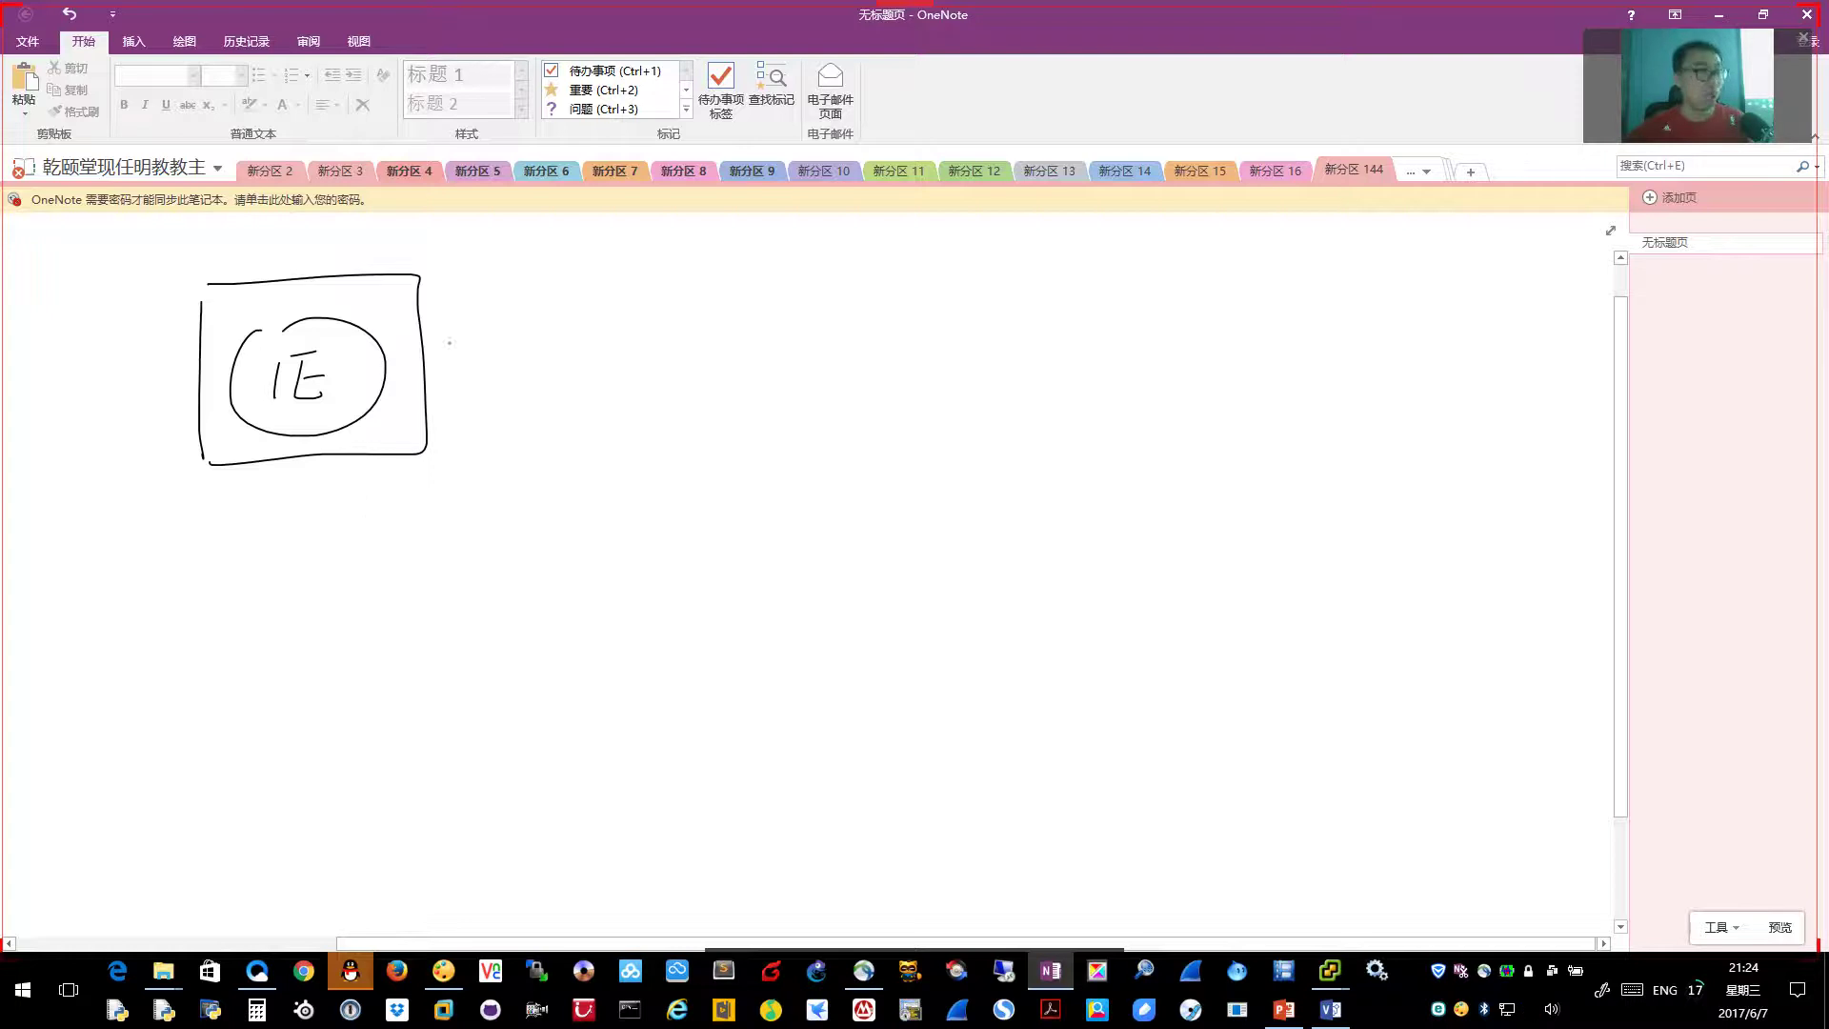
{"action": "left_click_drag", "start_coordinate": [367, 365], "coordinate": [872, 371]}
{"action": "mouse_move", "coordinate": [932, 311]}
{"action": "left_mouse_down"}
{"action": "mouse_move", "coordinate": [972, 351]}
{"action": "mouse_move", "coordinate": [1025, 351]}
{"action": "mouse_move", "coordinate": [1056, 327]}
{"action": "mouse_move", "coordinate": [1059, 371]}
{"action": "left_mouse_up"}
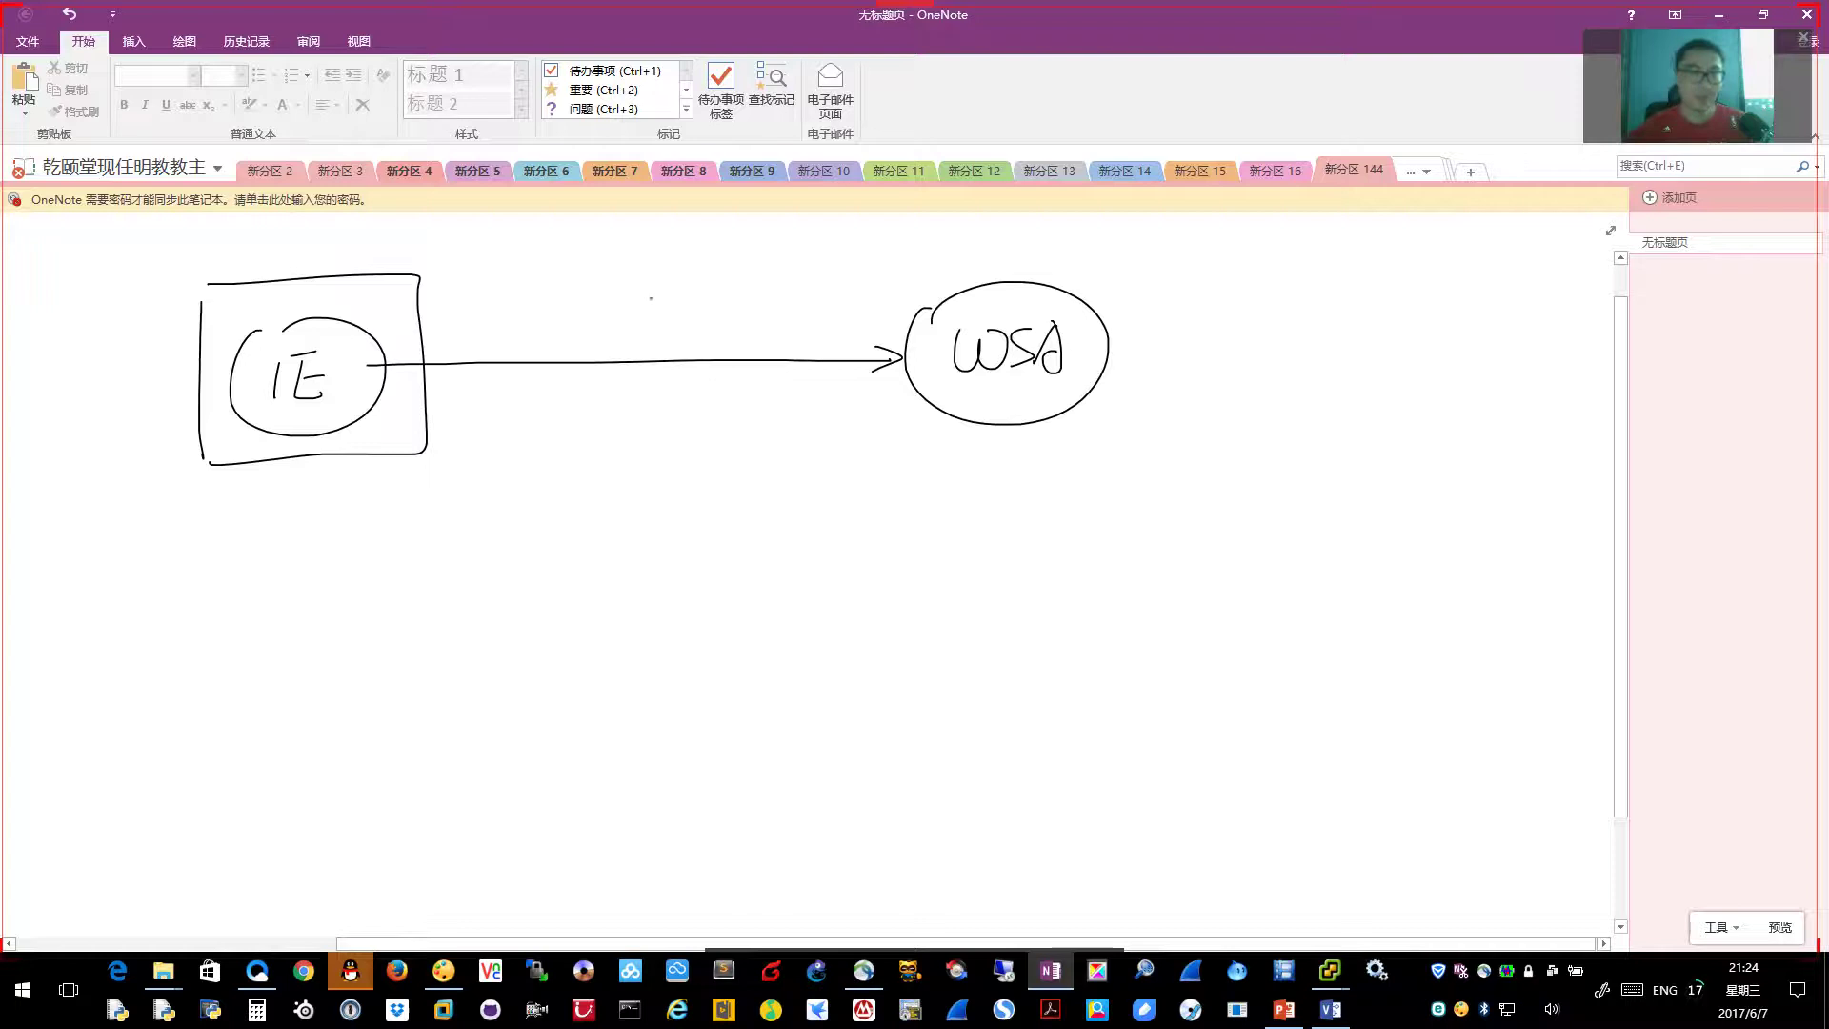
Label the IE–WSA arrow TCP1
{"action": "left_click_drag", "start_coordinate": [621, 277], "coordinate": [666, 278]}
{"action": "left_click_drag", "start_coordinate": [636, 282], "coordinate": [638, 308]}
{"action": "left_click_drag", "start_coordinate": [679, 285], "coordinate": [686, 322]}
{"action": "left_click_drag", "start_coordinate": [686, 288], "coordinate": [717, 306]}
{"action": "left_click", "coordinate": [735, 307]}
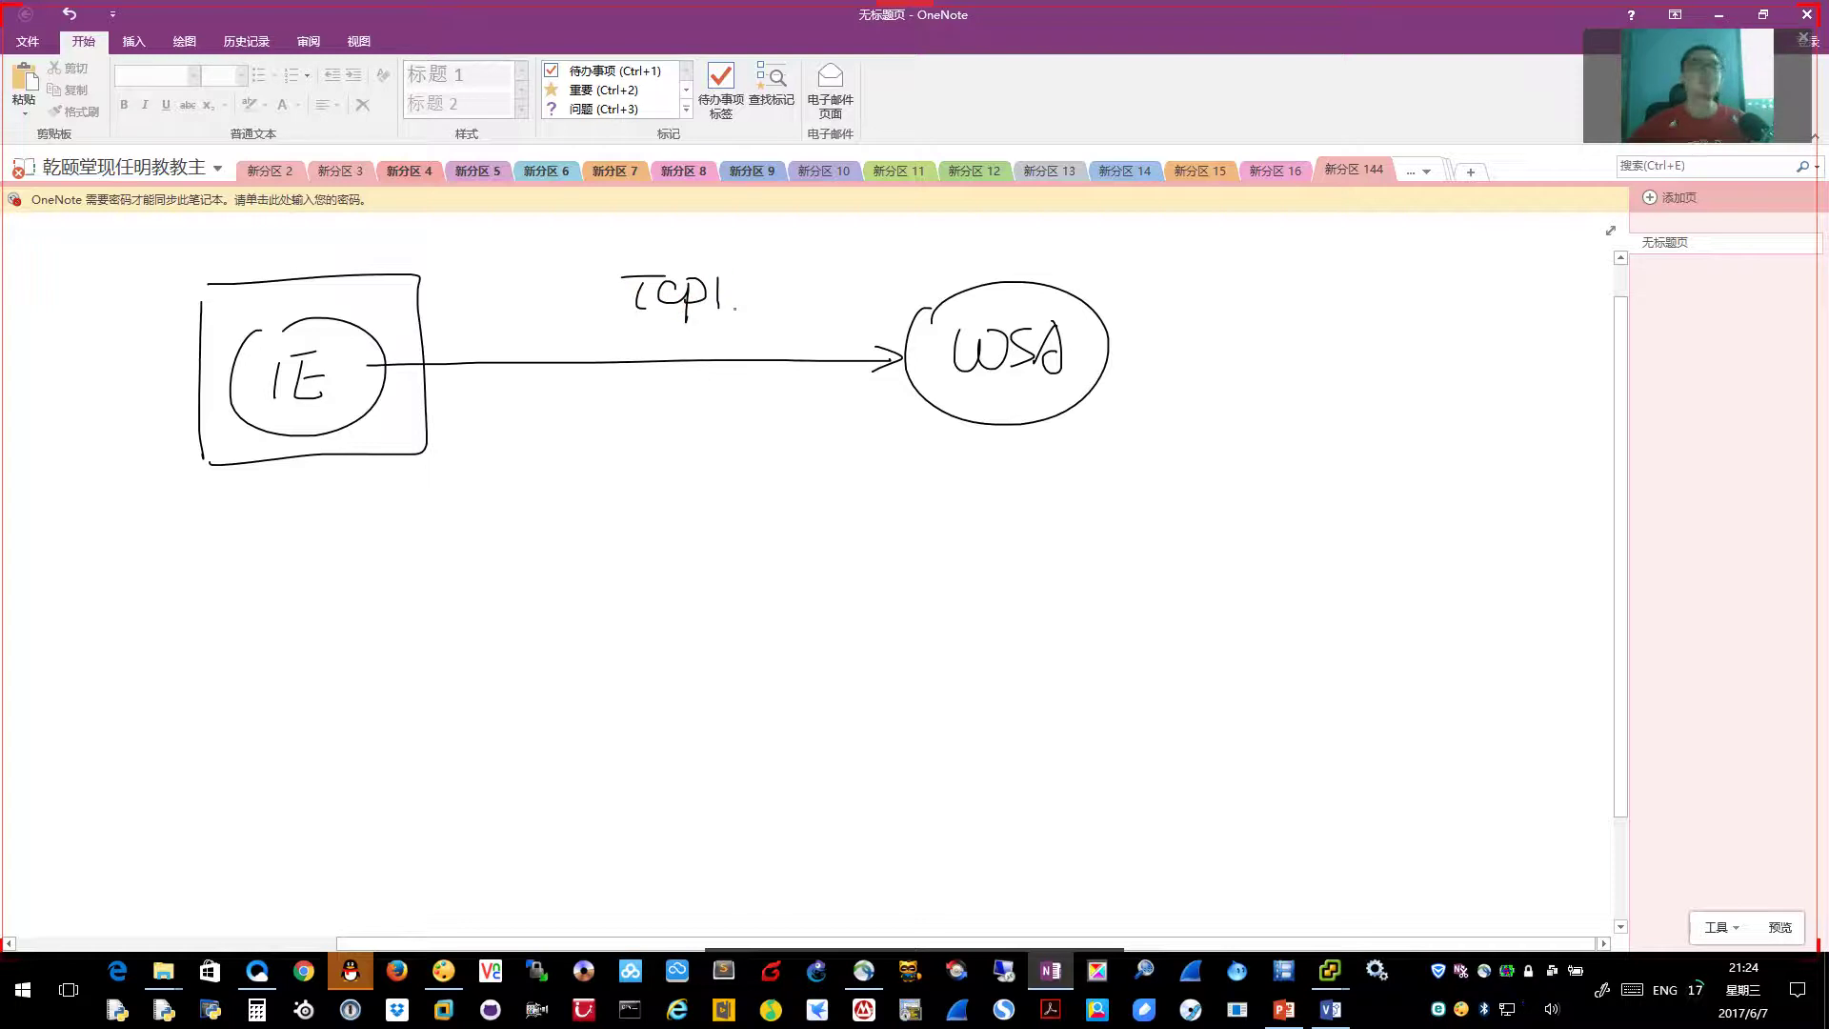
Draw the WSA-to-S leg labelled TCP2 and return arrows back to IE
{"action": "mouse_move", "coordinate": [1100, 414]}
{"action": "left_mouse_down"}
{"action": "mouse_move", "coordinate": [1464, 717]}
{"action": "mouse_move", "coordinate": [1441, 731]}
{"action": "mouse_move", "coordinate": [1523, 775]}
{"action": "left_mouse_up"}
{"action": "left_click_drag", "start_coordinate": [1341, 515], "coordinate": [1374, 510]}
{"action": "mouse_move", "coordinate": [1356, 514]}
{"action": "left_mouse_down"}
{"action": "mouse_move", "coordinate": [1352, 545]}
{"action": "mouse_move", "coordinate": [1377, 543]}
{"action": "left_mouse_up"}
{"action": "mouse_move", "coordinate": [1398, 522]}
{"action": "left_mouse_down"}
{"action": "mouse_move", "coordinate": [1398, 558]}
{"action": "mouse_move", "coordinate": [1408, 538]}
{"action": "mouse_move", "coordinate": [1462, 548]}
{"action": "left_mouse_up"}
{"action": "mouse_move", "coordinate": [1484, 692]}
{"action": "left_mouse_down"}
{"action": "mouse_move", "coordinate": [1172, 432]}
{"action": "mouse_move", "coordinate": [1195, 412]}
{"action": "left_mouse_up"}
{"action": "left_click_drag", "start_coordinate": [888, 388], "coordinate": [434, 378]}
{"action": "mouse_move", "coordinate": [457, 368]}
{"action": "left_mouse_down"}
{"action": "mouse_move", "coordinate": [431, 379]}
{"action": "mouse_move", "coordinate": [470, 390]}
{"action": "left_mouse_up"}
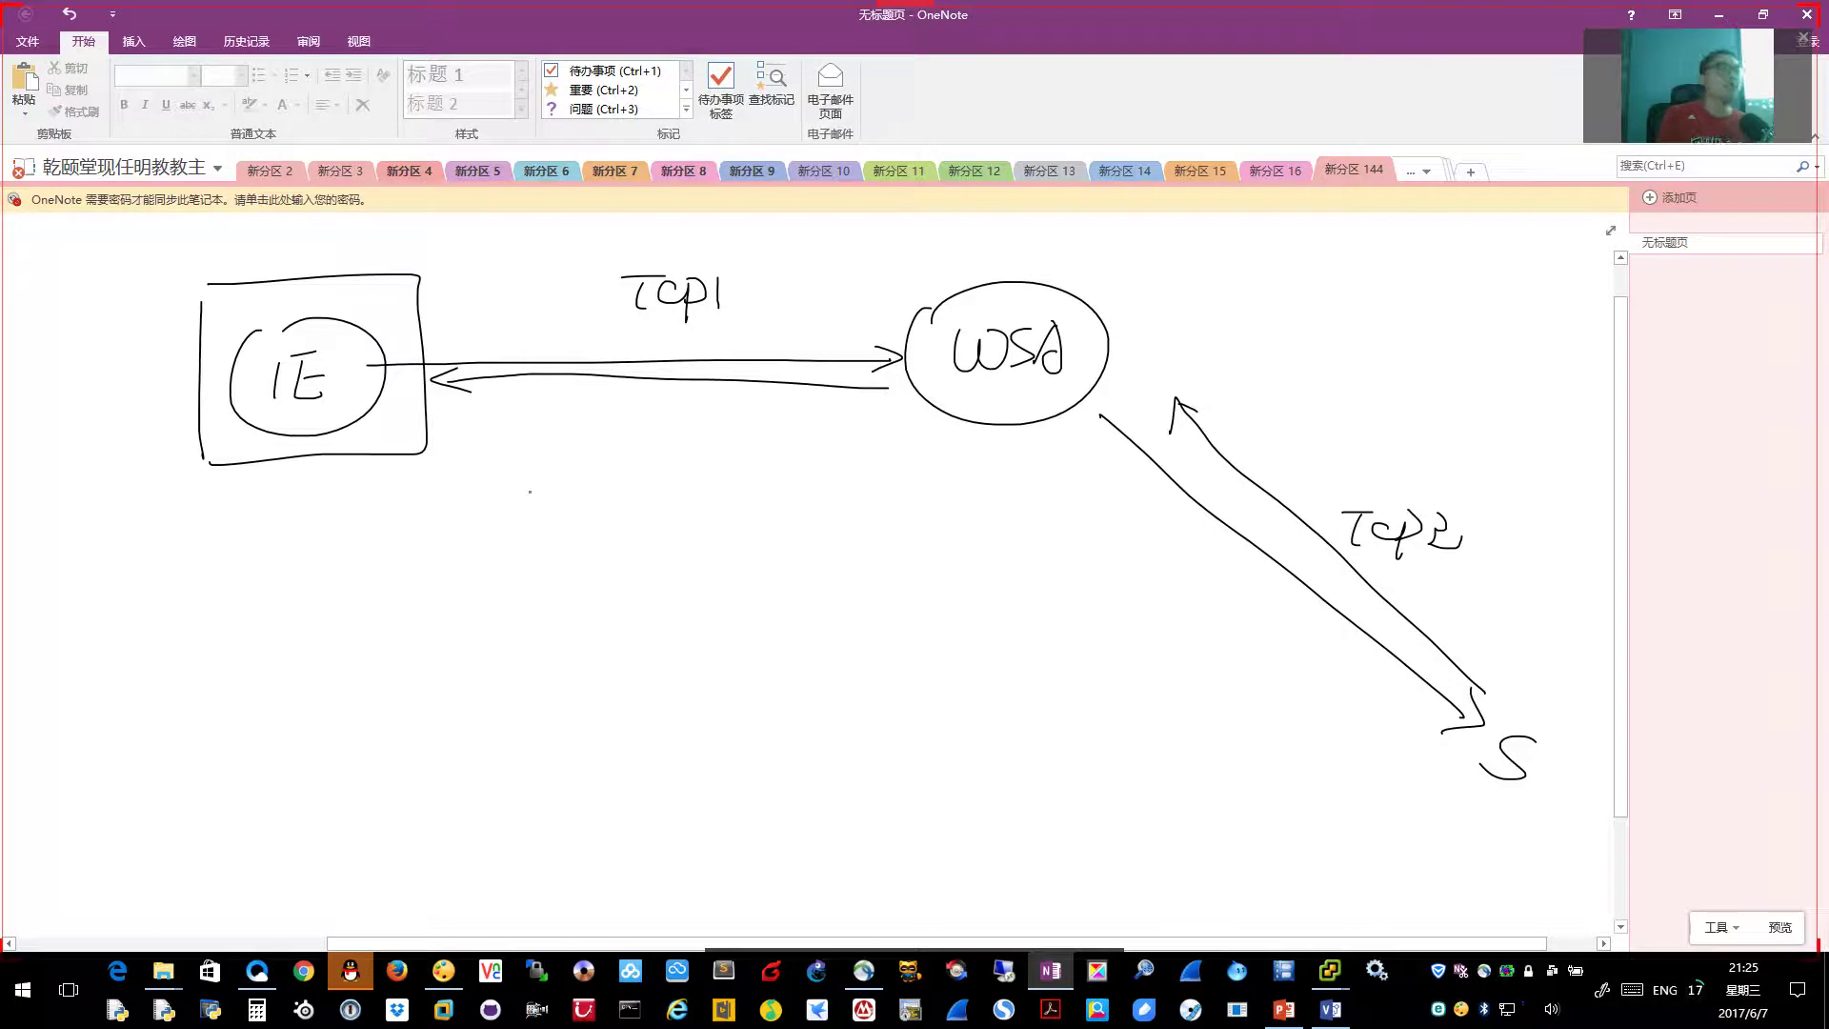
{"action": "left_click", "coordinate": [428, 404]}
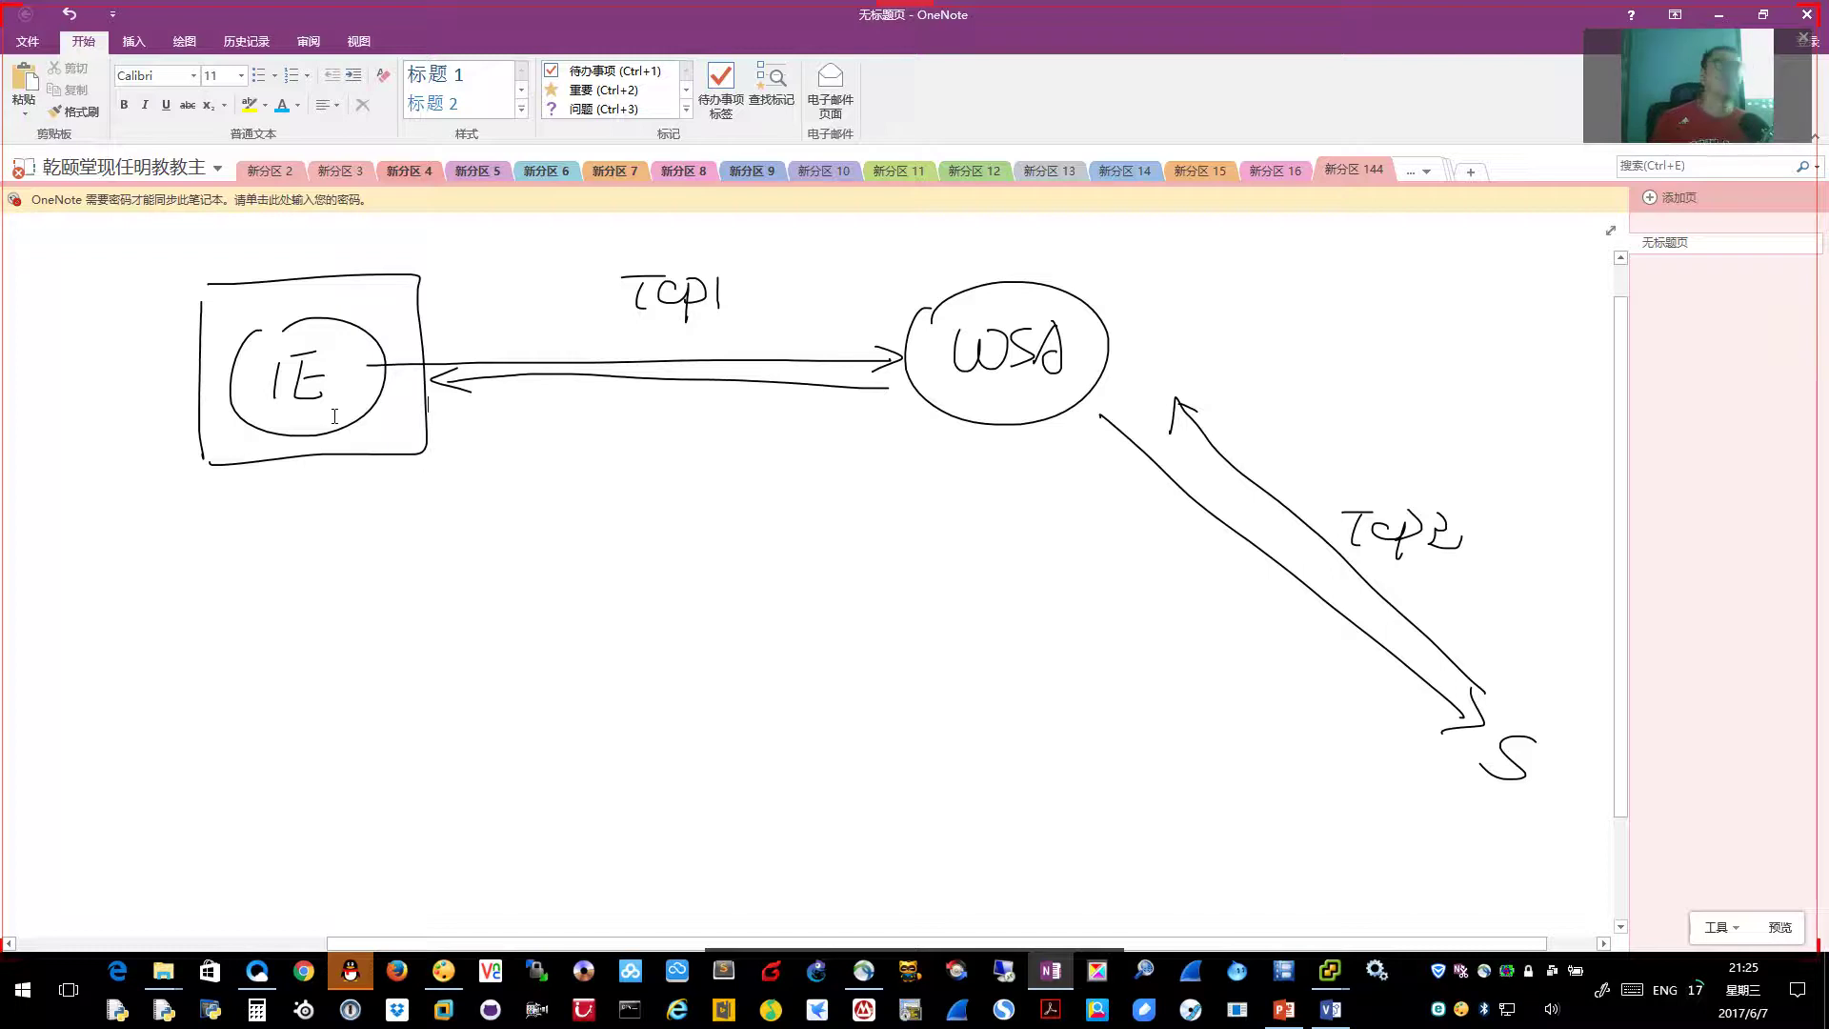
Dismiss the annotation whiteboard and return to the Inside_PC Chrome new tab
{"action": "key", "text": "ctrl+space"}
{"action": "key", "text": "ctrl+shift+w"}
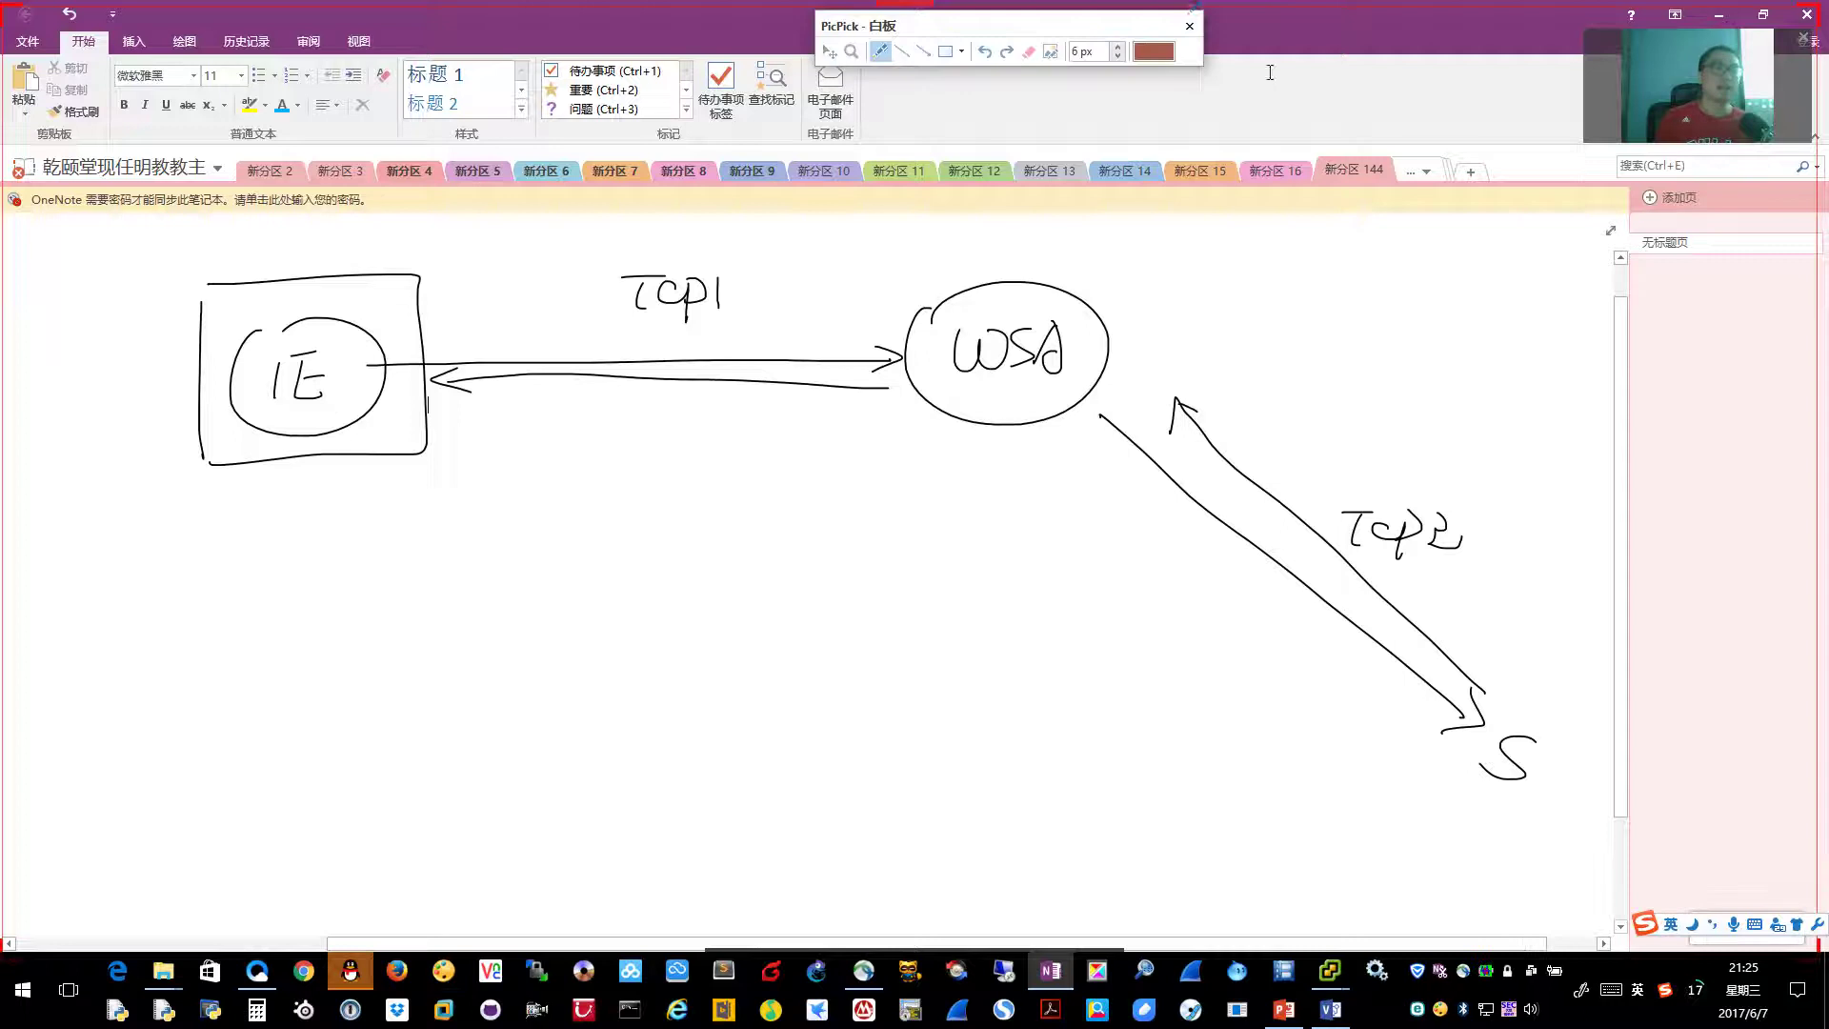
{"action": "key", "text": "Escape"}
{"action": "key", "text": "alt+Tab"}
Bring the inside PC's Chrome to the front and open its settings page
{"action": "mouse_move", "coordinate": [1330, 970]}
{"action": "left_click", "coordinate": [1378, 910]}
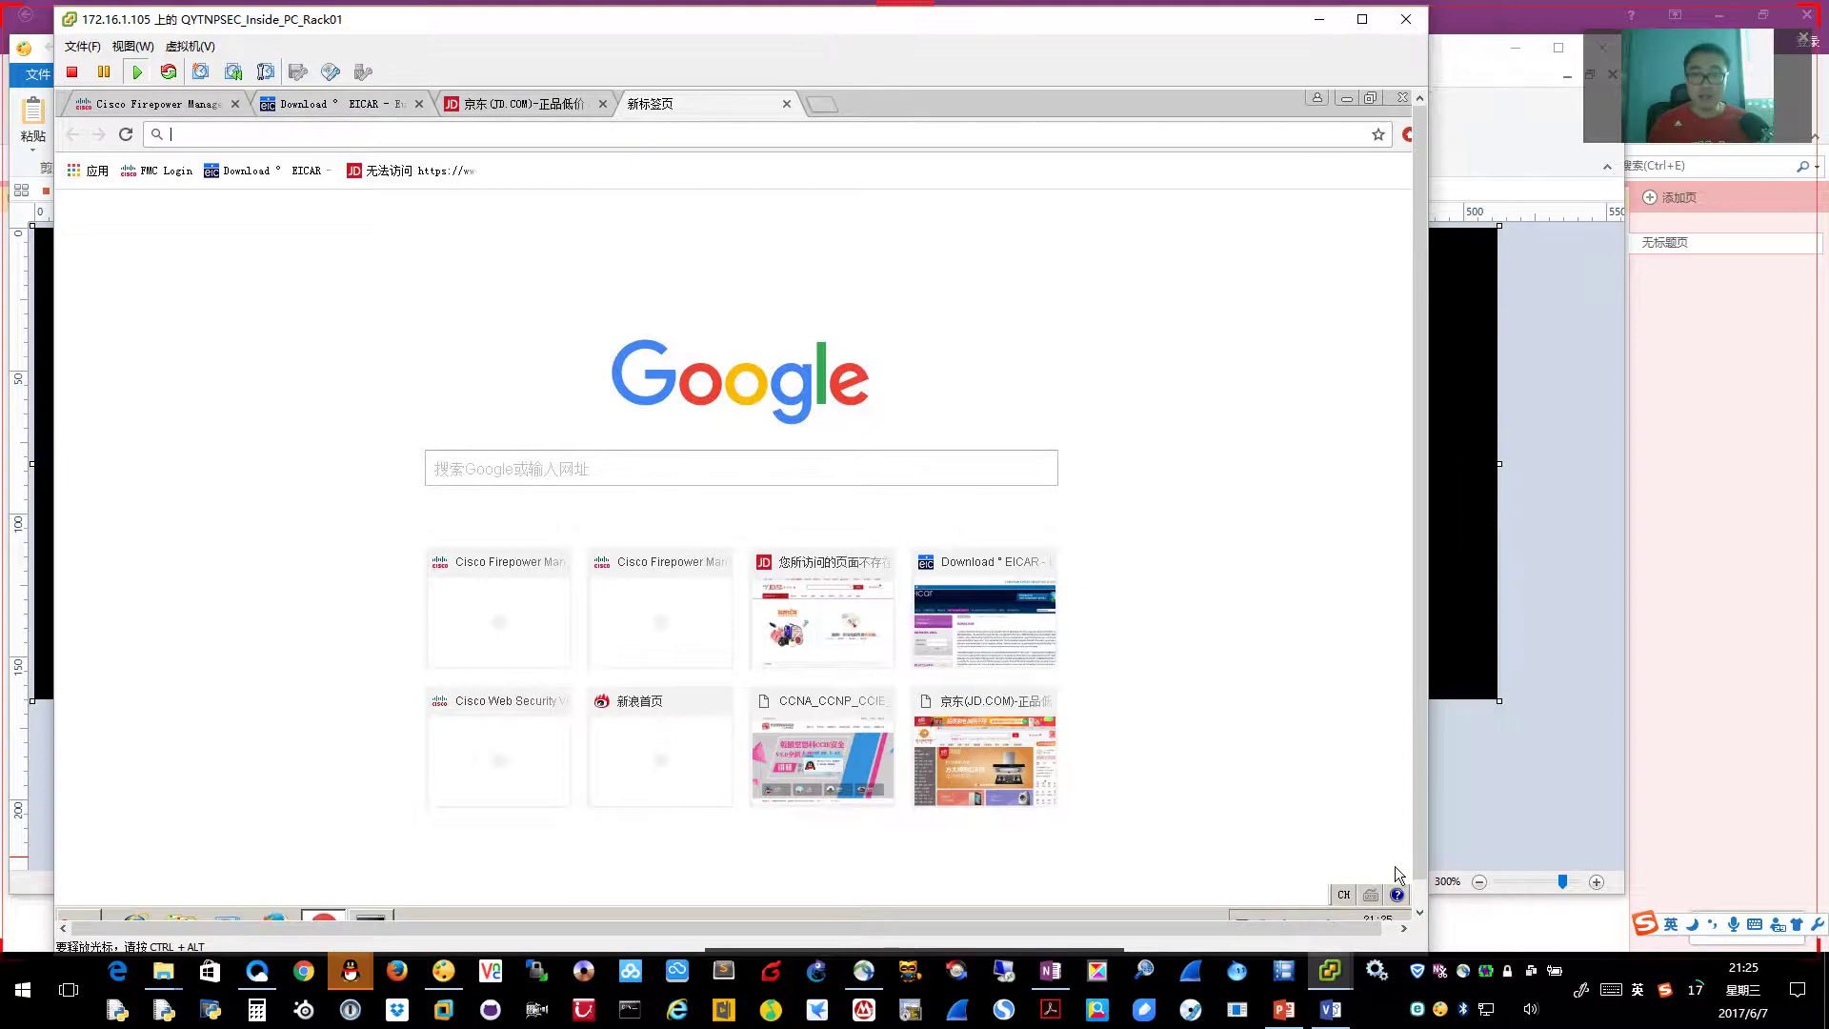
{"action": "left_click_drag", "start_coordinate": [1359, 933], "coordinate": [1373, 934]}
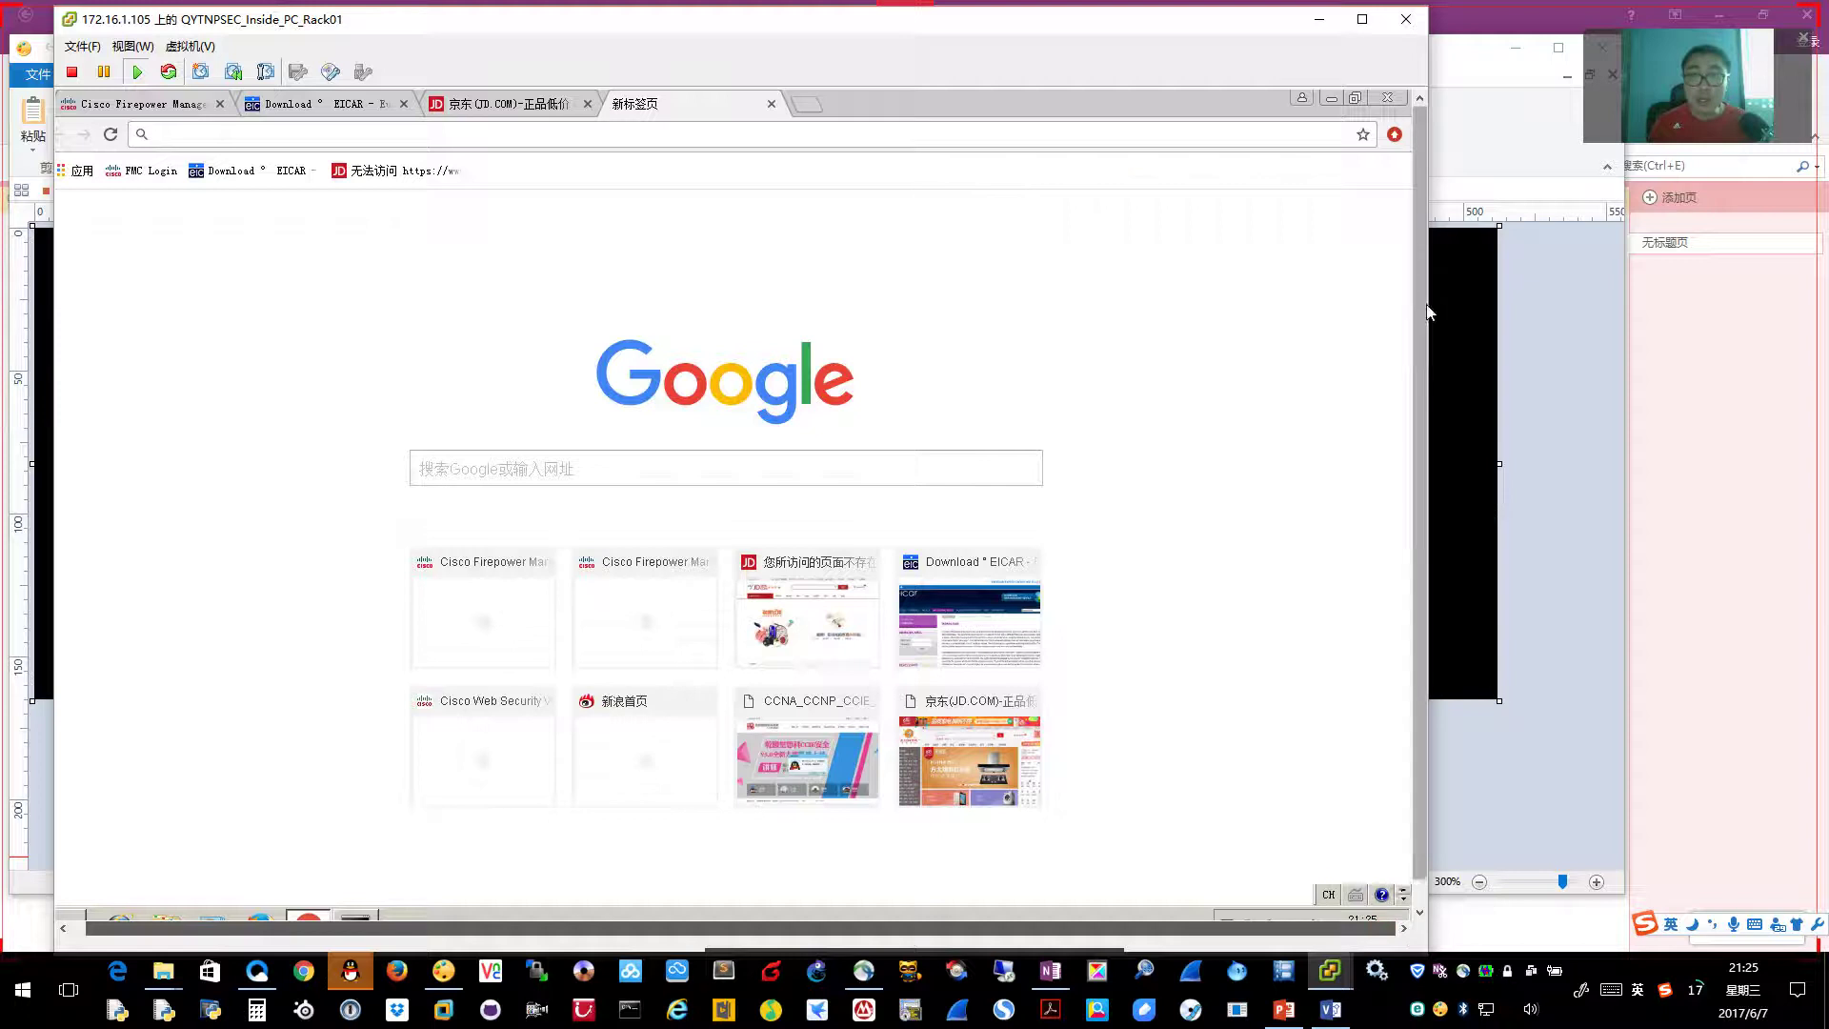
{"action": "left_click", "coordinate": [1394, 135]}
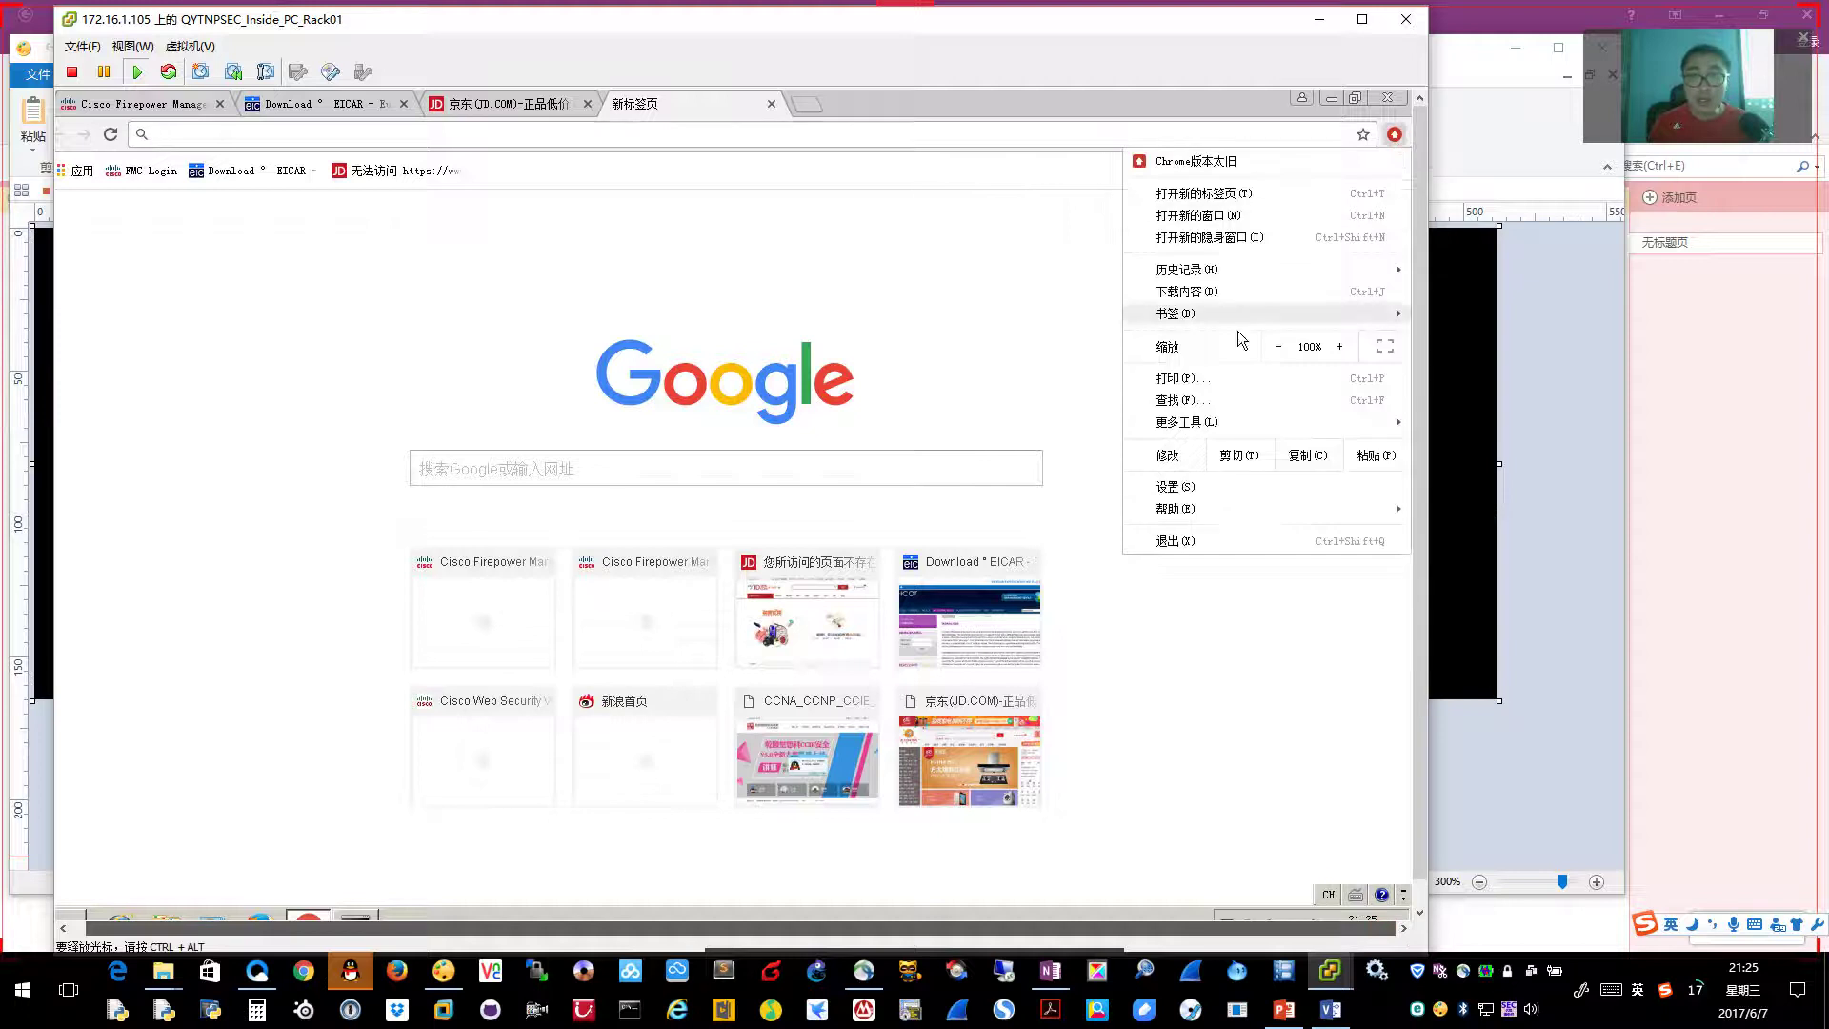
{"action": "left_click", "coordinate": [1183, 490]}
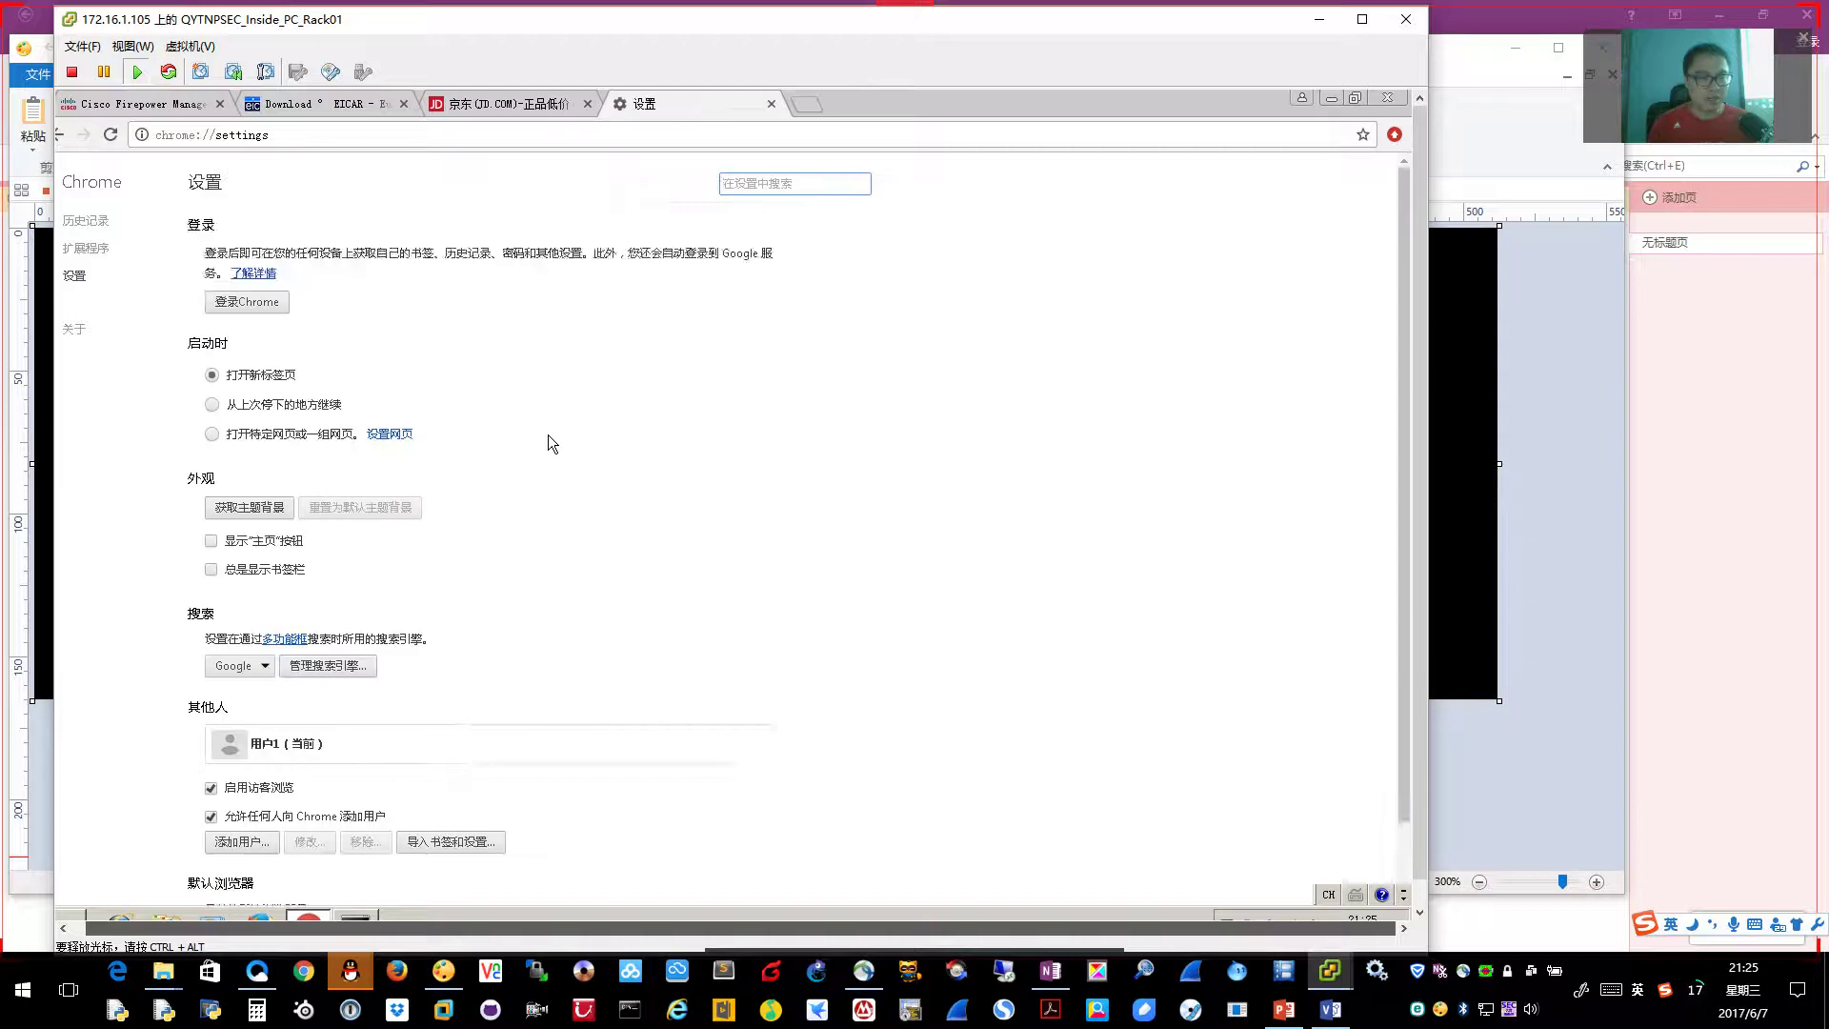
Inspect the LAN proxy wsa.qytang.com on port 3128, then cancel both dialogs without saving
{"action": "left_click", "coordinate": [243, 870]}
{"action": "scroll", "coordinate": [282, 823], "scroll_direction": "down", "scroll_amount": 5}
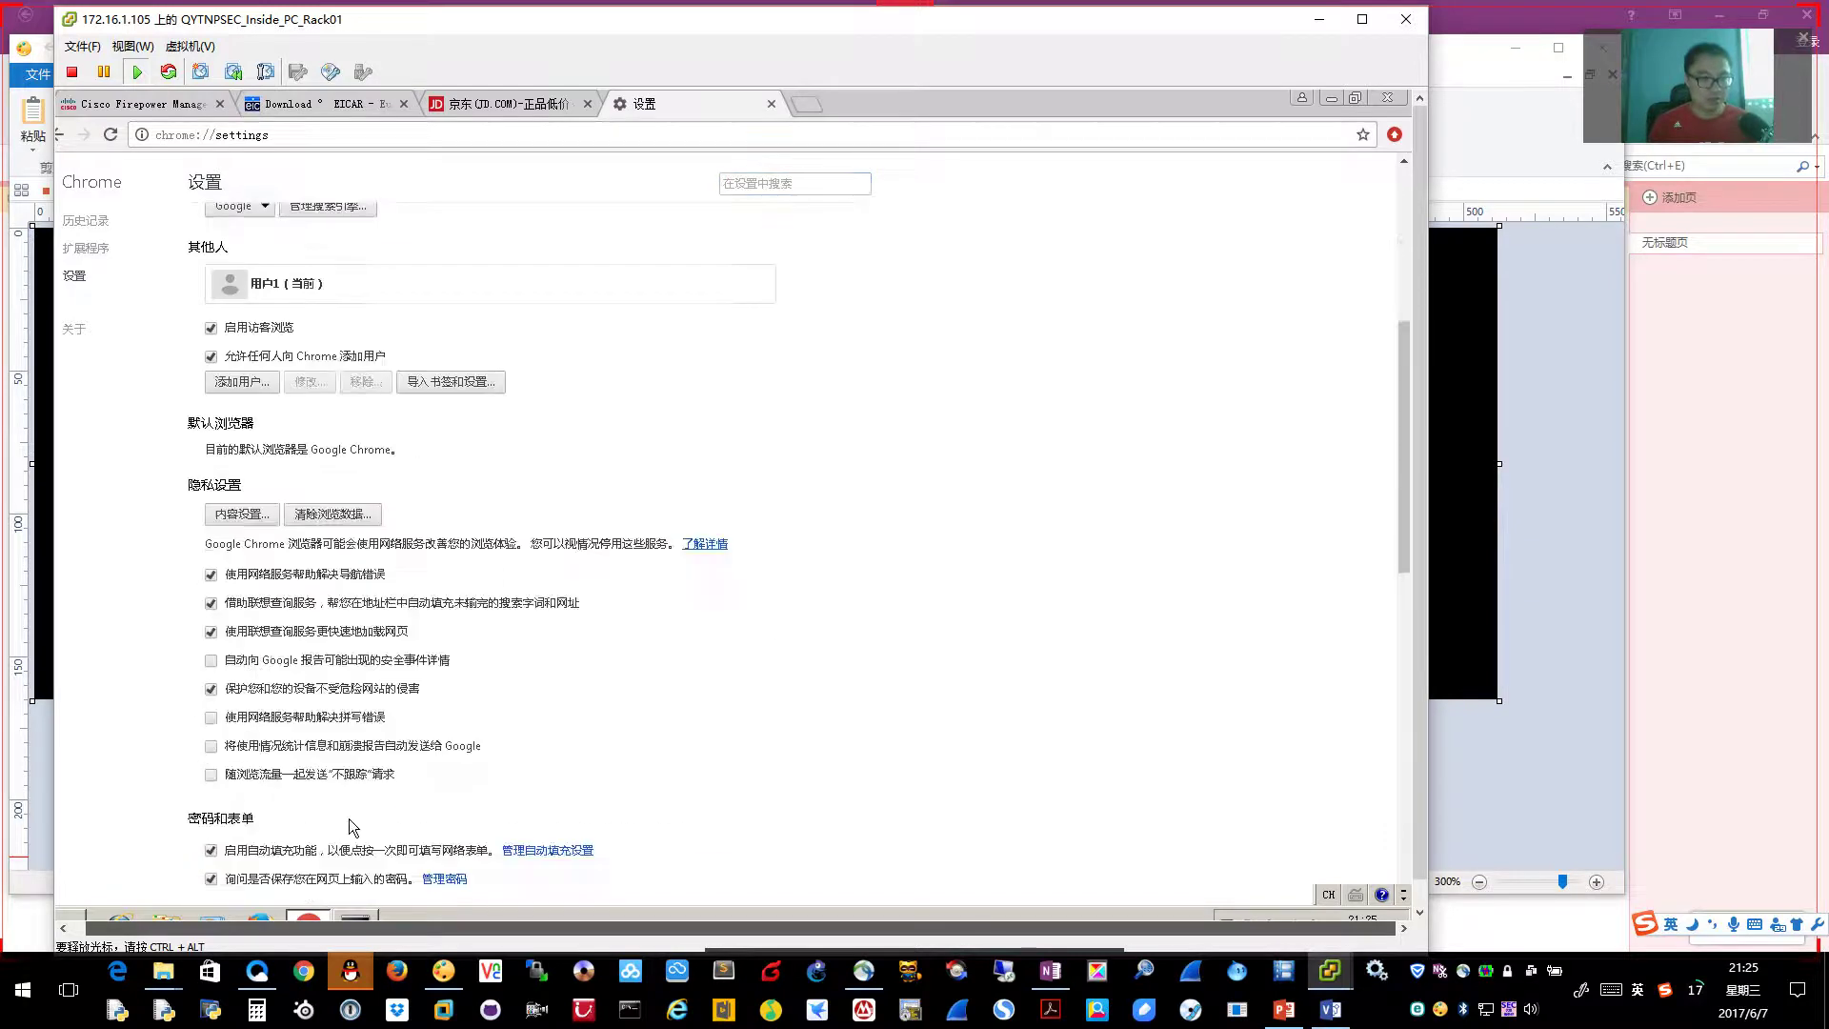
{"action": "scroll", "coordinate": [442, 813], "scroll_direction": "down", "scroll_amount": 3}
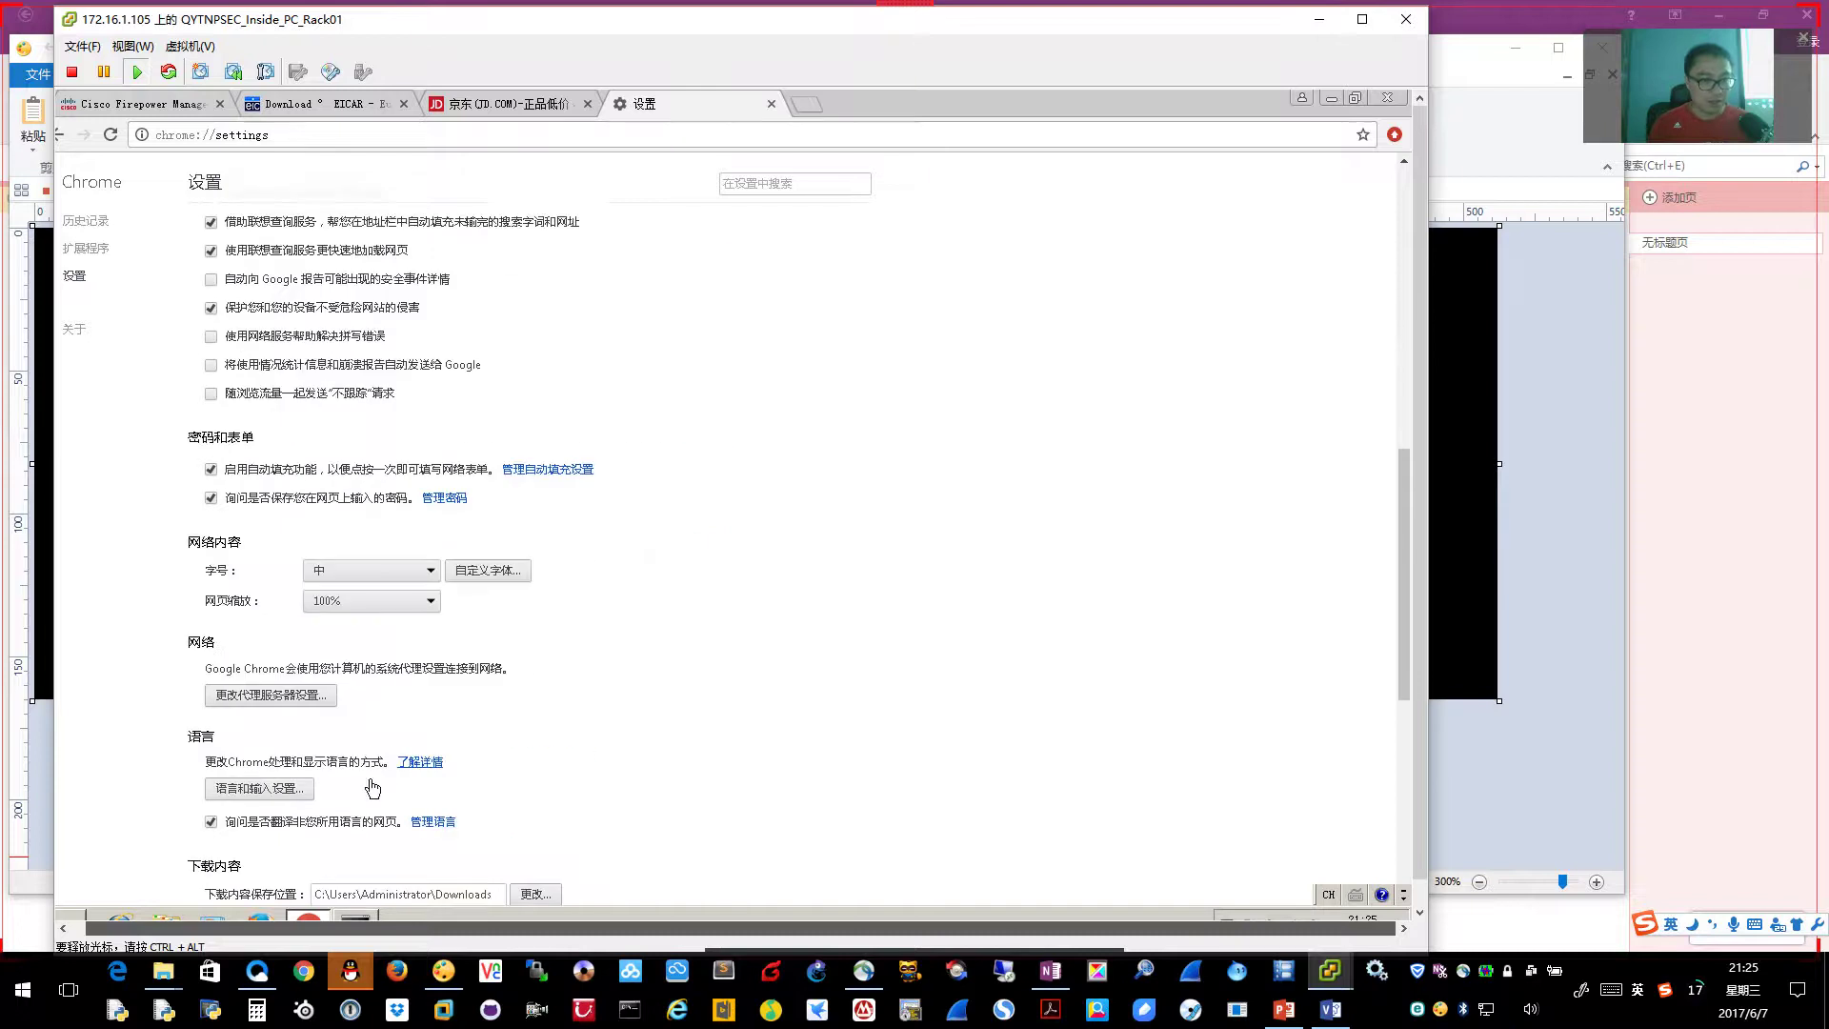
{"action": "left_click", "coordinate": [282, 699]}
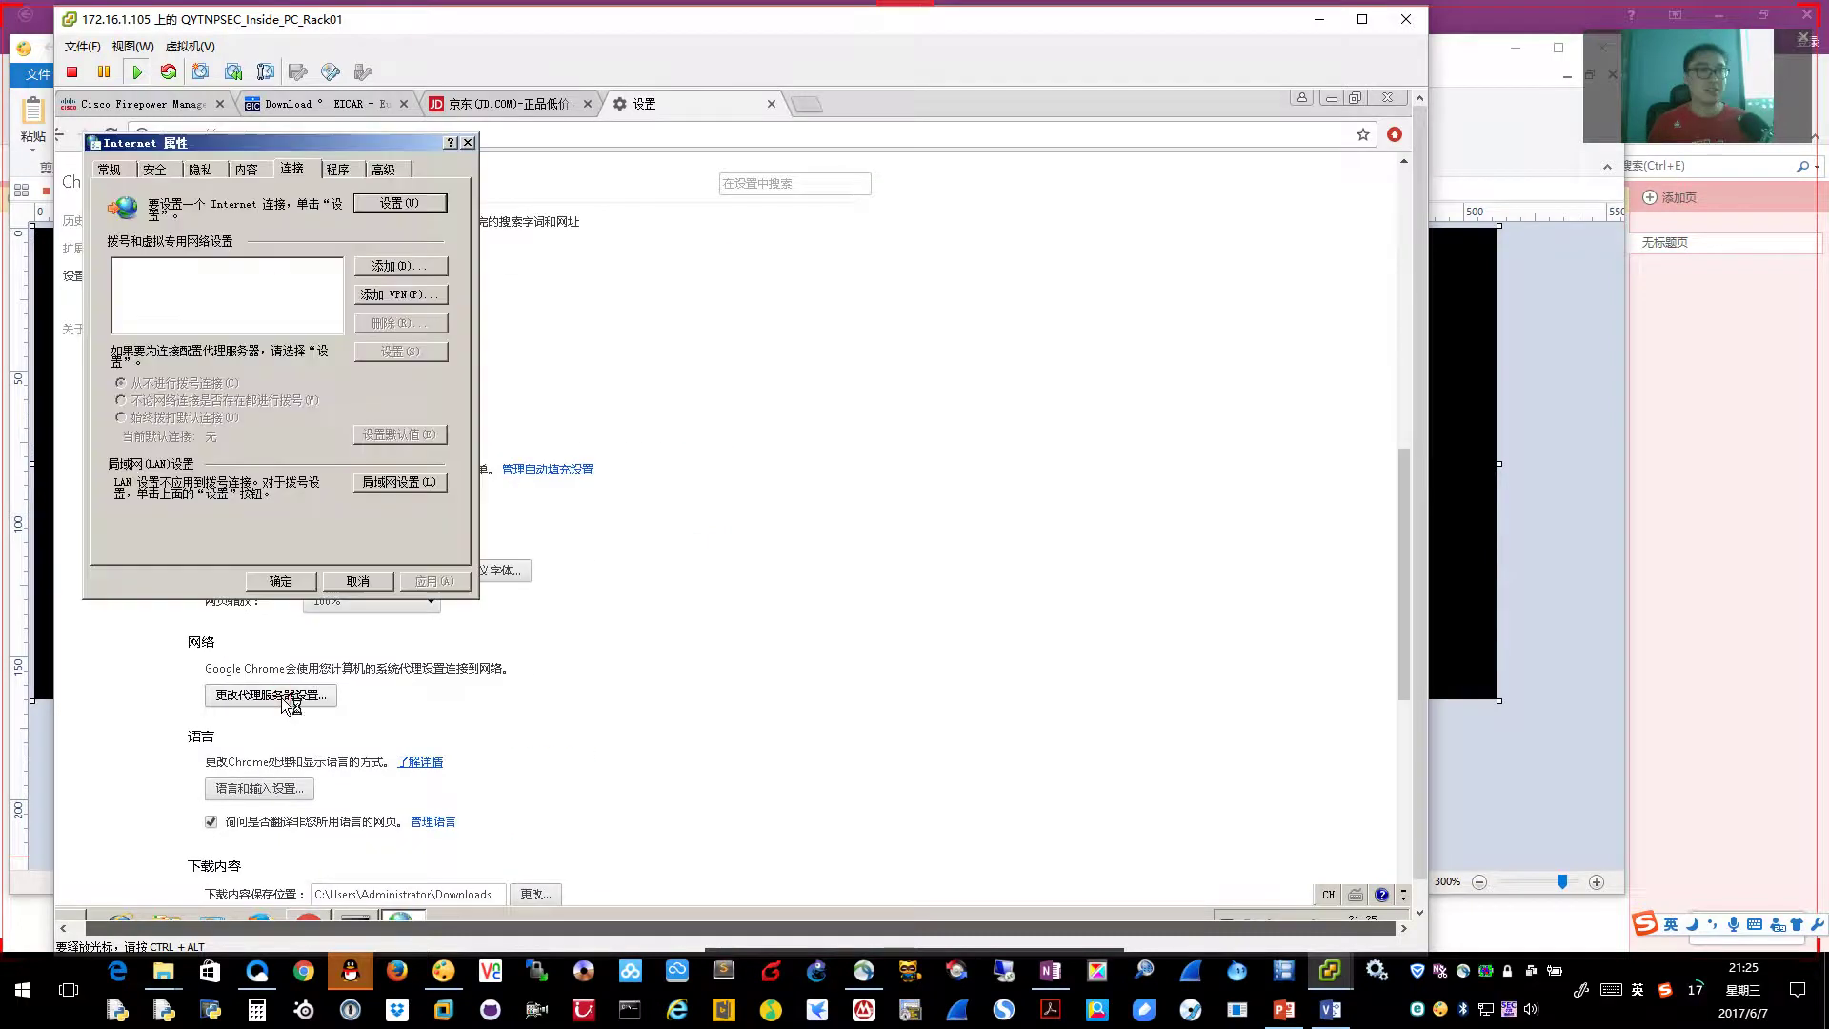
{"action": "left_click", "coordinate": [410, 481]}
{"action": "left_click", "coordinate": [114, 330]}
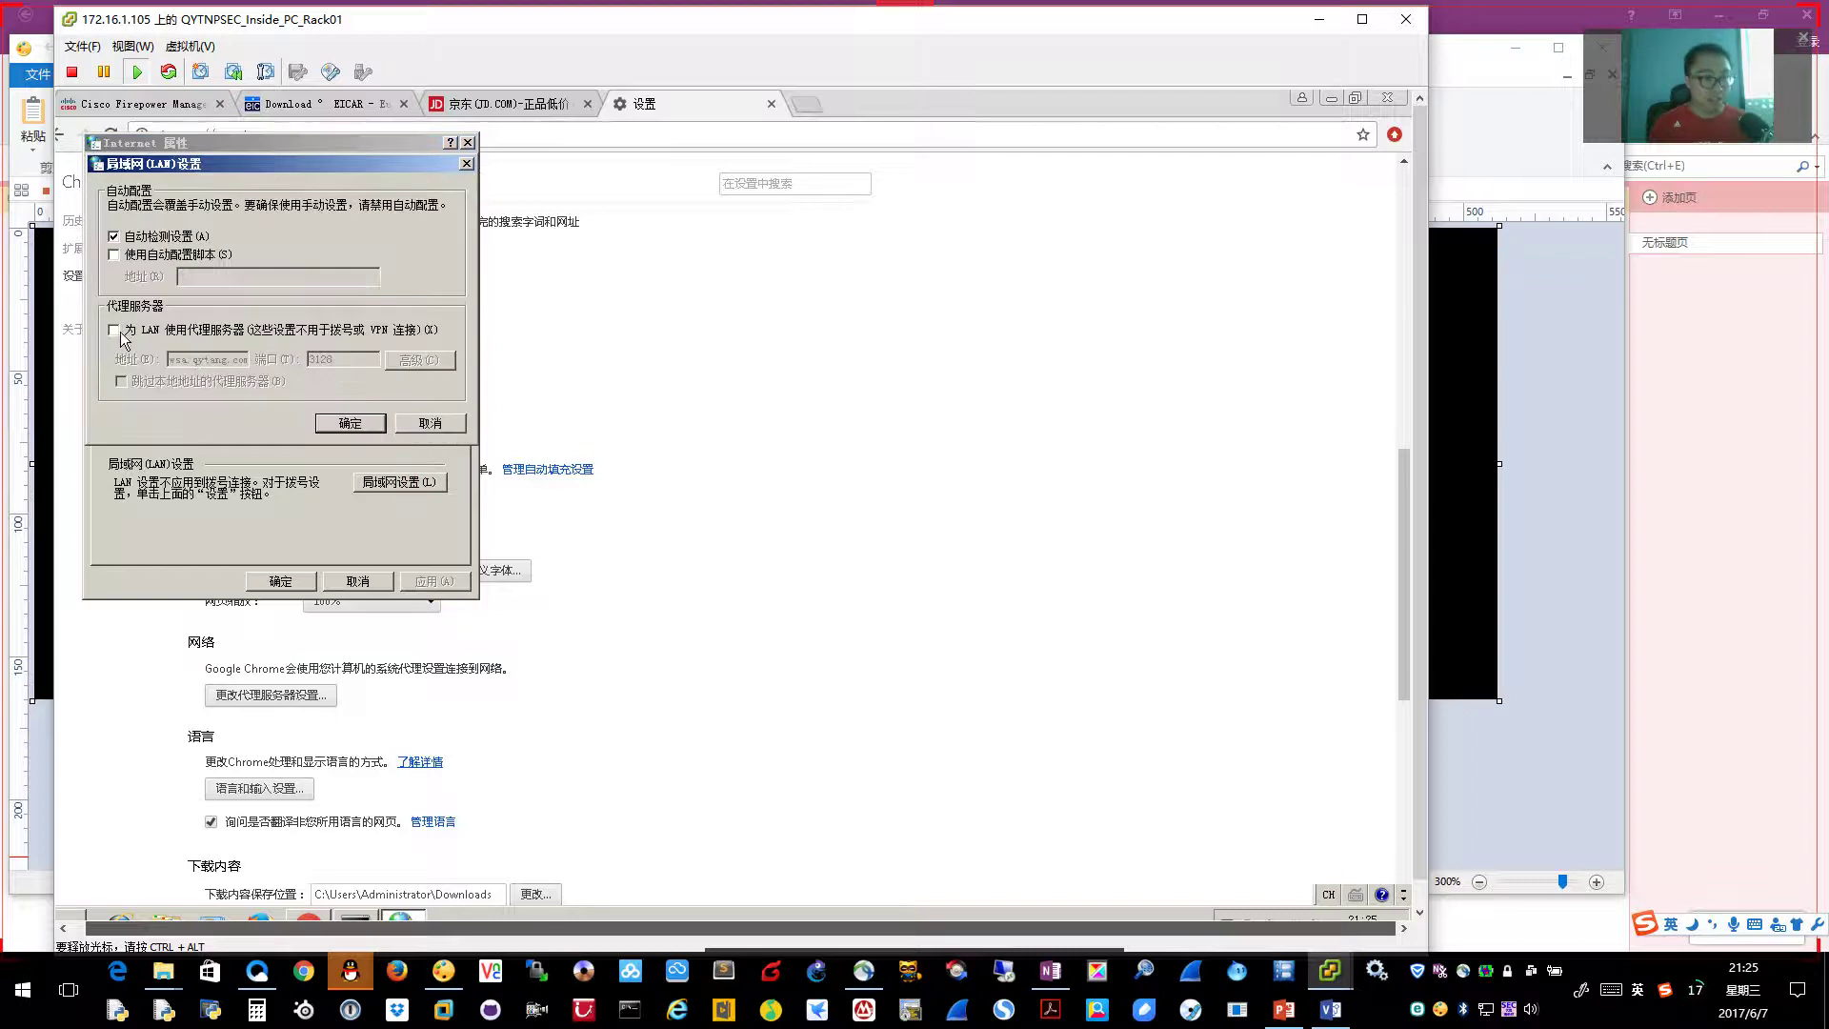
{"action": "left_click", "coordinate": [348, 360]}
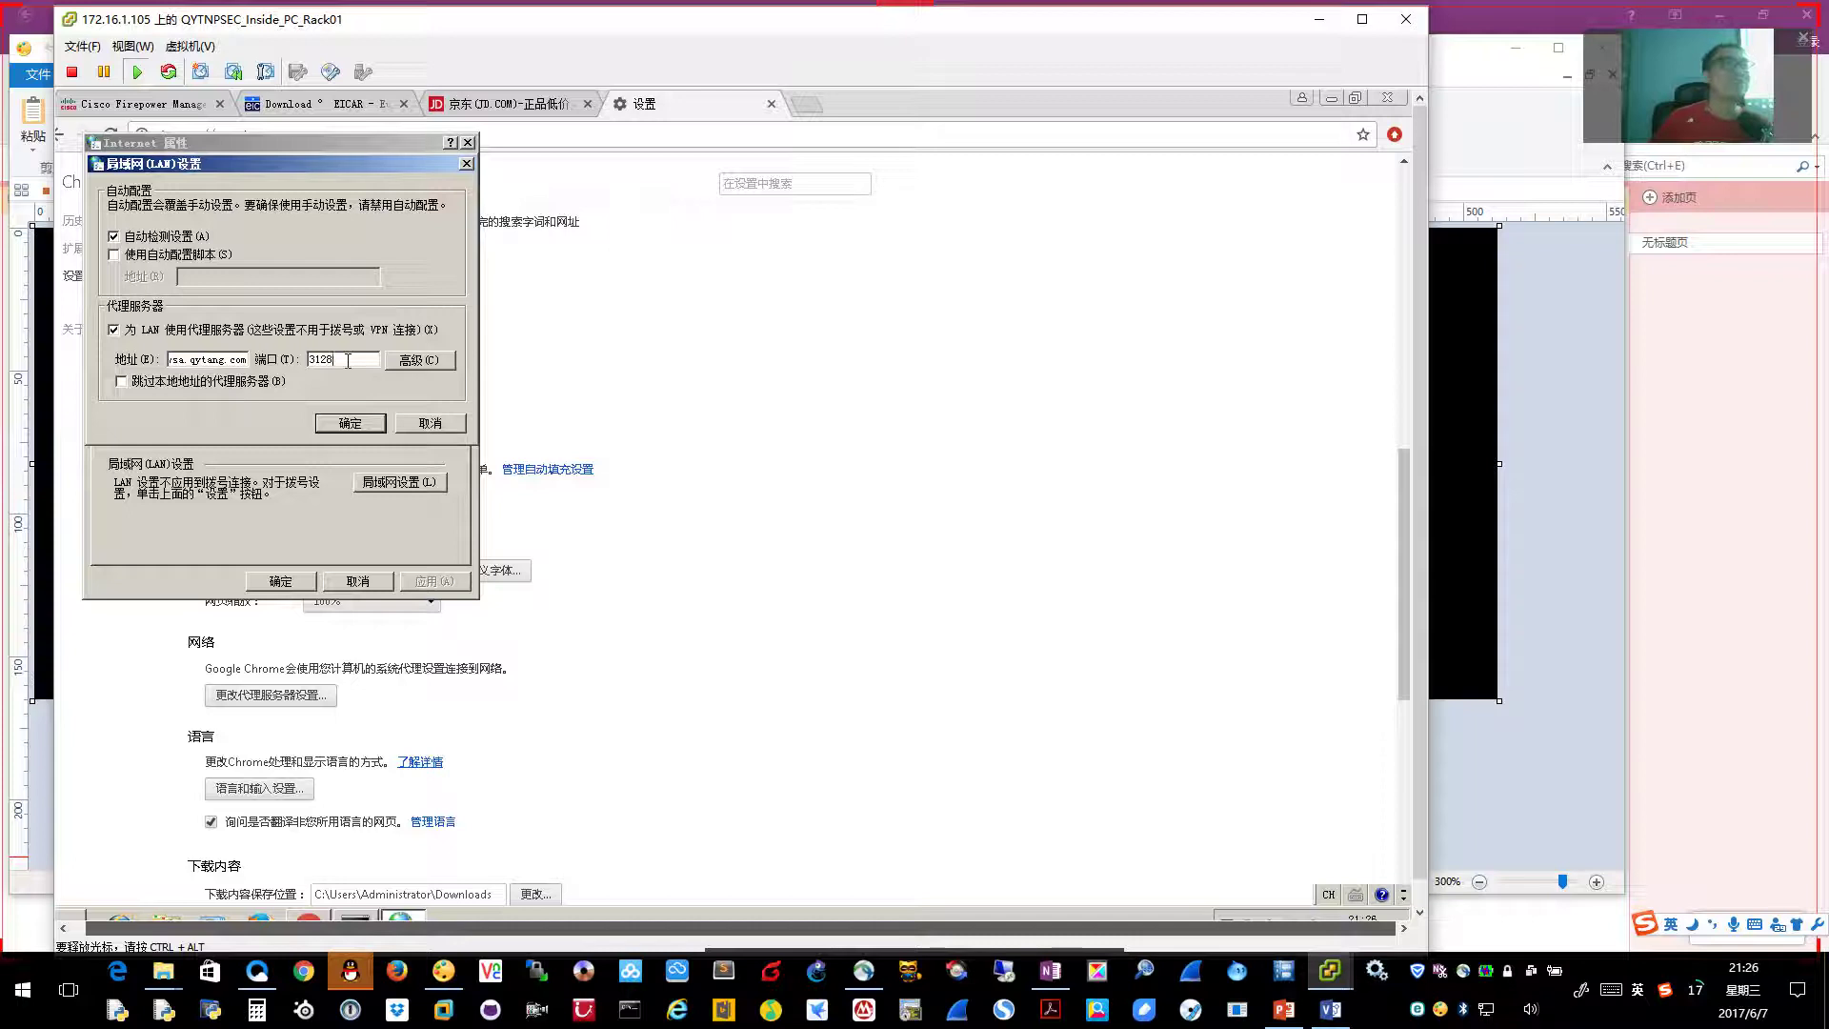
{"action": "left_click", "coordinate": [435, 424]}
{"action": "left_click", "coordinate": [360, 582]}
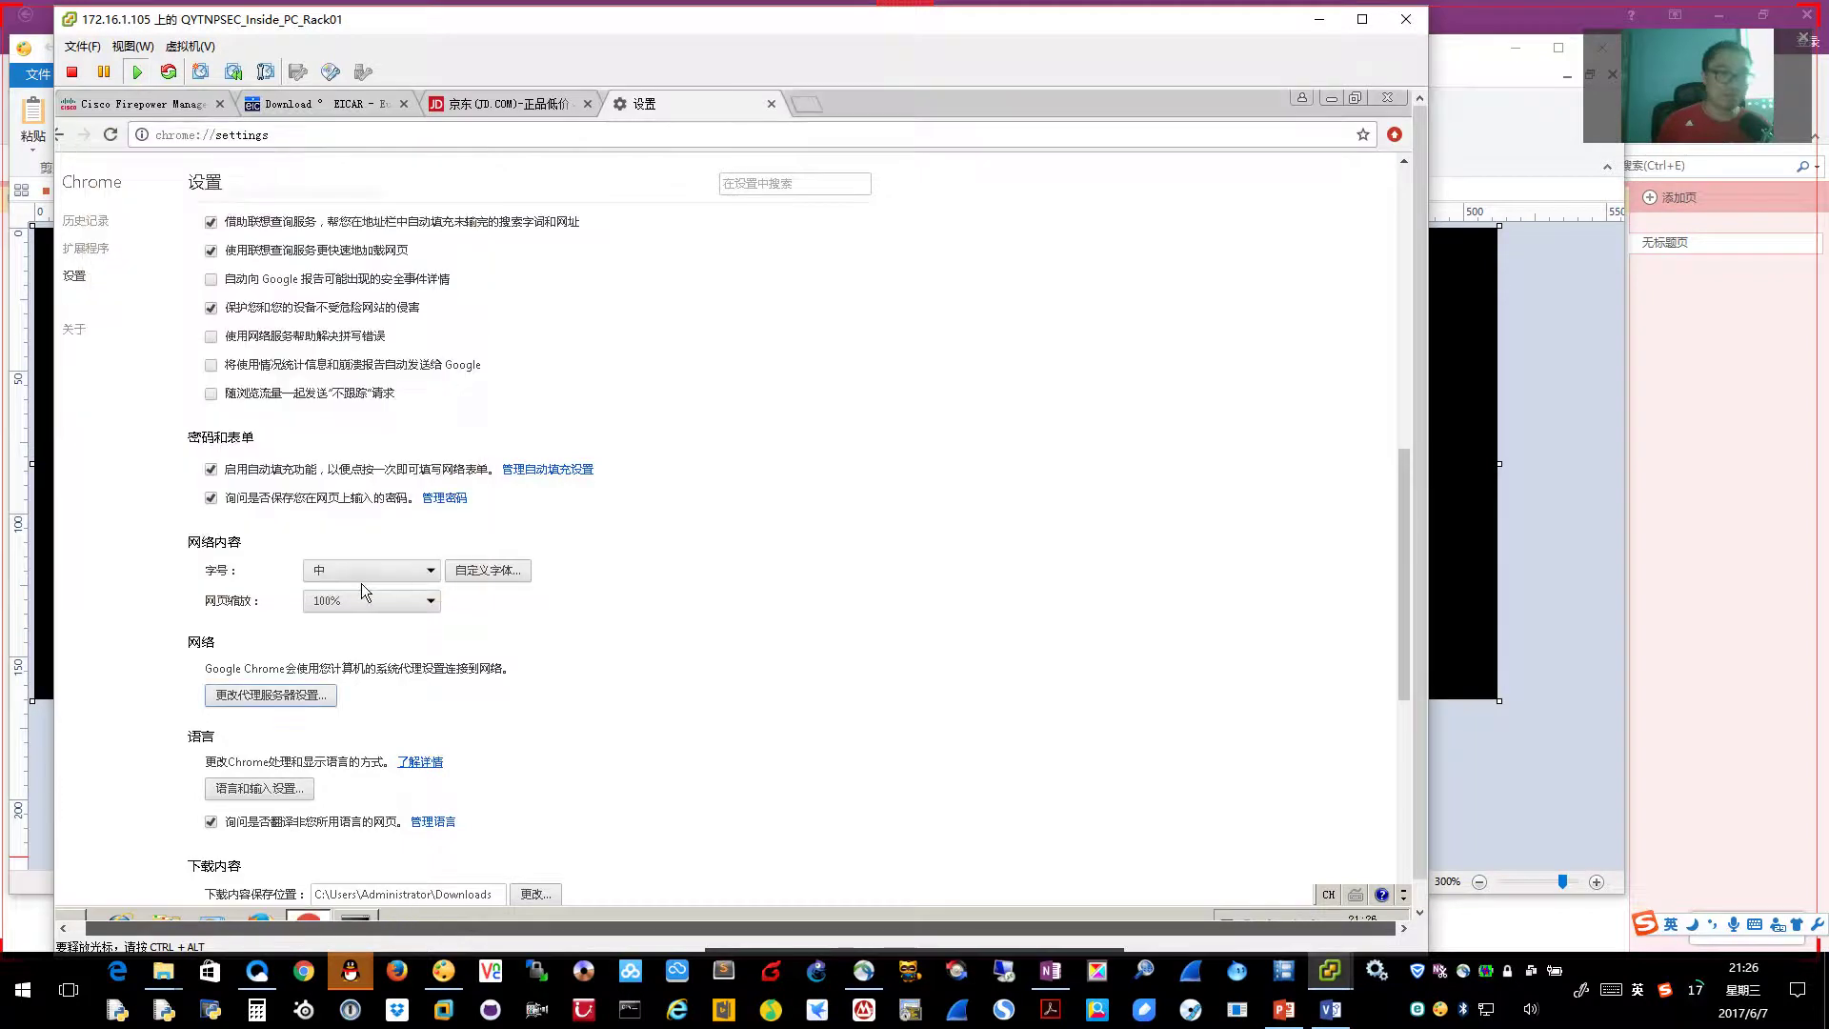
In the OneNote TCP diagram, annotate and underline 'WCCP' below the IE–WSA arrows
{"action": "left_click", "coordinate": [1052, 974]}
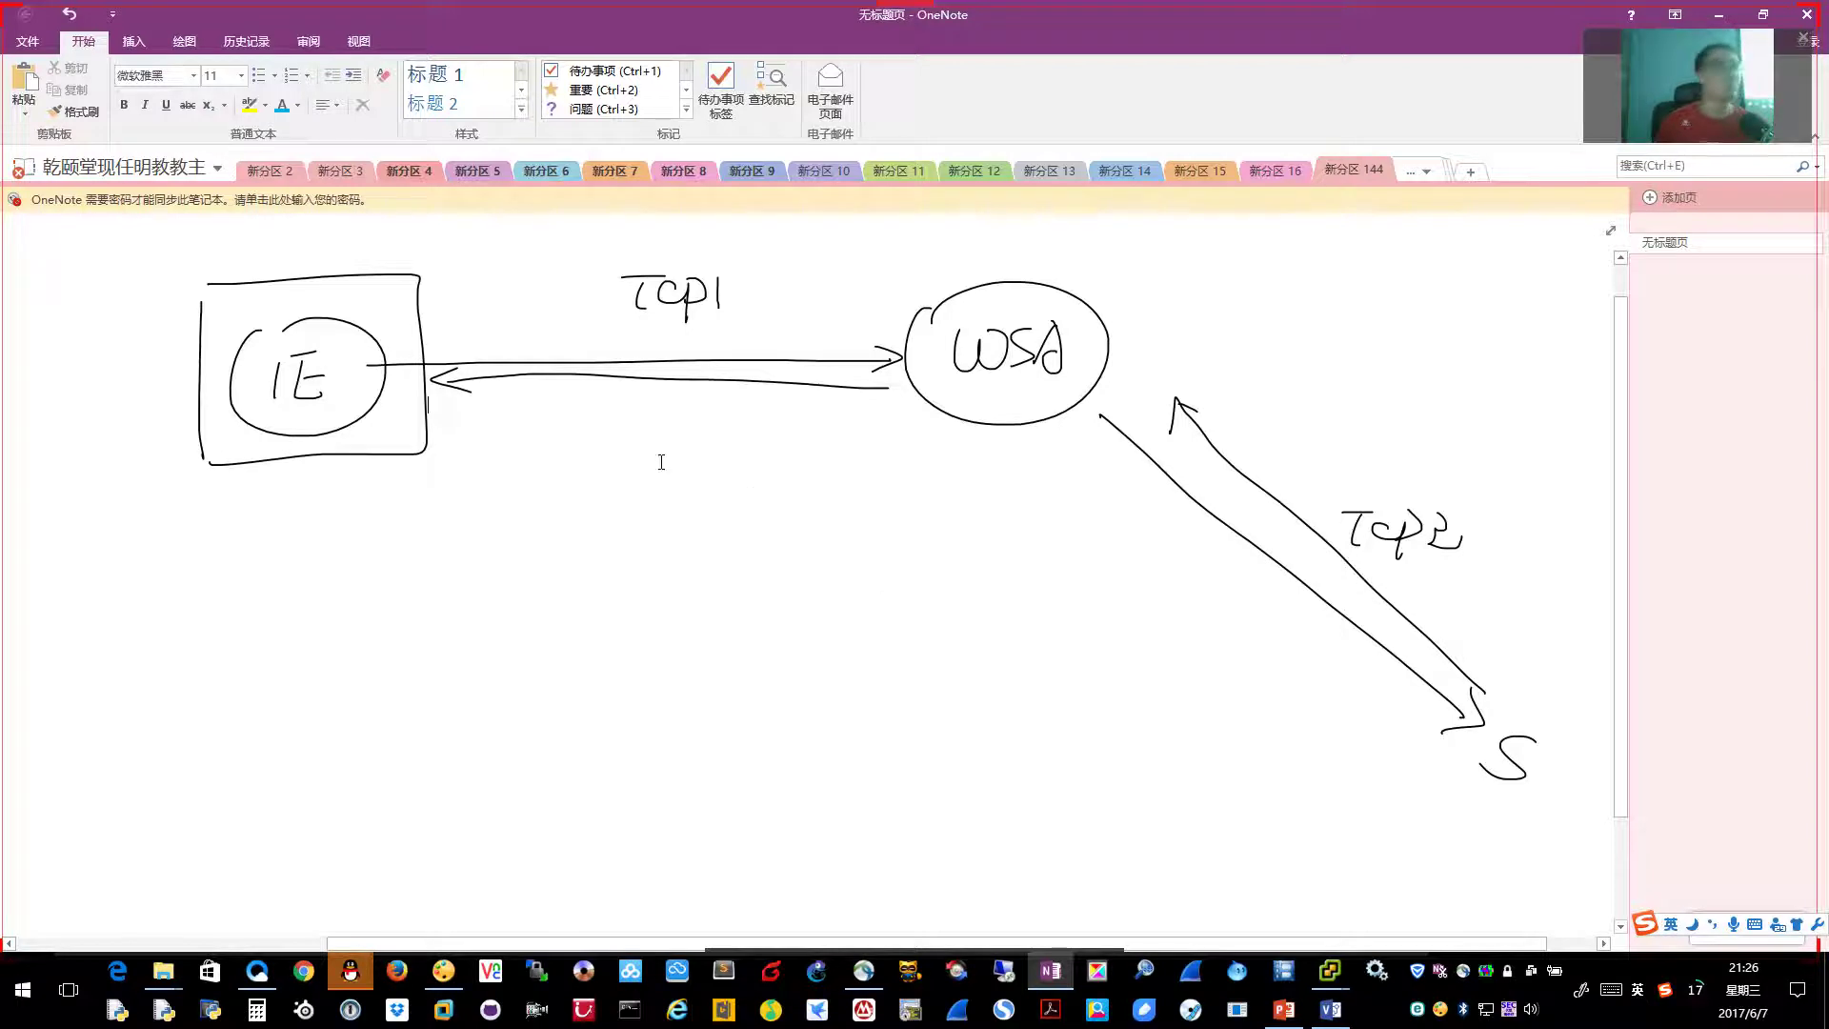
{"action": "key", "text": "ctrl+shift+w"}
{"action": "mouse_move", "coordinate": [566, 467]}
{"action": "left_mouse_down"}
{"action": "mouse_move", "coordinate": [570, 526]}
{"action": "mouse_move", "coordinate": [634, 469]}
{"action": "mouse_move", "coordinate": [658, 475]}
{"action": "mouse_move", "coordinate": [667, 519]}
{"action": "left_mouse_up"}
{"action": "mouse_move", "coordinate": [713, 476]}
{"action": "left_mouse_down"}
{"action": "mouse_move", "coordinate": [694, 491]}
{"action": "mouse_move", "coordinate": [716, 507]}
{"action": "left_mouse_up"}
{"action": "left_click_drag", "start_coordinate": [753, 455], "coordinate": [759, 531]}
{"action": "left_click_drag", "start_coordinate": [753, 465], "coordinate": [761, 500]}
{"action": "left_click_drag", "start_coordinate": [553, 540], "coordinate": [842, 534]}
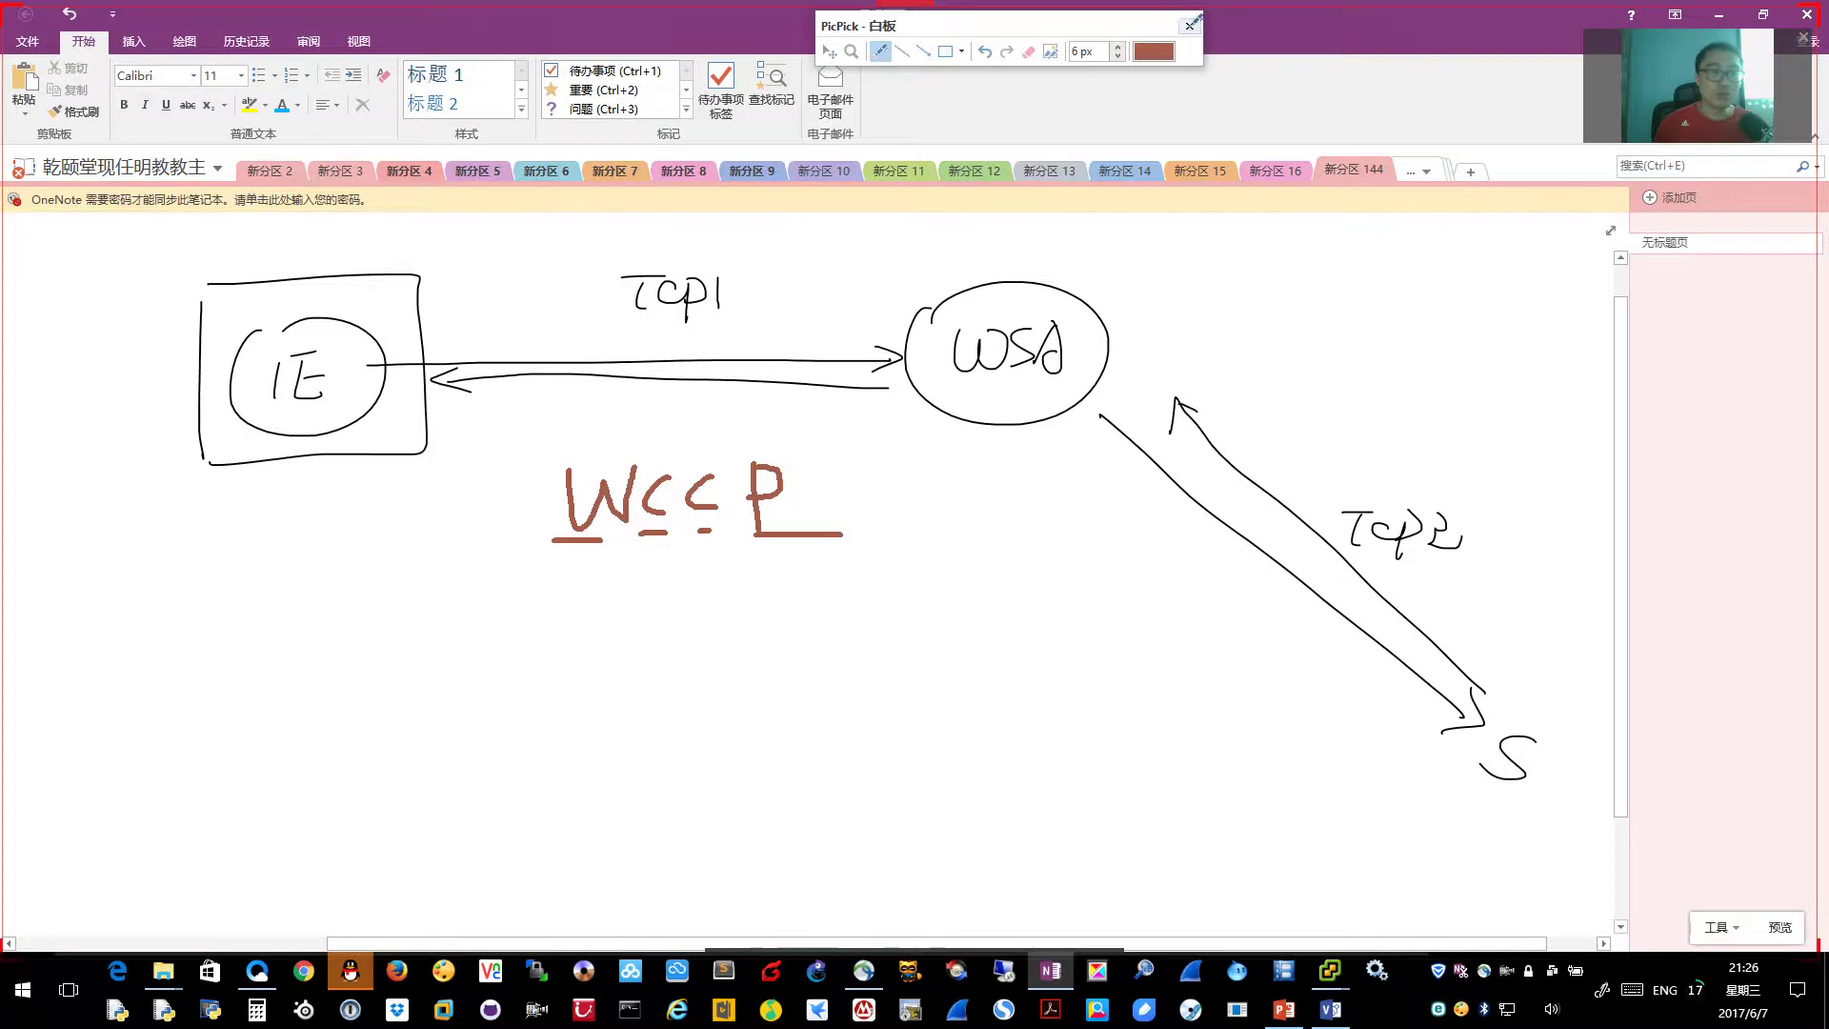
{"action": "left_click", "coordinate": [1188, 26]}
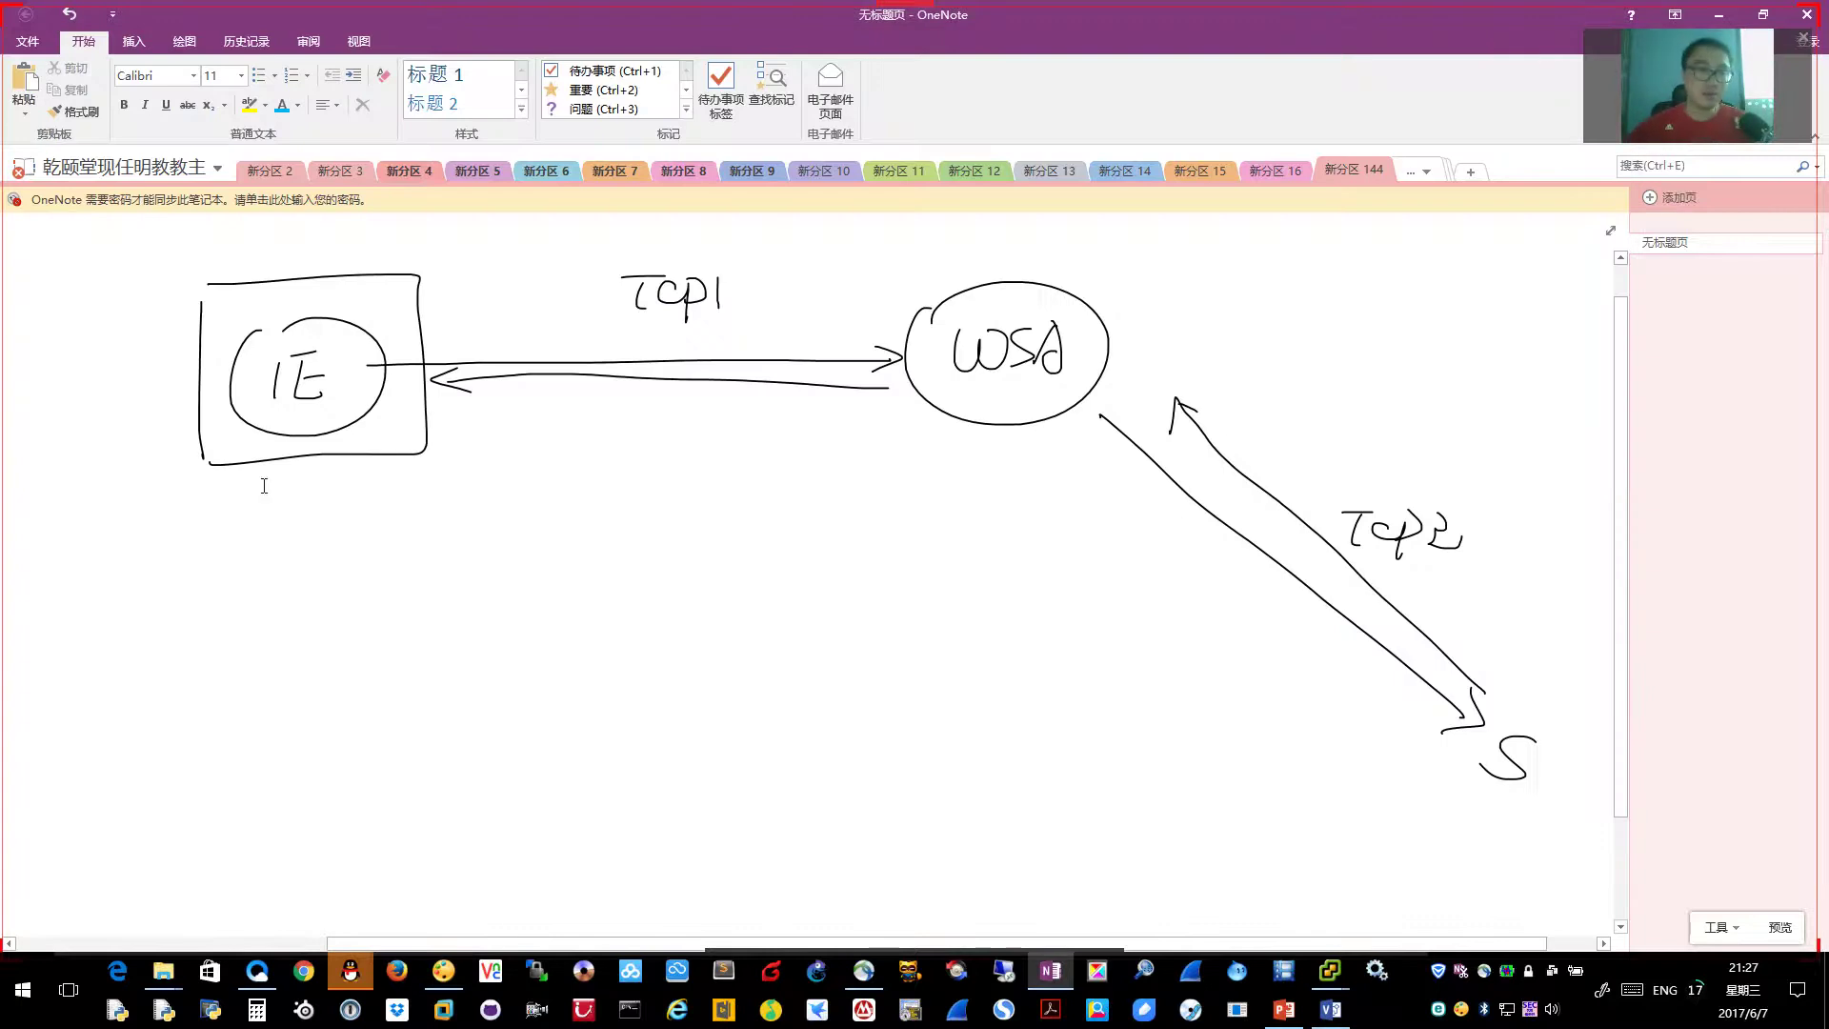
Sketch a new flow below: PC, a circled FW and server S, joined by a line
{"action": "left_click_drag", "start_coordinate": [245, 692], "coordinate": [239, 771]}
{"action": "mouse_move", "coordinate": [236, 699]}
{"action": "left_mouse_down"}
{"action": "mouse_move", "coordinate": [269, 702]}
{"action": "mouse_move", "coordinate": [240, 739]}
{"action": "mouse_move", "coordinate": [331, 743]}
{"action": "left_mouse_up"}
{"action": "mouse_move", "coordinate": [646, 693]}
{"action": "left_mouse_down"}
{"action": "mouse_move", "coordinate": [766, 714]}
{"action": "mouse_move", "coordinate": [655, 680]}
{"action": "left_mouse_up"}
{"action": "left_click_drag", "start_coordinate": [698, 693], "coordinate": [674, 701]}
{"action": "mouse_move", "coordinate": [675, 748]}
{"action": "left_mouse_down"}
{"action": "mouse_move", "coordinate": [675, 700]}
{"action": "mouse_move", "coordinate": [697, 714]}
{"action": "left_mouse_up"}
{"action": "mouse_move", "coordinate": [711, 703]}
{"action": "left_mouse_down"}
{"action": "mouse_move", "coordinate": [724, 735]}
{"action": "mouse_move", "coordinate": [751, 703]}
{"action": "left_mouse_up"}
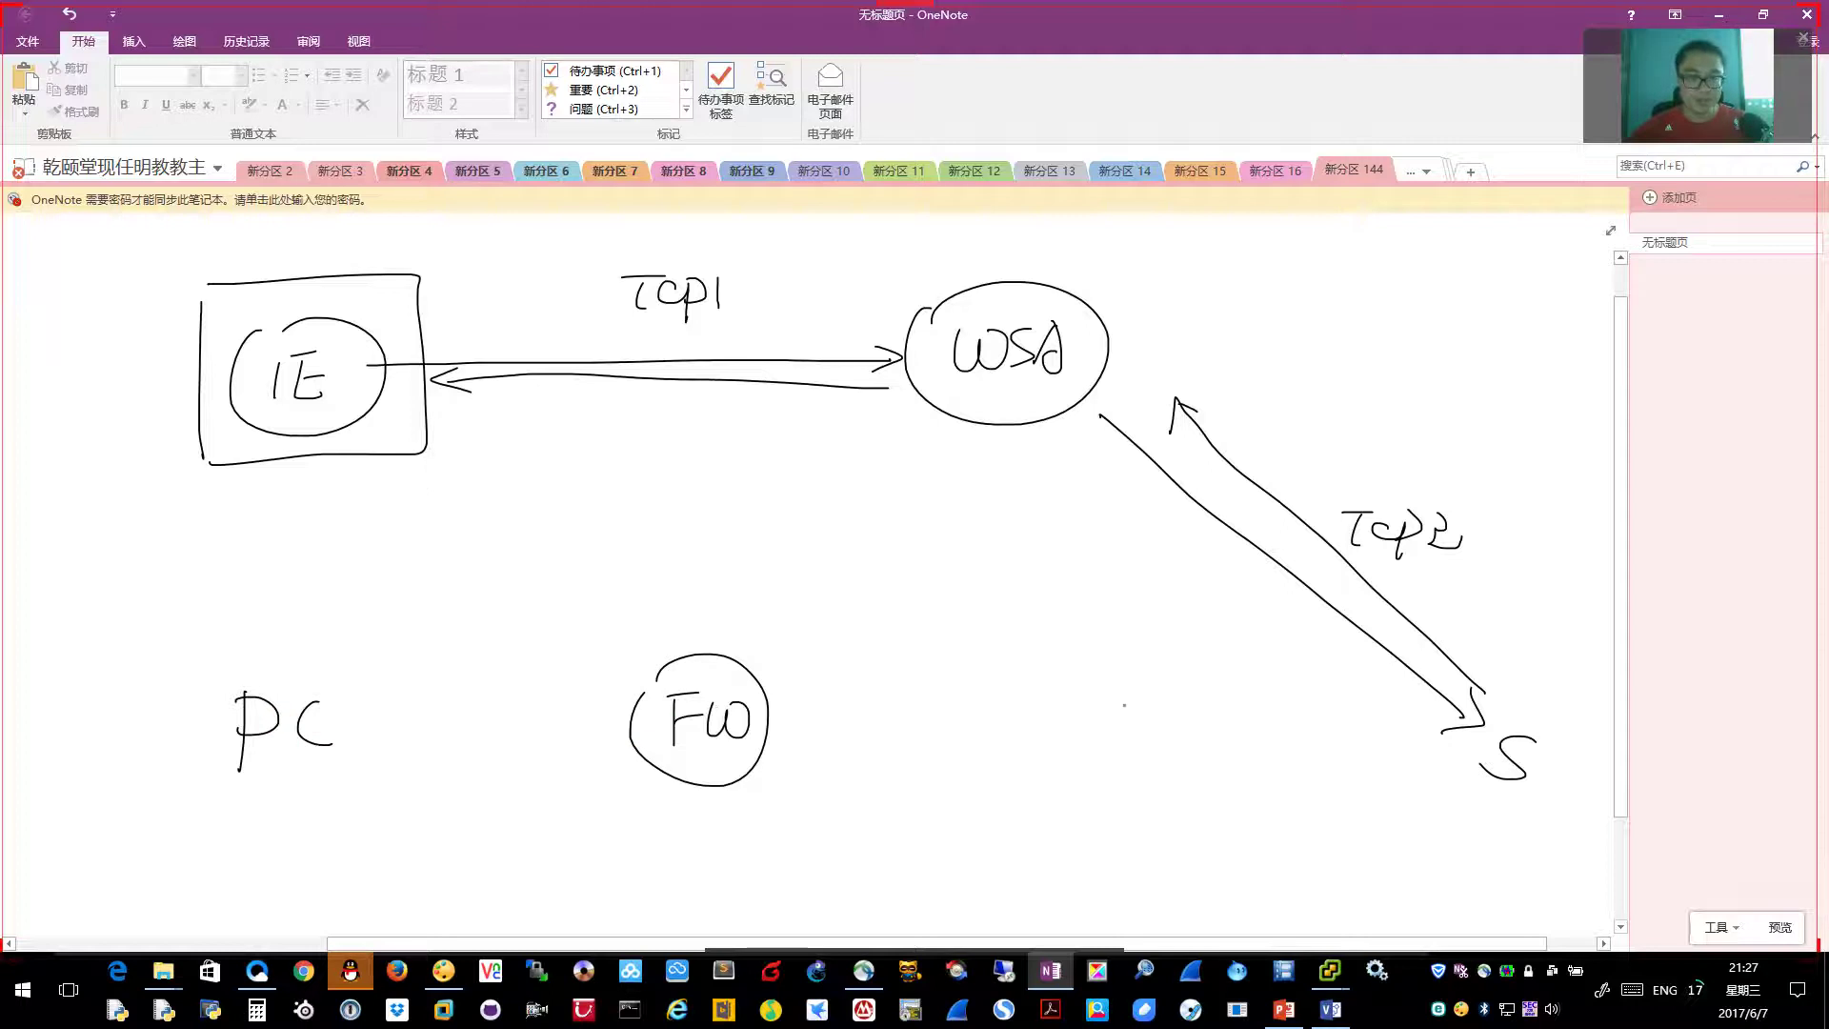
{"action": "left_click_drag", "start_coordinate": [1215, 684], "coordinate": [1178, 741]}
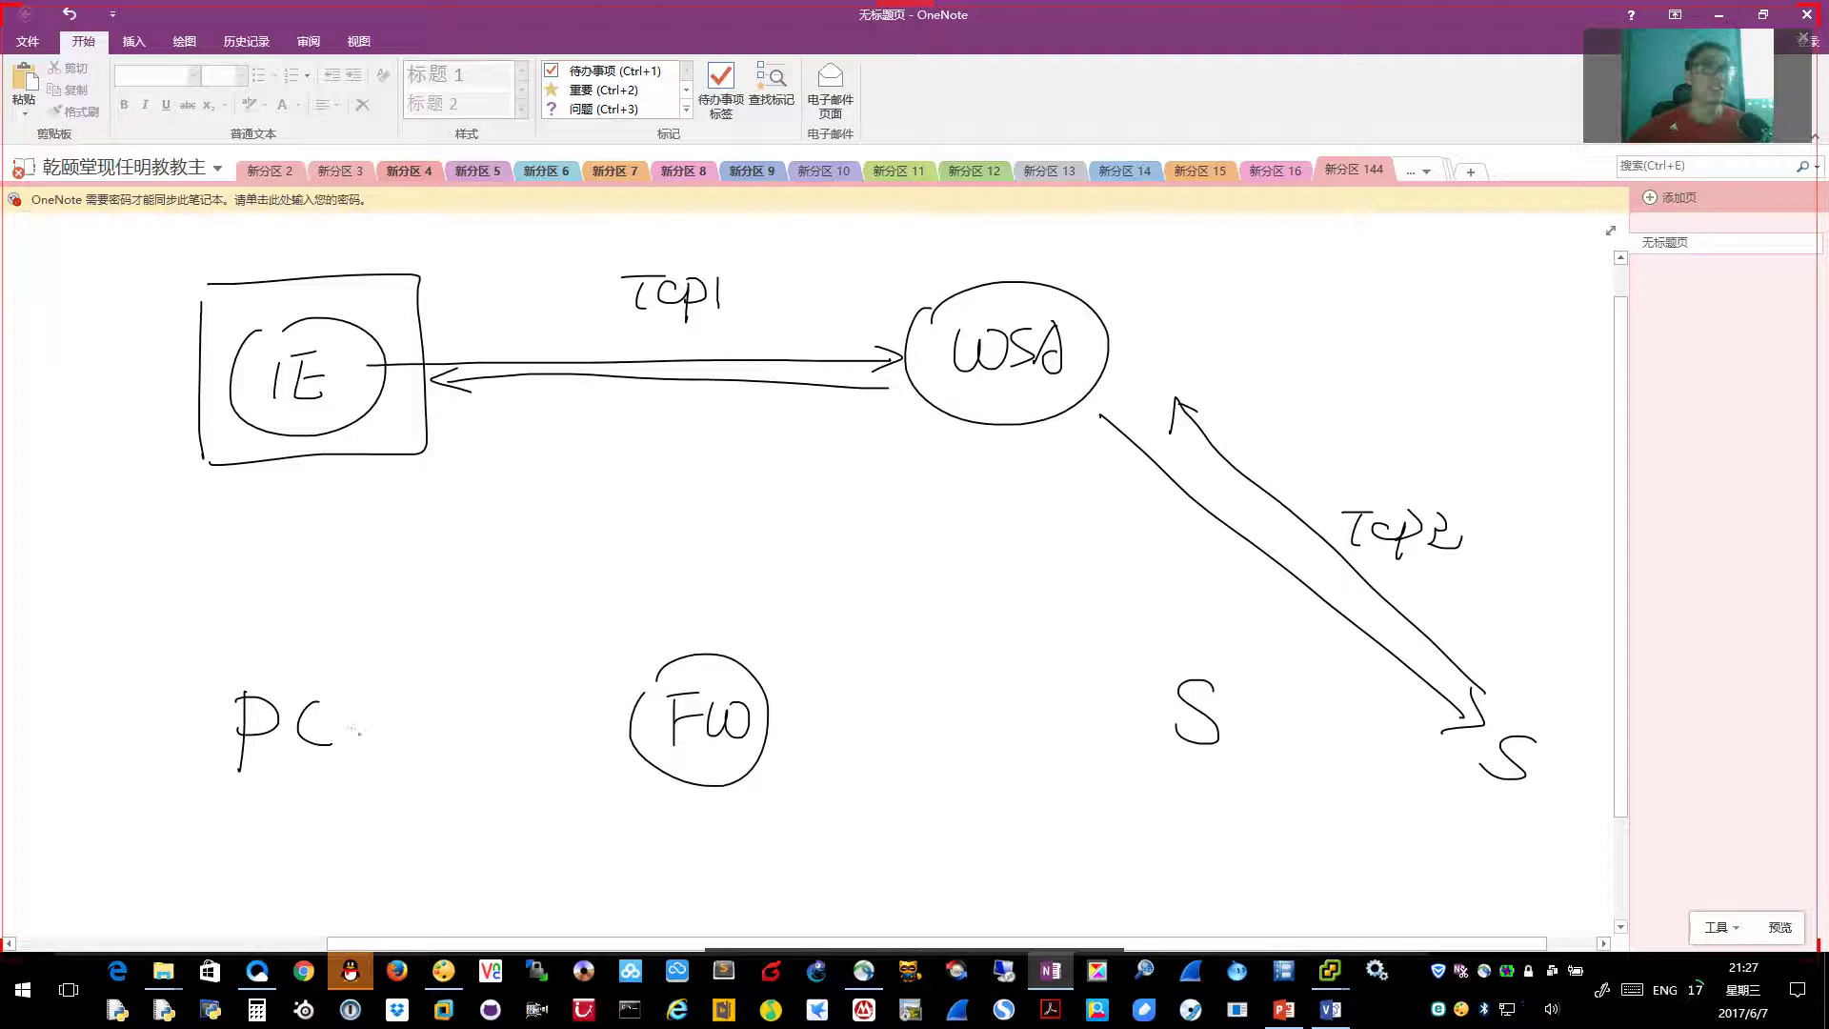
{"action": "left_click_drag", "start_coordinate": [354, 720], "coordinate": [798, 722]}
{"action": "mouse_move", "coordinate": [910, 722]}
{"action": "left_mouse_down"}
{"action": "mouse_move", "coordinate": [1154, 724]}
{"action": "mouse_move", "coordinate": [1132, 736]}
{"action": "left_mouse_up"}
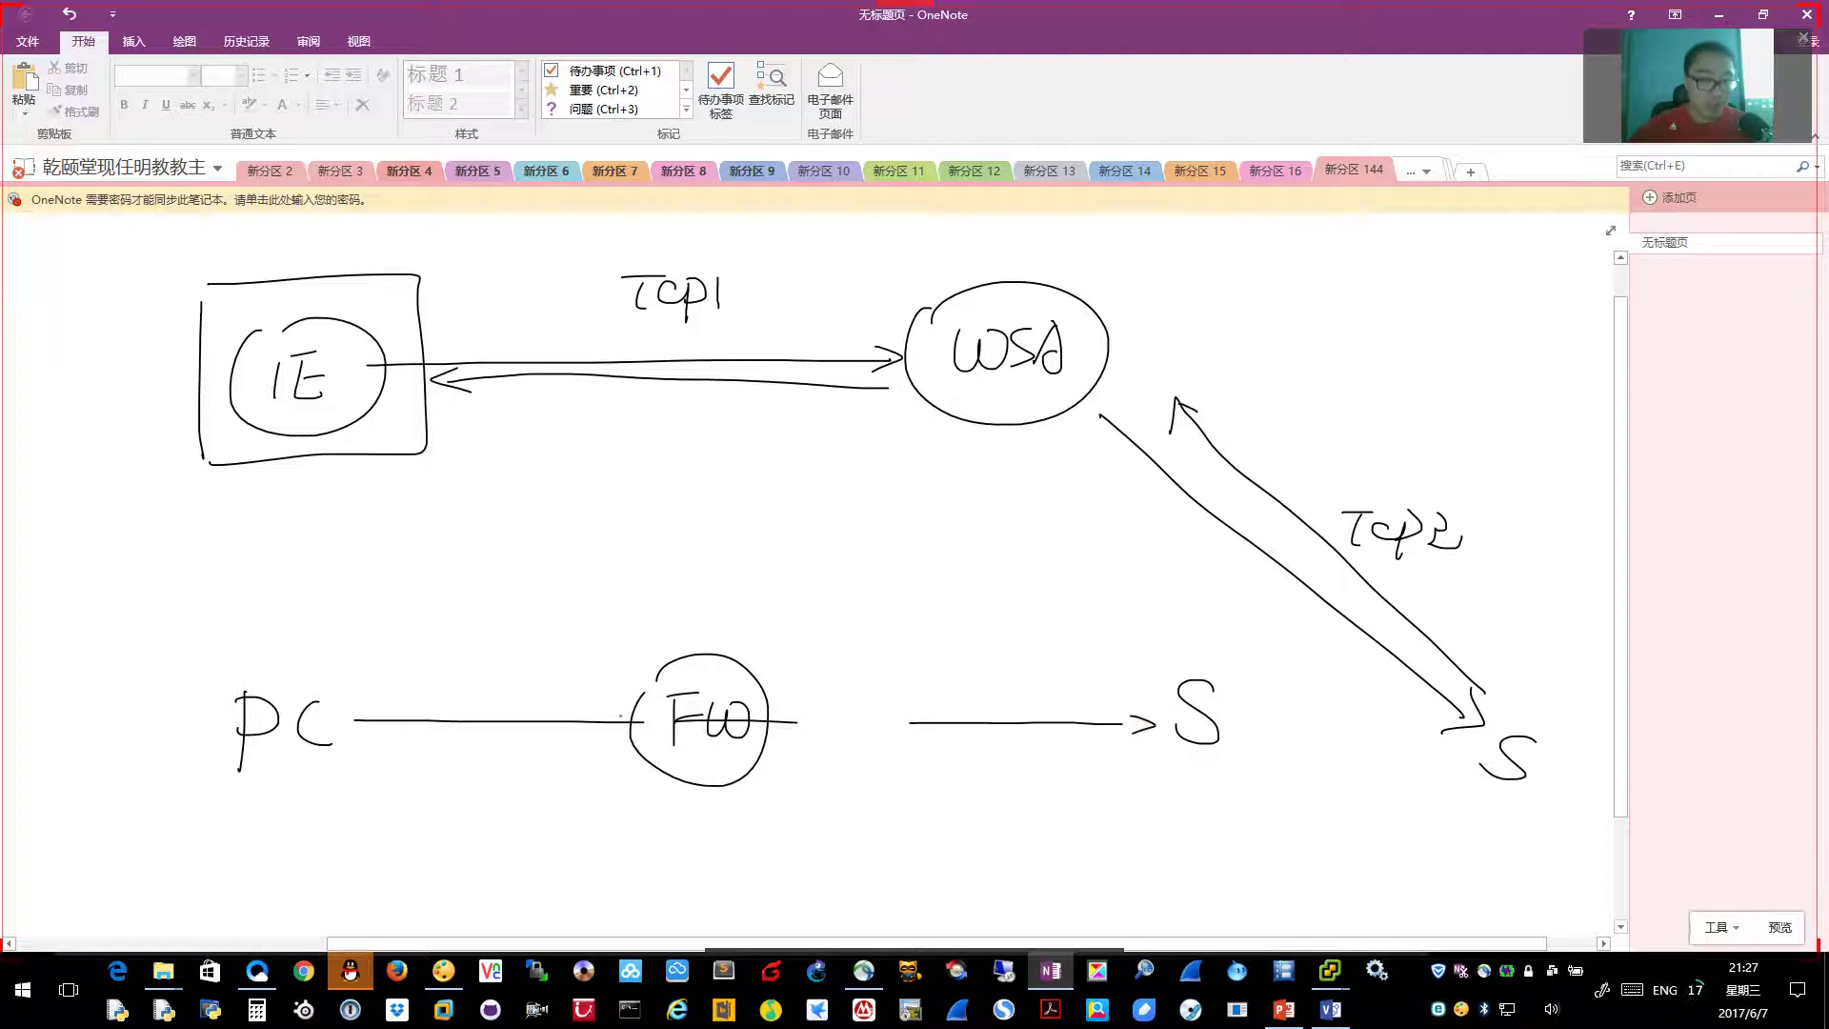
Label the firewall link 'wccp' and draw an arrow from FW up to a second WSA
{"action": "left_click_drag", "start_coordinate": [621, 712], "coordinate": [631, 707]}
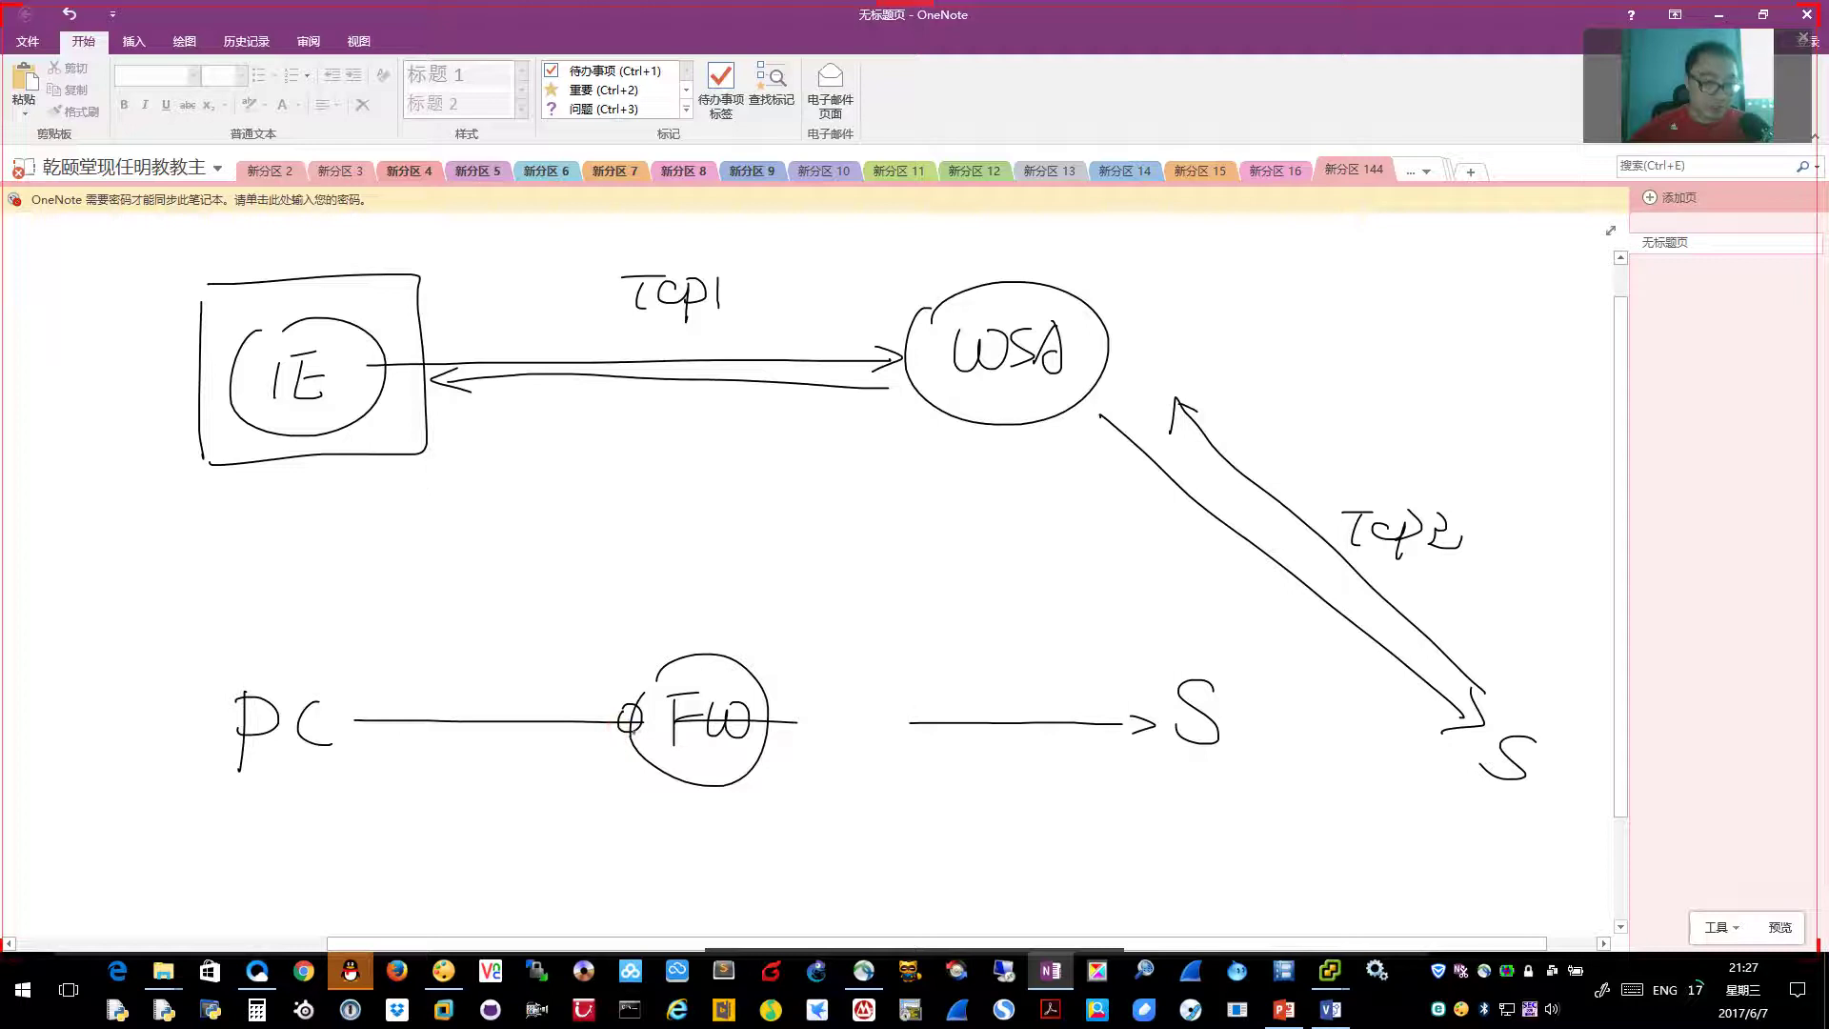
{"action": "mouse_move", "coordinate": [562, 651]}
{"action": "left_mouse_down"}
{"action": "mouse_move", "coordinate": [625, 641]}
{"action": "mouse_move", "coordinate": [659, 692]}
{"action": "left_mouse_up"}
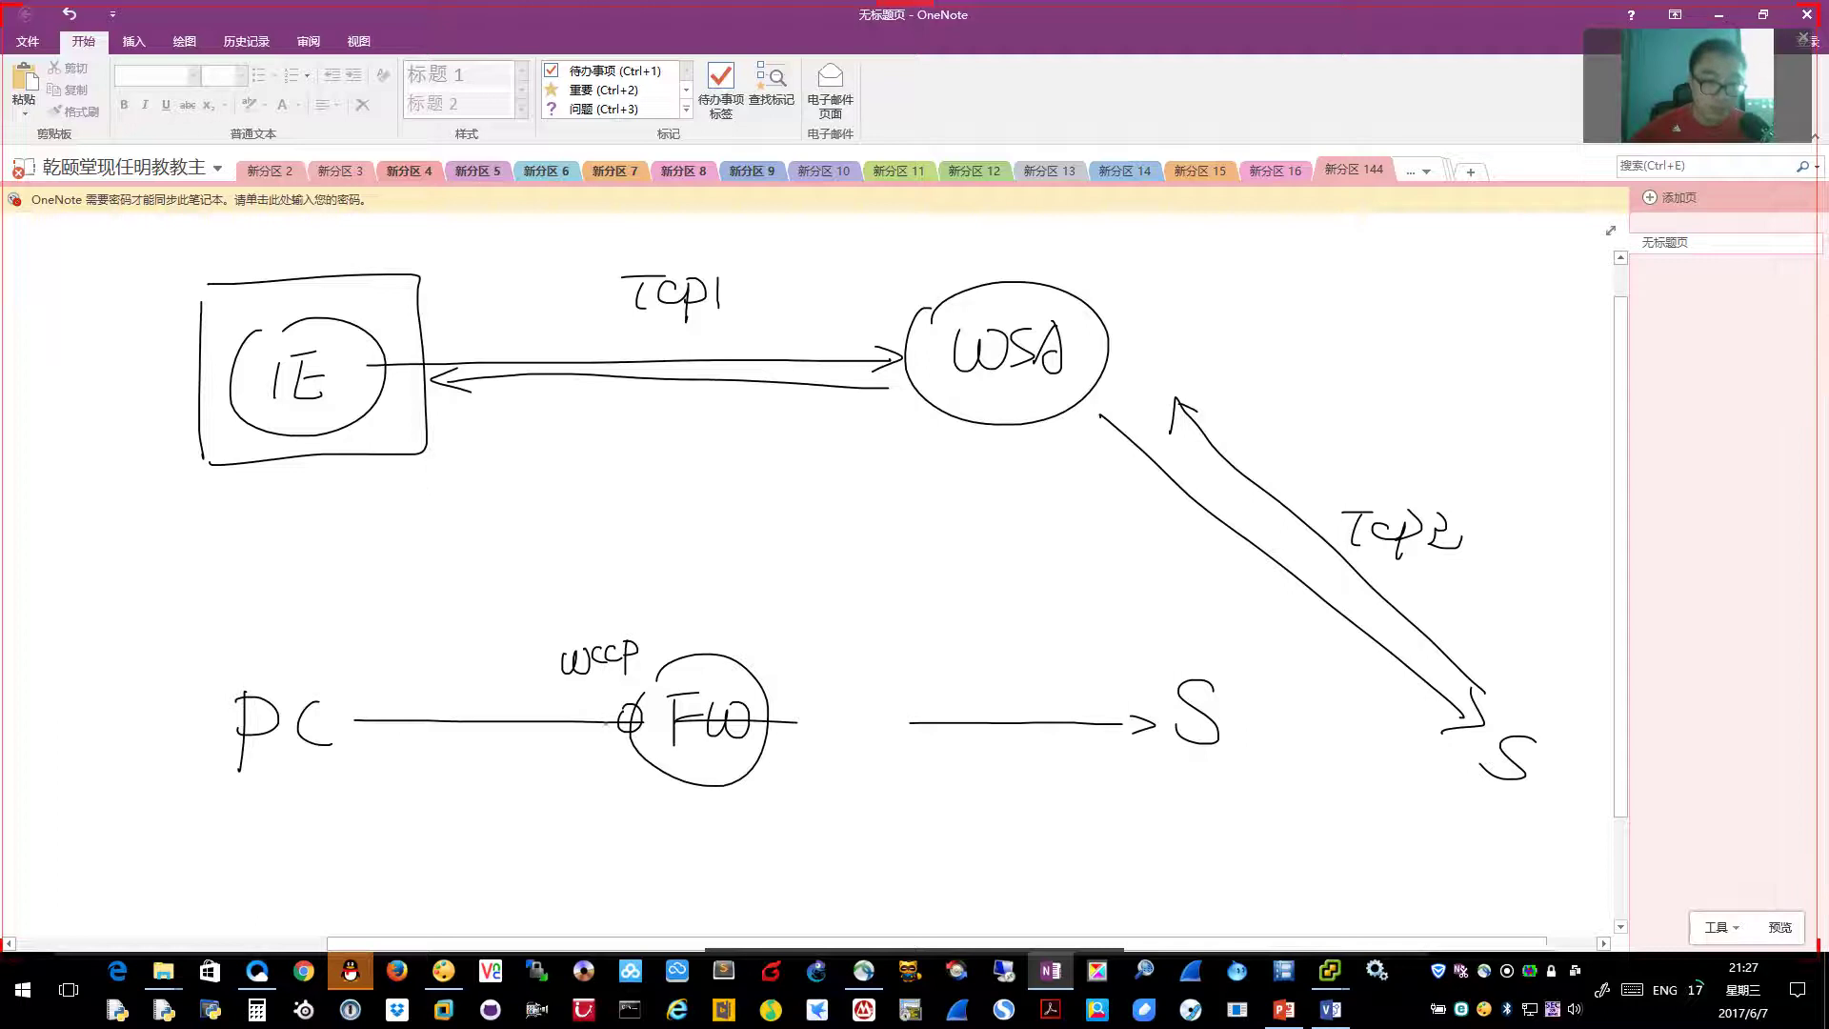
{"action": "mouse_move", "coordinate": [633, 729]}
{"action": "left_mouse_down"}
{"action": "mouse_move", "coordinate": [679, 551]}
{"action": "mouse_move", "coordinate": [699, 543]}
{"action": "mouse_move", "coordinate": [667, 452]}
{"action": "mouse_move", "coordinate": [721, 509]}
{"action": "mouse_move", "coordinate": [750, 484]}
{"action": "mouse_move", "coordinate": [739, 500]}
{"action": "left_mouse_up"}
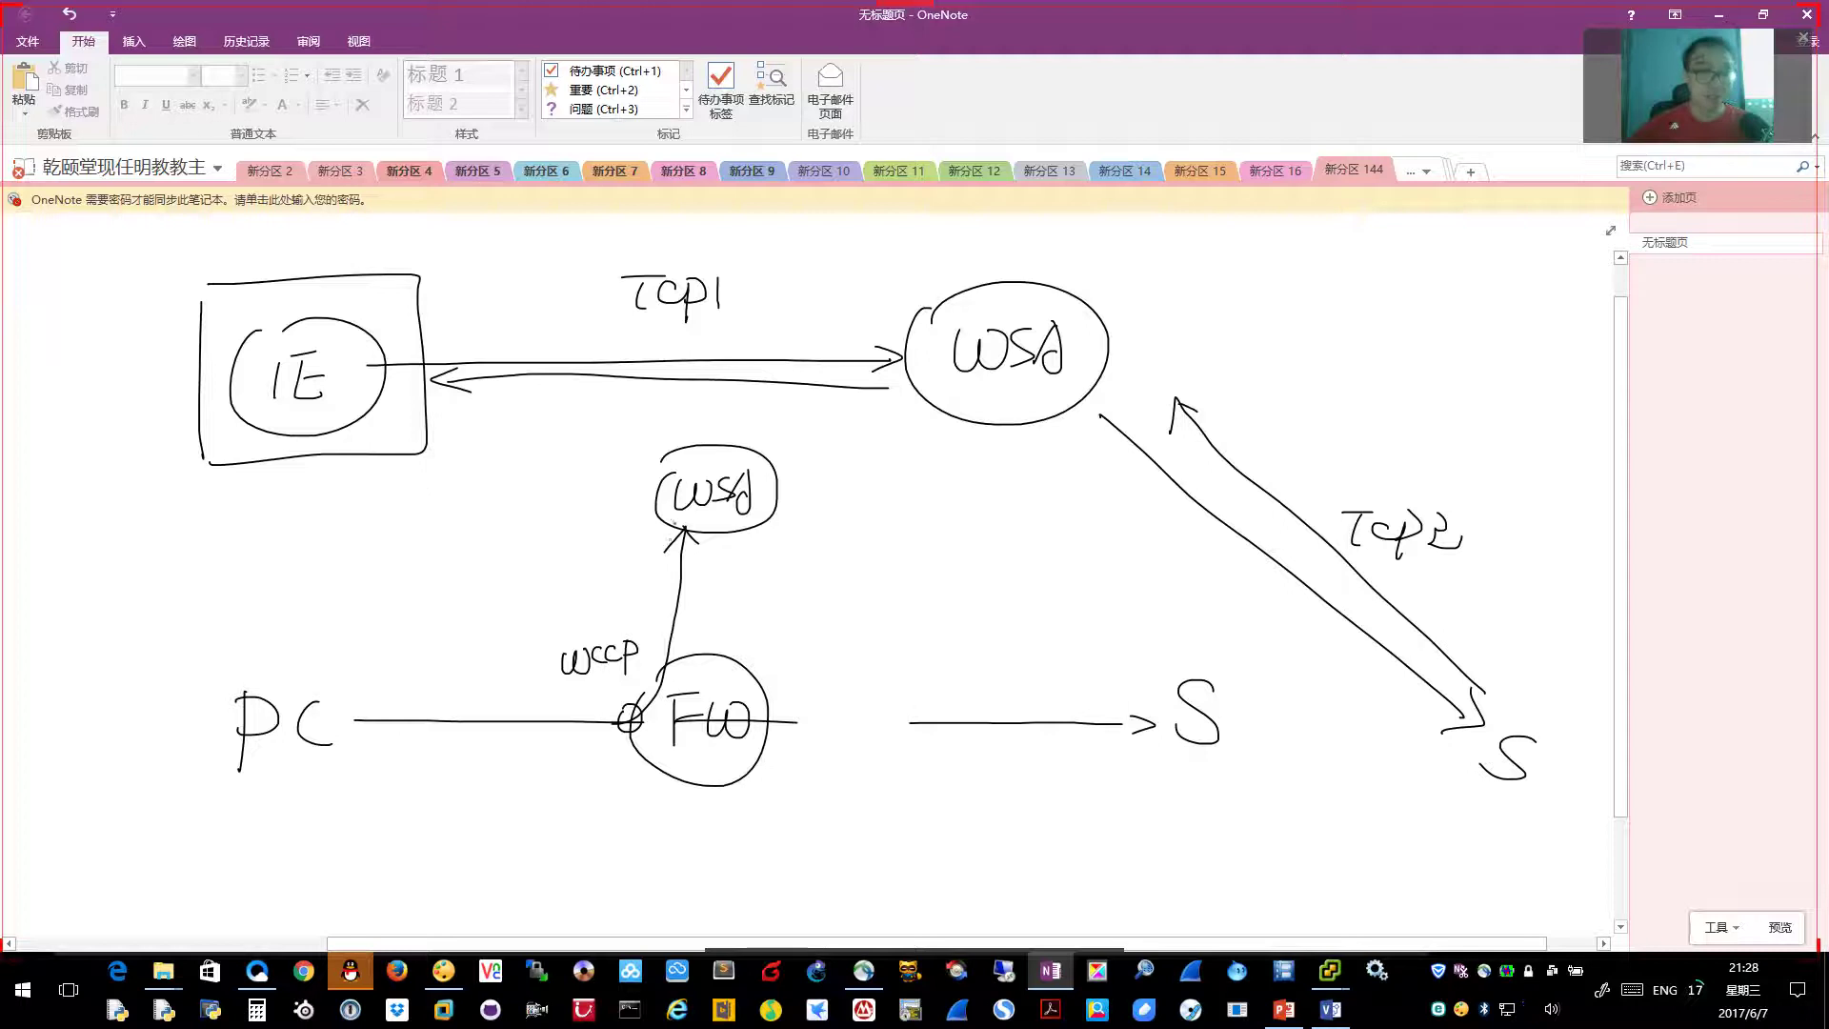
Draw the return arrow from the lower WSA to PC and label it Tcp1
{"action": "mouse_move", "coordinate": [673, 527]}
{"action": "left_mouse_down"}
{"action": "mouse_move", "coordinate": [615, 666]}
{"action": "mouse_move", "coordinate": [368, 686]}
{"action": "mouse_move", "coordinate": [381, 699]}
{"action": "left_mouse_up"}
{"action": "mouse_move", "coordinate": [455, 602]}
{"action": "left_mouse_down"}
{"action": "mouse_move", "coordinate": [476, 600]}
{"action": "mouse_move", "coordinate": [469, 624]}
{"action": "left_mouse_up"}
{"action": "mouse_move", "coordinate": [495, 600]}
{"action": "left_mouse_down"}
{"action": "mouse_move", "coordinate": [488, 617]}
{"action": "mouse_move", "coordinate": [515, 633]}
{"action": "mouse_move", "coordinate": [541, 618]}
{"action": "left_mouse_up"}
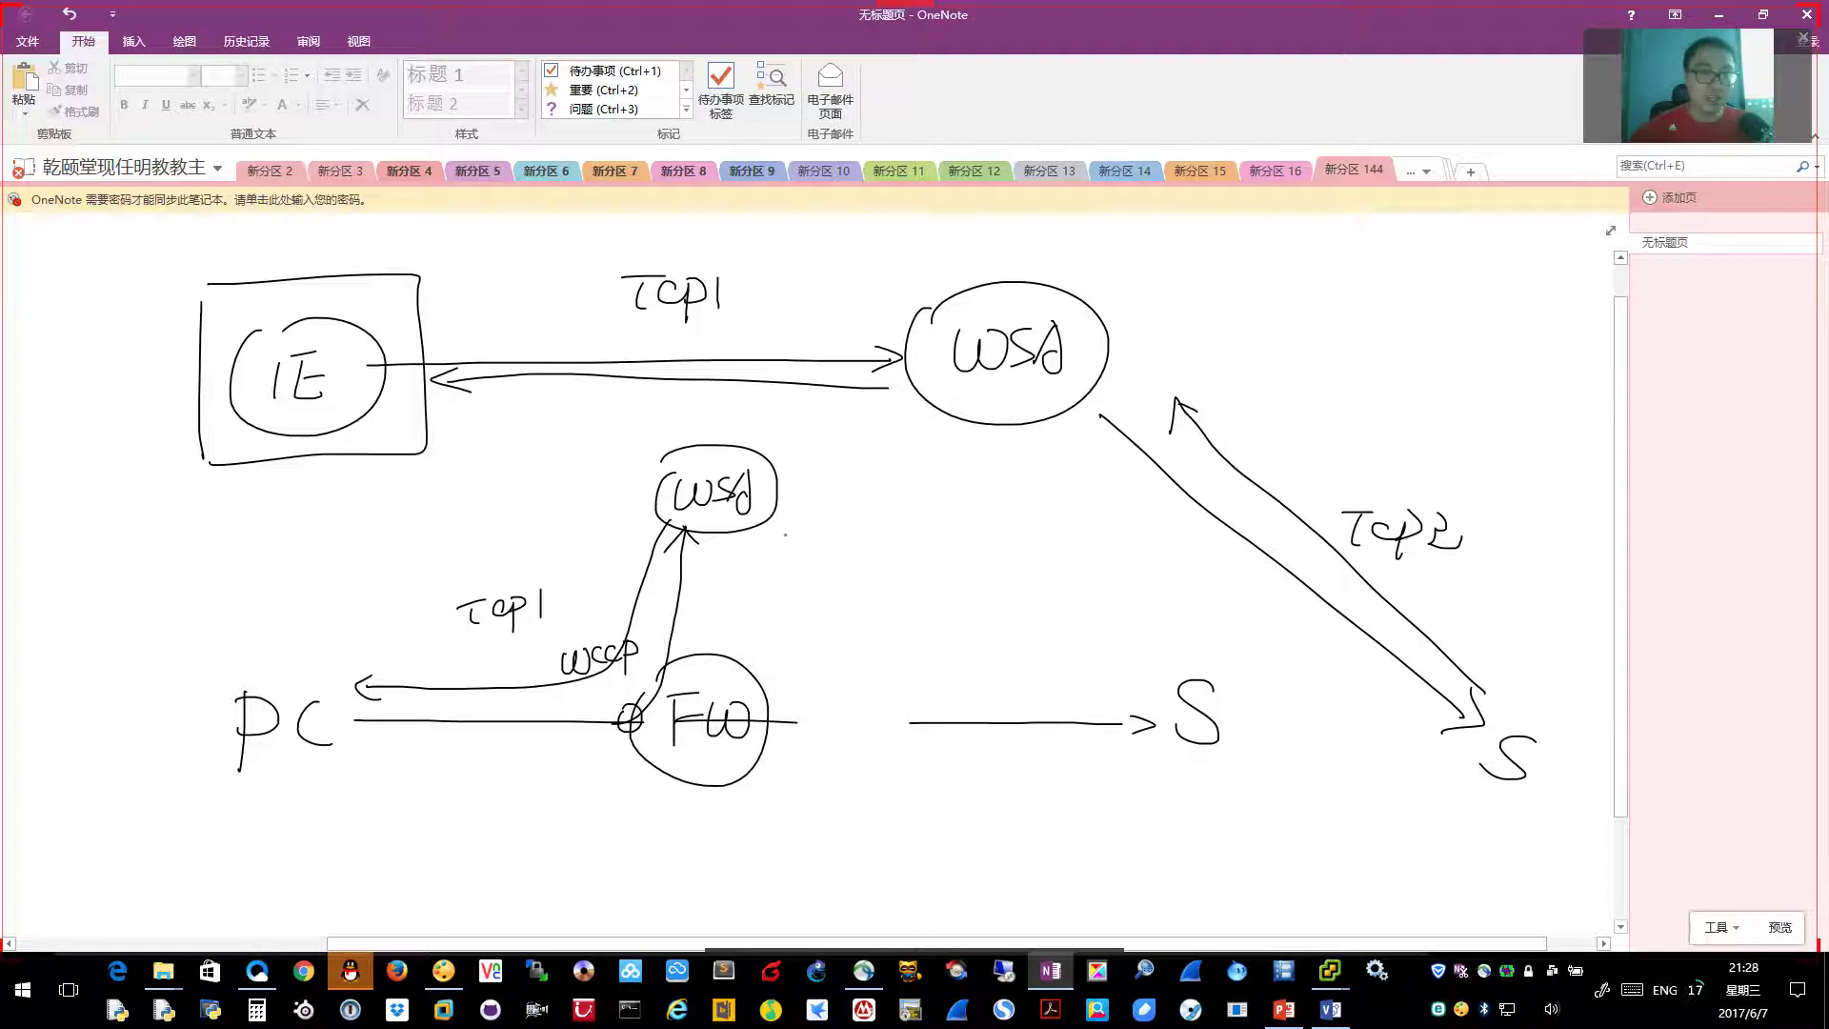
Draw the WSA-to-S round trip labelled Tcp2, then circle PC
{"action": "mouse_move", "coordinate": [751, 526]}
{"action": "left_mouse_down"}
{"action": "mouse_move", "coordinate": [909, 646]}
{"action": "mouse_move", "coordinate": [1122, 672]}
{"action": "mouse_move", "coordinate": [1095, 680]}
{"action": "left_mouse_up"}
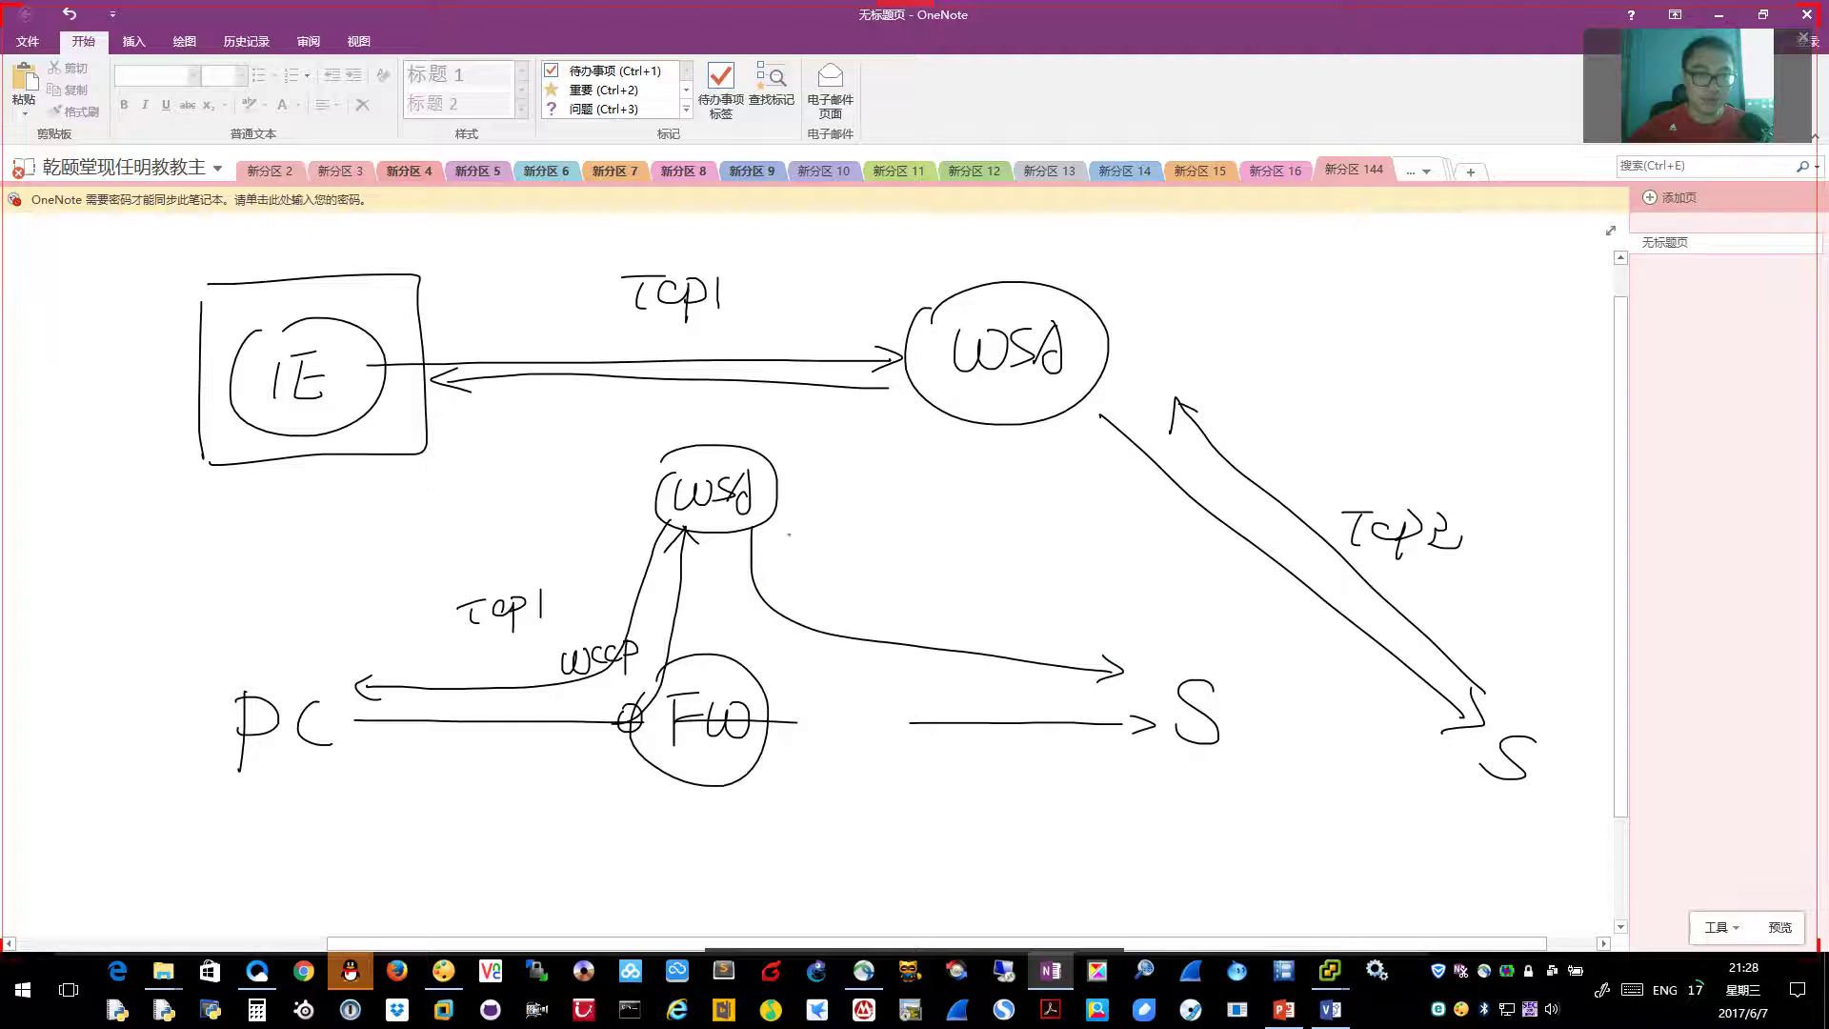
{"action": "left_click_drag", "start_coordinate": [744, 544], "coordinate": [776, 546]}
{"action": "left_click_drag", "start_coordinate": [905, 575], "coordinate": [1012, 604]}
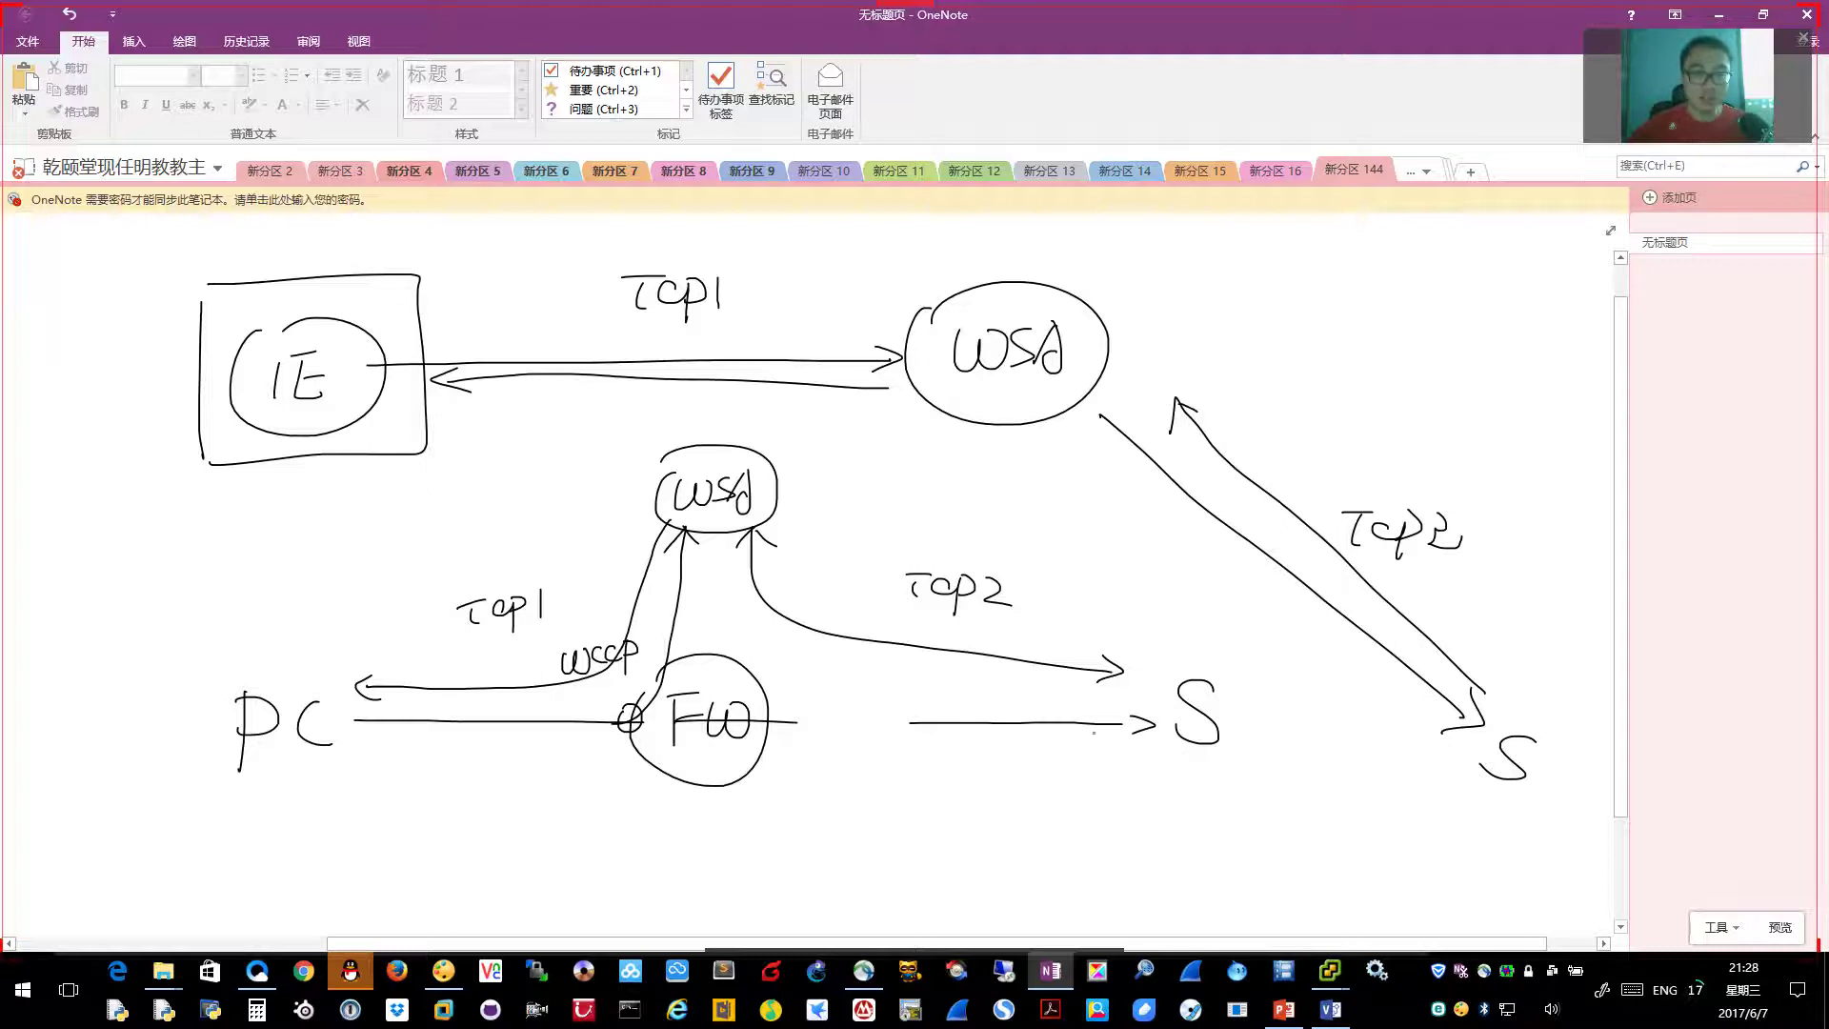
{"action": "left_click_drag", "start_coordinate": [1125, 687], "coordinate": [767, 612]}
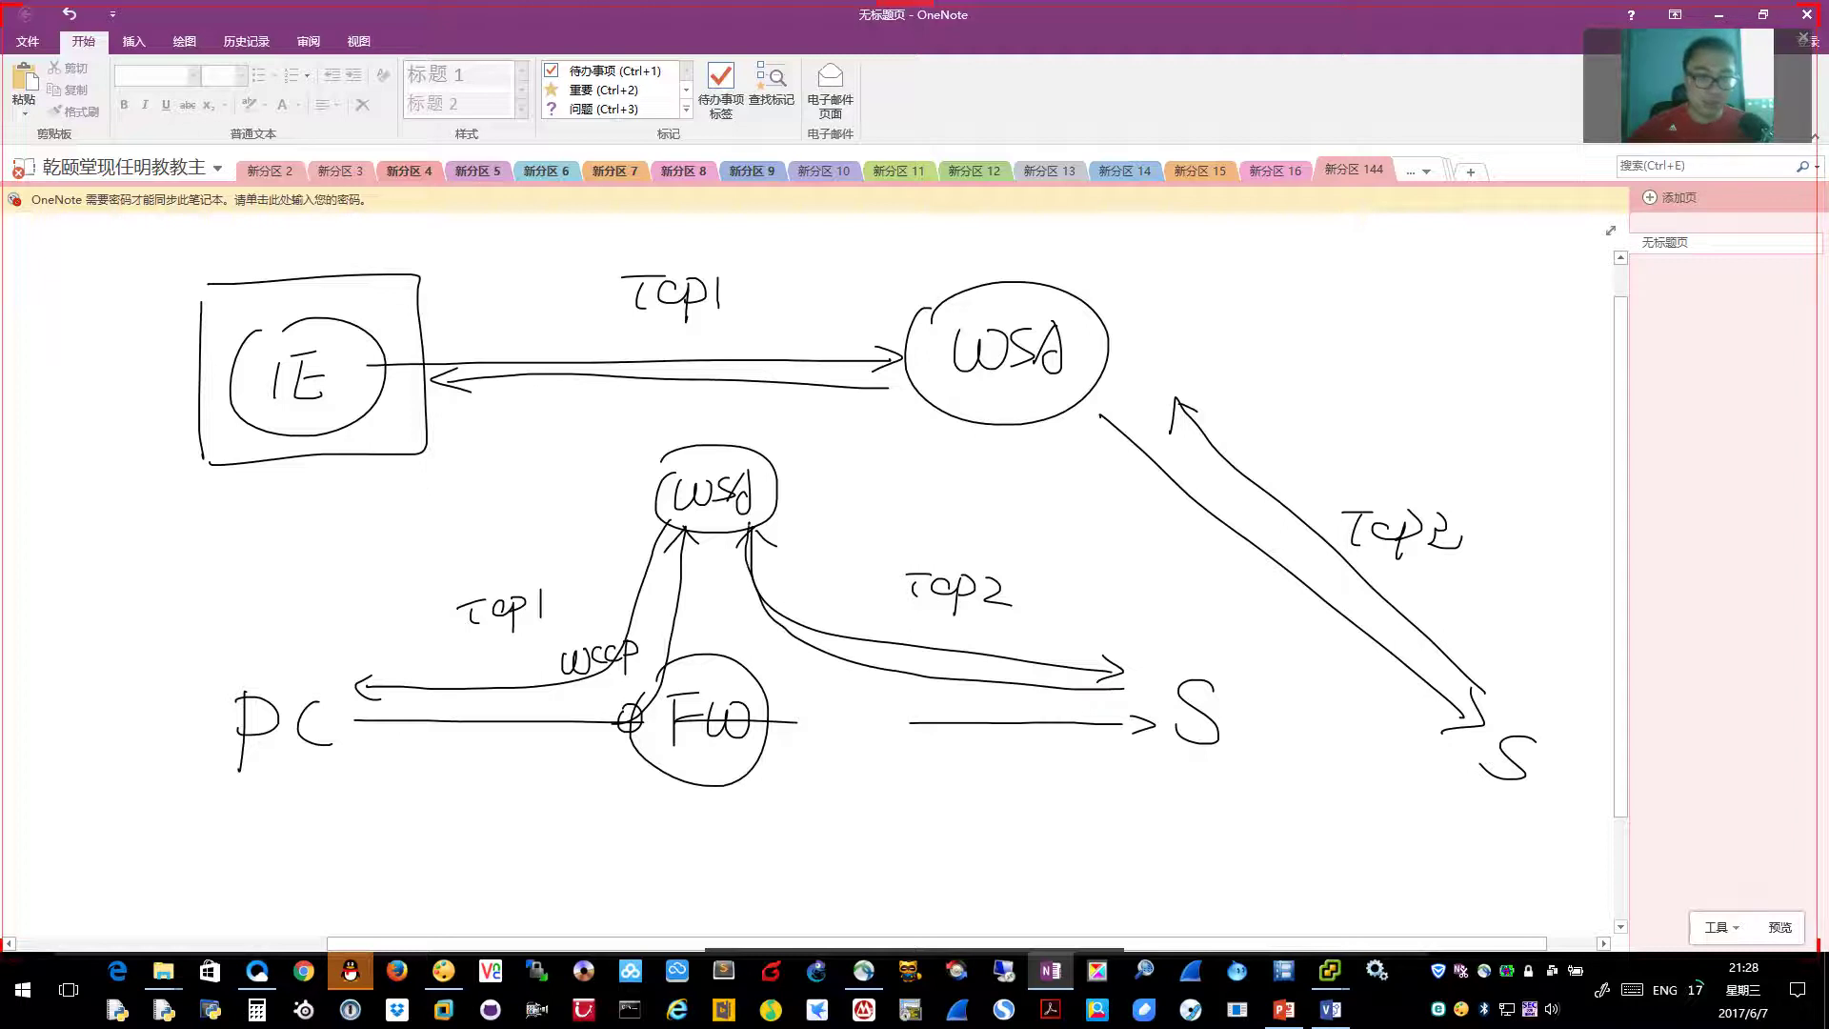
{"action": "left_click_drag", "start_coordinate": [667, 526], "coordinate": [677, 522]}
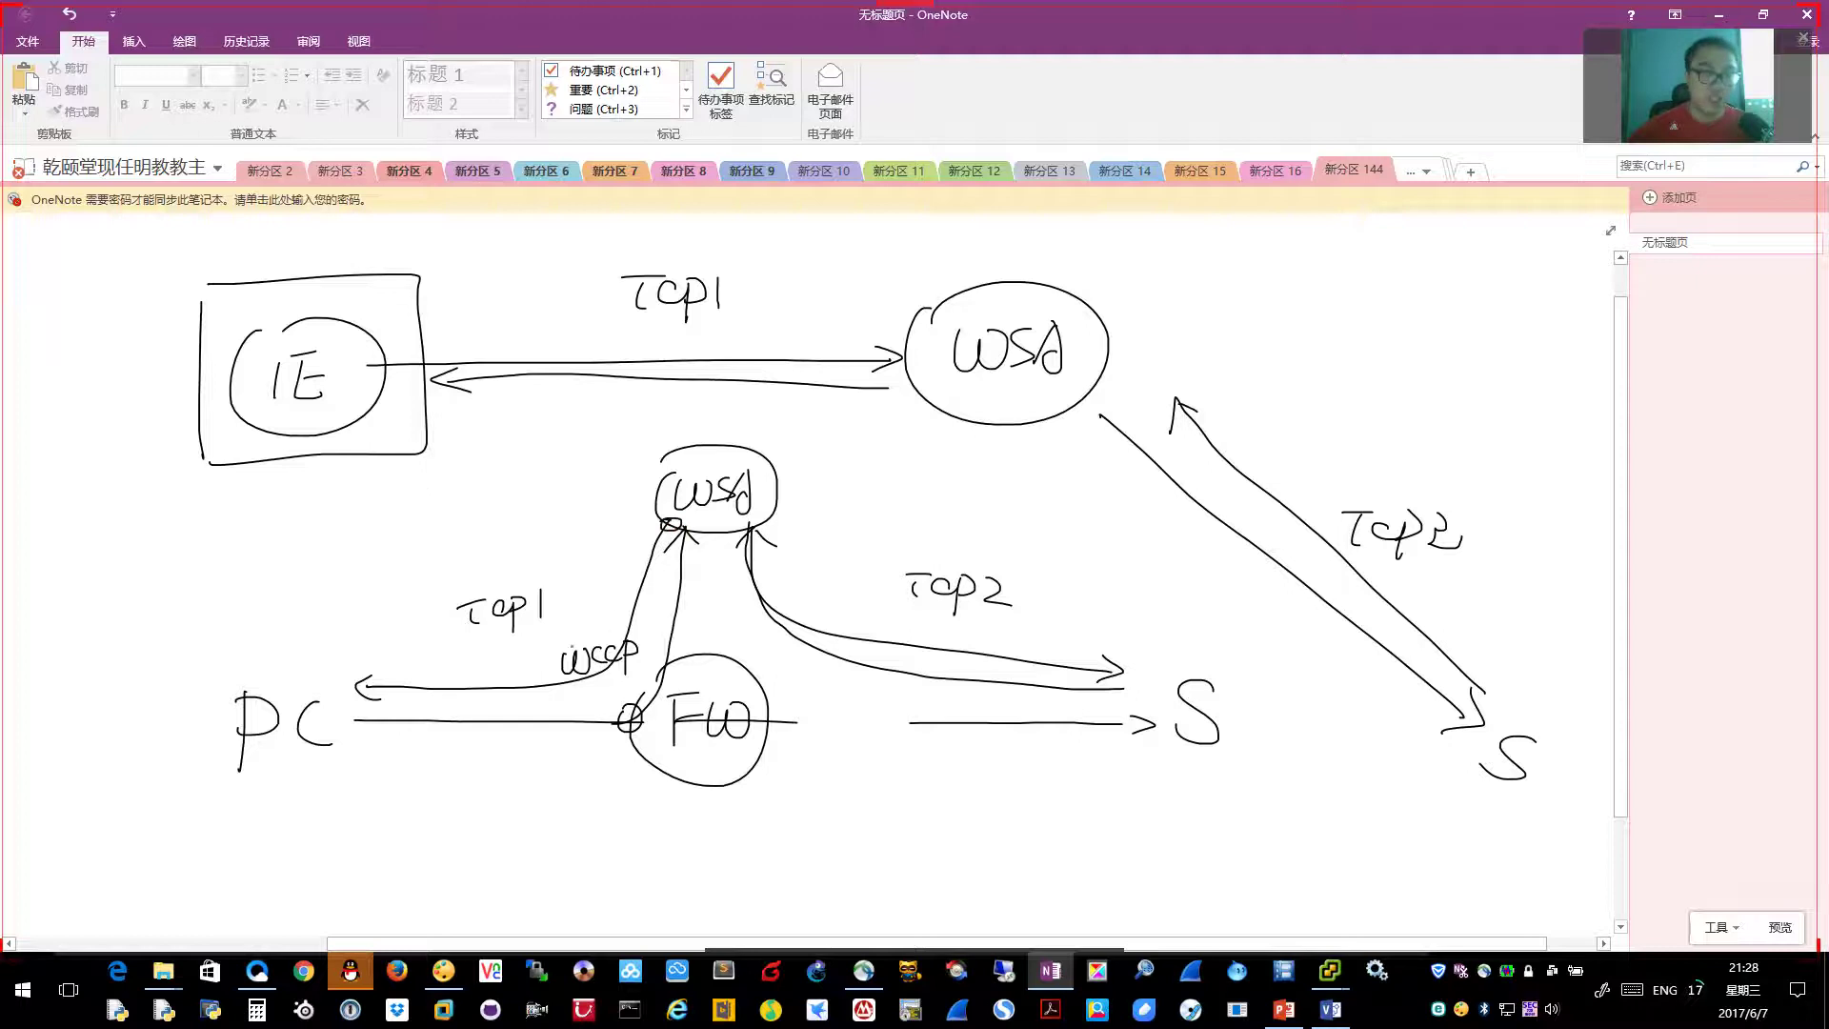
{"action": "mouse_move", "coordinate": [277, 764]}
{"action": "left_mouse_down"}
{"action": "mouse_move", "coordinate": [333, 748]}
{"action": "mouse_move", "coordinate": [258, 774]}
{"action": "left_mouse_up"}
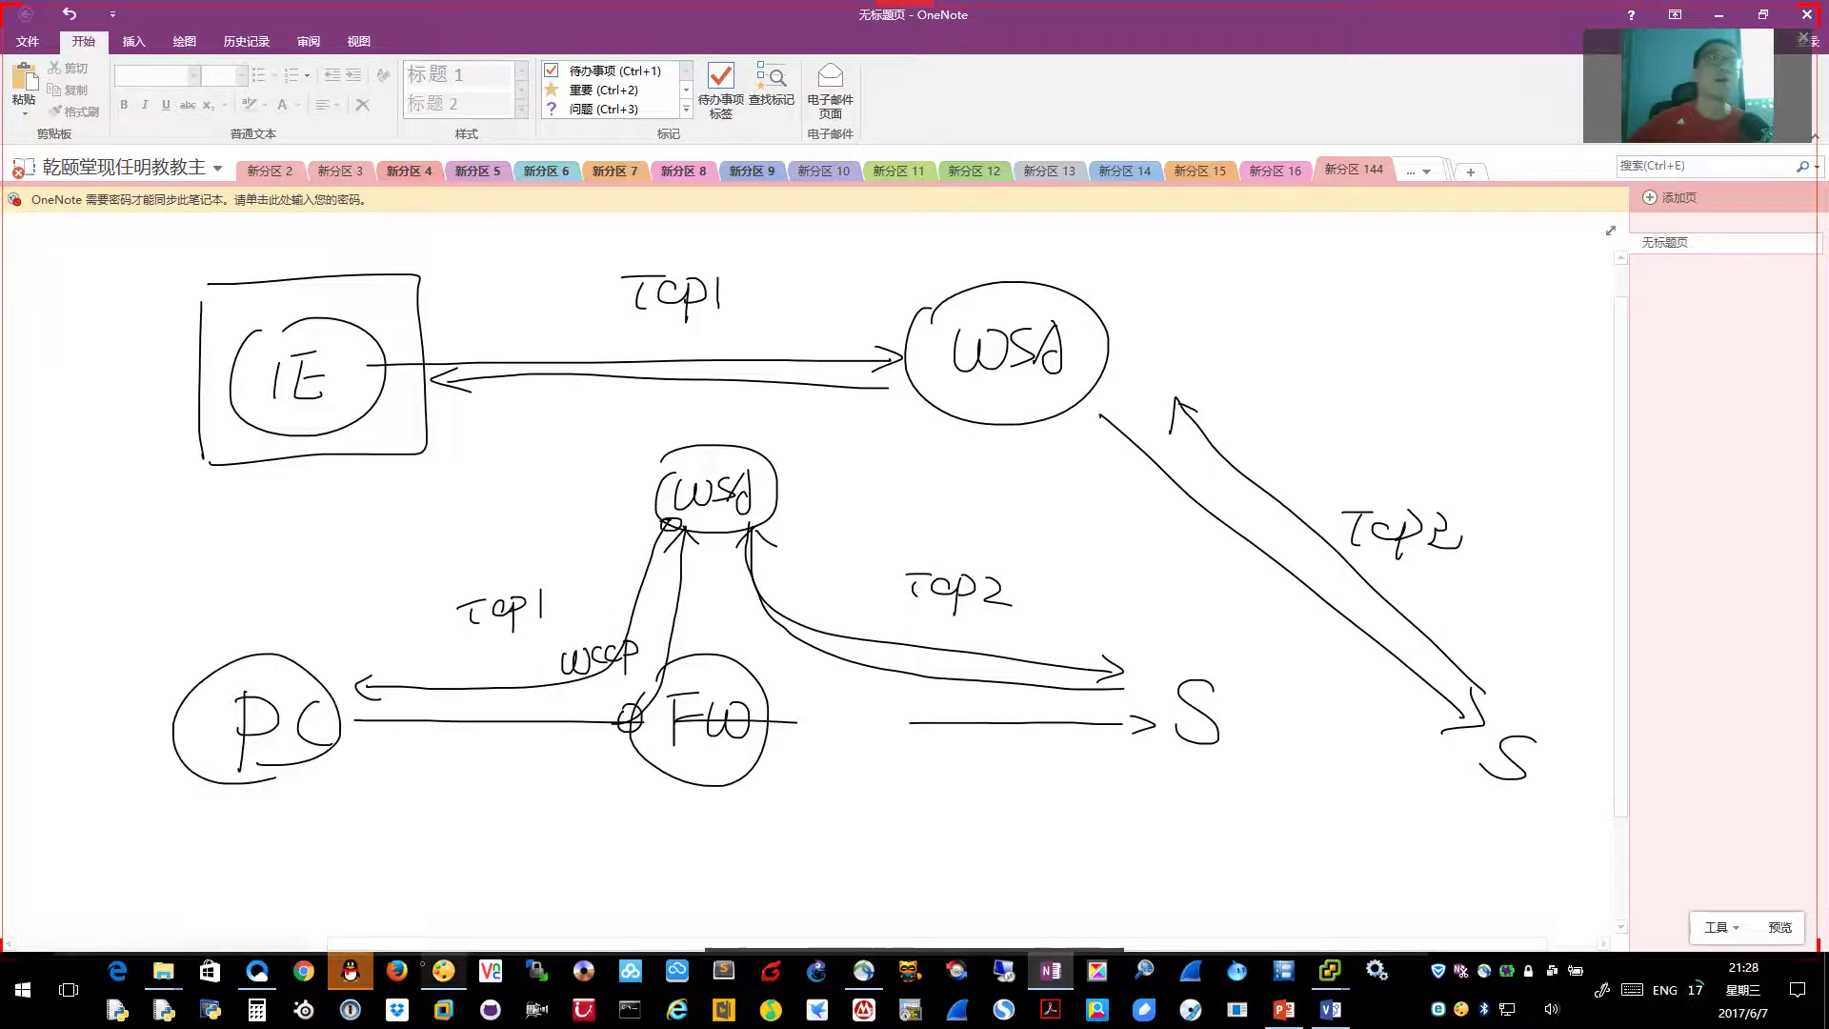
{"action": "mouse_move", "coordinate": [424, 972]}
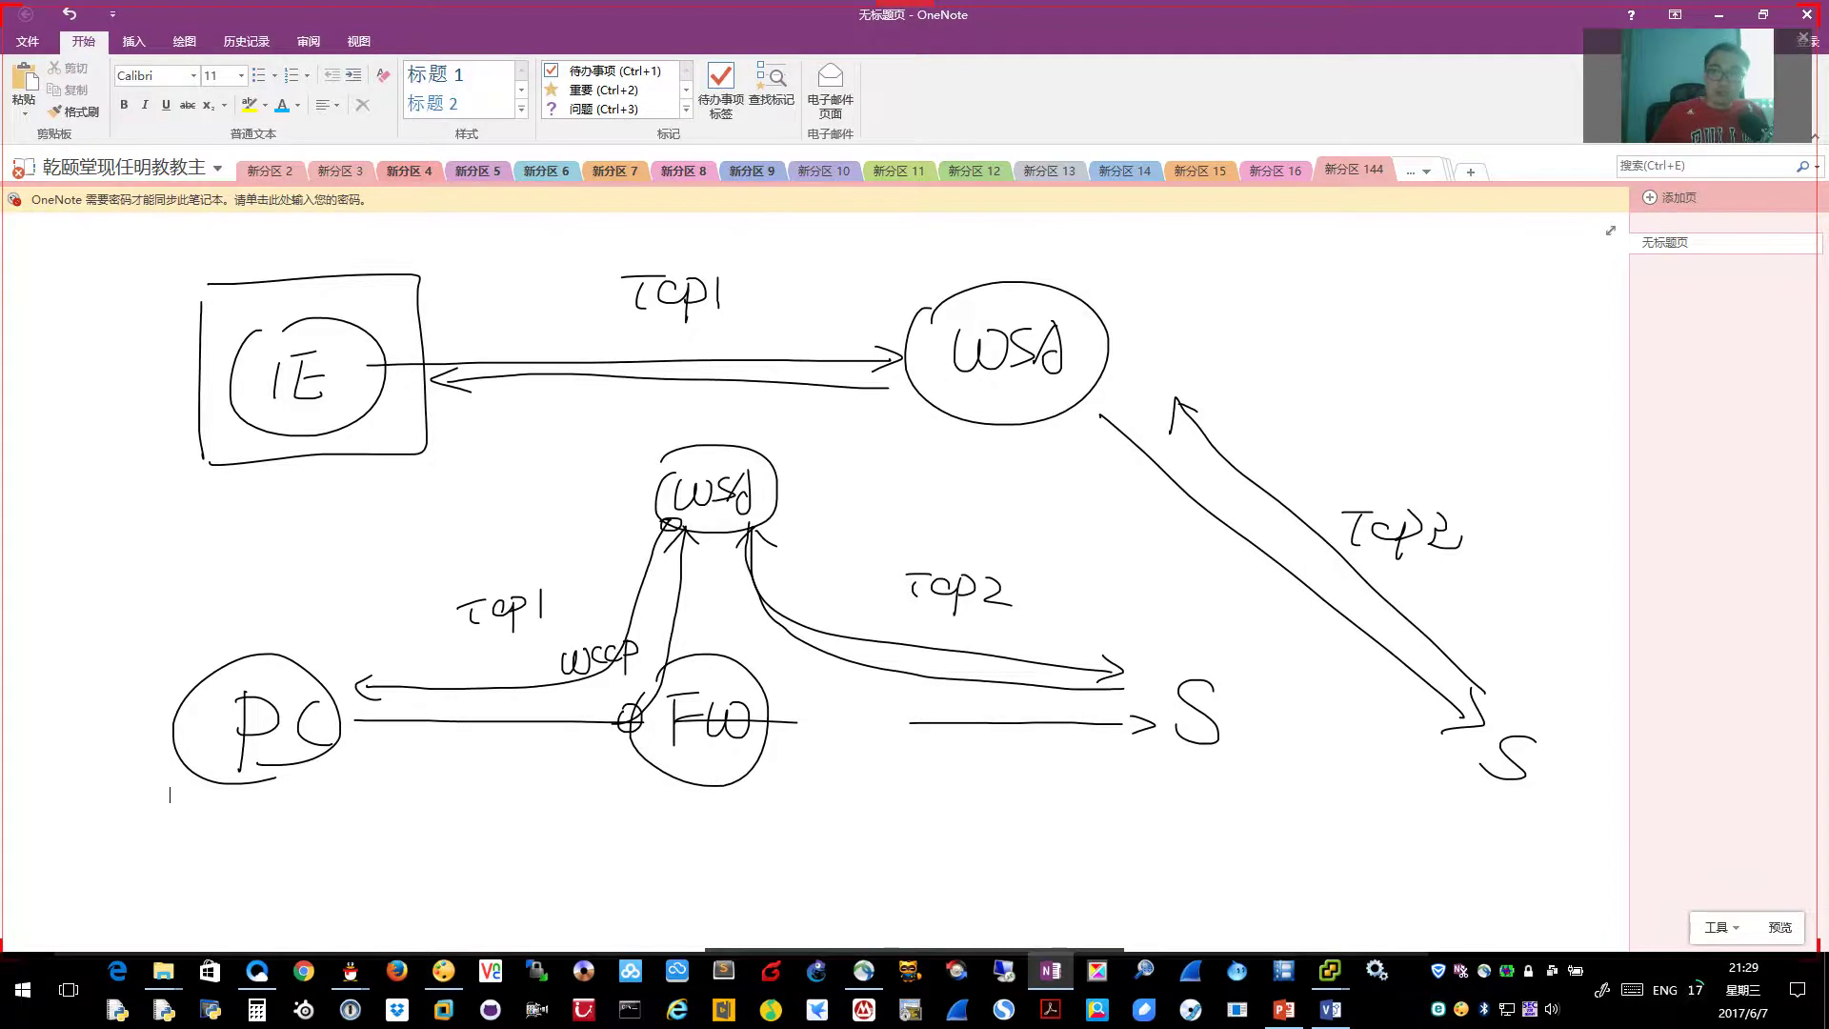
Hide the notes and bring forward the VM running the WSA setup wizard
{"action": "left_click", "coordinate": [1724, 20]}
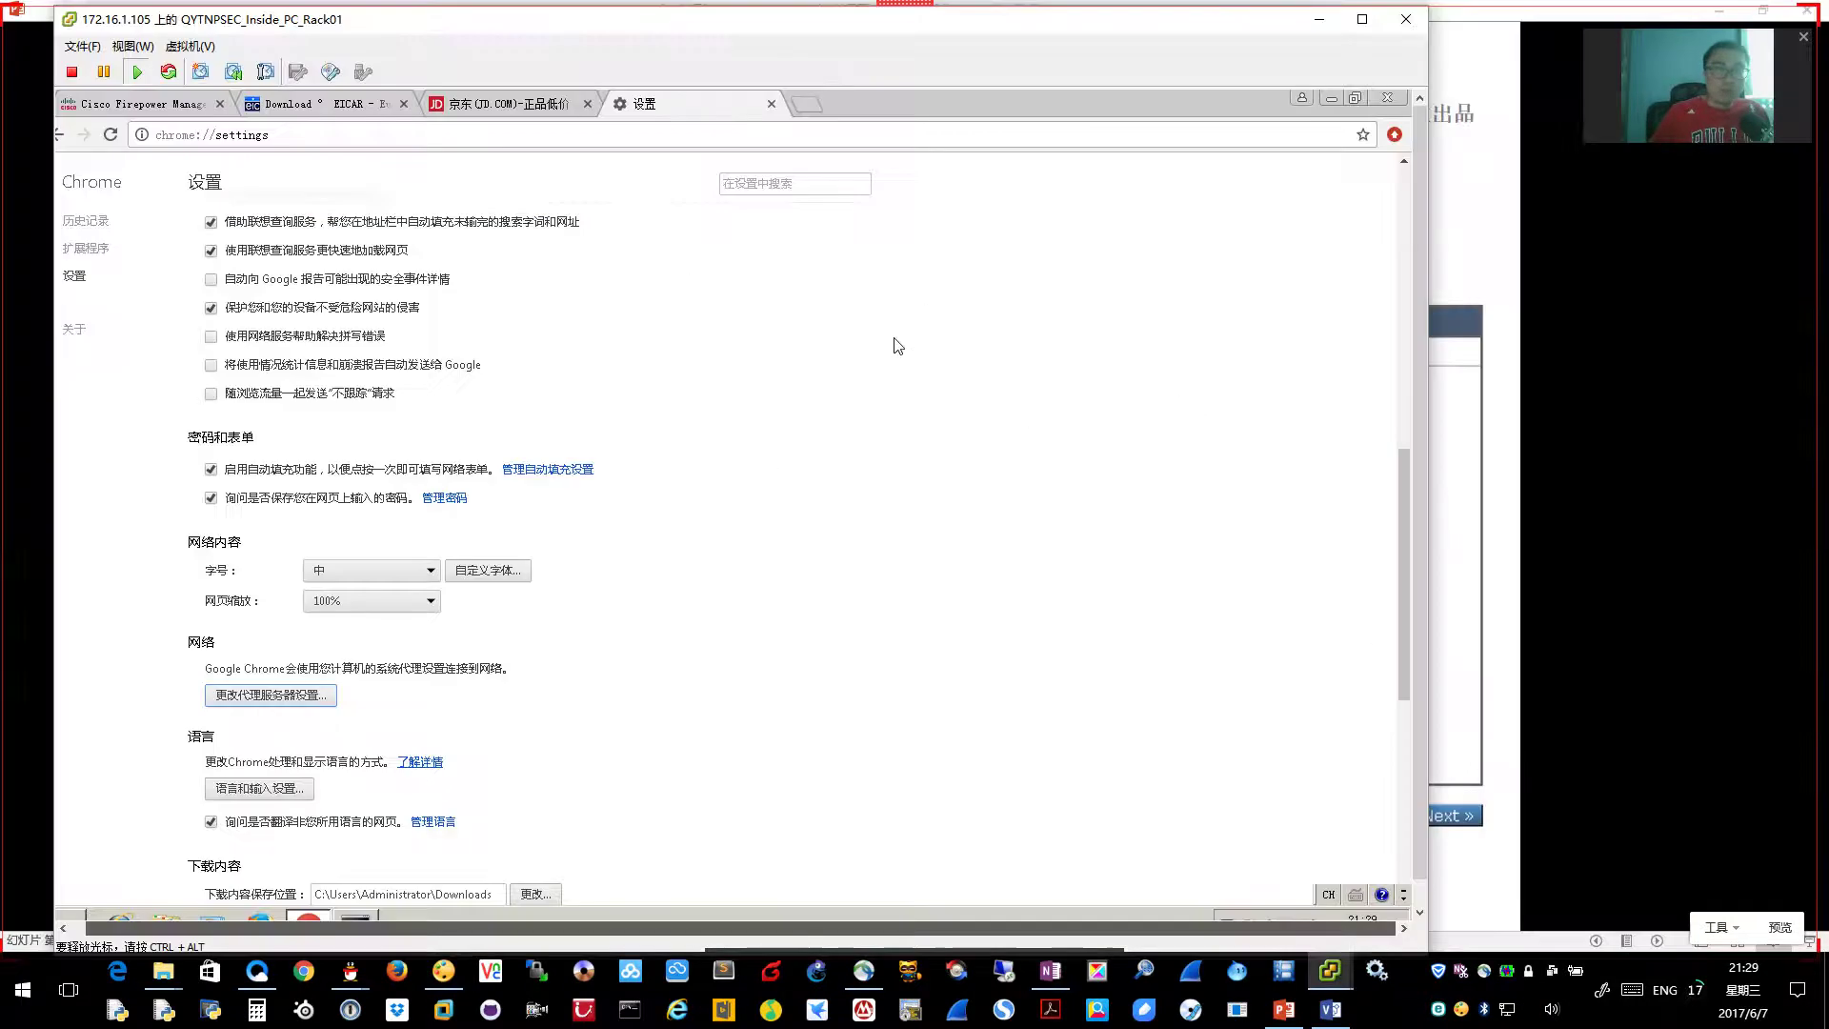
{"action": "left_click", "coordinate": [143, 102]}
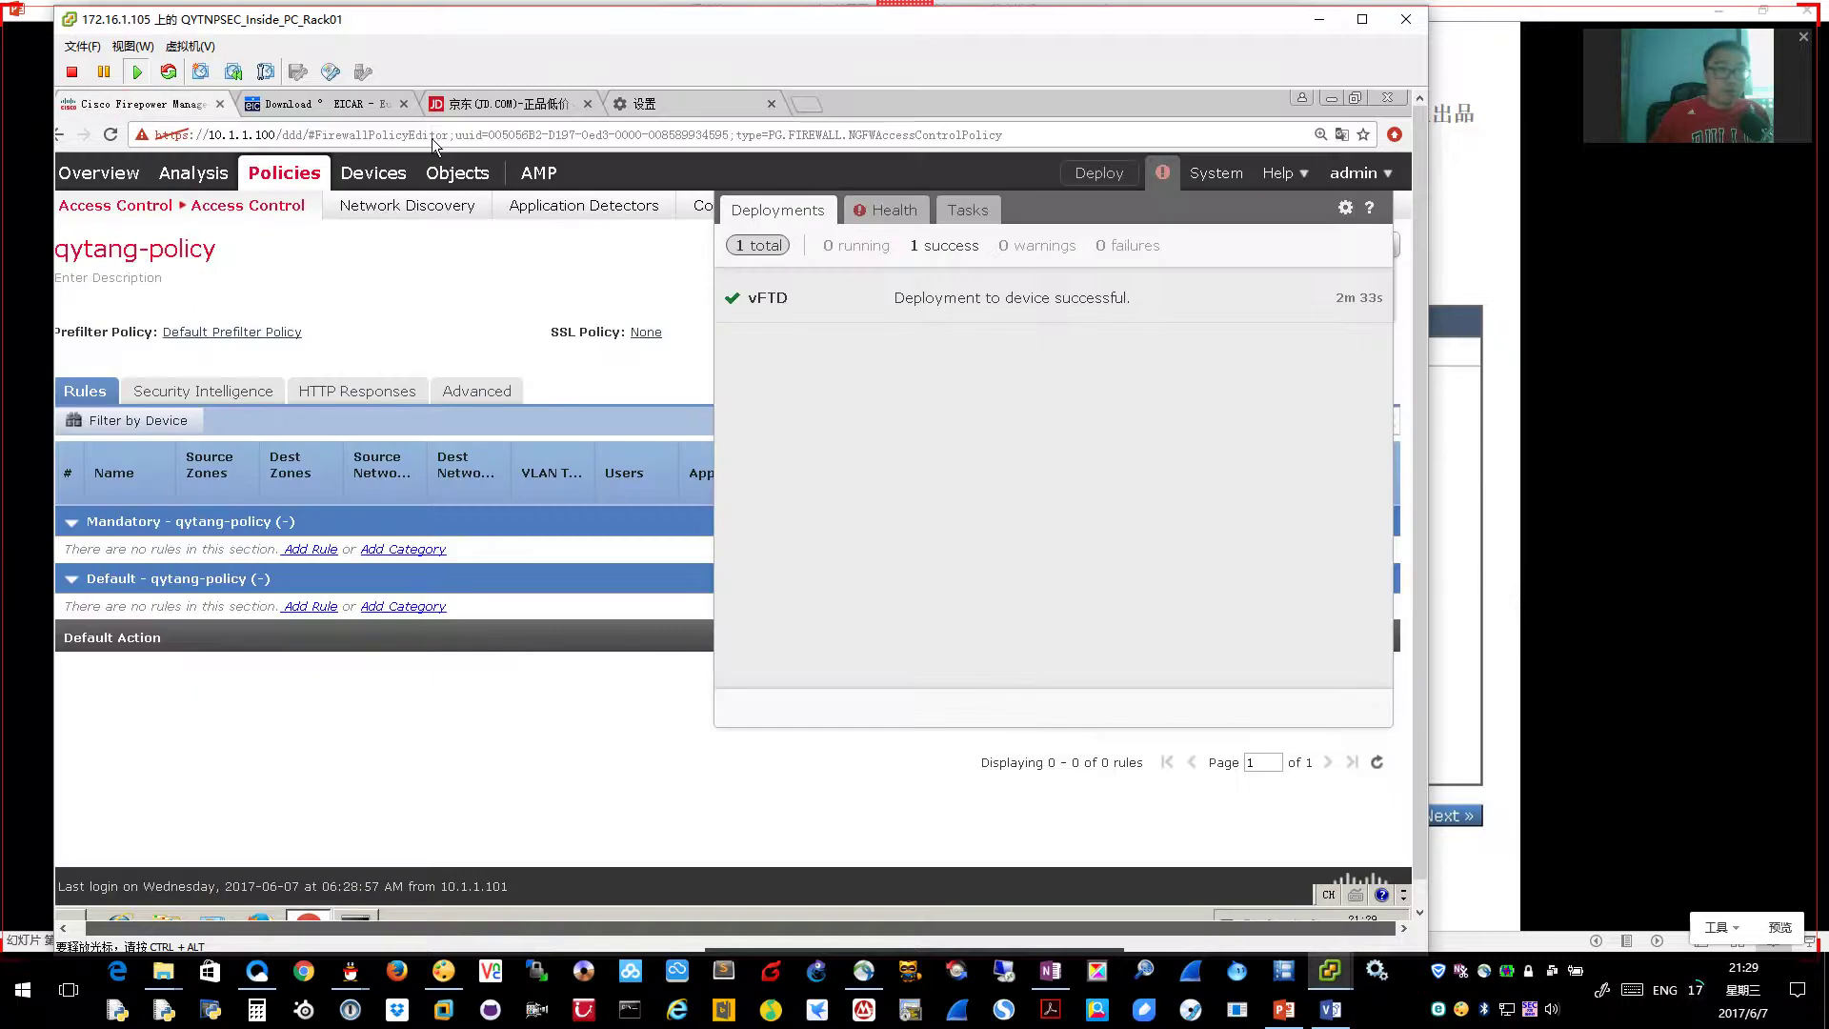
{"action": "mouse_move", "coordinate": [1241, 1000]}
{"action": "left_click", "coordinate": [1516, 882]}
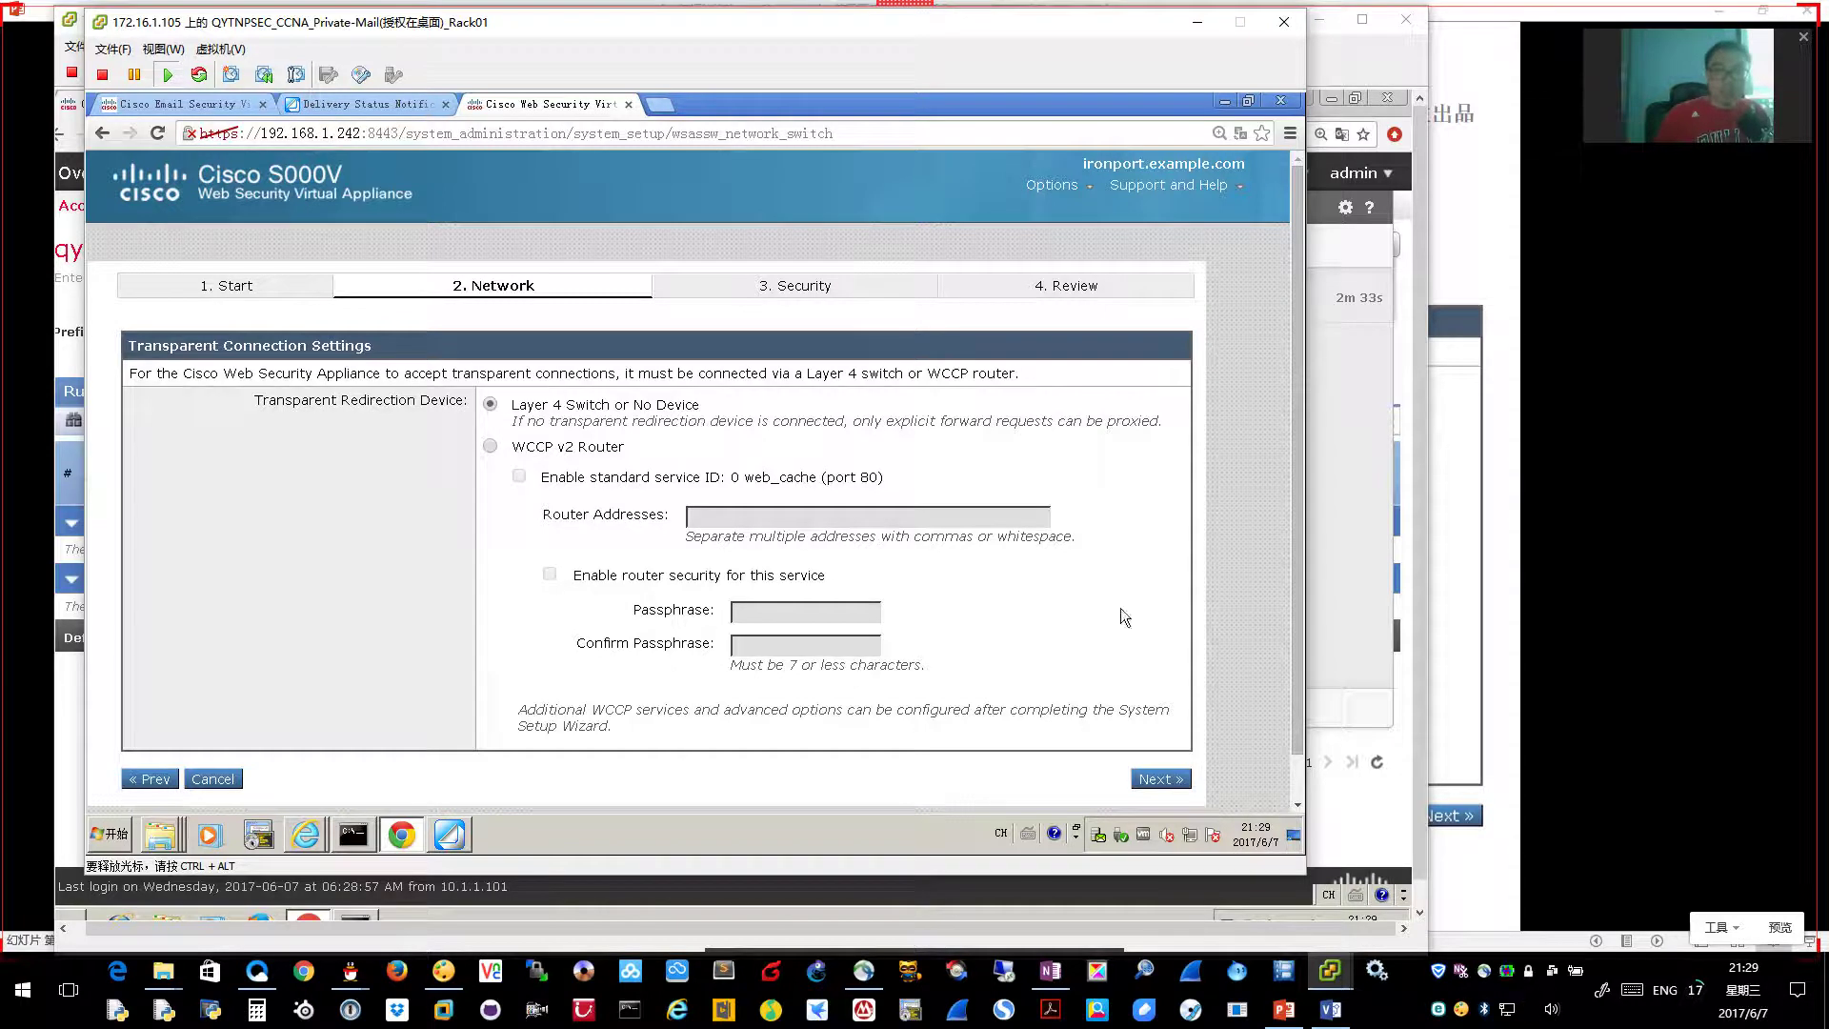
Advance to Administrative Settings and choose 'Enter a passphrase of your choice', then show the matching slide
{"action": "left_click", "coordinate": [1160, 779]}
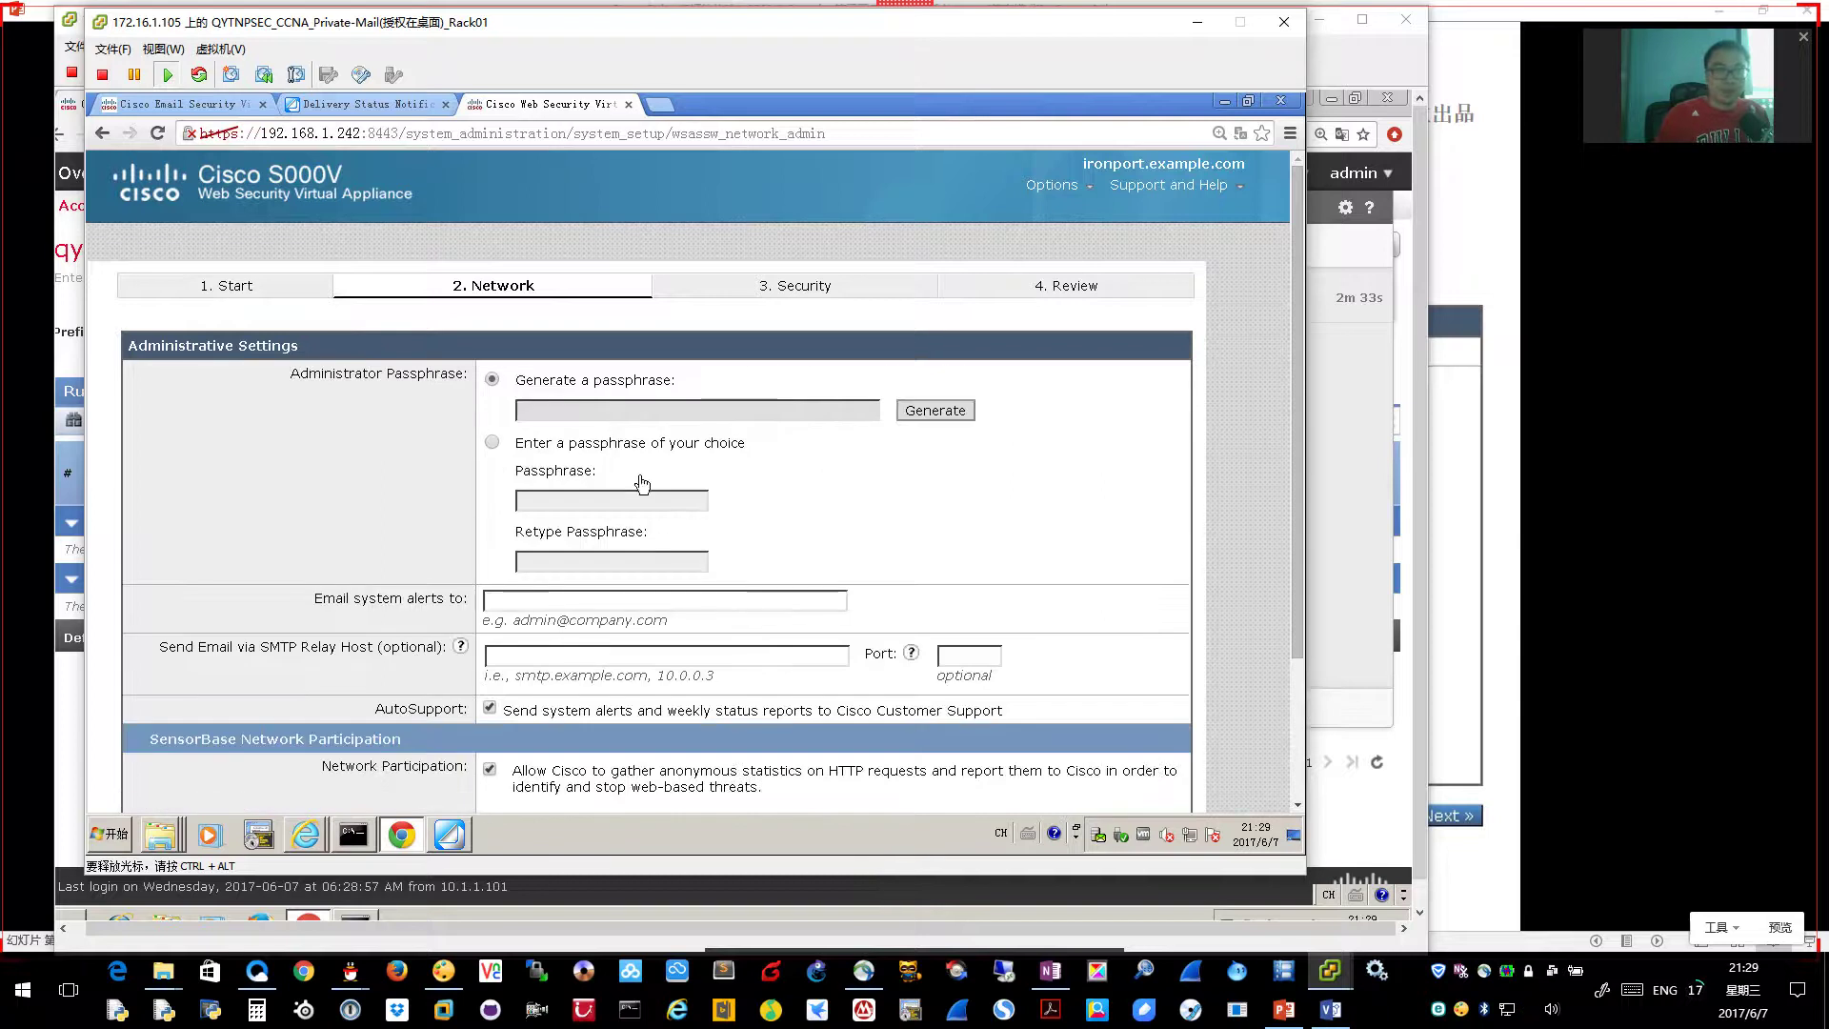
{"action": "left_click", "coordinate": [493, 446]}
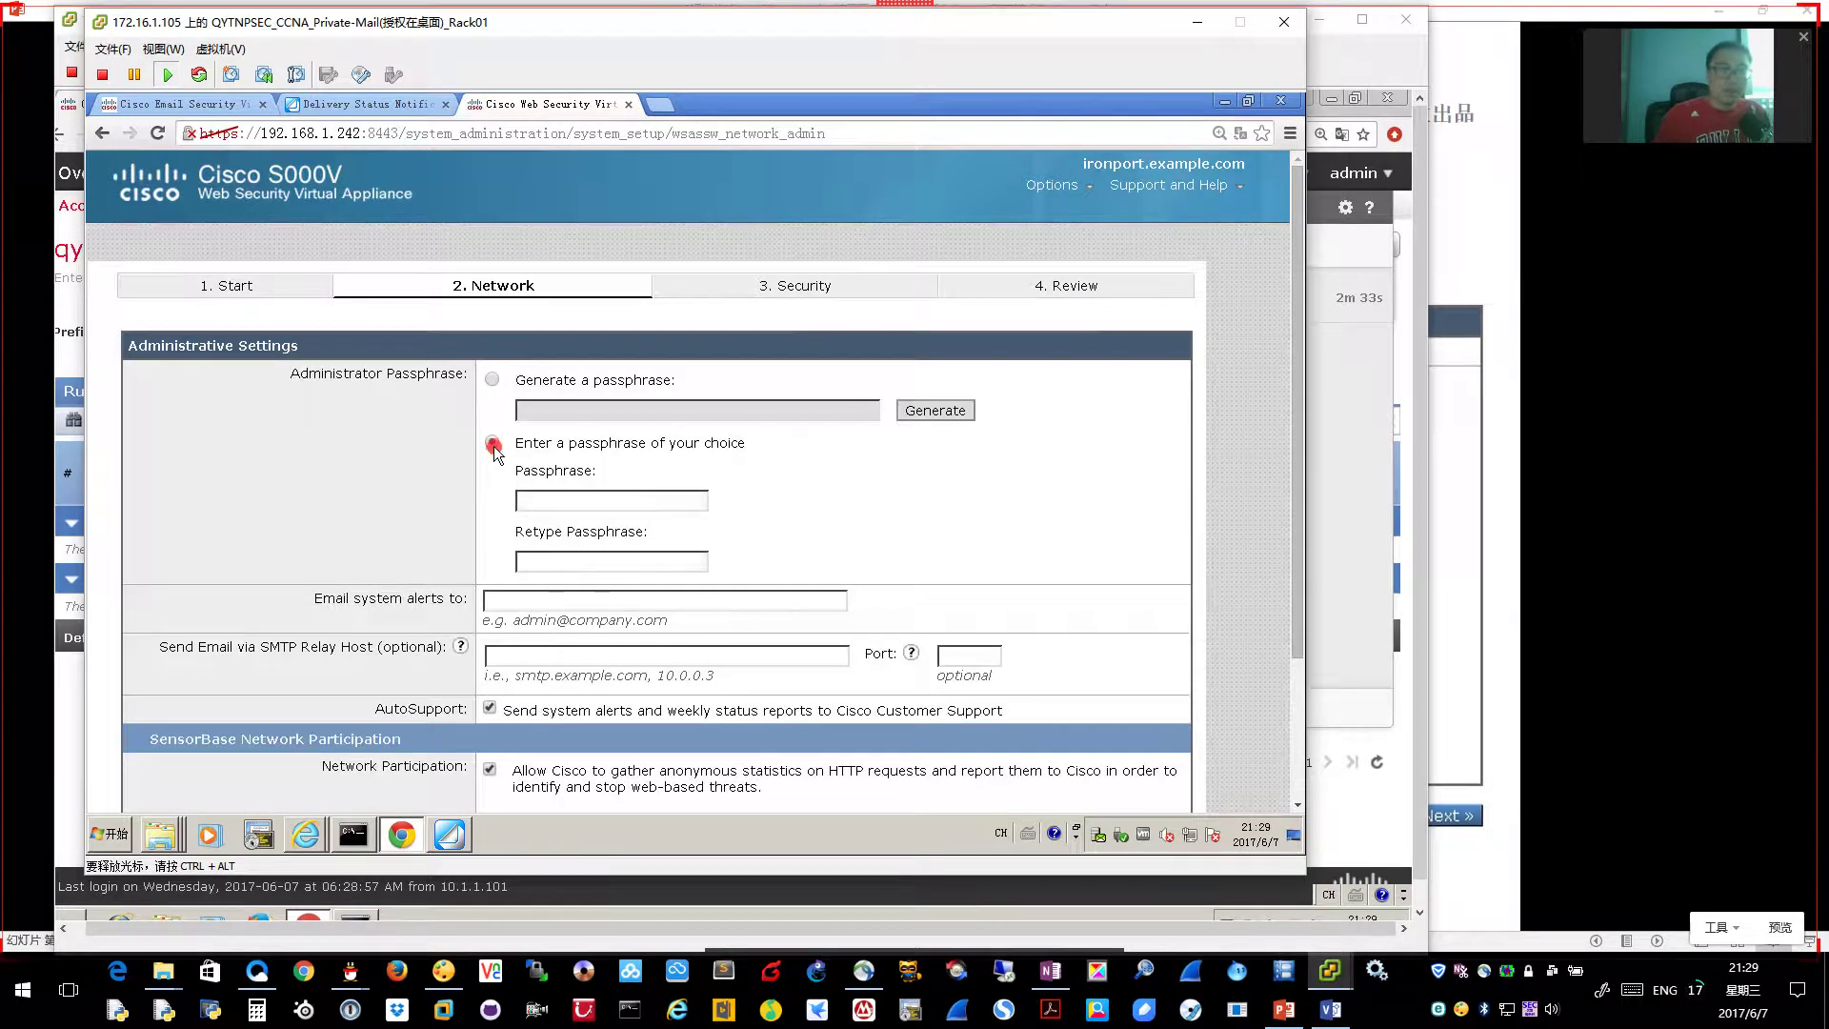
{"action": "left_click", "coordinate": [557, 503]}
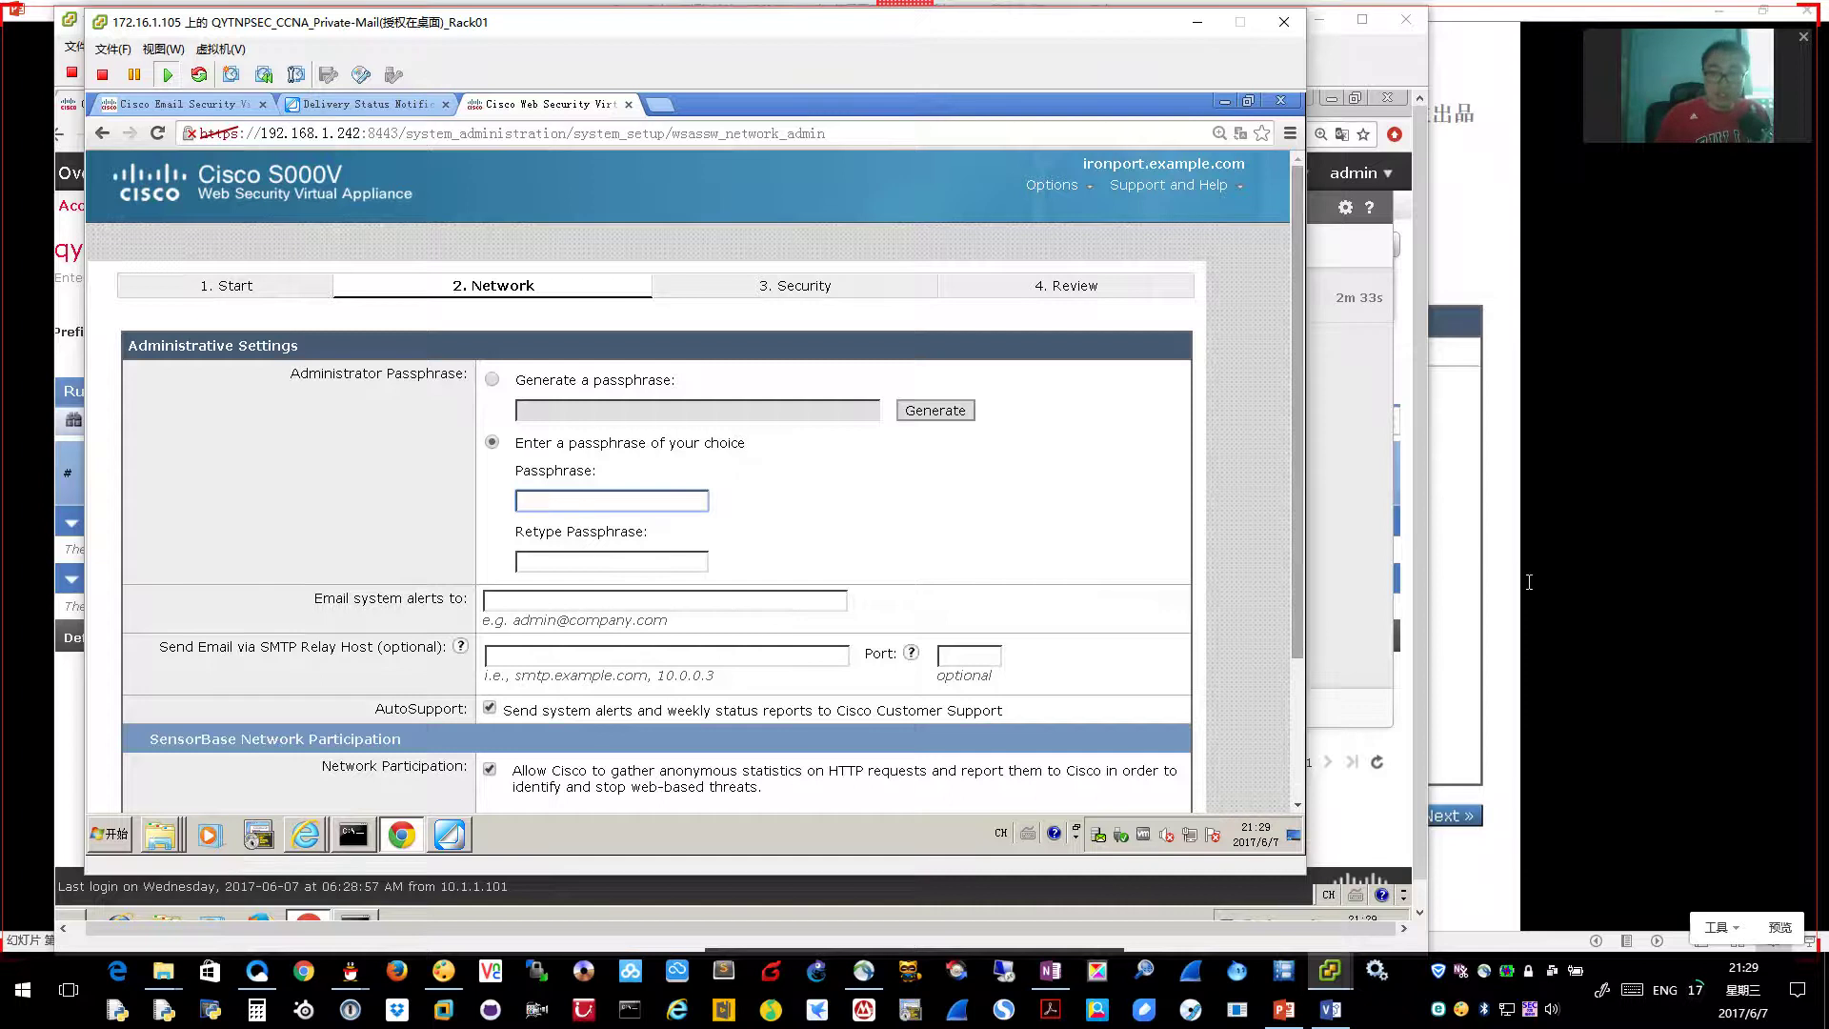
{"action": "key", "text": "alt+Tab"}
{"action": "key", "text": "Page_Down"}
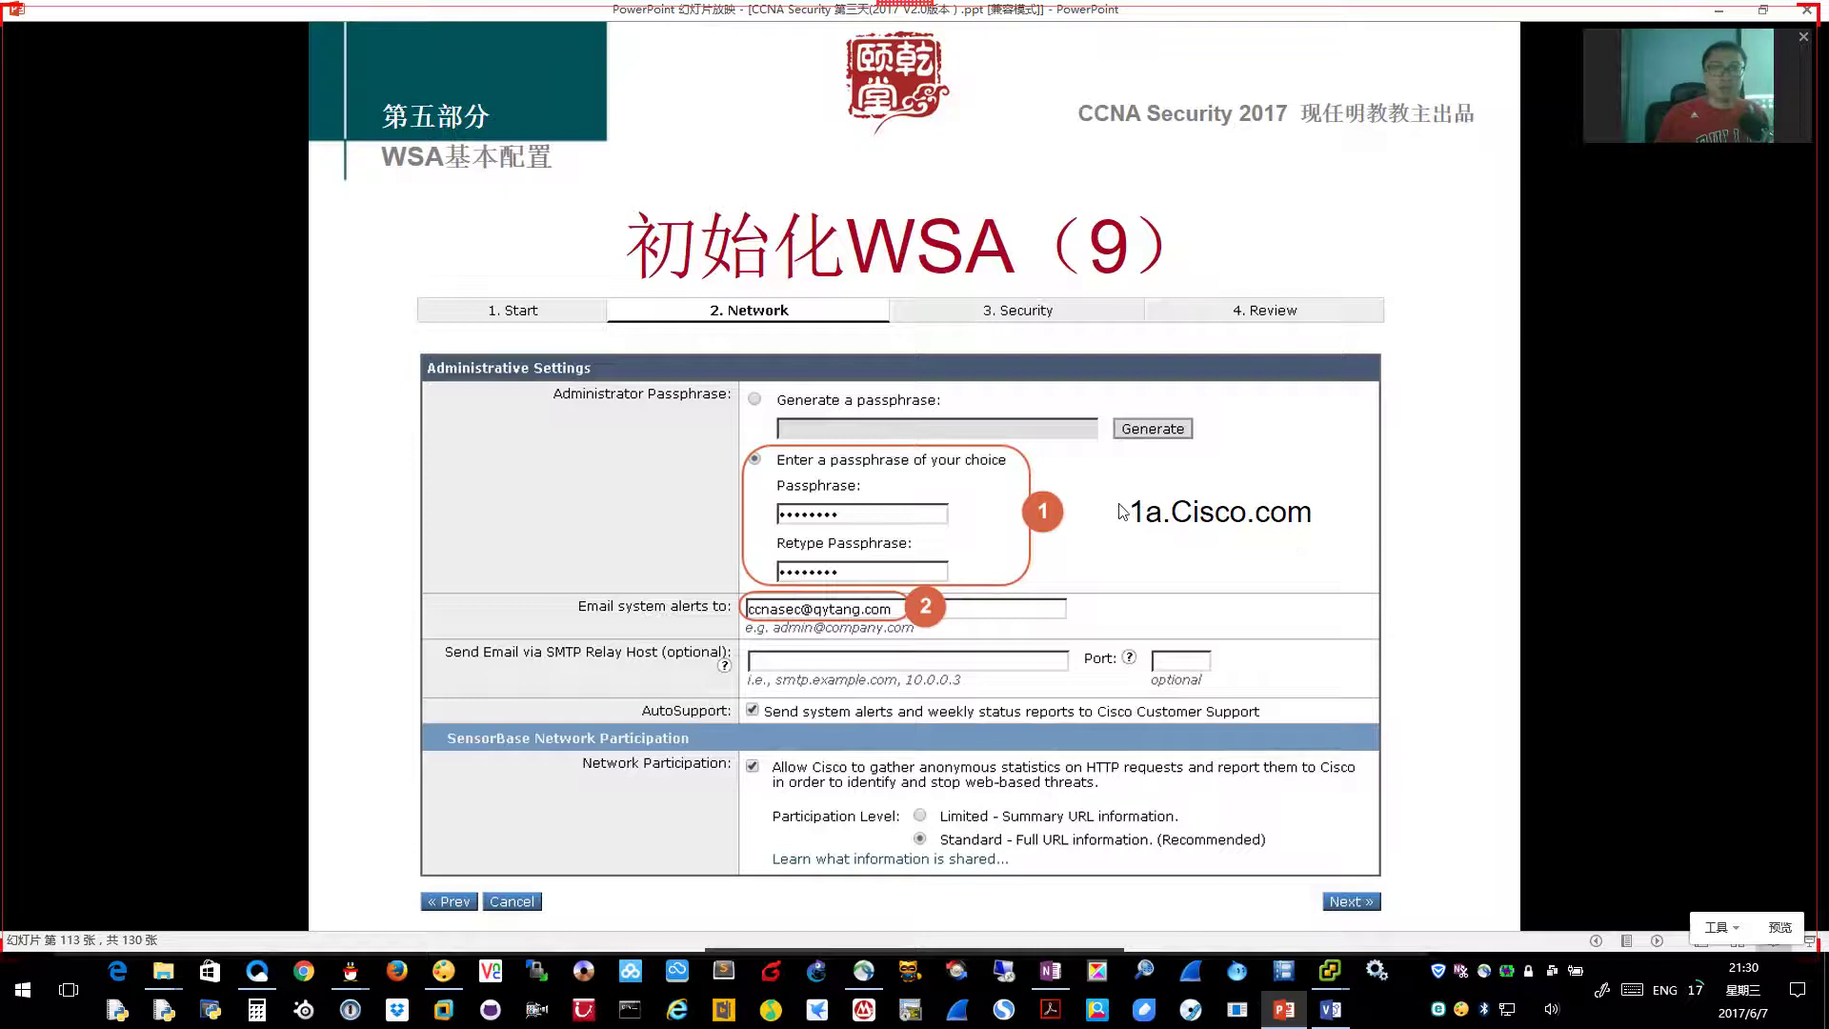
Enter the administrator passphrase and retype it in the confirmation field
{"action": "key", "text": "alt+Tab"}
{"action": "left_click", "coordinate": [601, 499]}
{"action": "type", "text": "Cisco1234567"}
{"action": "key", "text": "Tab"}
{"action": "type", "text": "Cis"}
{"action": "key", "text": "BackSpace"}
{"action": "key", "text": "BackSpace"}
{"action": "key", "text": "BackSpace"}
{"action": "type", "text": "Cisco1234"}
{"action": "key", "text": "Tab"}
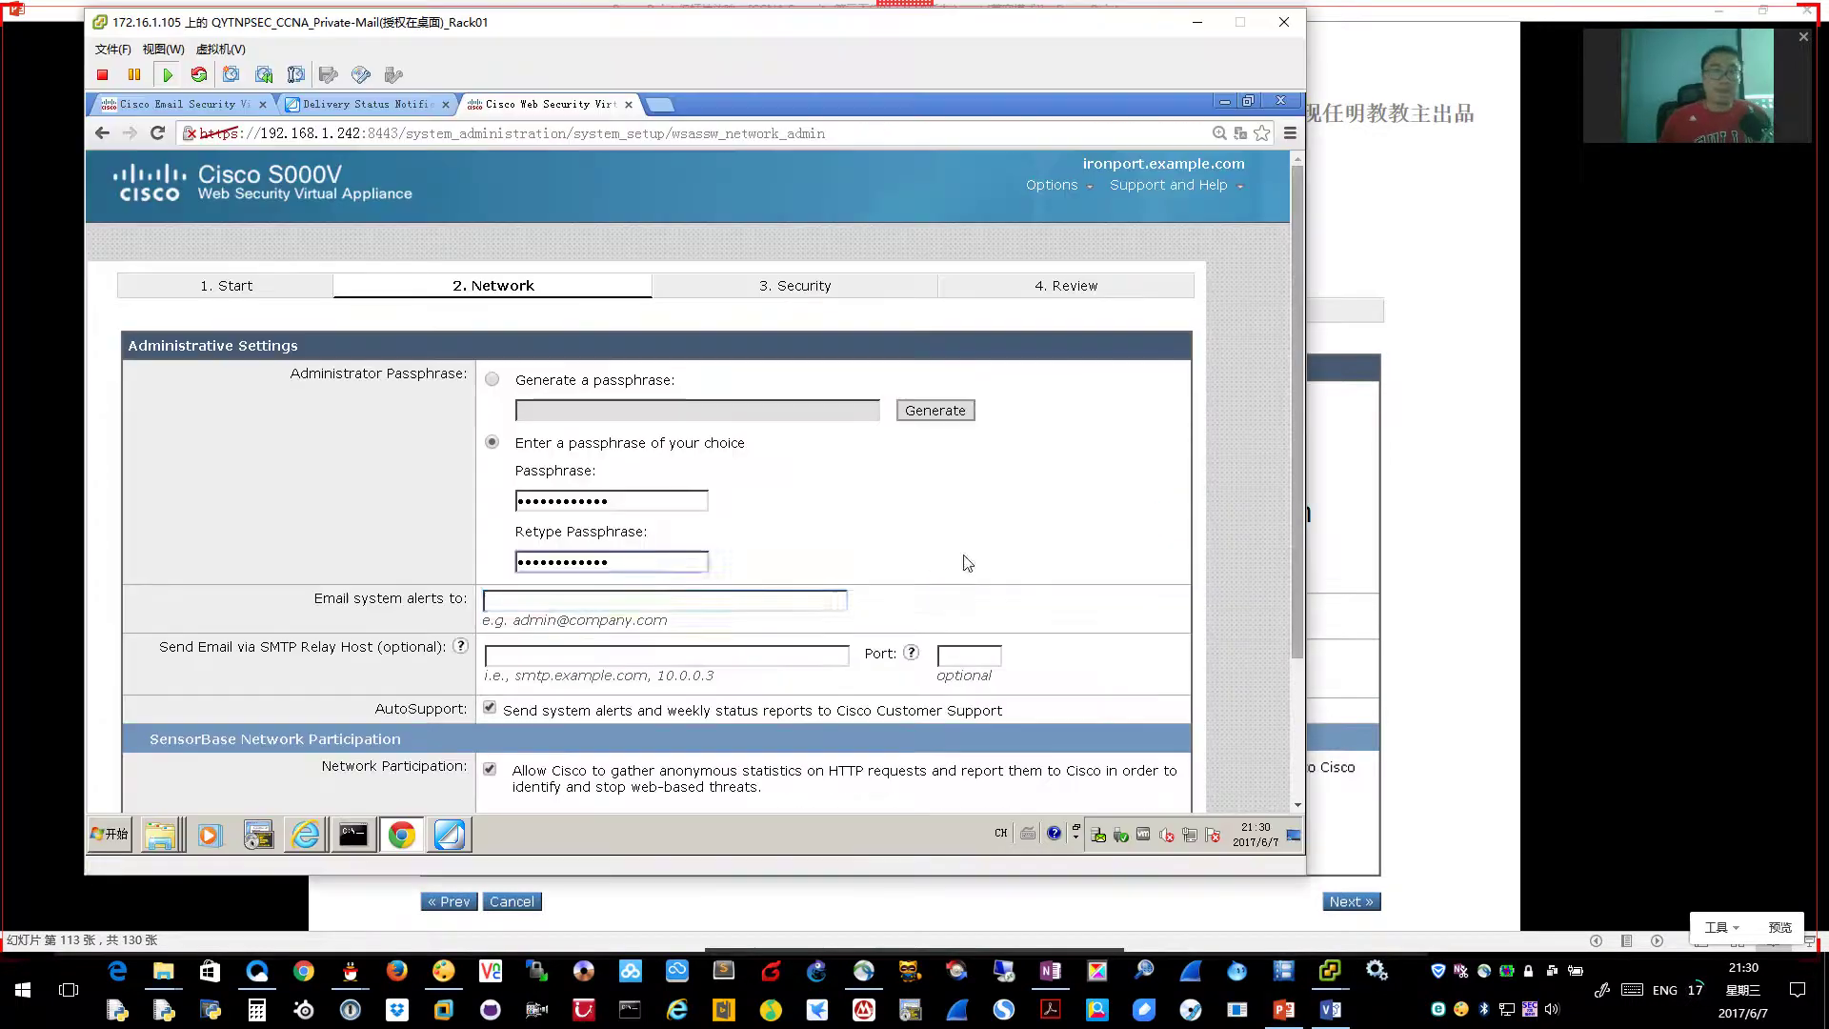
Fill in the alert e-mail address in 'Email system alerts to'
{"action": "left_click", "coordinate": [537, 602]}
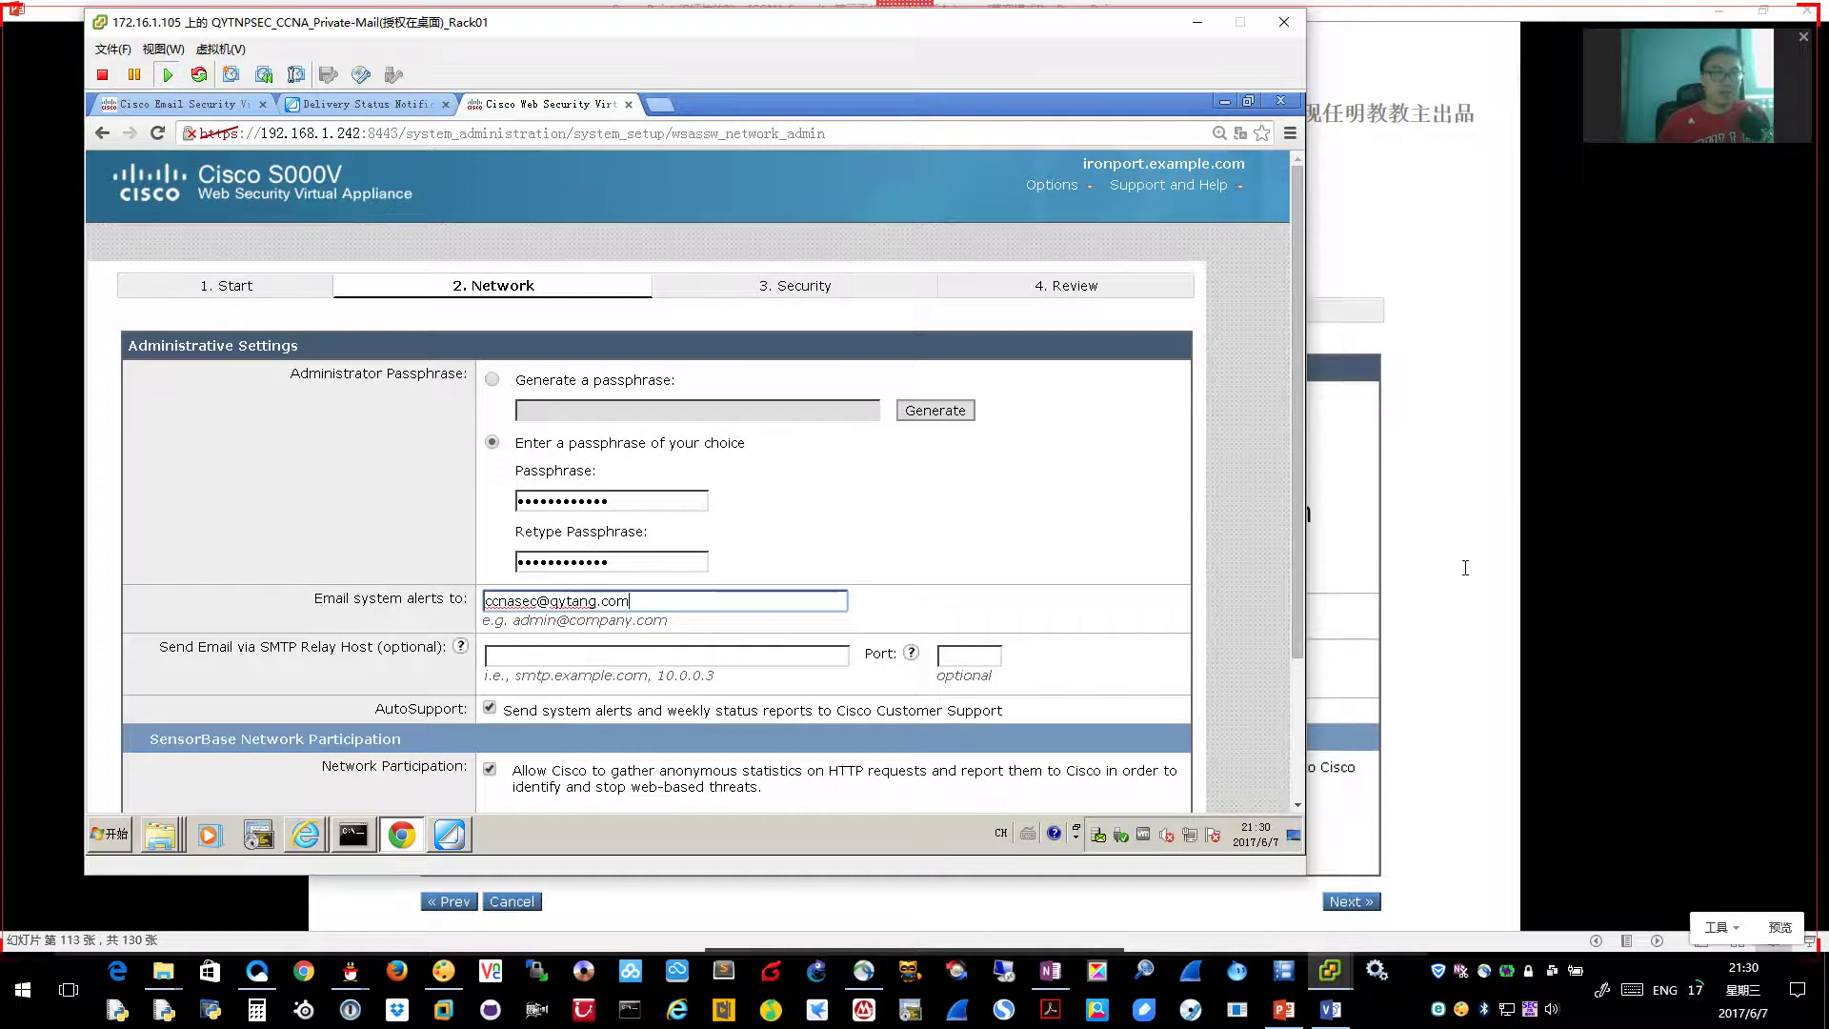
{"action": "key", "text": "alt+Tab"}
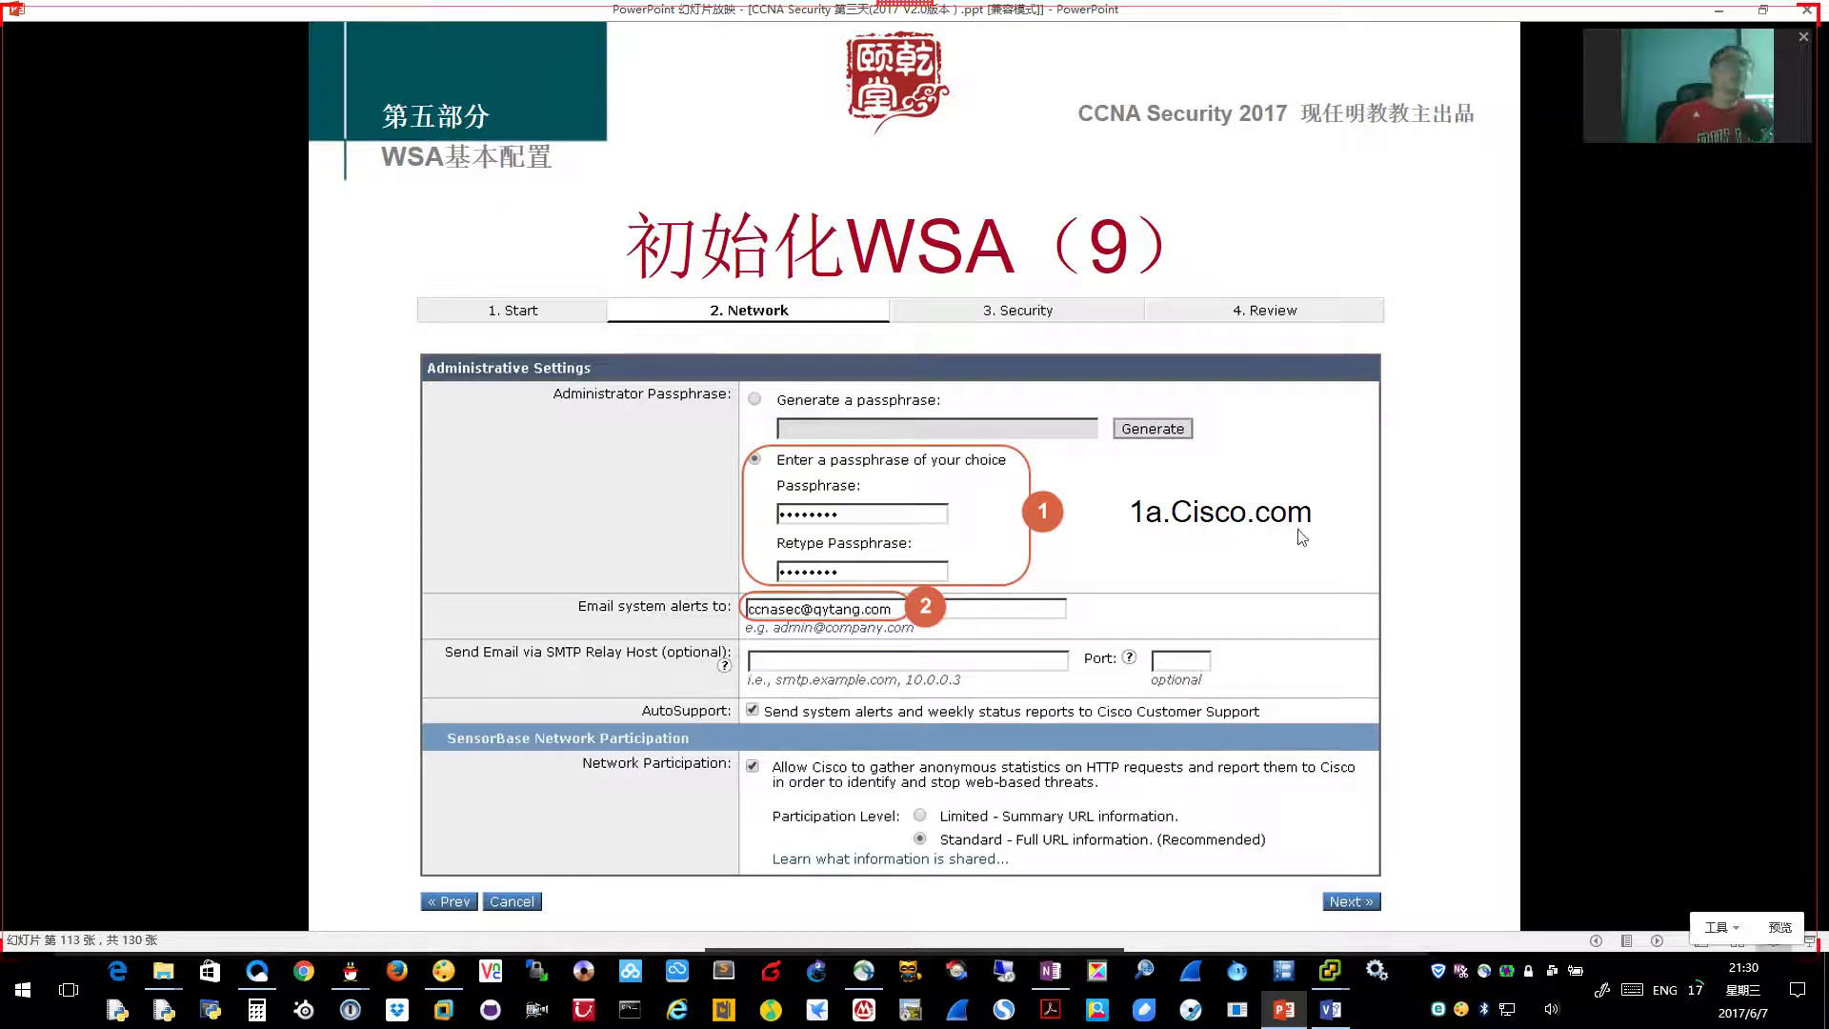
{"action": "key", "text": "alt+Tab"}
{"action": "scroll", "coordinate": [1038, 758], "scroll_direction": "down", "scroll_amount": 3}
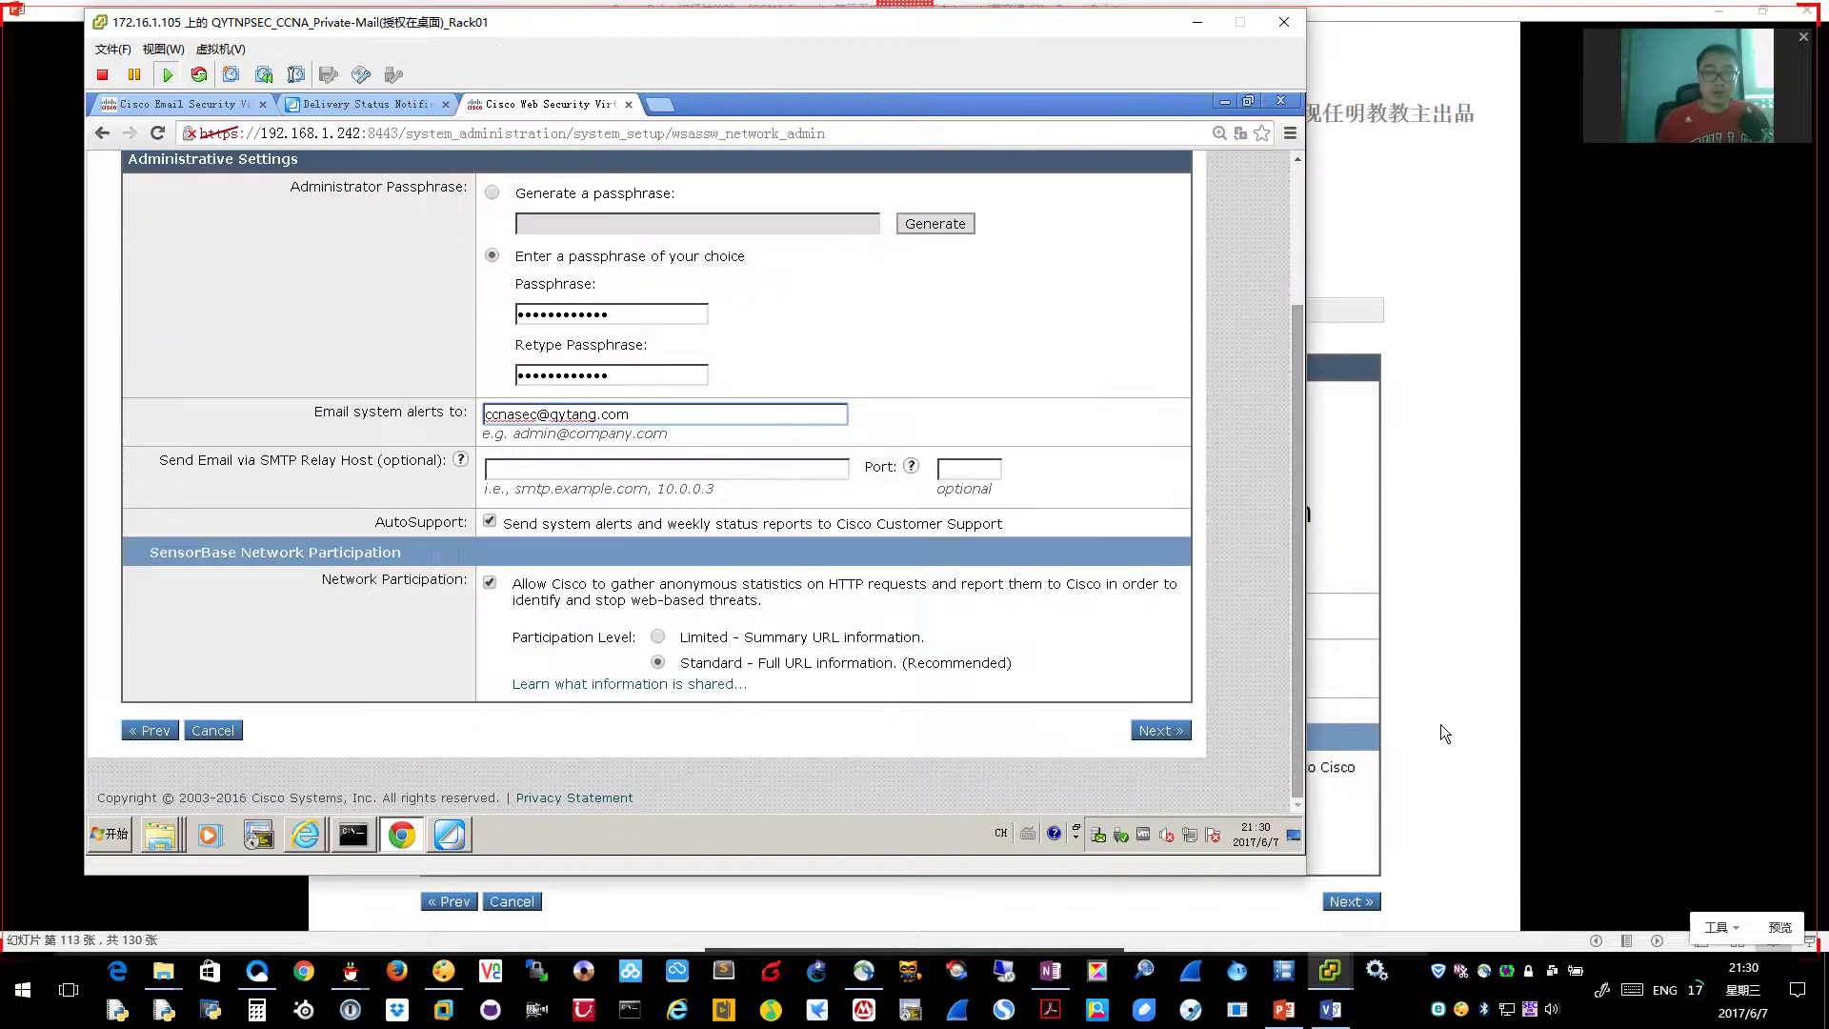
Continue the wizard to the Security settings step, checking the slides alongside
{"action": "key", "text": "alt+Tab"}
{"action": "key", "text": "Page_Down"}
{"action": "key", "text": "alt+Tab"}
{"action": "left_click", "coordinate": [1164, 731]}
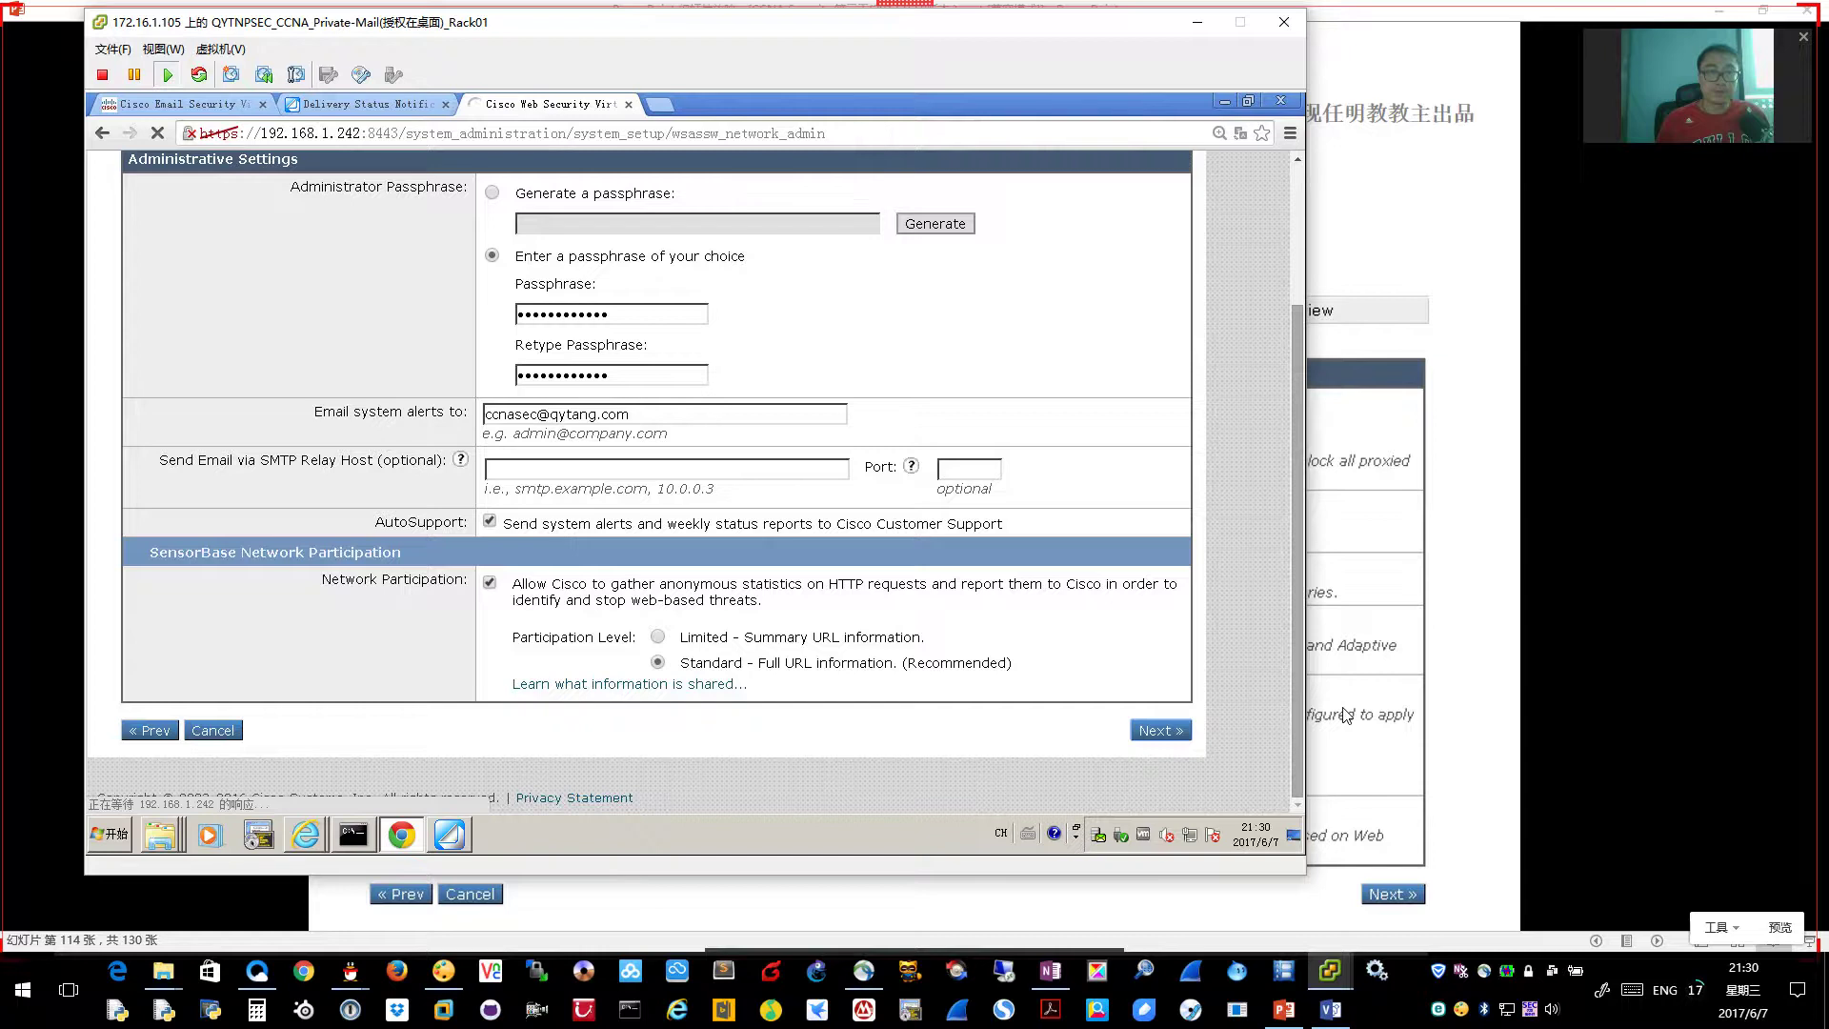
{"action": "key", "text": "alt+Tab"}
{"action": "key", "text": "Page_Down"}
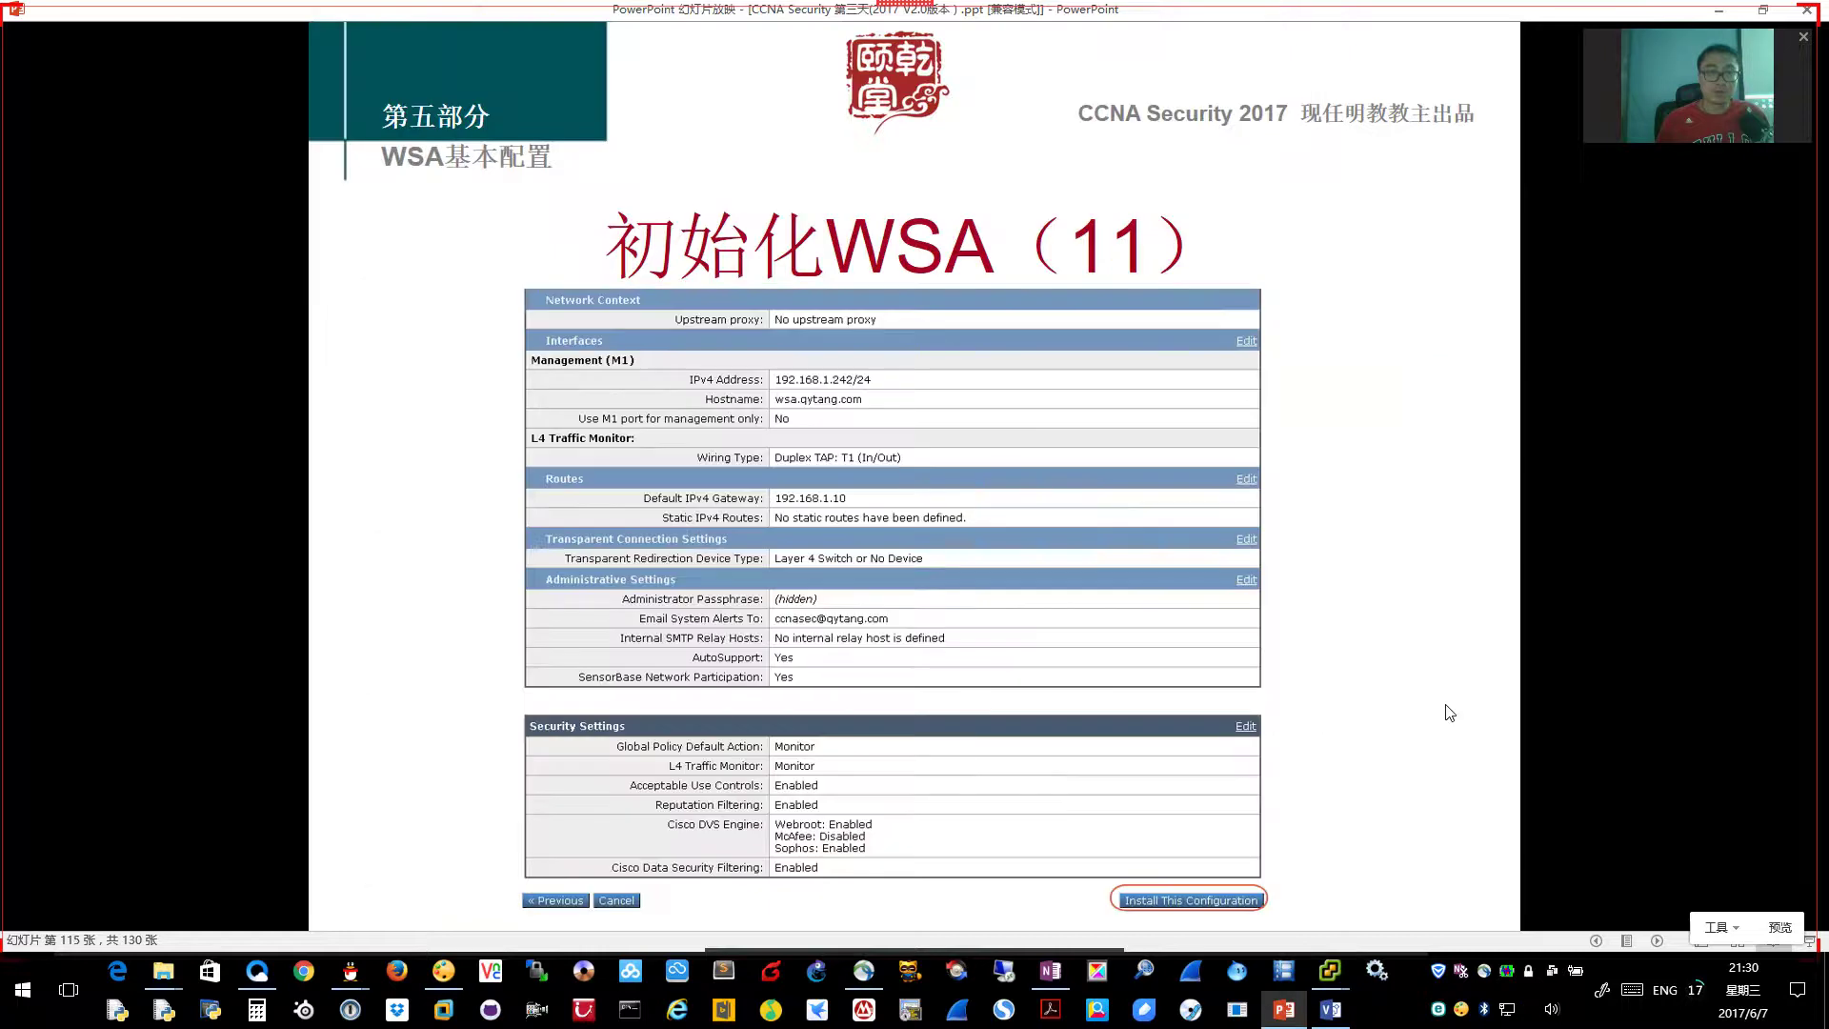
{"action": "key", "text": "Page_Up"}
{"action": "key", "text": "alt+Tab"}
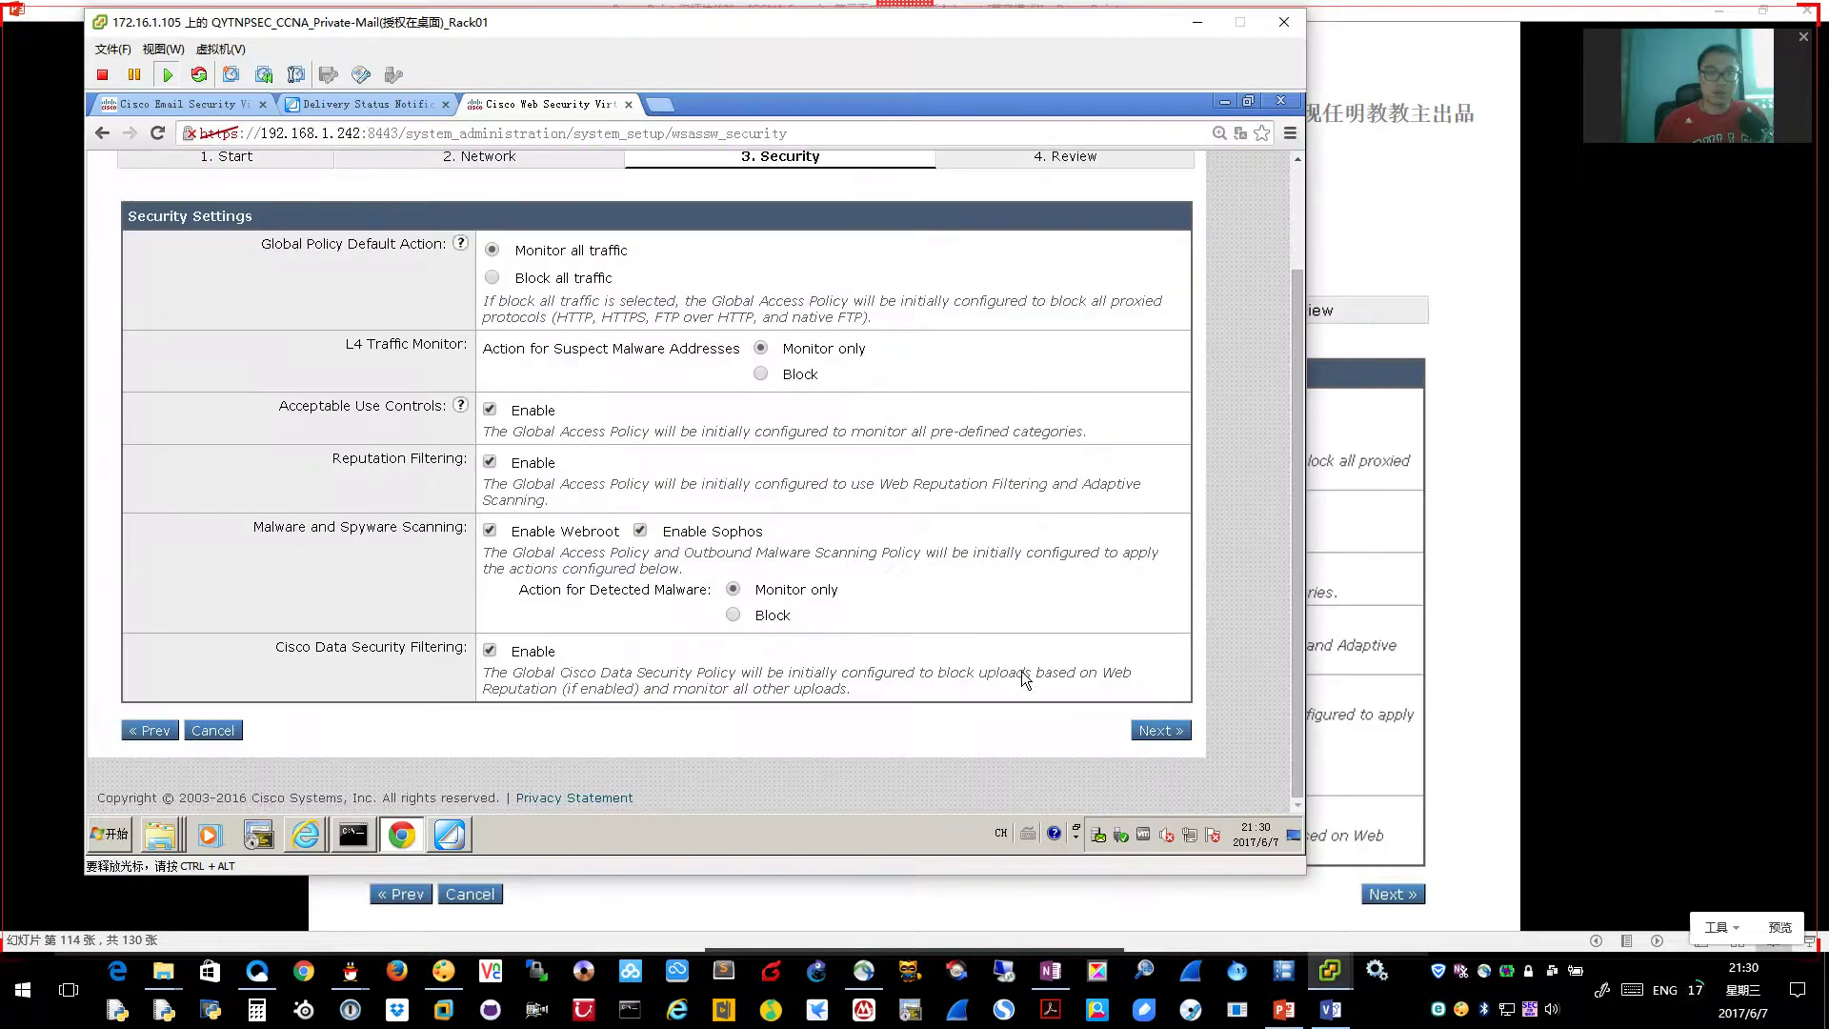
Accept the default security settings and install the reviewed WSA configuration
{"action": "left_click", "coordinate": [1158, 731]}
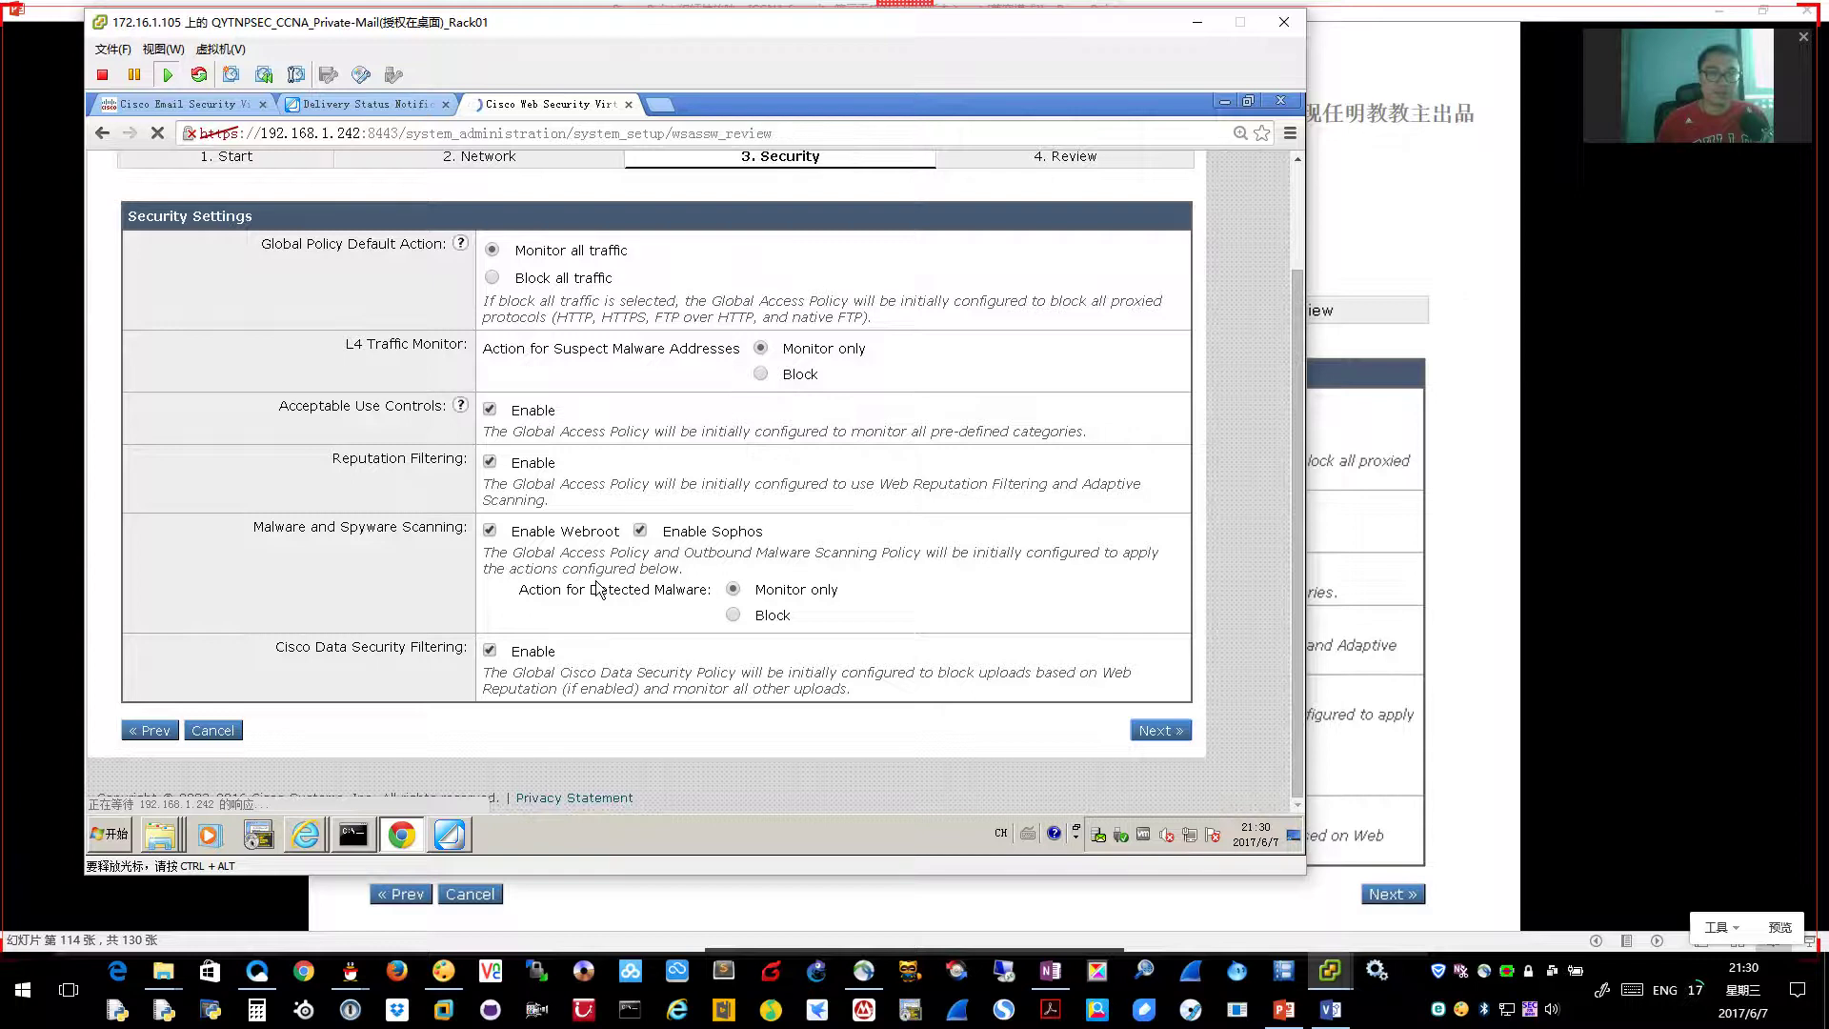
{"action": "scroll", "coordinate": [1076, 707], "scroll_direction": "down", "scroll_amount": 7}
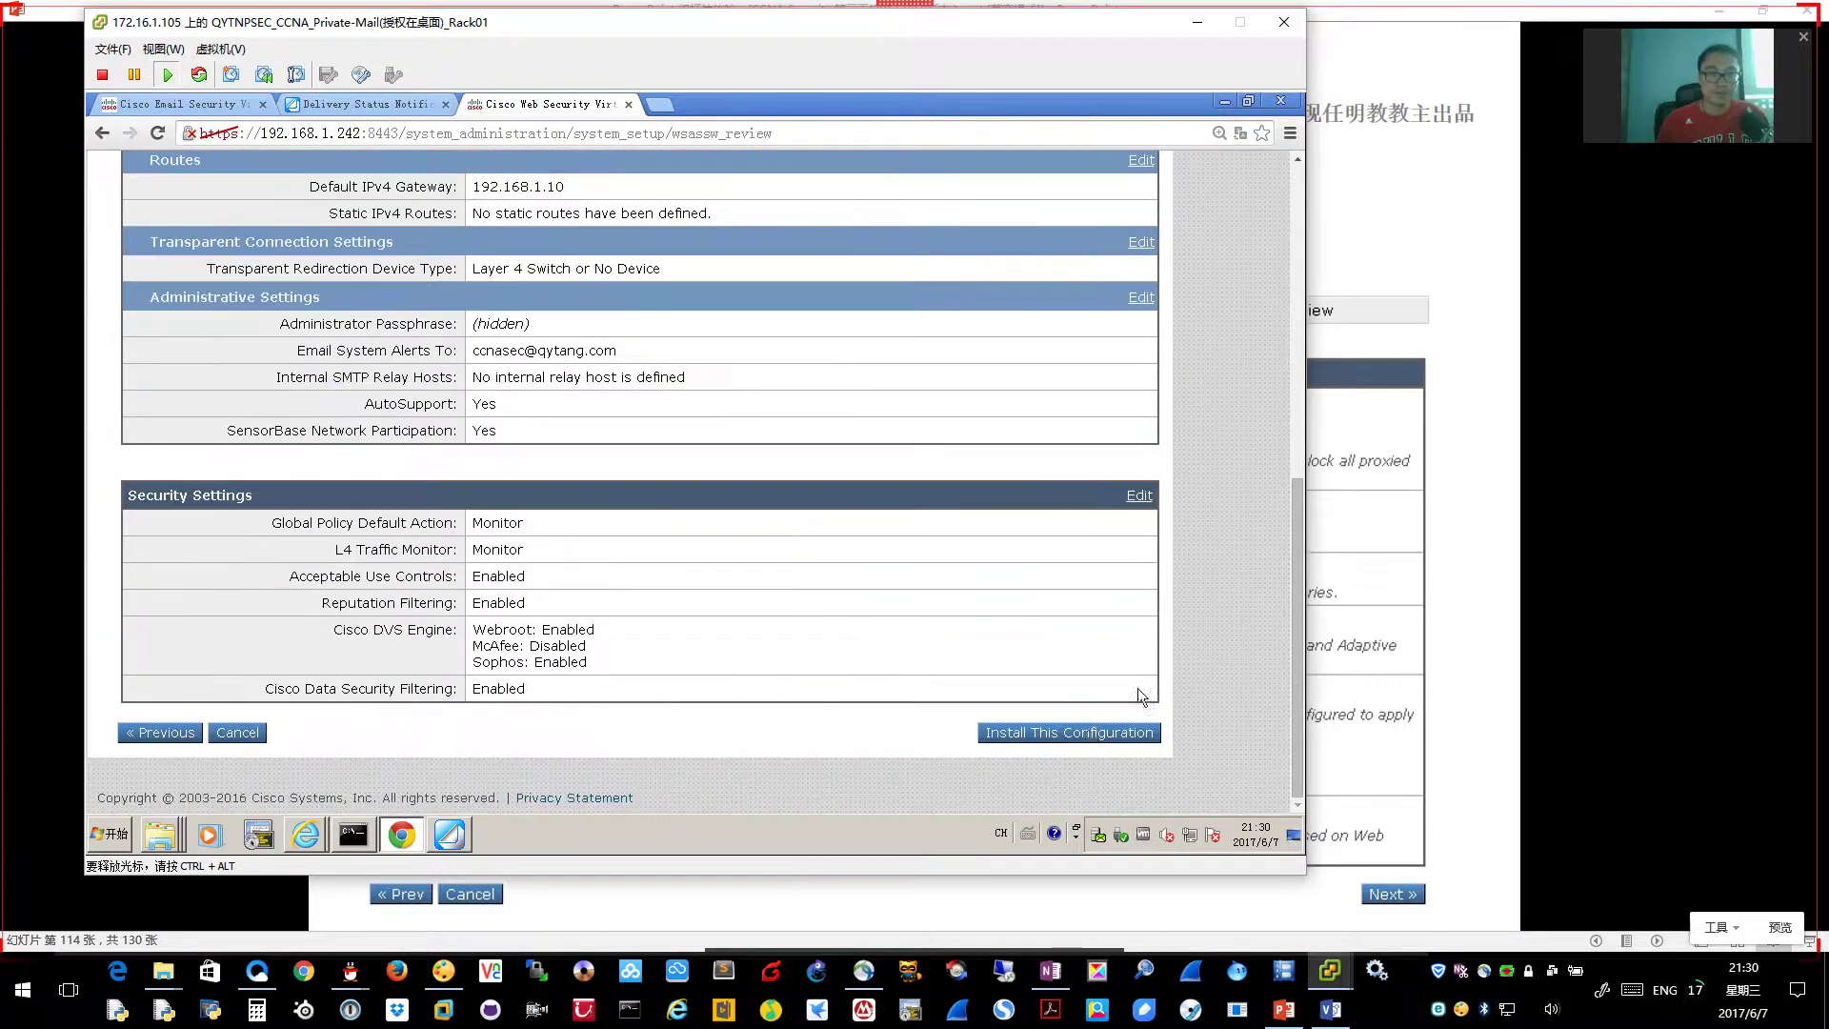
{"action": "left_click", "coordinate": [1084, 731]}
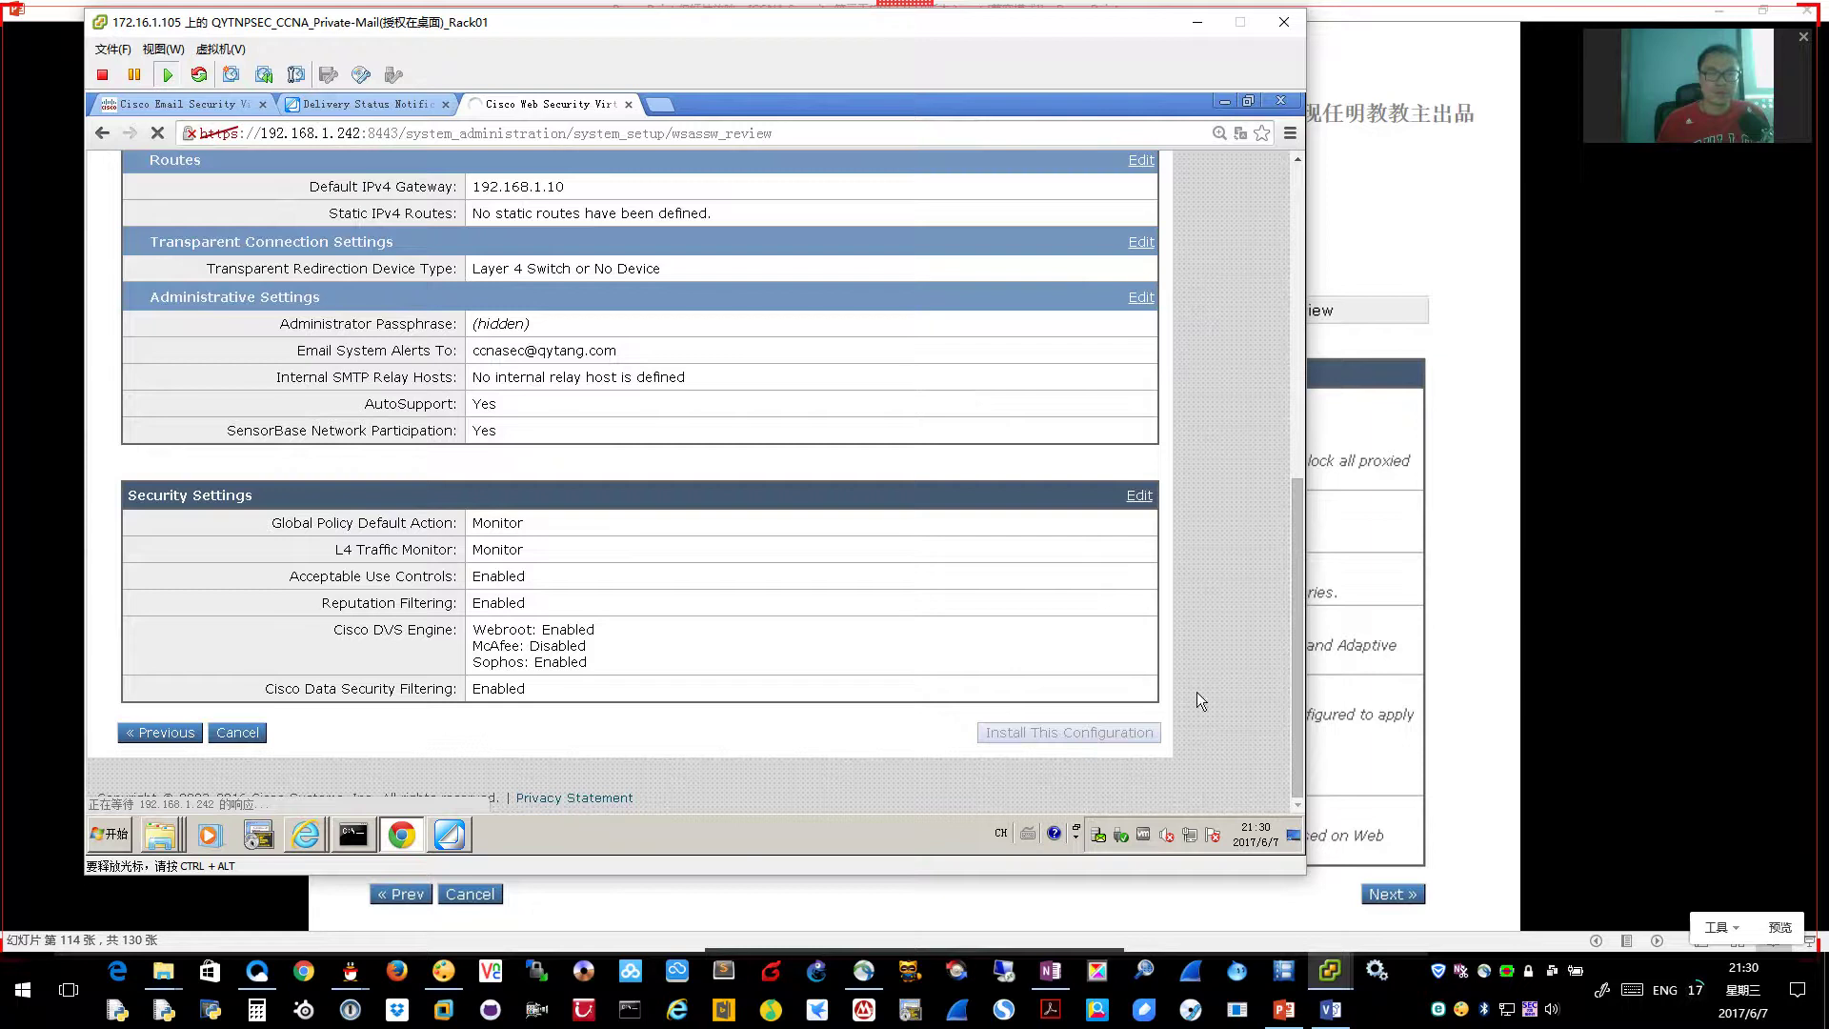
Review the passphrase and password policy slides, then return to the VM's browser
{"action": "left_click", "coordinate": [1498, 579]}
{"action": "left_click", "coordinate": [1497, 579]}
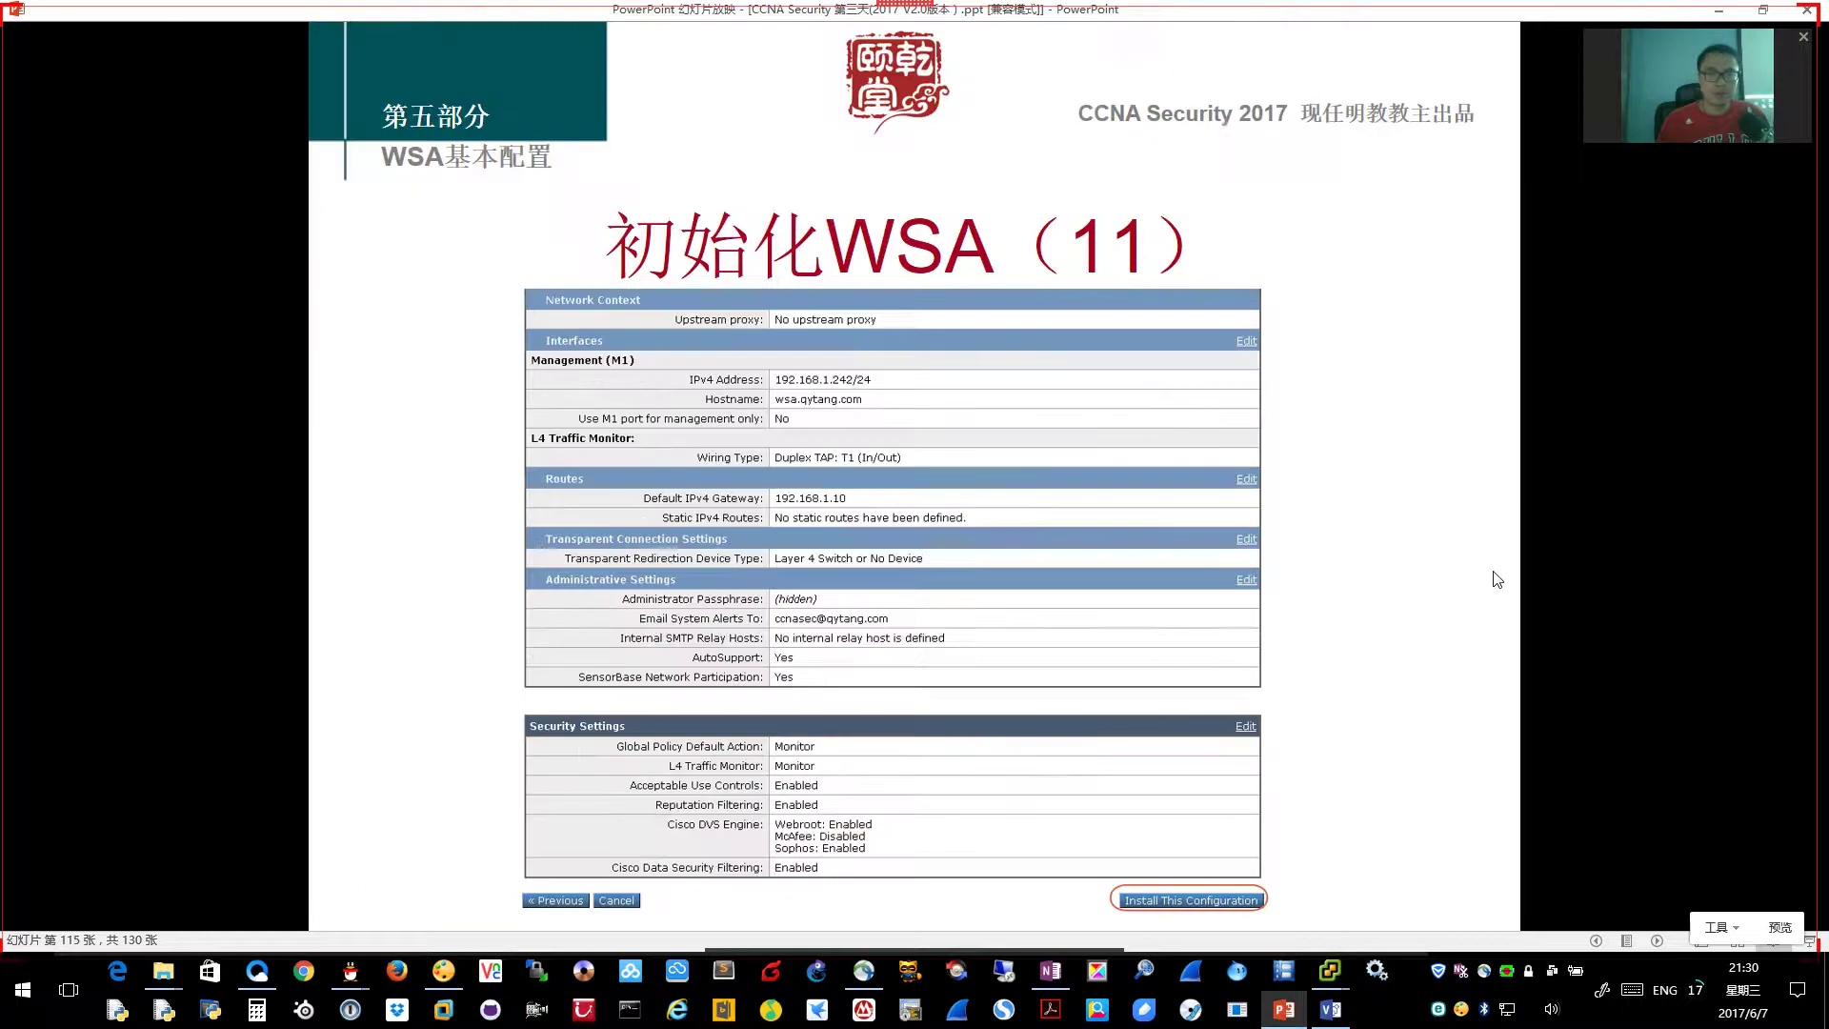
{"action": "left_click", "coordinate": [1497, 579]}
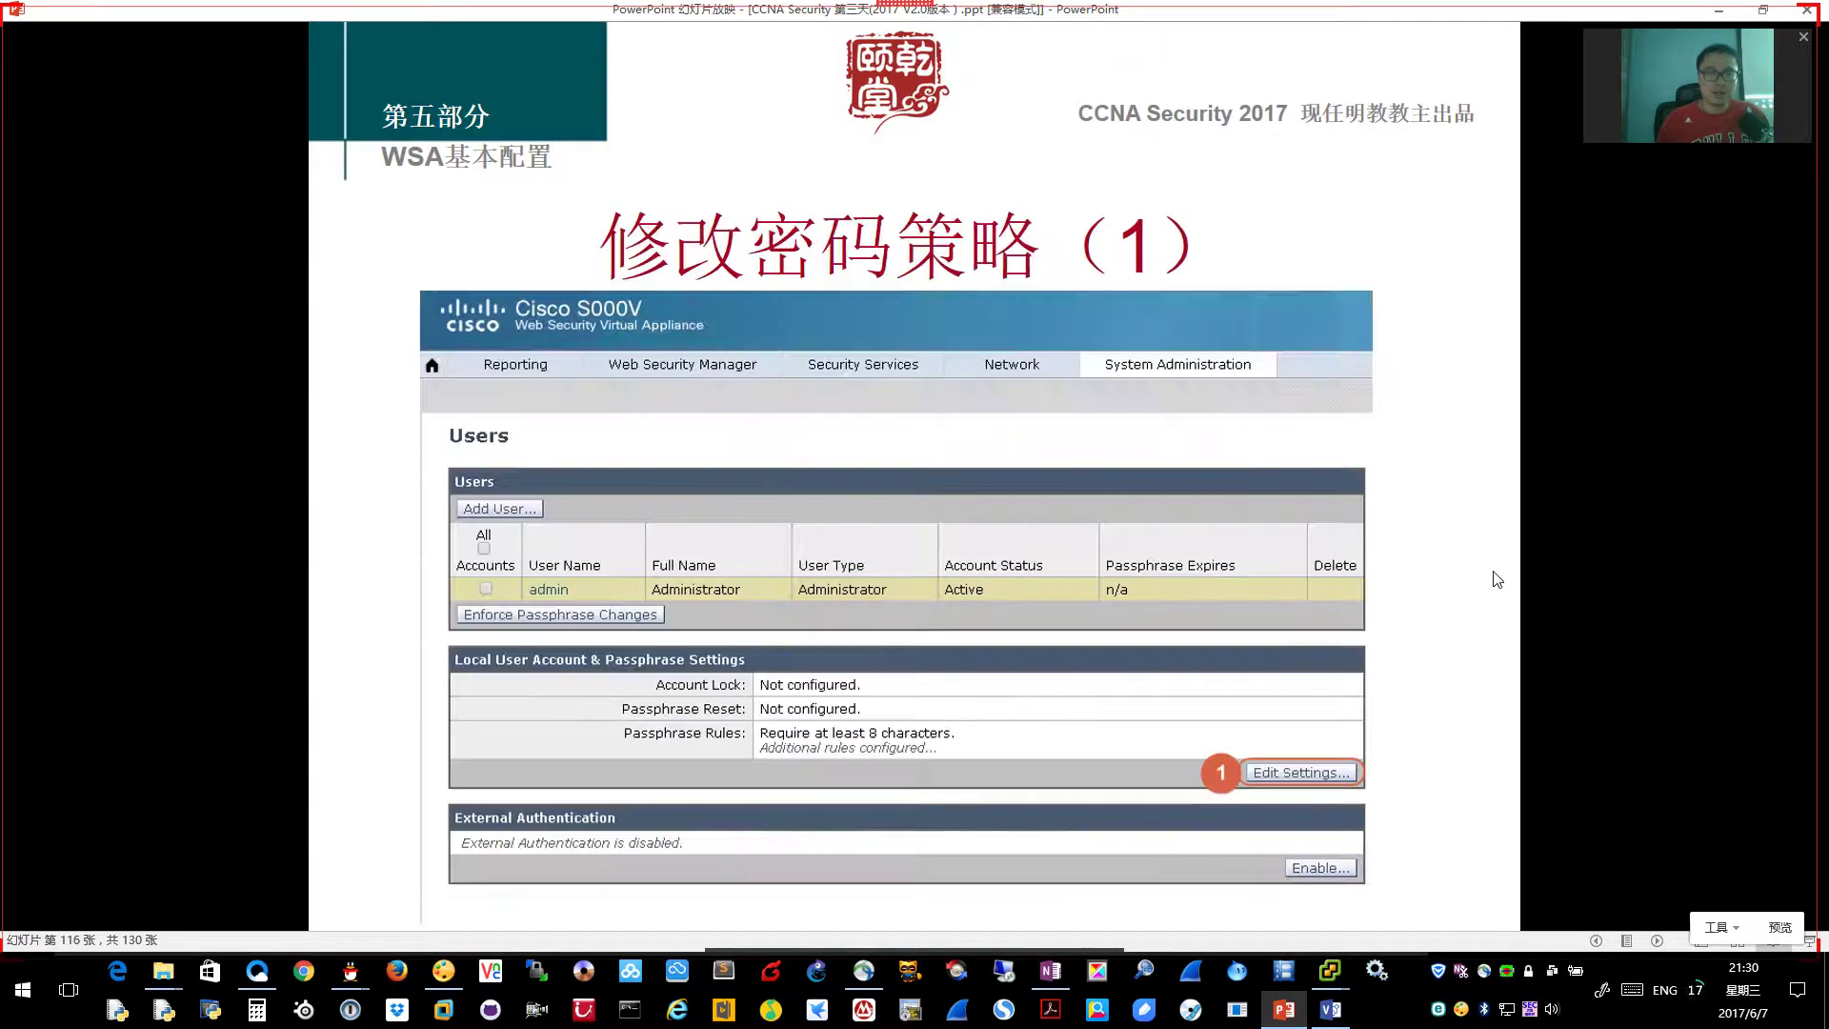
{"action": "key", "text": "alt+Tab"}
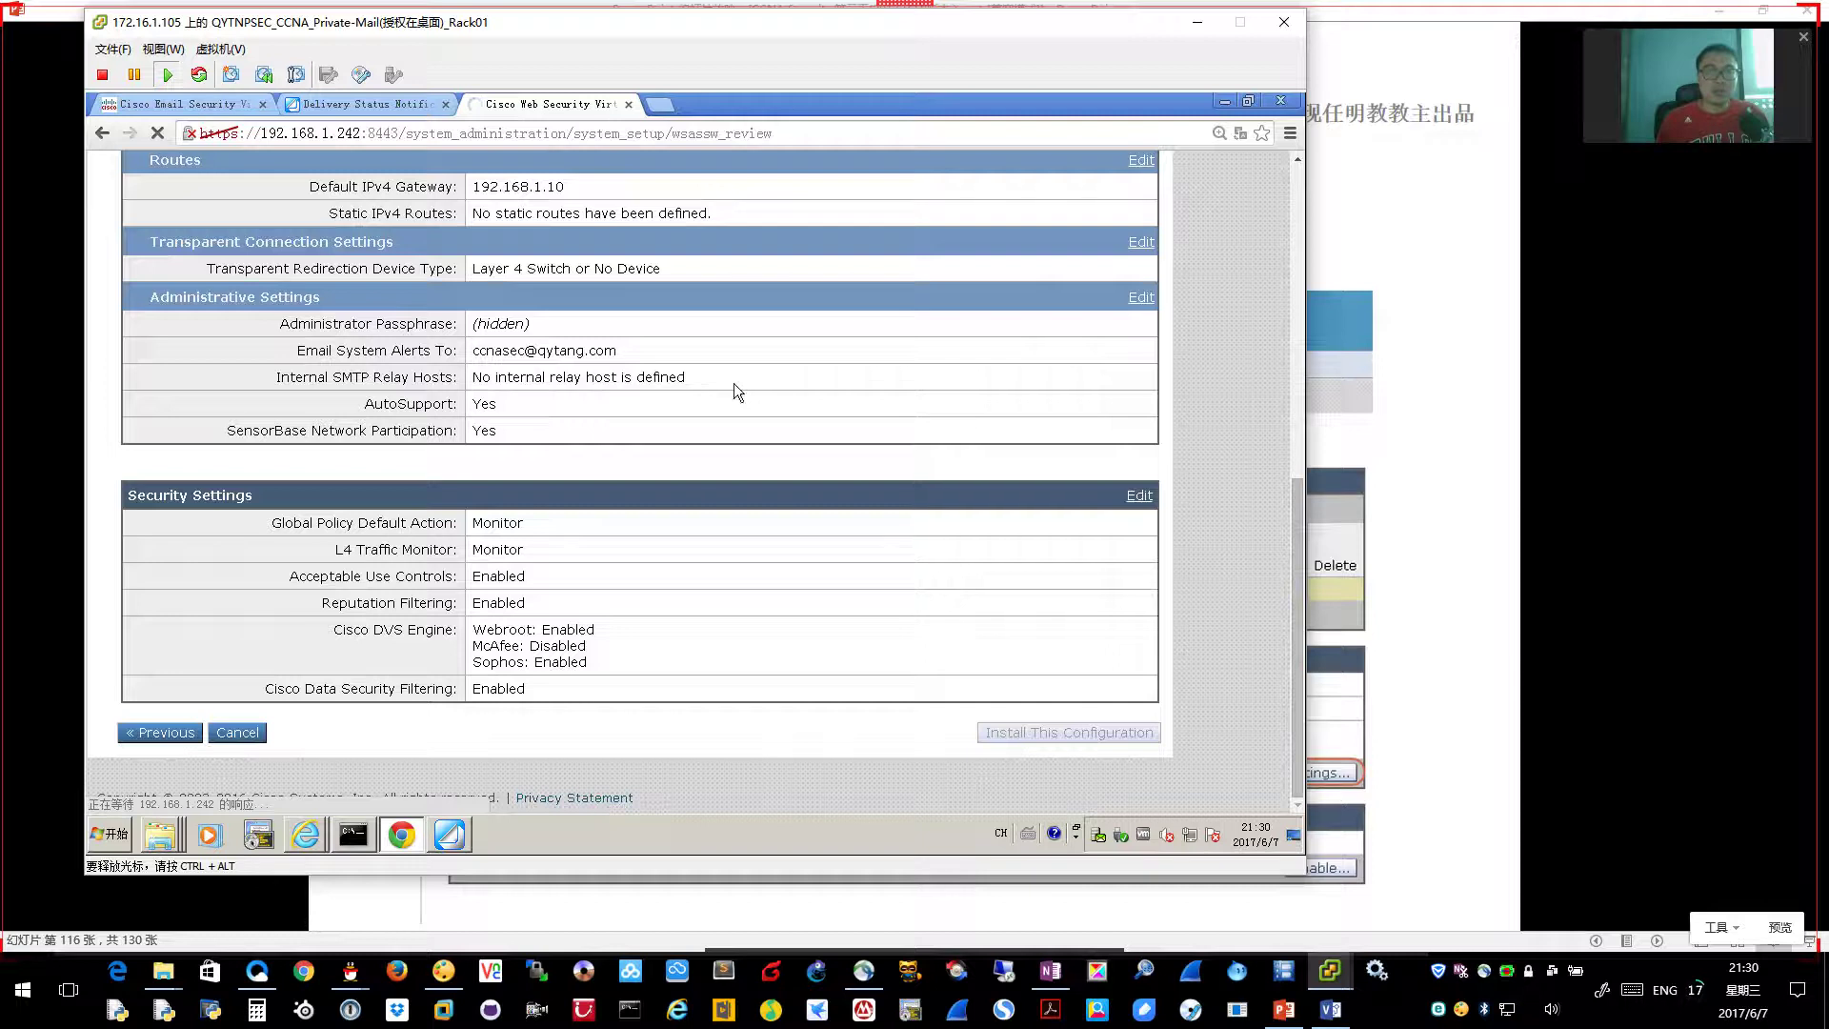
{"action": "key", "text": "alt+Tab"}
{"action": "key", "text": "Left"}
{"action": "key", "text": "Left"}
{"action": "key", "text": "Left"}
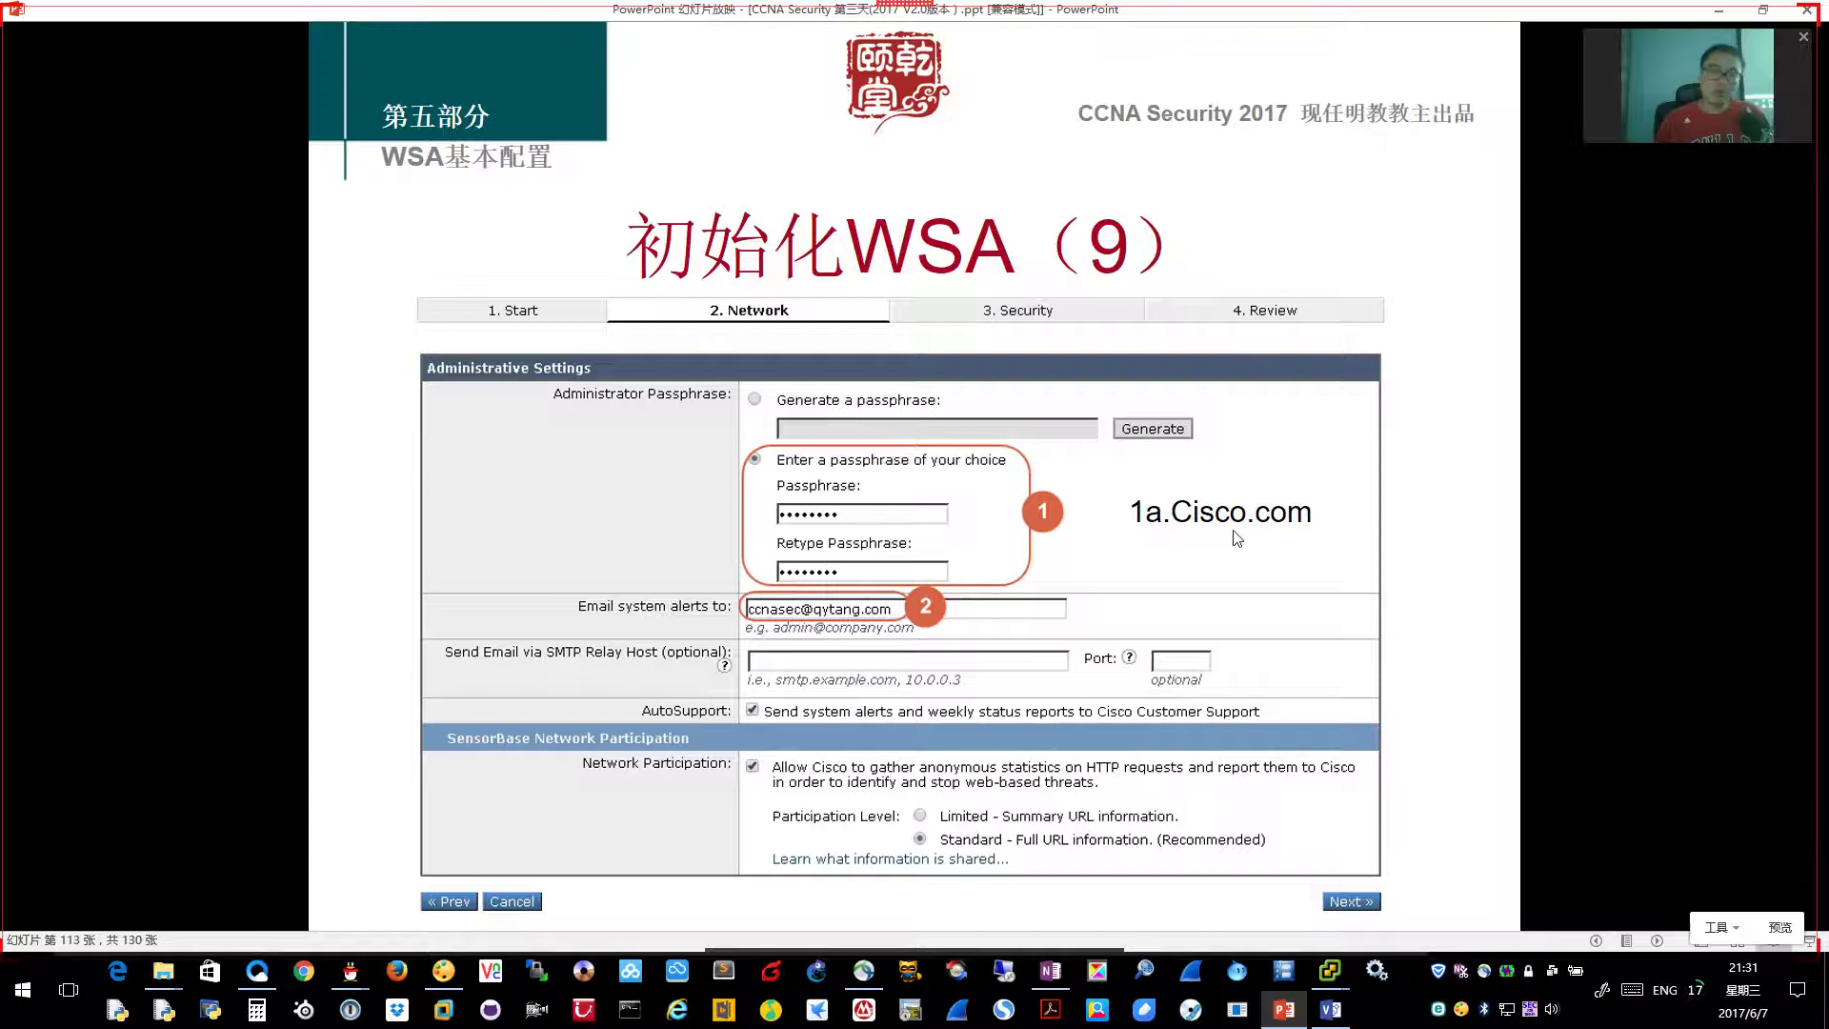
{"action": "key", "text": "Right"}
{"action": "key", "text": "Right"}
{"action": "key", "text": "Right"}
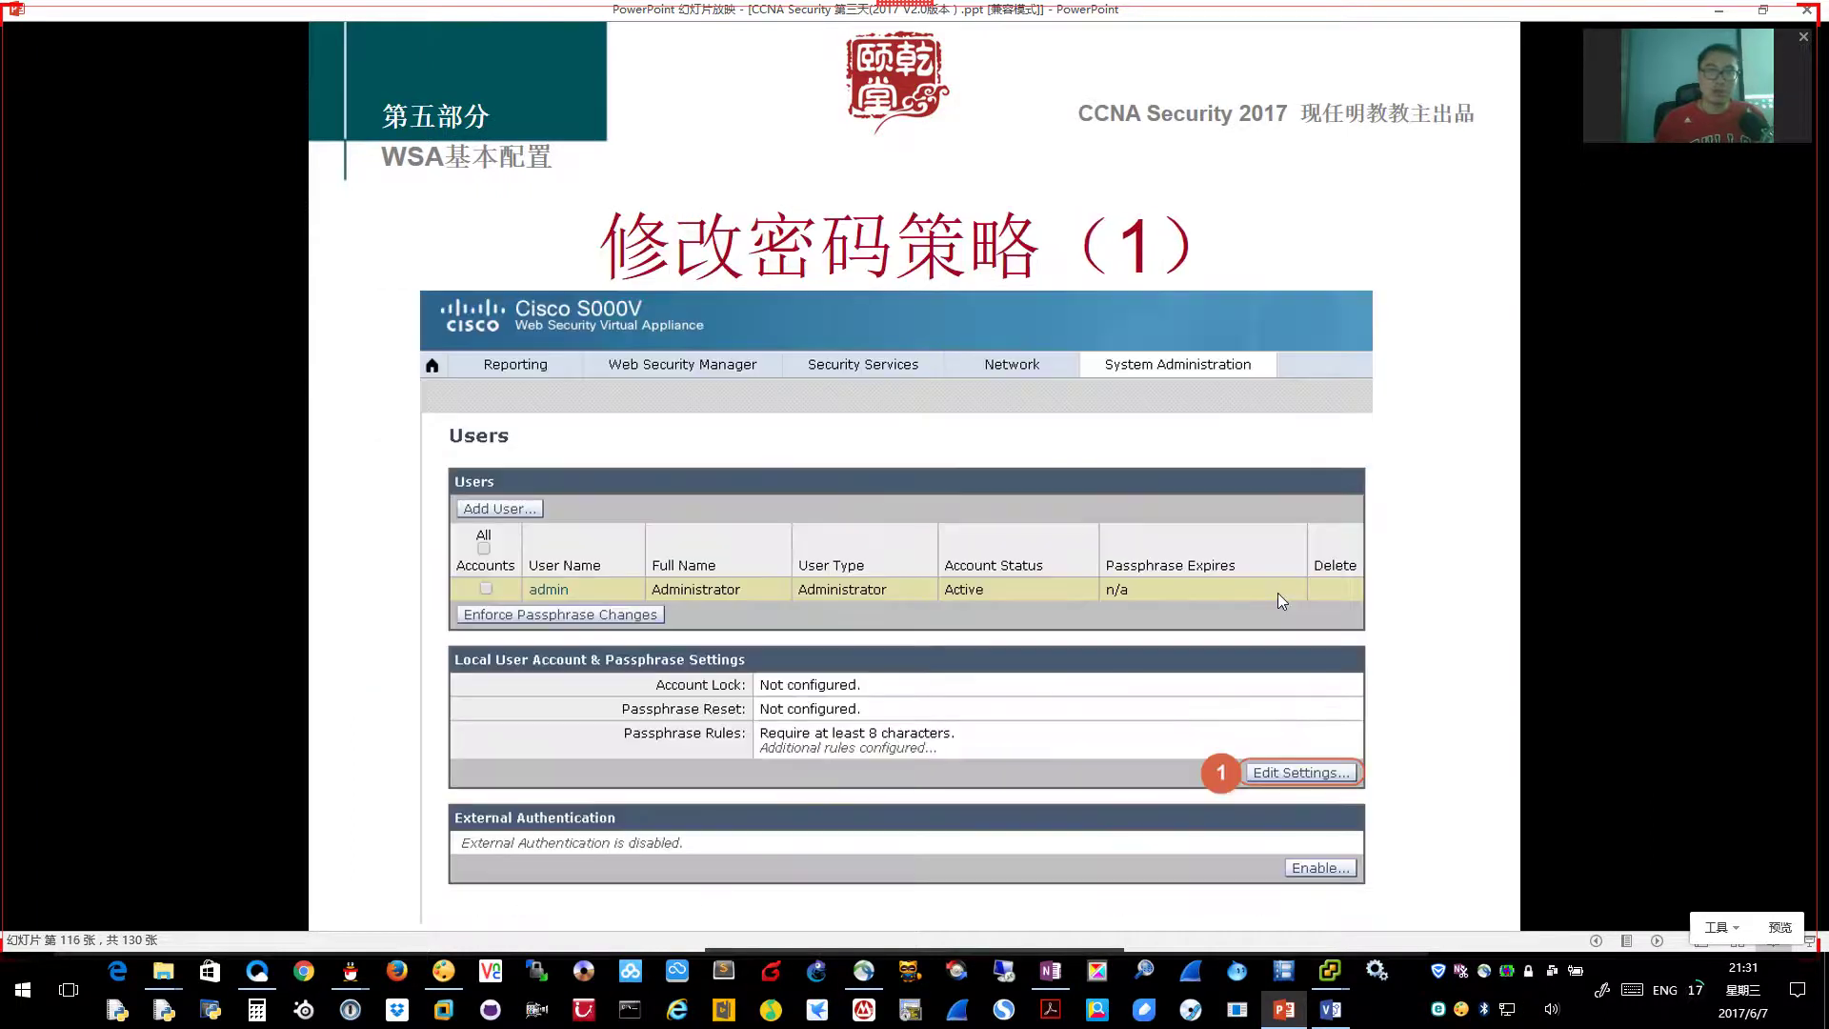
{"action": "key", "text": "Right"}
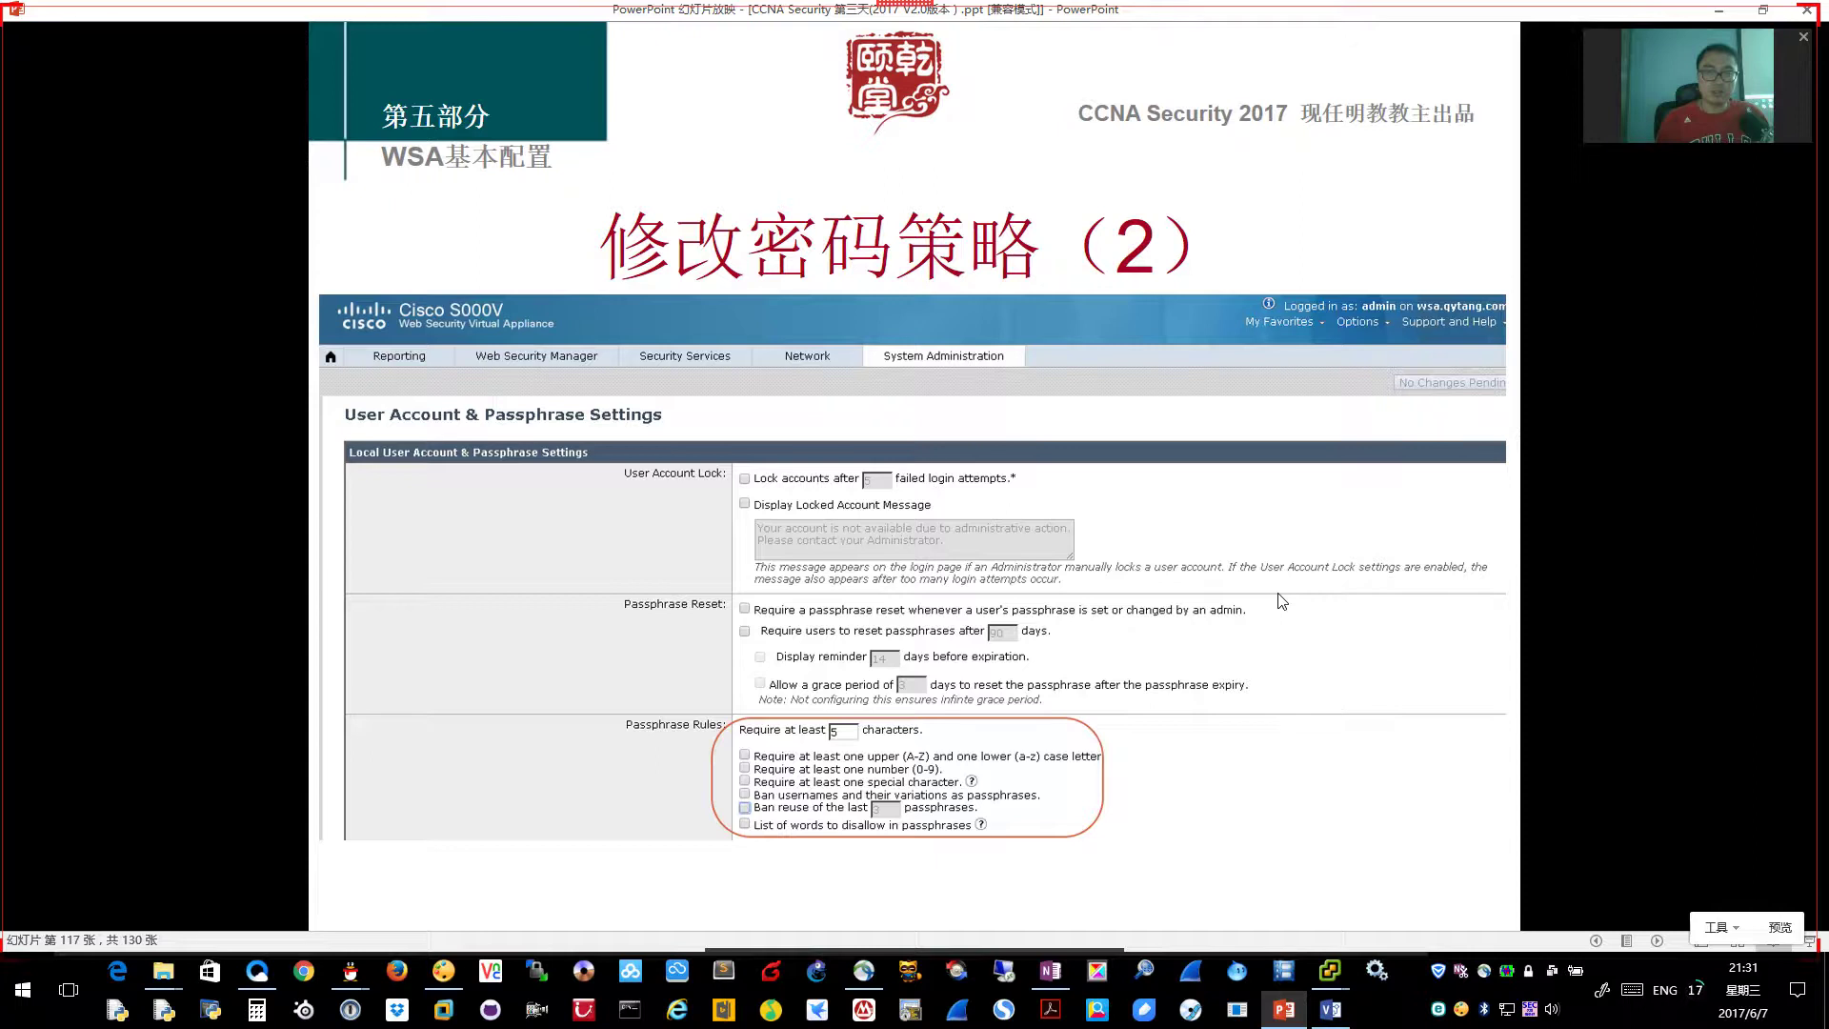
{"action": "key", "text": "Left"}
{"action": "key", "text": "alt+Tab"}
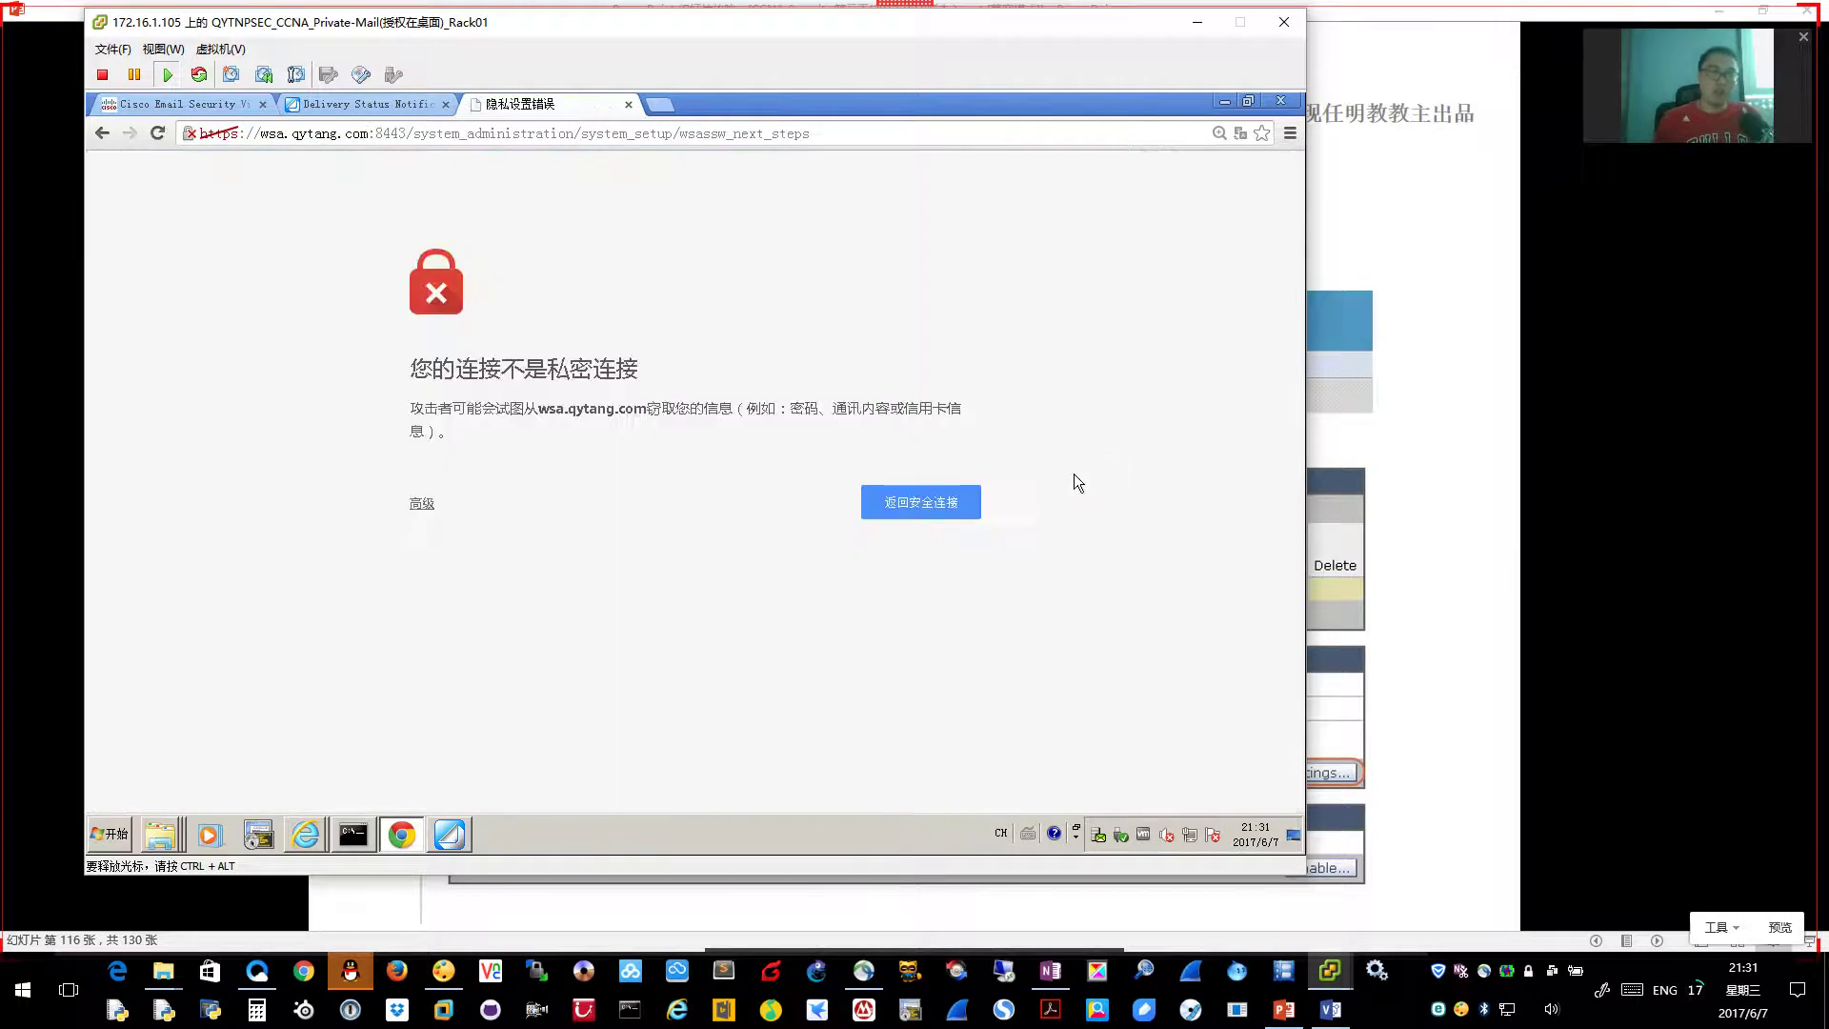
Proceed past the wsa.qytang.com certificate warning and log in with the administrator credentials
{"action": "left_click", "coordinate": [424, 510]}
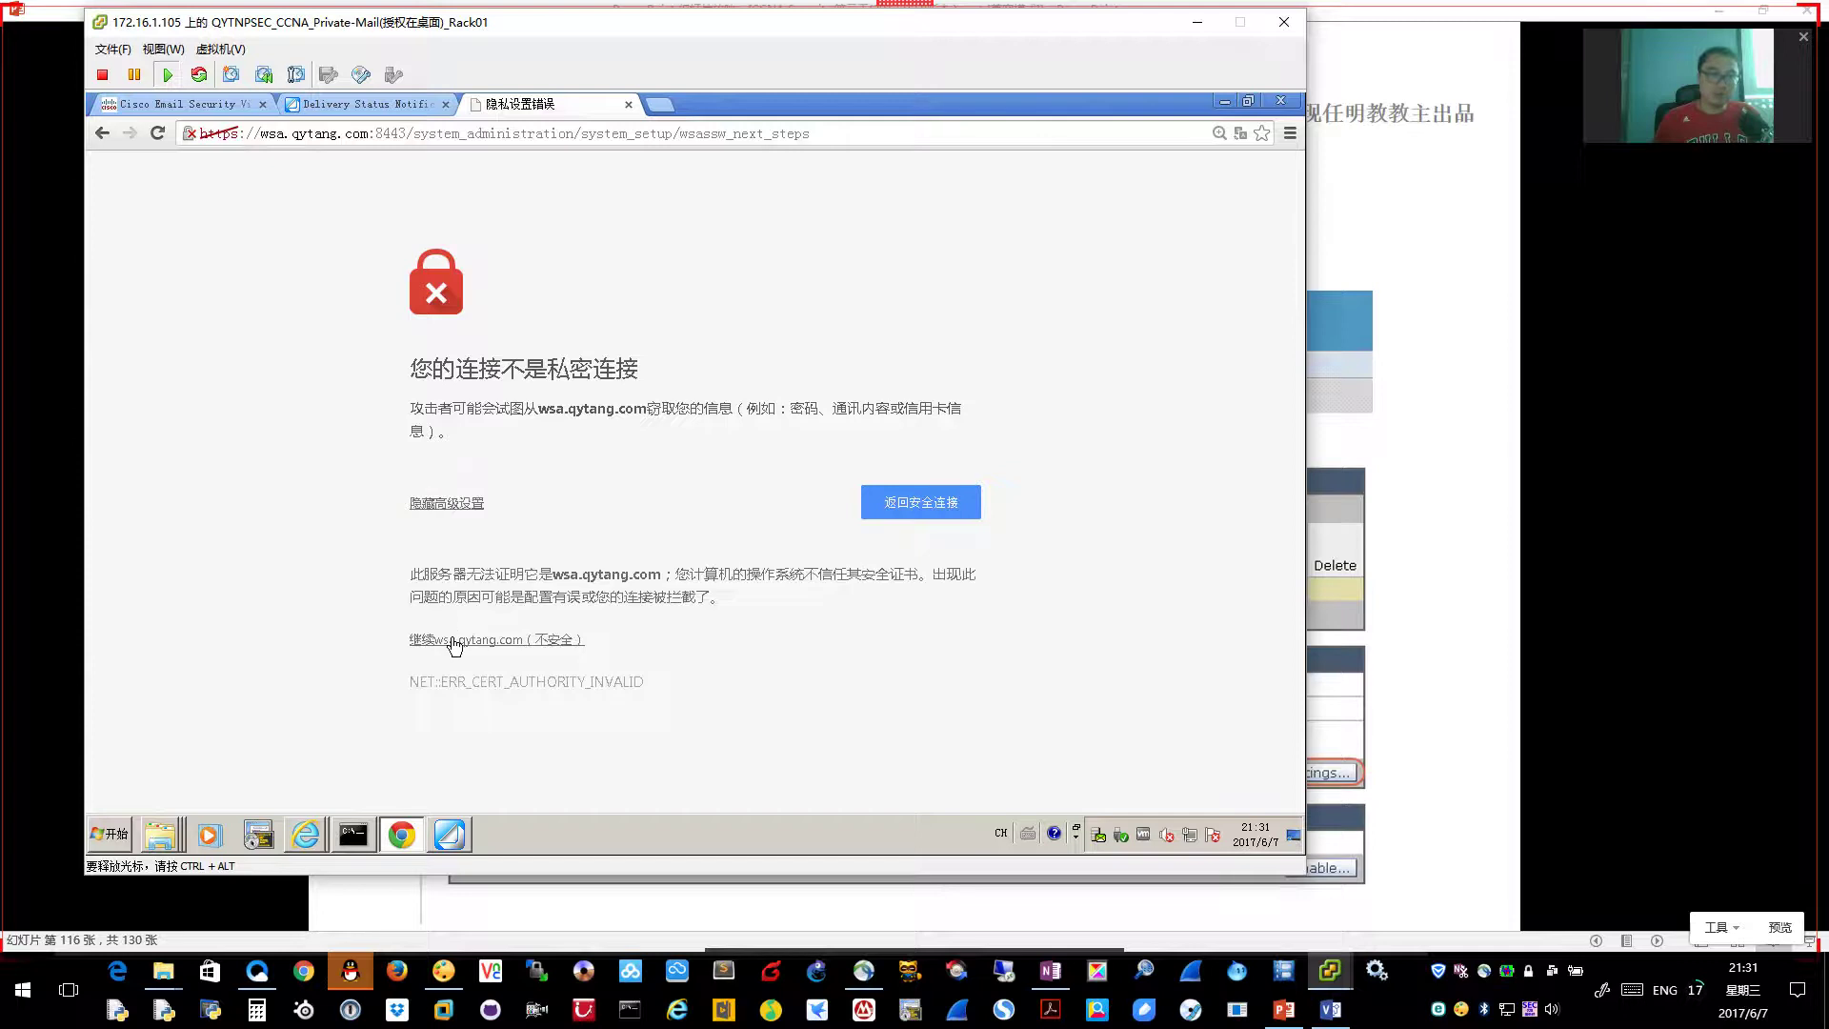
{"action": "left_click", "coordinate": [455, 641]}
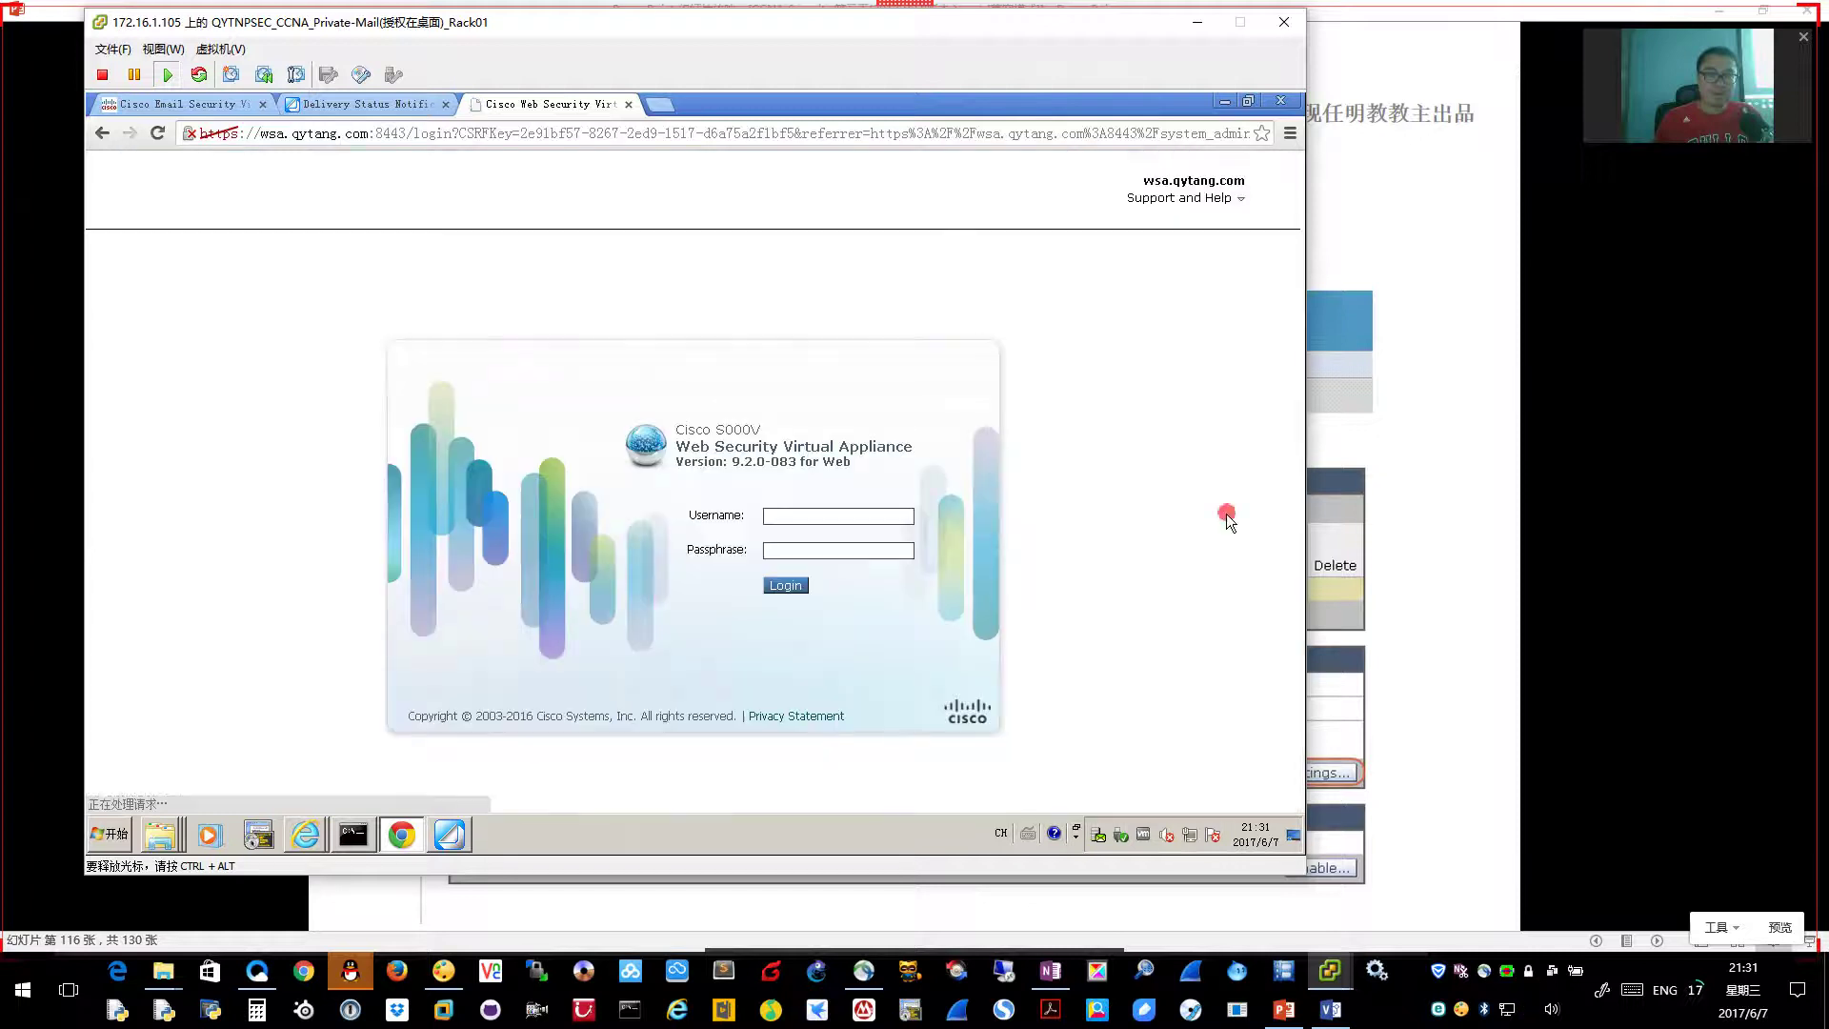
{"action": "left_click", "coordinate": [827, 515]}
{"action": "type", "text": "admin"}
{"action": "key", "text": "Tab"}
{"action": "type", "text": "Cisco123Cisc"}
{"action": "key", "text": "Return"}
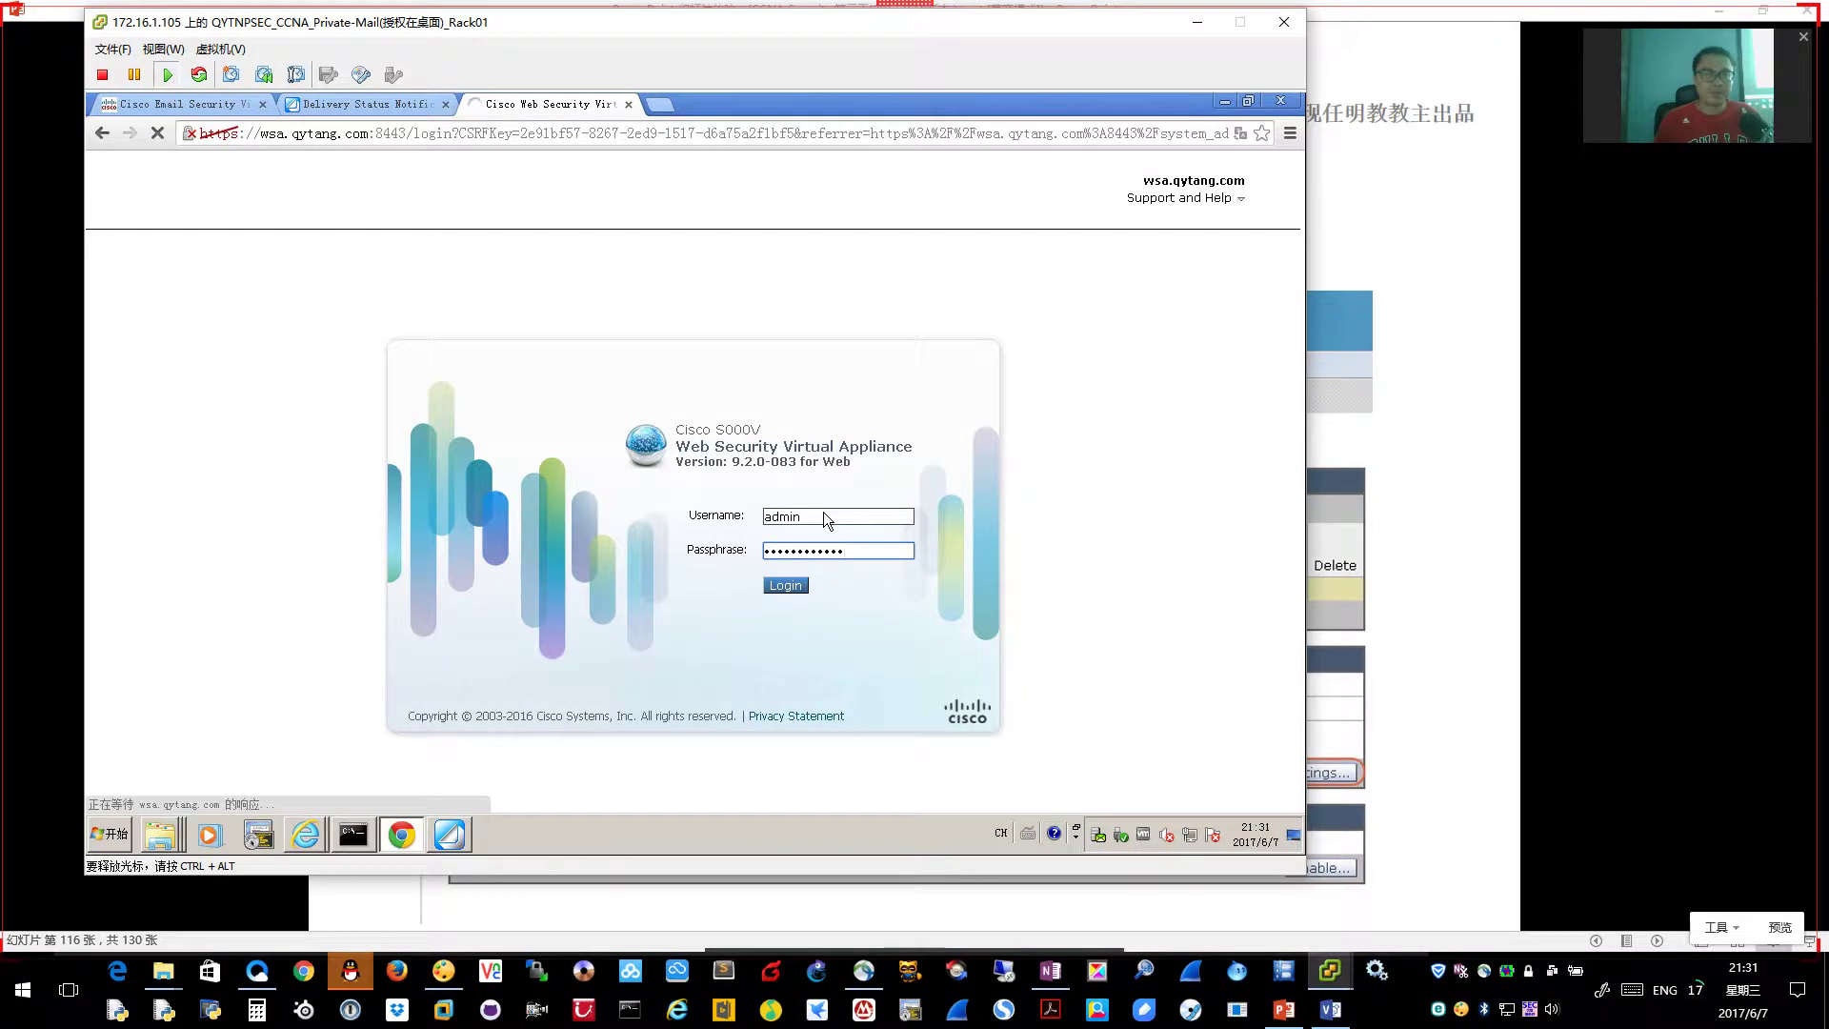
Open the System Administration > Users page
{"action": "mouse_move", "coordinate": [802, 219]}
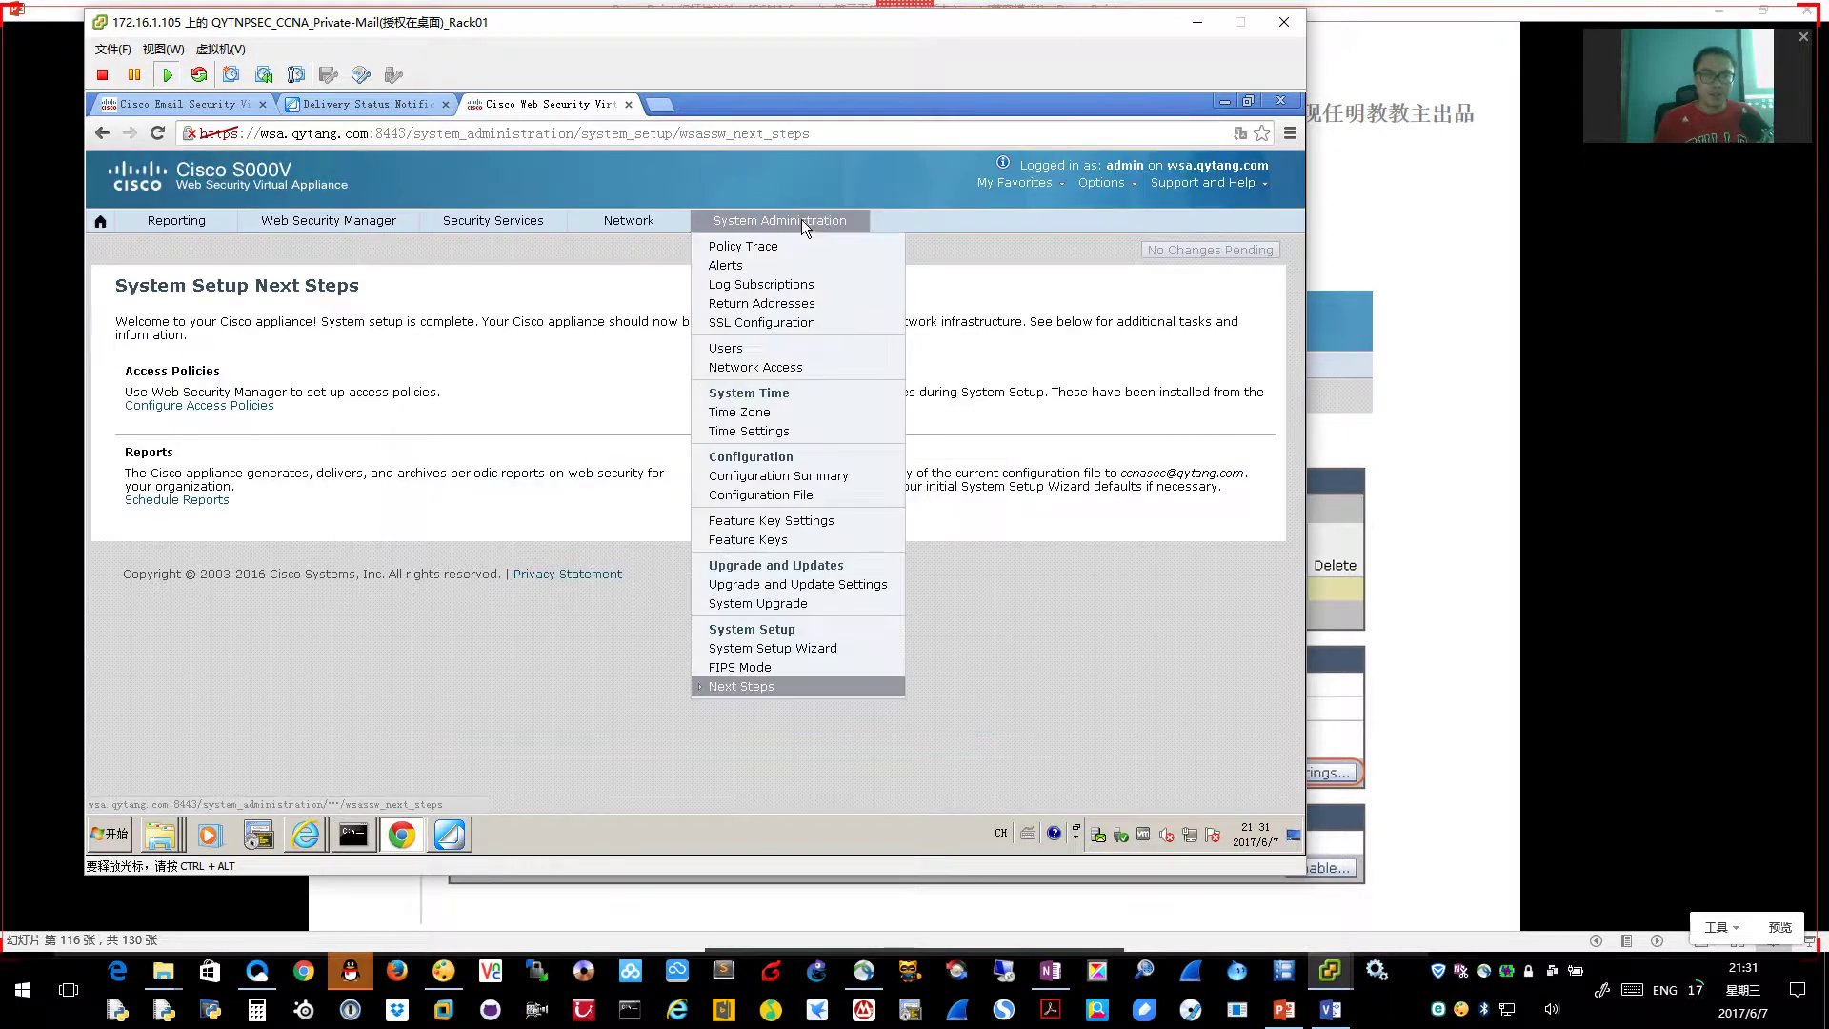
{"action": "left_click", "coordinate": [833, 352]}
{"action": "mouse_move", "coordinate": [791, 220]}
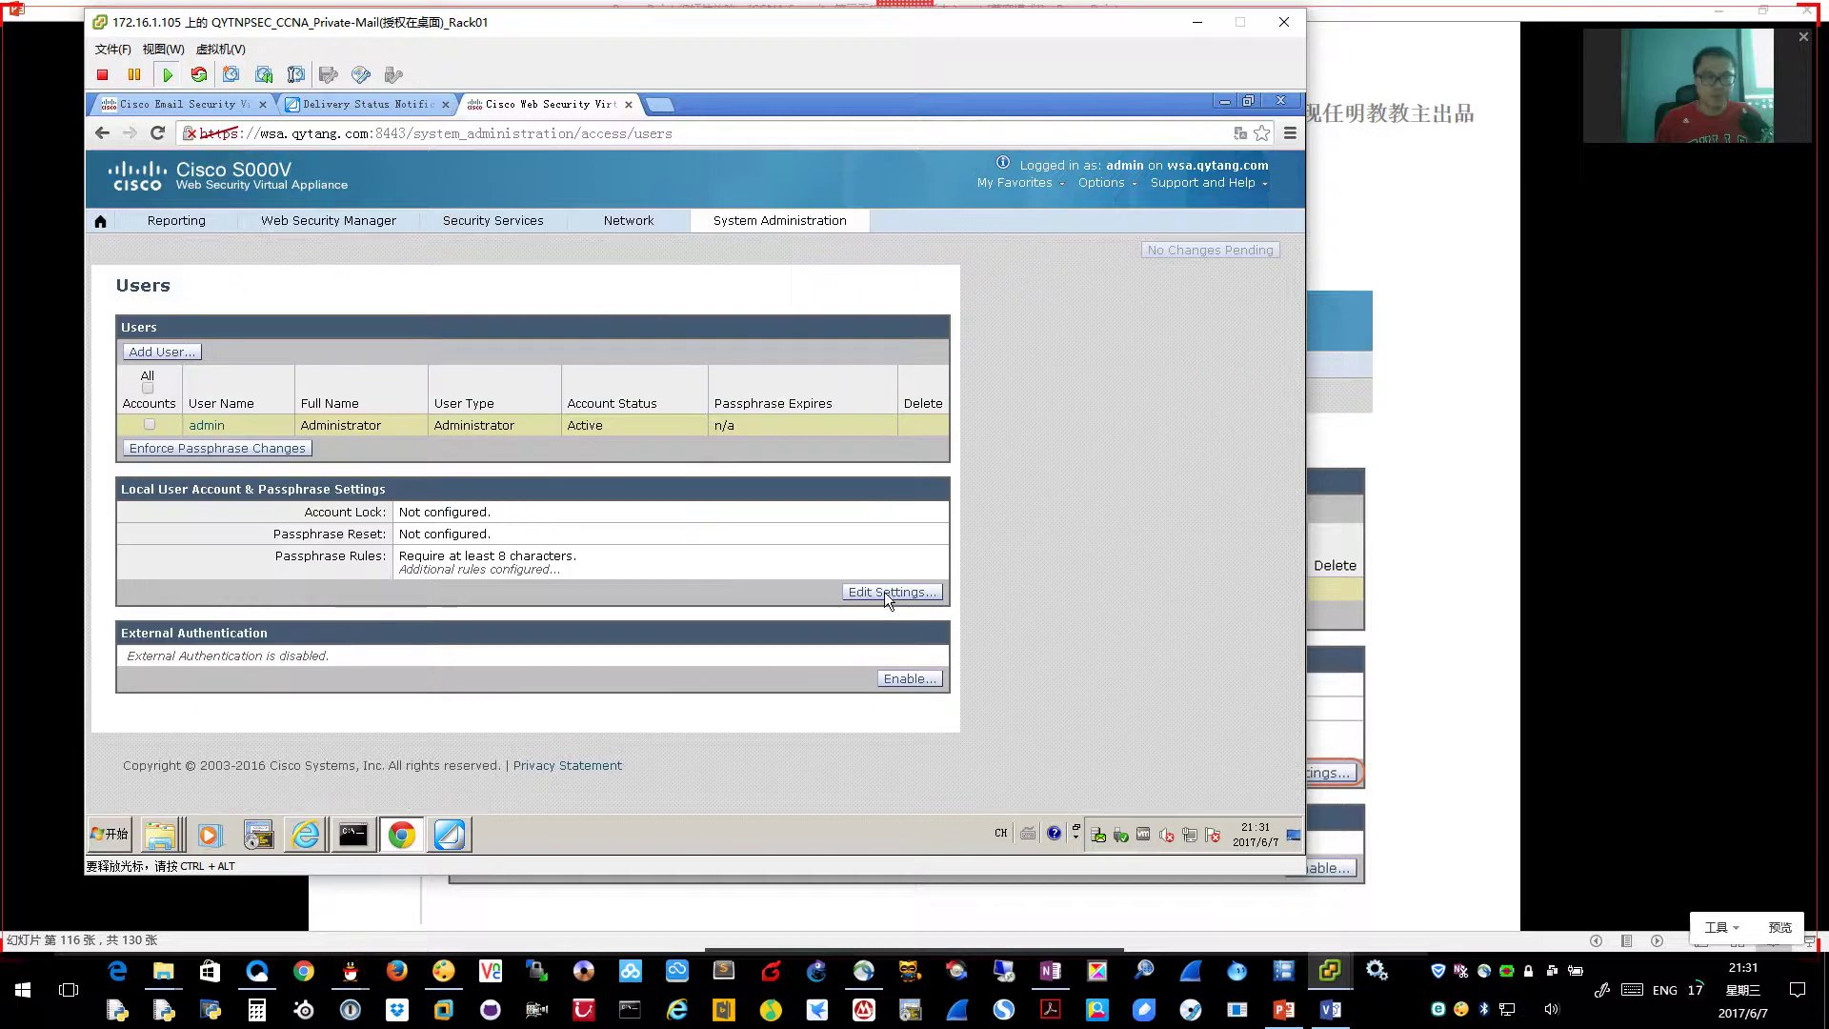
Edit the passphrase rules and clear the case, number, special-character, username and reuse requirements
{"action": "left_click", "coordinate": [886, 593]}
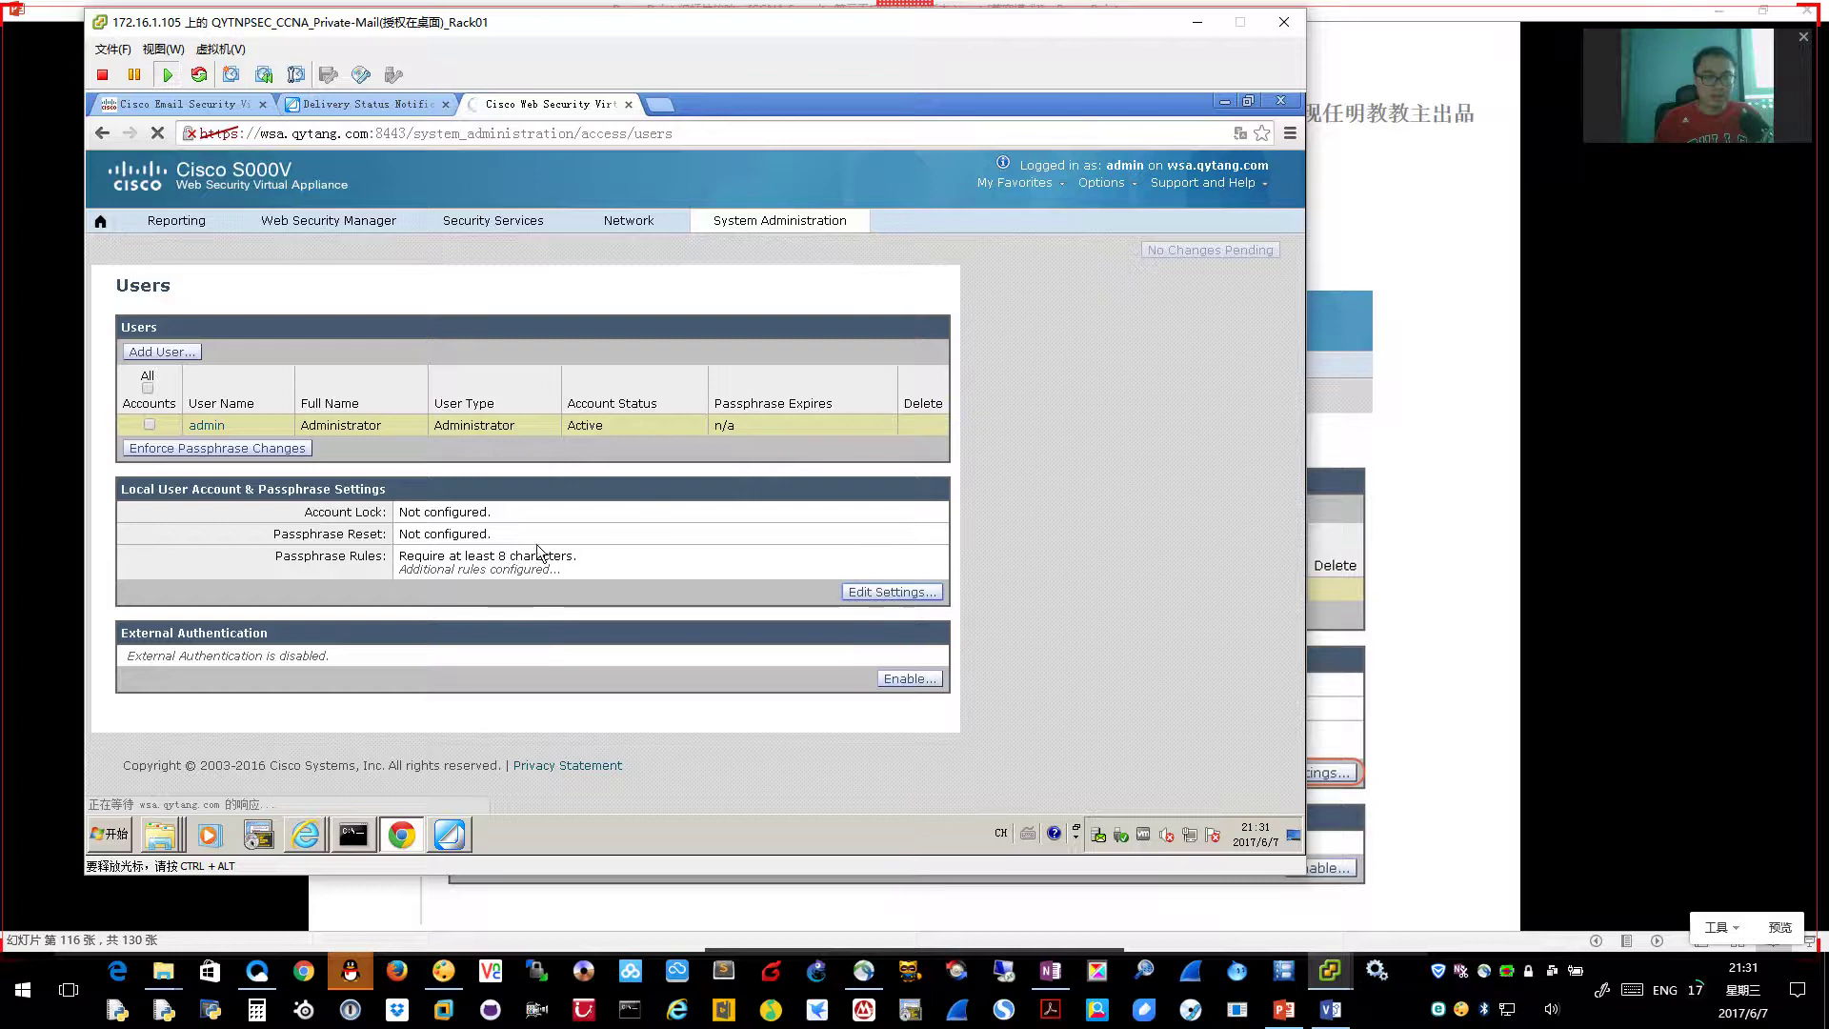
{"action": "scroll", "coordinate": [954, 615], "scroll_direction": "down", "scroll_amount": 1}
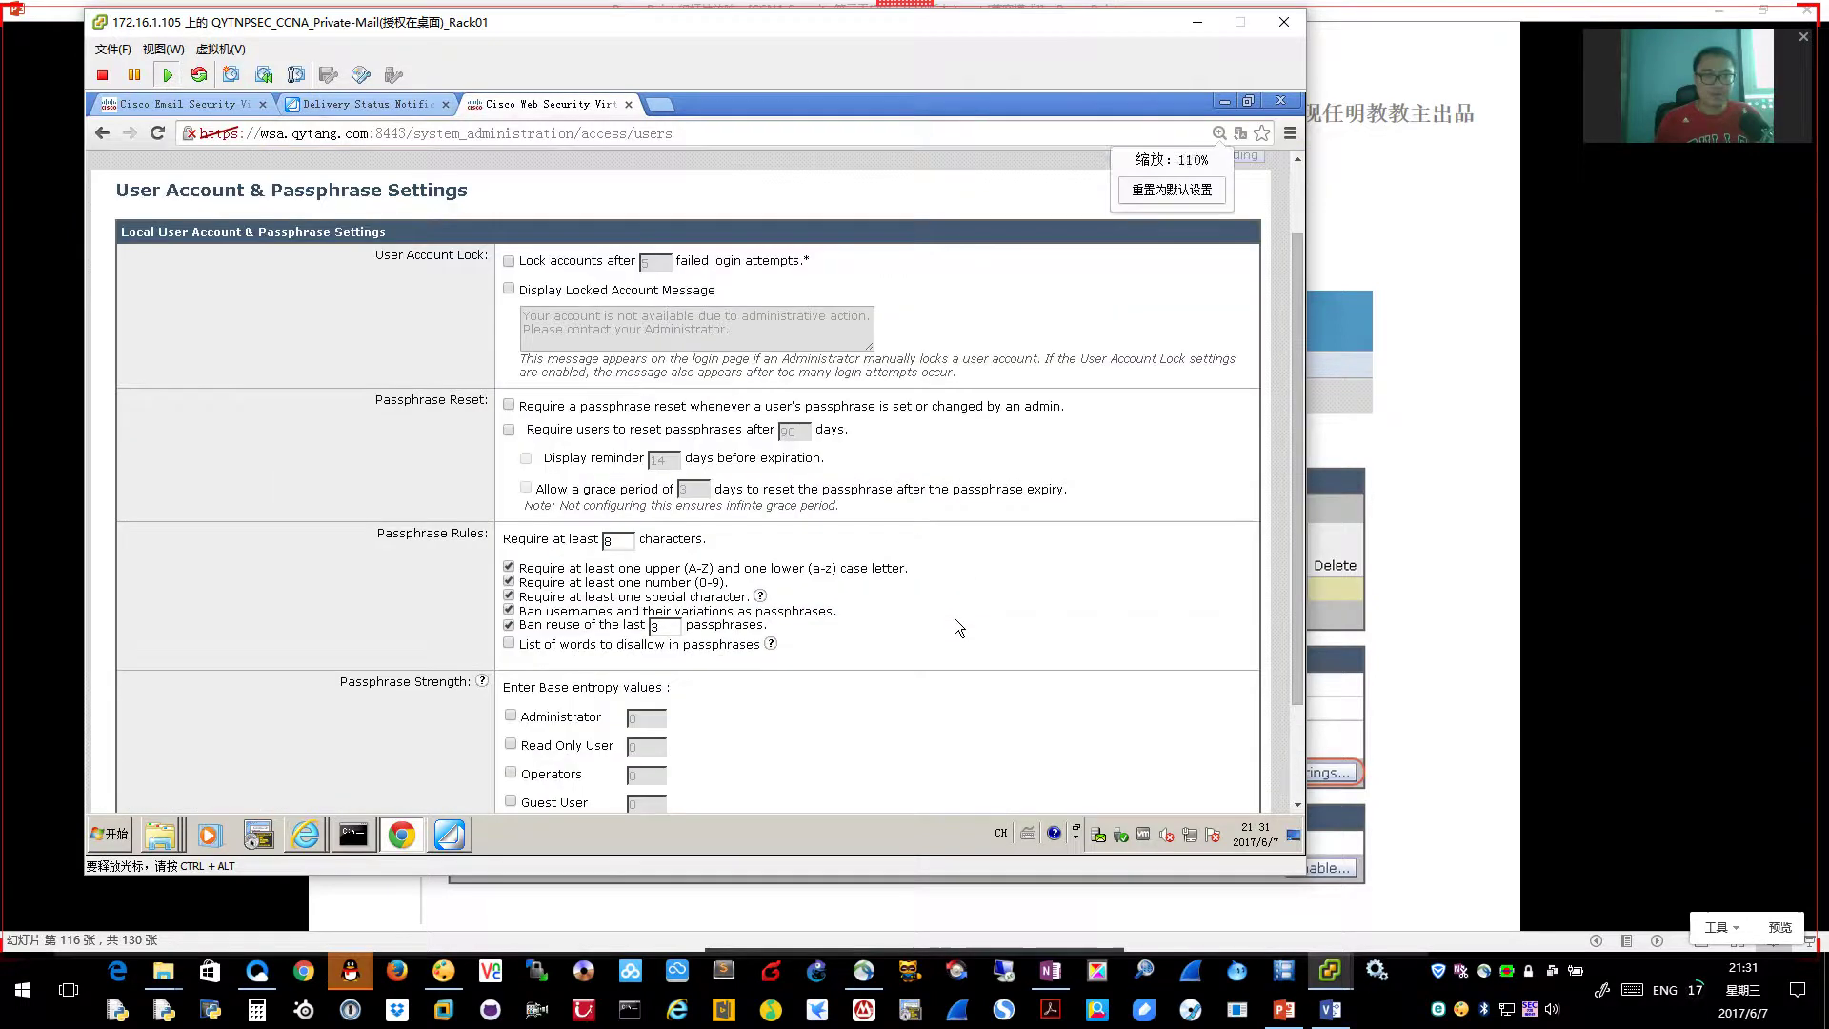
{"action": "scroll", "coordinate": [954, 619], "scroll_direction": "up", "scroll_amount": 2, "text": "ctrl"}
{"action": "scroll", "coordinate": [955, 619], "scroll_direction": "down", "scroll_amount": 1}
{"action": "left_click", "coordinate": [514, 552]}
{"action": "left_click", "coordinate": [515, 571]}
{"action": "left_click", "coordinate": [514, 589]}
{"action": "left_click", "coordinate": [514, 607]}
{"action": "left_click", "coordinate": [515, 625]}
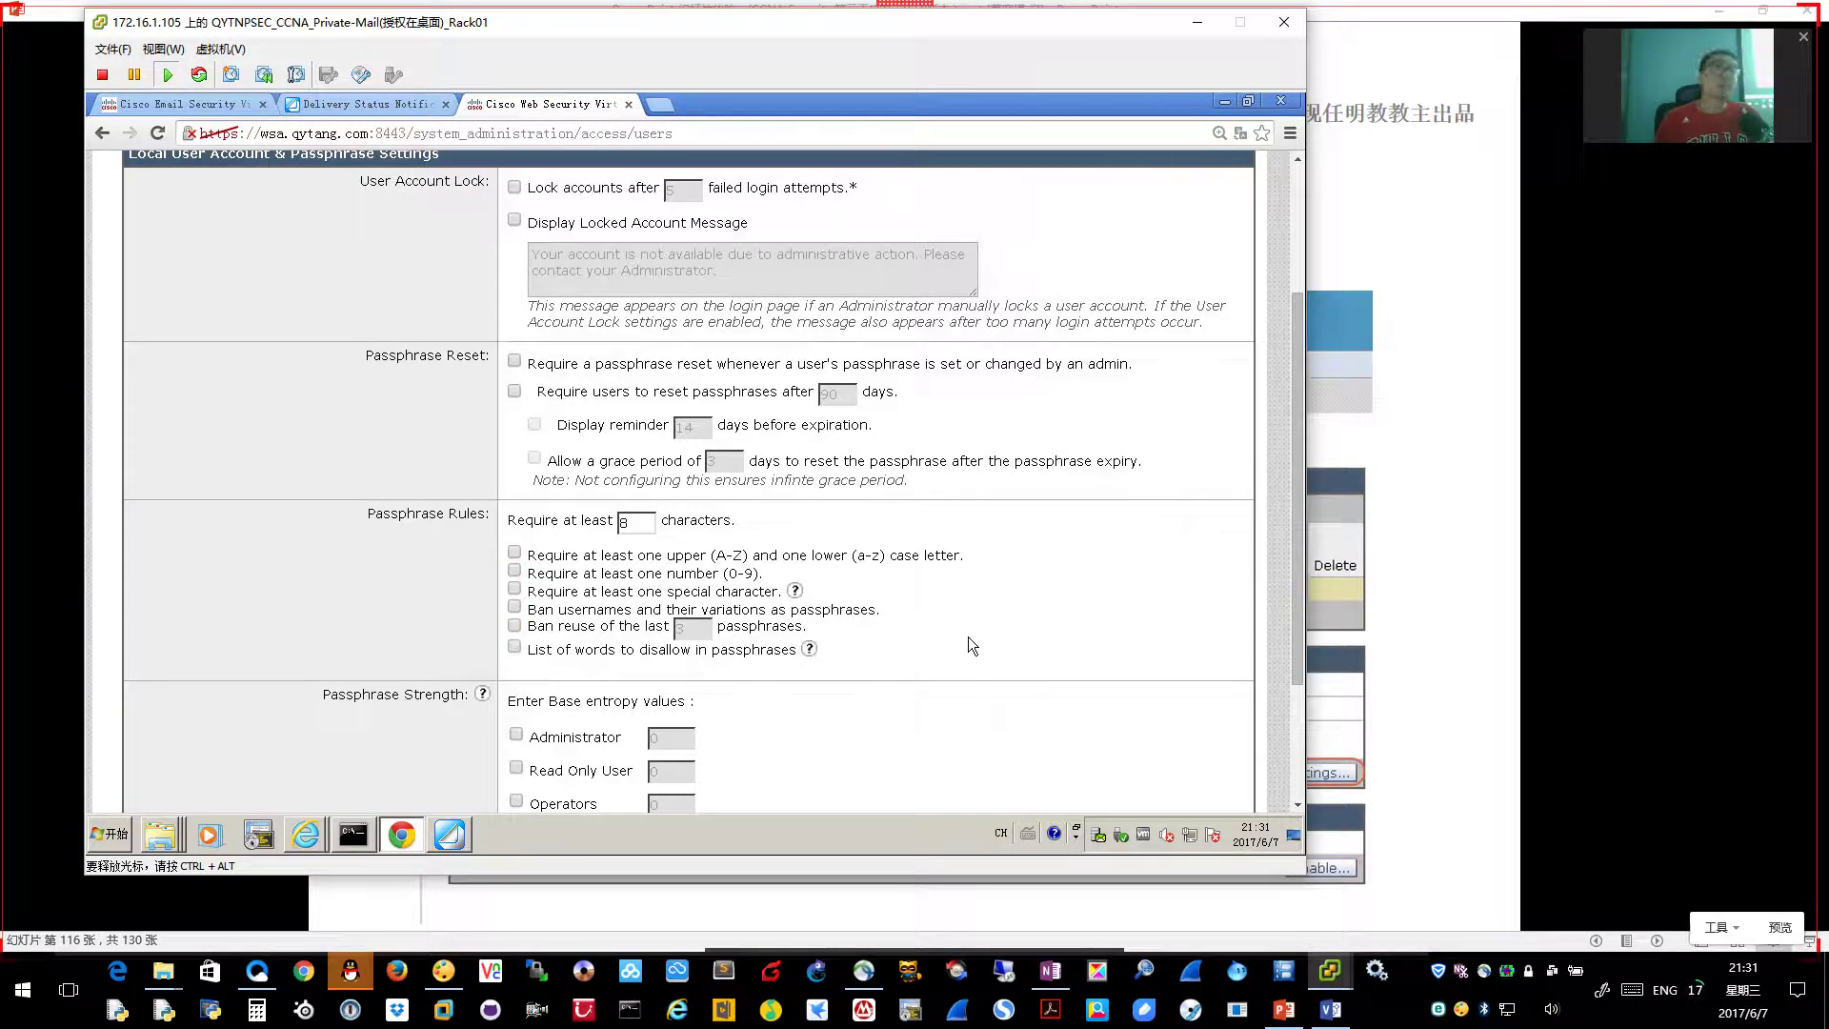
Set the minimum passphrase length to 5, submit, and commit the changes
{"action": "left_click", "coordinate": [648, 530]}
{"action": "key", "text": "BackSpace"}
{"action": "type", "text": "5"}
{"action": "scroll", "coordinate": [1116, 661], "scroll_direction": "down", "scroll_amount": 3}
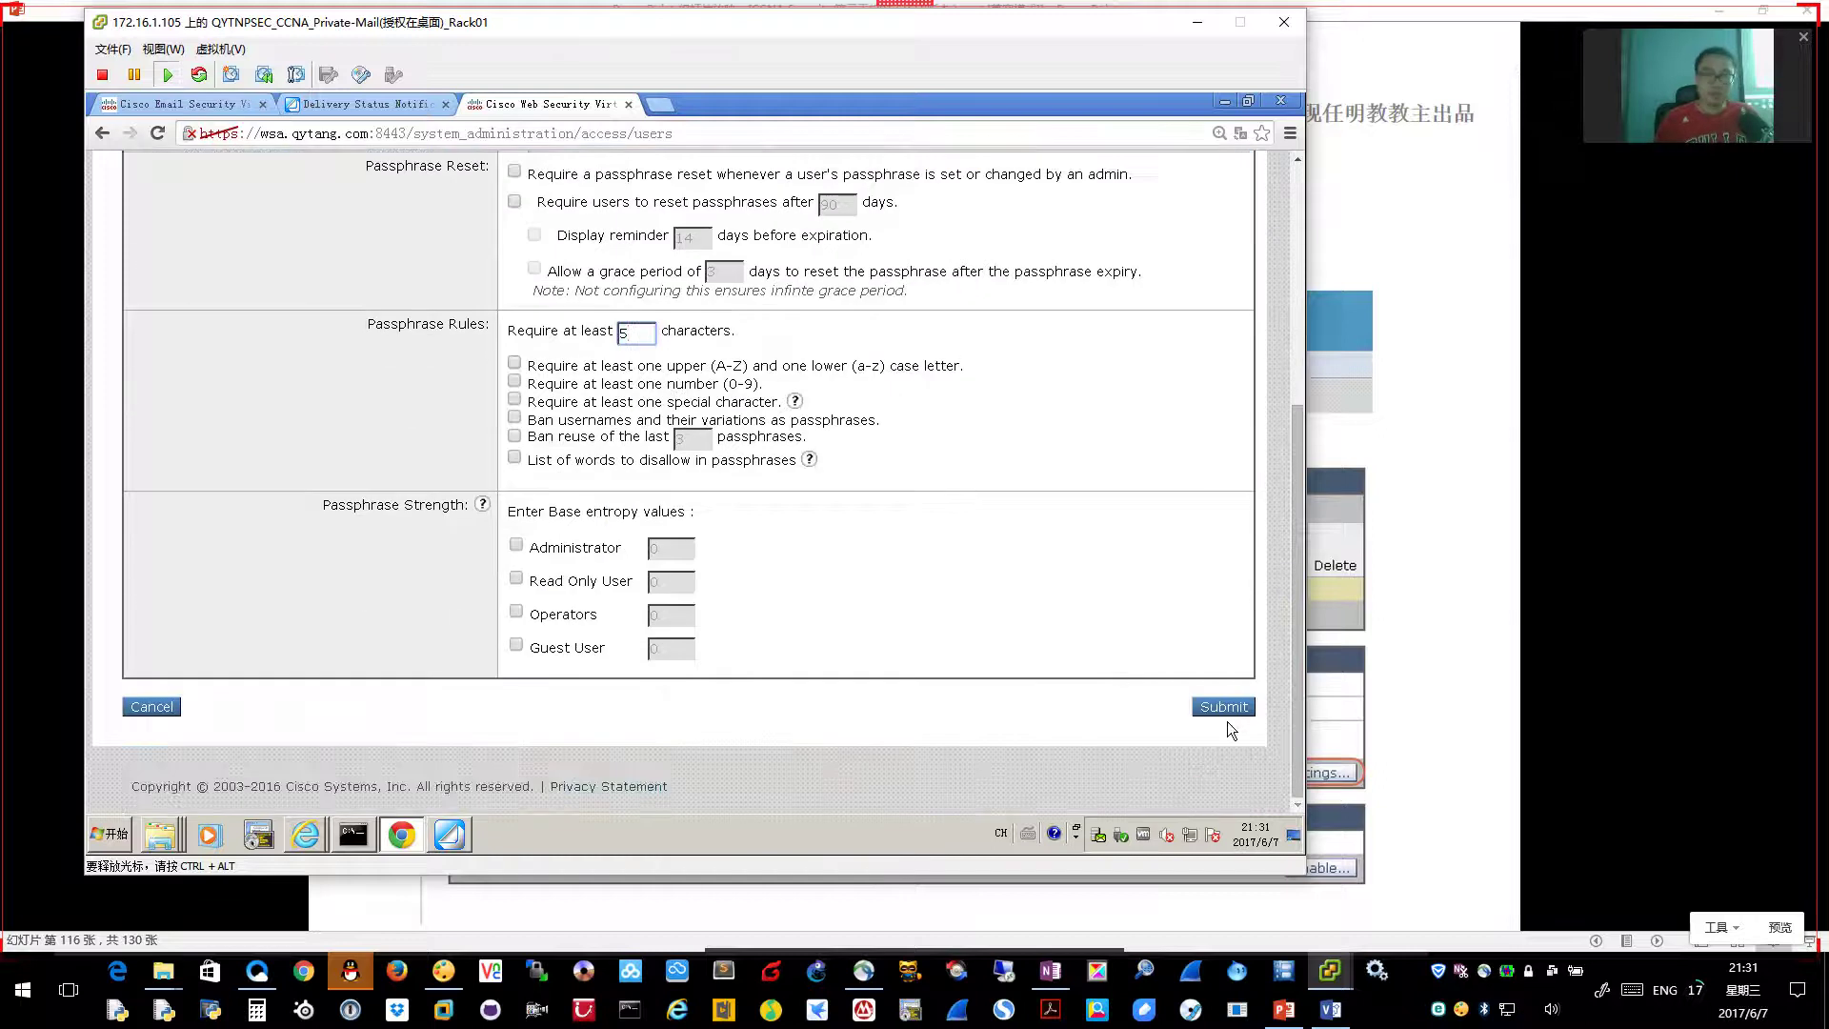
{"action": "left_click", "coordinate": [1234, 708]}
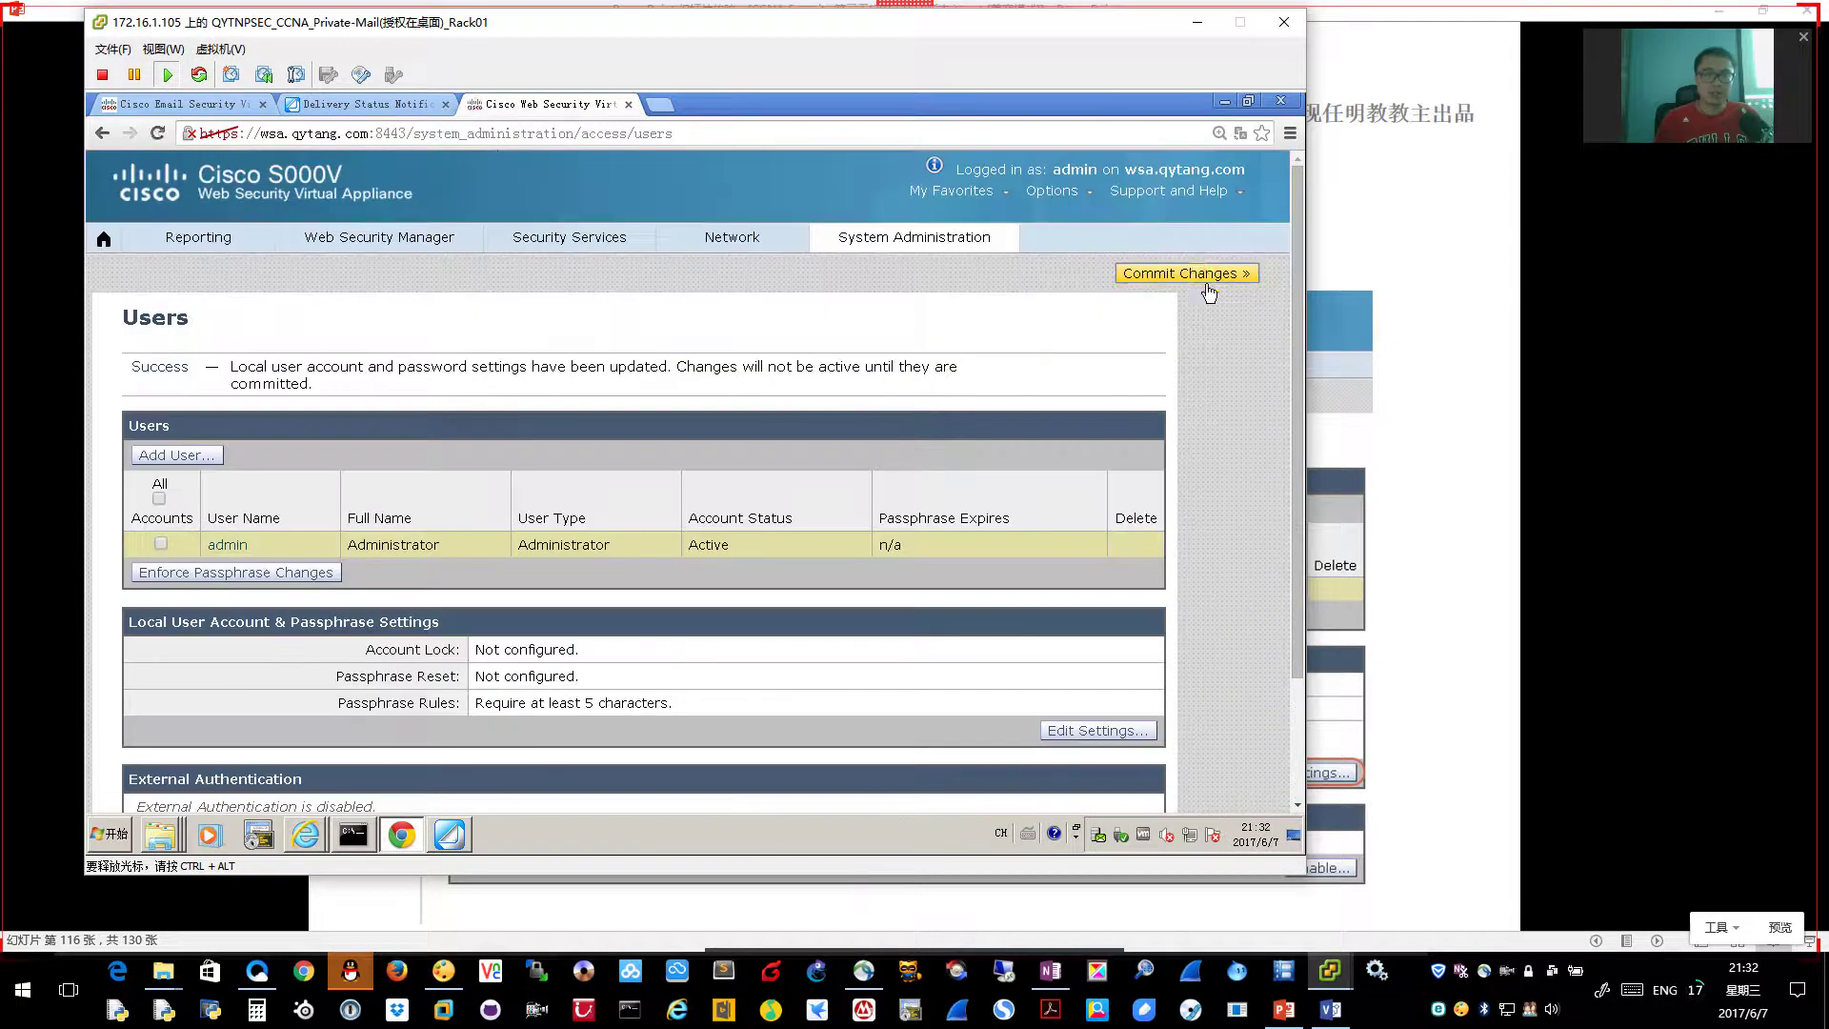
{"action": "left_click", "coordinate": [1201, 275]}
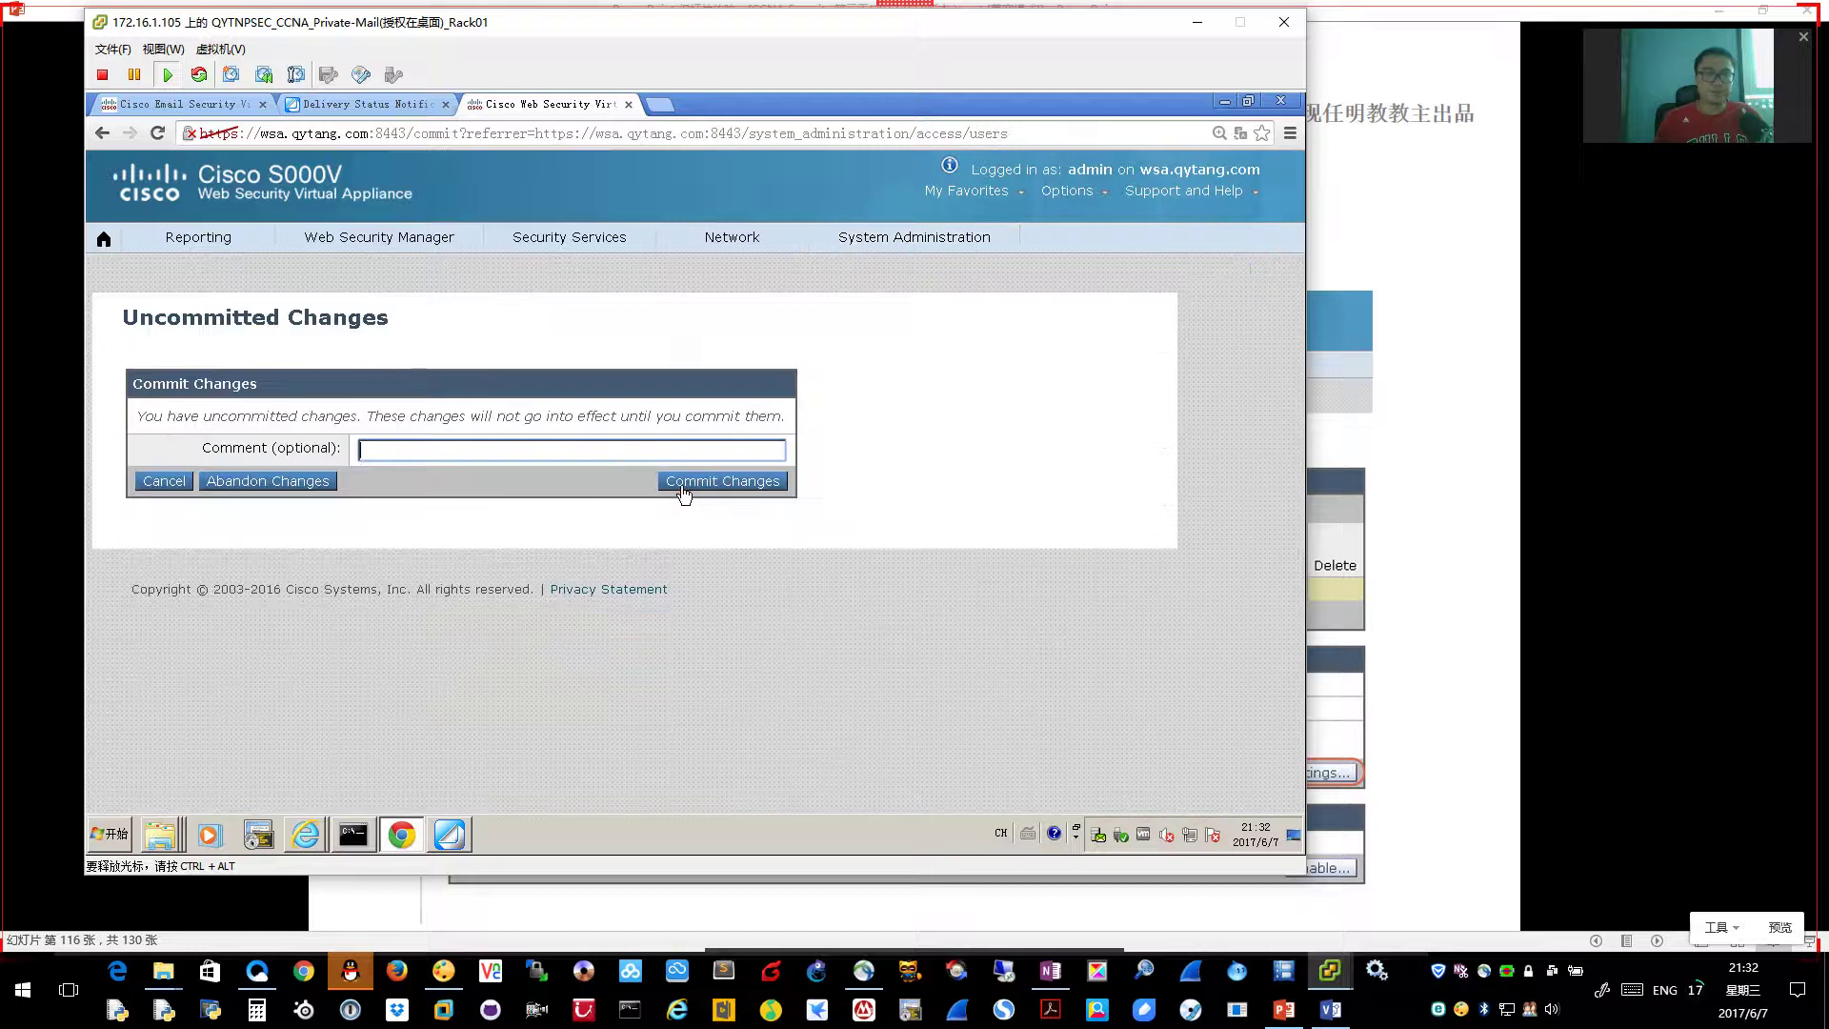
{"action": "left_click", "coordinate": [698, 484]}
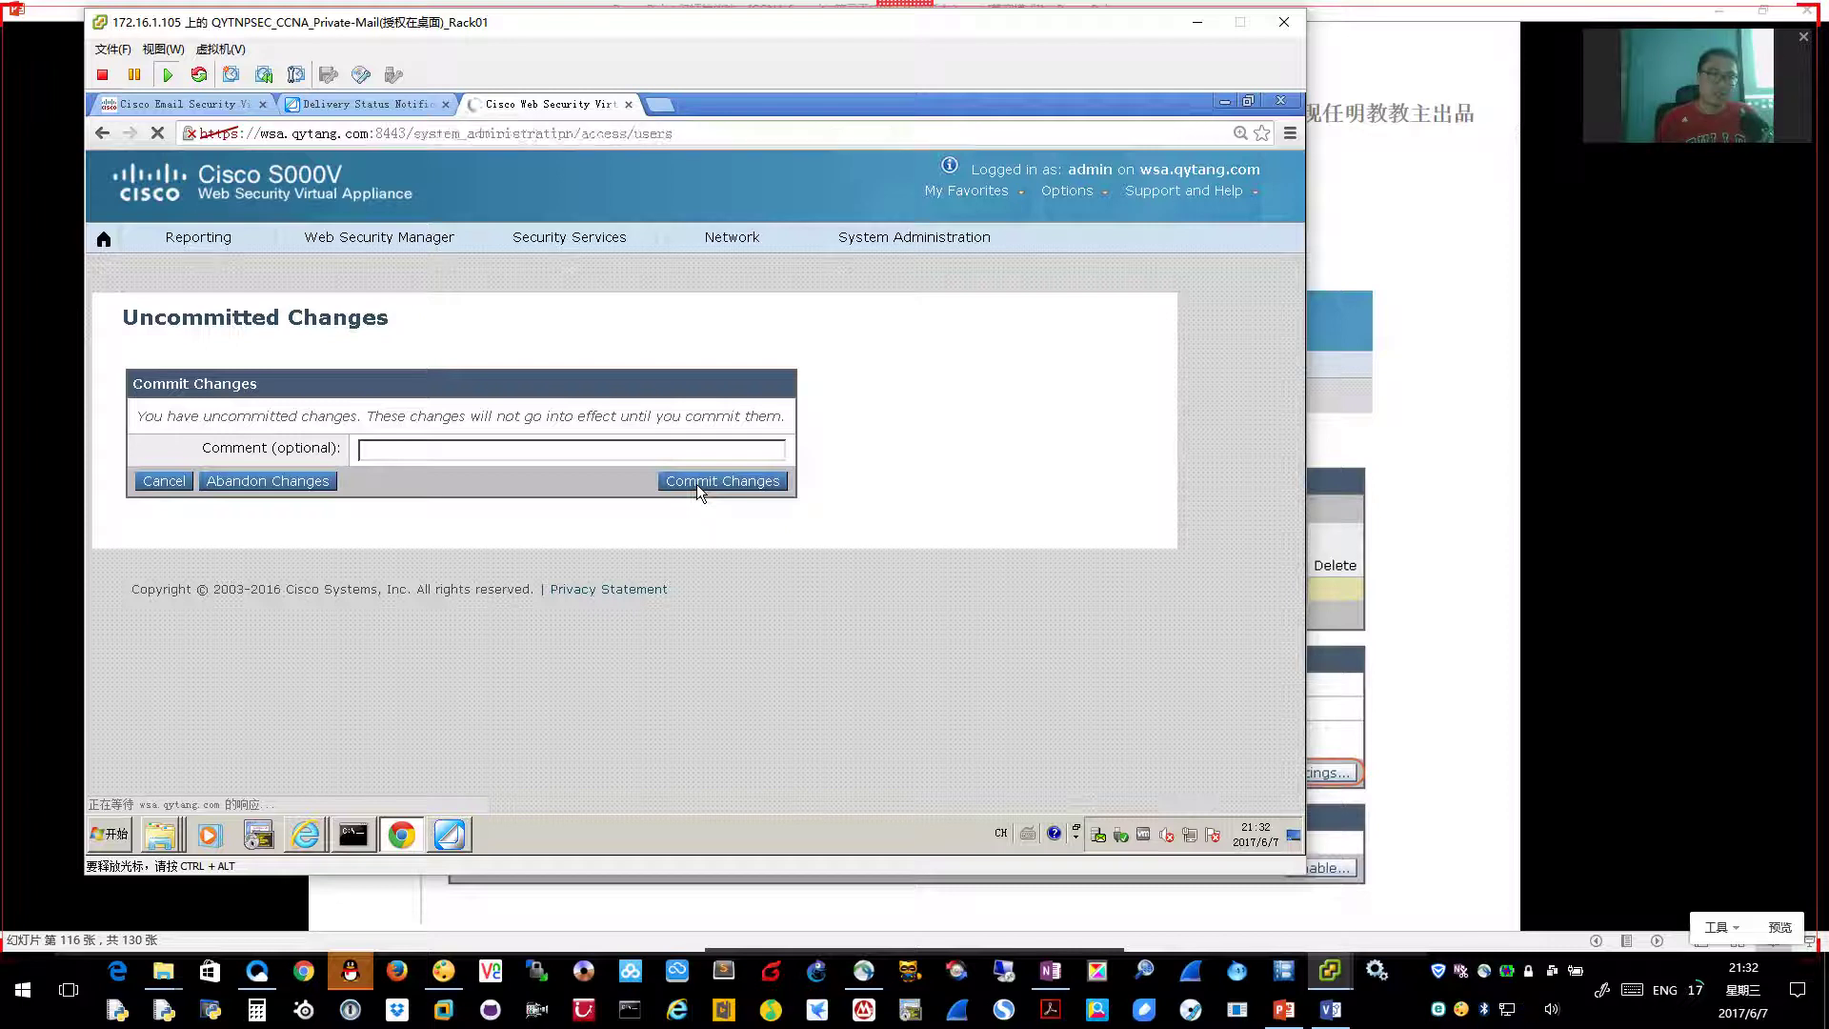
{"action": "left_click", "coordinate": [227, 529]}
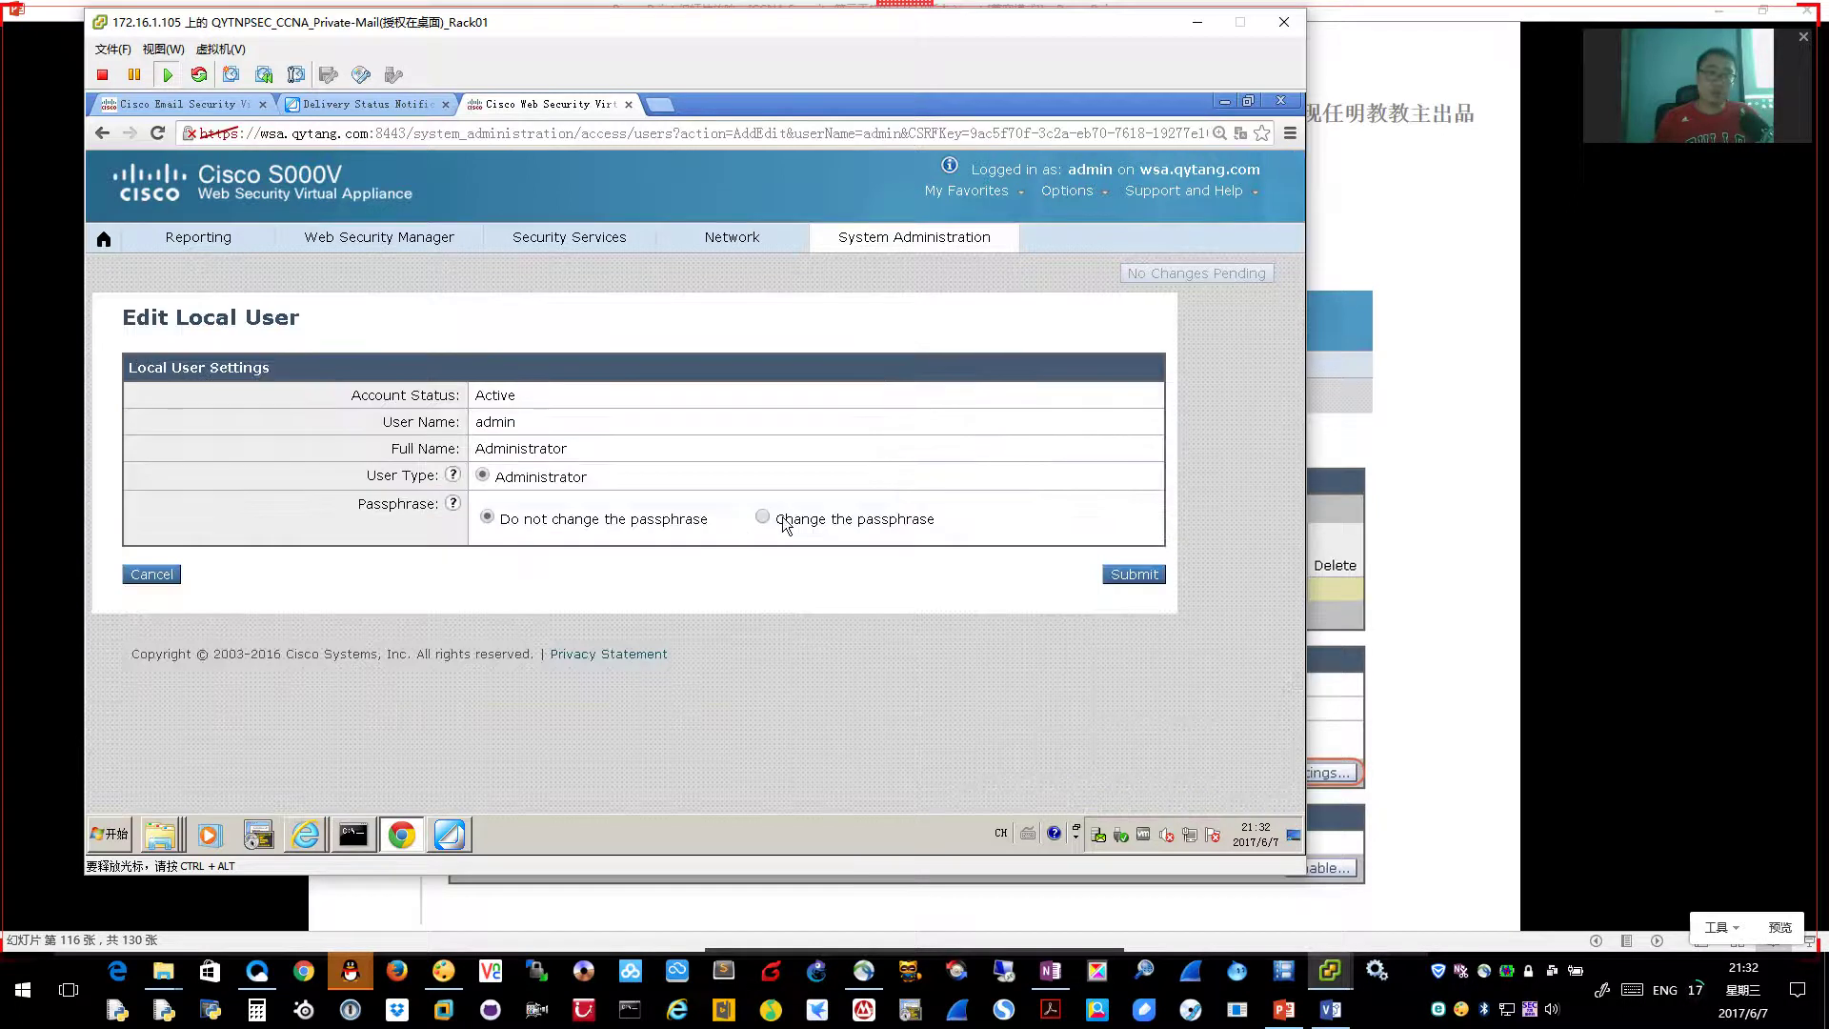
Choose 'Change the passphrase' with a custom passphrase for admin, entering and retyping it
{"action": "left_click", "coordinate": [762, 517]}
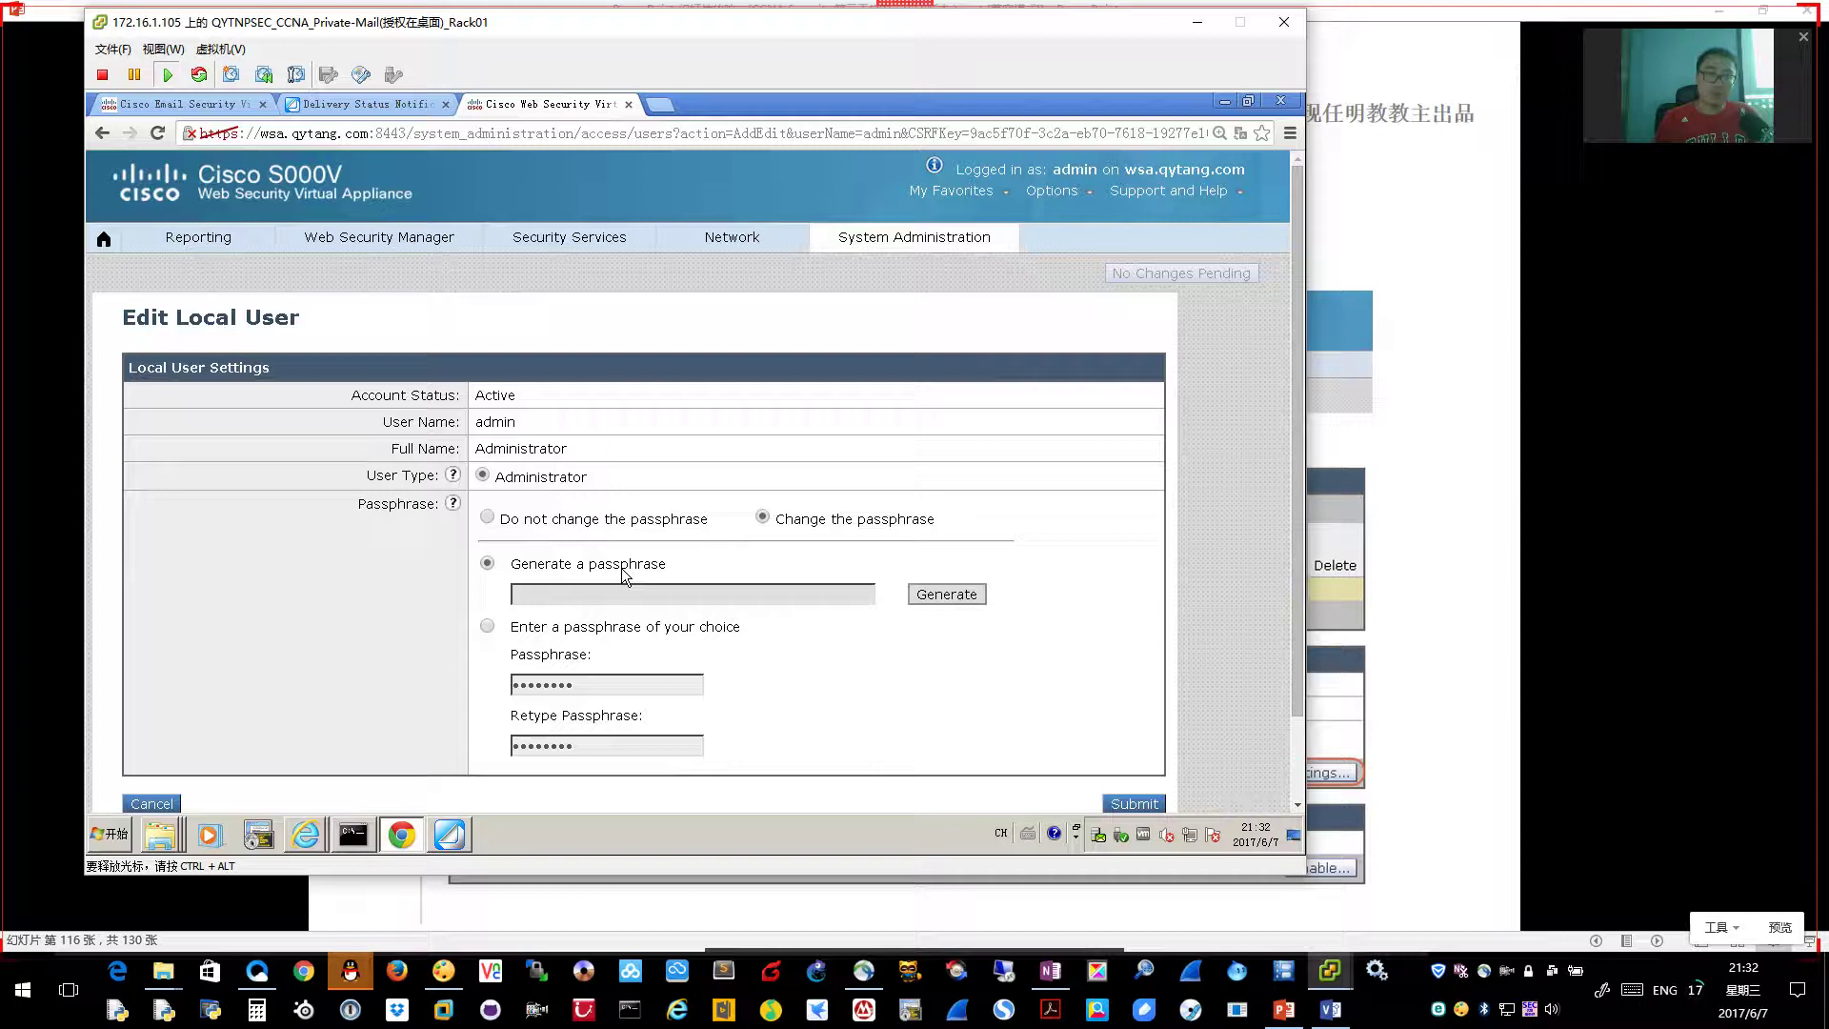
{"action": "left_click", "coordinate": [487, 627]}
{"action": "left_click_drag", "start_coordinate": [583, 683], "coordinate": [488, 684]}
{"action": "type", "text": "Cisc0123"}
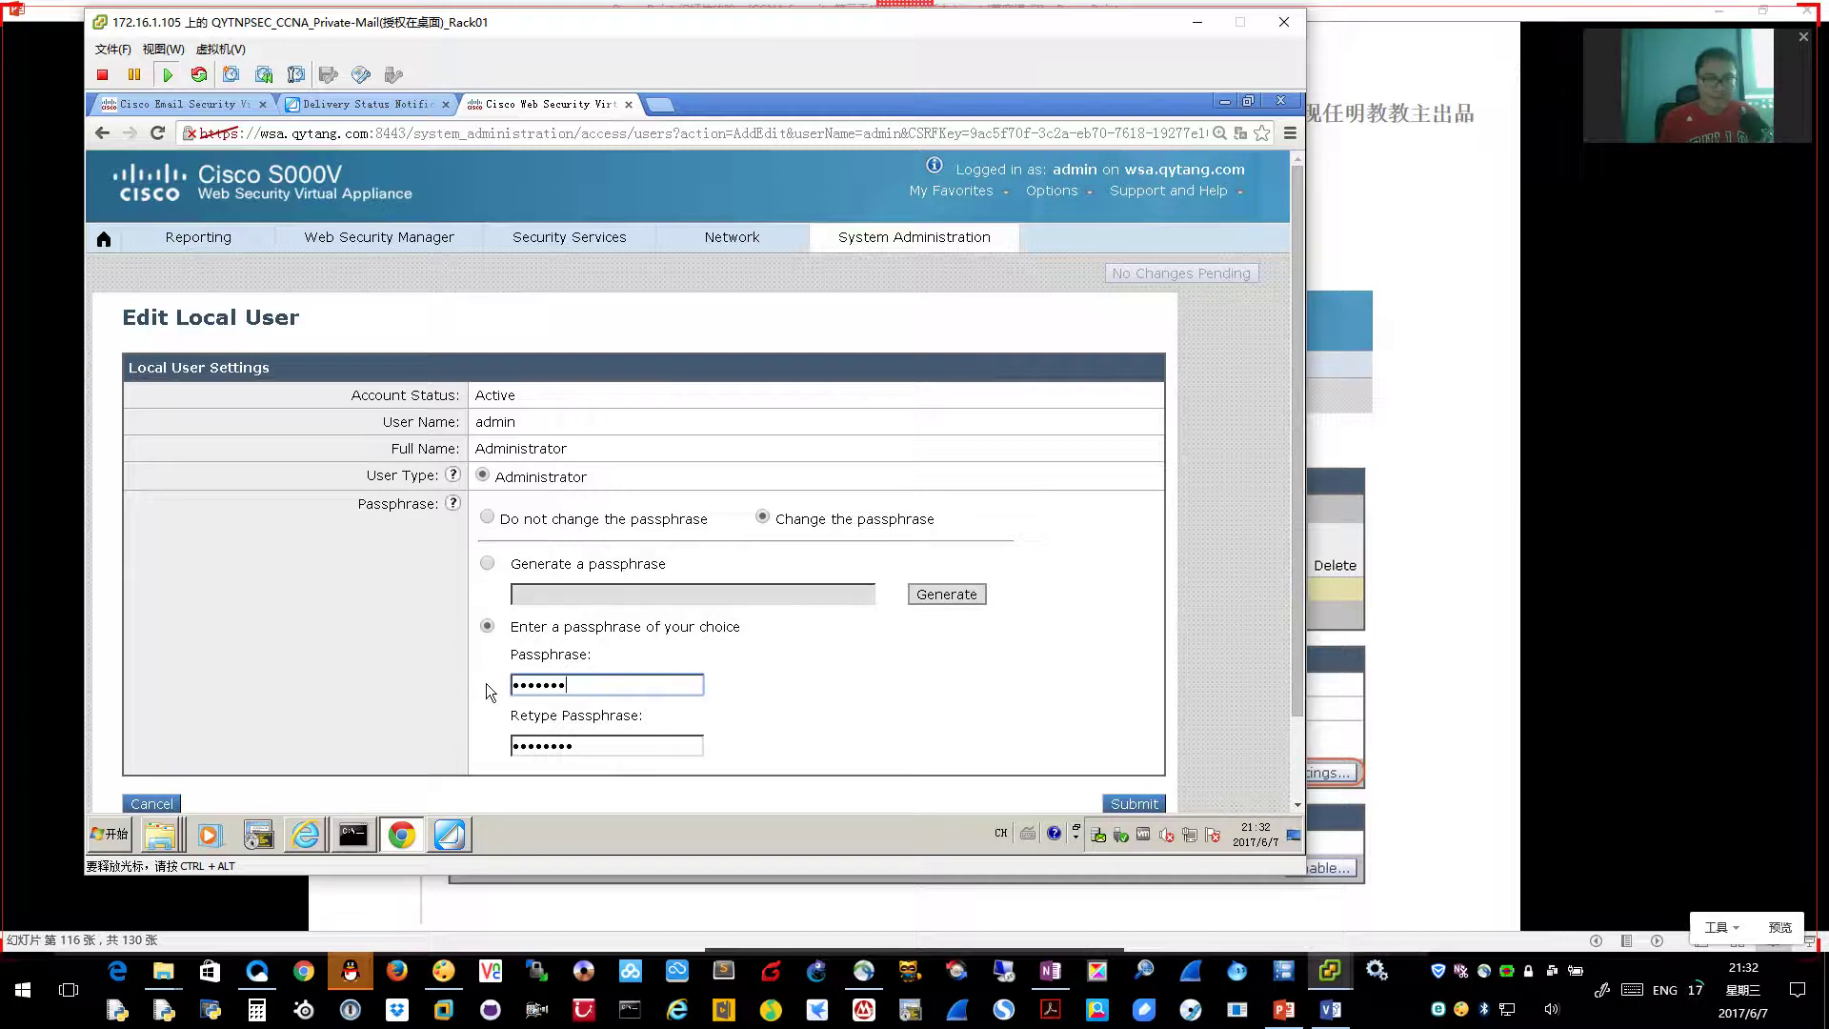
{"action": "key", "text": "Tab"}
{"action": "type", "text": "Cisc0123"}
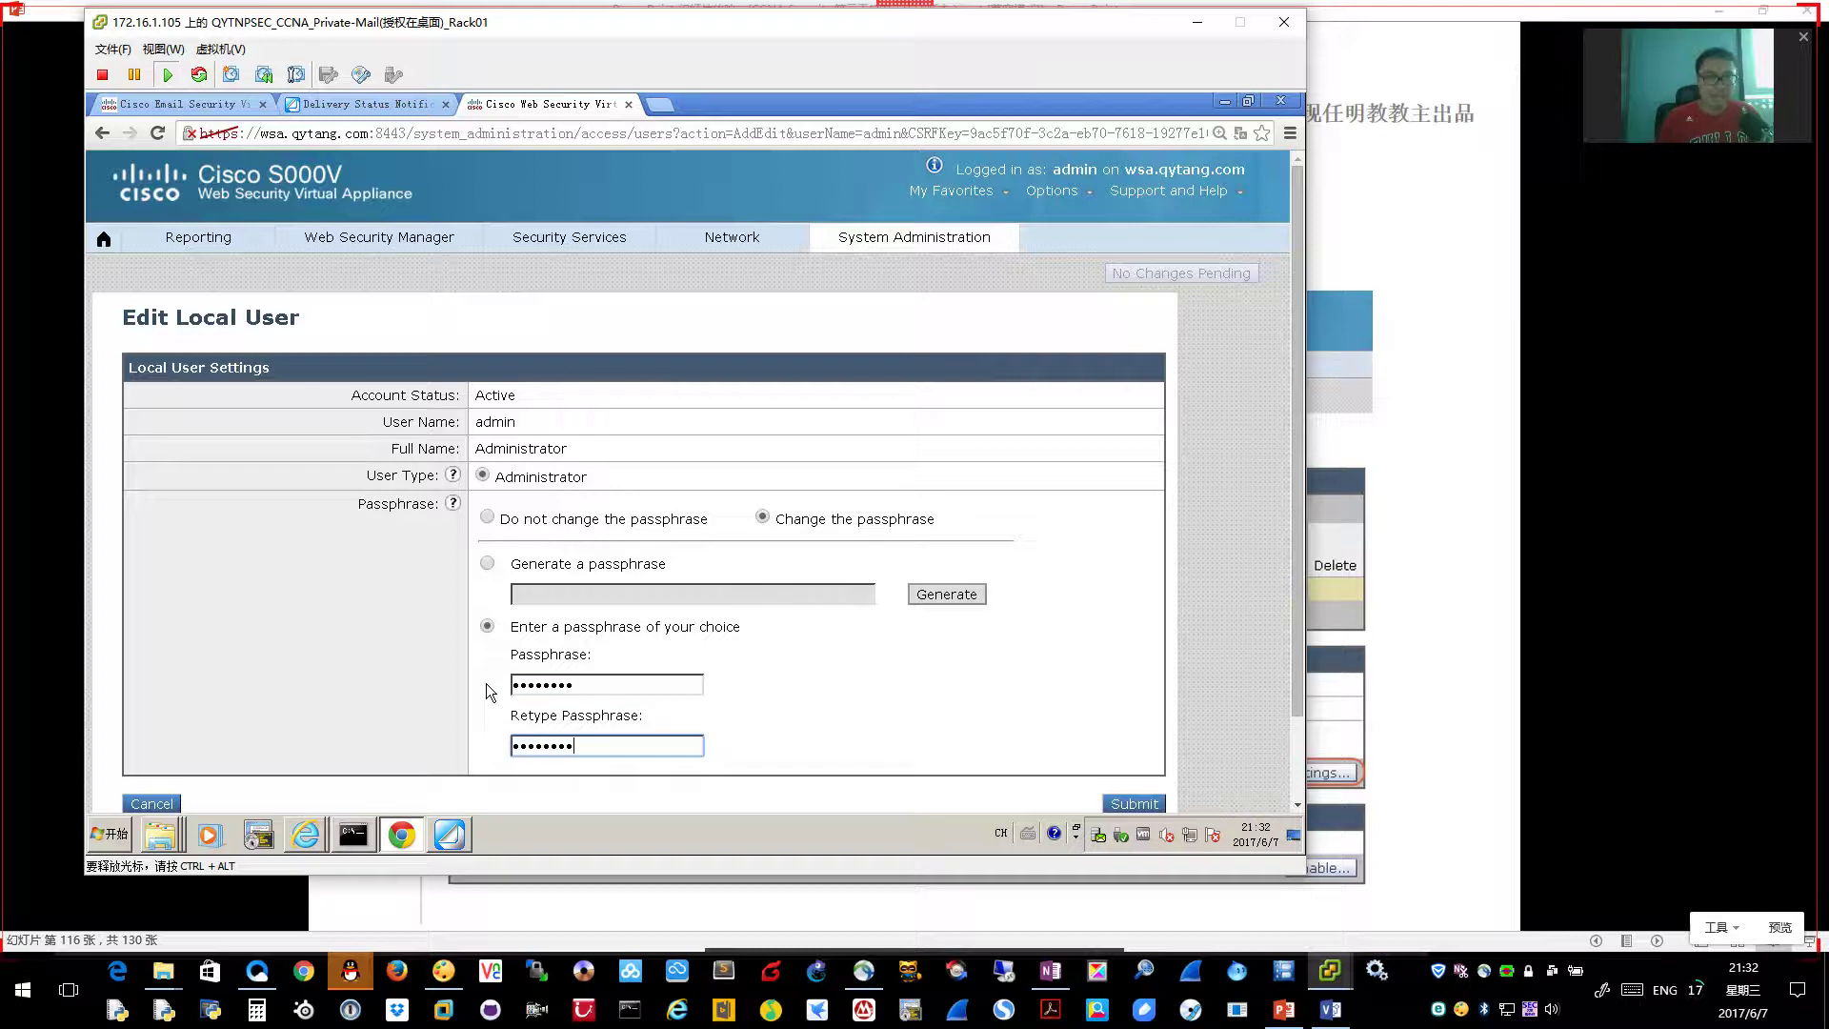
{"action": "left_click", "coordinate": [1126, 805]}
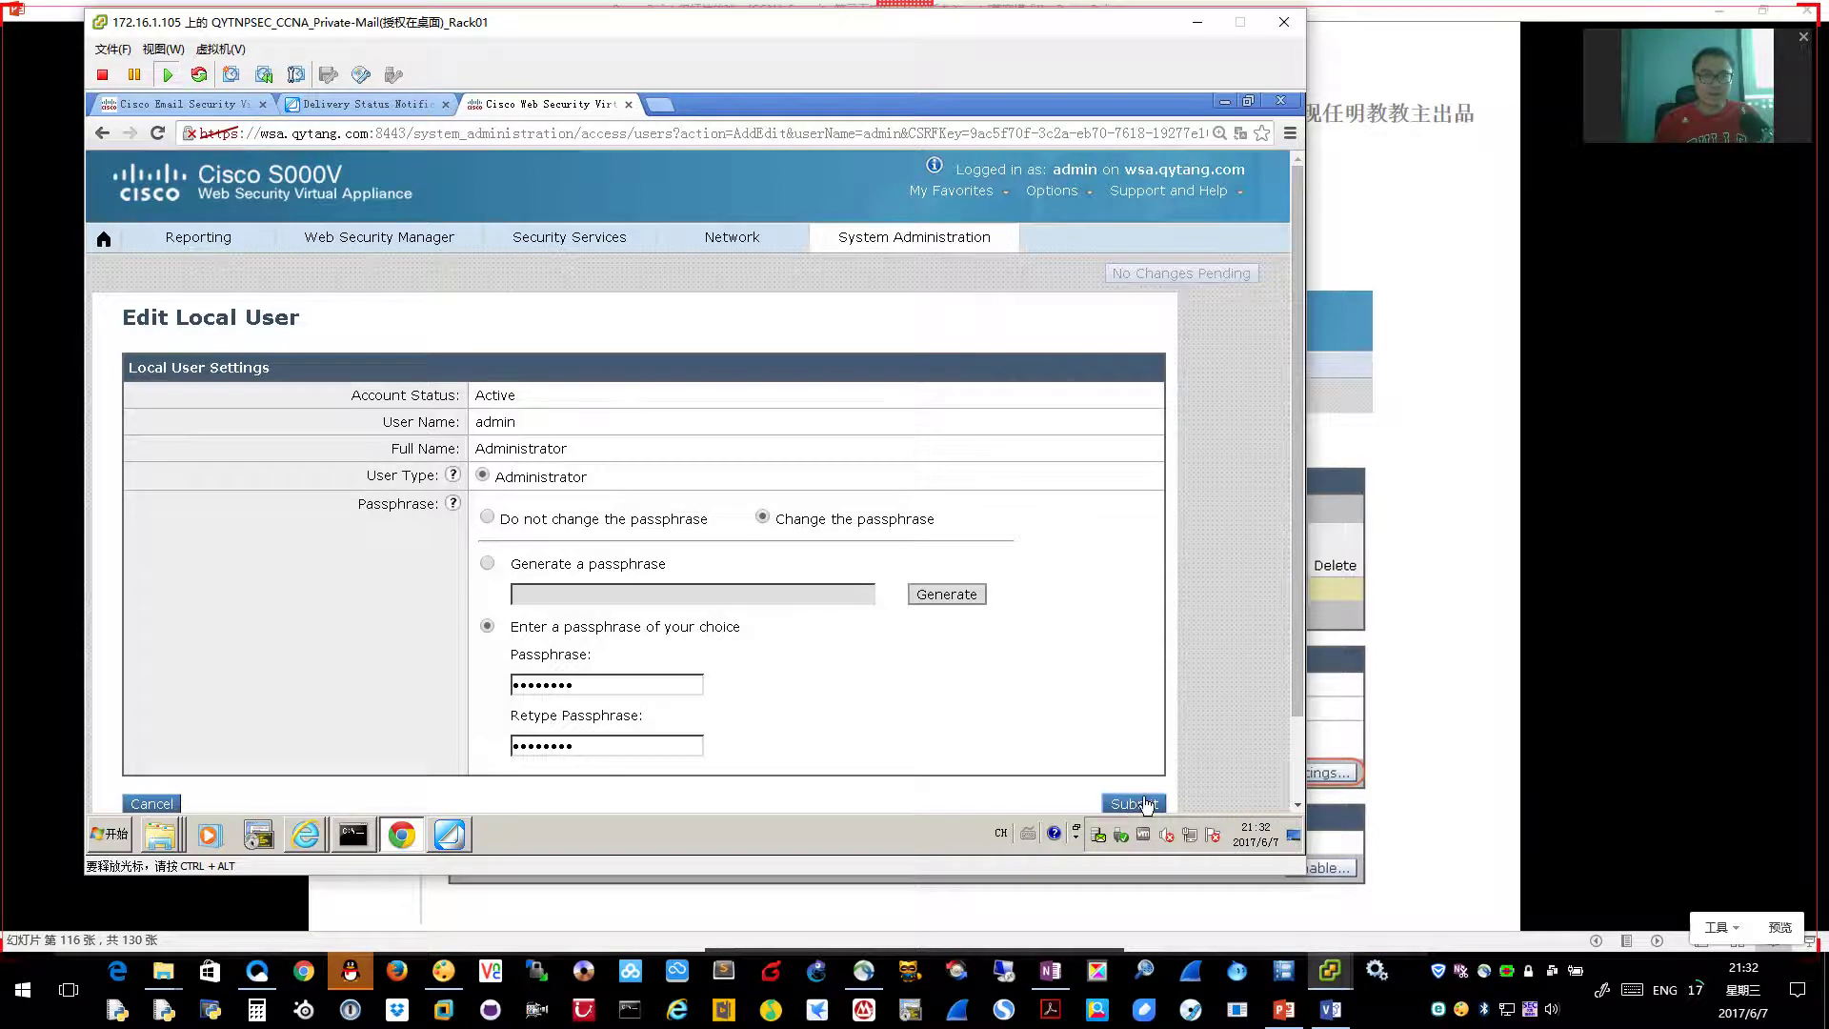
{"action": "scroll", "coordinate": [1143, 808], "scroll_direction": "down", "scroll_amount": 1}
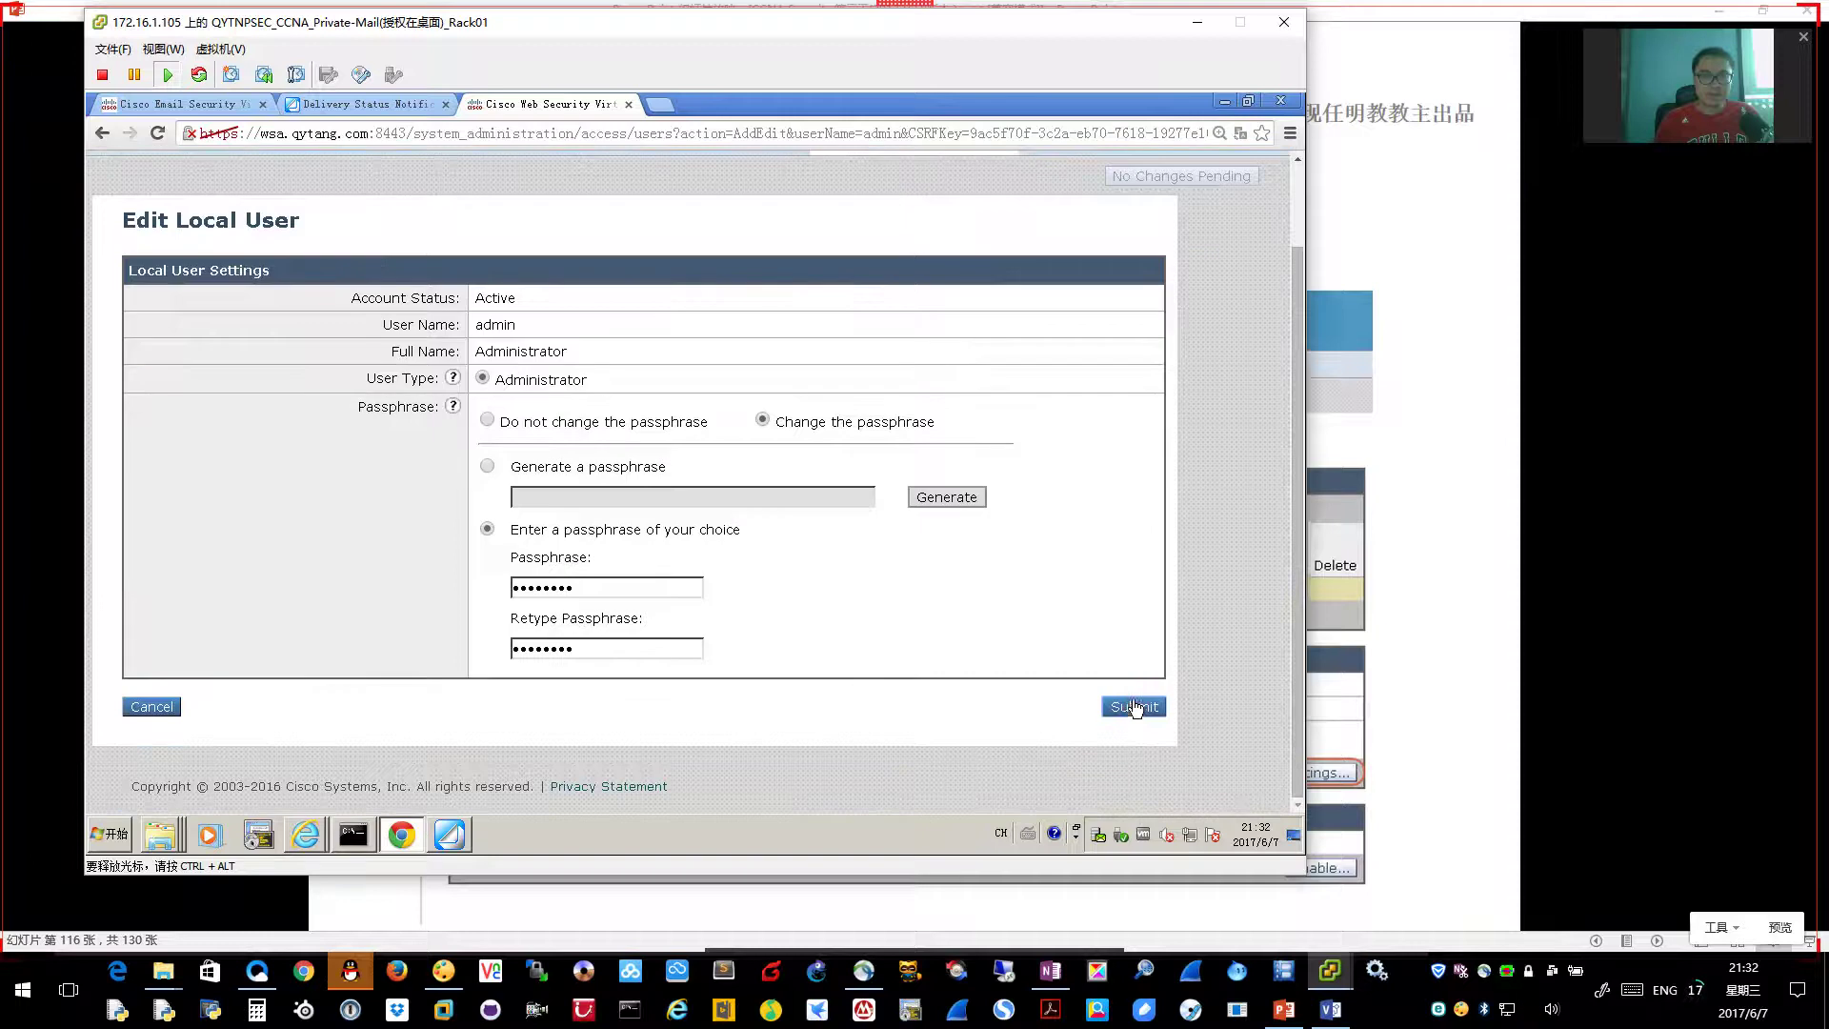
Step the slideshow to slide 119 (查看HTTP Proxy策略), then switch back to the VM console
{"action": "left_click", "coordinate": [1403, 578]}
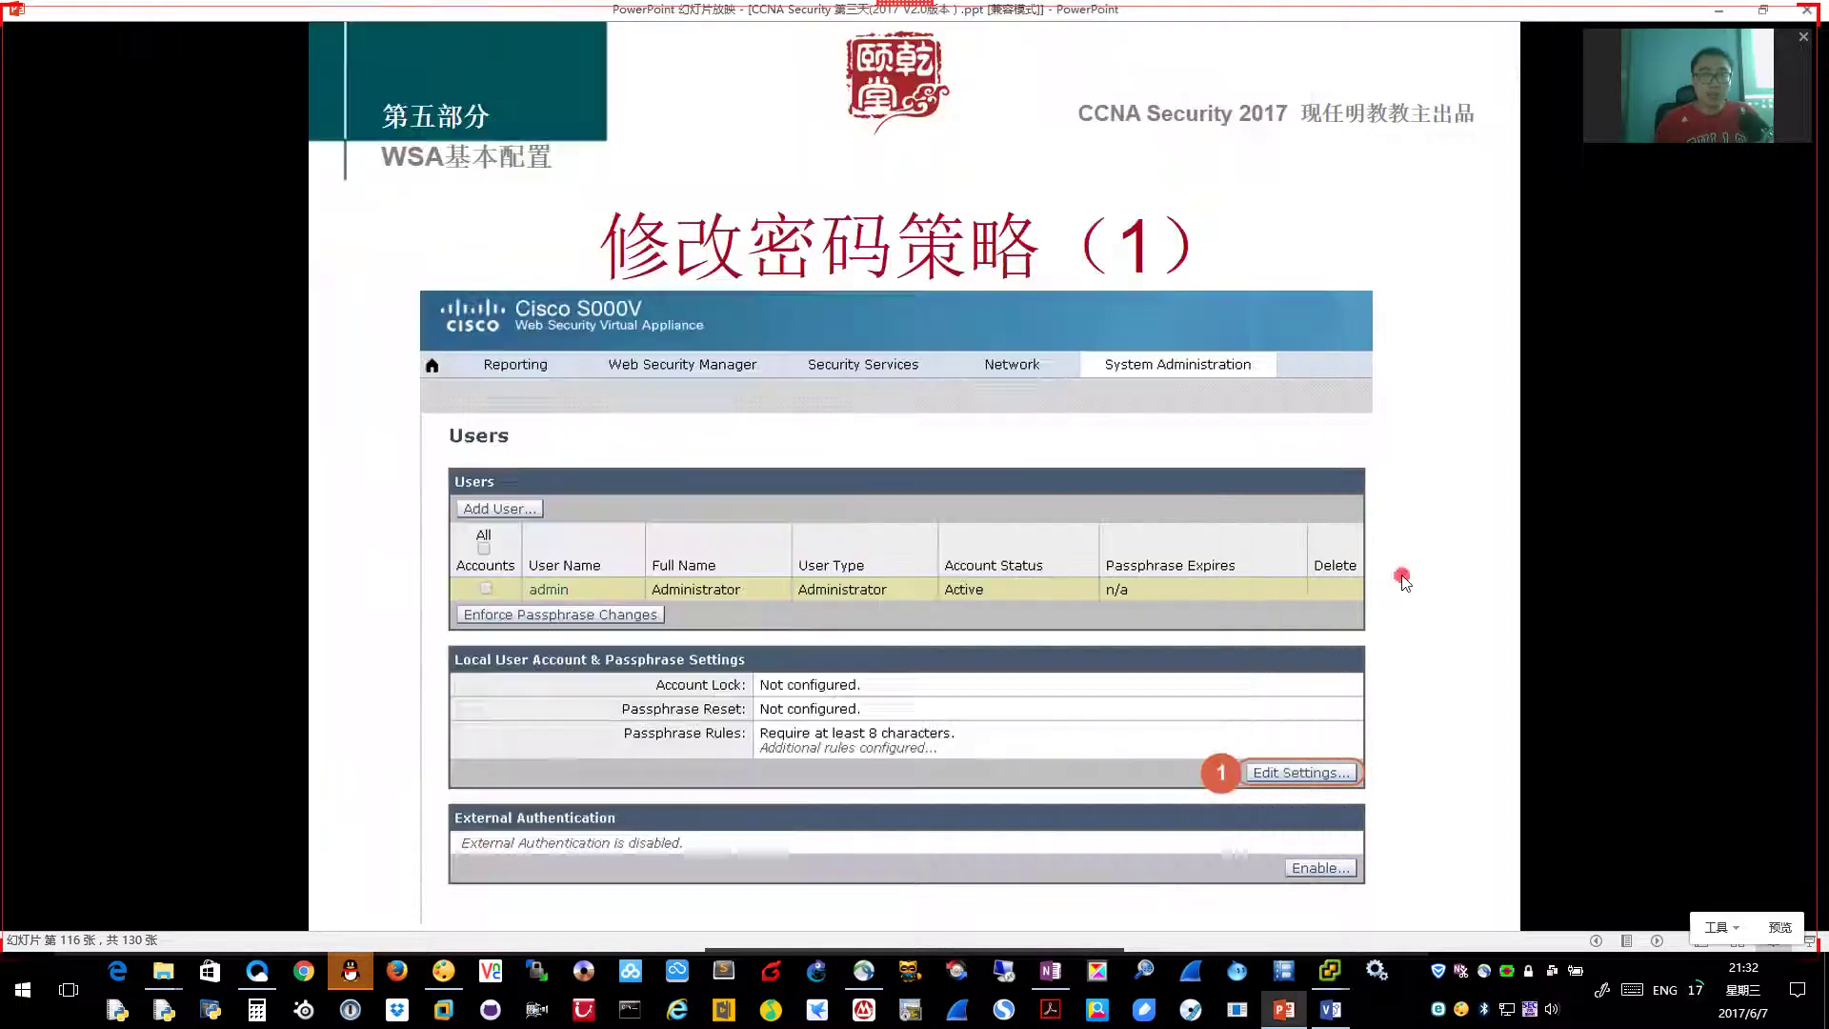
{"action": "left_click", "coordinate": [1290, 638]}
{"action": "left_click", "coordinate": [1294, 646]}
{"action": "left_click", "coordinate": [1294, 649]}
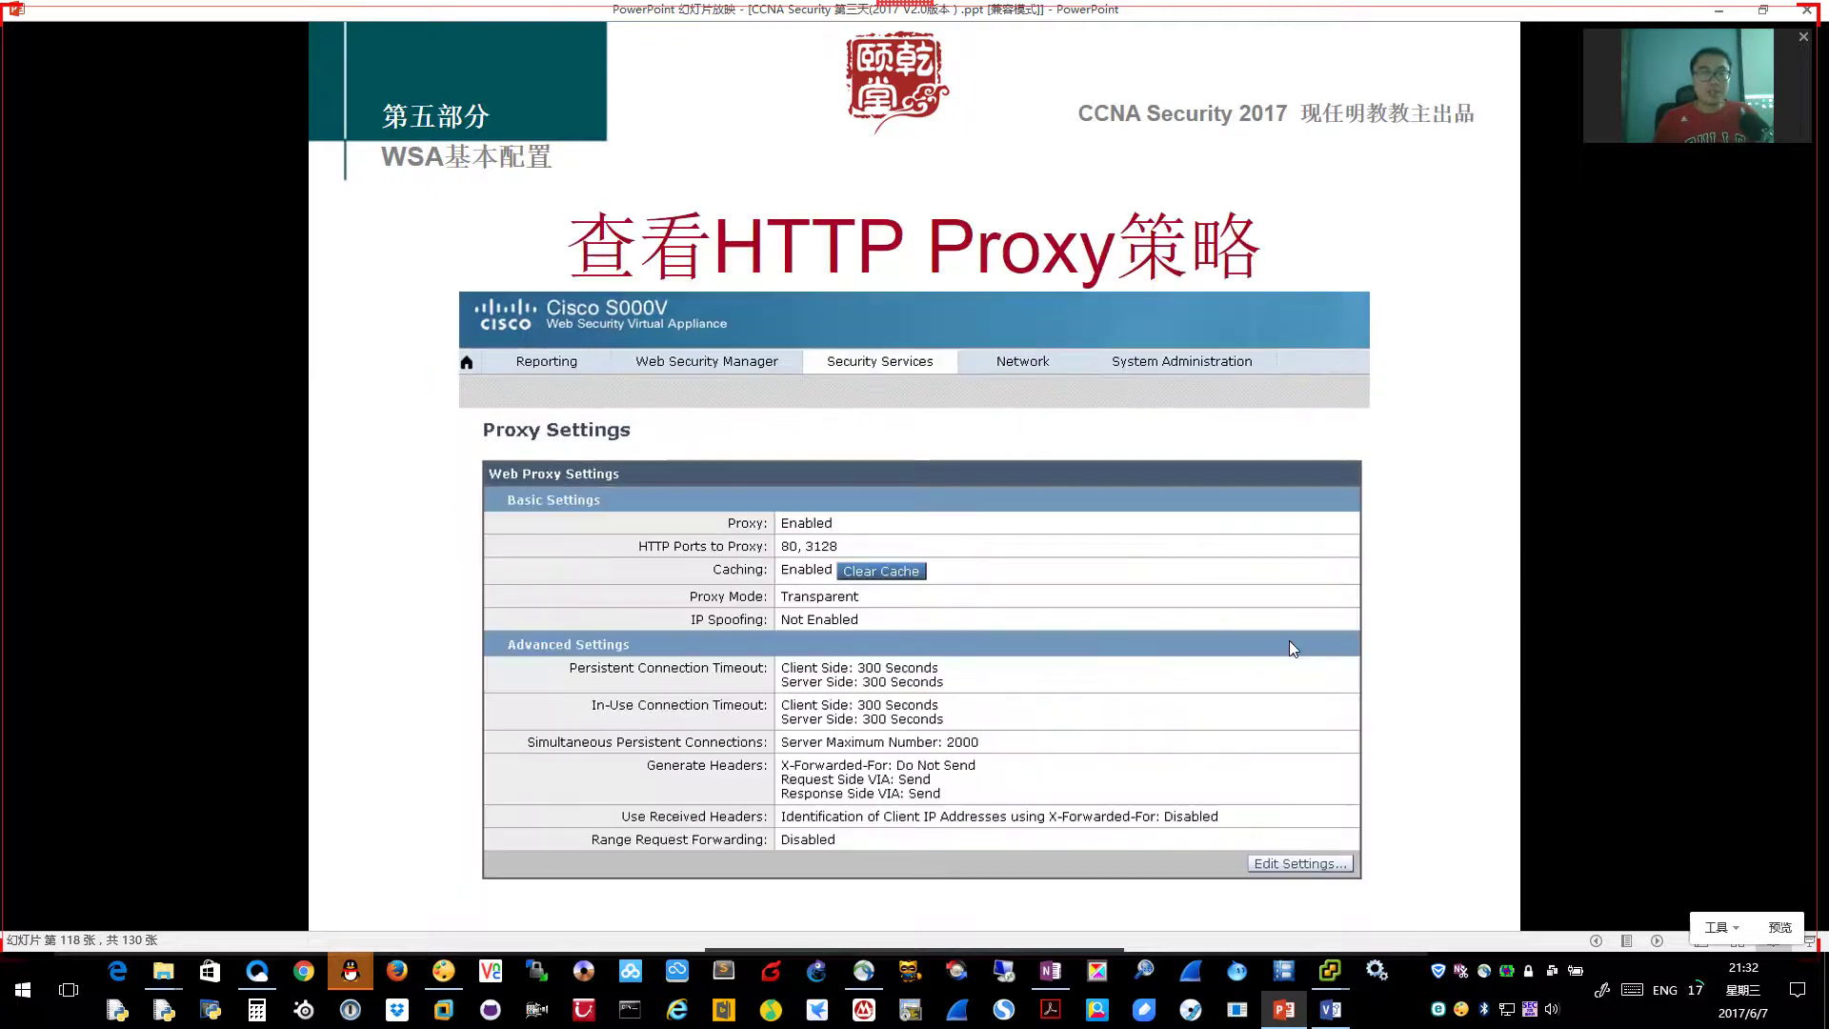
{"action": "left_click", "coordinate": [1294, 649]}
{"action": "left_click", "coordinate": [1293, 649]}
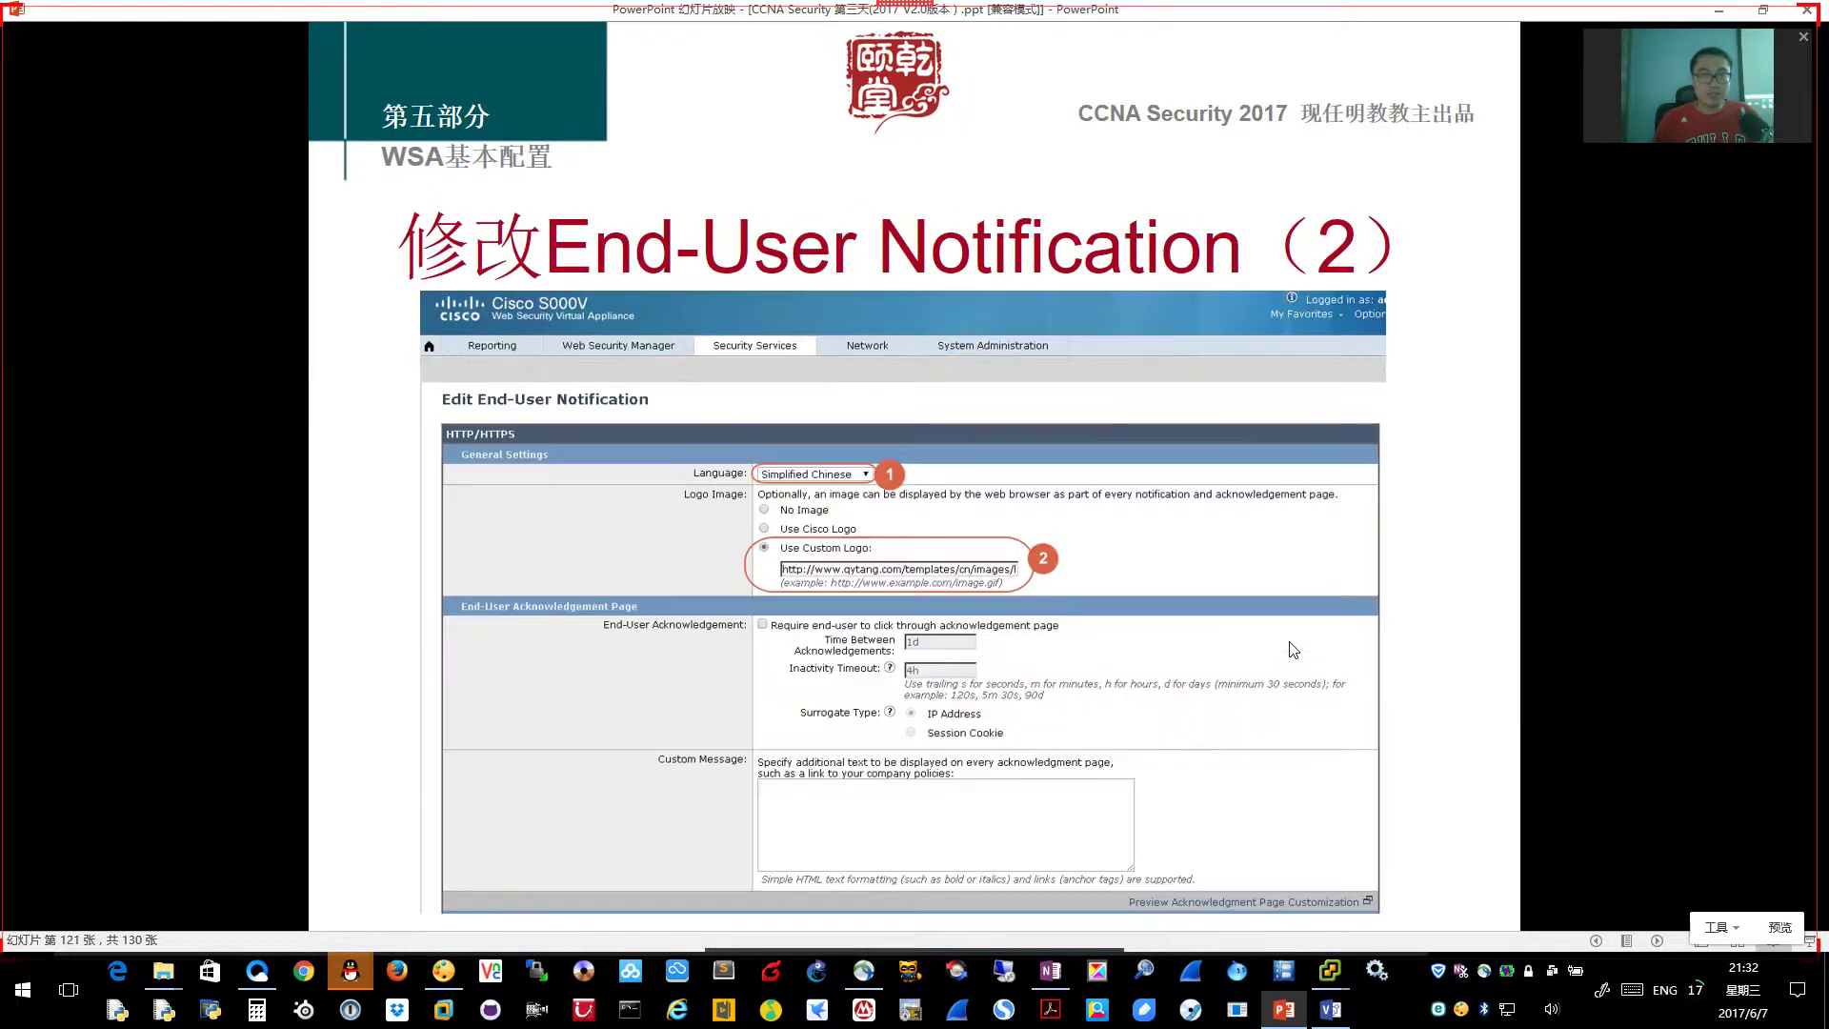
{"action": "scroll", "coordinate": [1293, 649], "scroll_direction": "up", "scroll_amount": 1}
{"action": "scroll", "coordinate": [1294, 649], "scroll_direction": "up", "scroll_amount": 1}
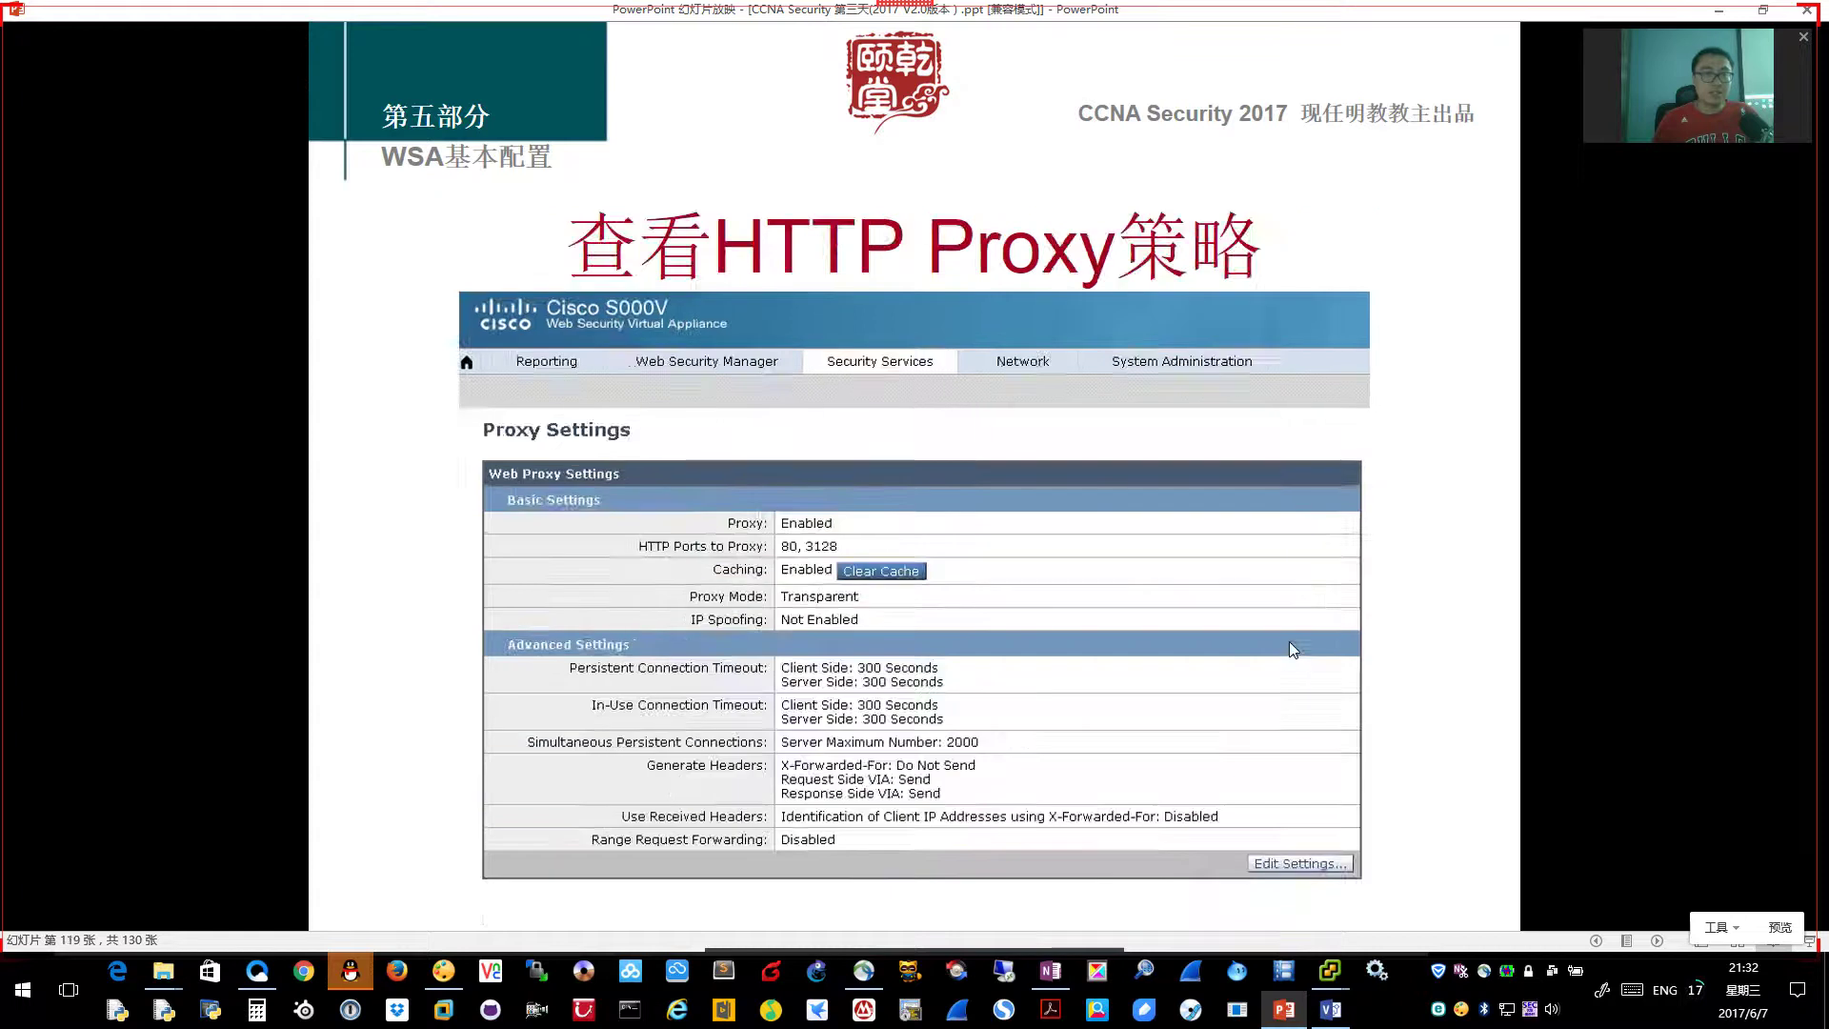
{"action": "left_click", "coordinate": [1294, 649]}
{"action": "scroll", "coordinate": [1294, 648], "scroll_direction": "up", "scroll_amount": 1}
{"action": "scroll", "coordinate": [1291, 644], "scroll_direction": "up", "scroll_amount": 1}
{"action": "left_click", "coordinate": [1290, 644]}
{"action": "key", "text": "alt+Tab"}
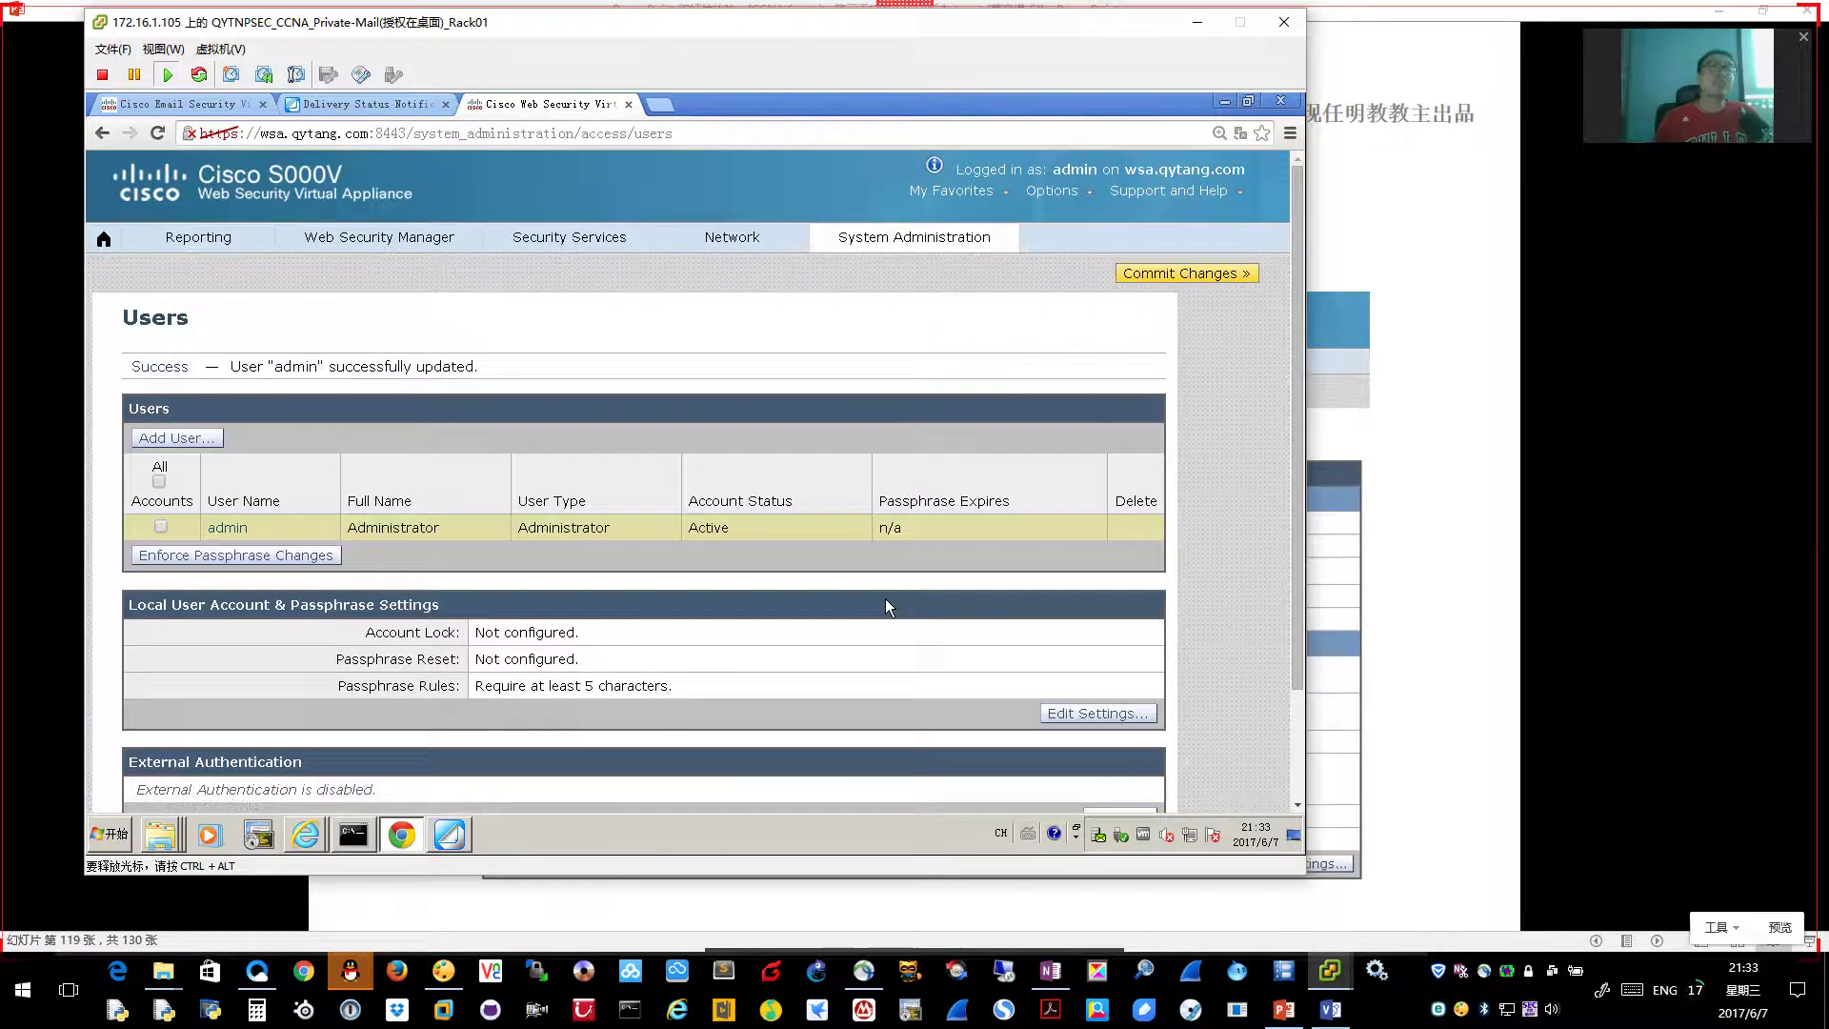
Commit the administrator passphrase change, advance the lecture slideshow, and return to the appliance browser
{"action": "left_click", "coordinate": [1195, 276]}
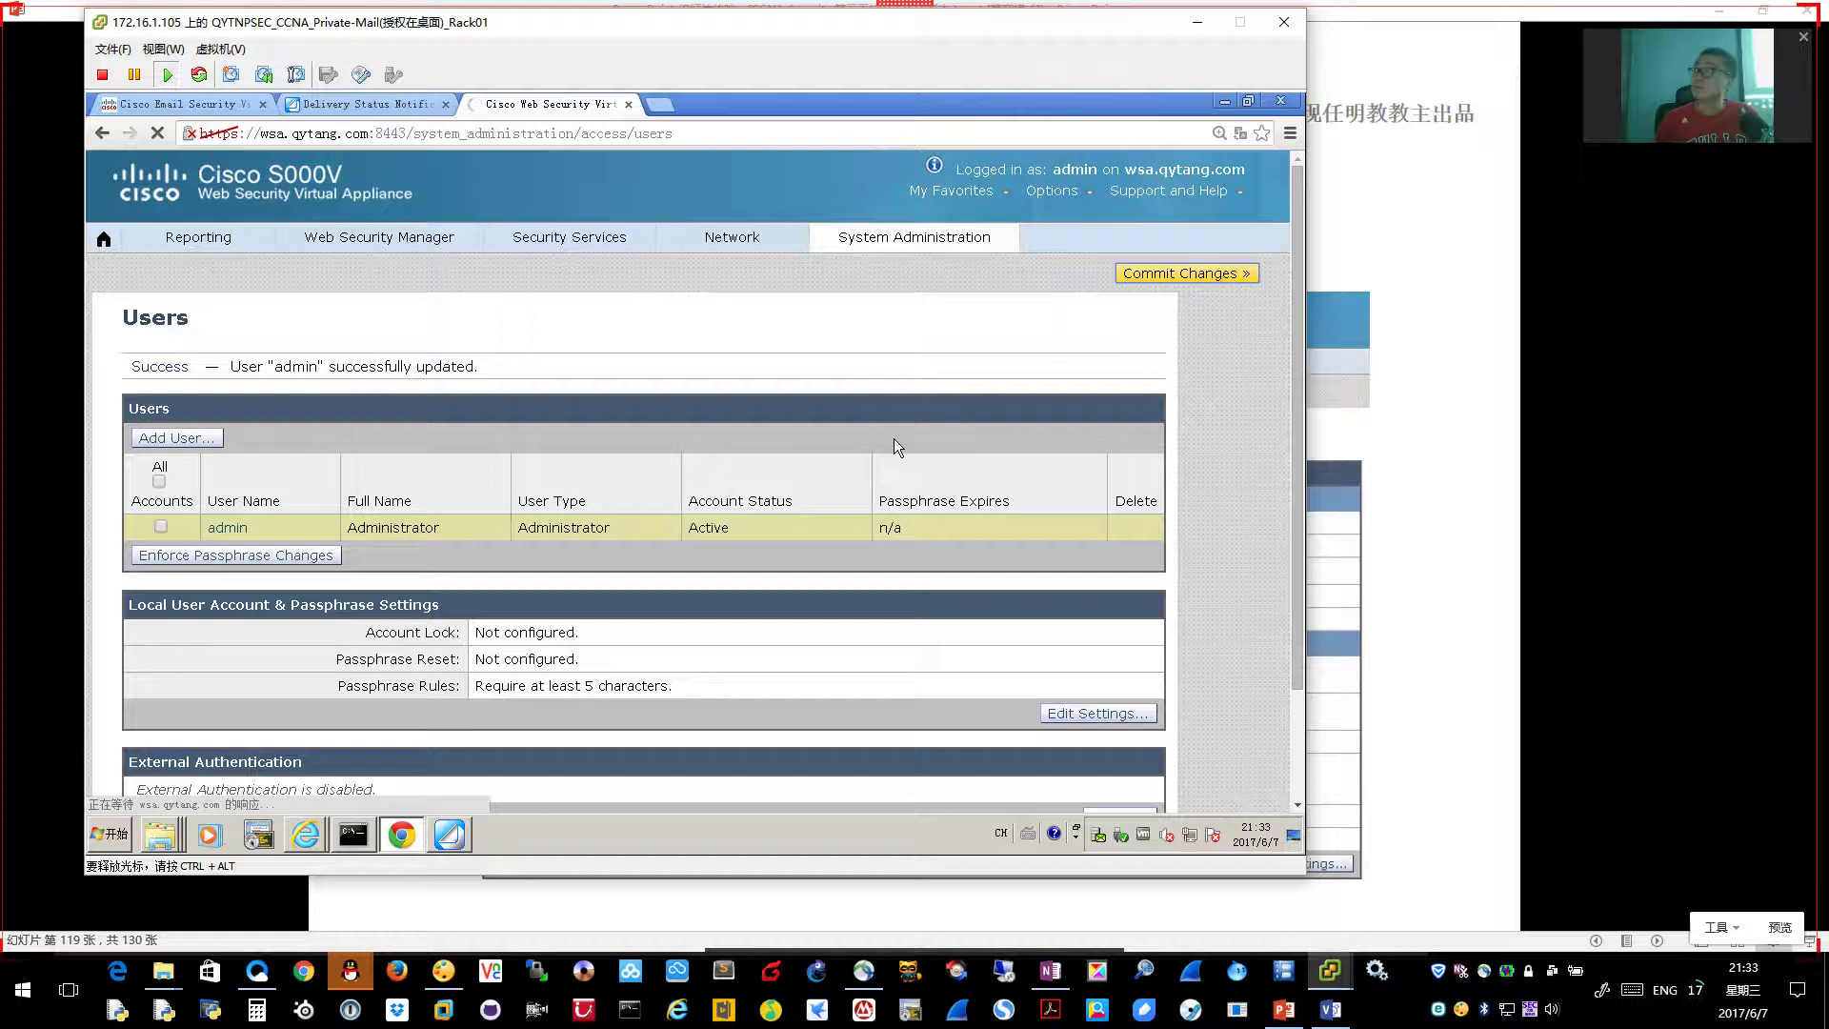
{"action": "left_click", "coordinate": [731, 482]}
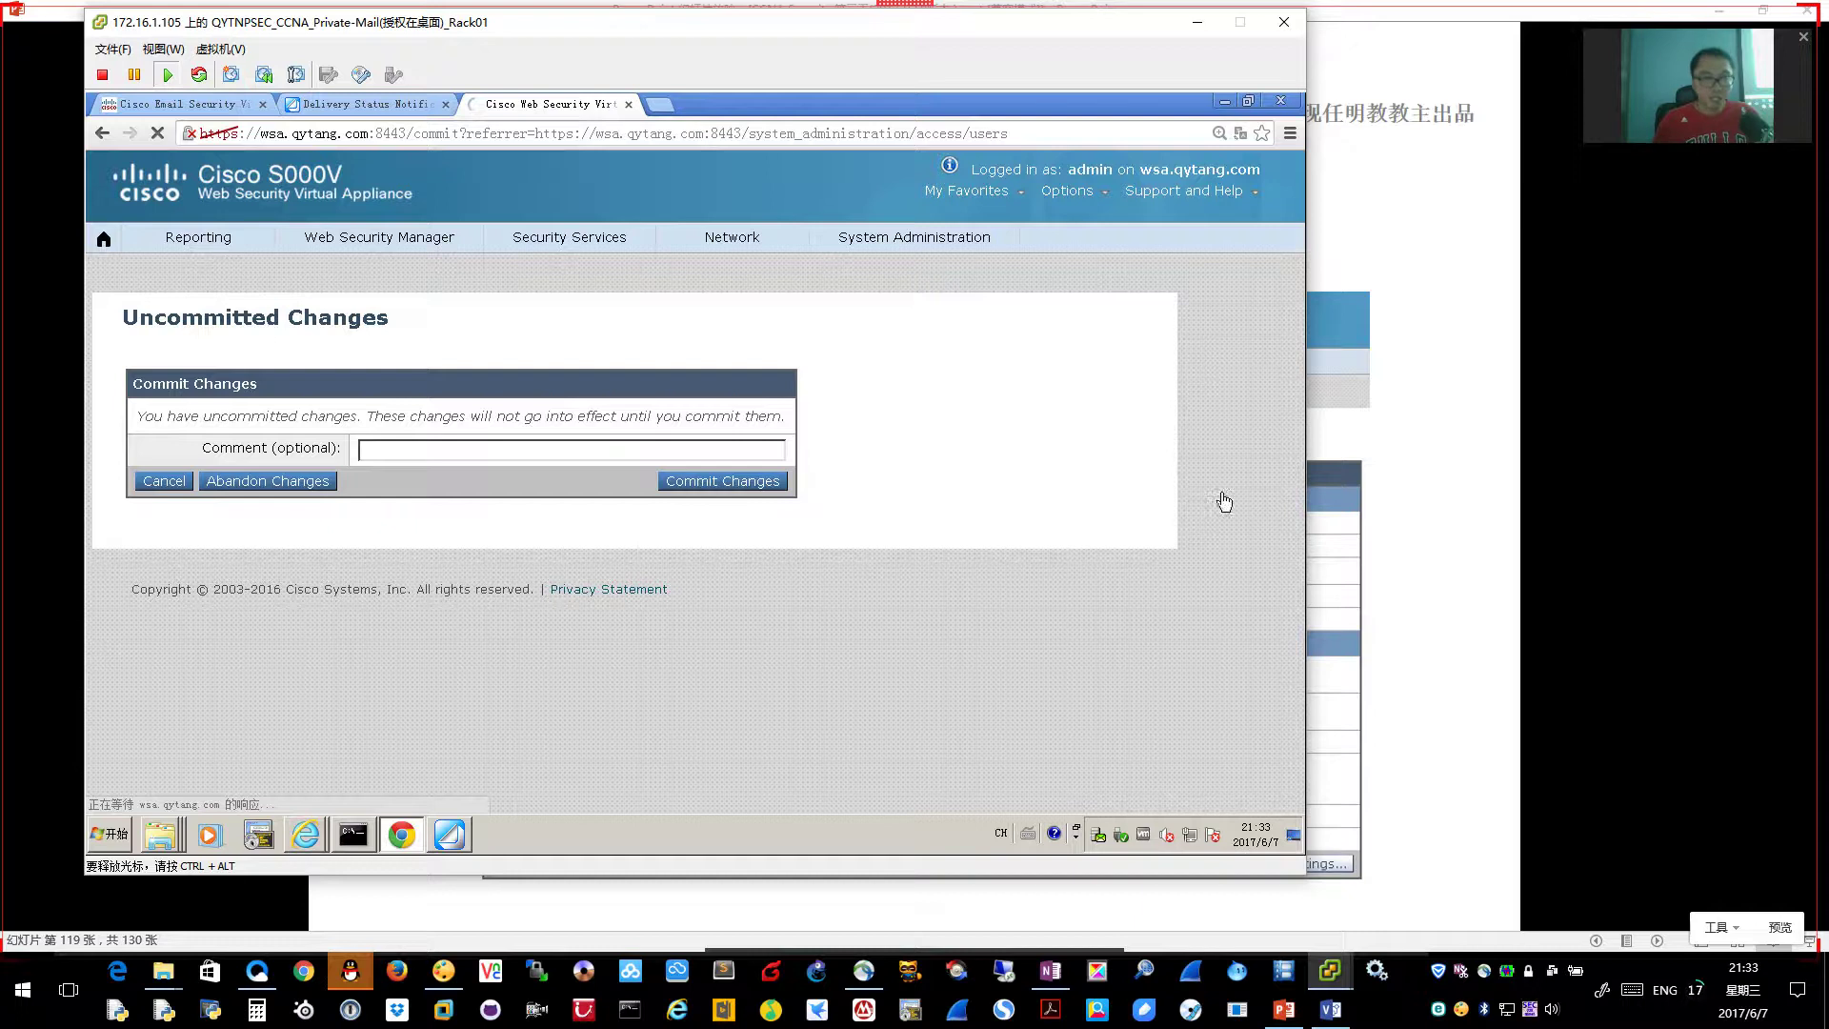
{"action": "left_click", "coordinate": [1318, 483]}
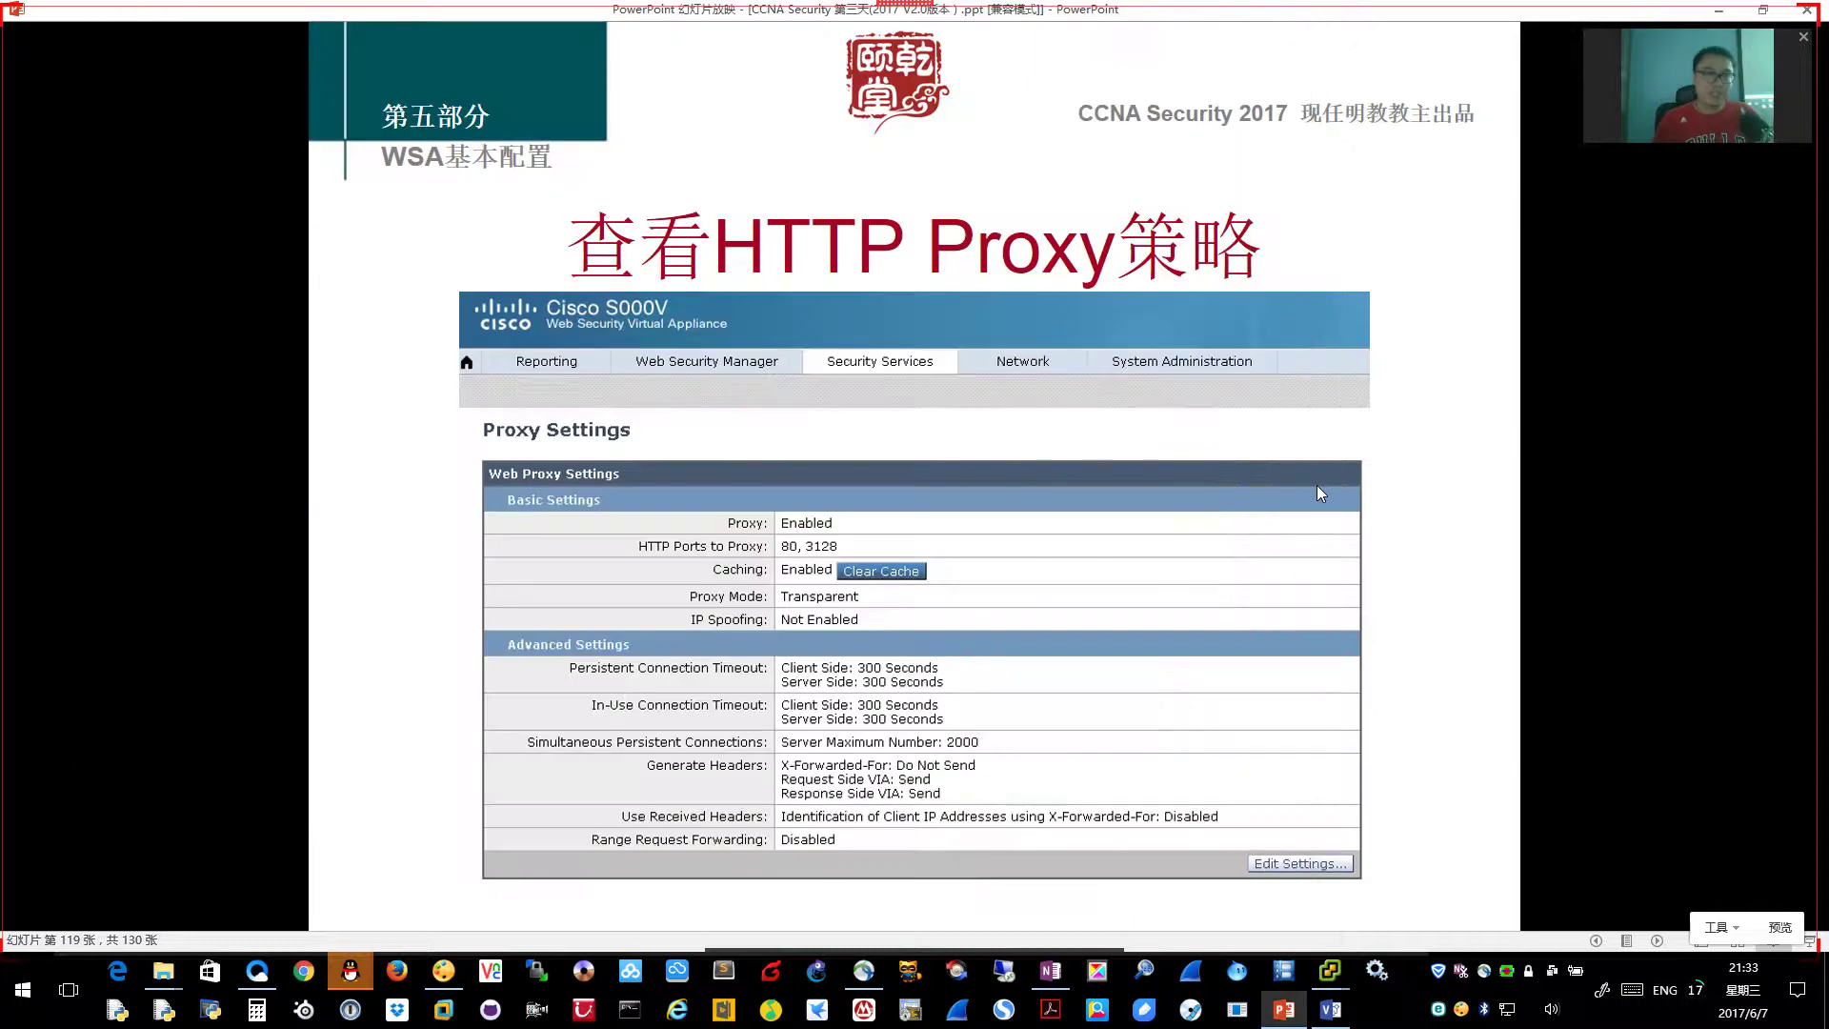
{"action": "left_click", "coordinate": [1316, 486]}
{"action": "scroll", "coordinate": [1316, 486], "scroll_direction": "up", "scroll_amount": 1}
{"action": "key", "text": "alt+Tab"}
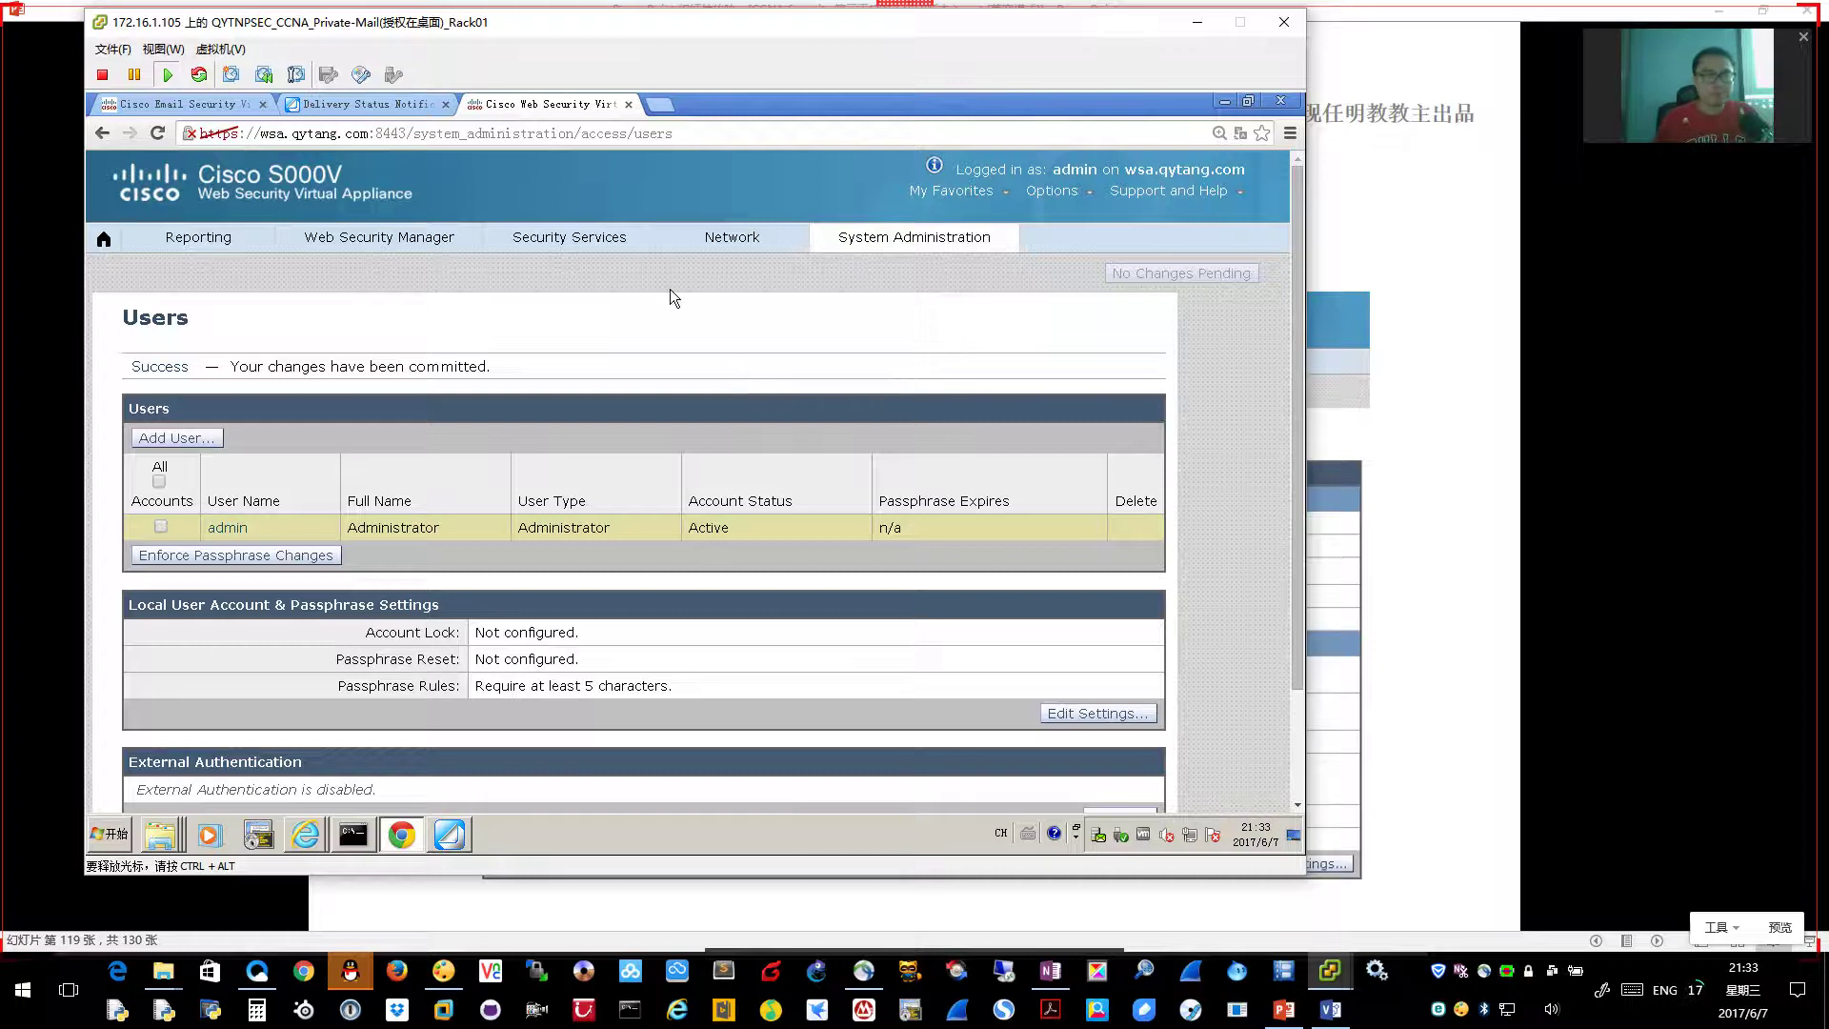
{"action": "mouse_move", "coordinate": [612, 246]}
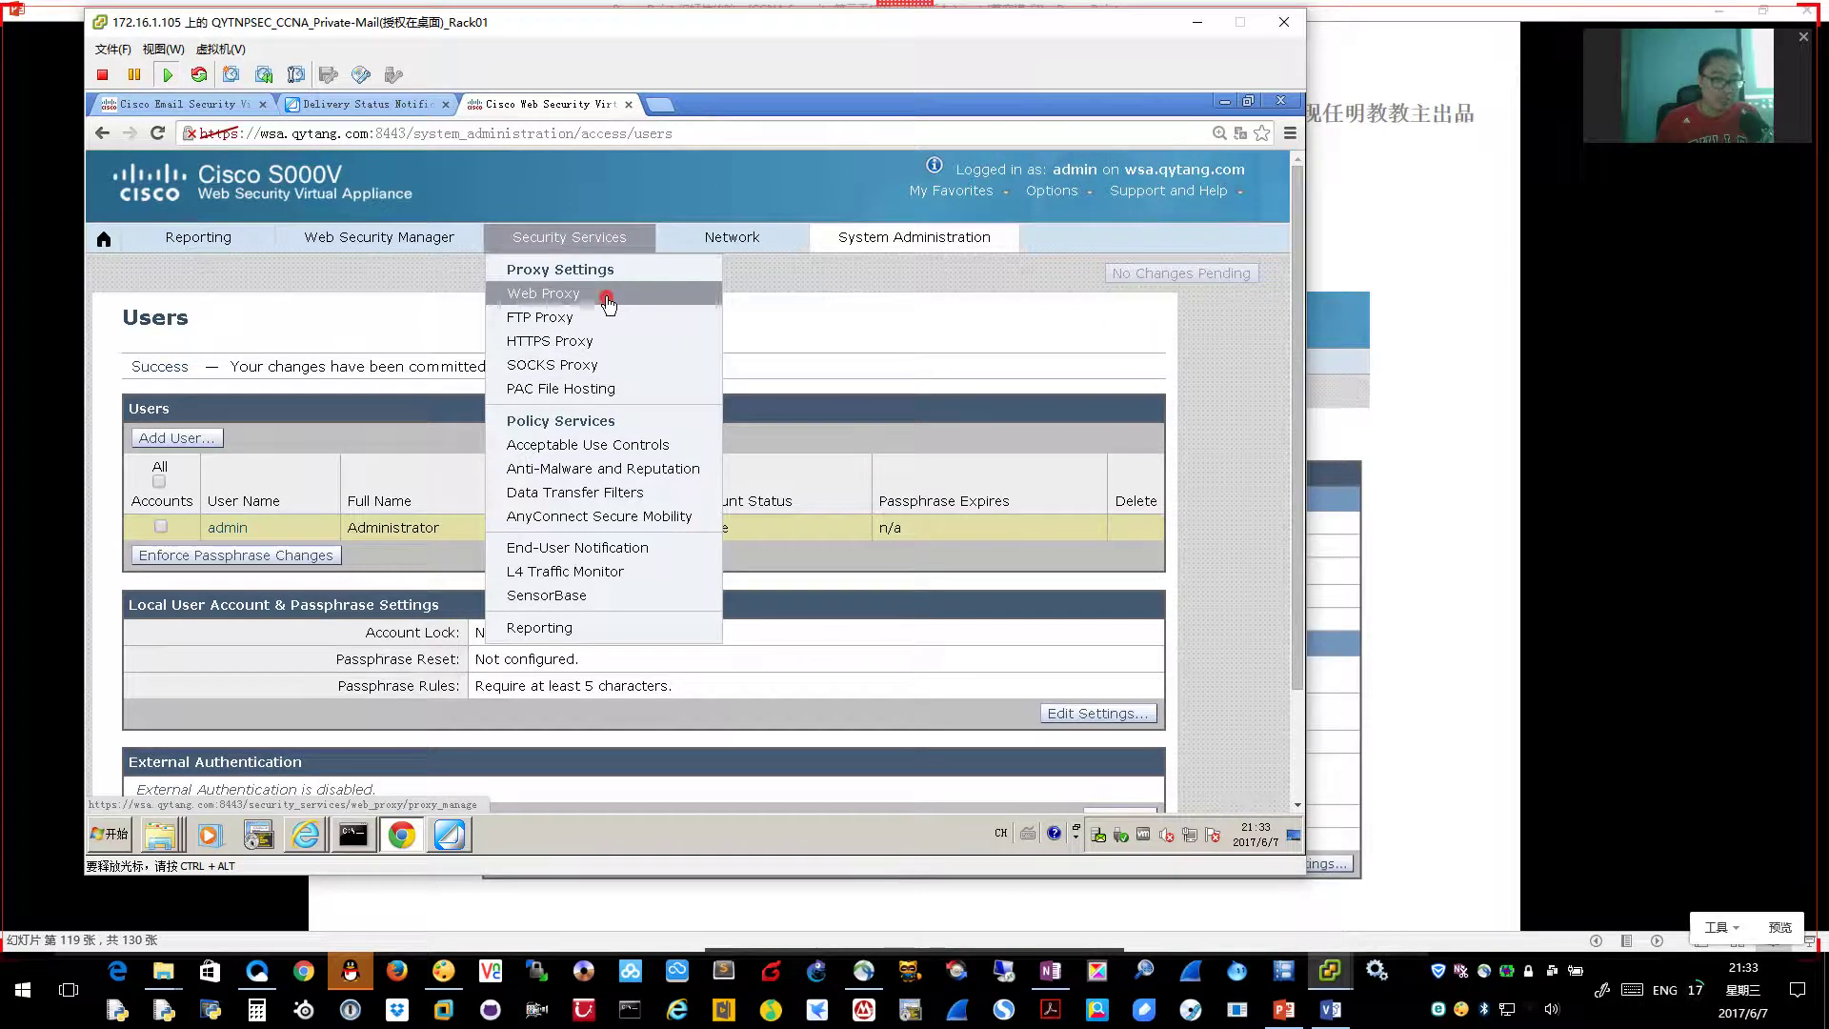
Verify Proxy Settings shows the proxy Enabled on ports 80 and 3128, then switch to Inside_PC
{"action": "left_click", "coordinate": [609, 304]}
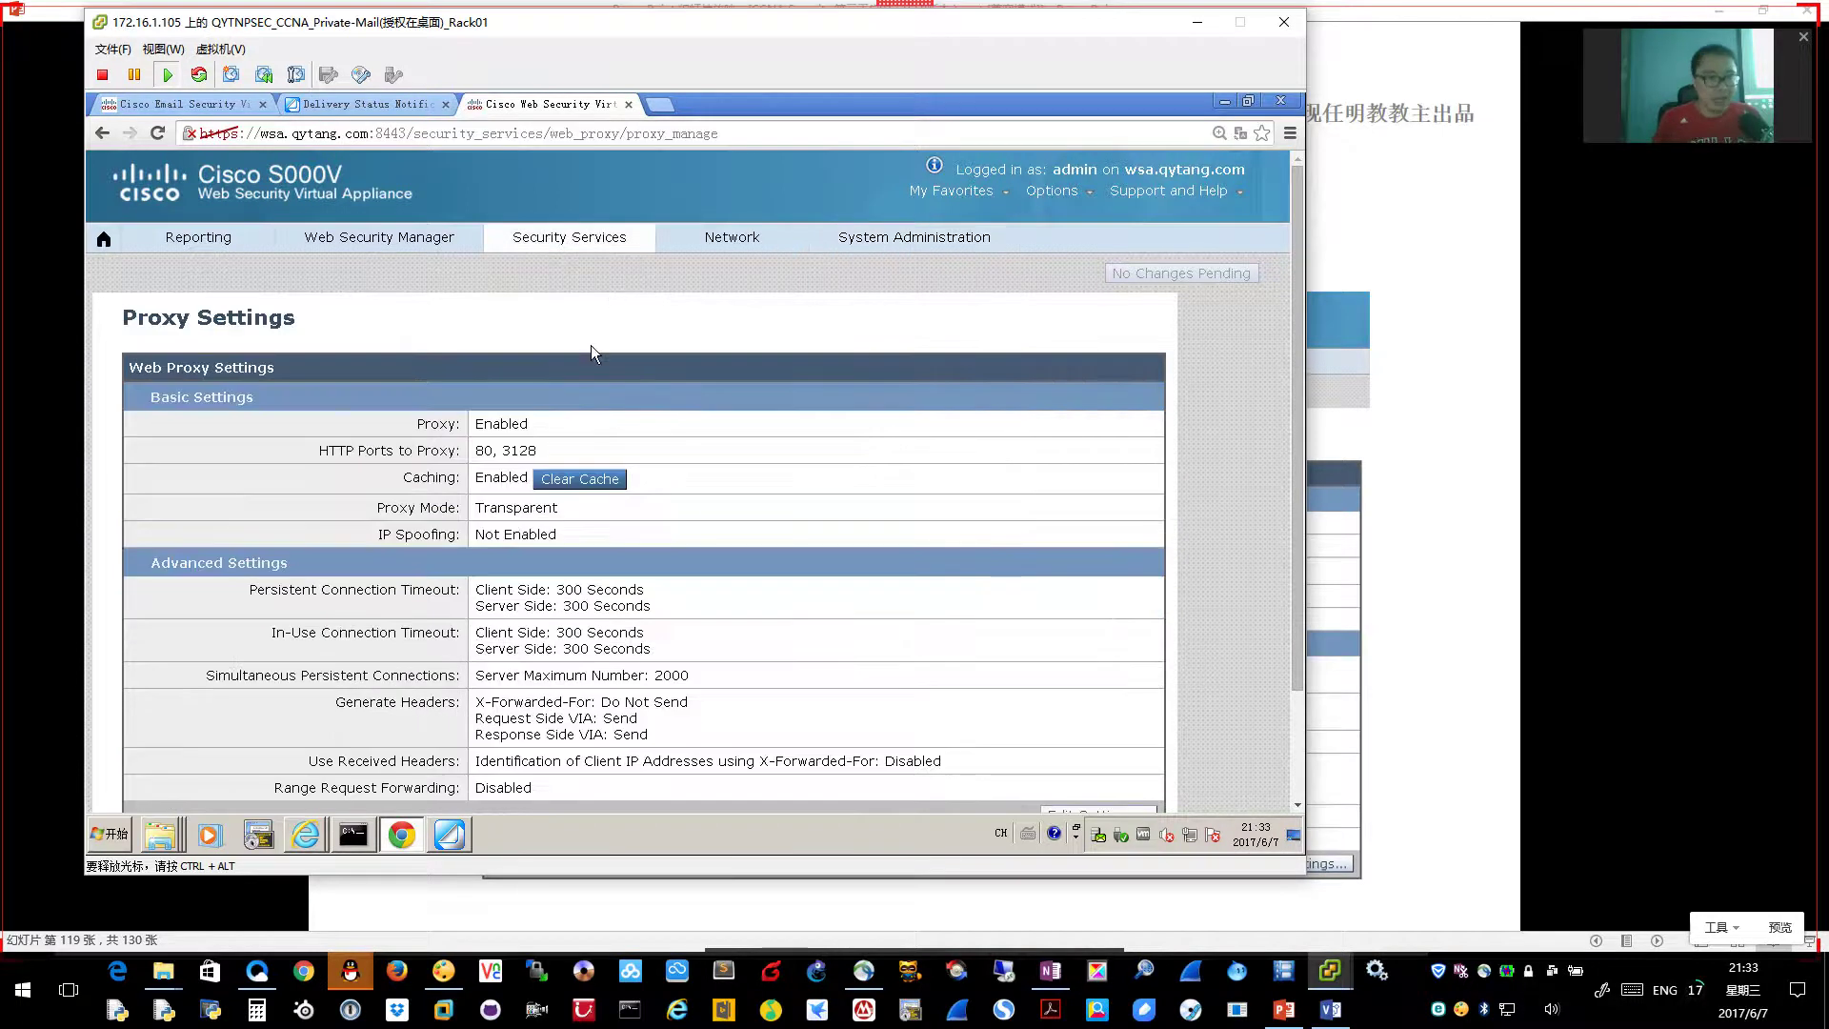
{"action": "left_click_drag", "start_coordinate": [471, 424], "coordinate": [632, 422]}
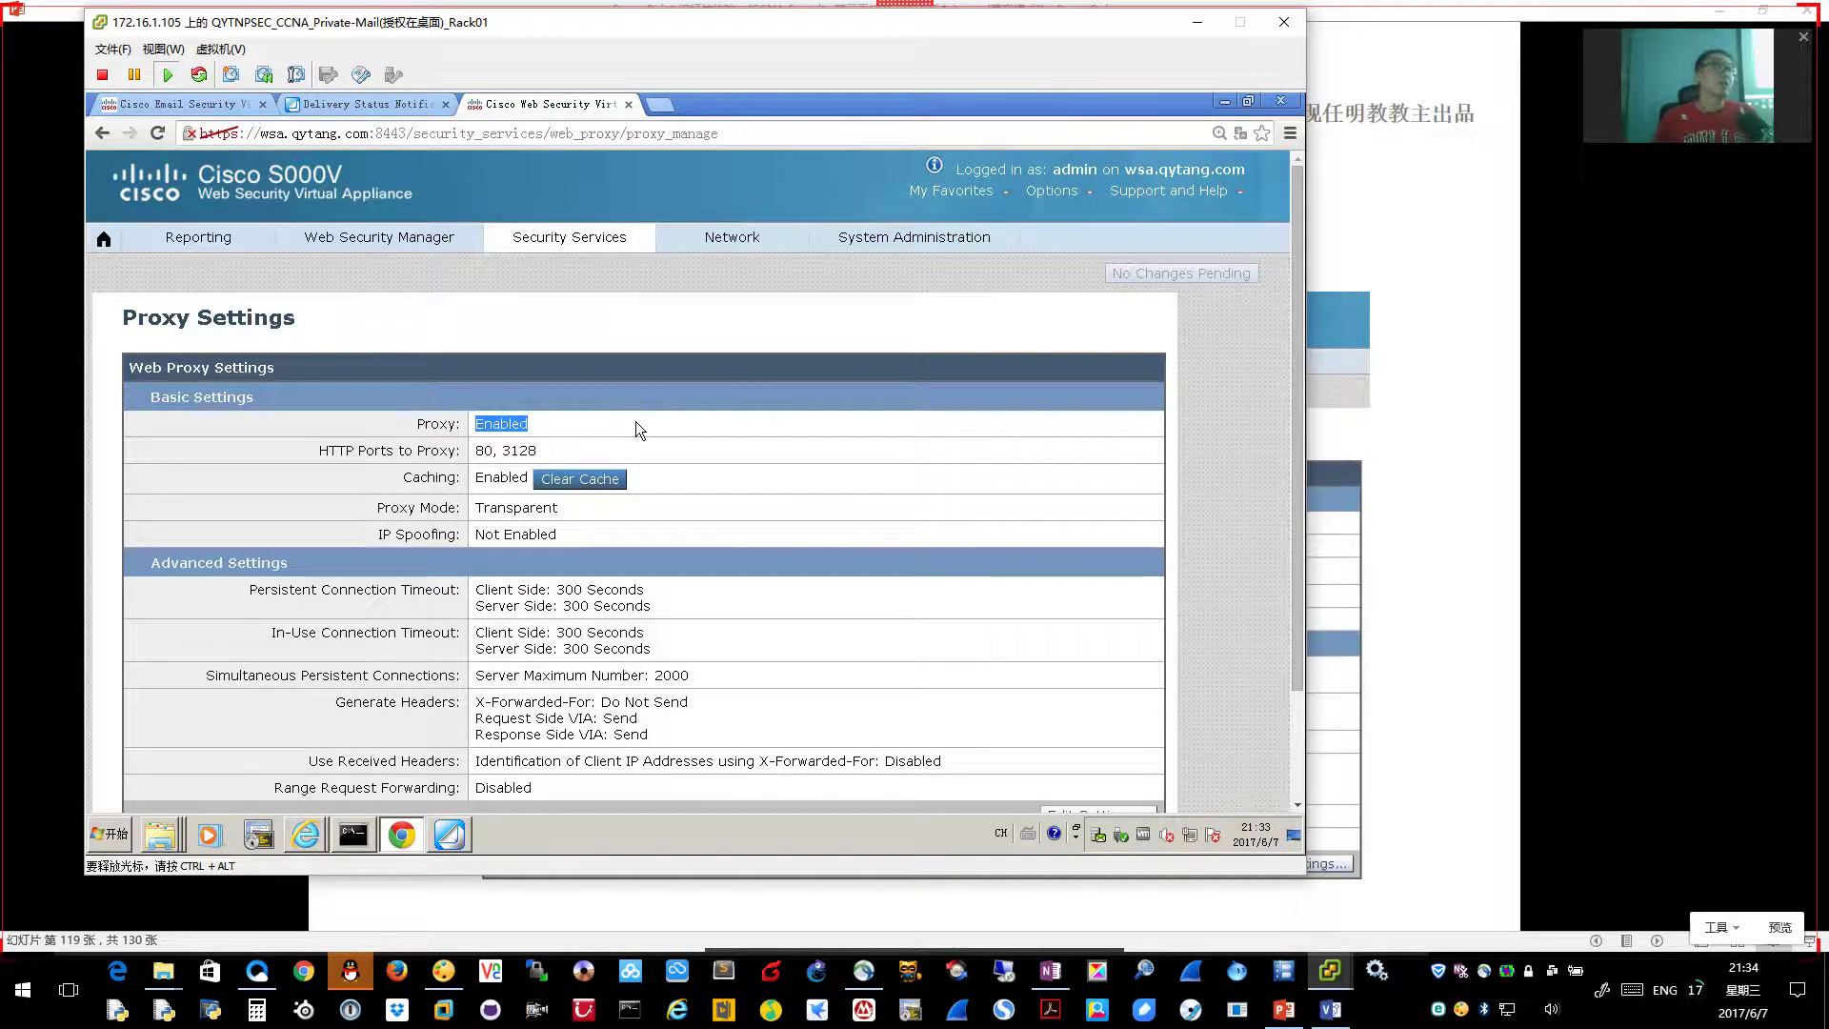
{"action": "scroll", "coordinate": [636, 421], "scroll_direction": "down", "scroll_amount": 1}
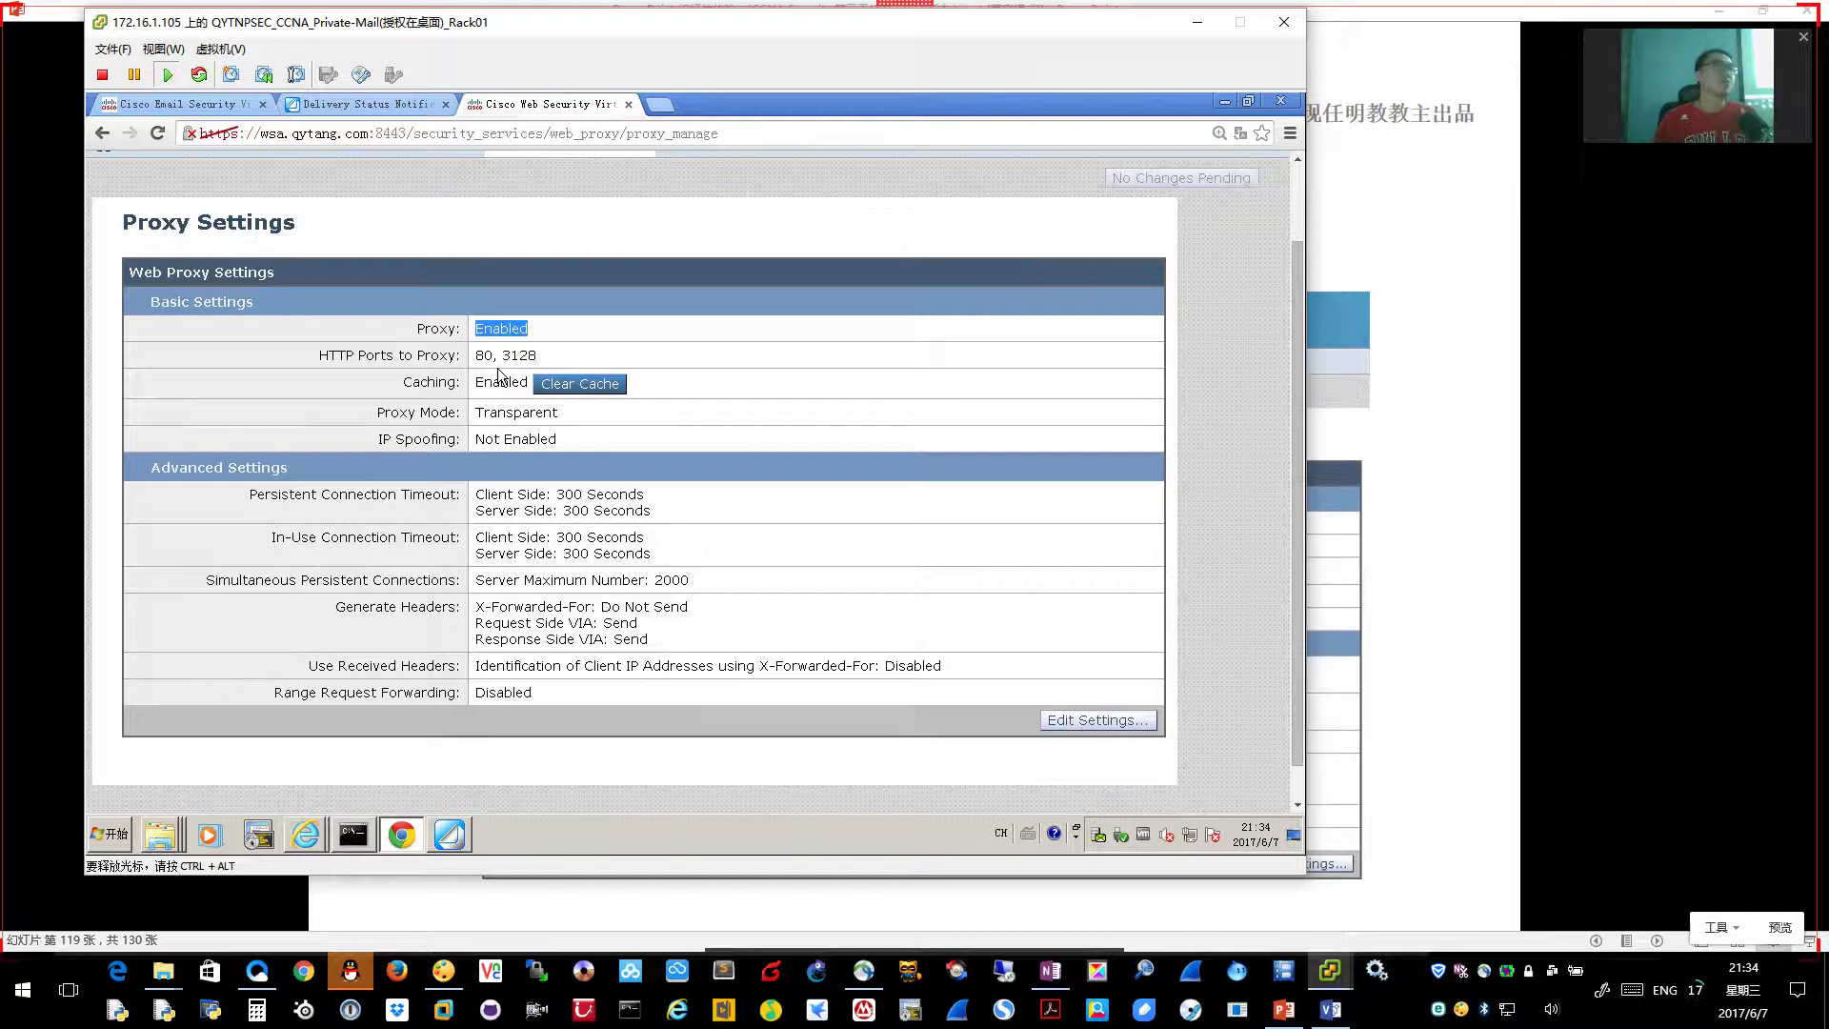
{"action": "left_click", "coordinate": [557, 339]}
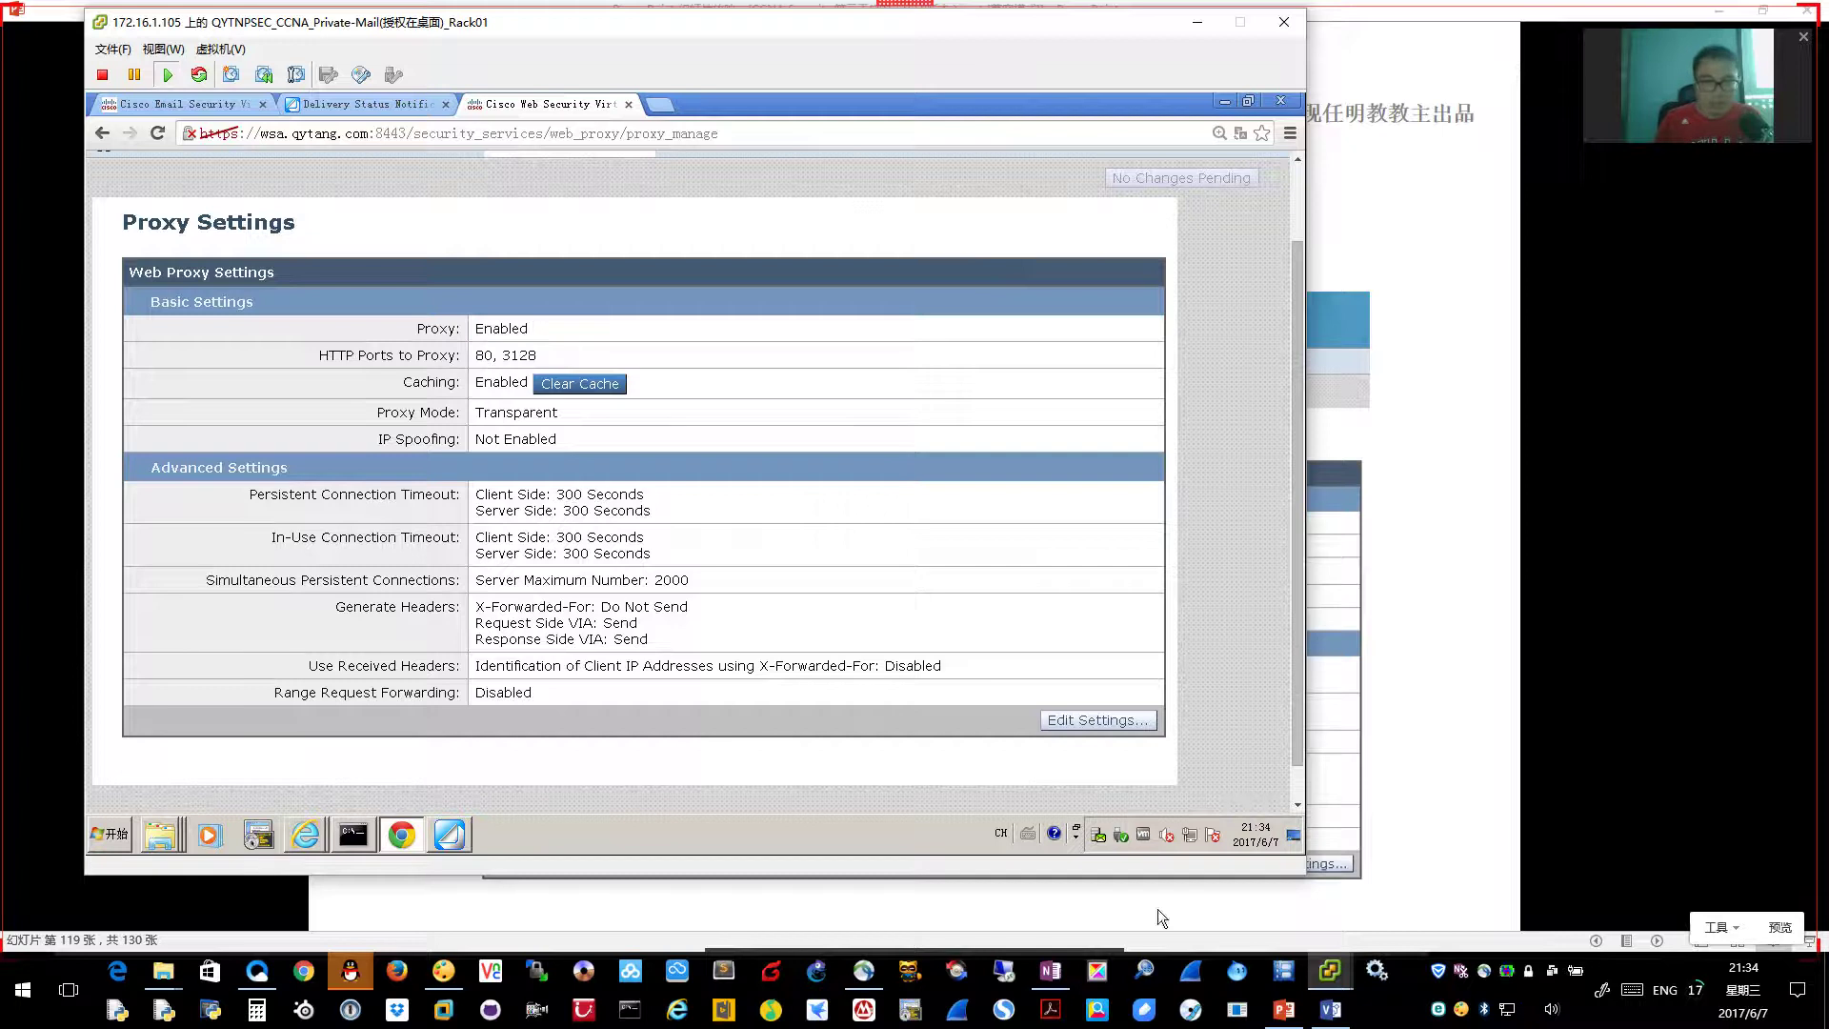
{"action": "left_click", "coordinate": [1331, 981]}
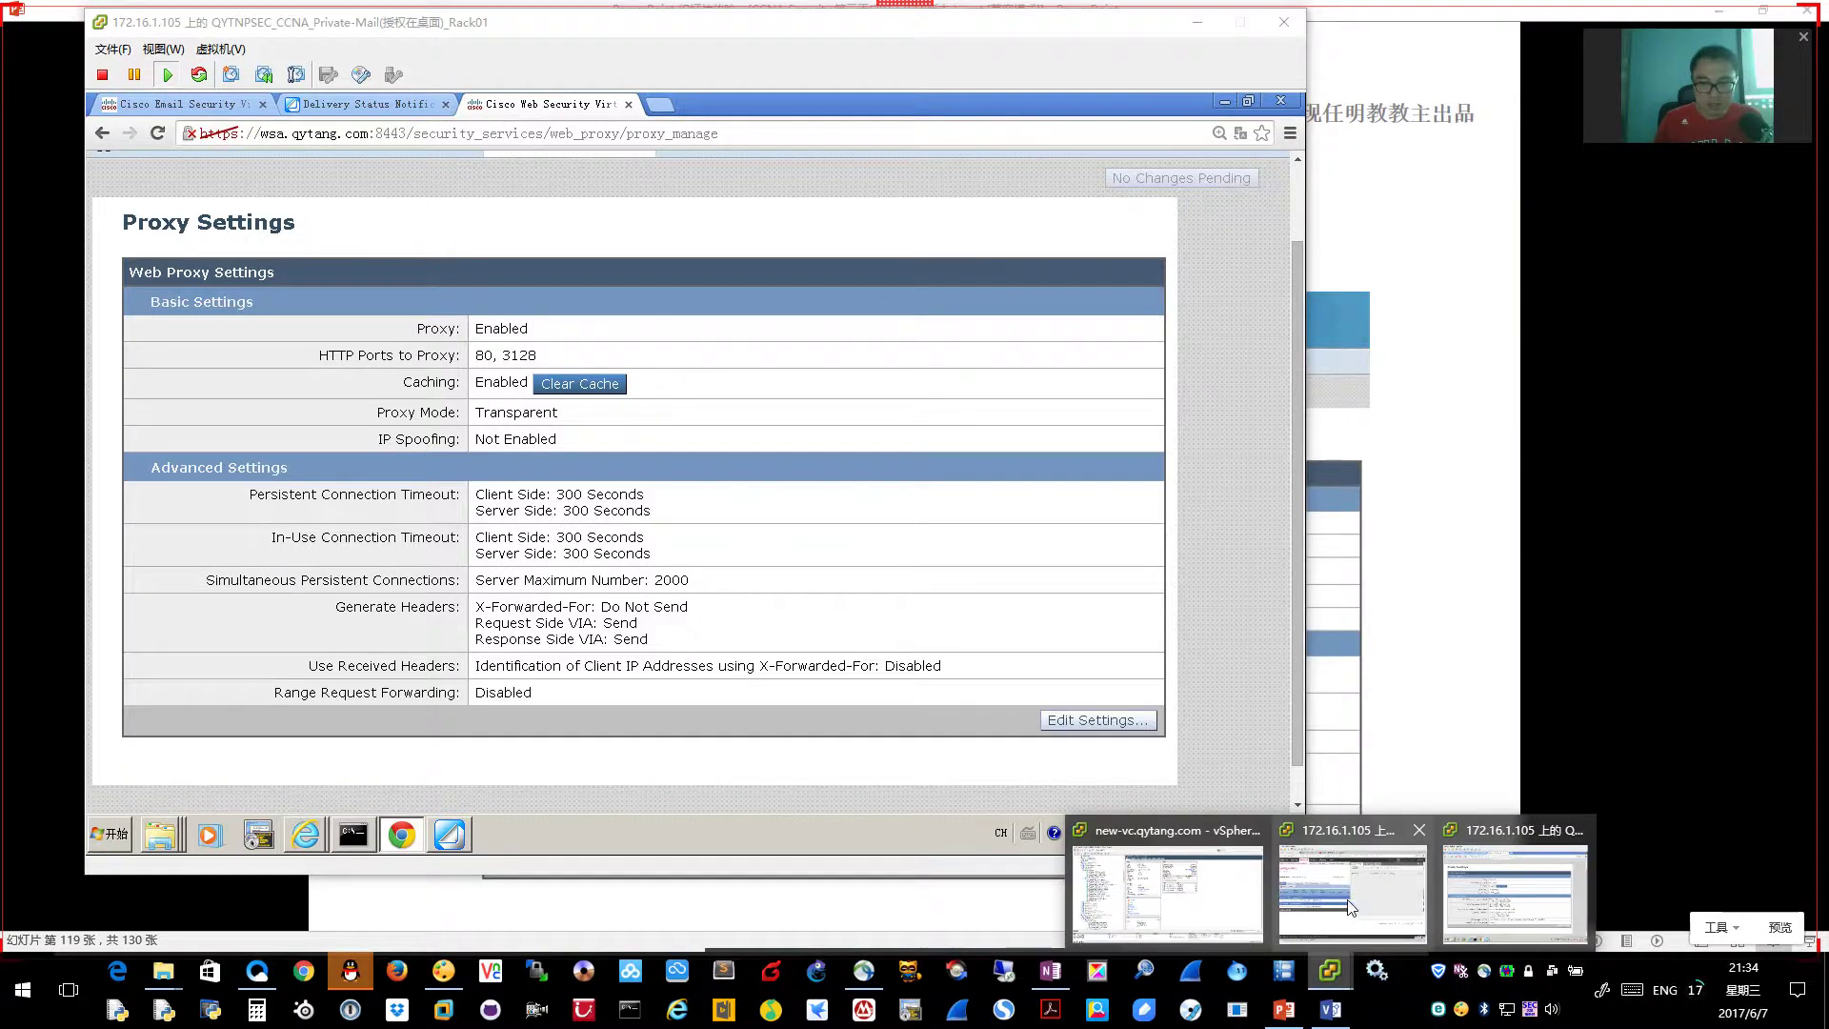
{"action": "left_click", "coordinate": [1341, 905]}
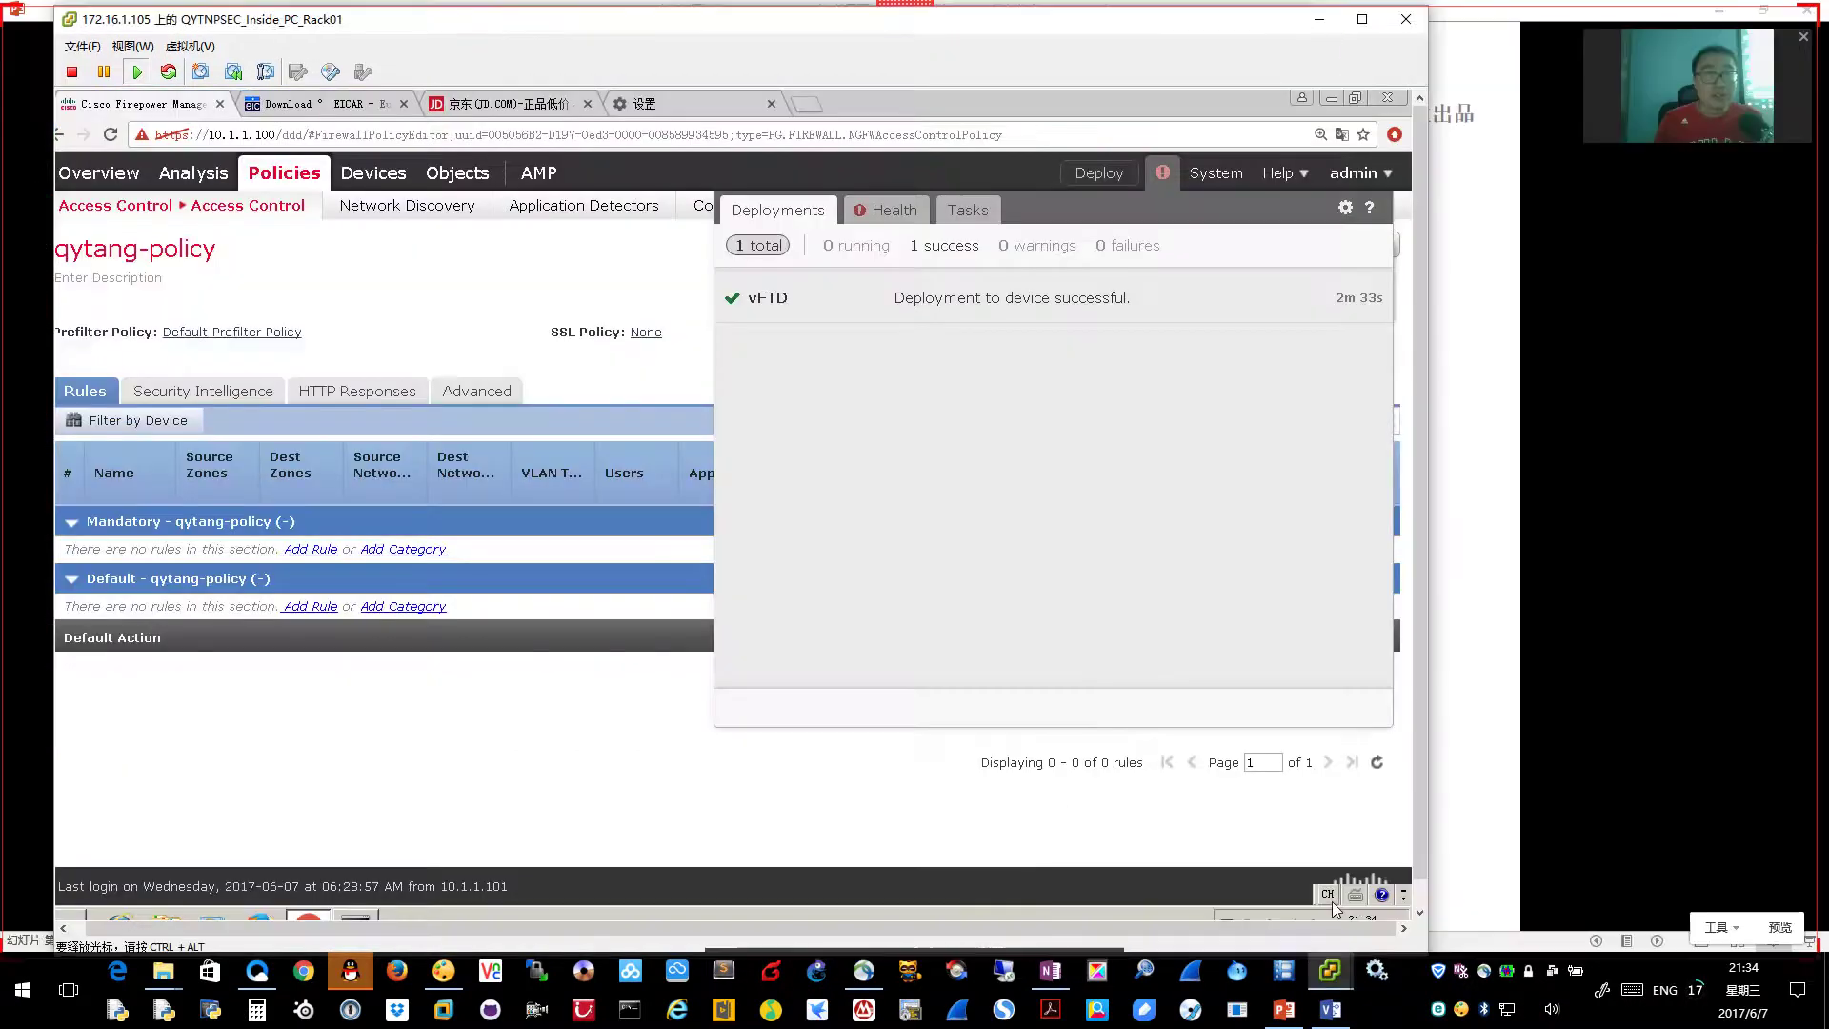
Turn on 'Use a proxy server for your LAN' with wsa.qytang.com port 3128
{"action": "left_click", "coordinate": [682, 105]}
{"action": "scroll", "coordinate": [506, 600], "scroll_direction": "down", "scroll_amount": 10}
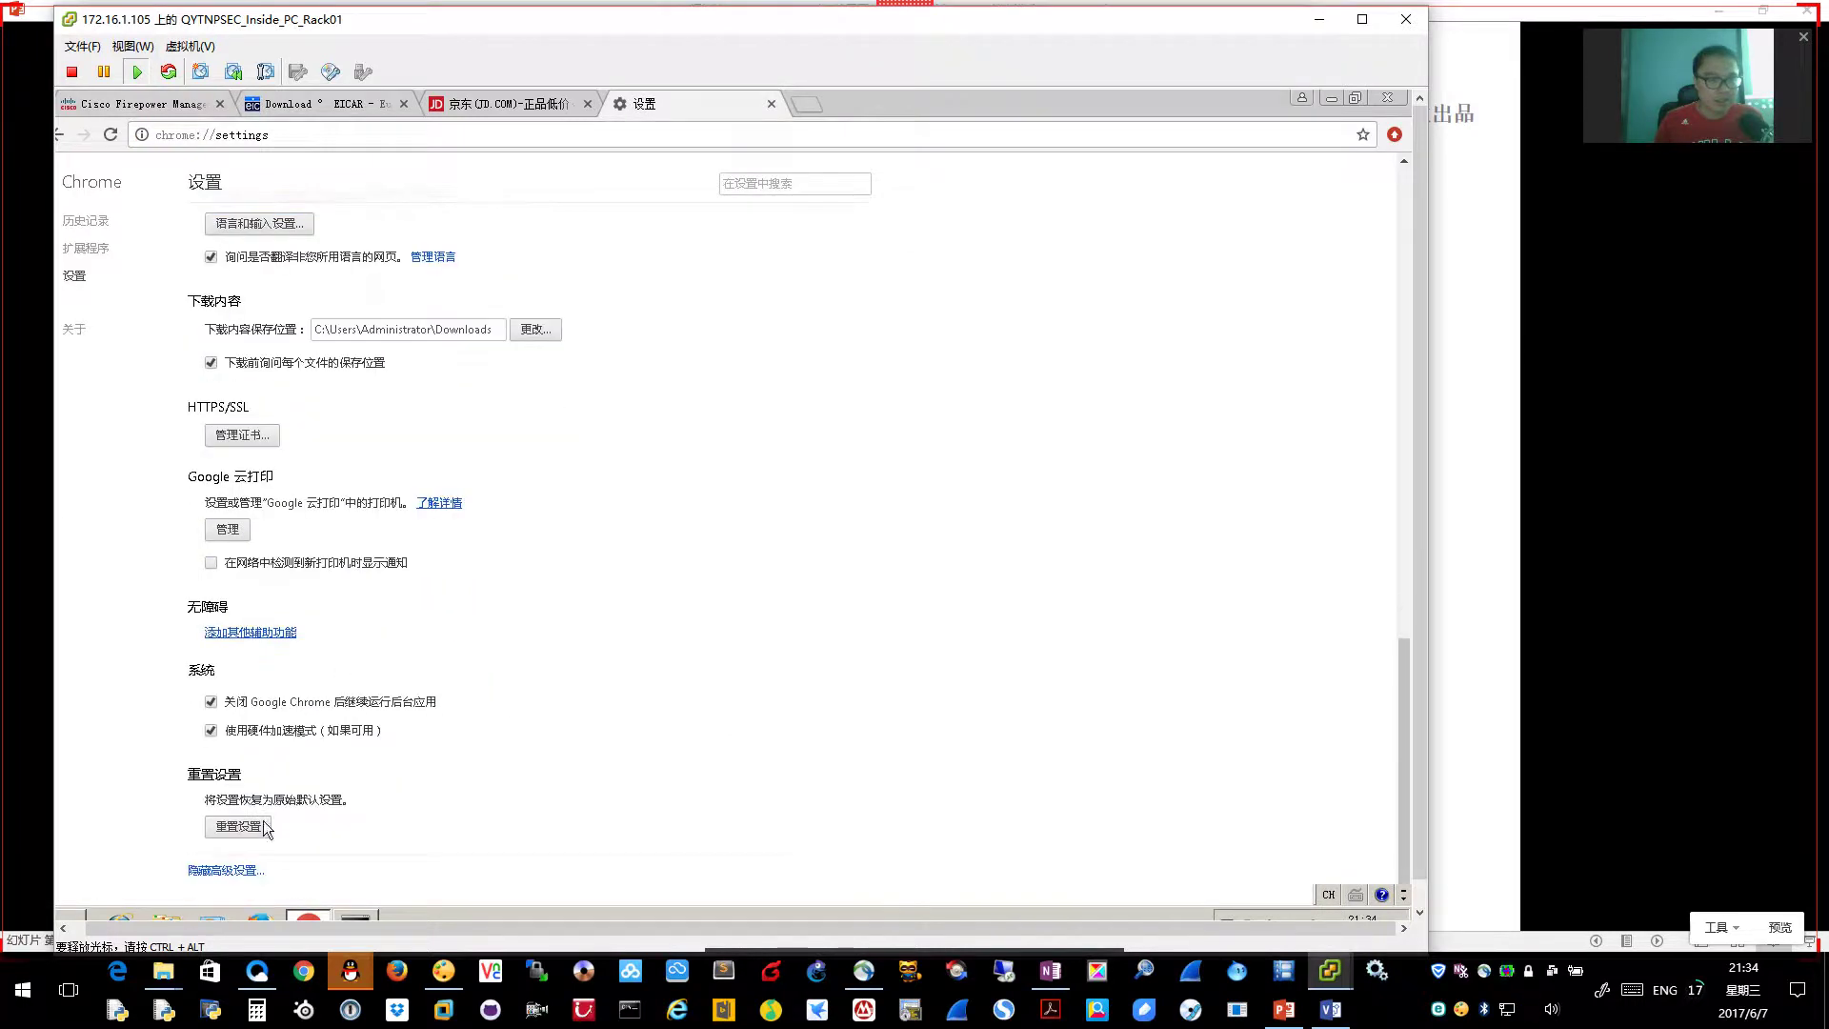
{"action": "scroll", "coordinate": [363, 480], "scroll_direction": "up", "scroll_amount": 1}
{"action": "scroll", "coordinate": [363, 480], "scroll_direction": "up", "scroll_amount": 2}
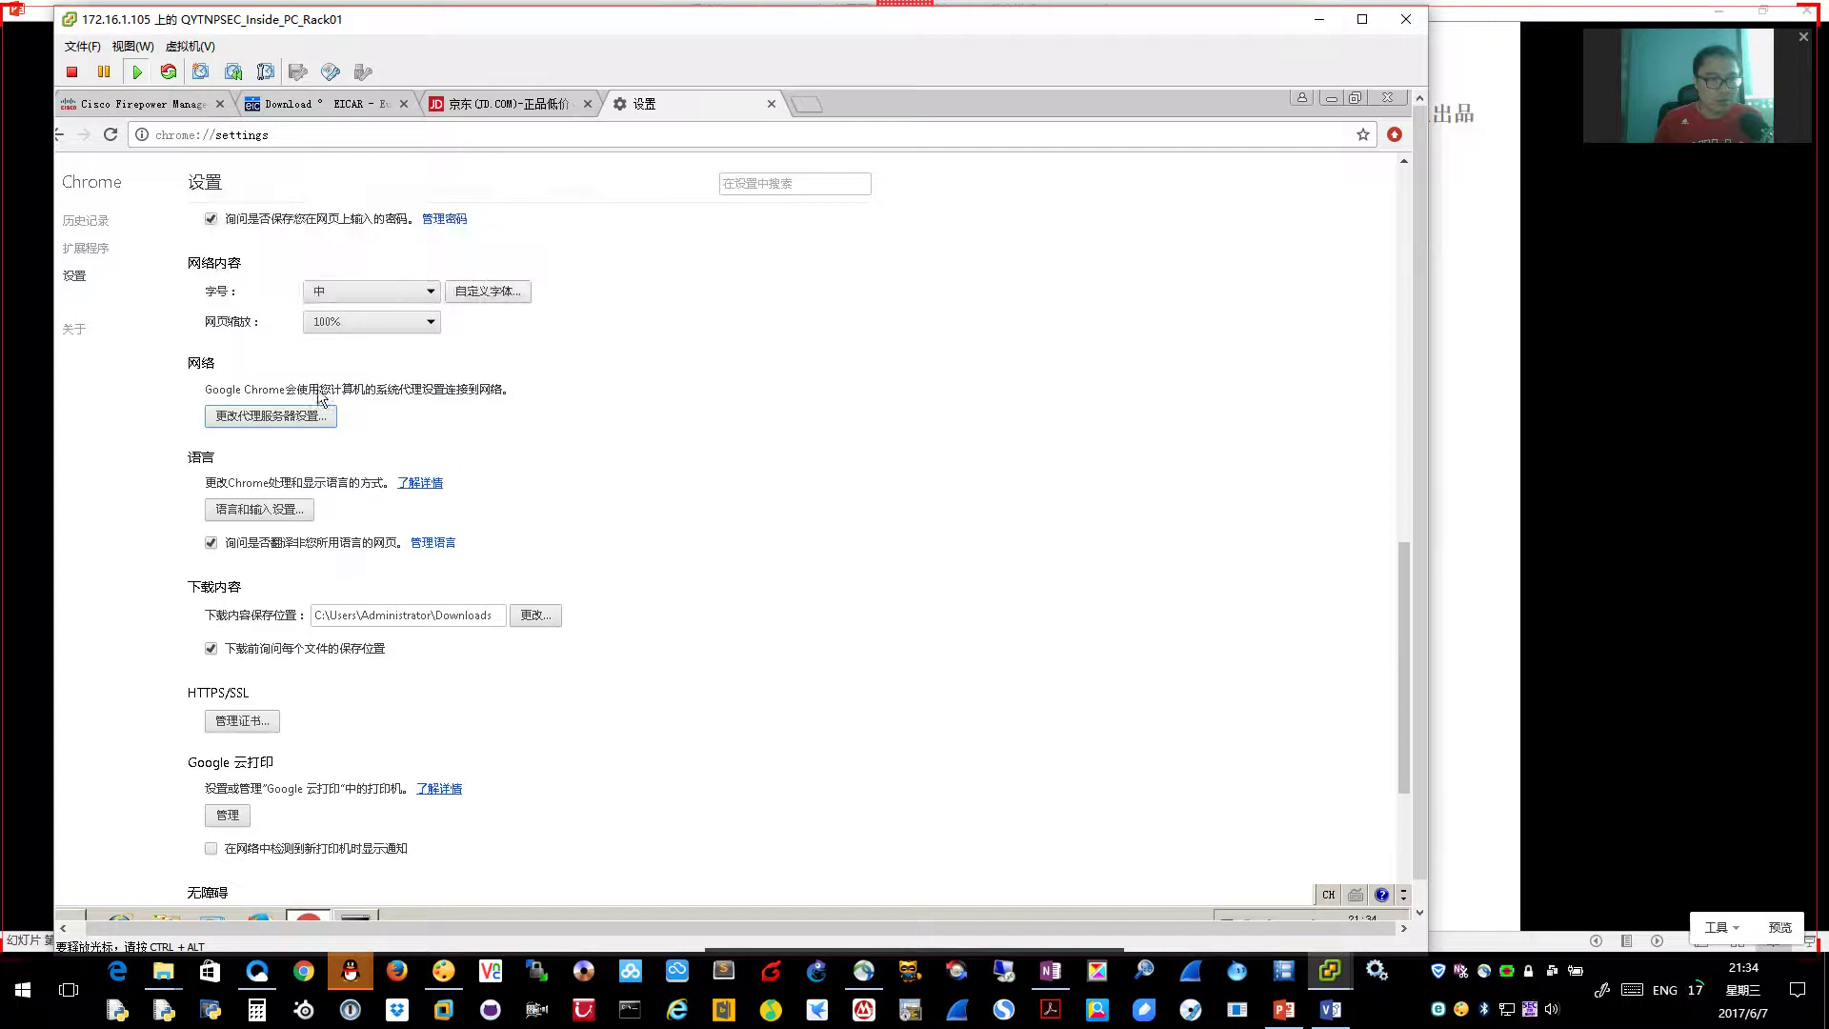
{"action": "left_click", "coordinate": [257, 416]}
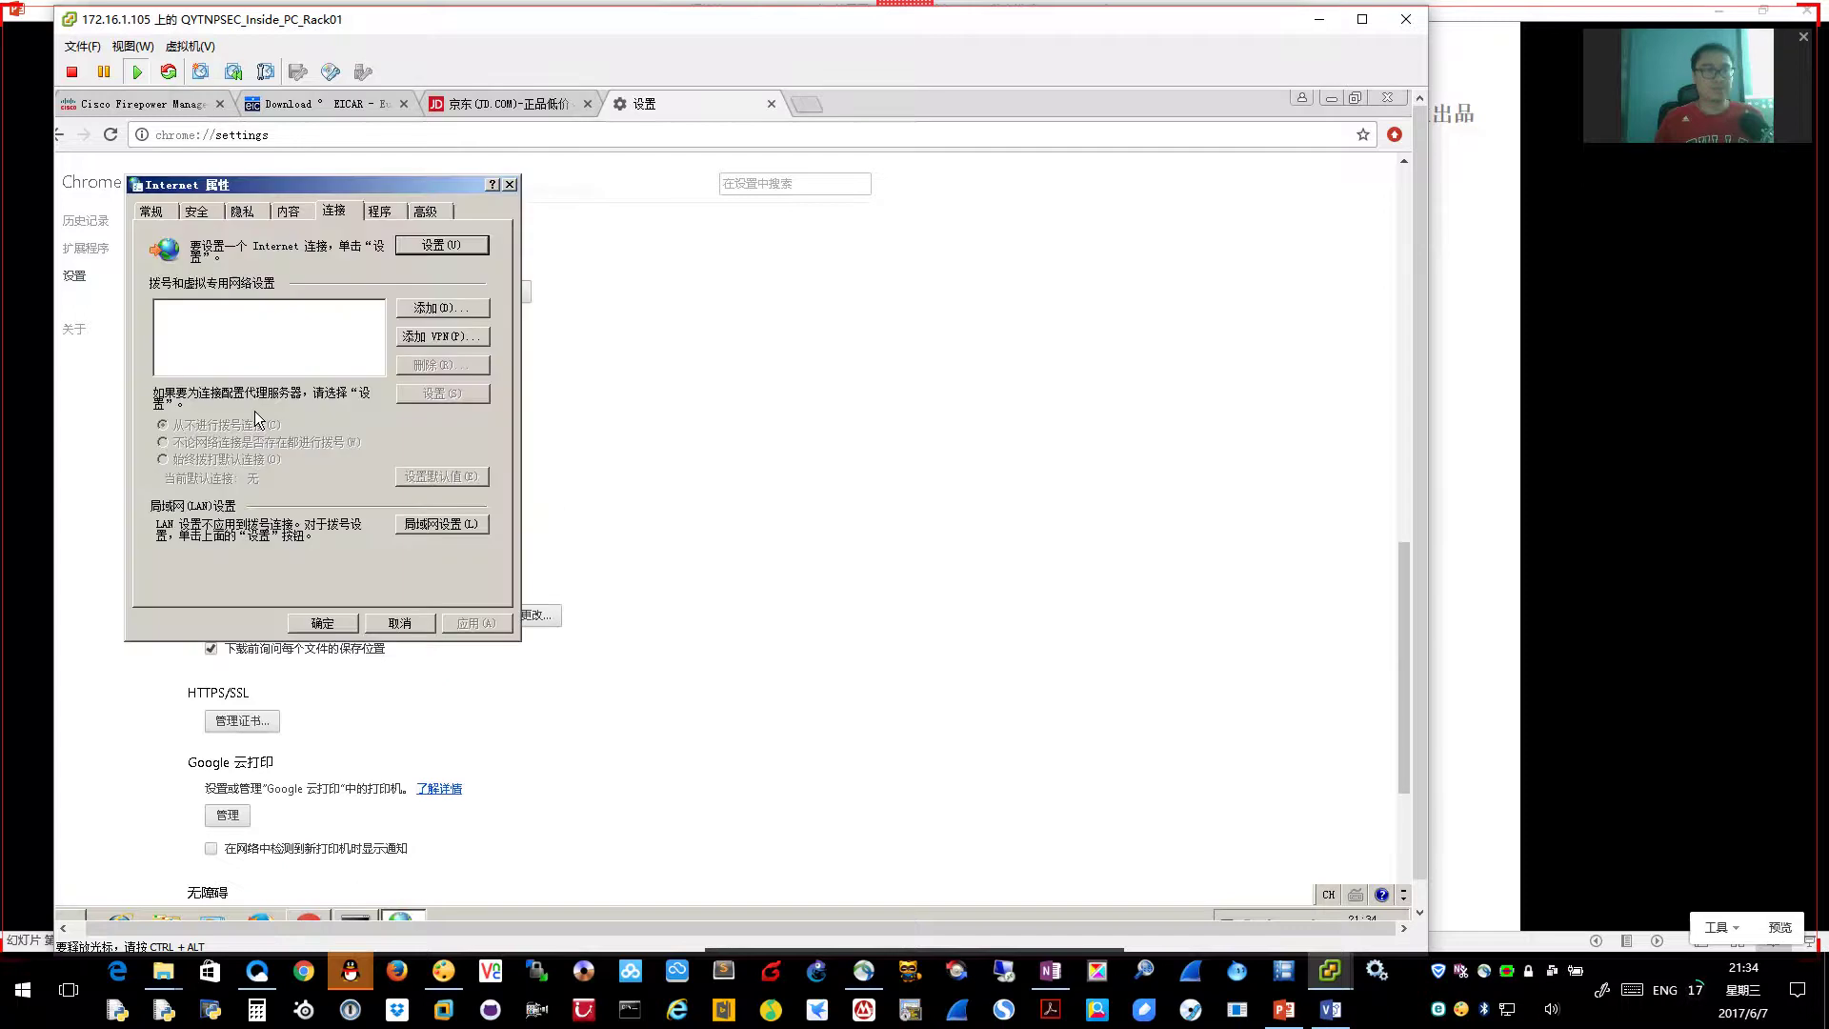
{"action": "left_click", "coordinate": [428, 527]}
{"action": "left_click", "coordinate": [156, 371]}
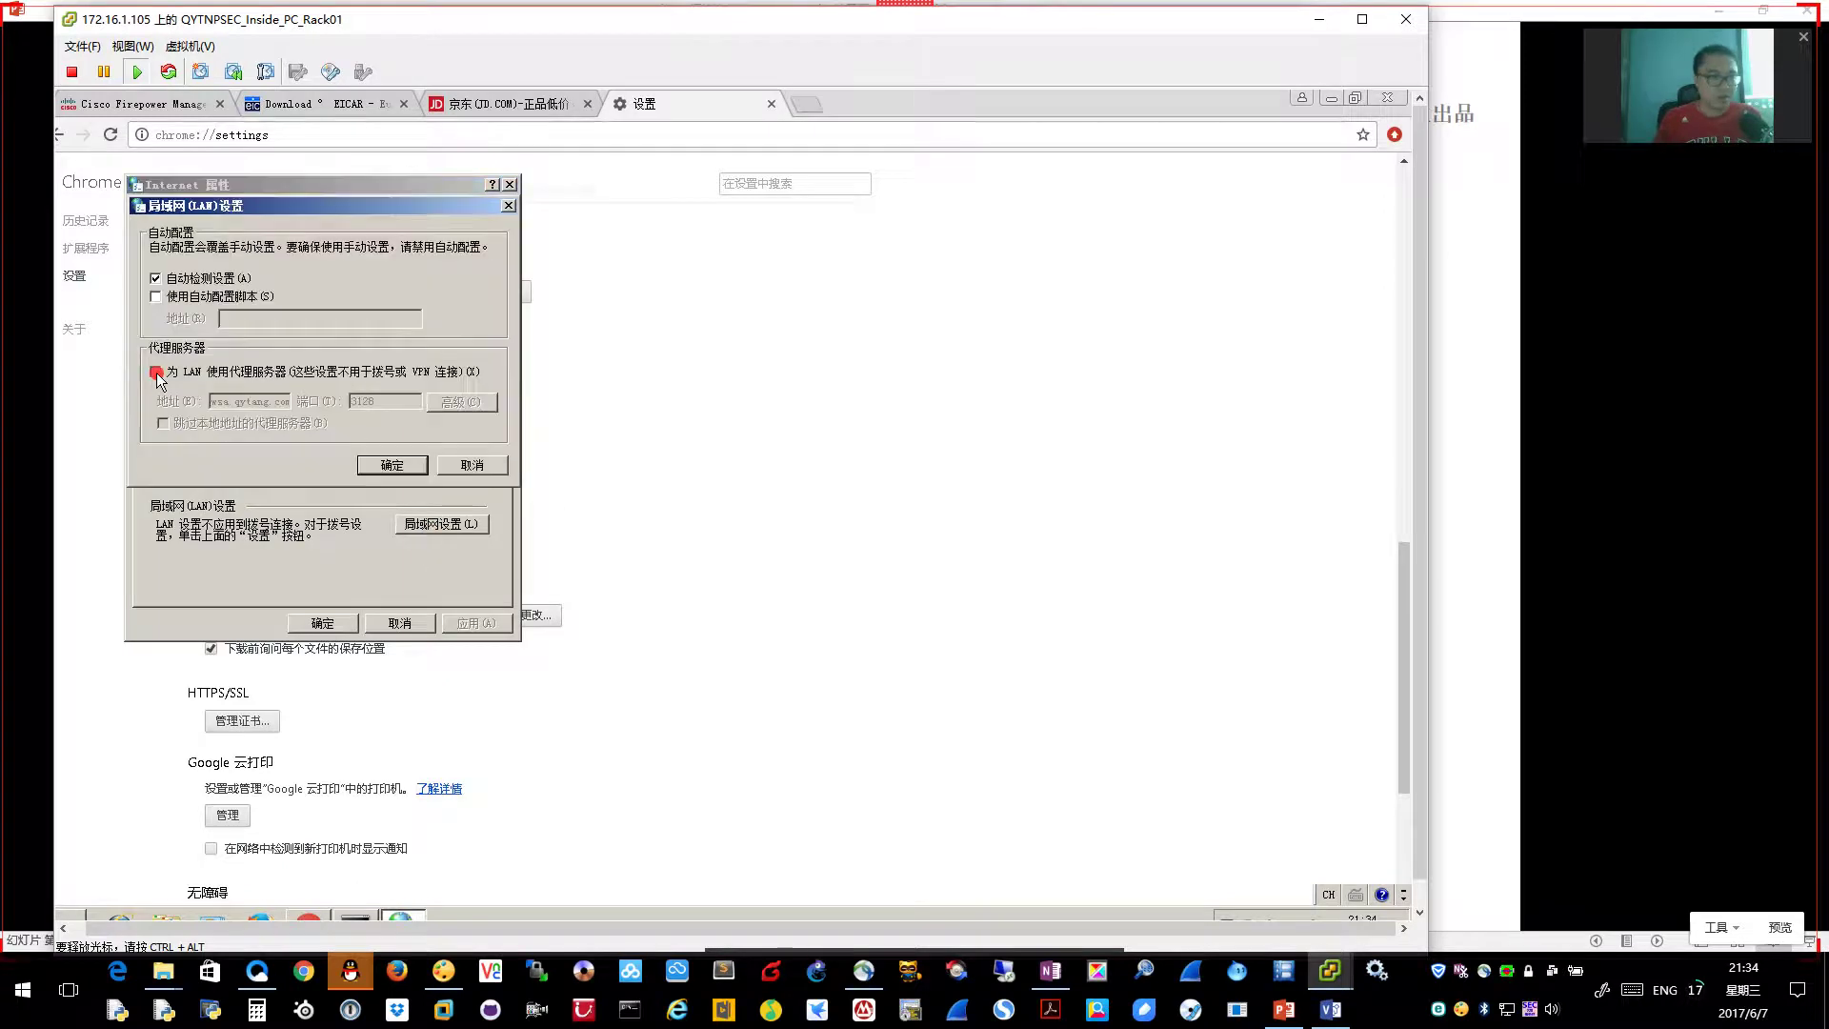
{"action": "left_click_drag", "start_coordinate": [210, 401], "coordinate": [289, 401]}
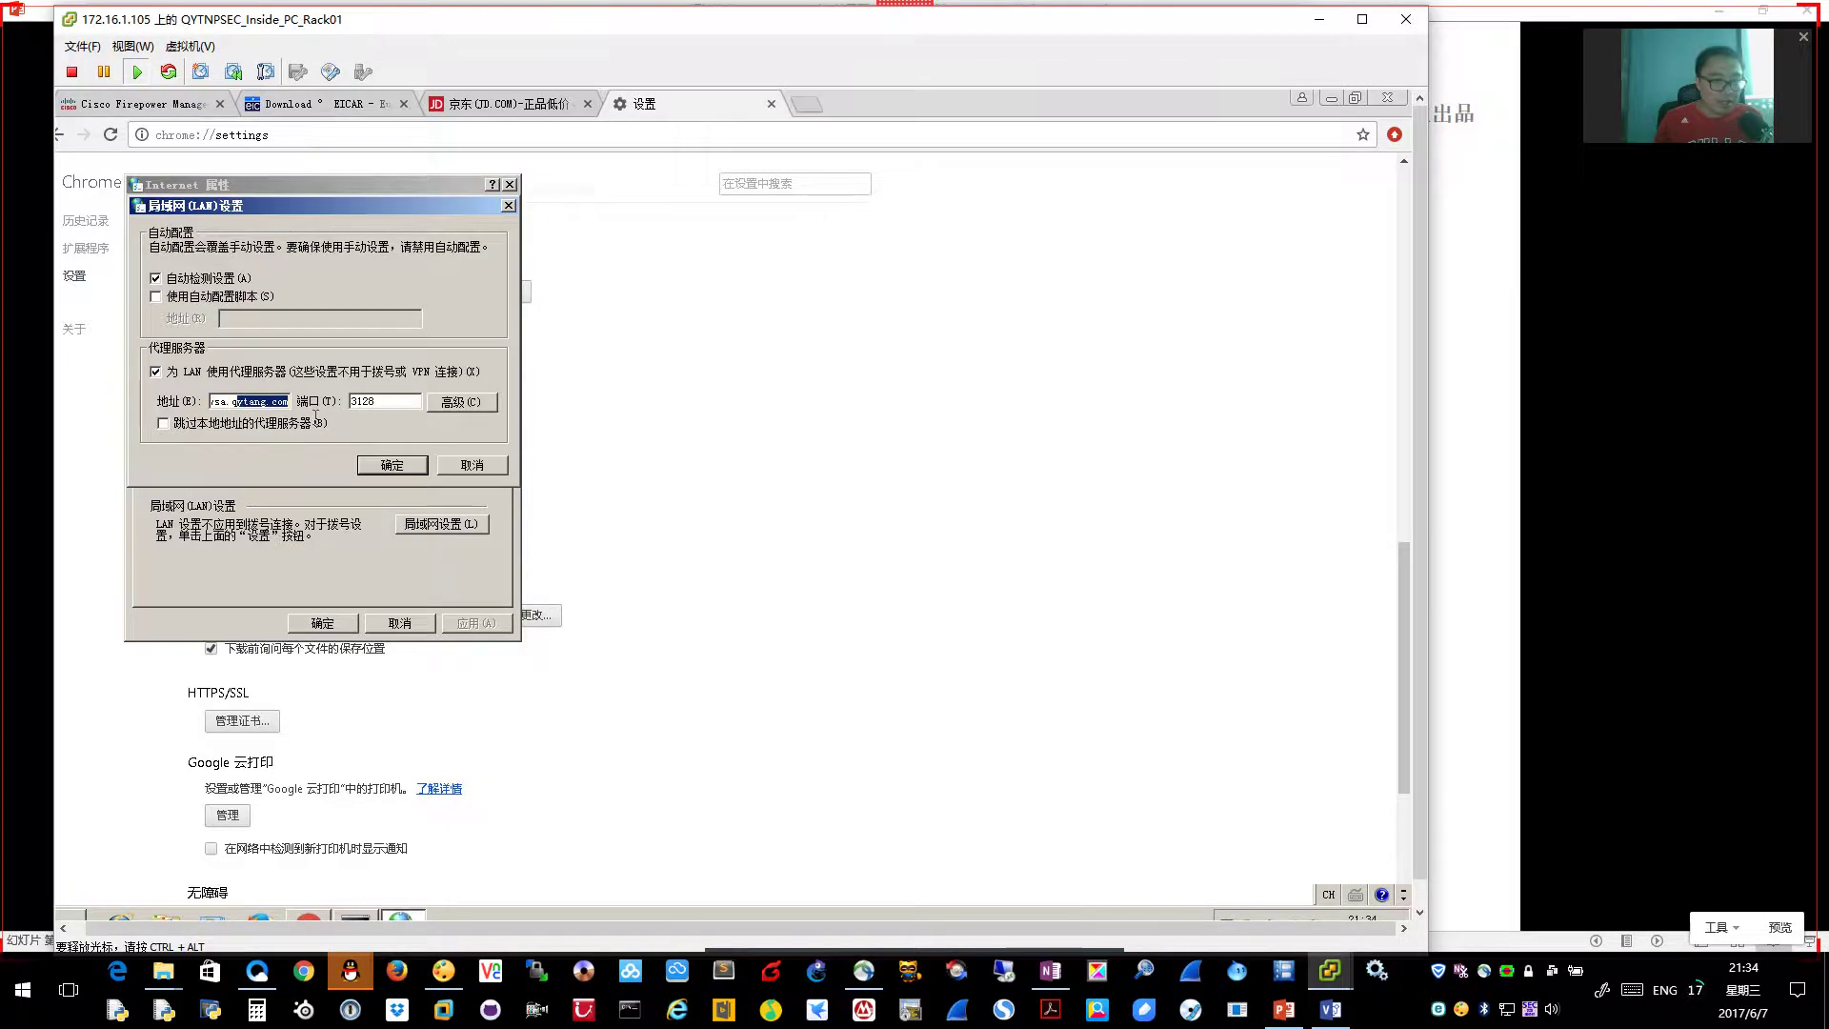
Match the proxy address to the WSA's .242 address on the network diagram
{"action": "left_click", "coordinate": [1324, 1008]}
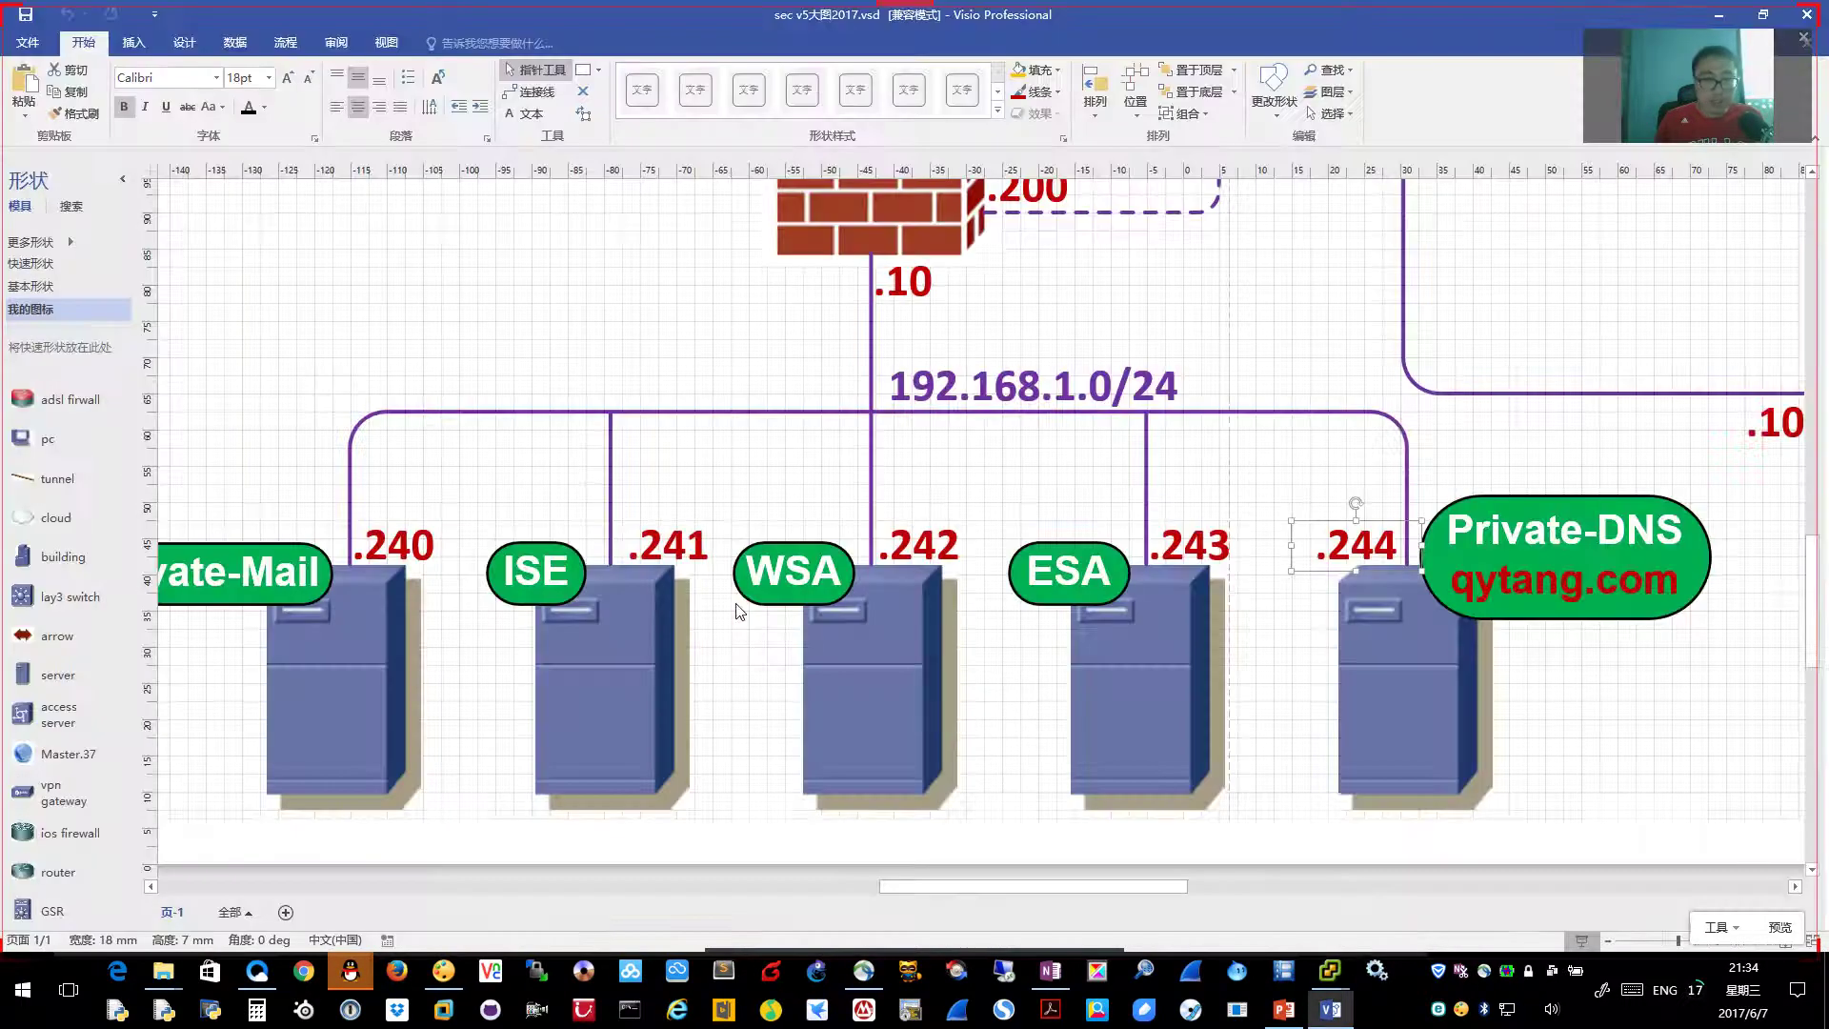
{"action": "left_click", "coordinate": [931, 552]}
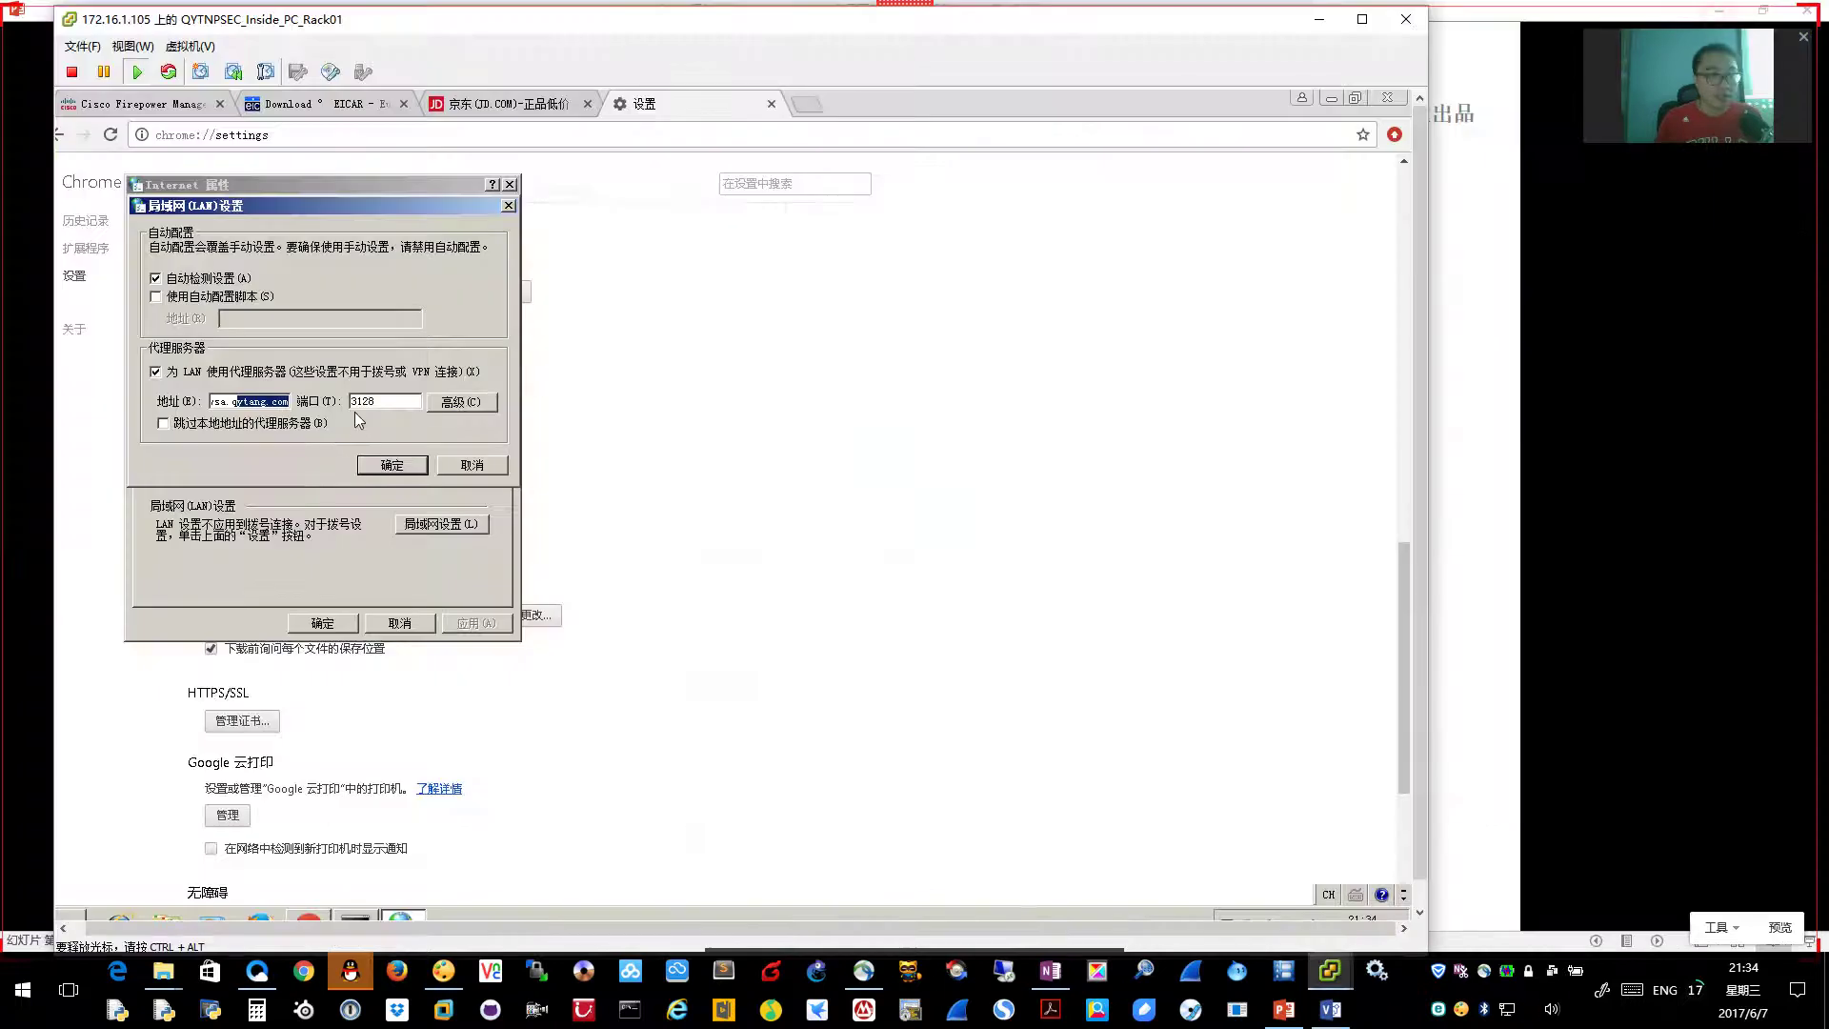
{"action": "left_click", "coordinate": [380, 401]}
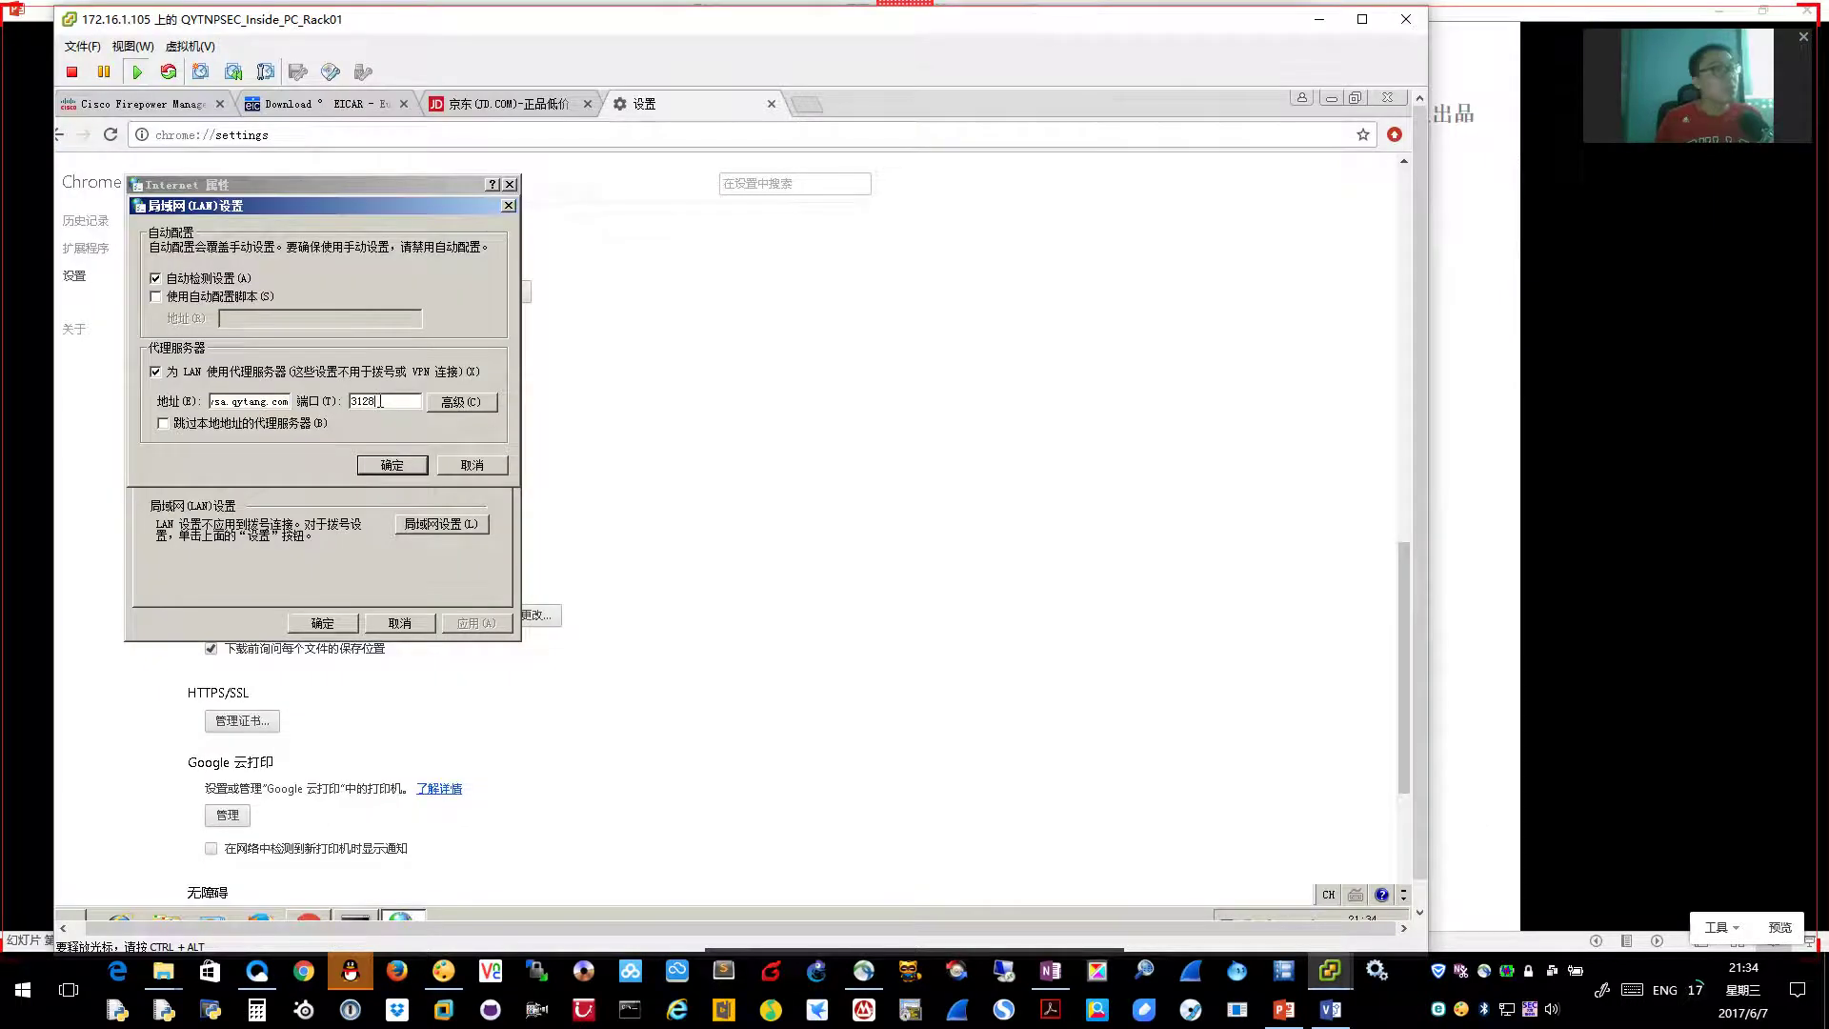
{"action": "key", "text": "shift+Print"}
Capture the LAN proxy settings region as Image 7 and return to the WSA Proxy Settings page
{"action": "left_click_drag", "start_coordinate": [102, 191], "coordinate": [611, 605]}
{"action": "scroll", "coordinate": [575, 579], "scroll_direction": "up", "scroll_amount": 3}
{"action": "scroll", "coordinate": [667, 595], "scroll_direction": "down", "scroll_amount": 3}
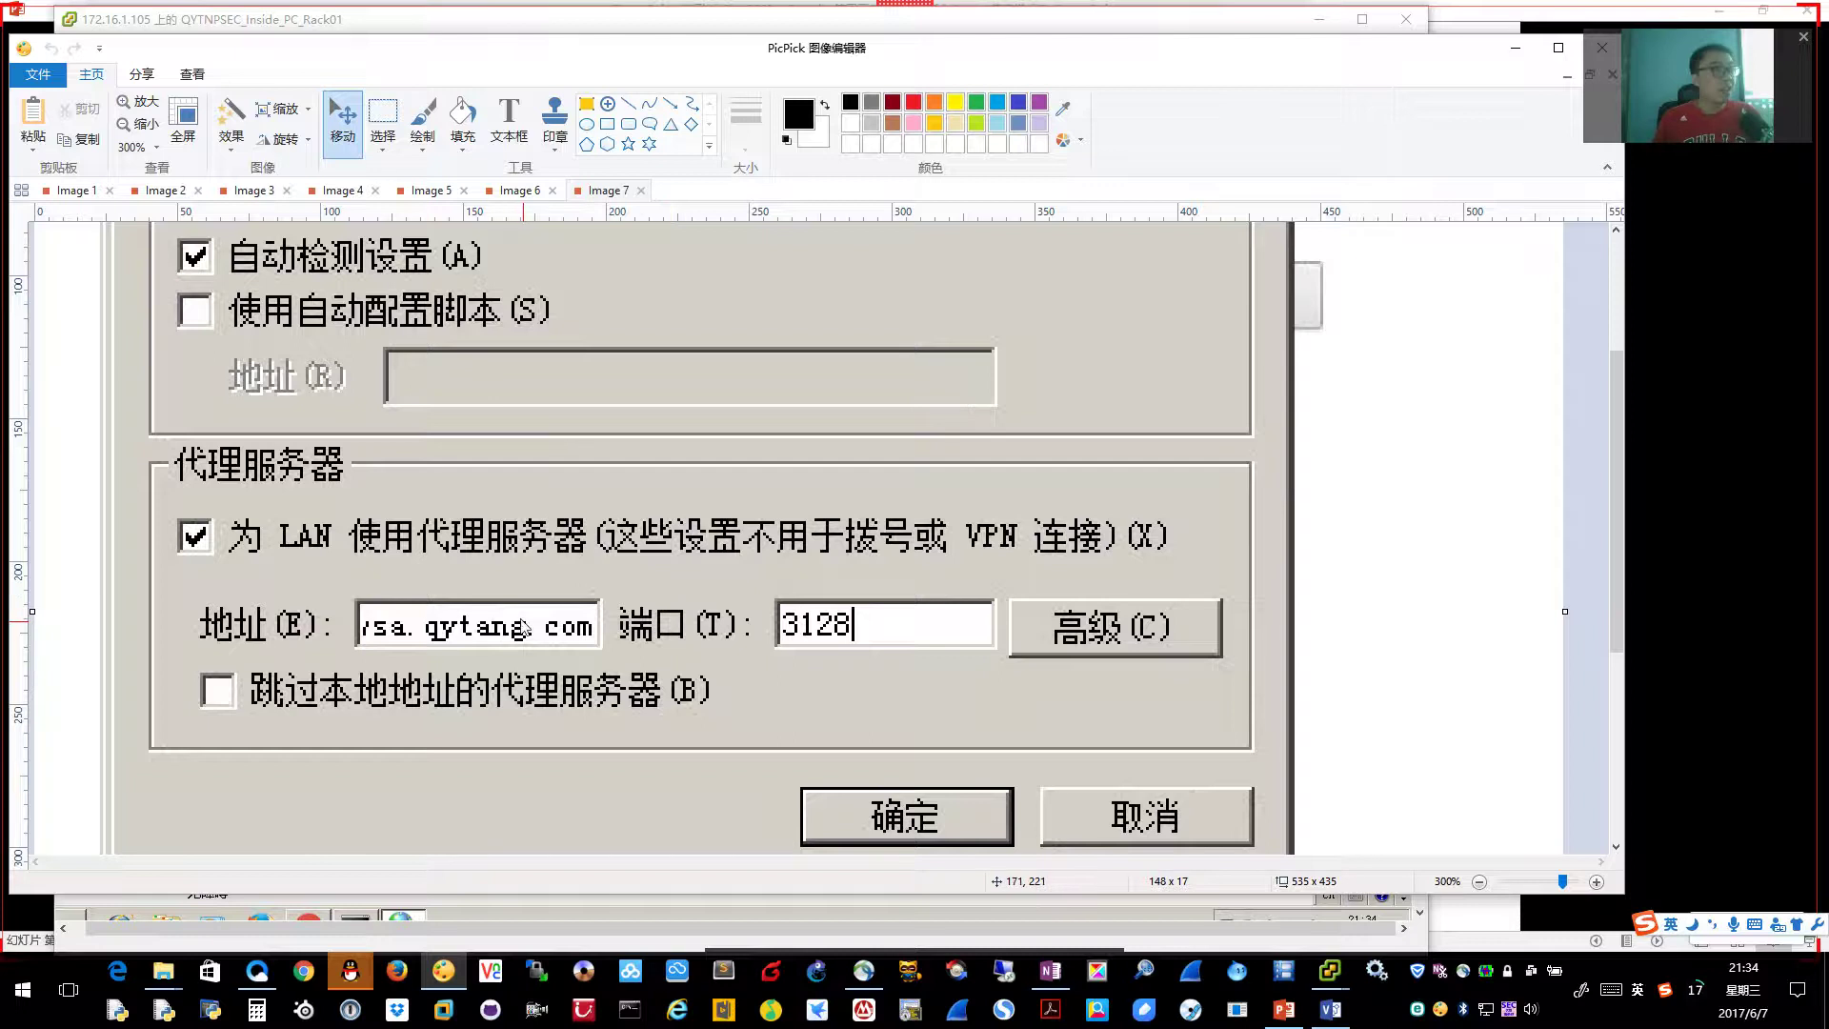
{"action": "left_click", "coordinate": [1330, 1010]}
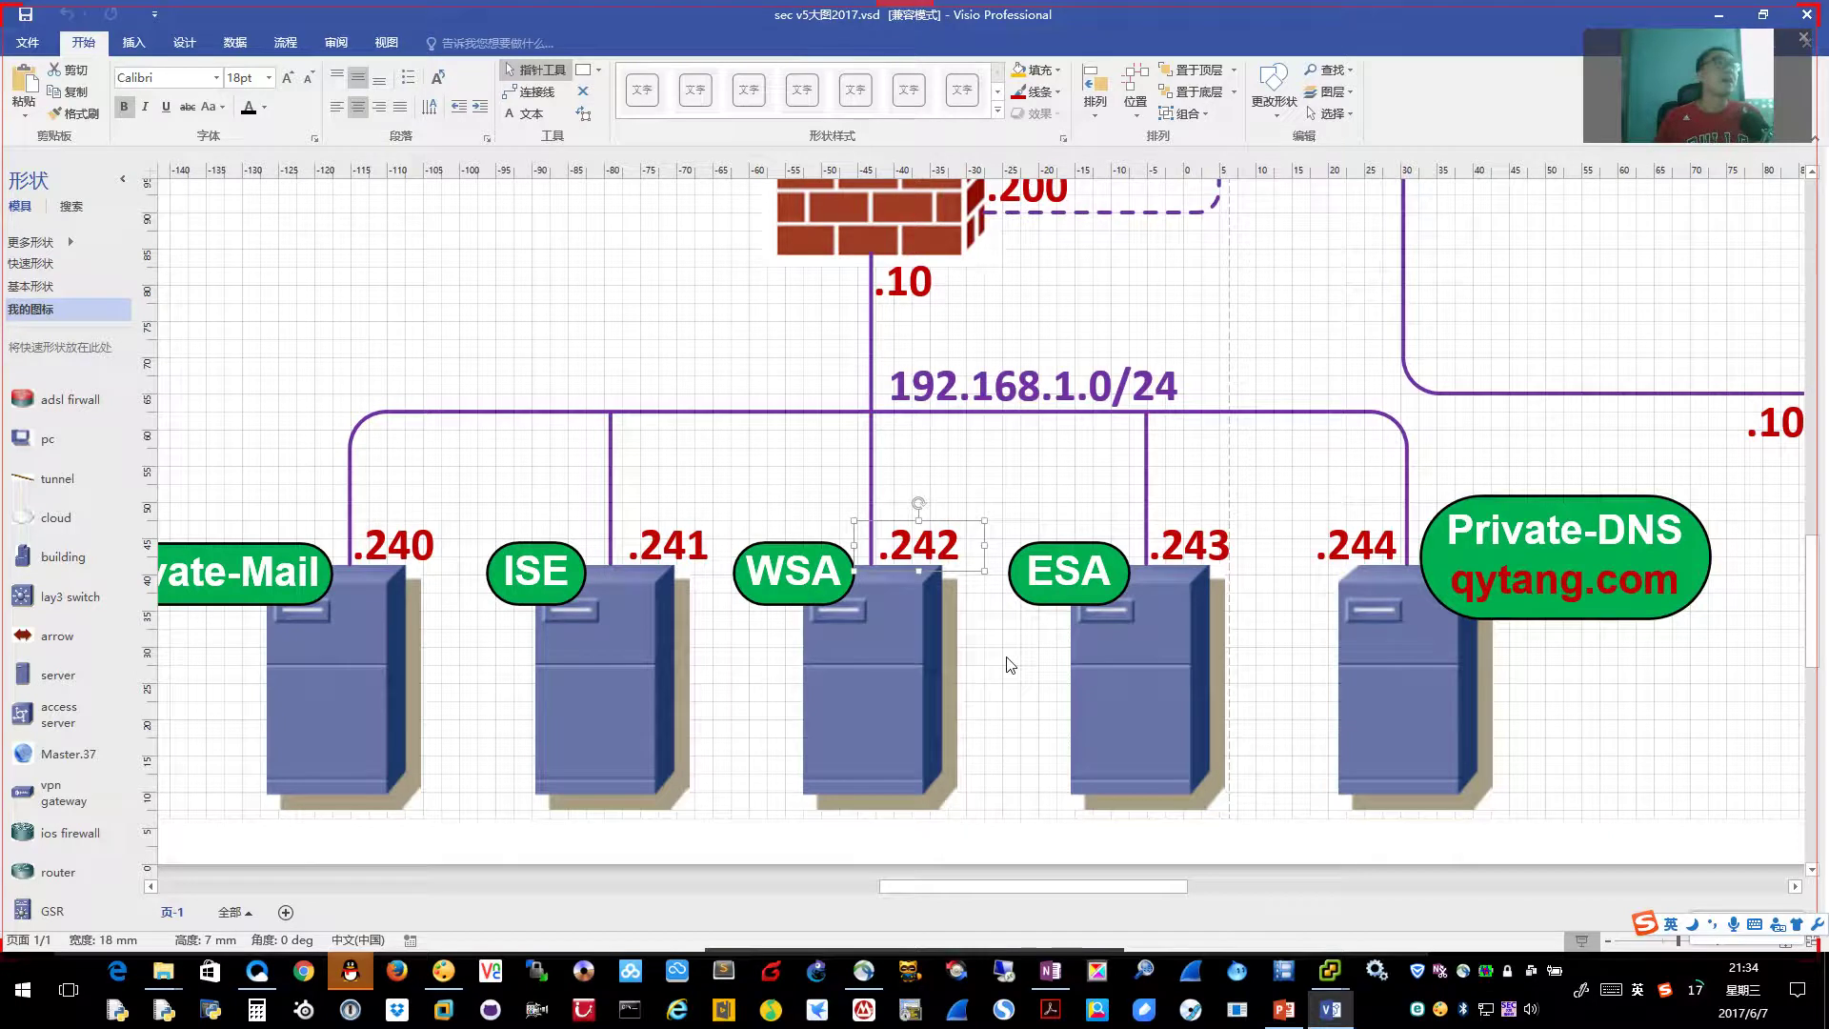
{"action": "key", "text": "alt+Tab"}
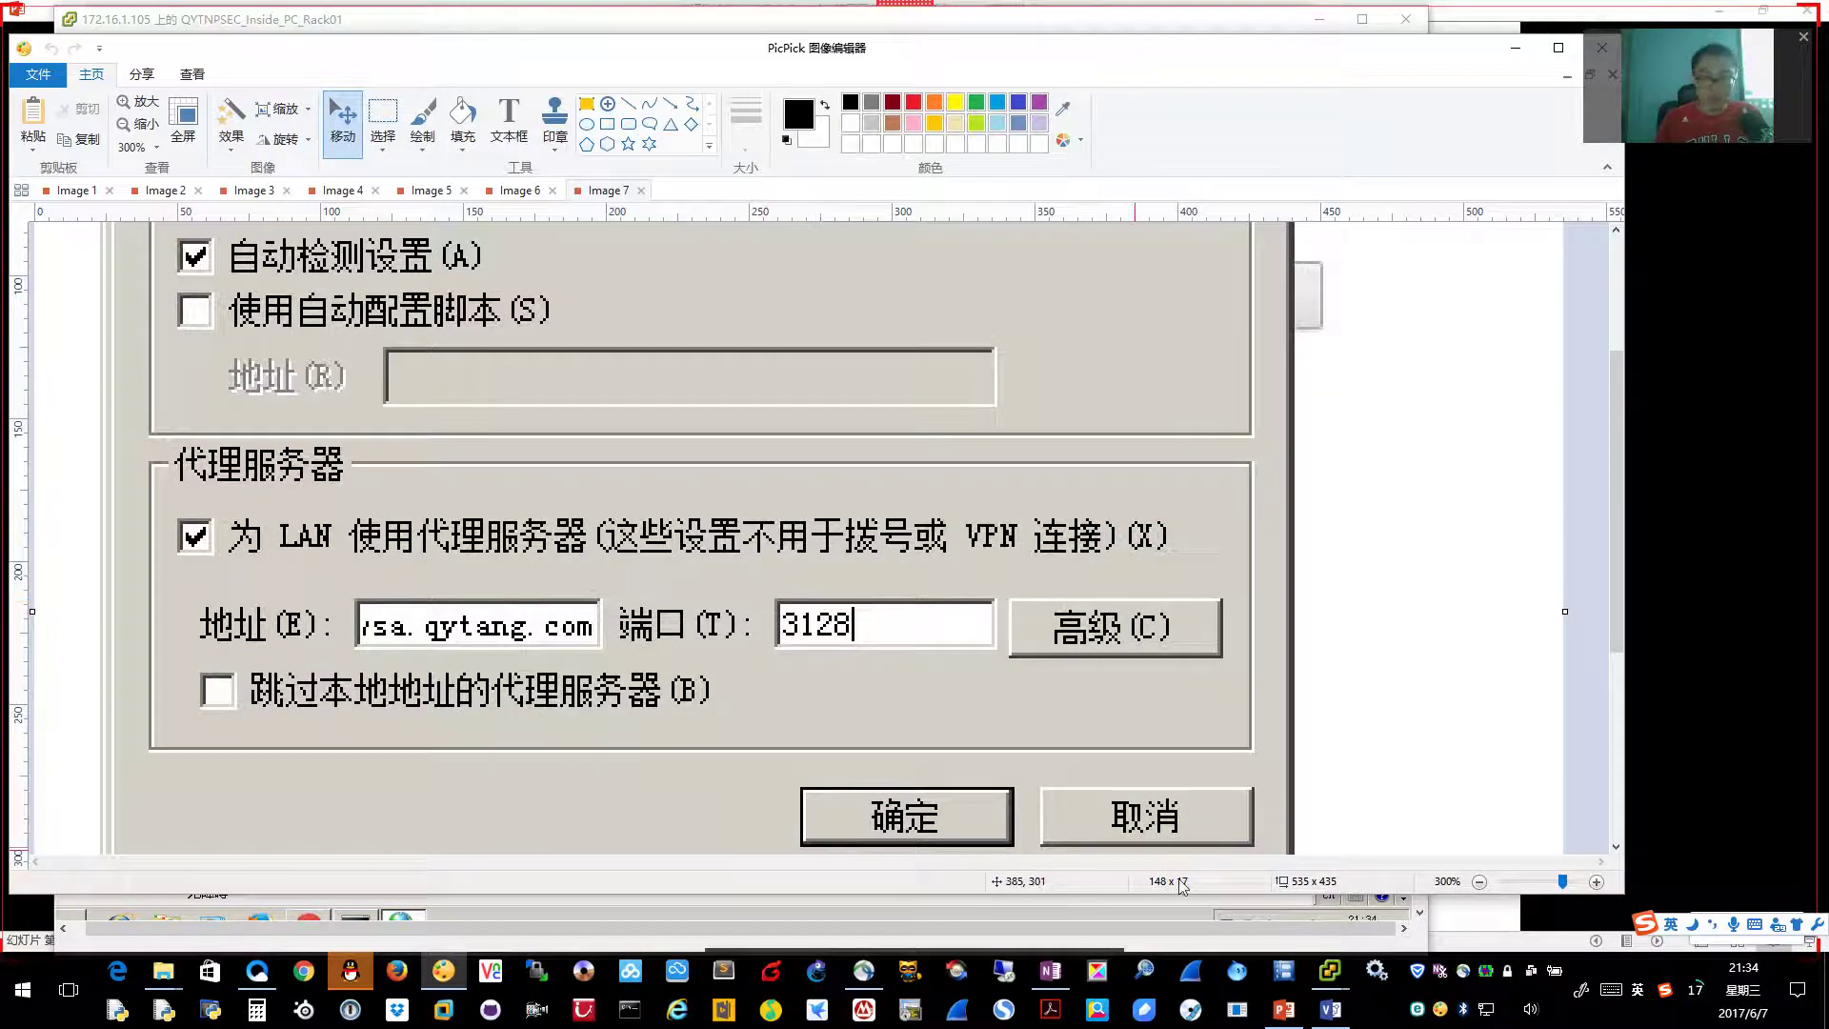
Edit HTTP Ports to Proxy to 80, 3128, 6666 and submit the proxy settings
{"action": "mouse_move", "coordinate": [1324, 976]}
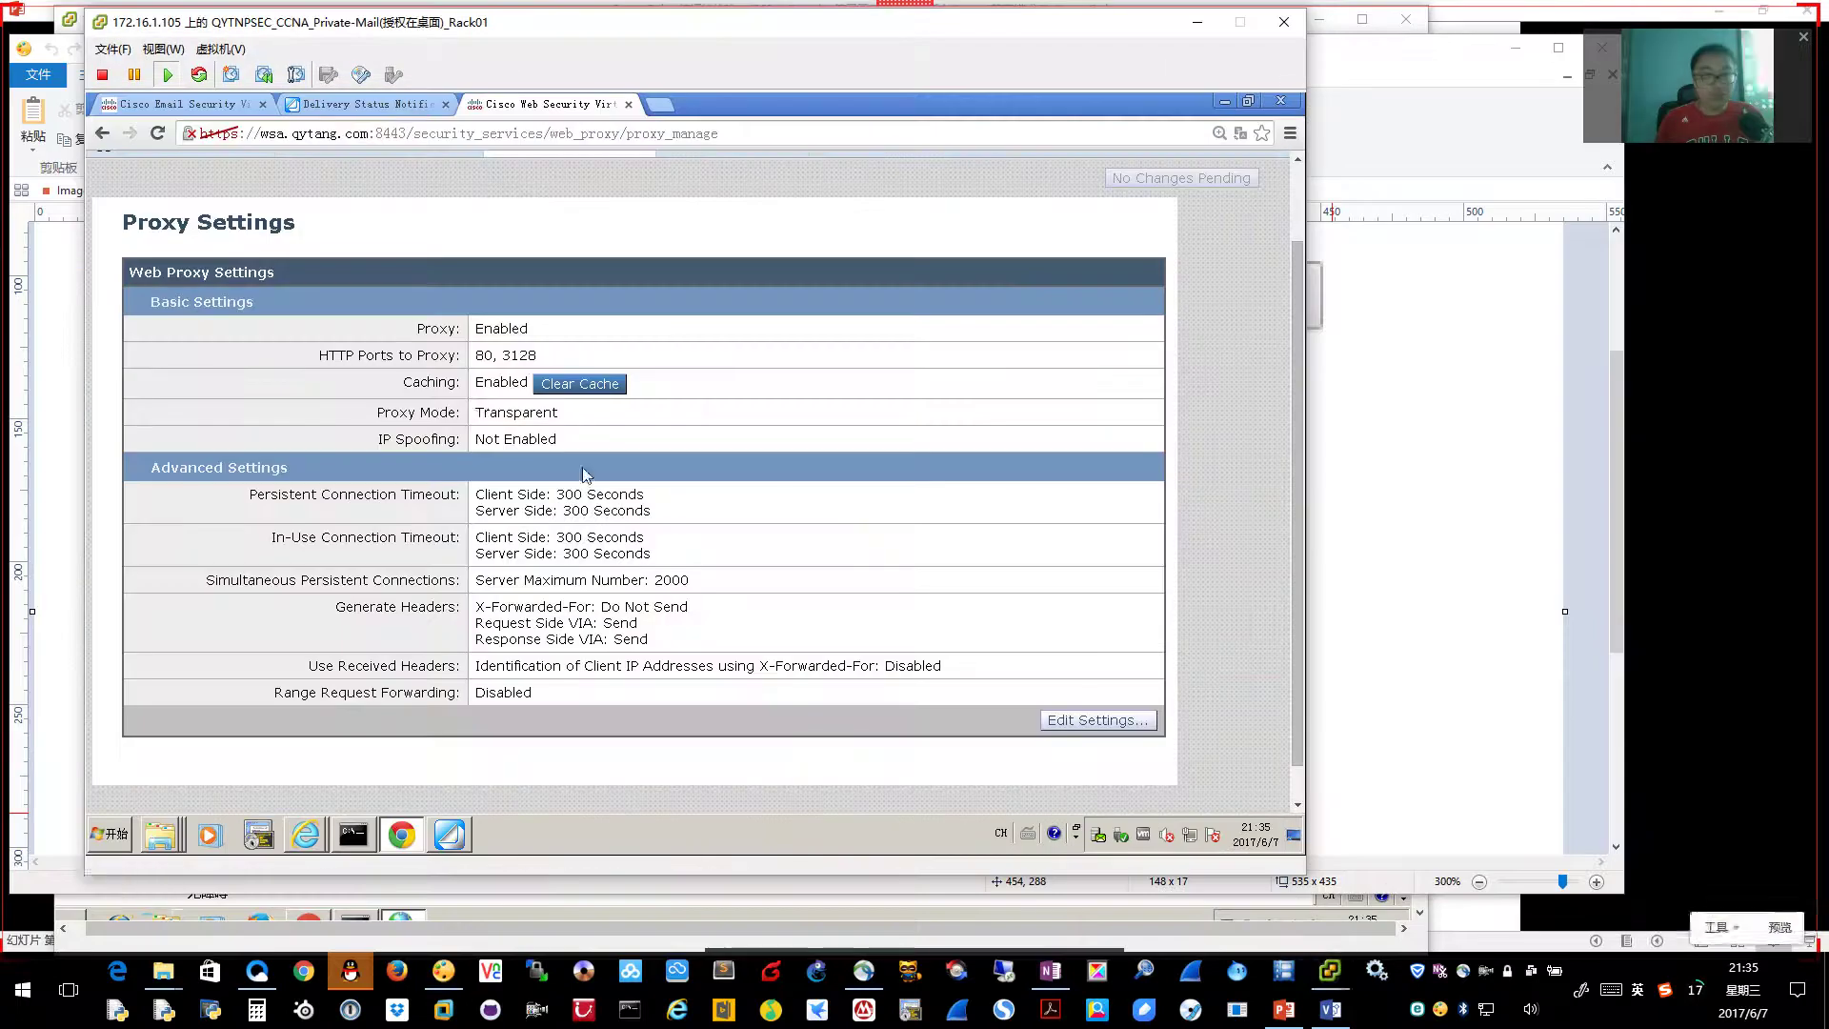
{"action": "left_click", "coordinate": [1515, 890]}
{"action": "mouse_move", "coordinate": [502, 355]}
{"action": "left_mouse_down"}
{"action": "mouse_move", "coordinate": [549, 355]}
{"action": "mouse_move", "coordinate": [480, 356]}
{"action": "left_mouse_up"}
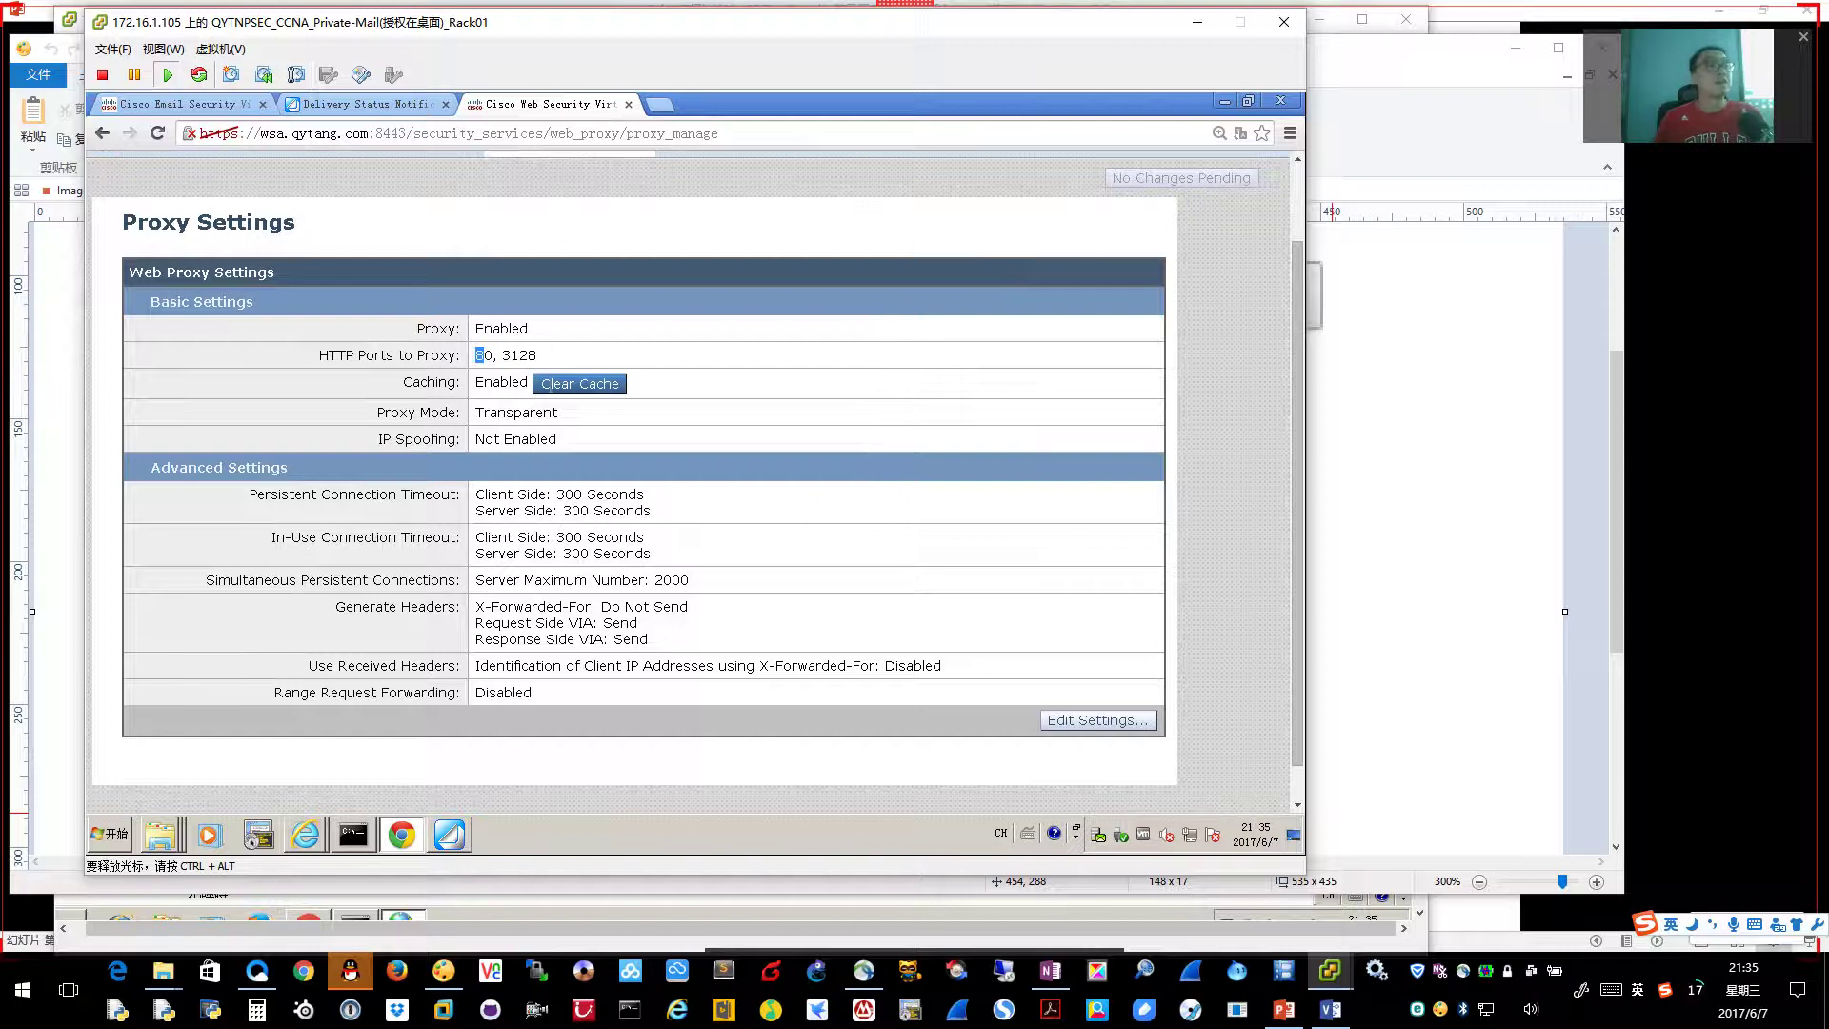
{"action": "left_click", "coordinate": [1120, 724]}
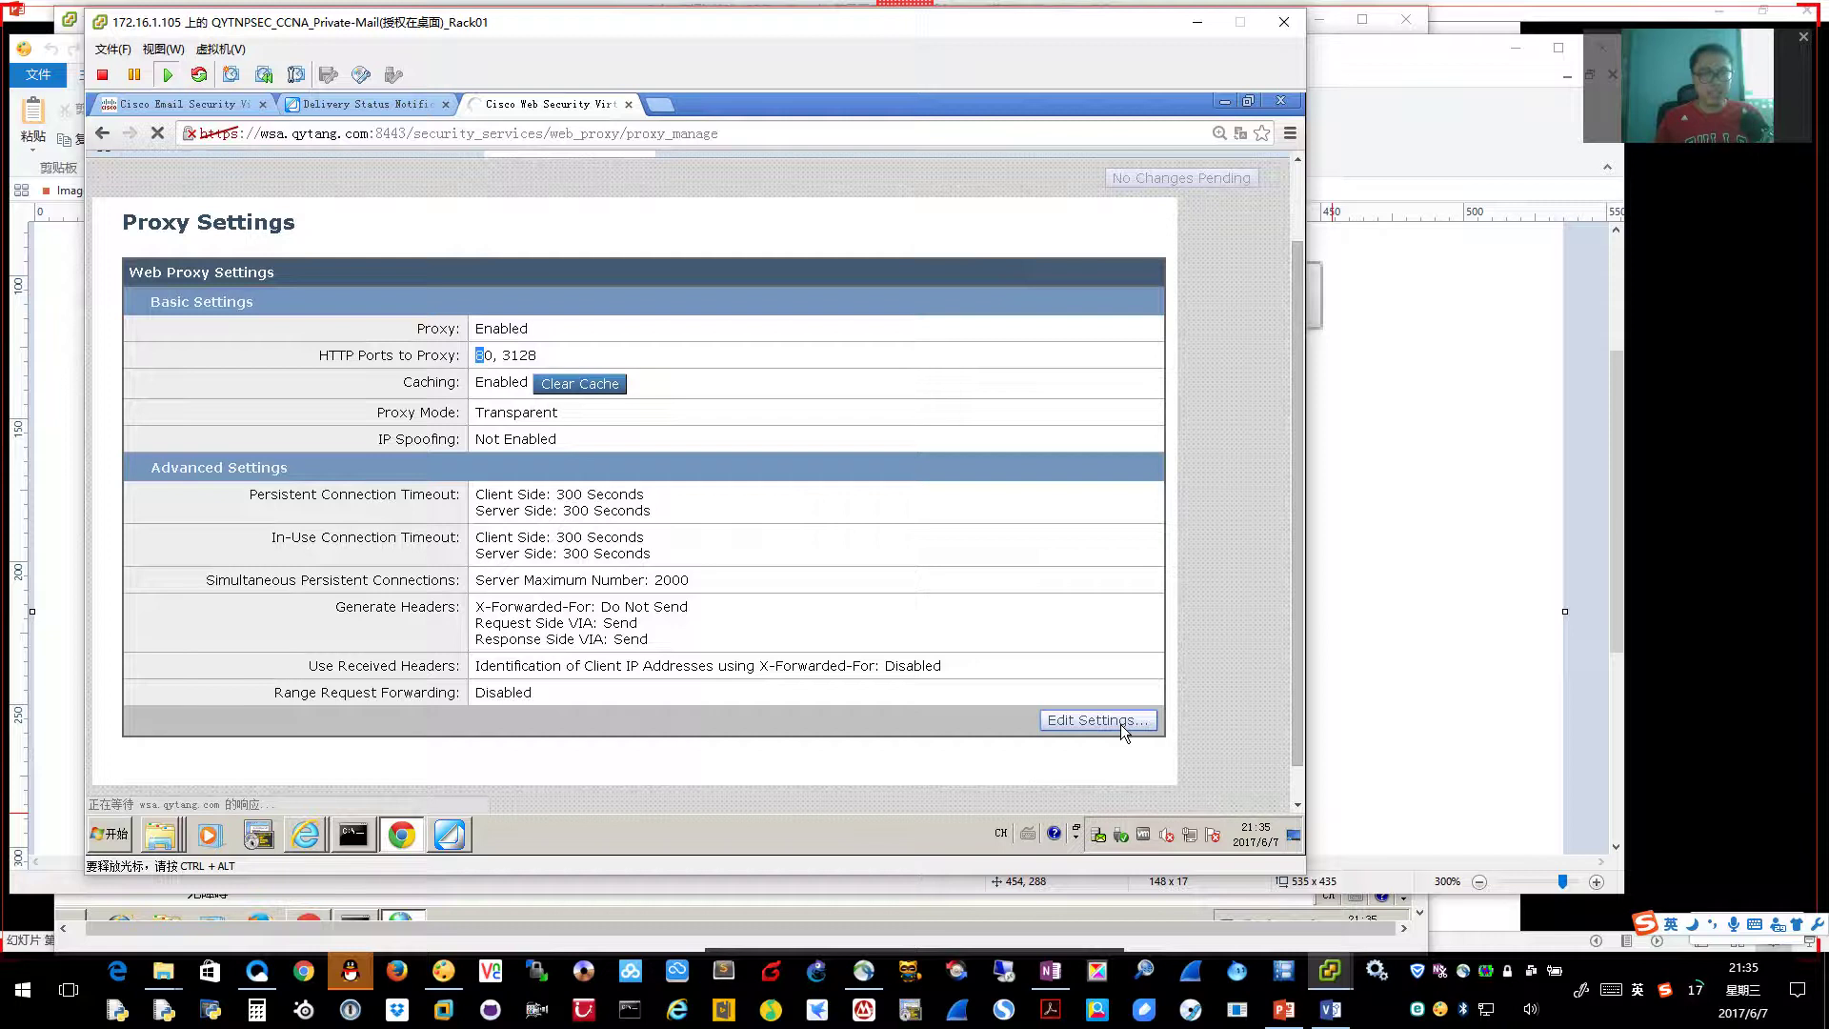
{"action": "left_click", "coordinate": [634, 458]}
{"action": "type", "text": "m66"}
{"action": "key", "text": "BackSpace"}
{"action": "type", "text": ",666"}
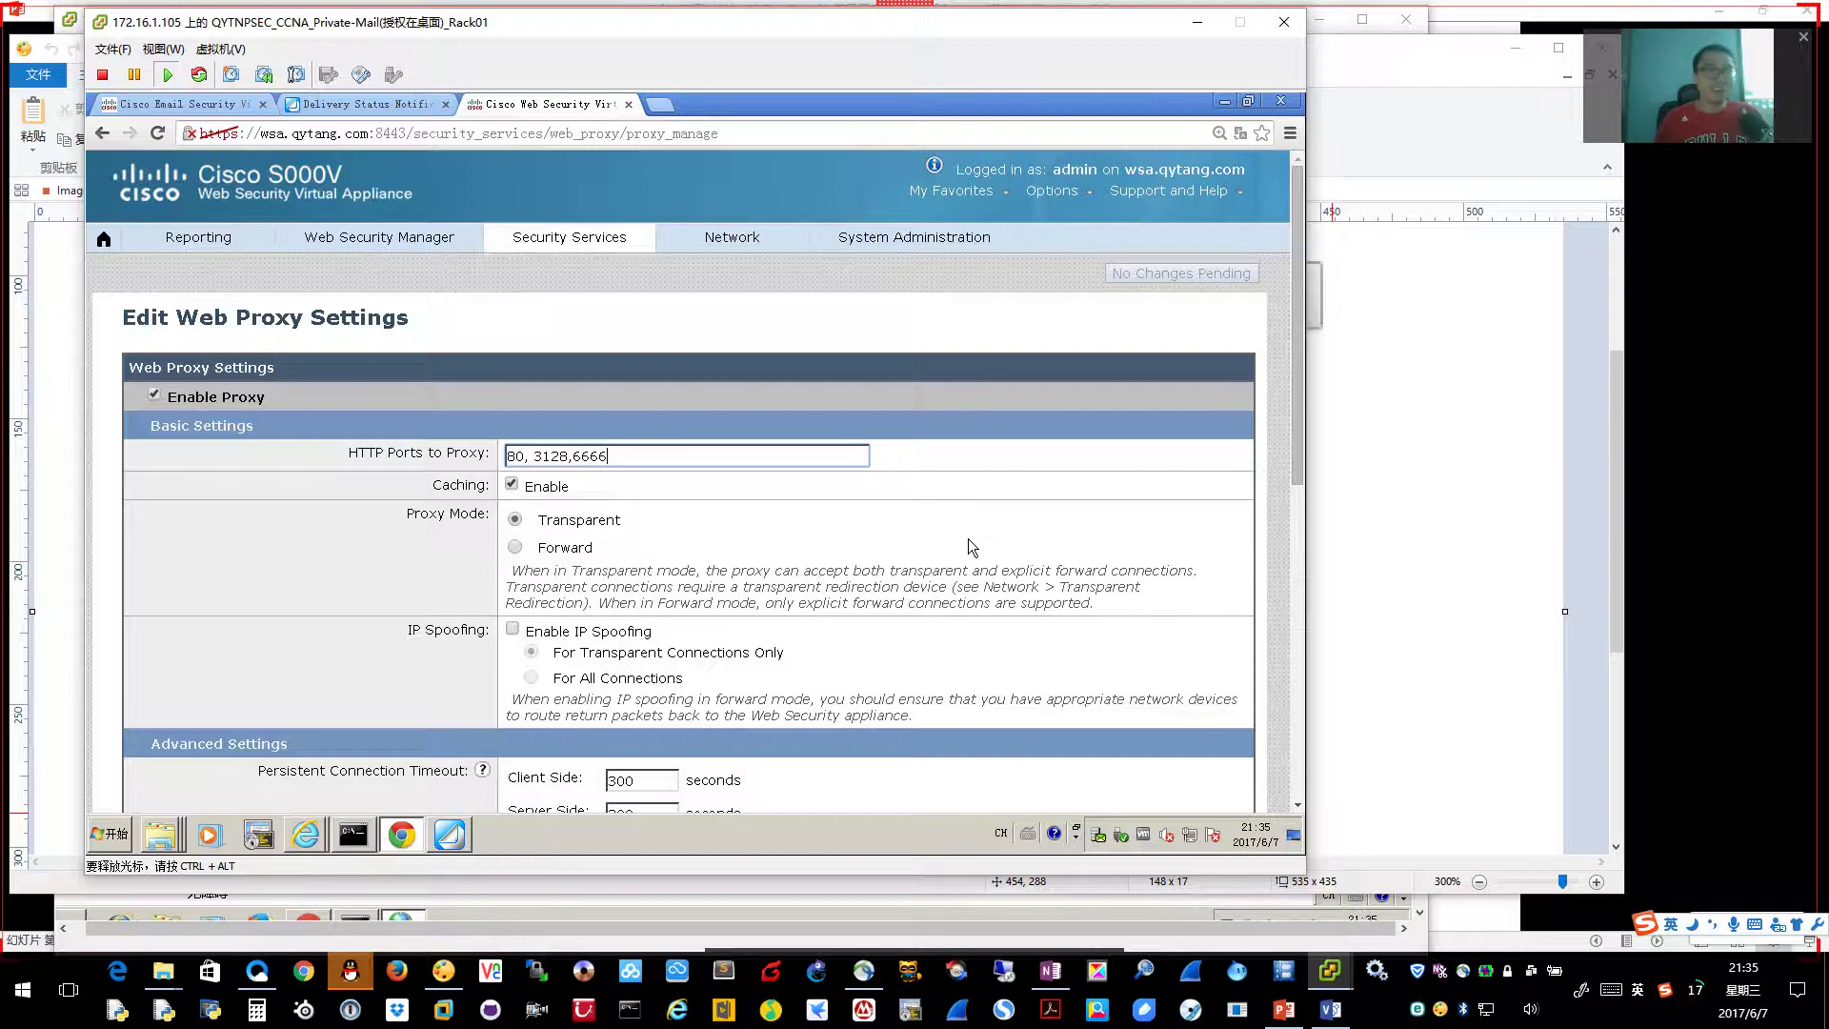
{"action": "scroll", "coordinate": [972, 574], "scroll_direction": "down", "scroll_amount": 7}
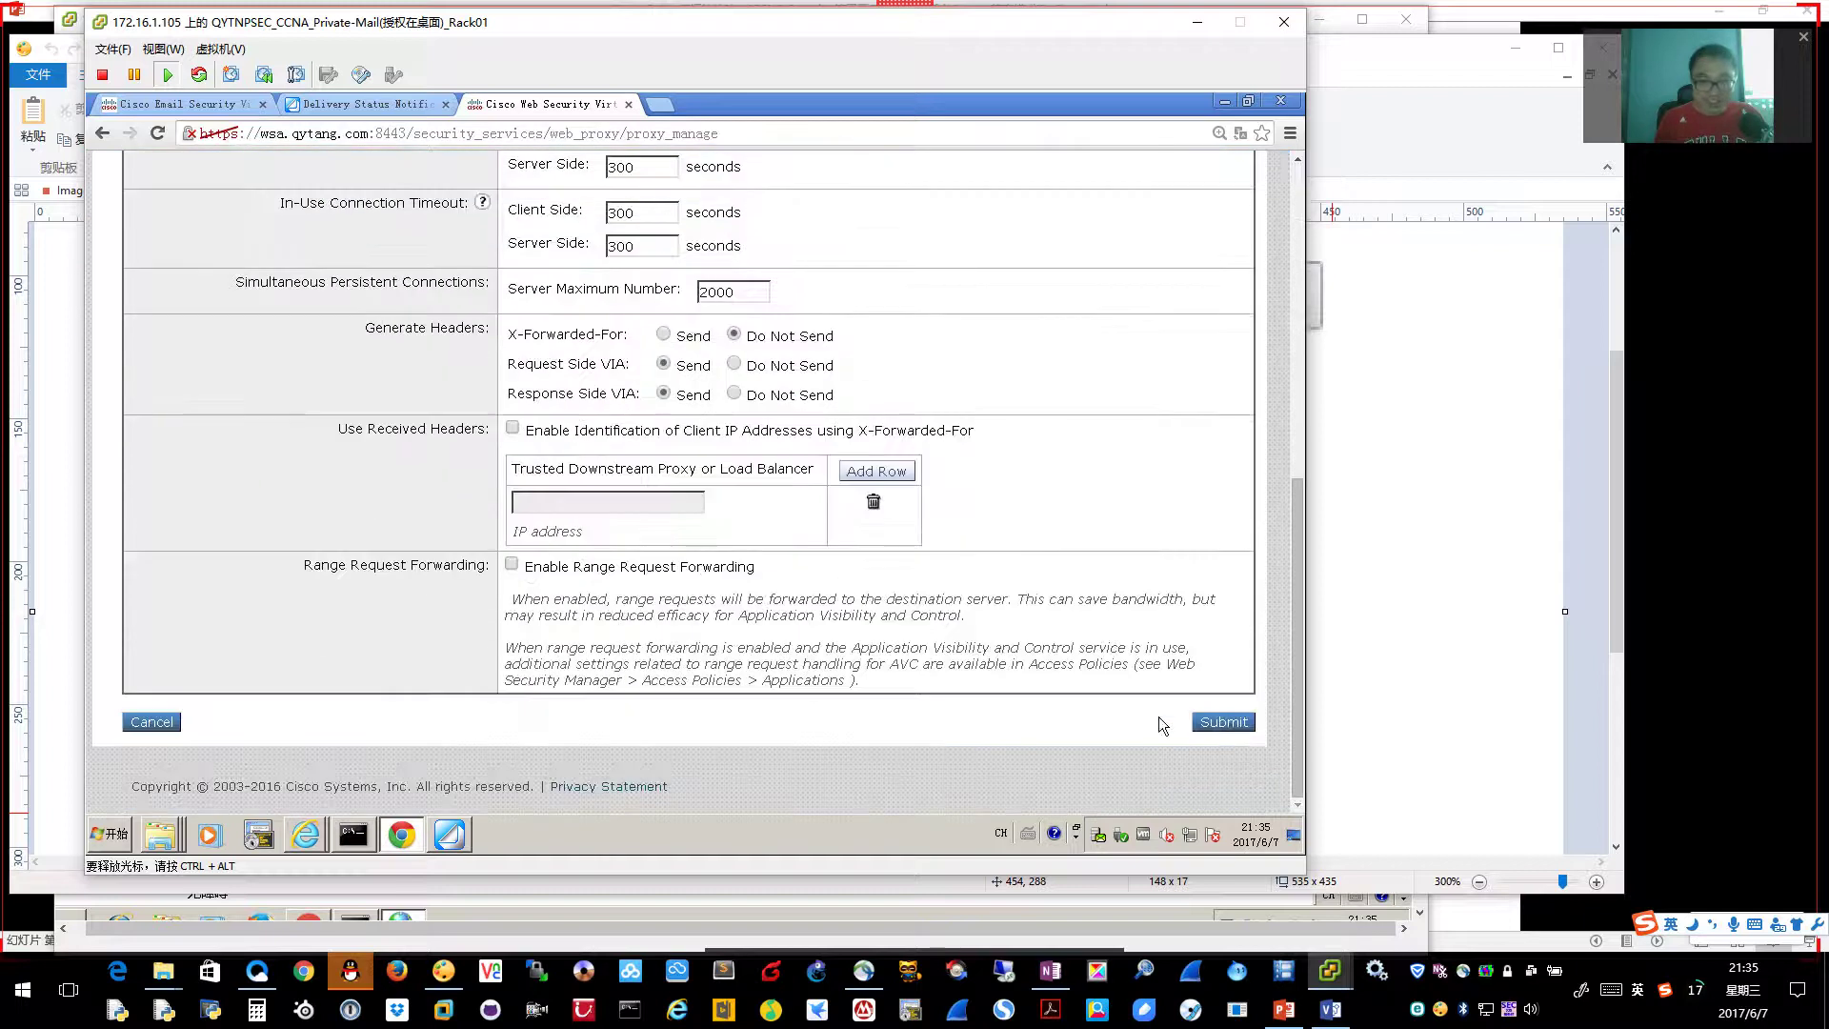
{"action": "left_click", "coordinate": [1225, 723]}
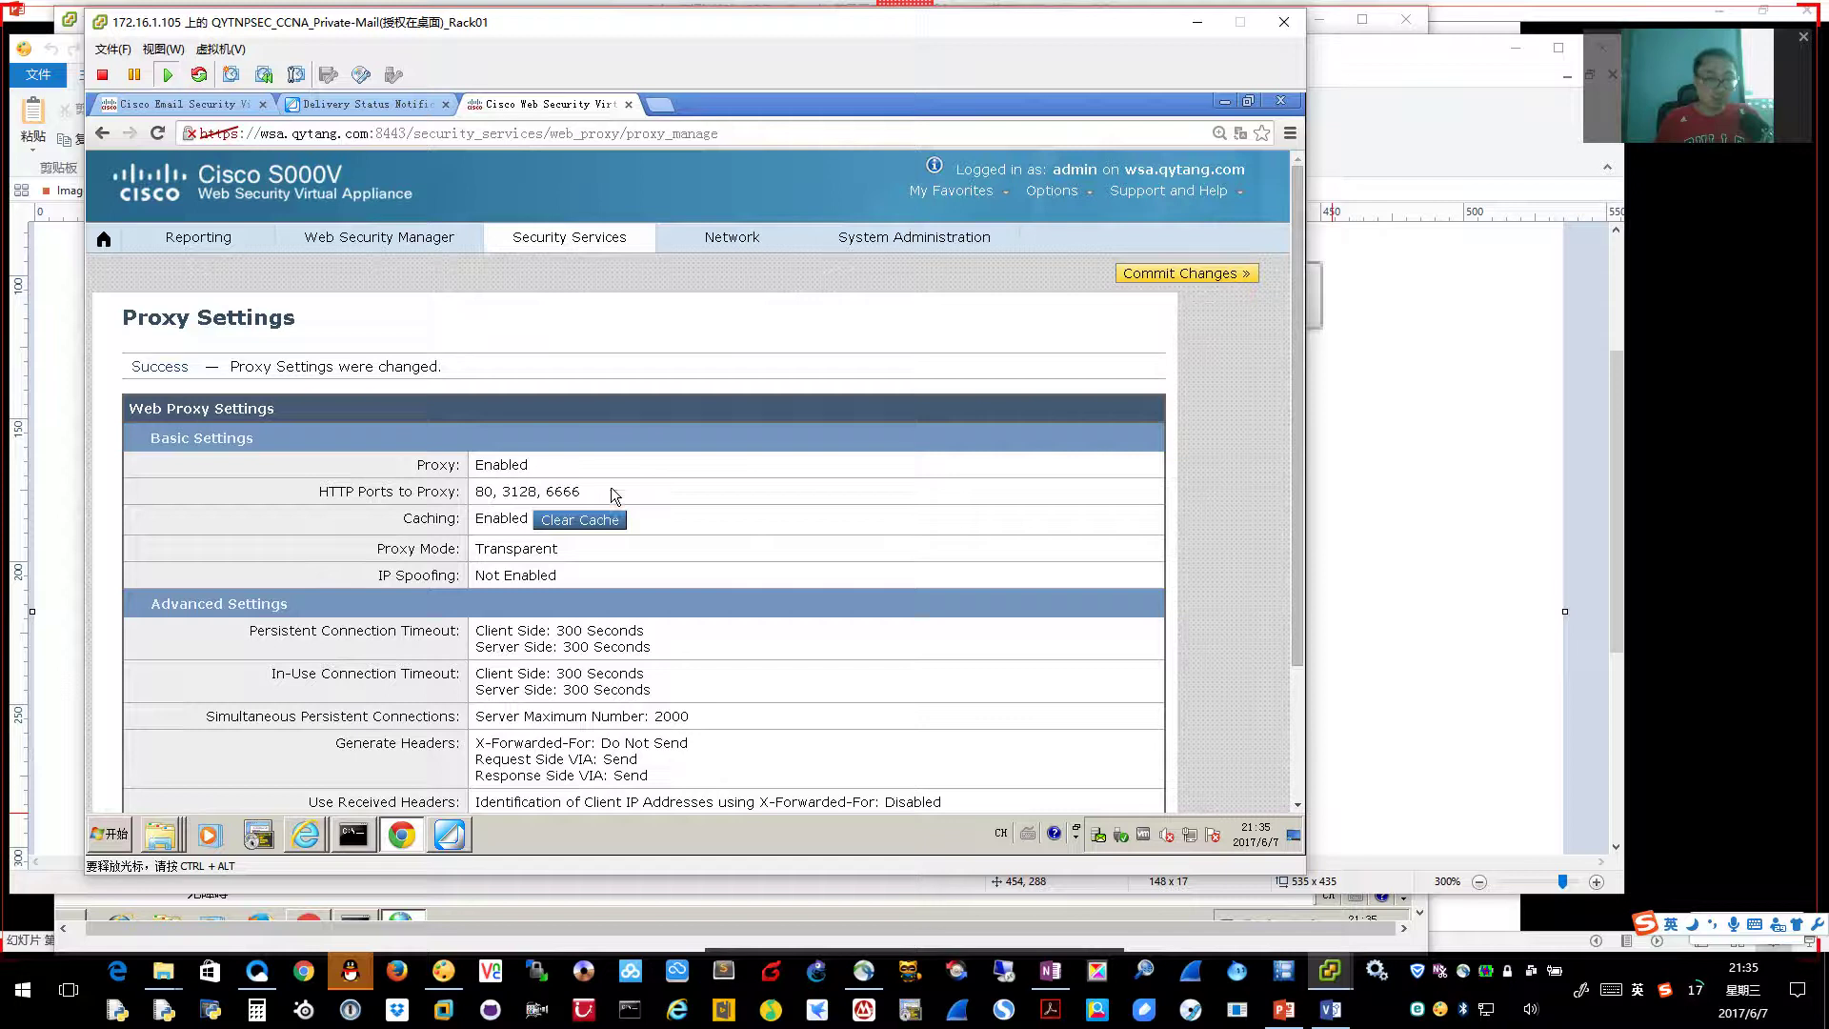
Commit the proxy port change, then switch back to the Inside_PC window
{"action": "left_click", "coordinate": [1232, 284]}
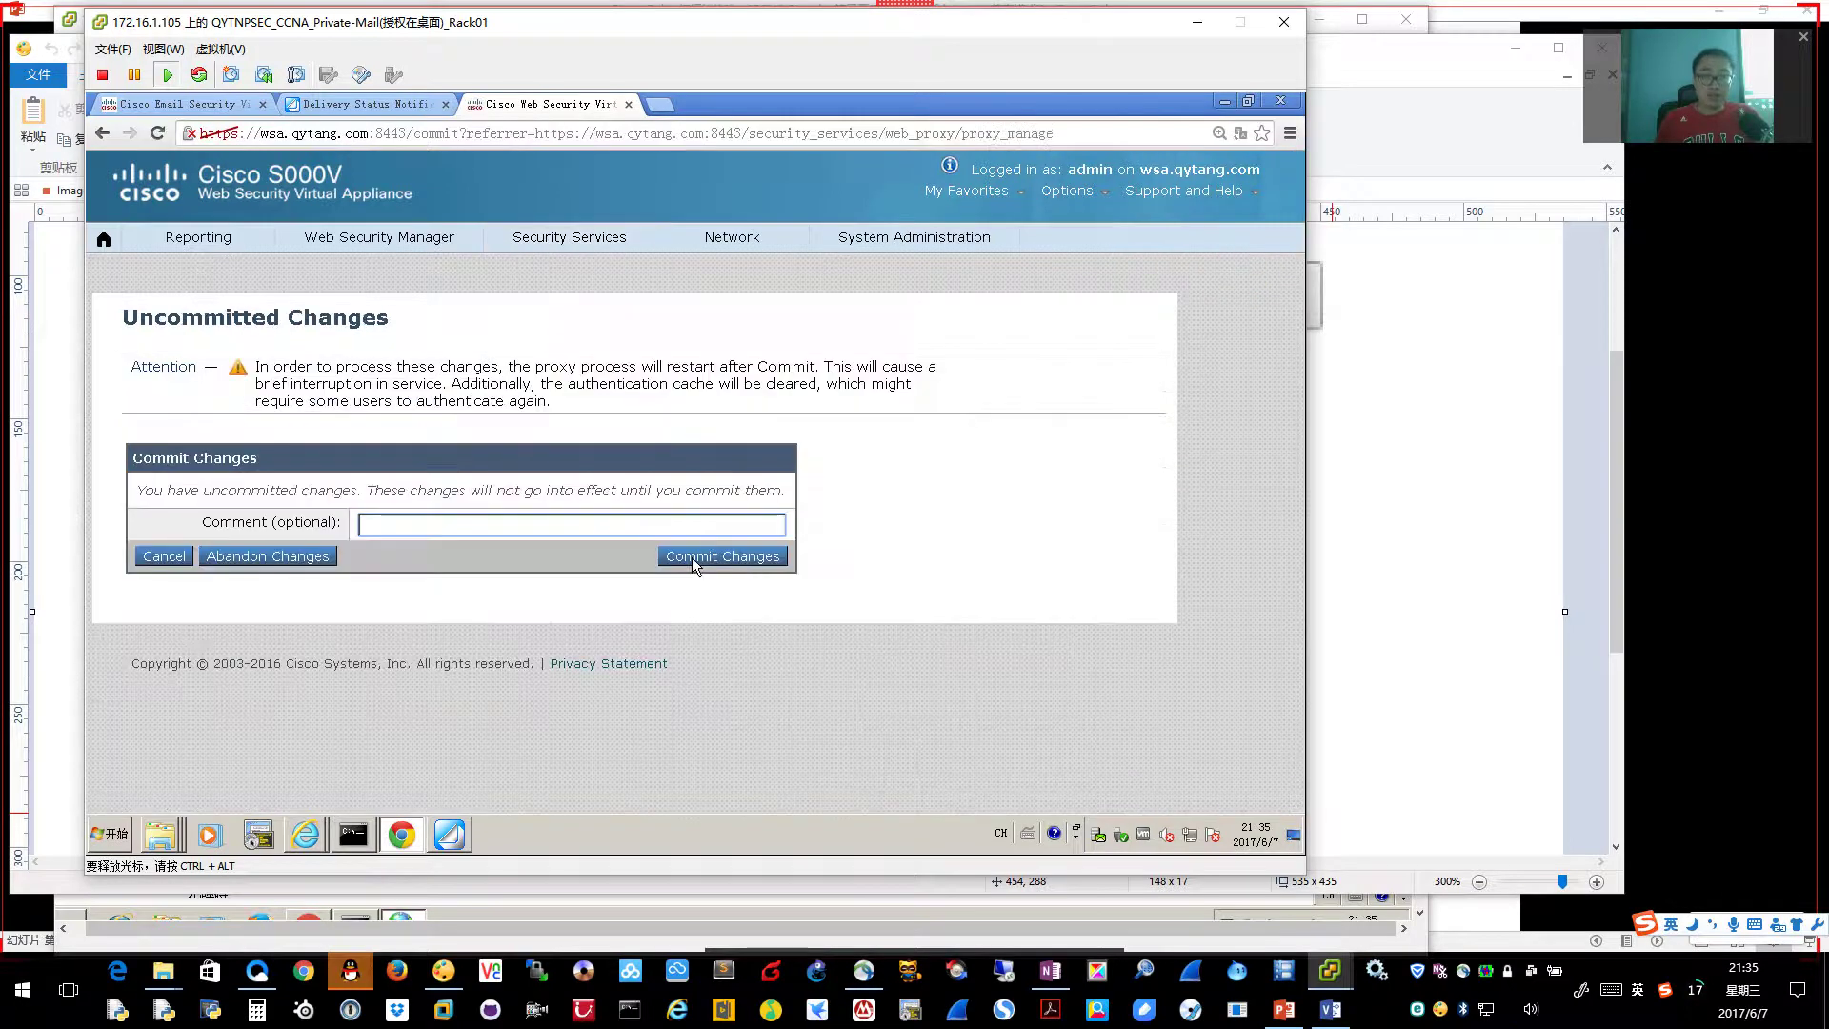
{"action": "left_click", "coordinate": [740, 560]}
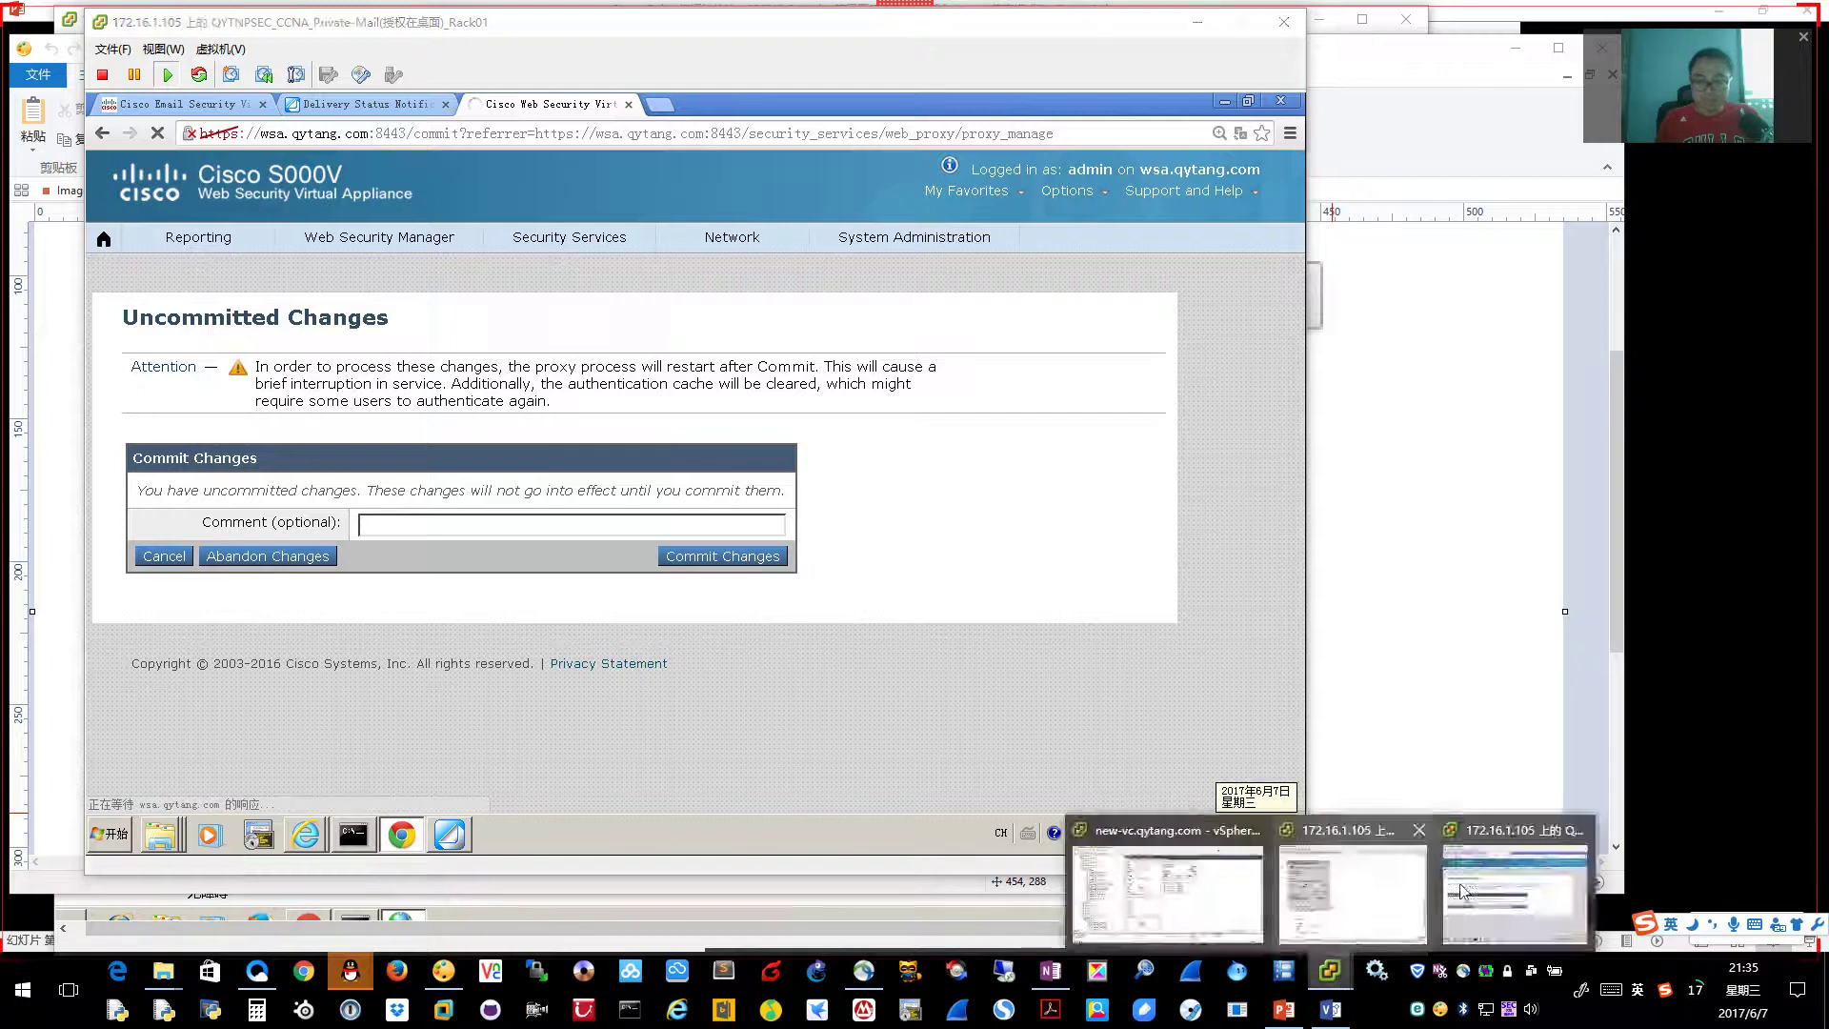
{"action": "left_click", "coordinate": [1329, 970]}
{"action": "left_click", "coordinate": [1318, 910]}
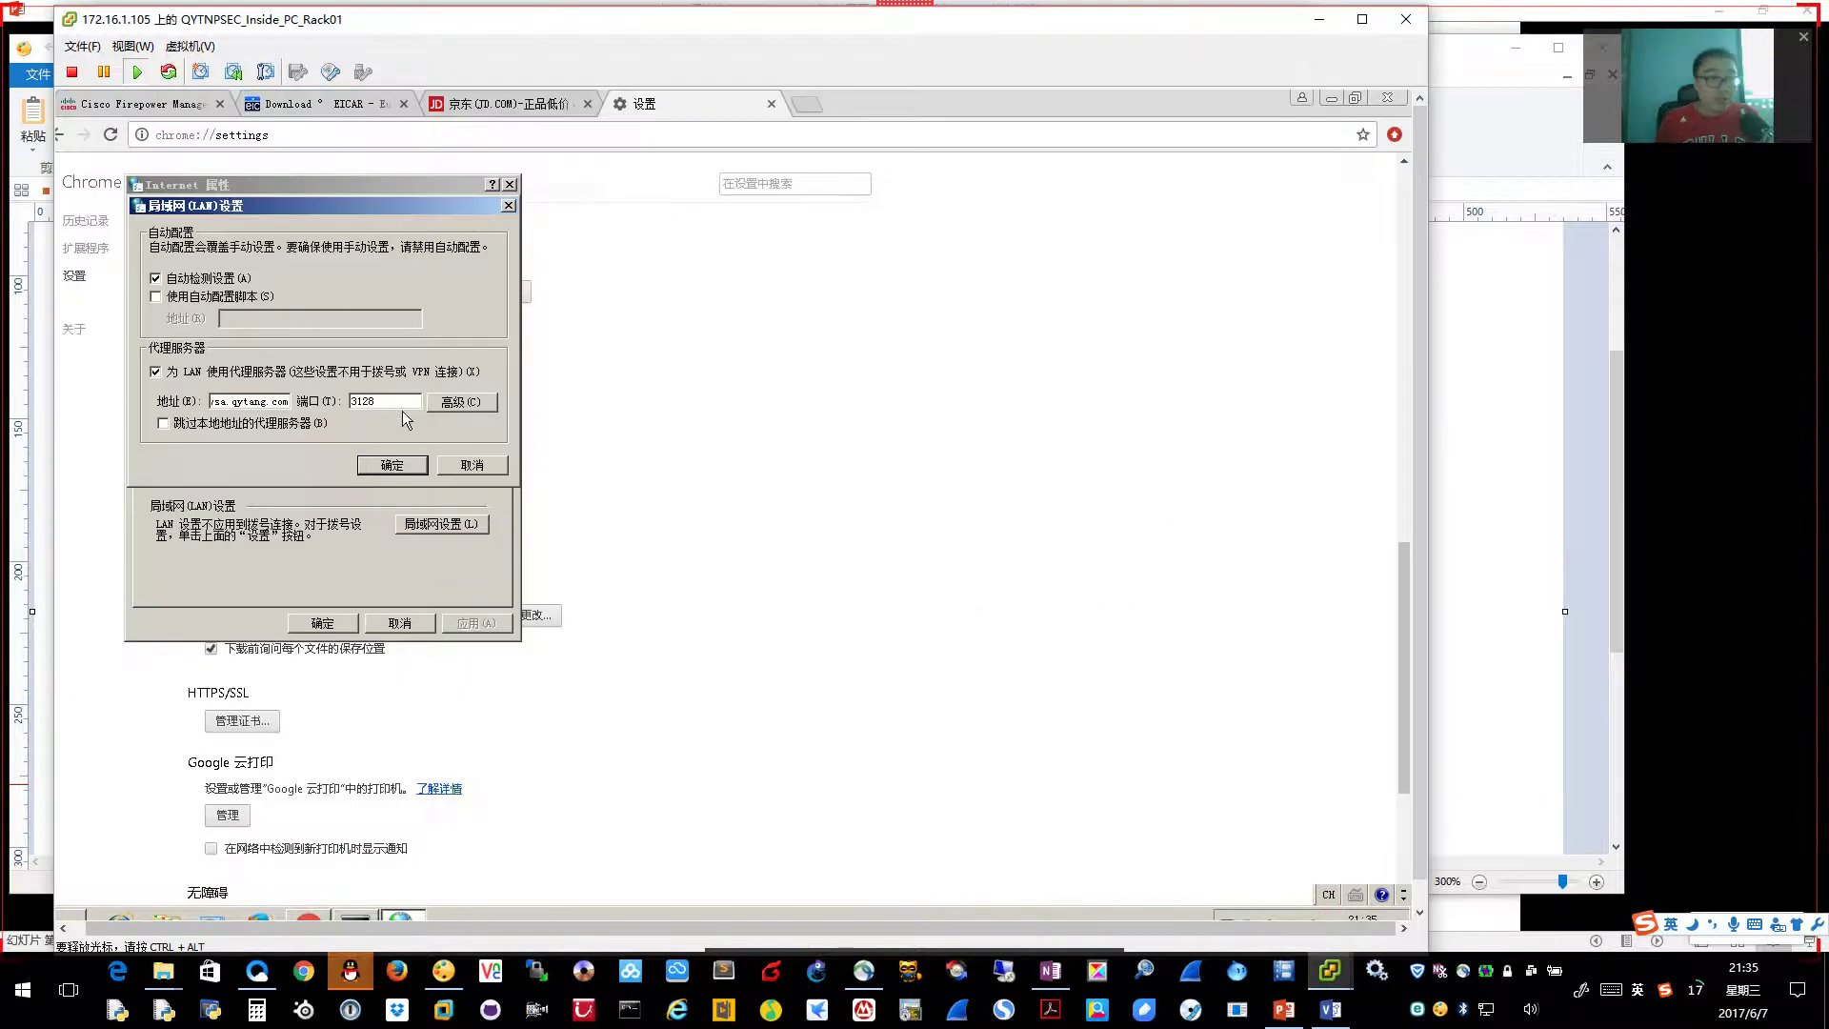
Apply the LAN proxy settings and open JD.com's red.jd.com flash-sale site (闪购)
{"action": "left_click", "coordinate": [391, 465]}
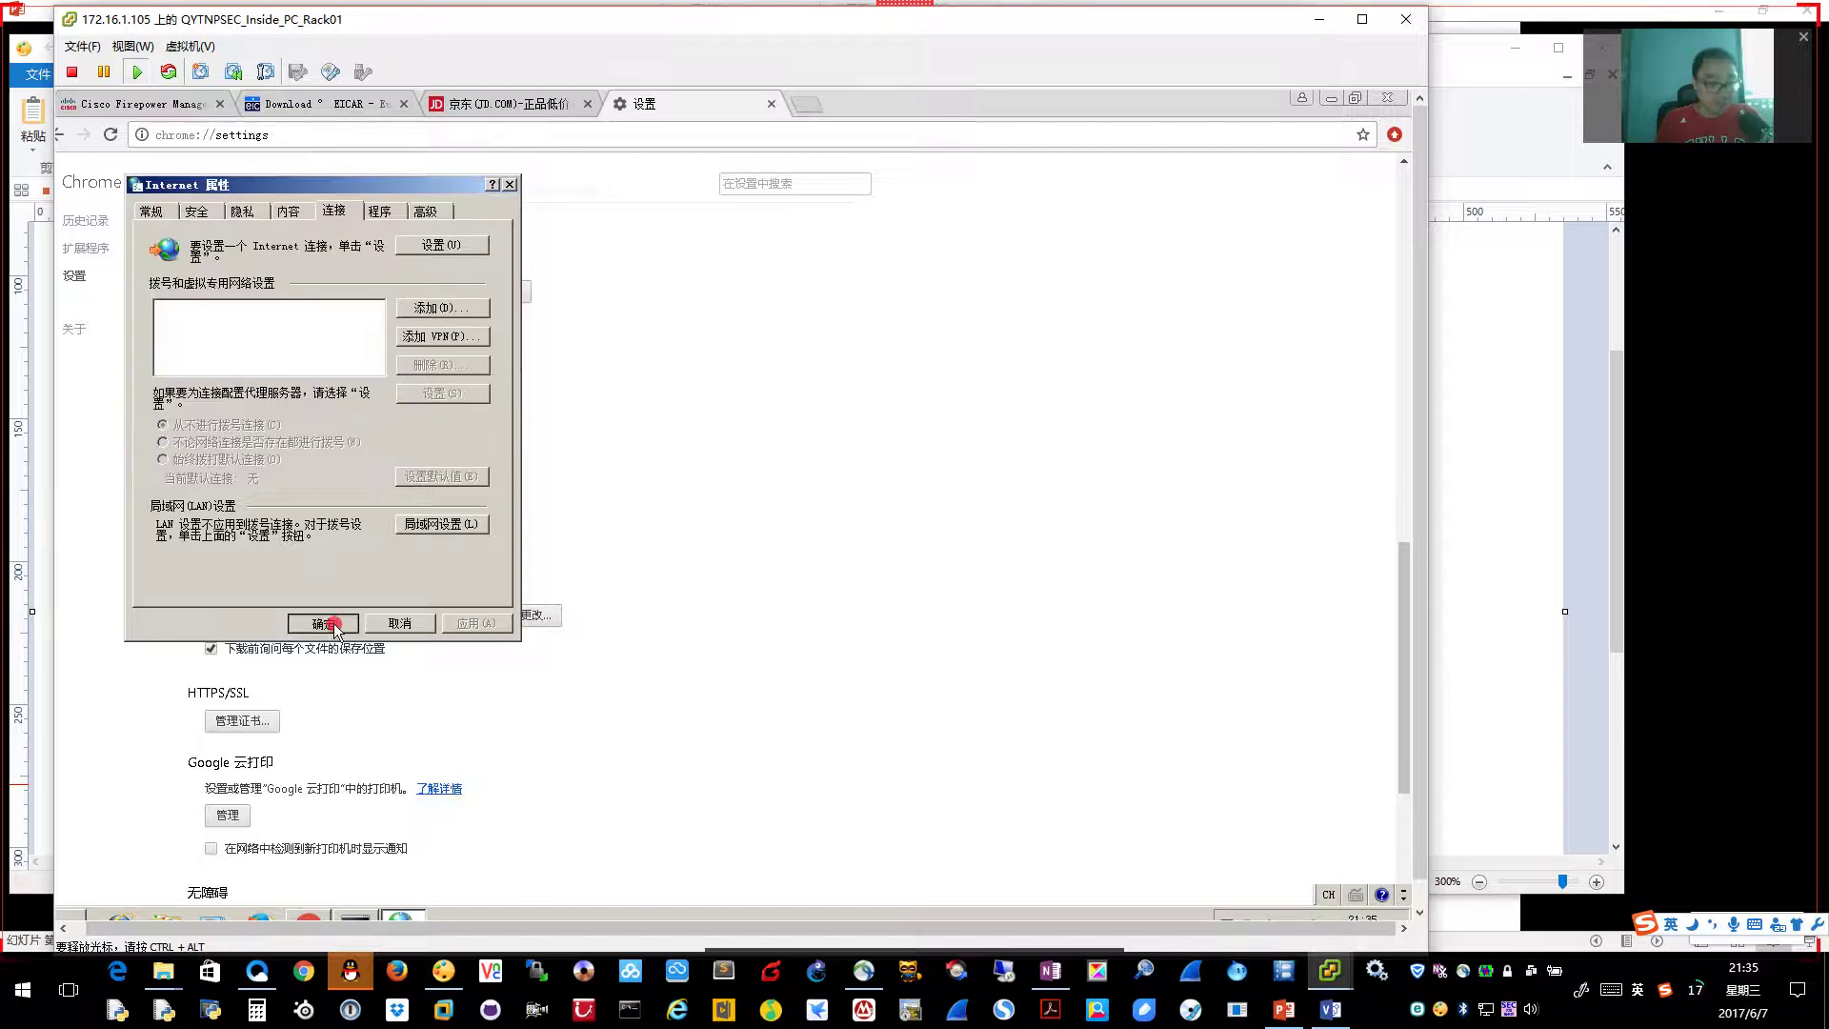
{"action": "left_click", "coordinate": [324, 624]}
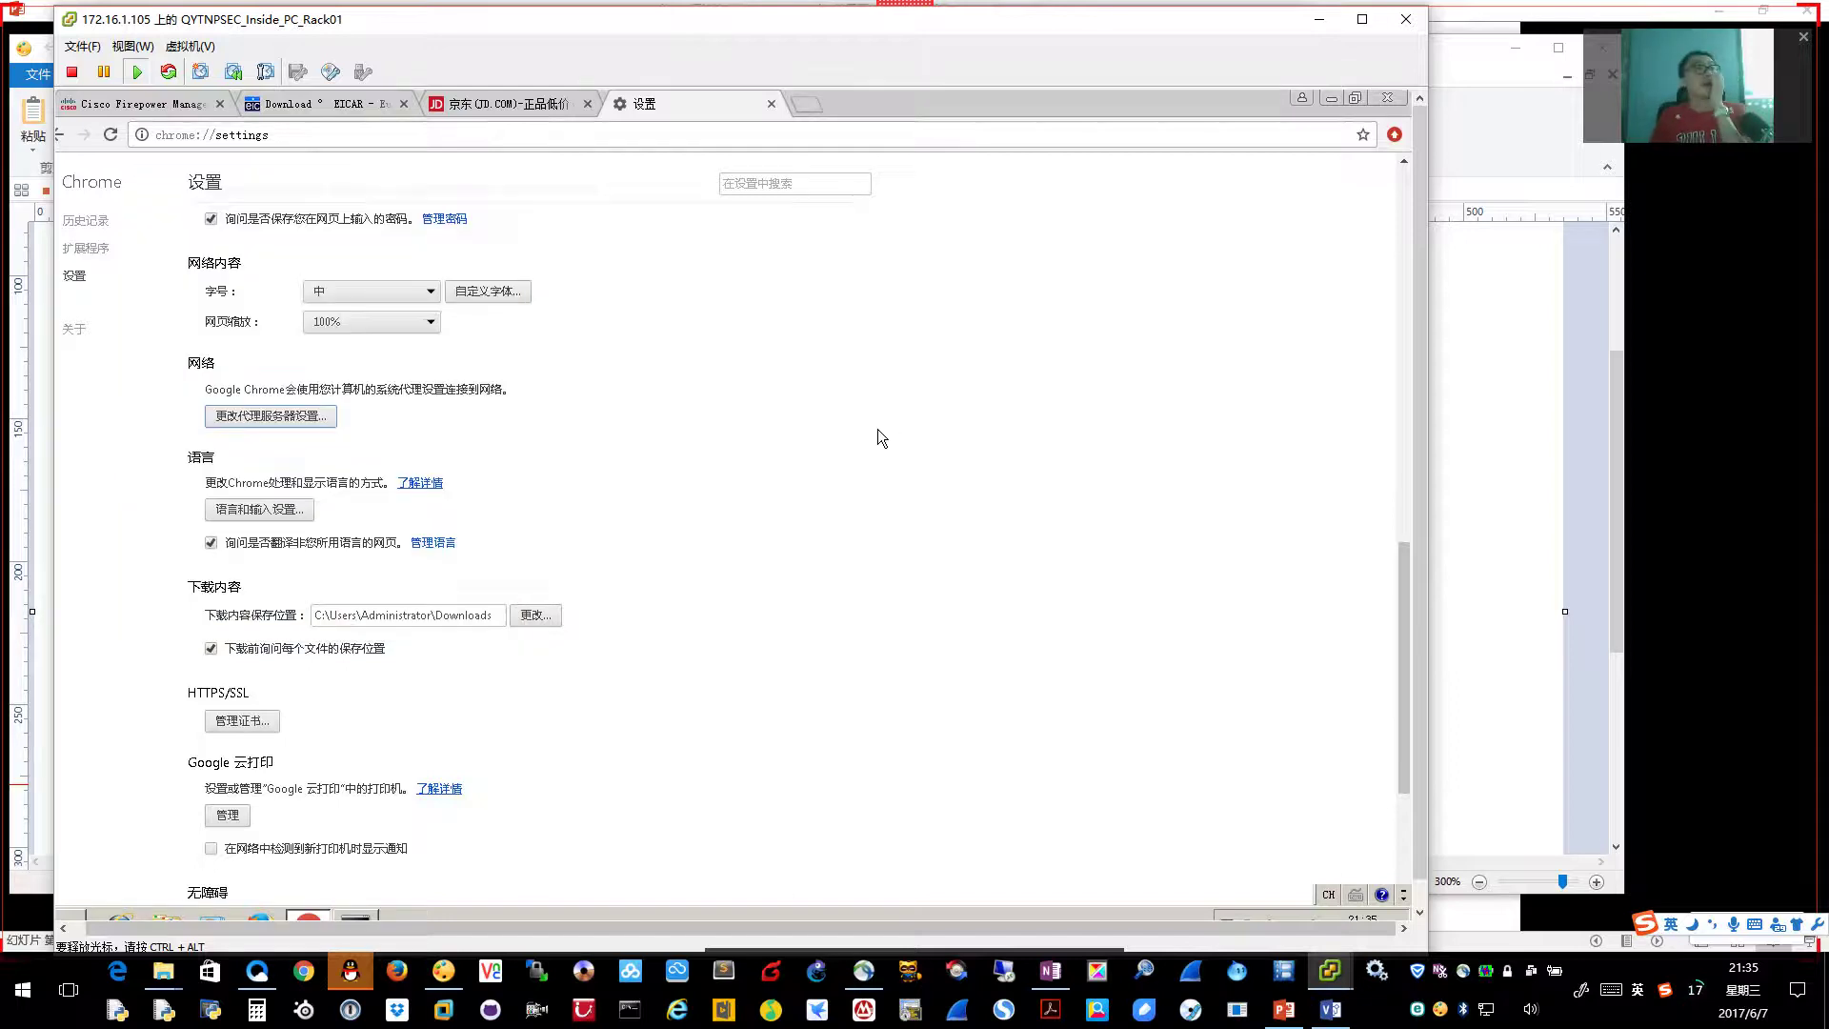
{"action": "left_click", "coordinate": [484, 107]}
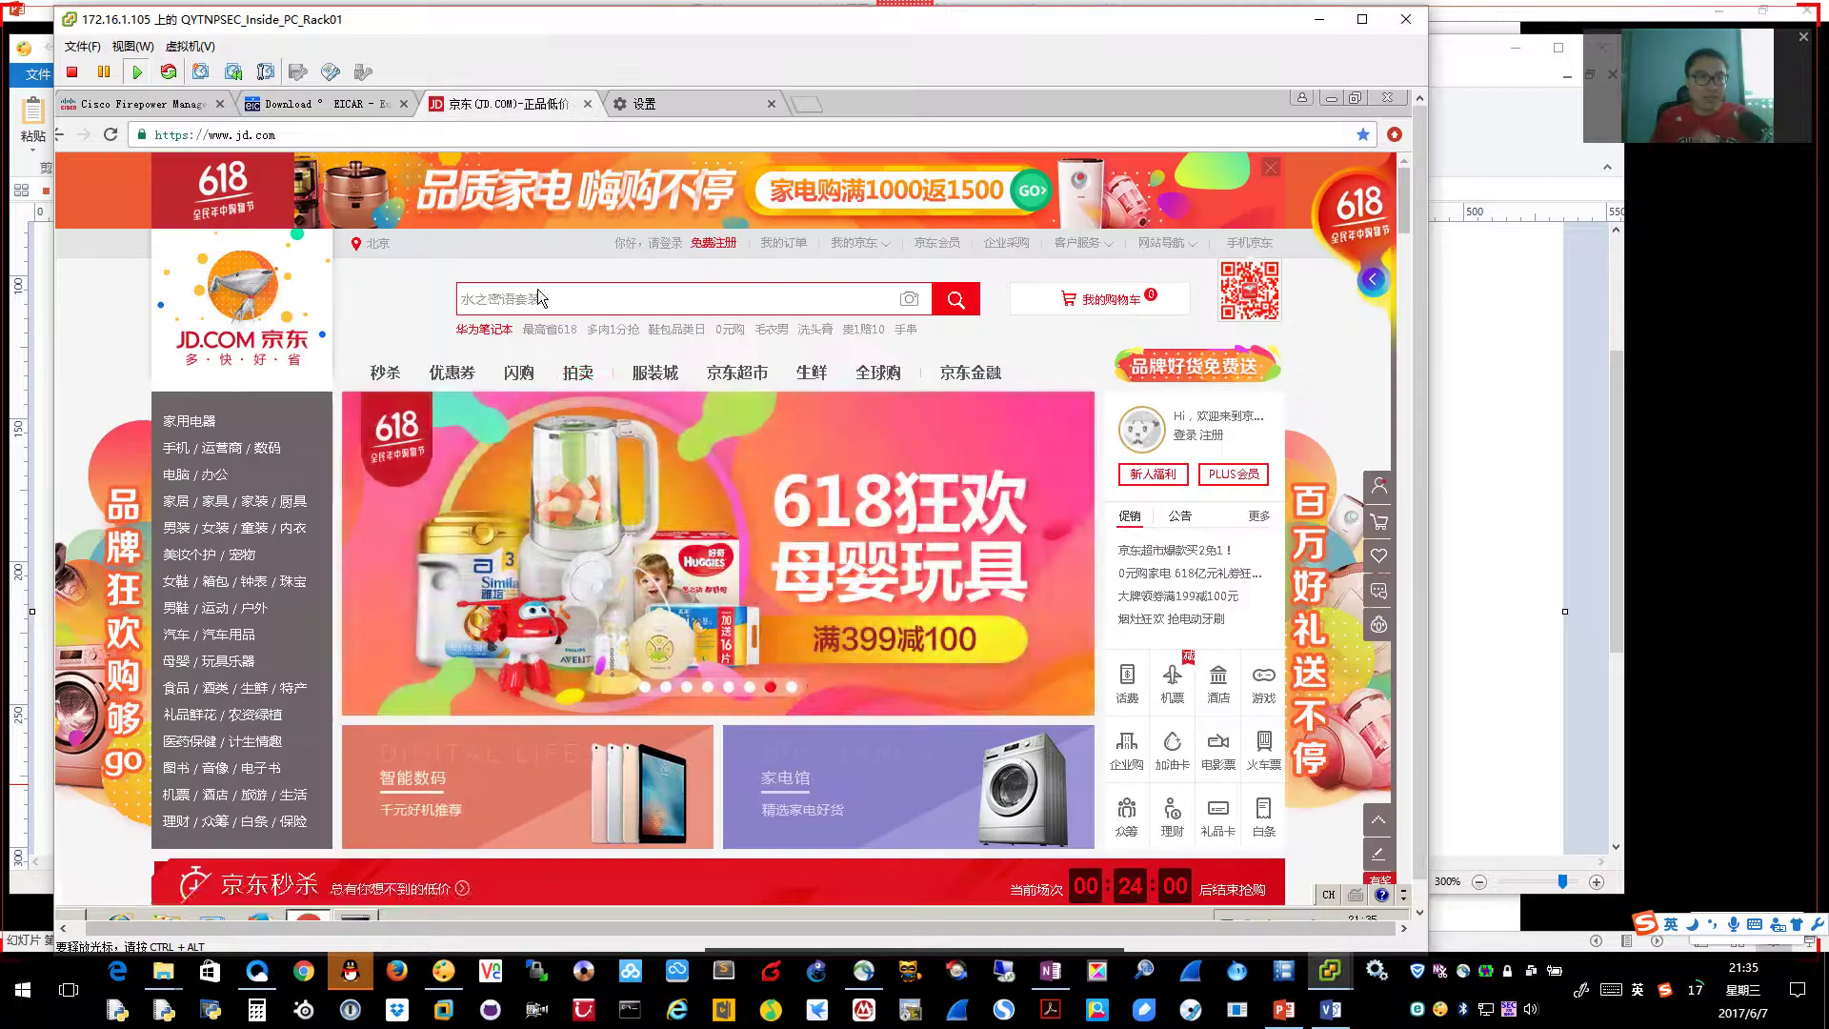
{"action": "left_click", "coordinate": [519, 379]}
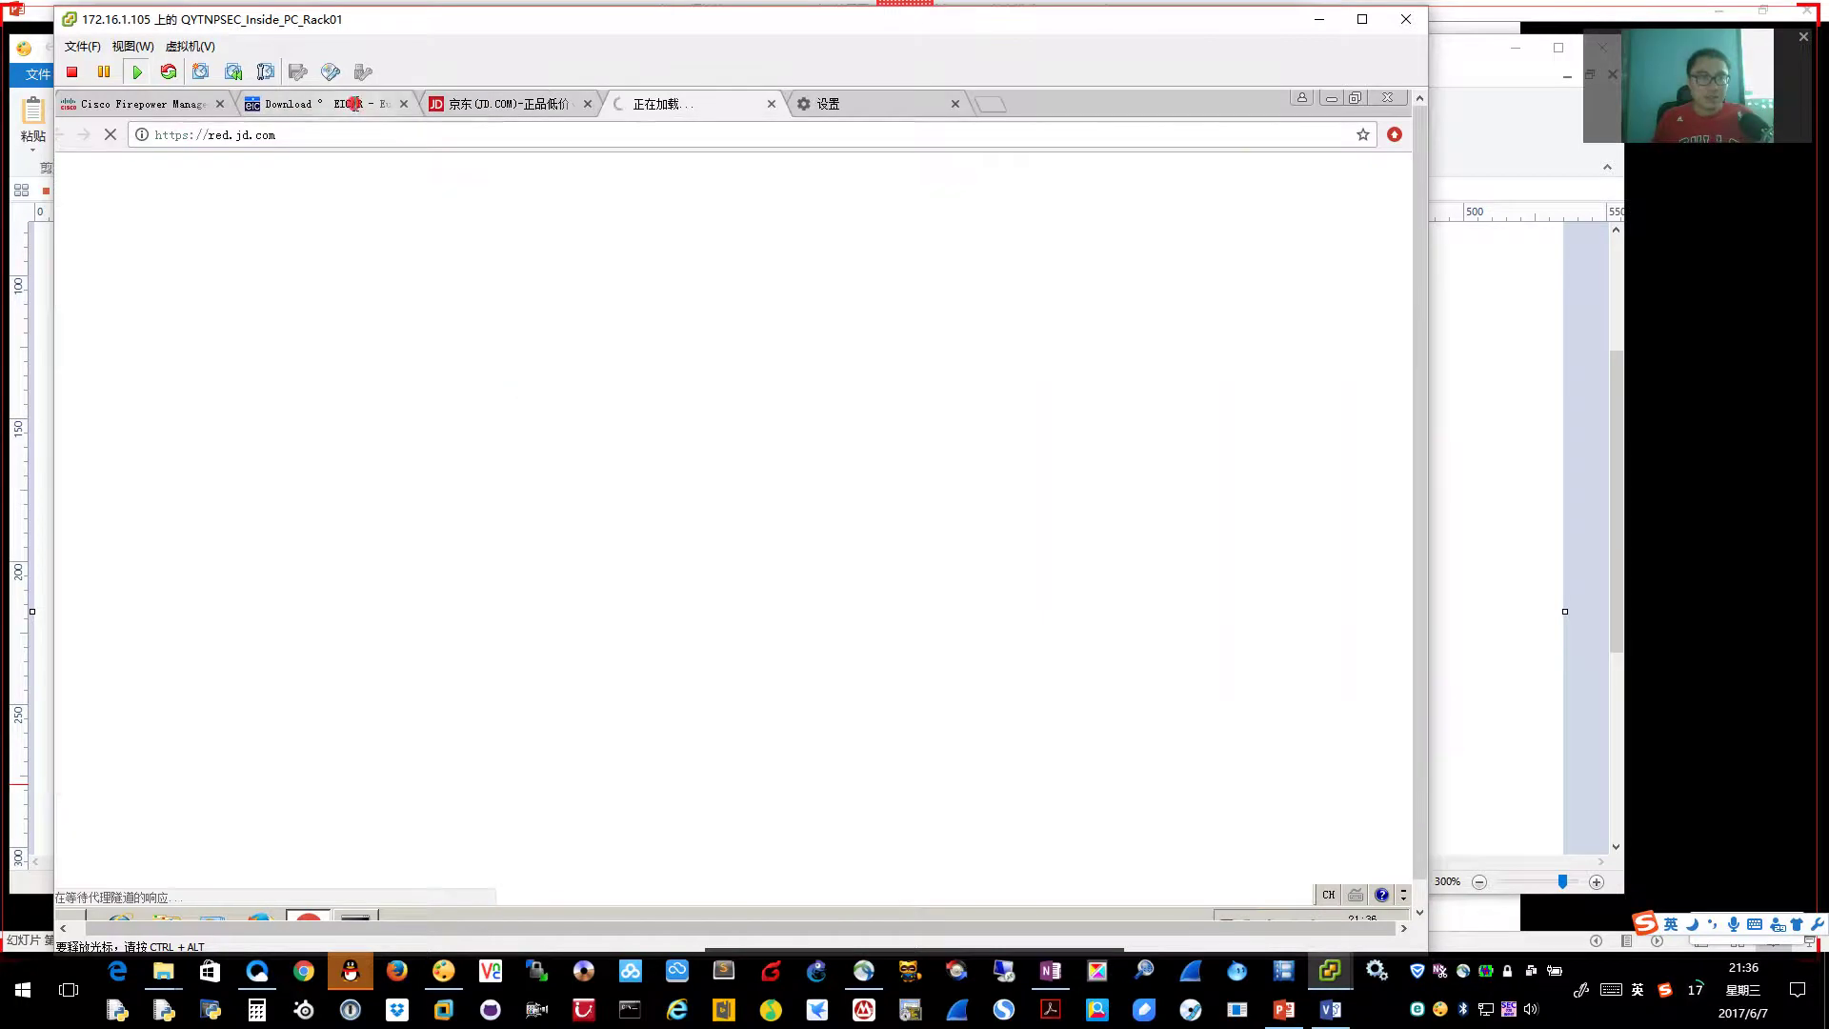
Check the red.jd.com load, return to the EICAR page, then go back to the slideshow
{"action": "left_click", "coordinate": [354, 103]}
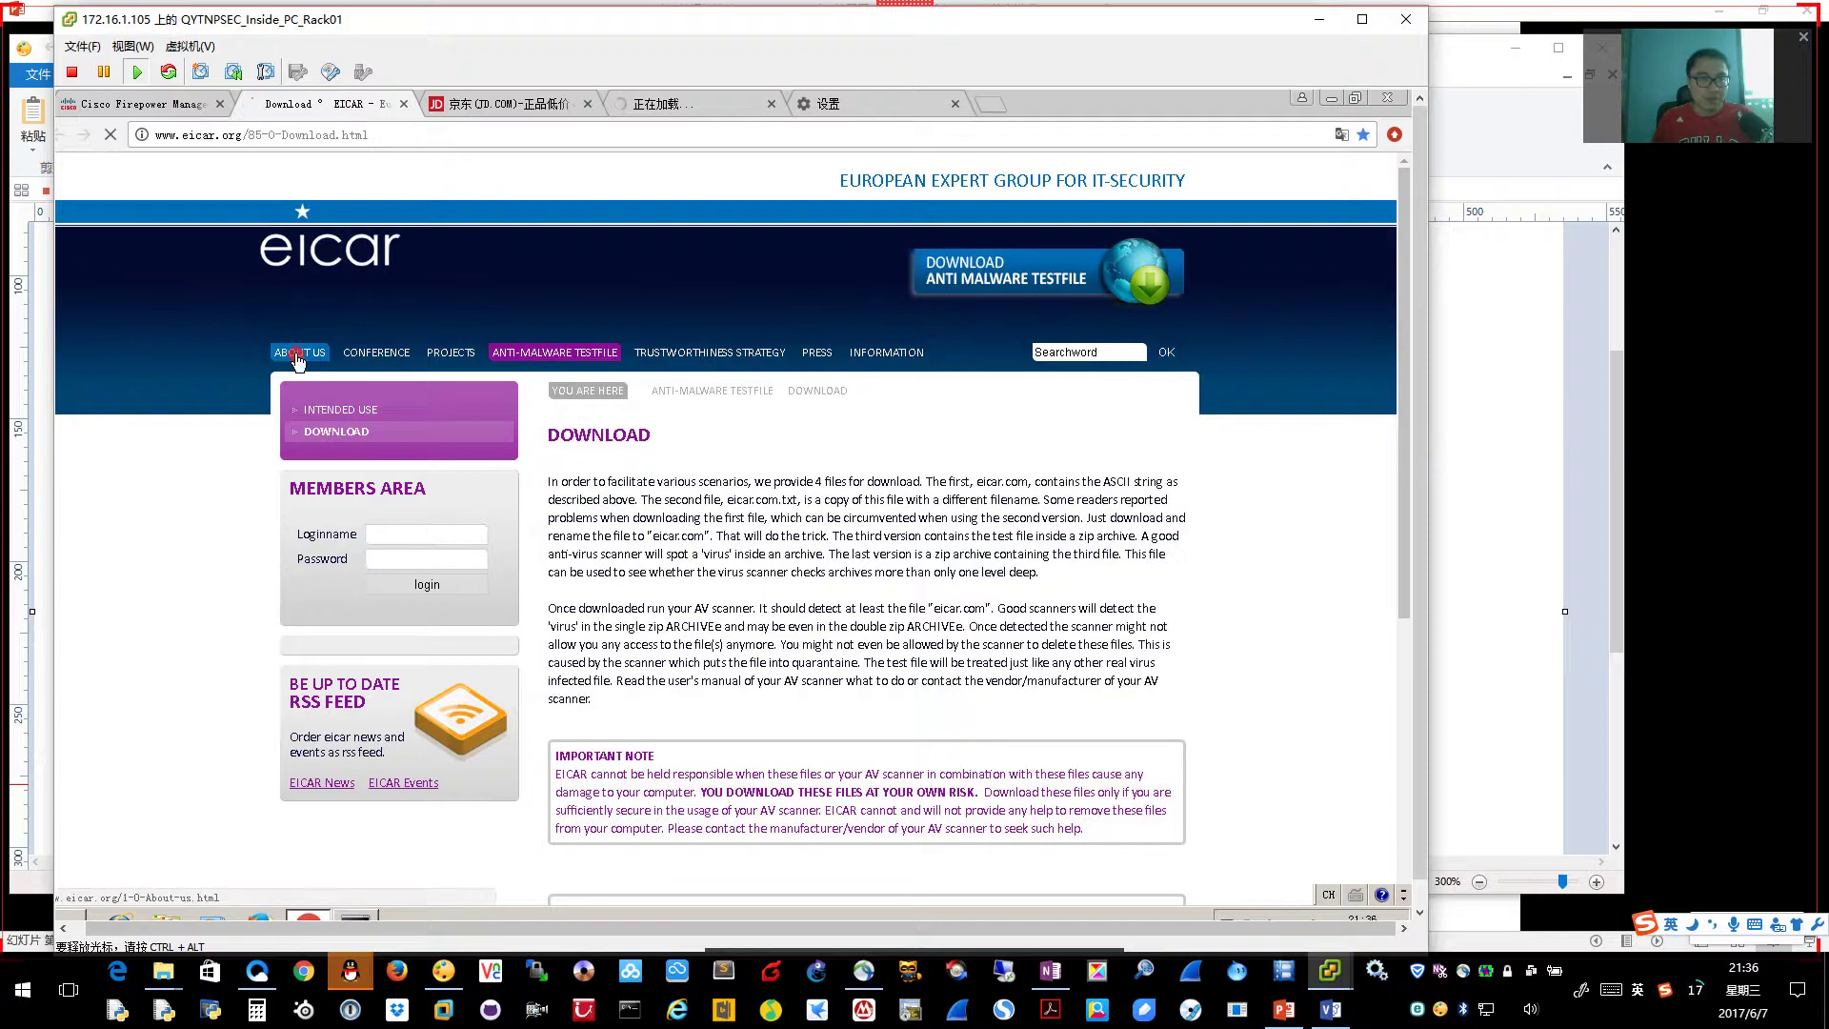
{"action": "left_click", "coordinate": [621, 109]}
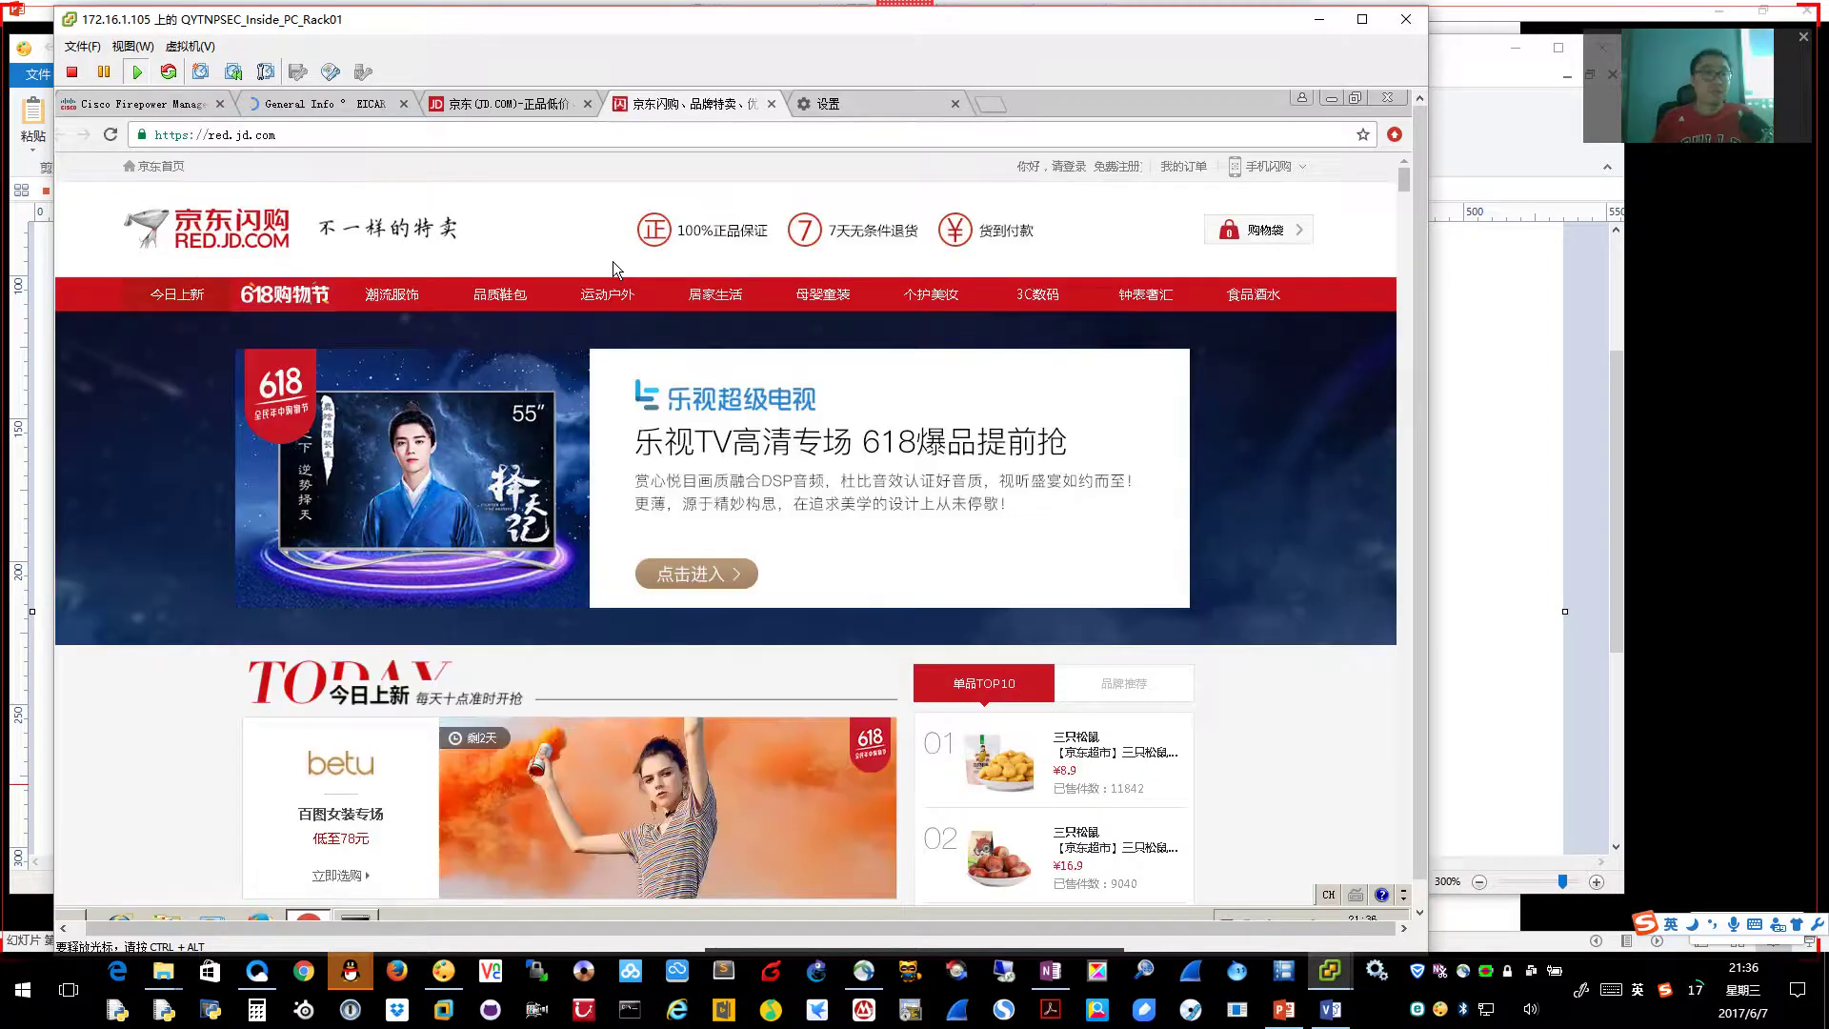
{"action": "left_click", "coordinate": [331, 111]}
{"action": "left_click", "coordinate": [505, 105]}
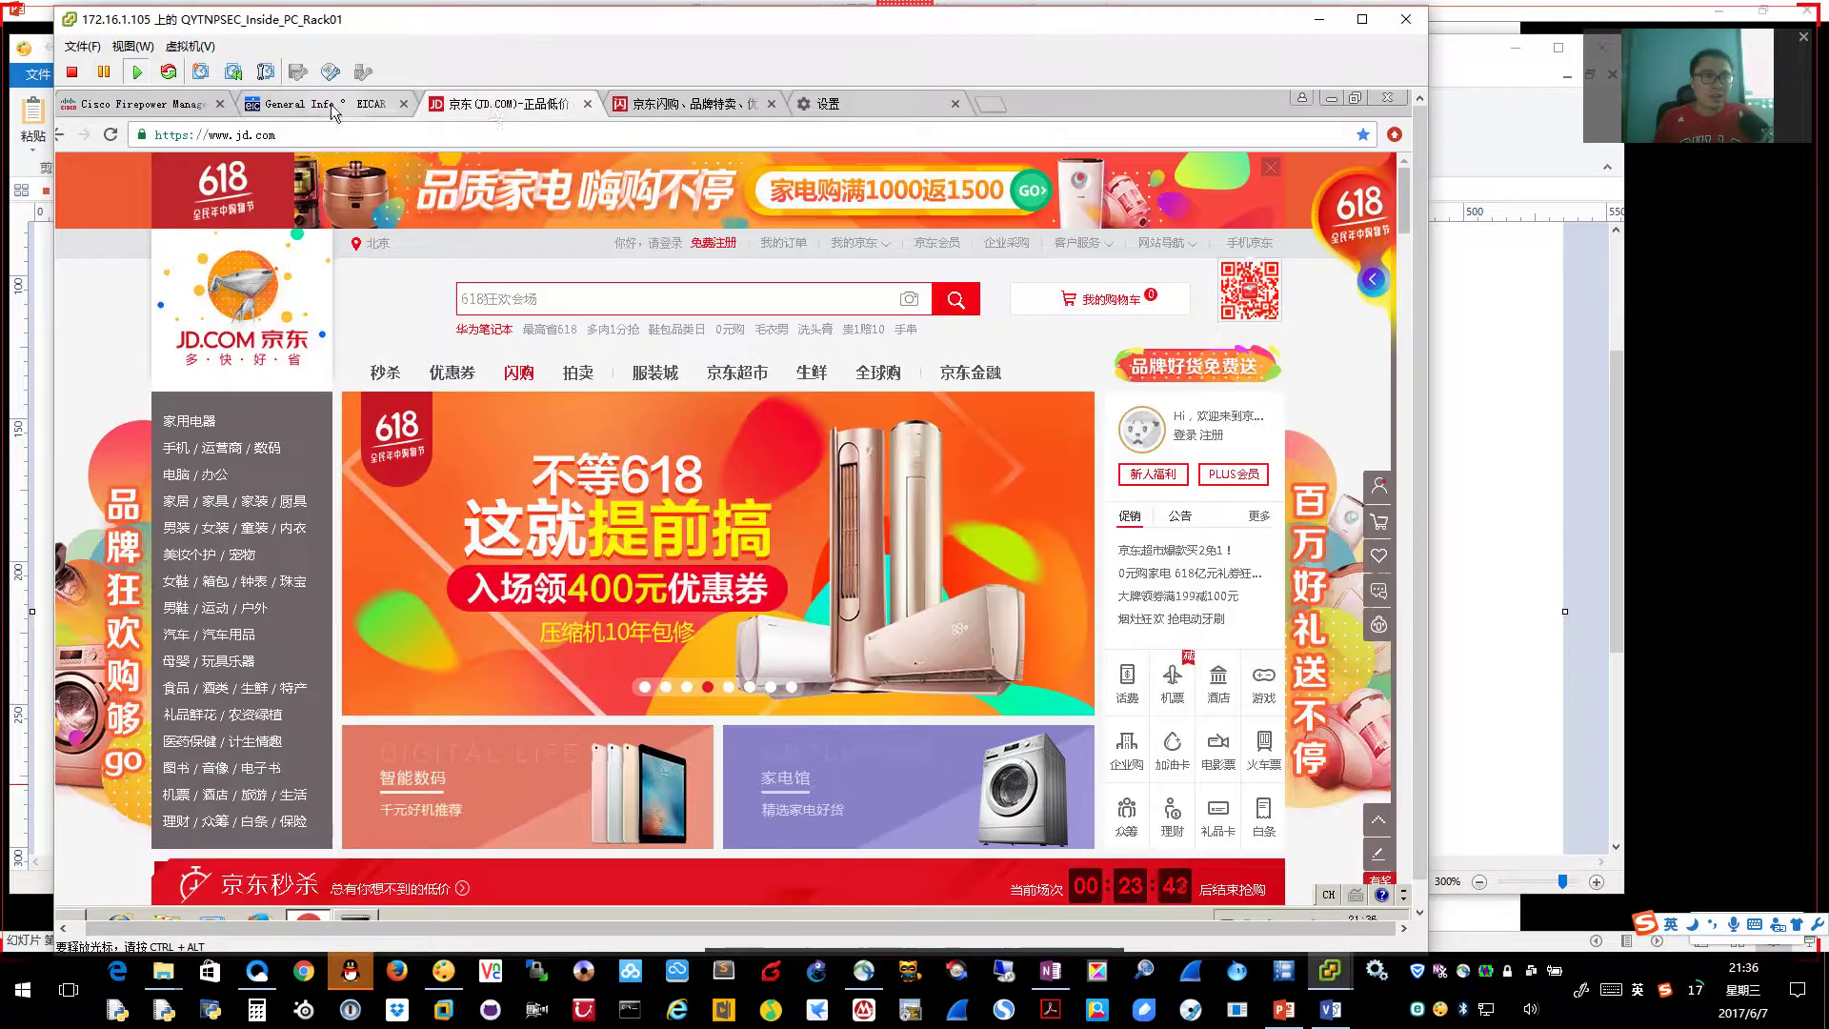
{"action": "left_click", "coordinate": [363, 111]}
{"action": "left_click", "coordinate": [345, 136]}
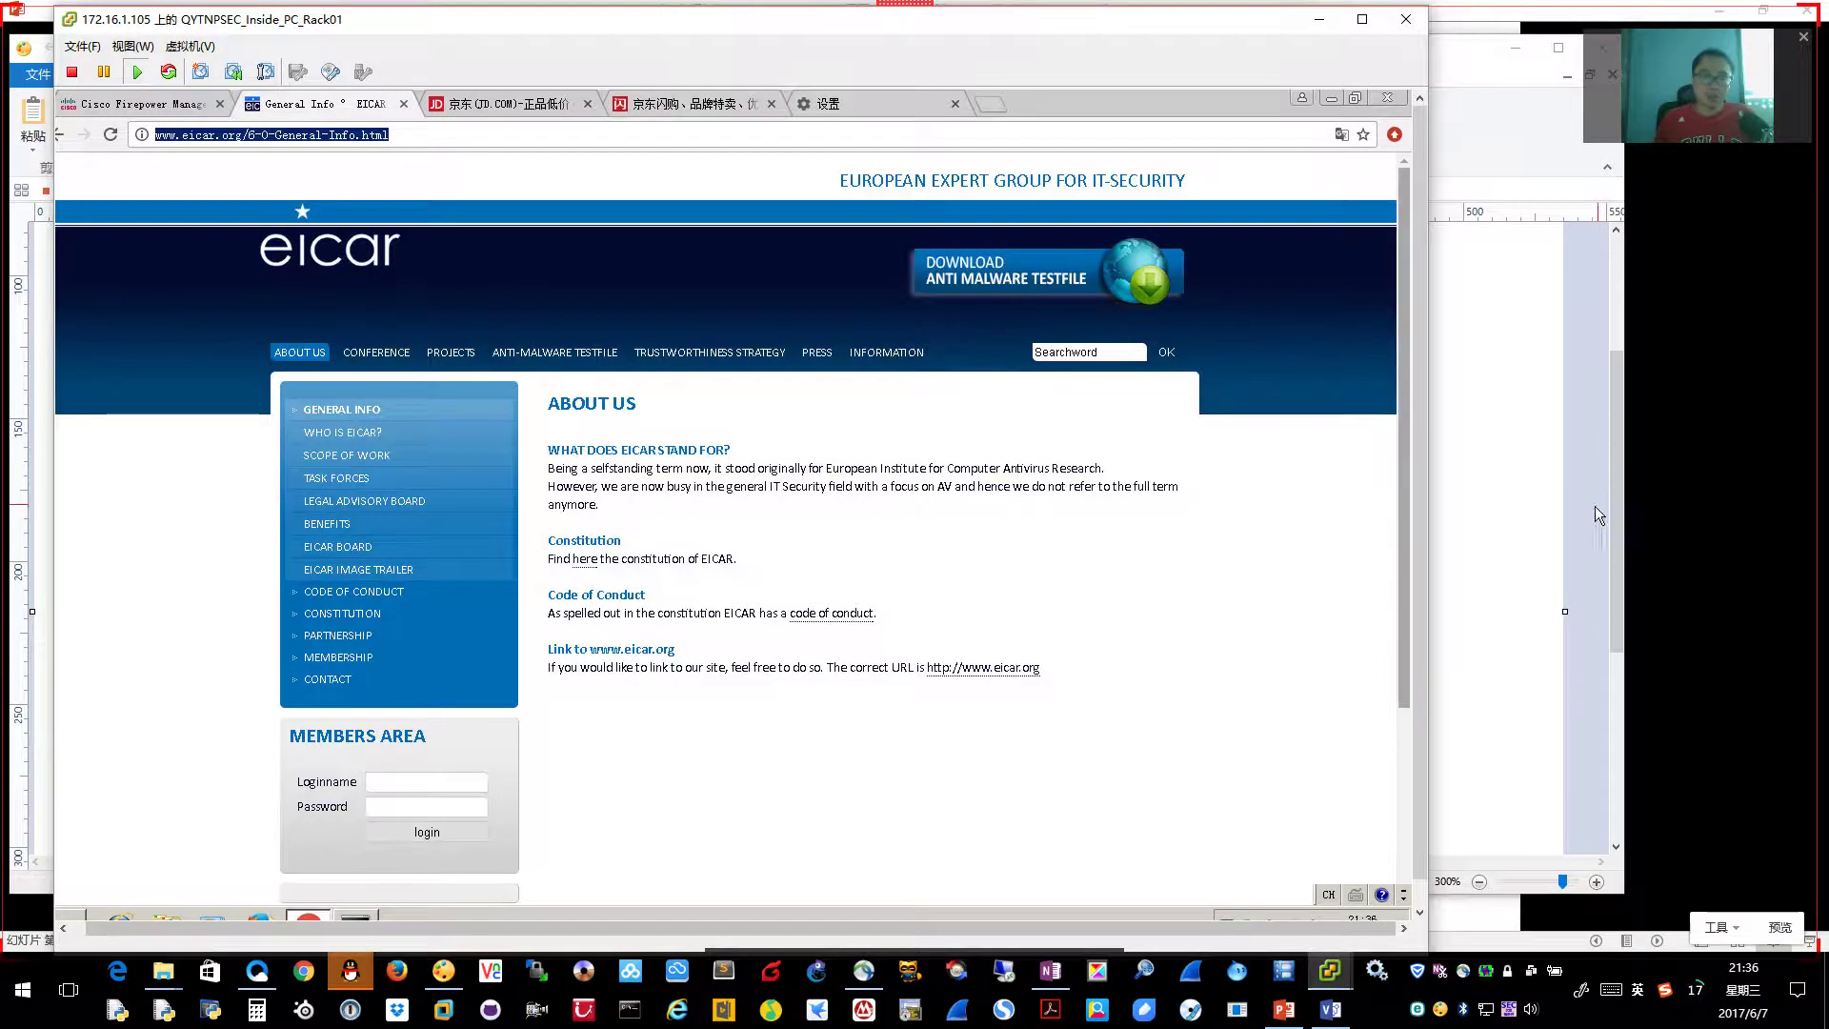
{"action": "left_click", "coordinate": [1482, 543]}
Advance the slideshow, then open Security Services > End-User Notification in the WSA UI
{"action": "left_click", "coordinate": [1648, 557]}
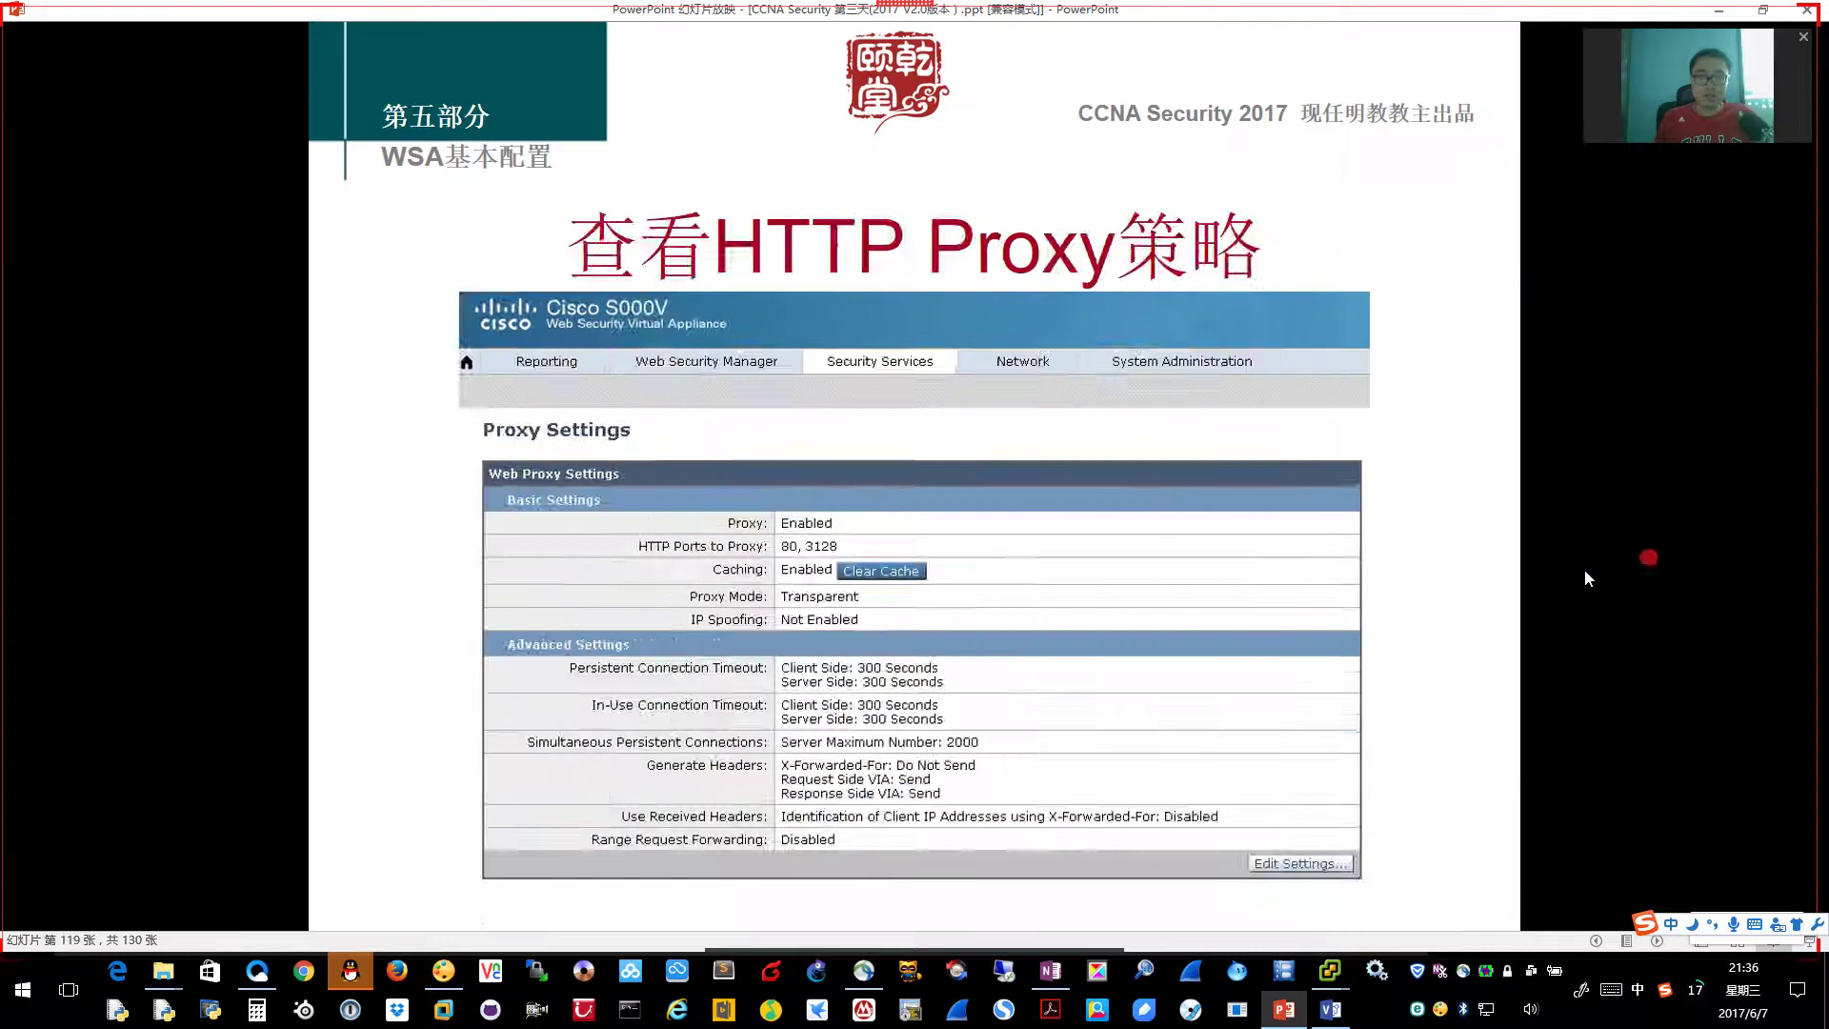
{"action": "left_click", "coordinate": [1267, 641]}
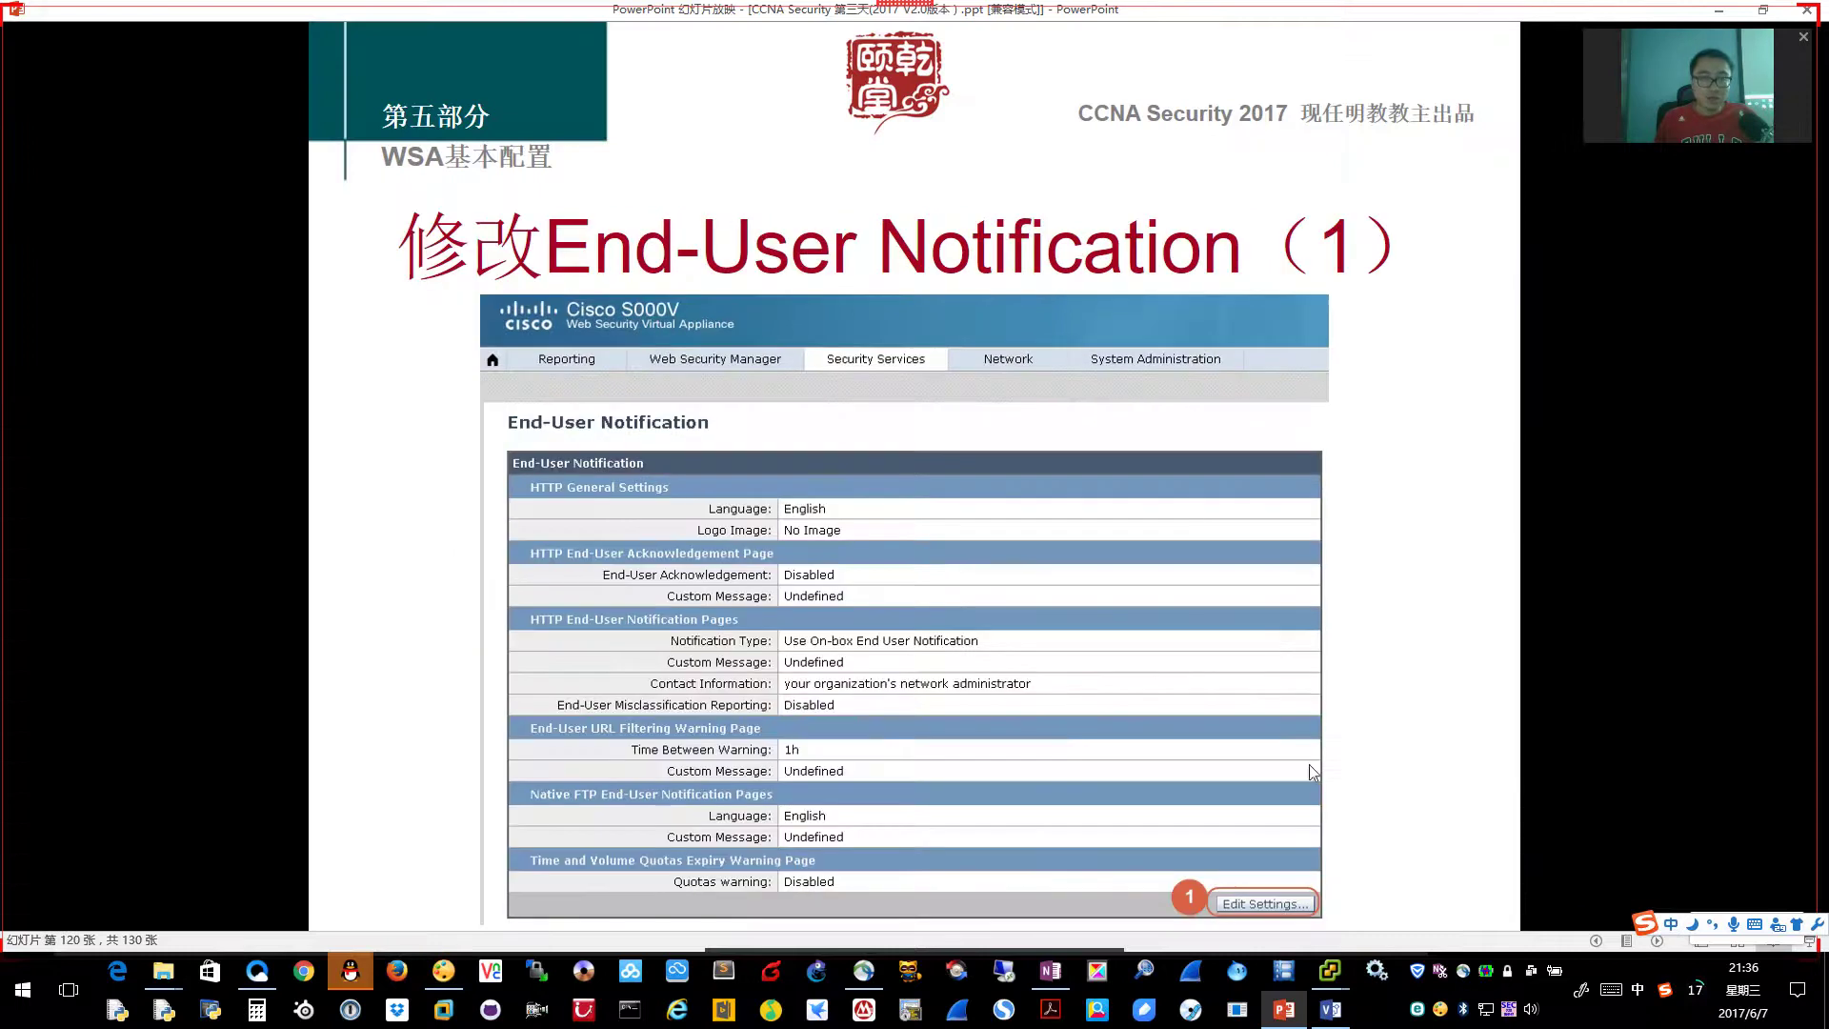
{"action": "mouse_move", "coordinate": [1330, 970]}
{"action": "left_click", "coordinate": [1479, 915]}
{"action": "left_click_drag", "start_coordinate": [502, 495], "coordinate": [592, 496]}
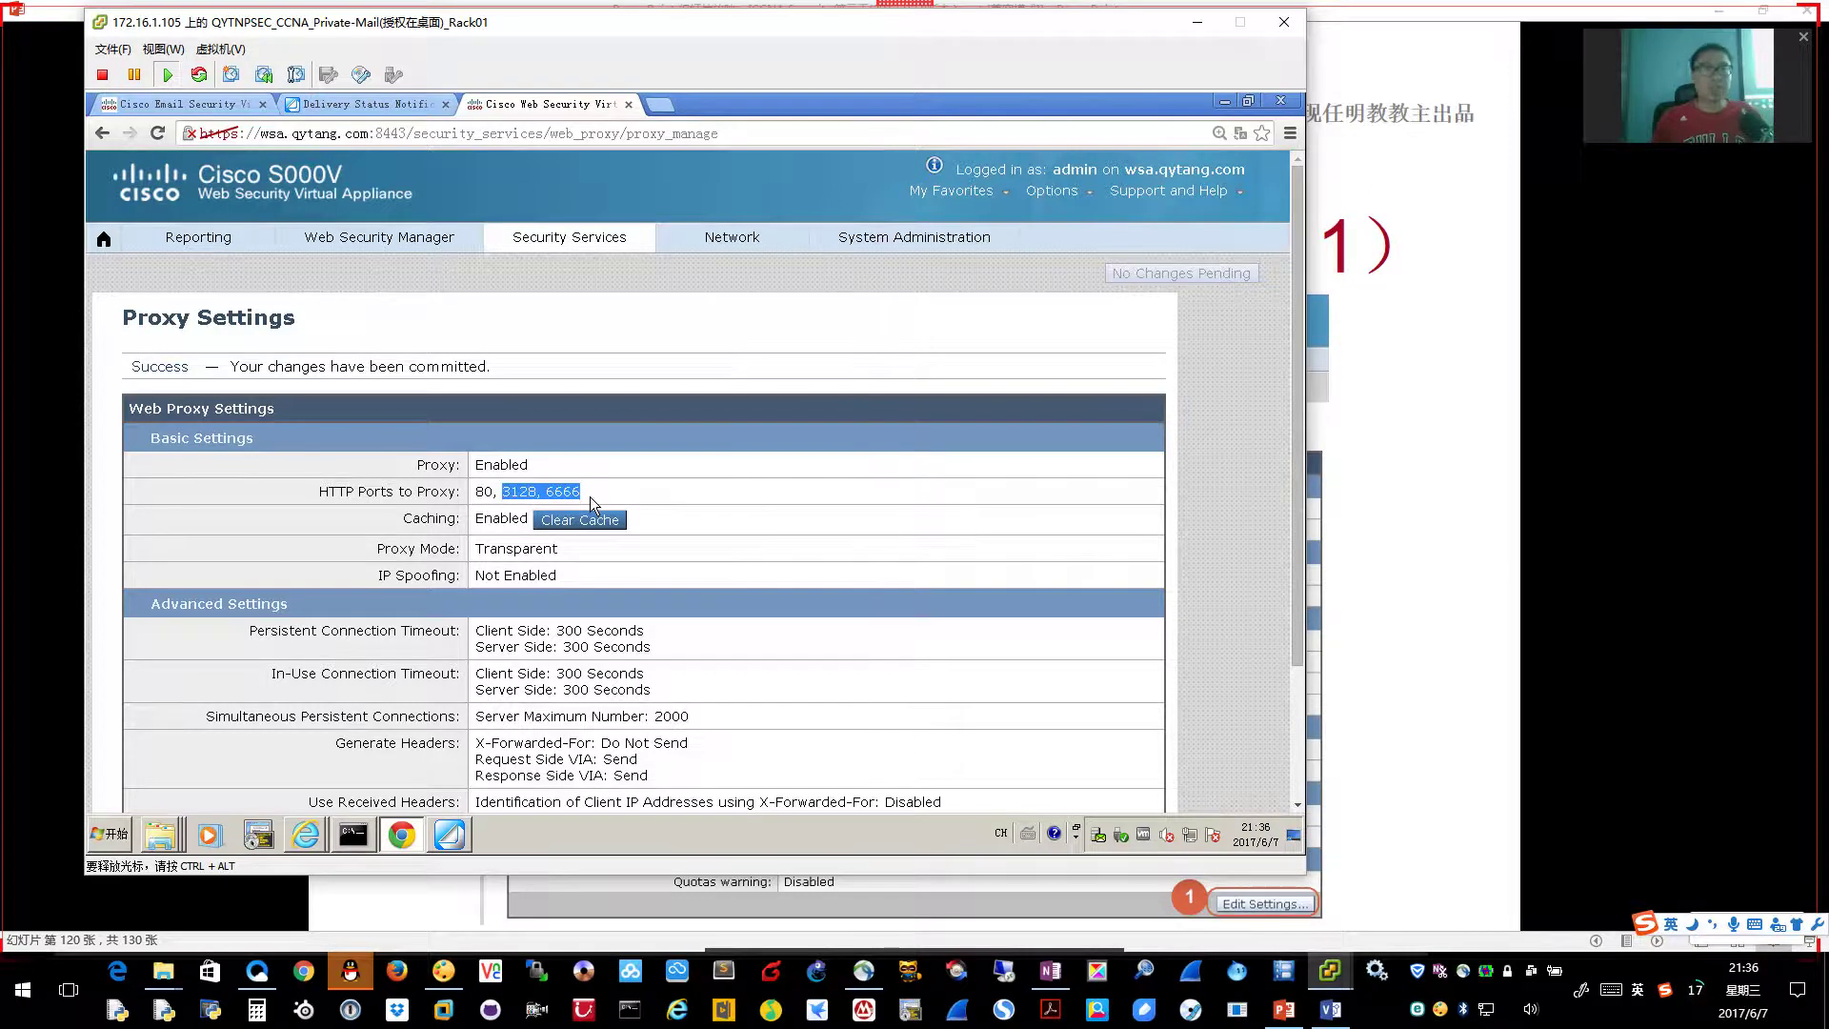
{"action": "mouse_move", "coordinate": [729, 241]}
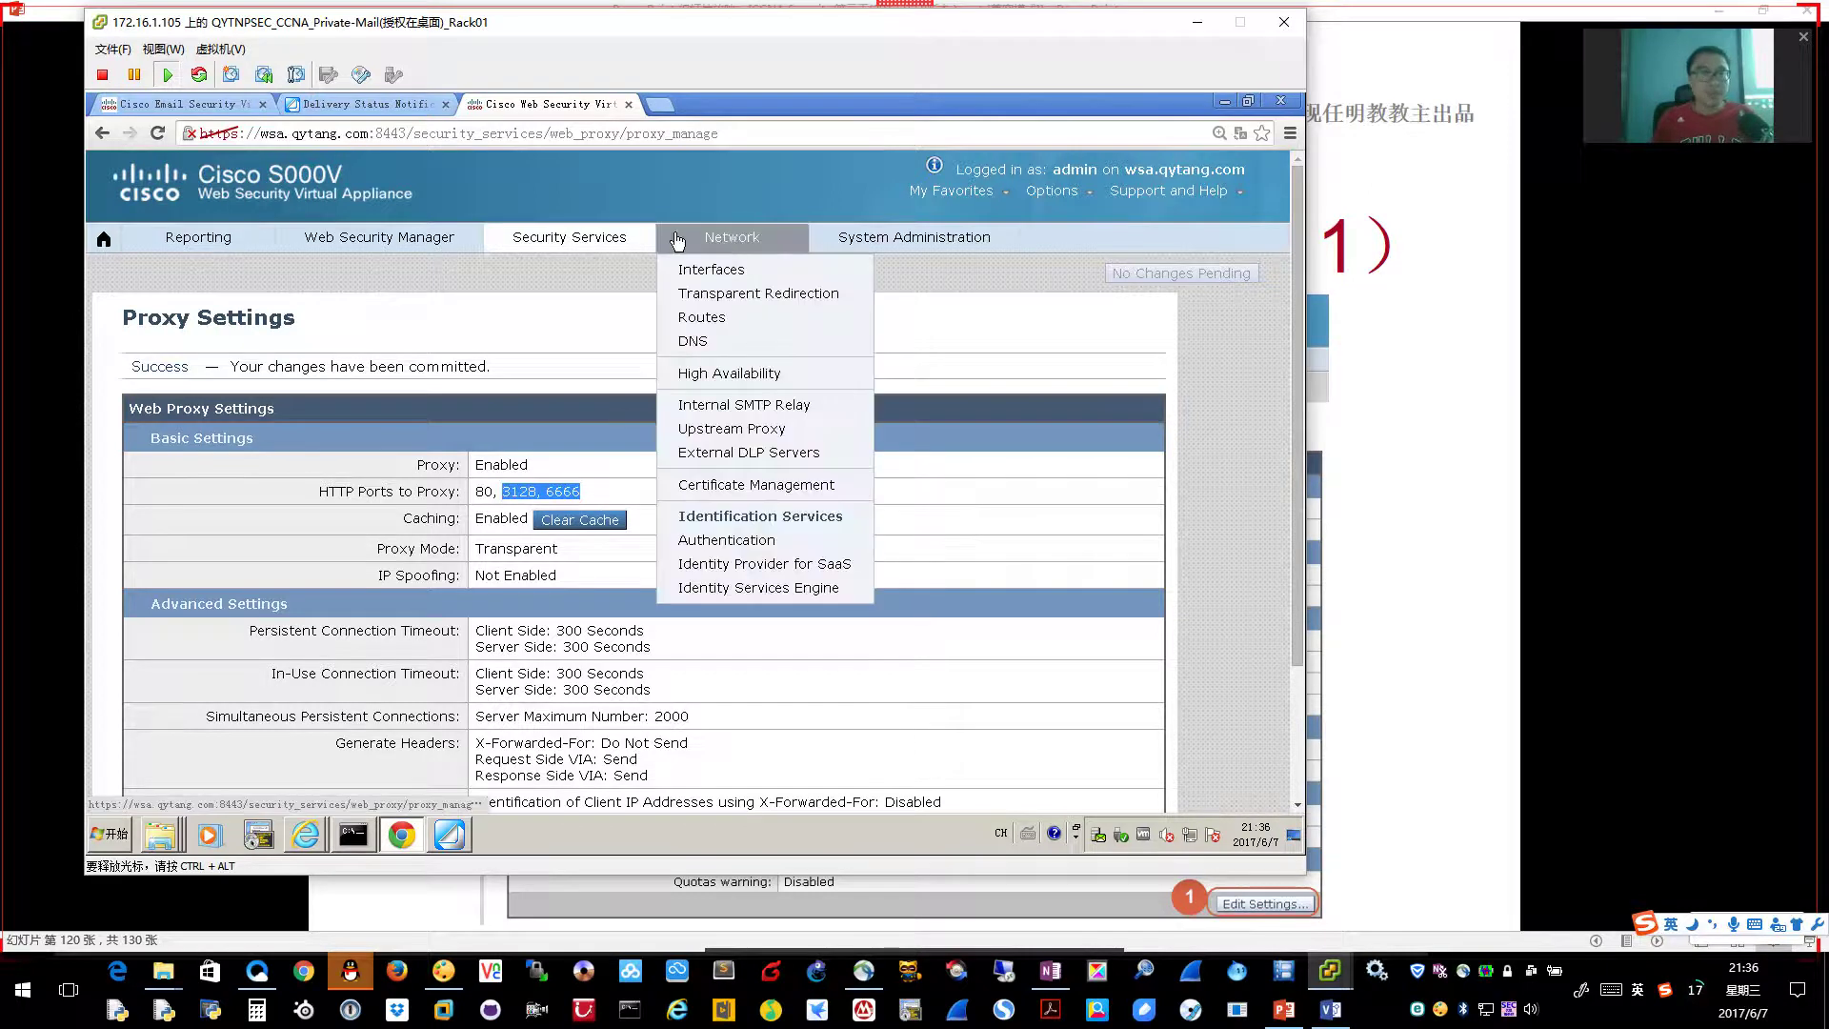
{"action": "mouse_move", "coordinate": [585, 235]}
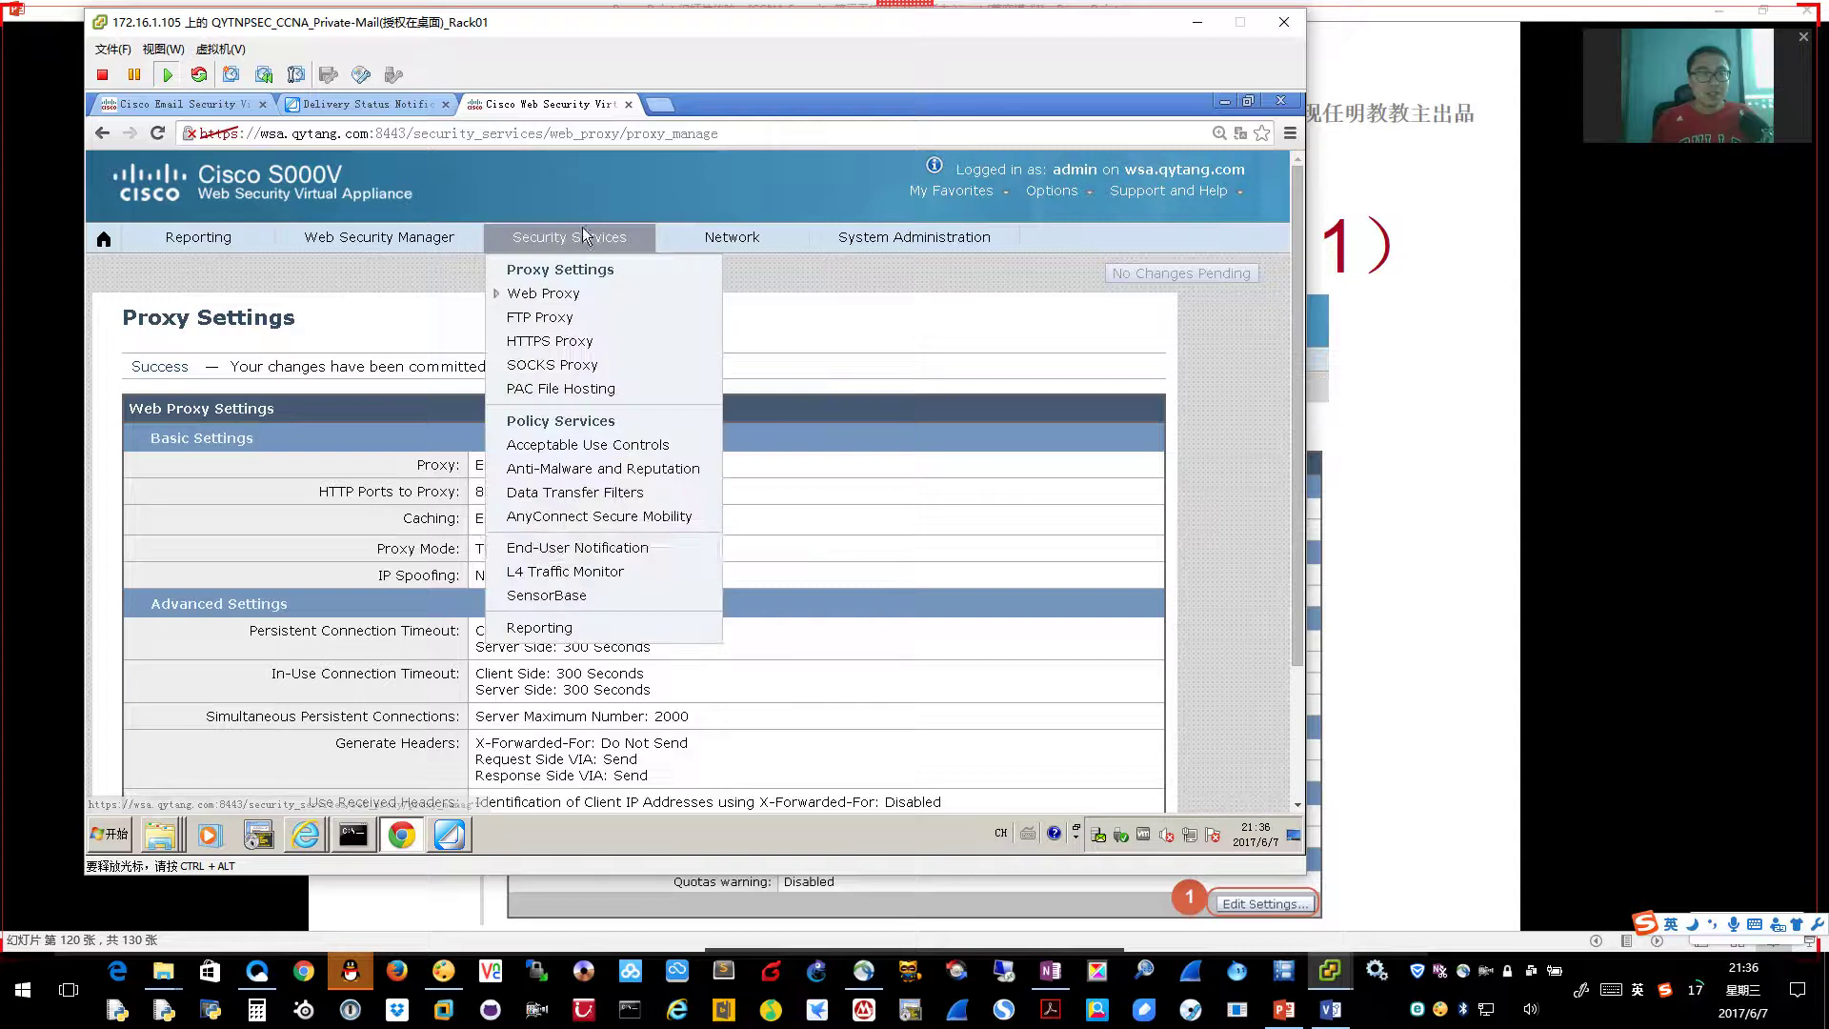
{"action": "left_click", "coordinate": [646, 549]}
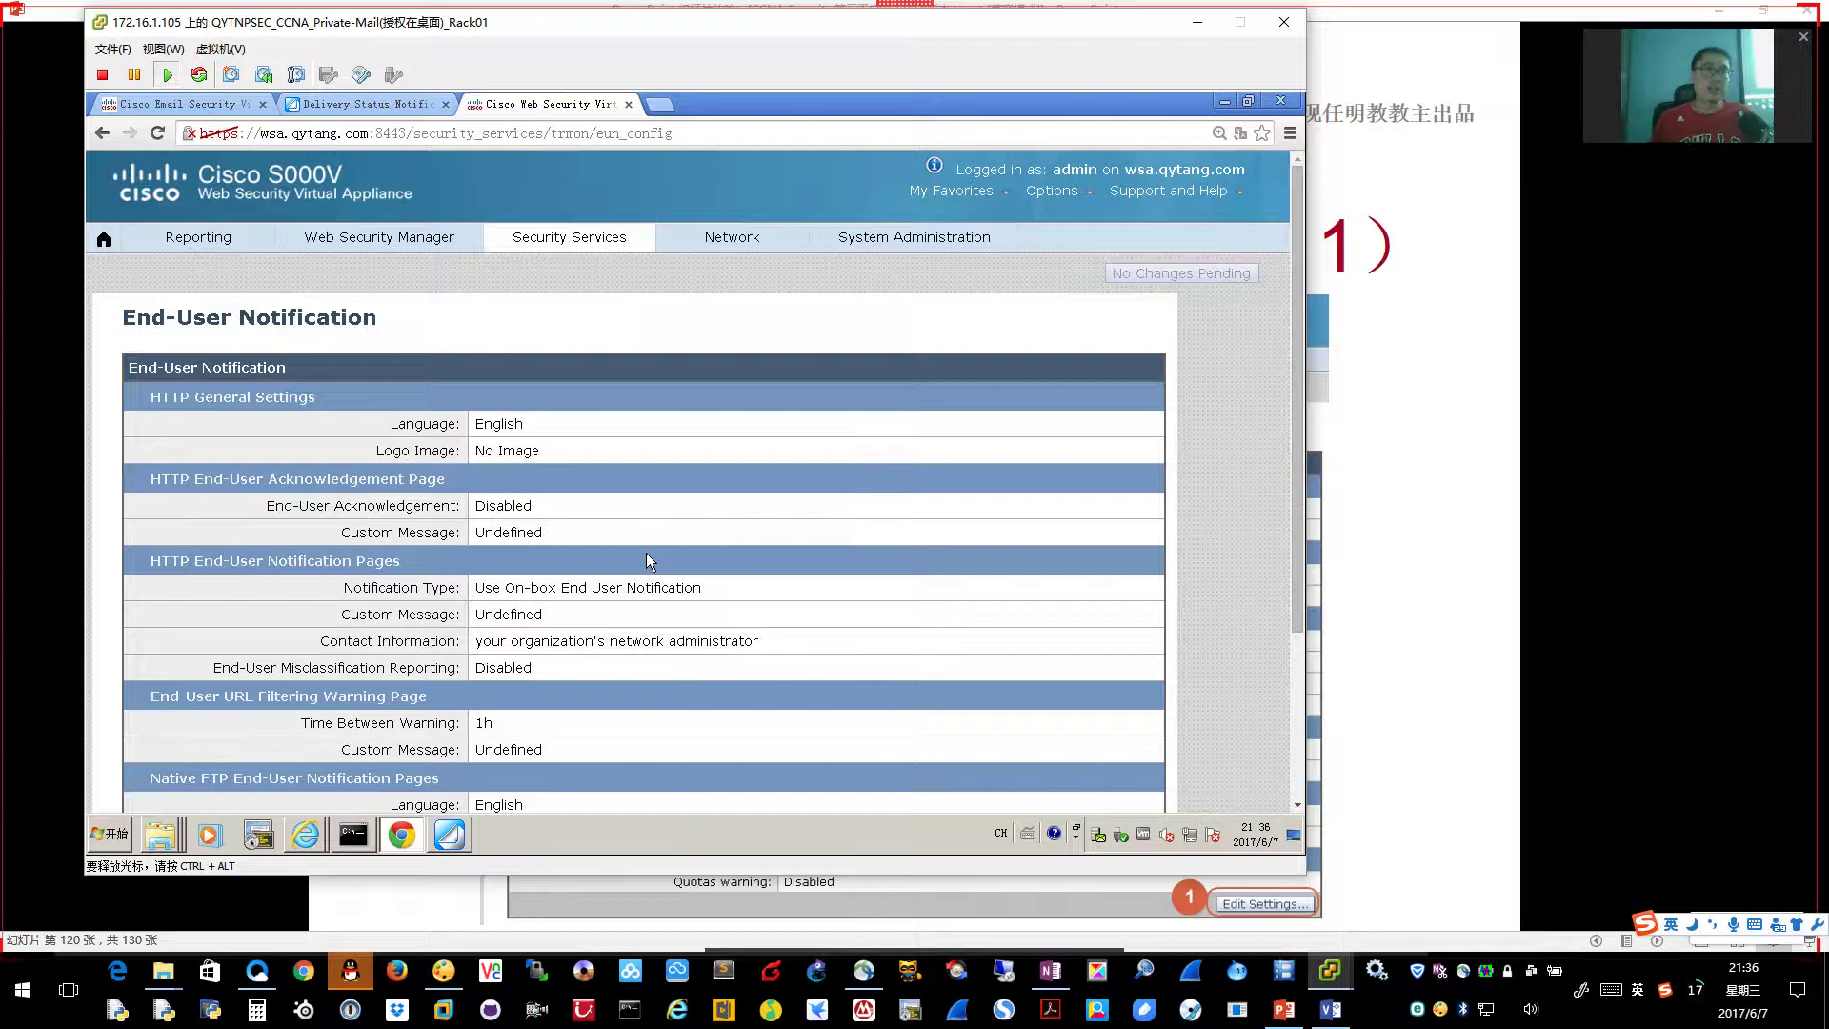
{"action": "scroll", "coordinate": [669, 575], "scroll_direction": "down", "scroll_amount": 5}
Change the end-user notification language to Simplified Chinese and confirm the change
{"action": "left_click", "coordinate": [1103, 683]}
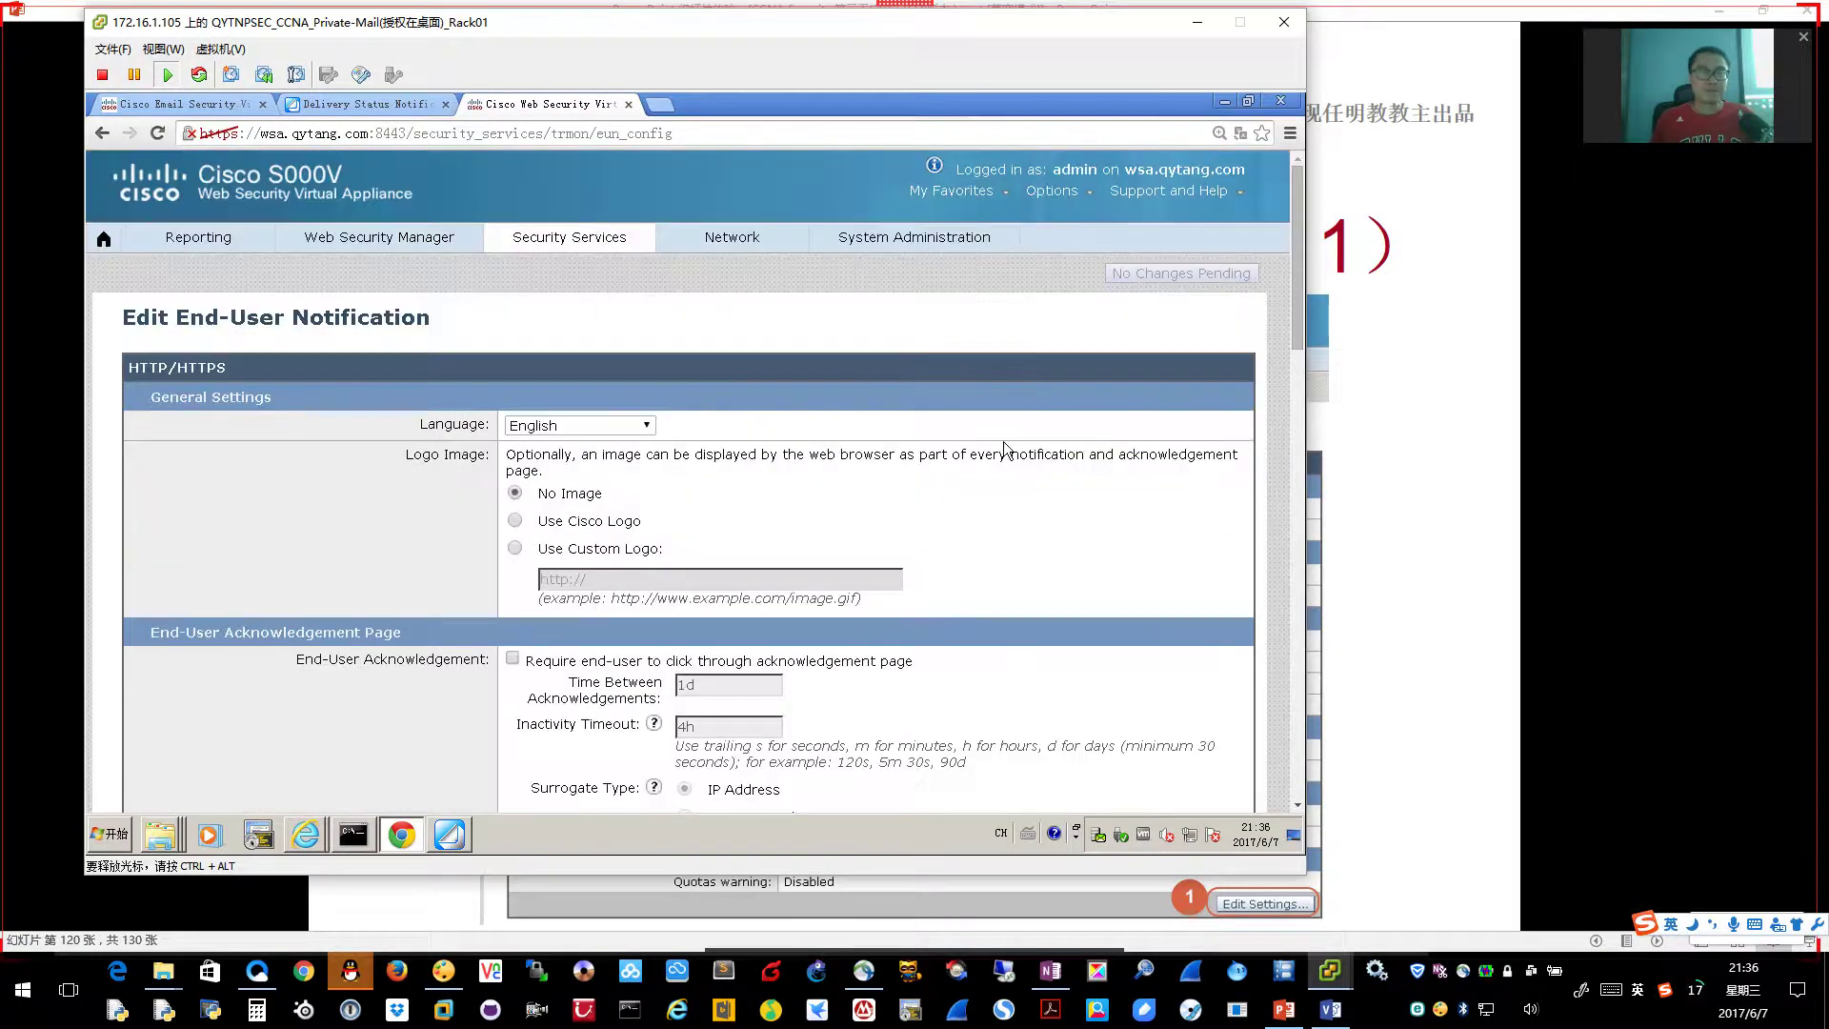
{"action": "left_click", "coordinate": [540, 243]}
{"action": "left_click", "coordinate": [648, 429]}
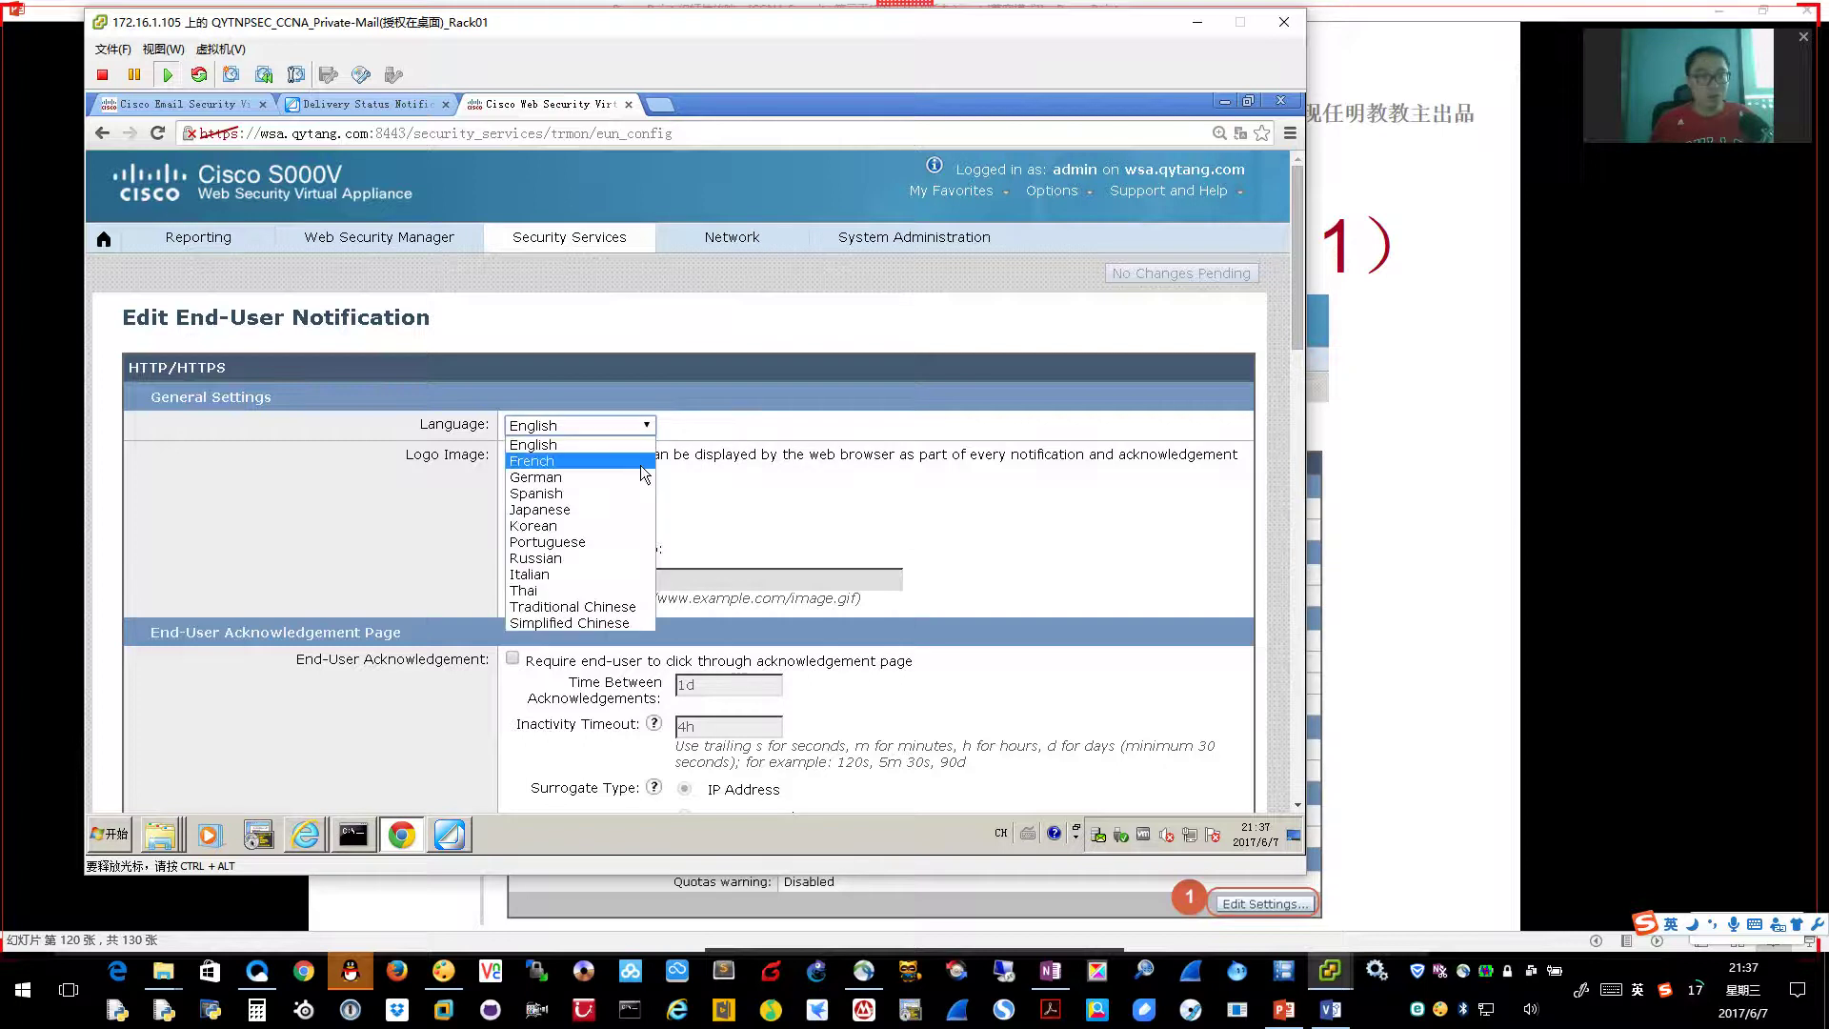
{"action": "left_click", "coordinate": [578, 620]}
{"action": "left_click", "coordinate": [864, 546]}
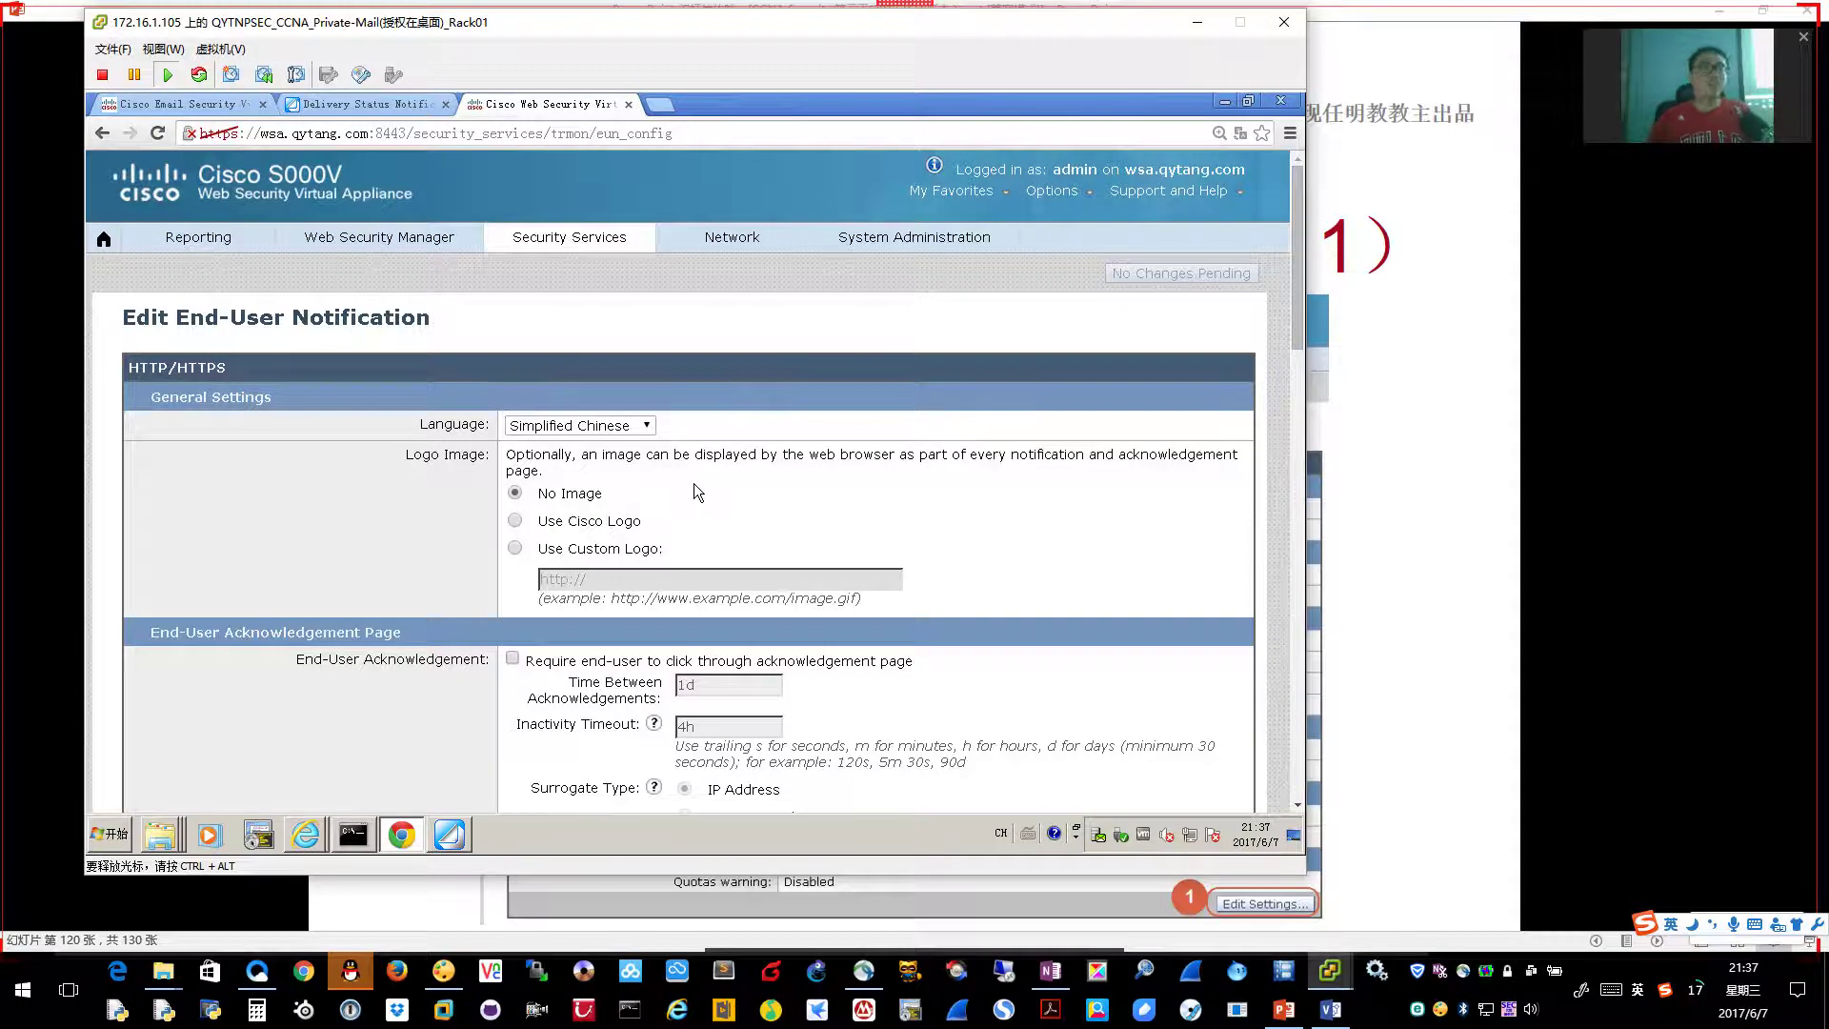
{"action": "left_click", "coordinate": [661, 96]}
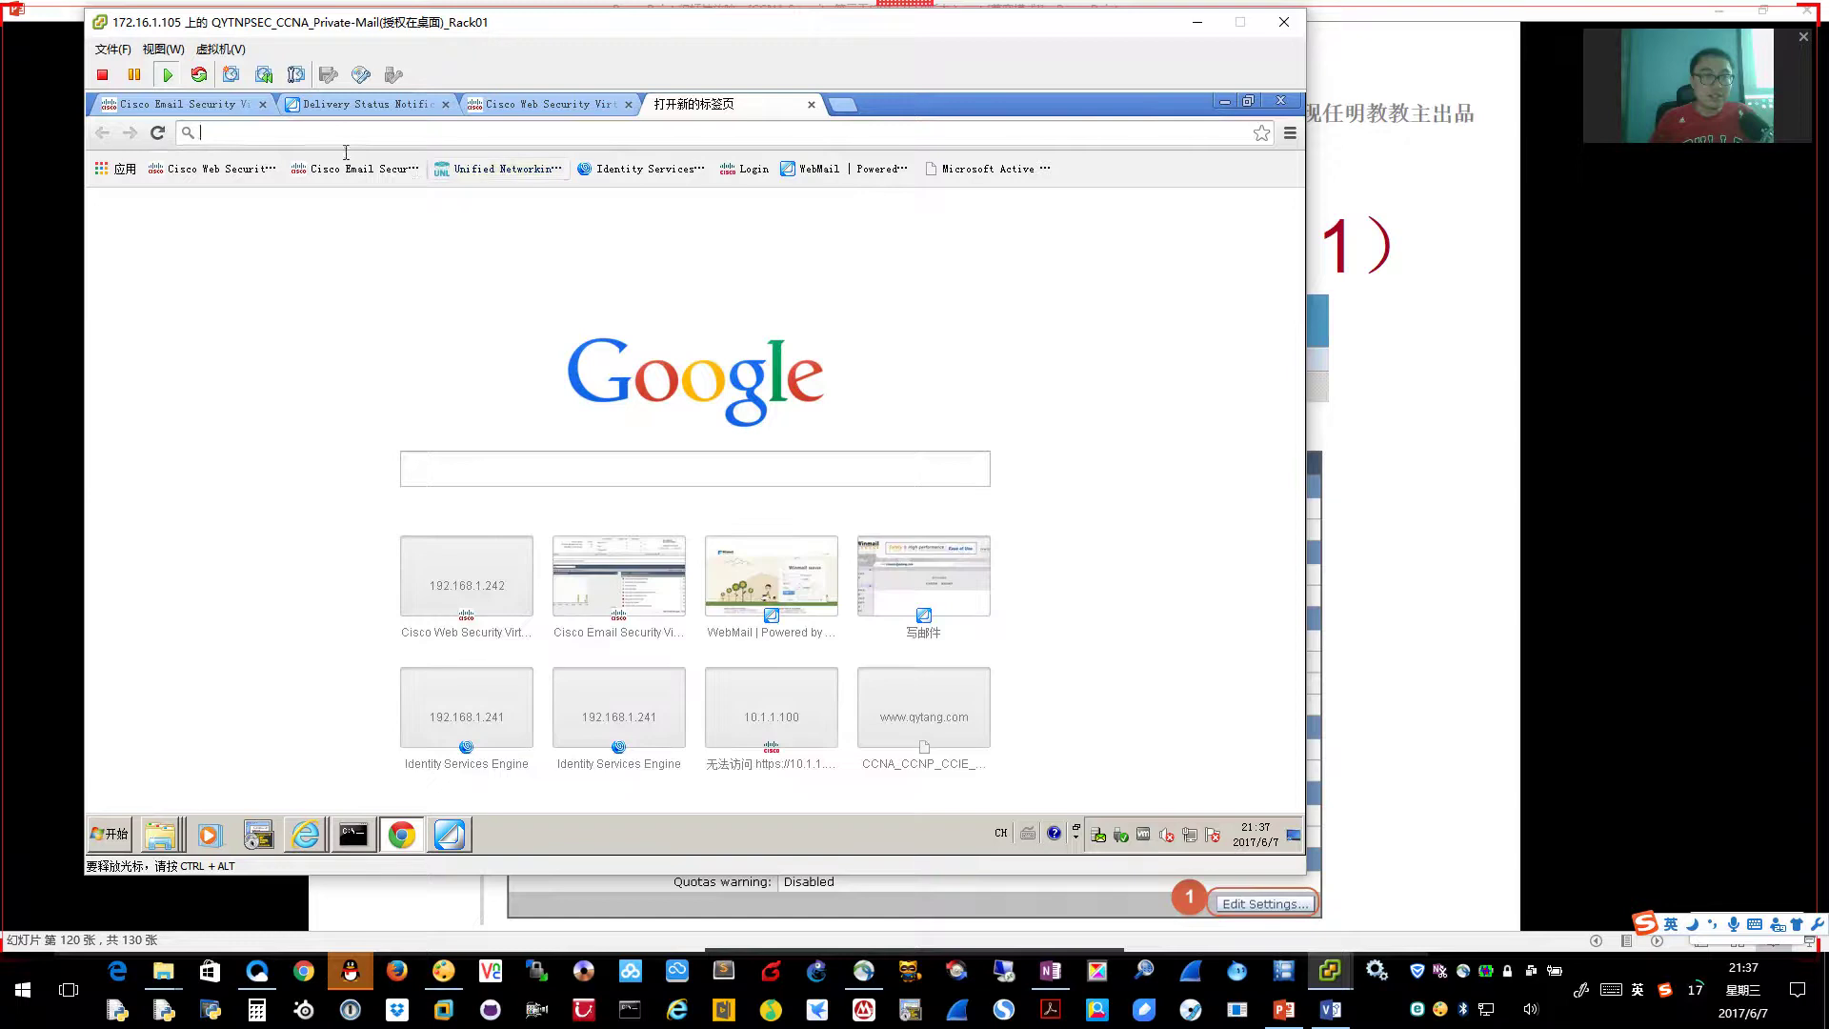
{"action": "type", "text": "www.qytang.com"}
{"action": "key", "text": "Return"}
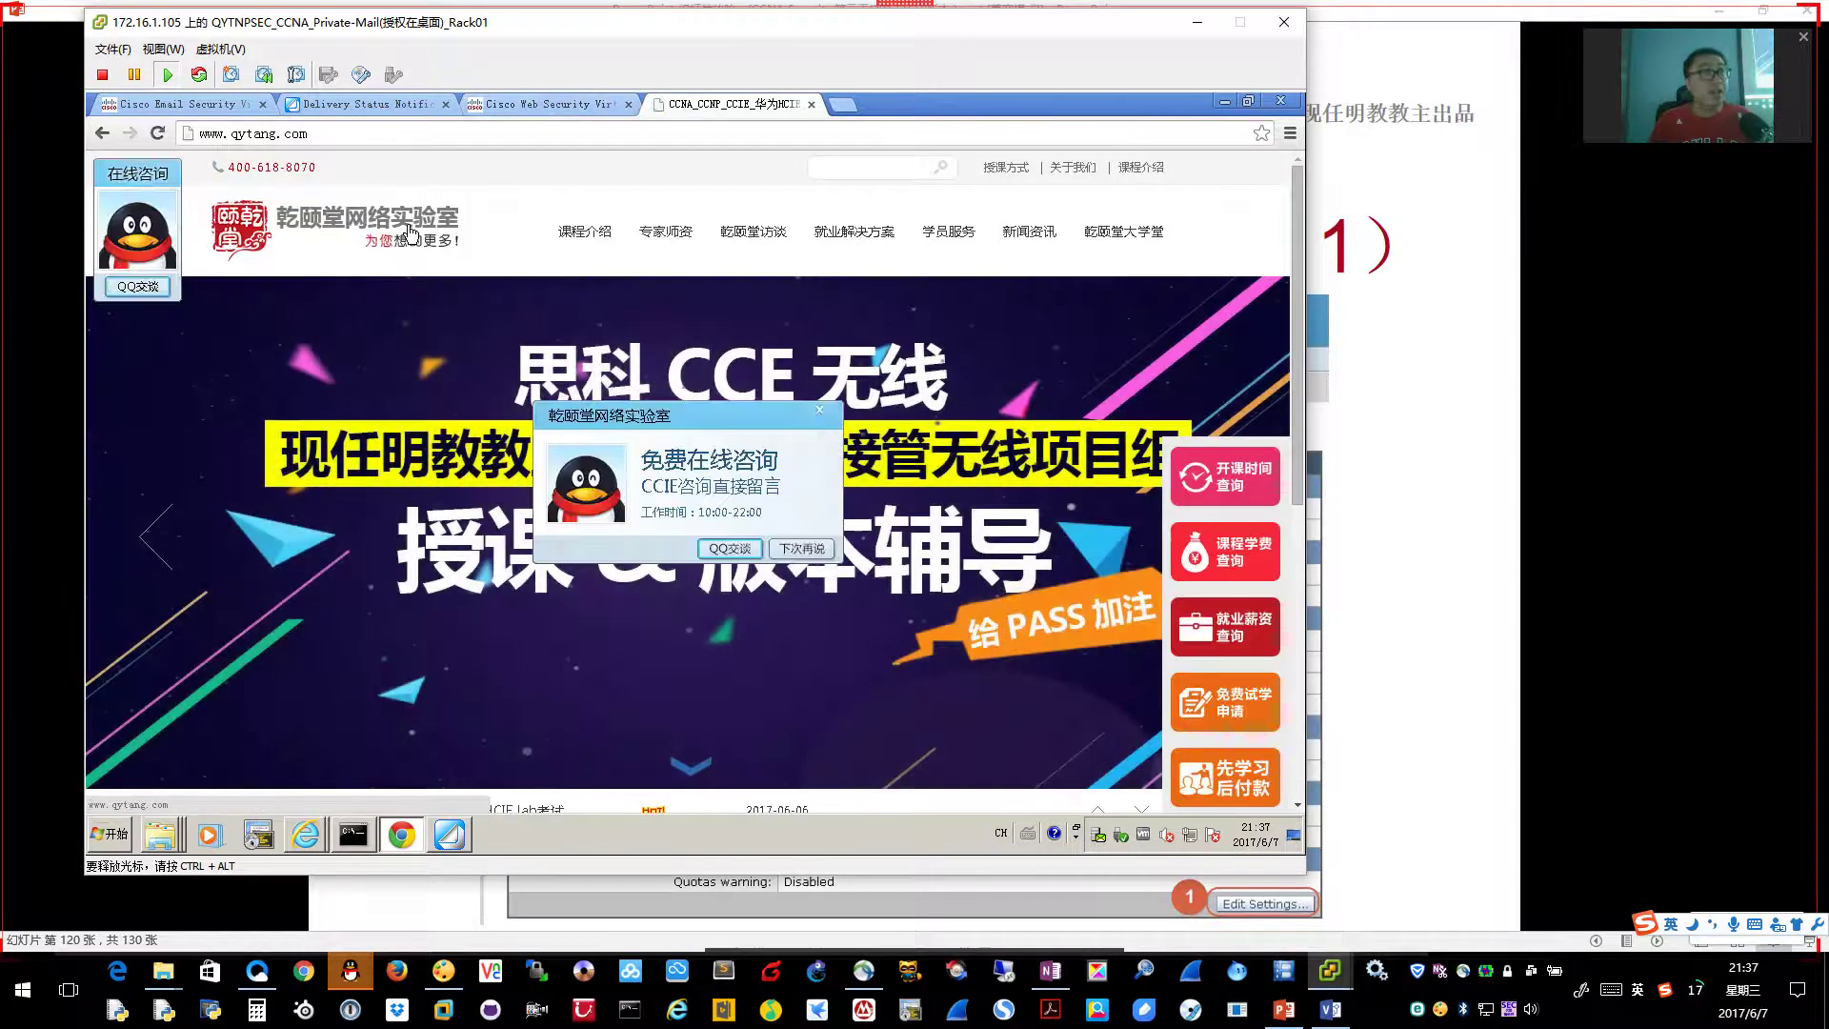
{"action": "right_click", "coordinate": [339, 220]}
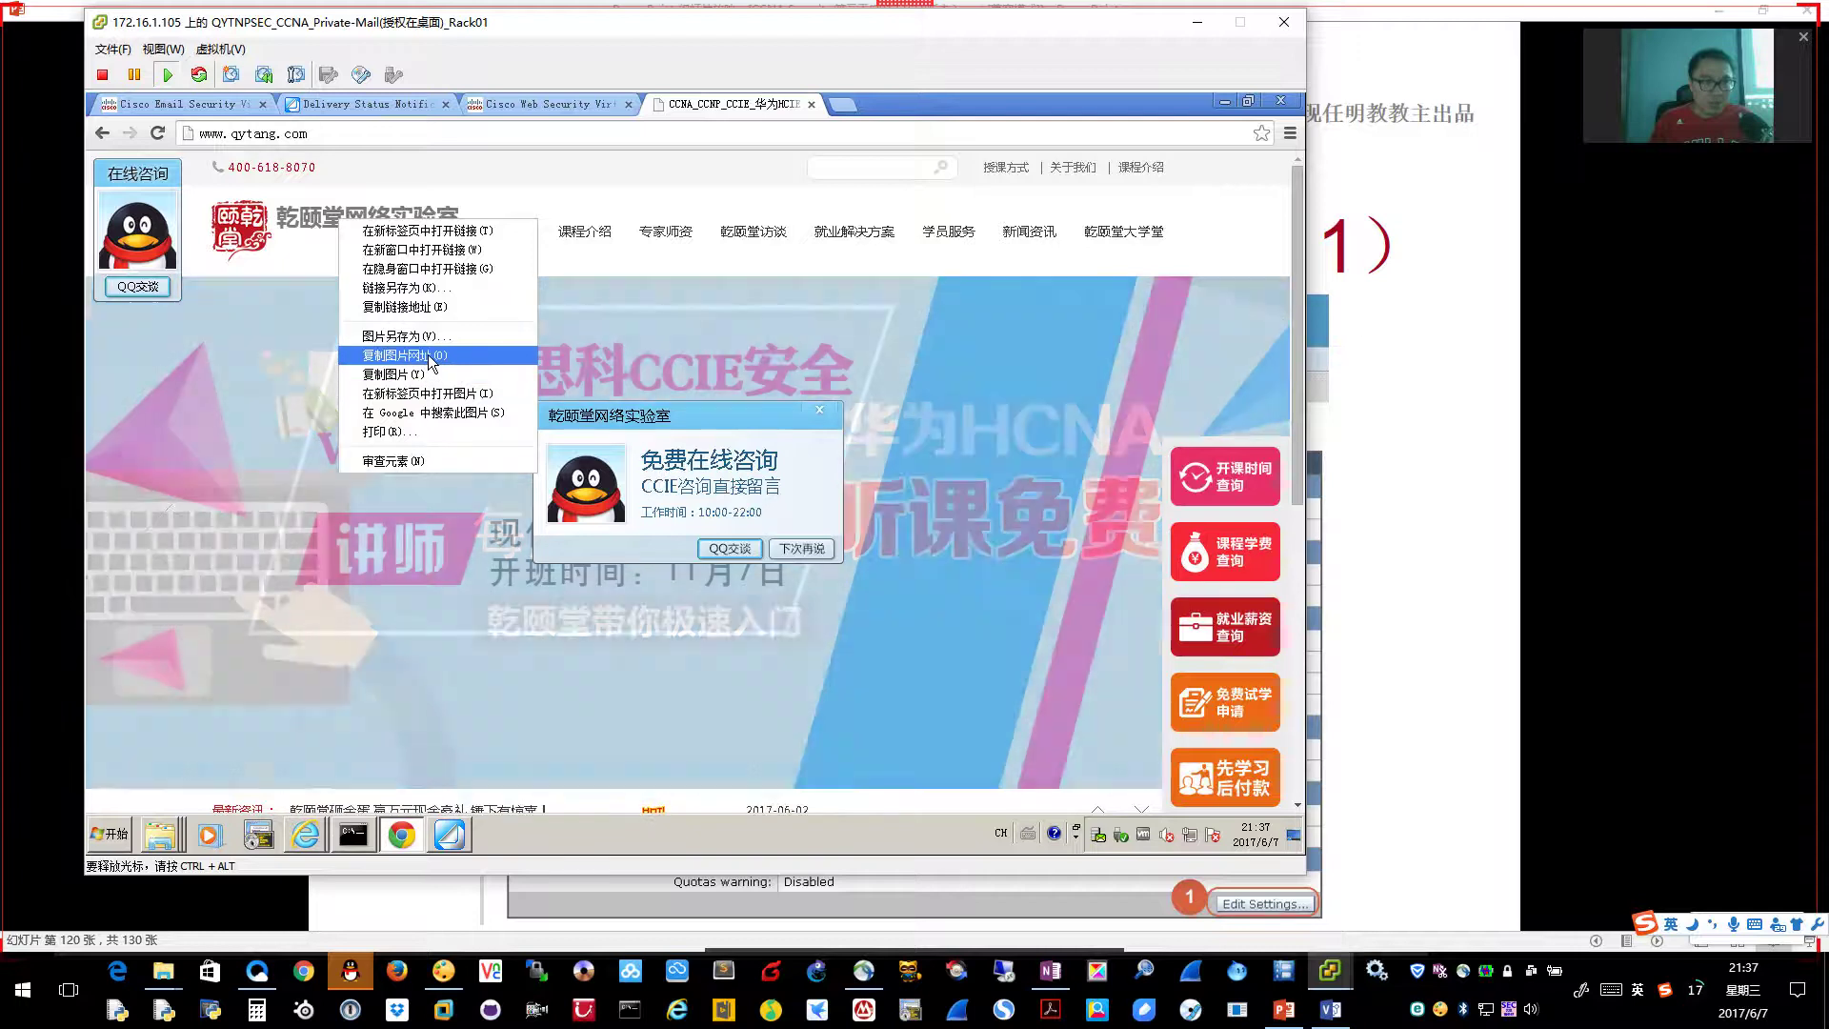
{"action": "left_click", "coordinate": [430, 356]}
{"action": "left_click", "coordinate": [524, 104]}
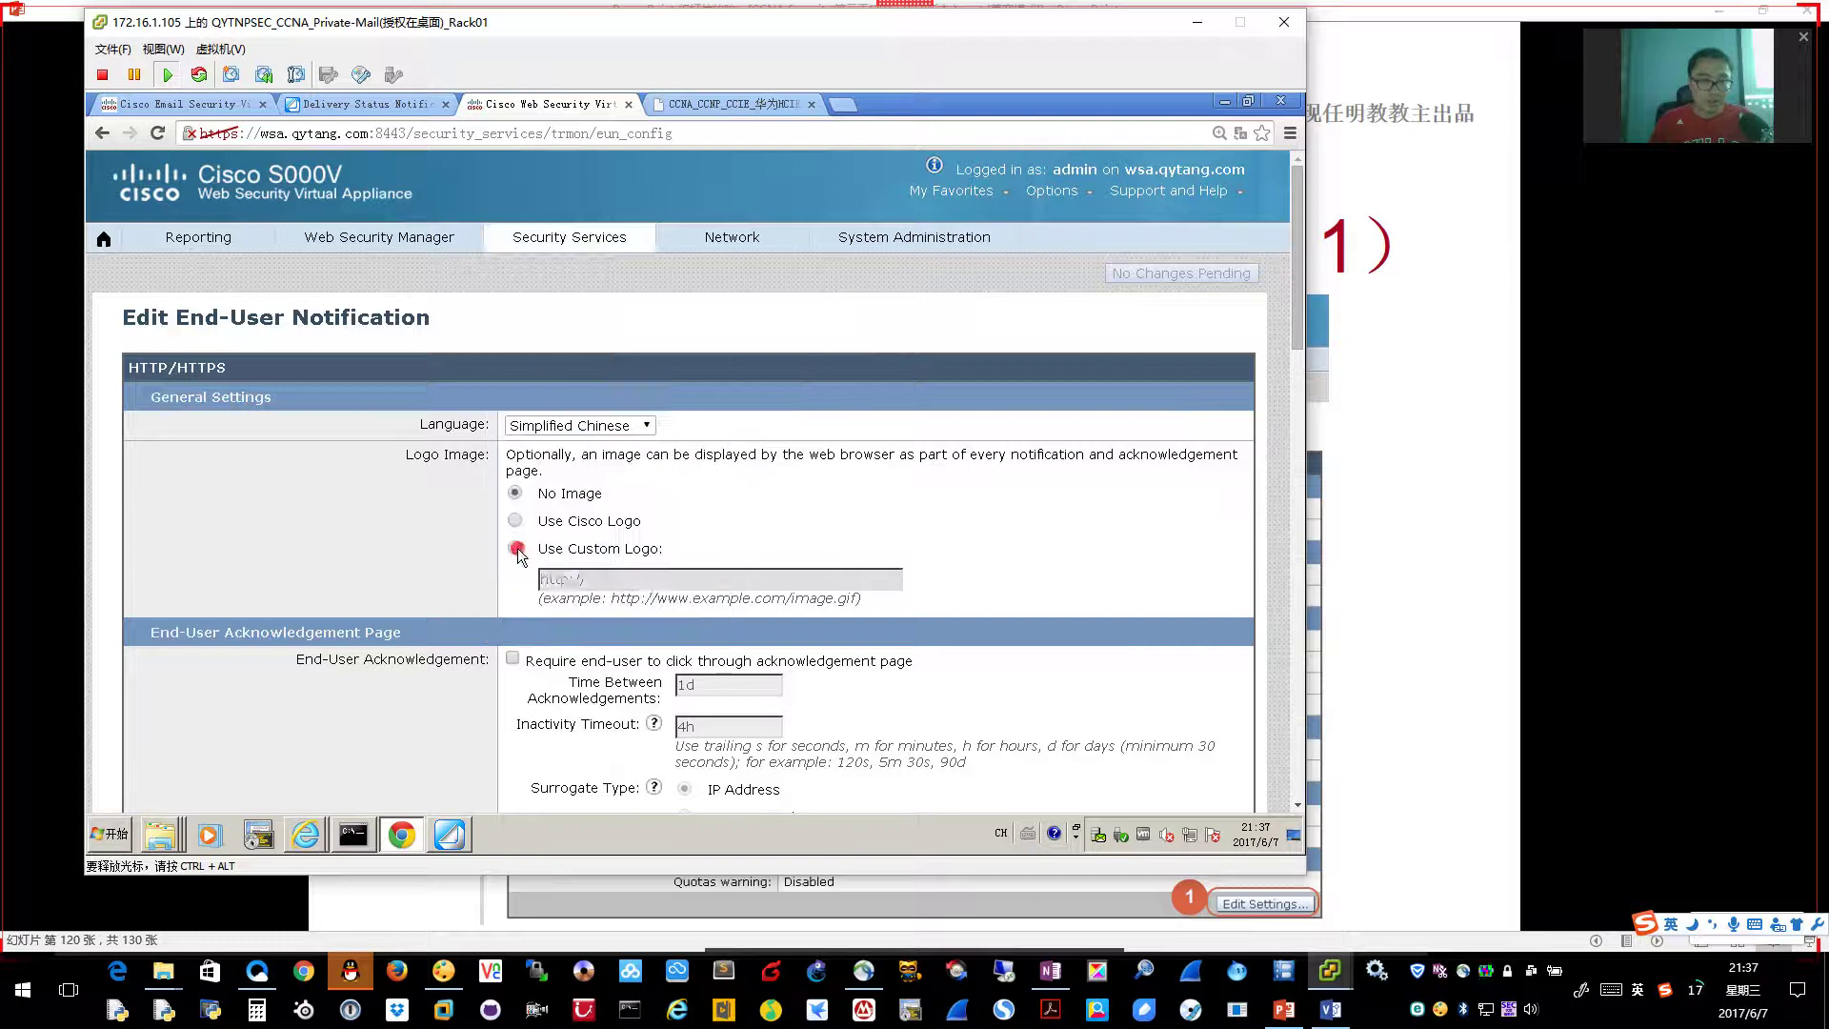
{"action": "left_click", "coordinate": [515, 548]}
{"action": "left_click", "coordinate": [666, 578]}
{"action": "key", "text": "ctrl+a"}
{"action": "type", "text": "http://www.qytang.com/templates/cn/images/logo.png"}
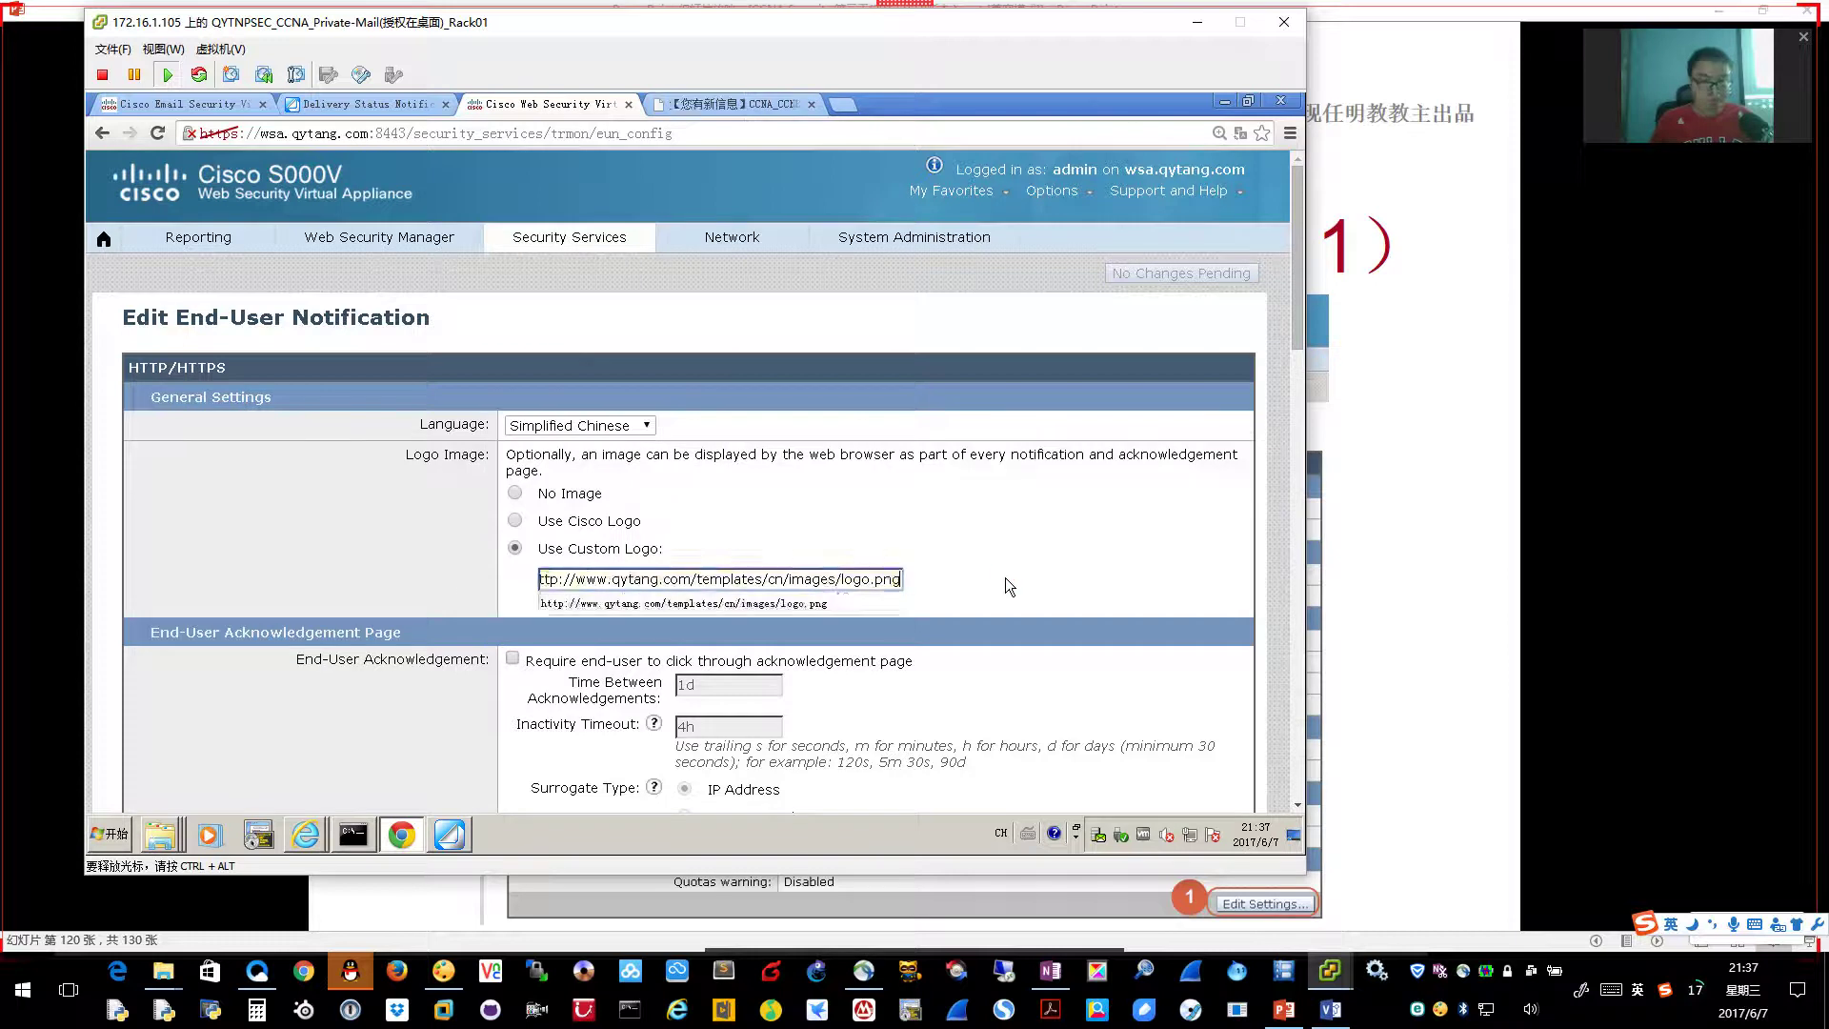
{"action": "left_click", "coordinate": [1008, 574]}
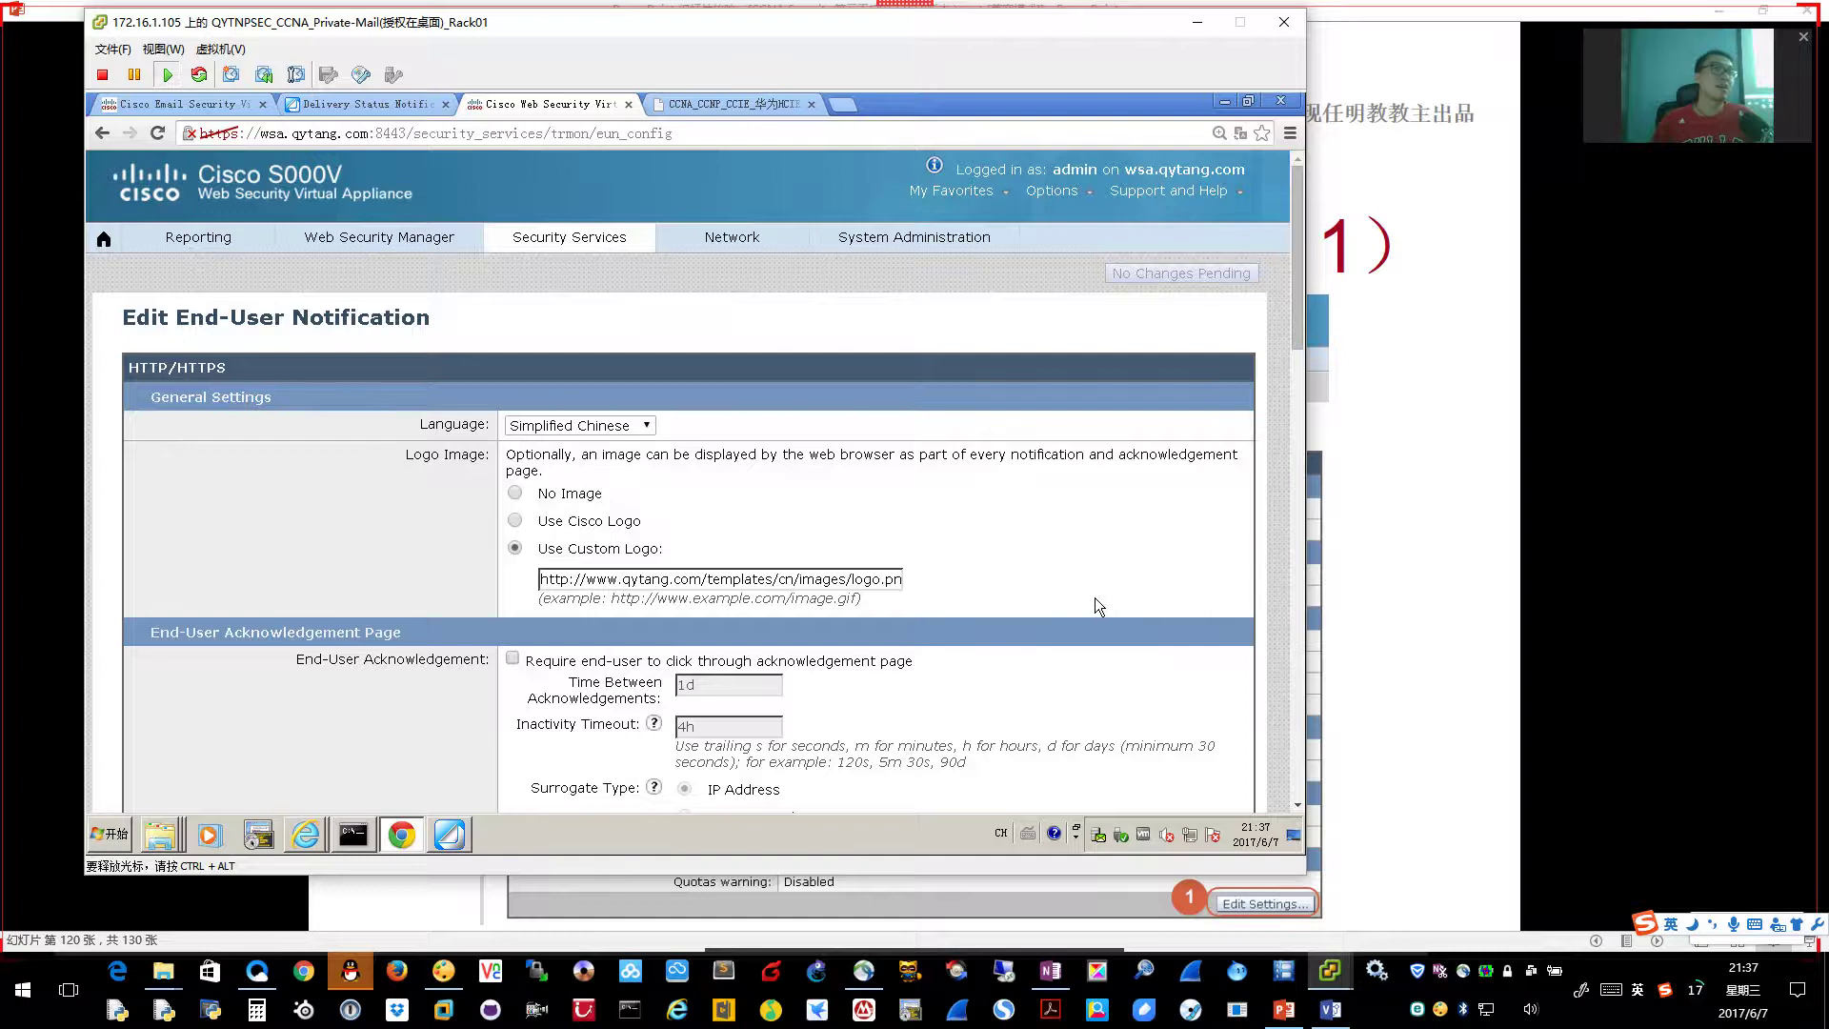
{"action": "scroll", "coordinate": [1094, 598], "scroll_direction": "down", "scroll_amount": 5}
{"action": "scroll", "coordinate": [1116, 621], "scroll_direction": "down", "scroll_amount": 15}
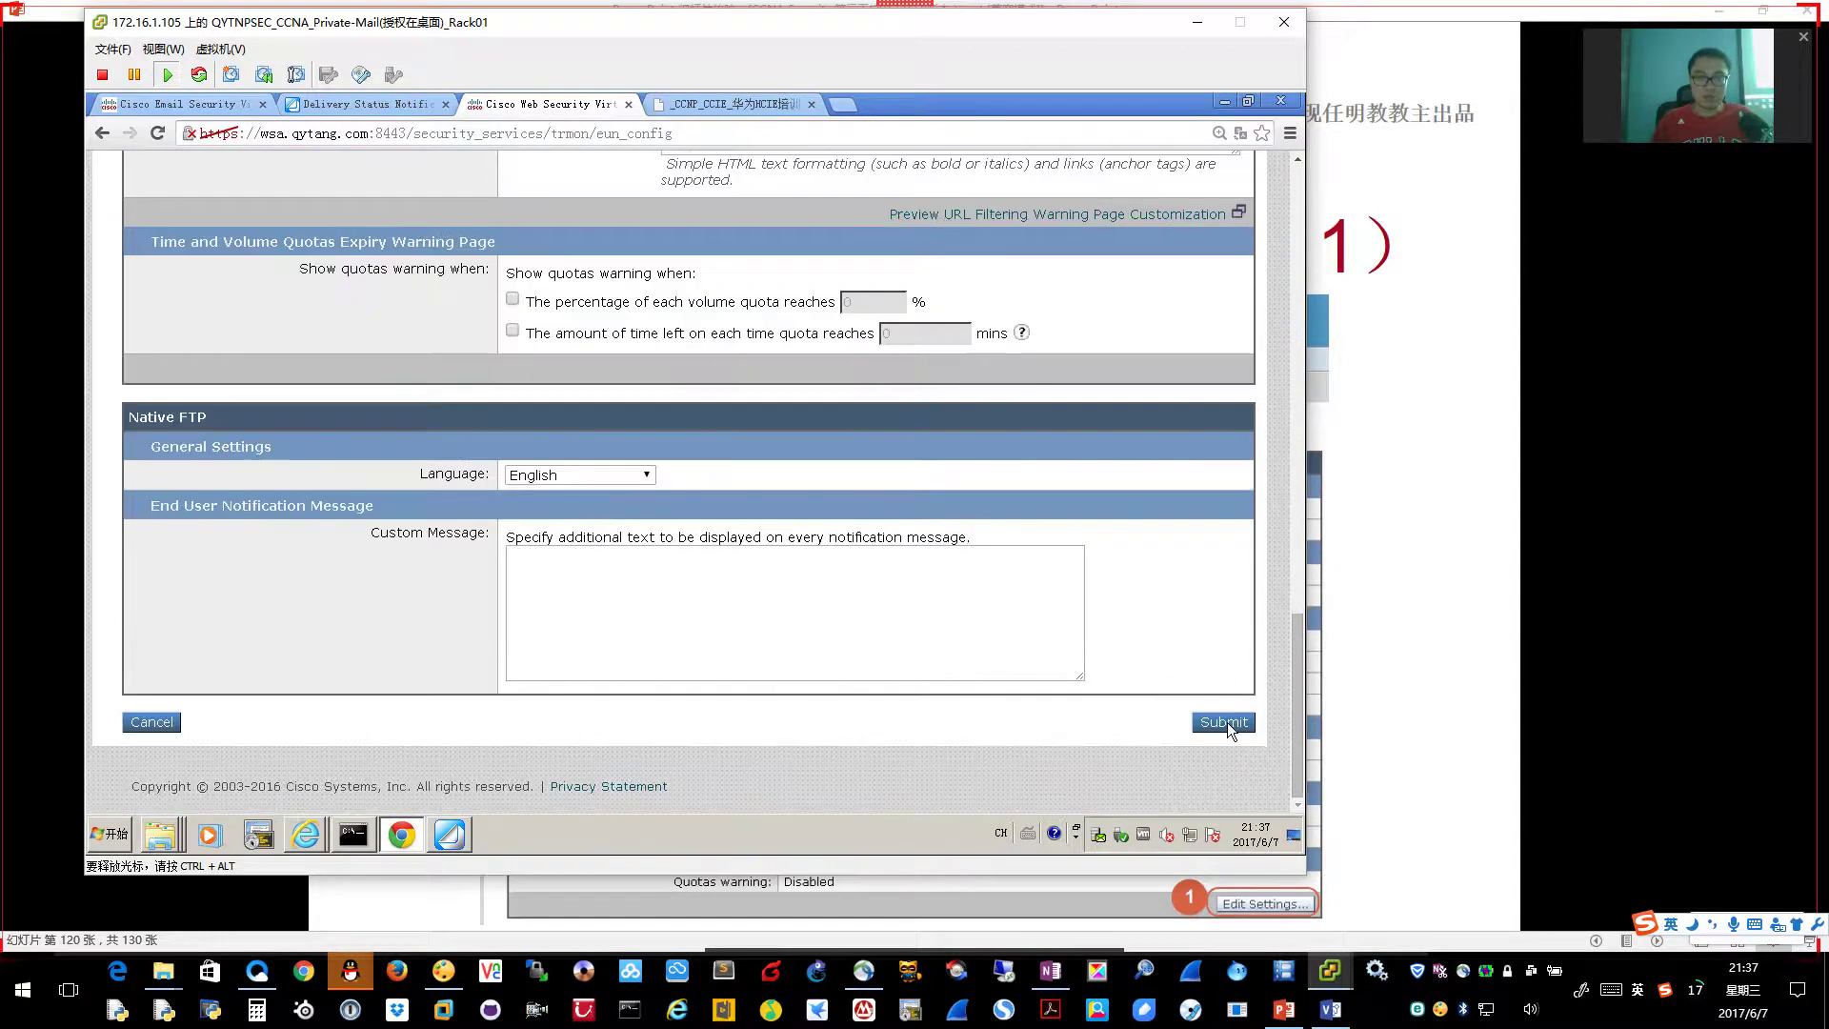
{"action": "left_click", "coordinate": [1226, 722]}
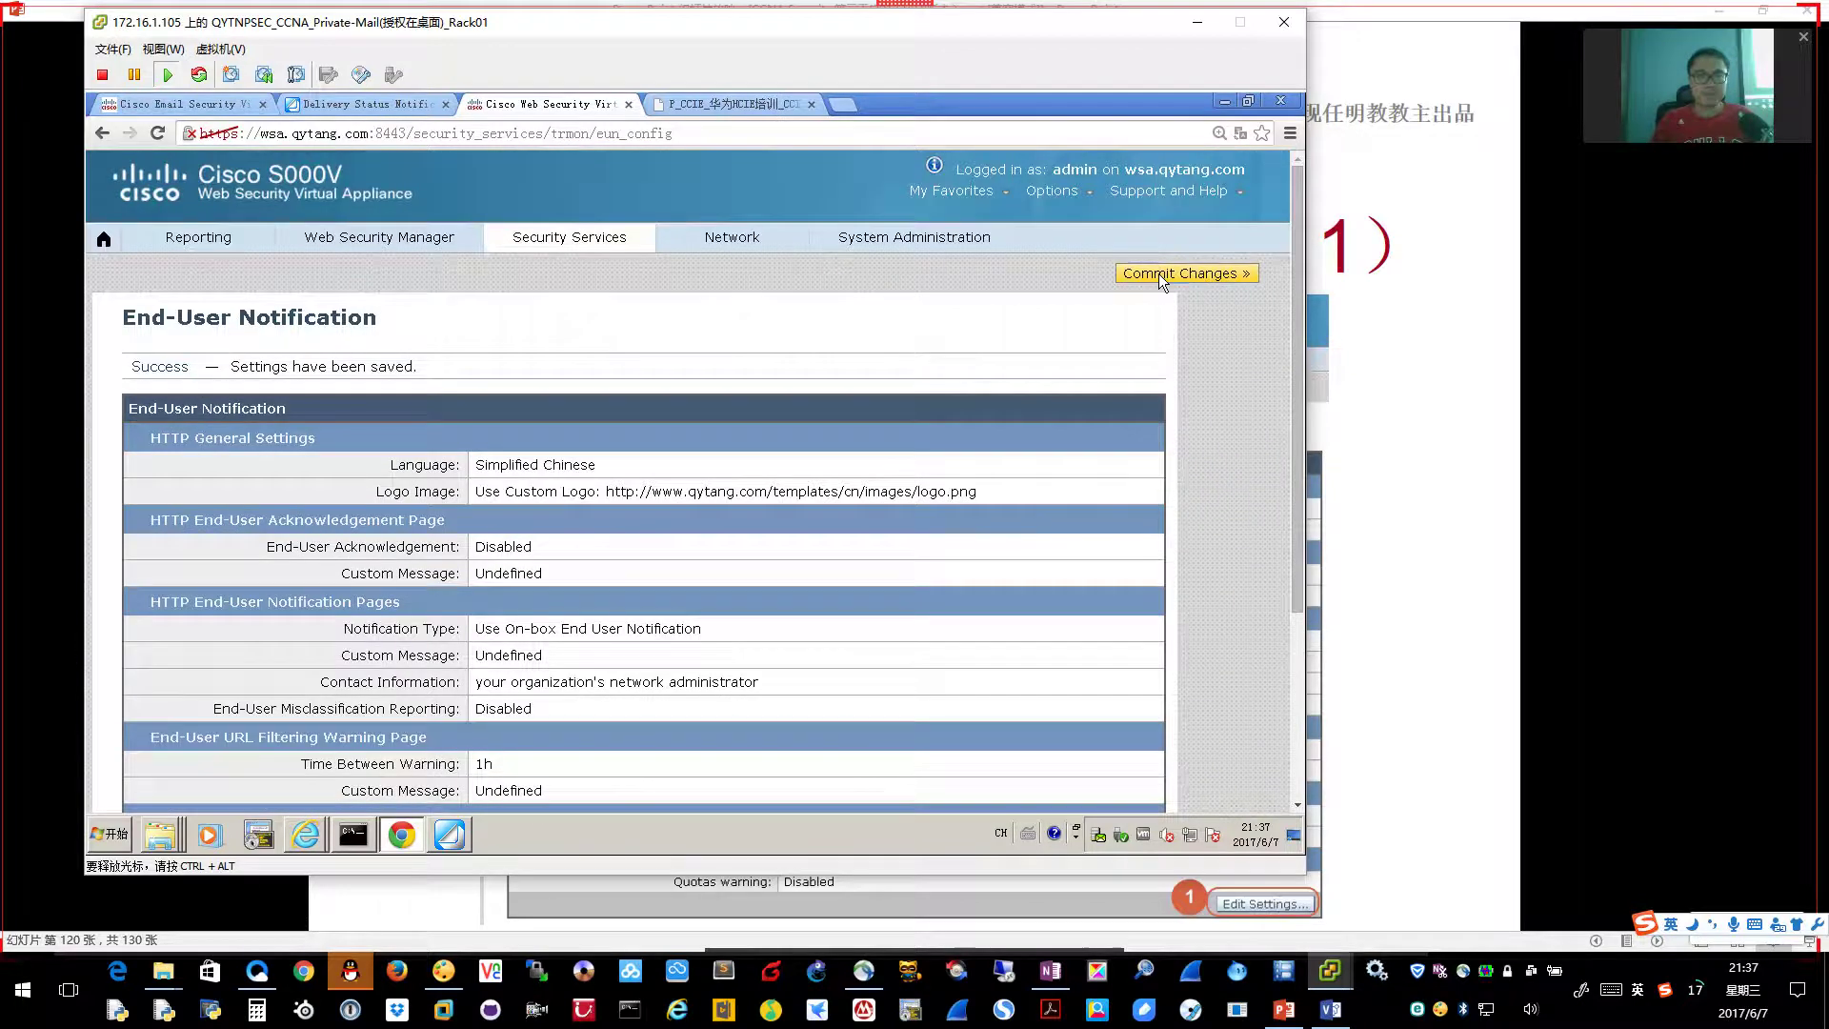
Commit the saved end-user notification settings to the appliance
{"action": "left_click", "coordinate": [1160, 274]}
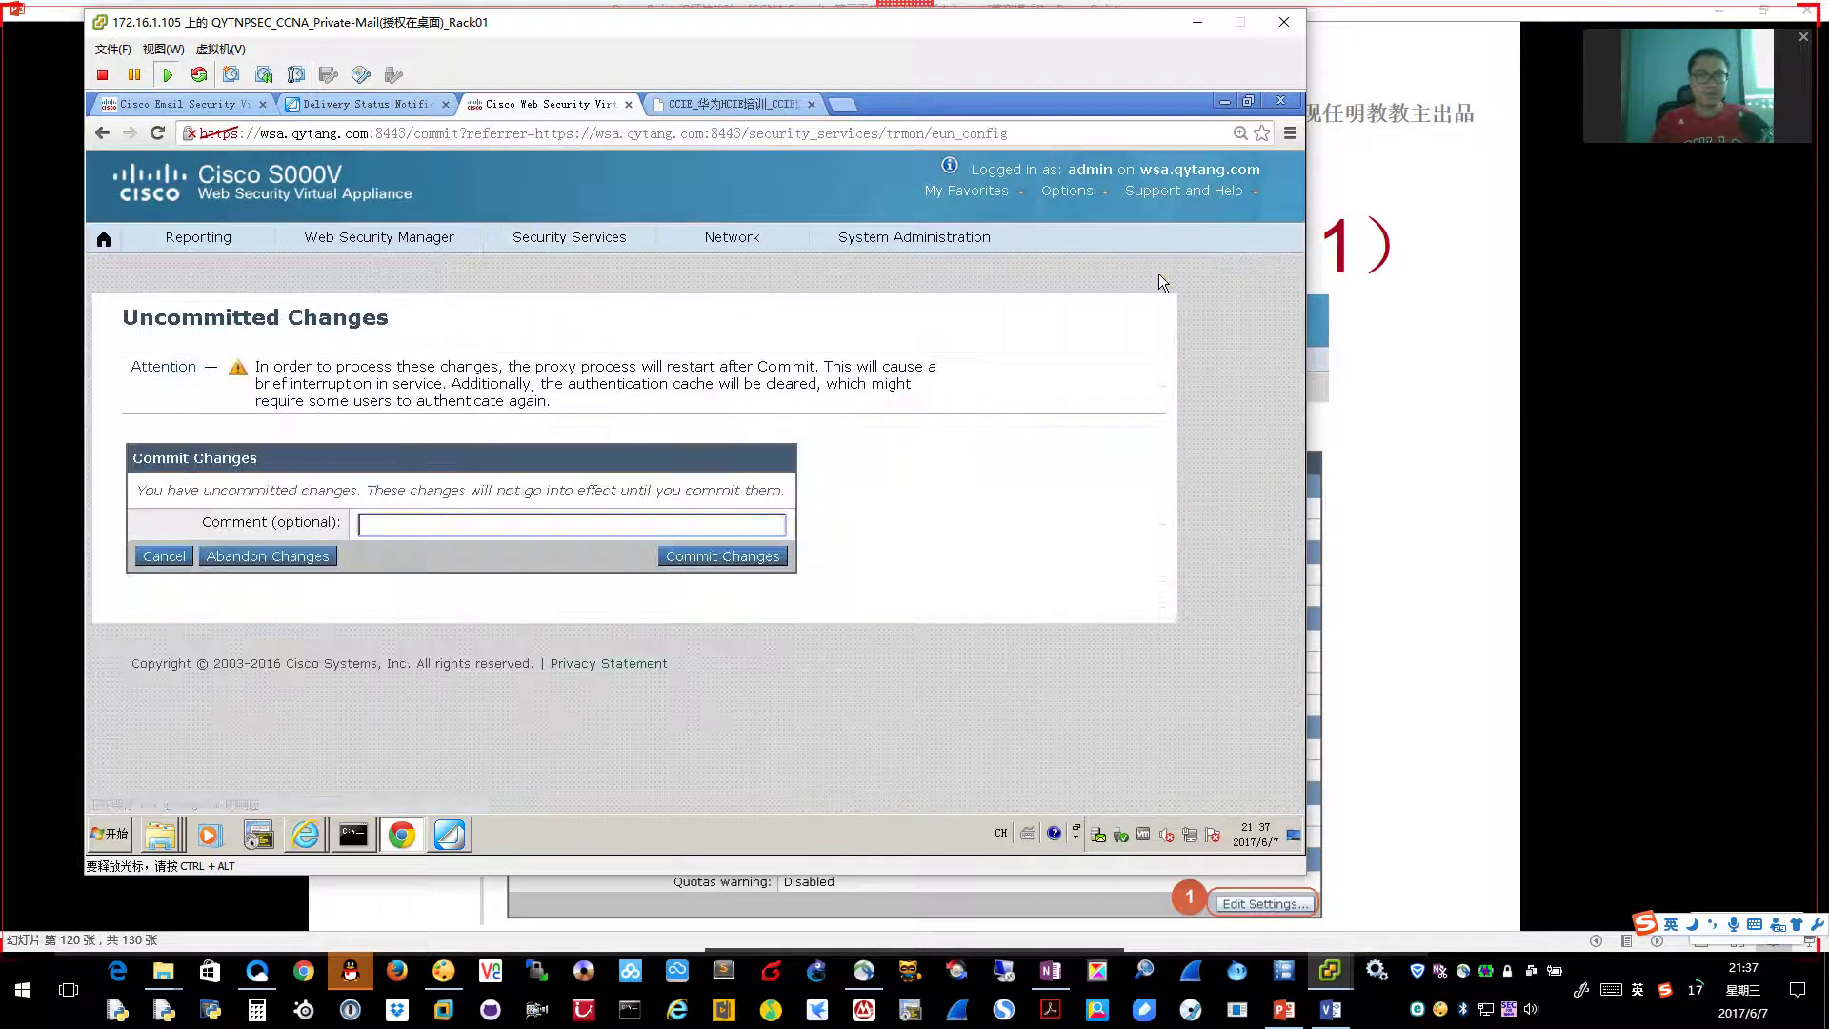
{"action": "left_click", "coordinate": [724, 556]}
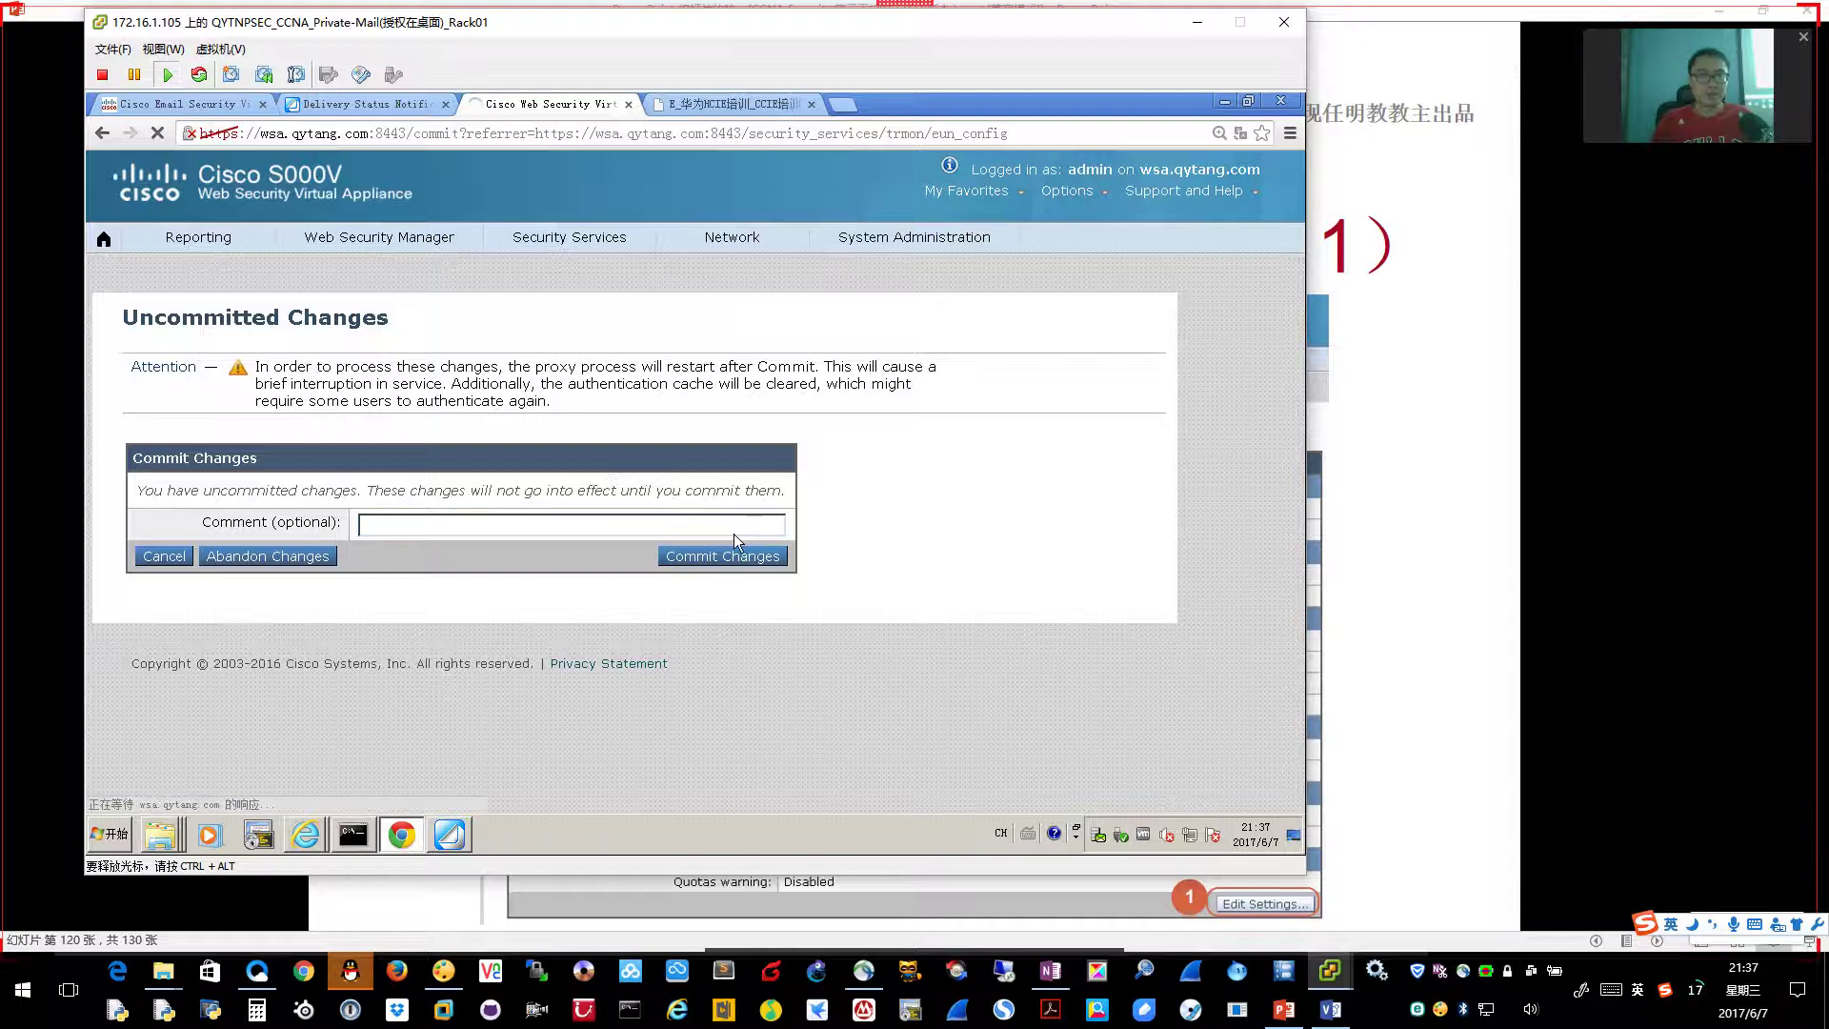
{"action": "mouse_move", "coordinate": [586, 245]}
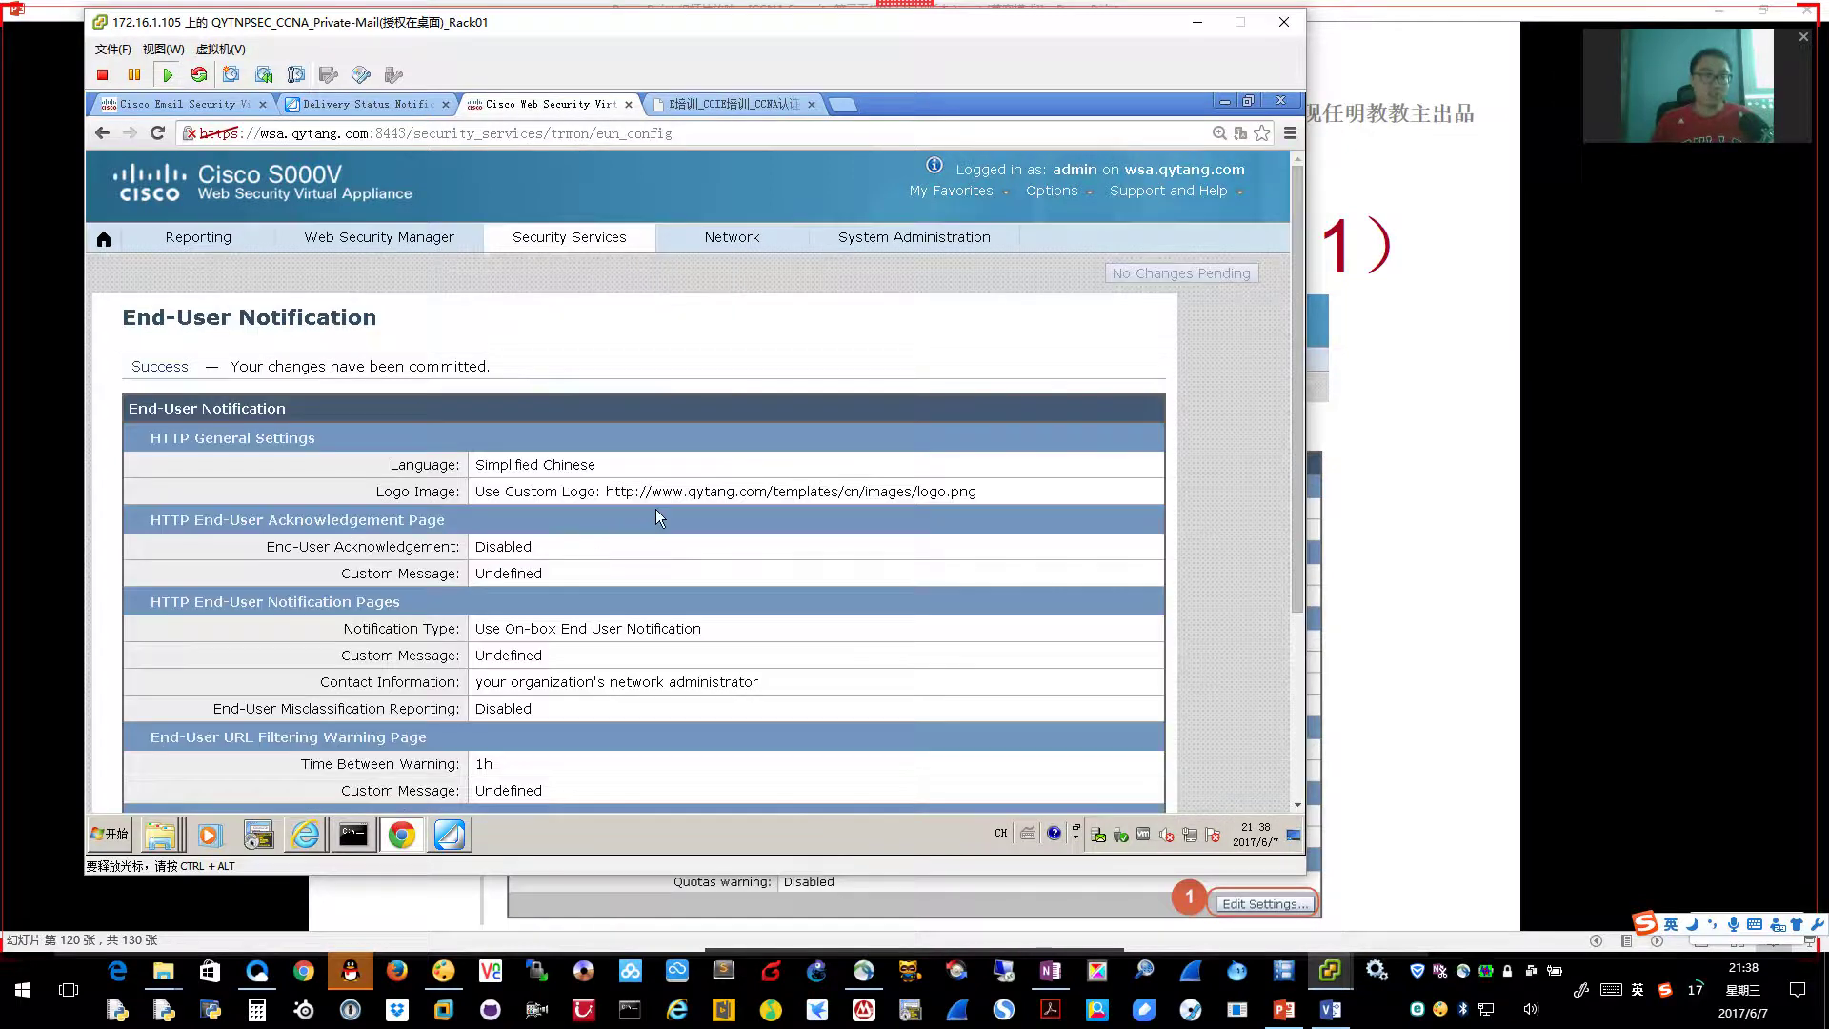
Advance the slides, then open Web Security Manager > Access Policies in the VM browser
{"action": "left_click", "coordinate": [1359, 590]}
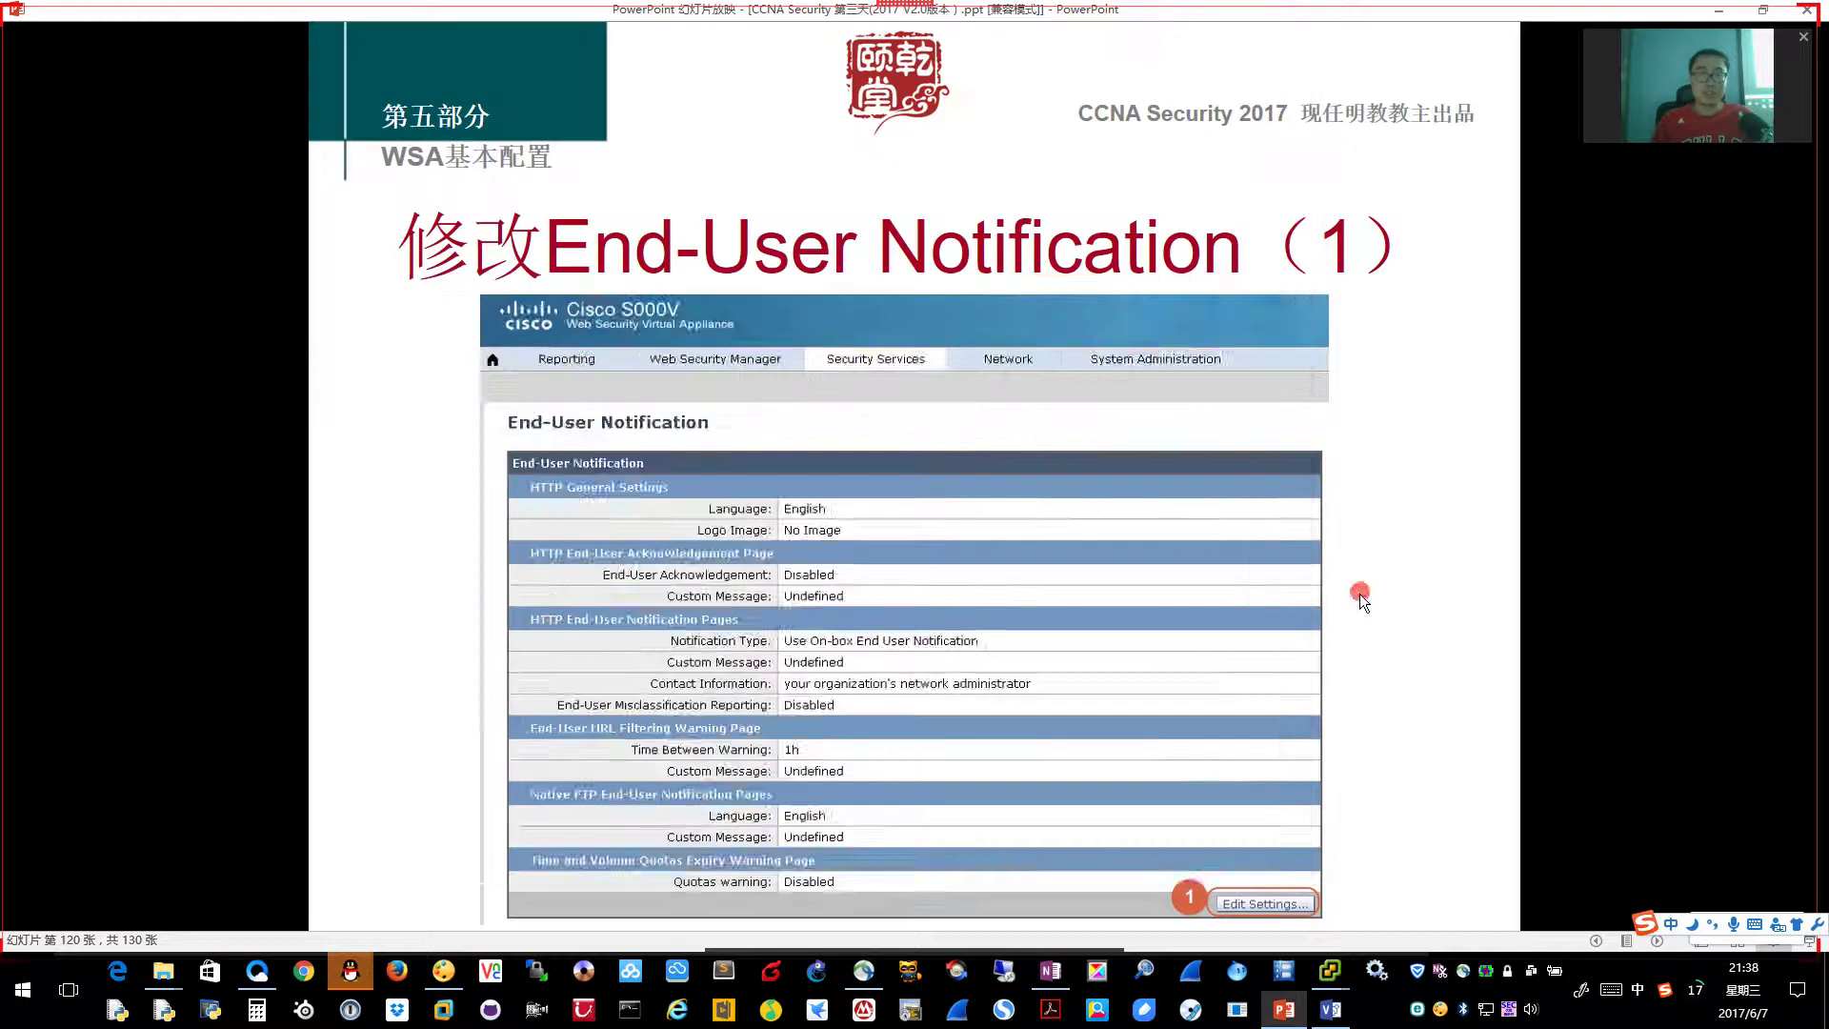
{"action": "left_click", "coordinate": [1361, 598]}
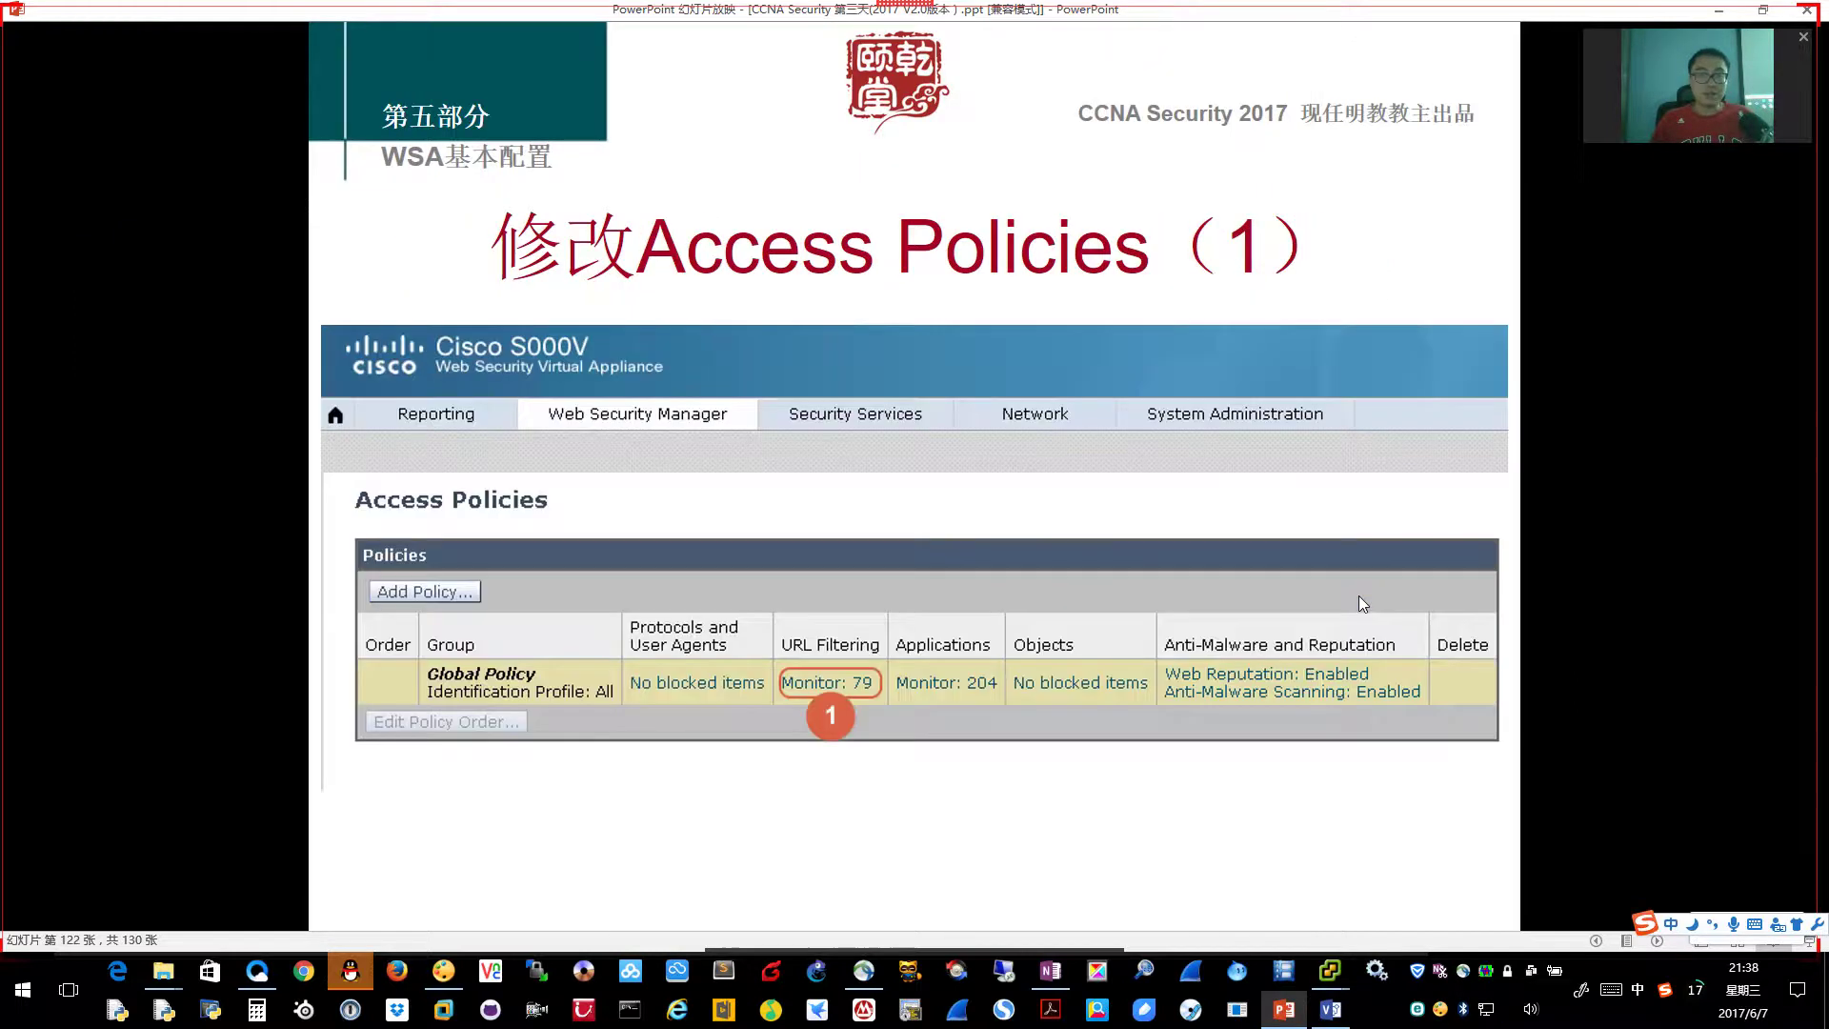
{"action": "key", "text": "alt+Tab"}
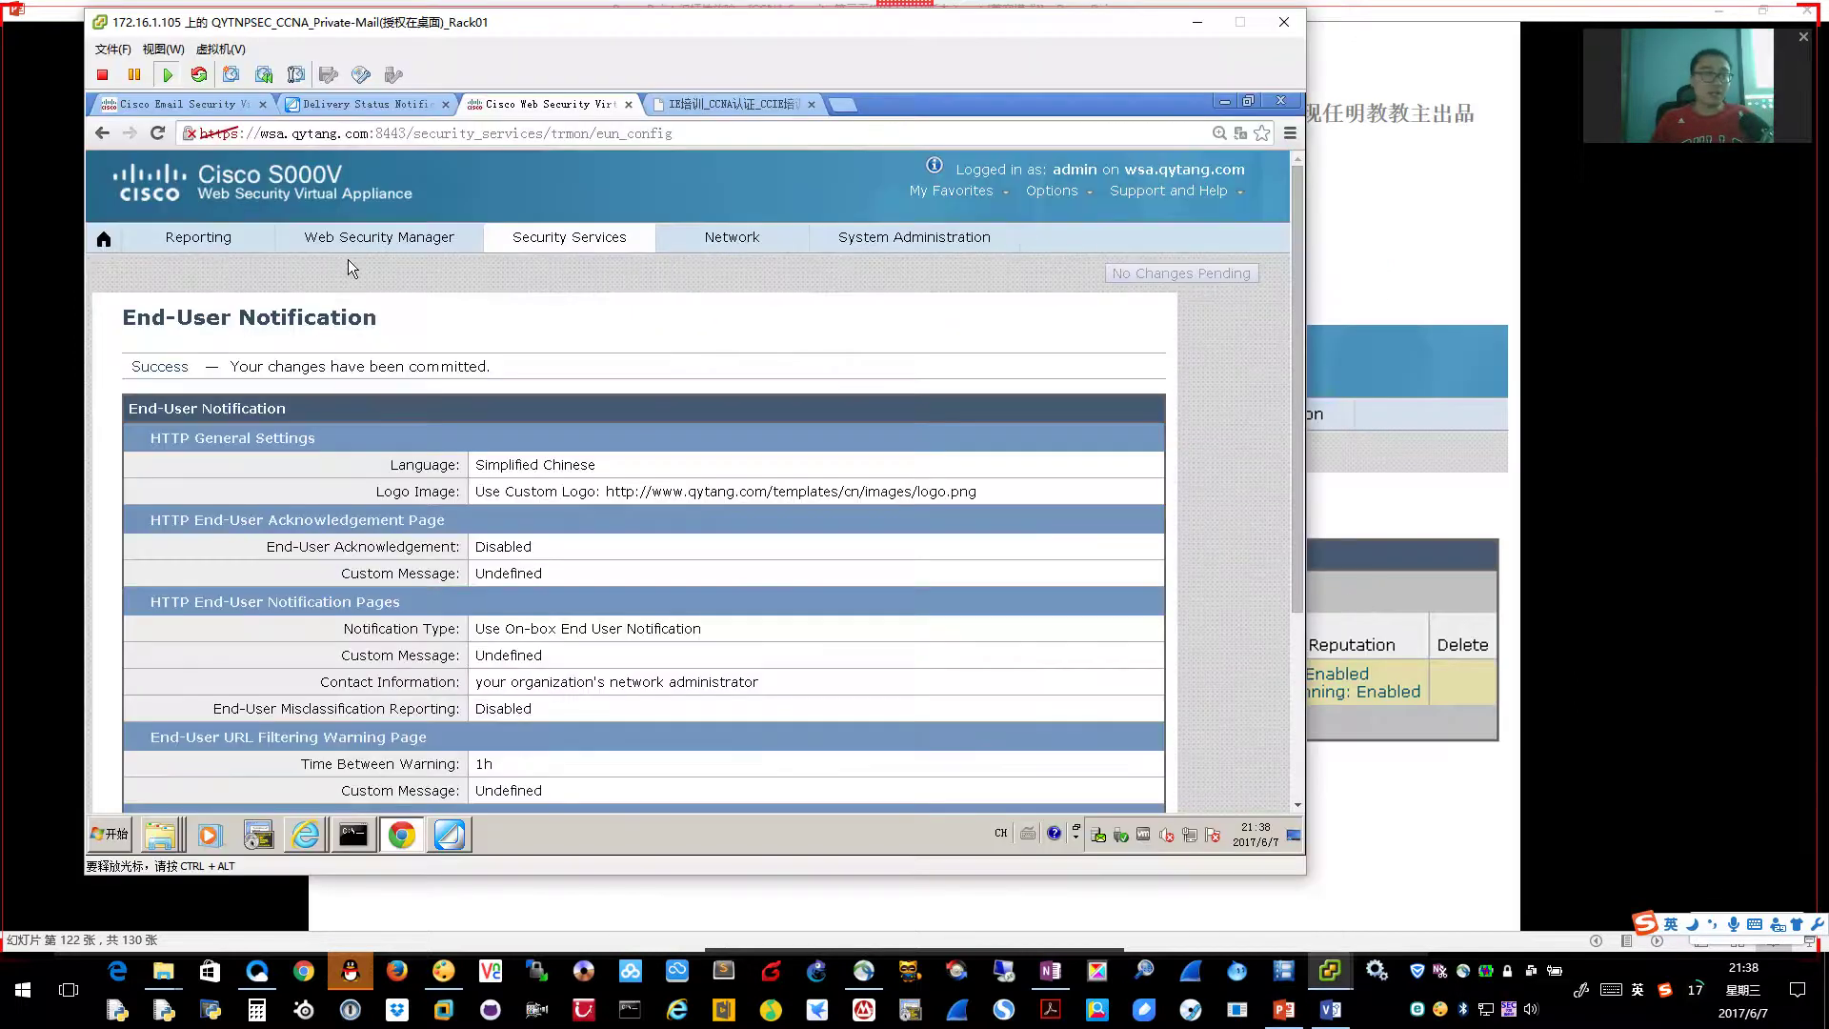
{"action": "mouse_move", "coordinate": [349, 245]}
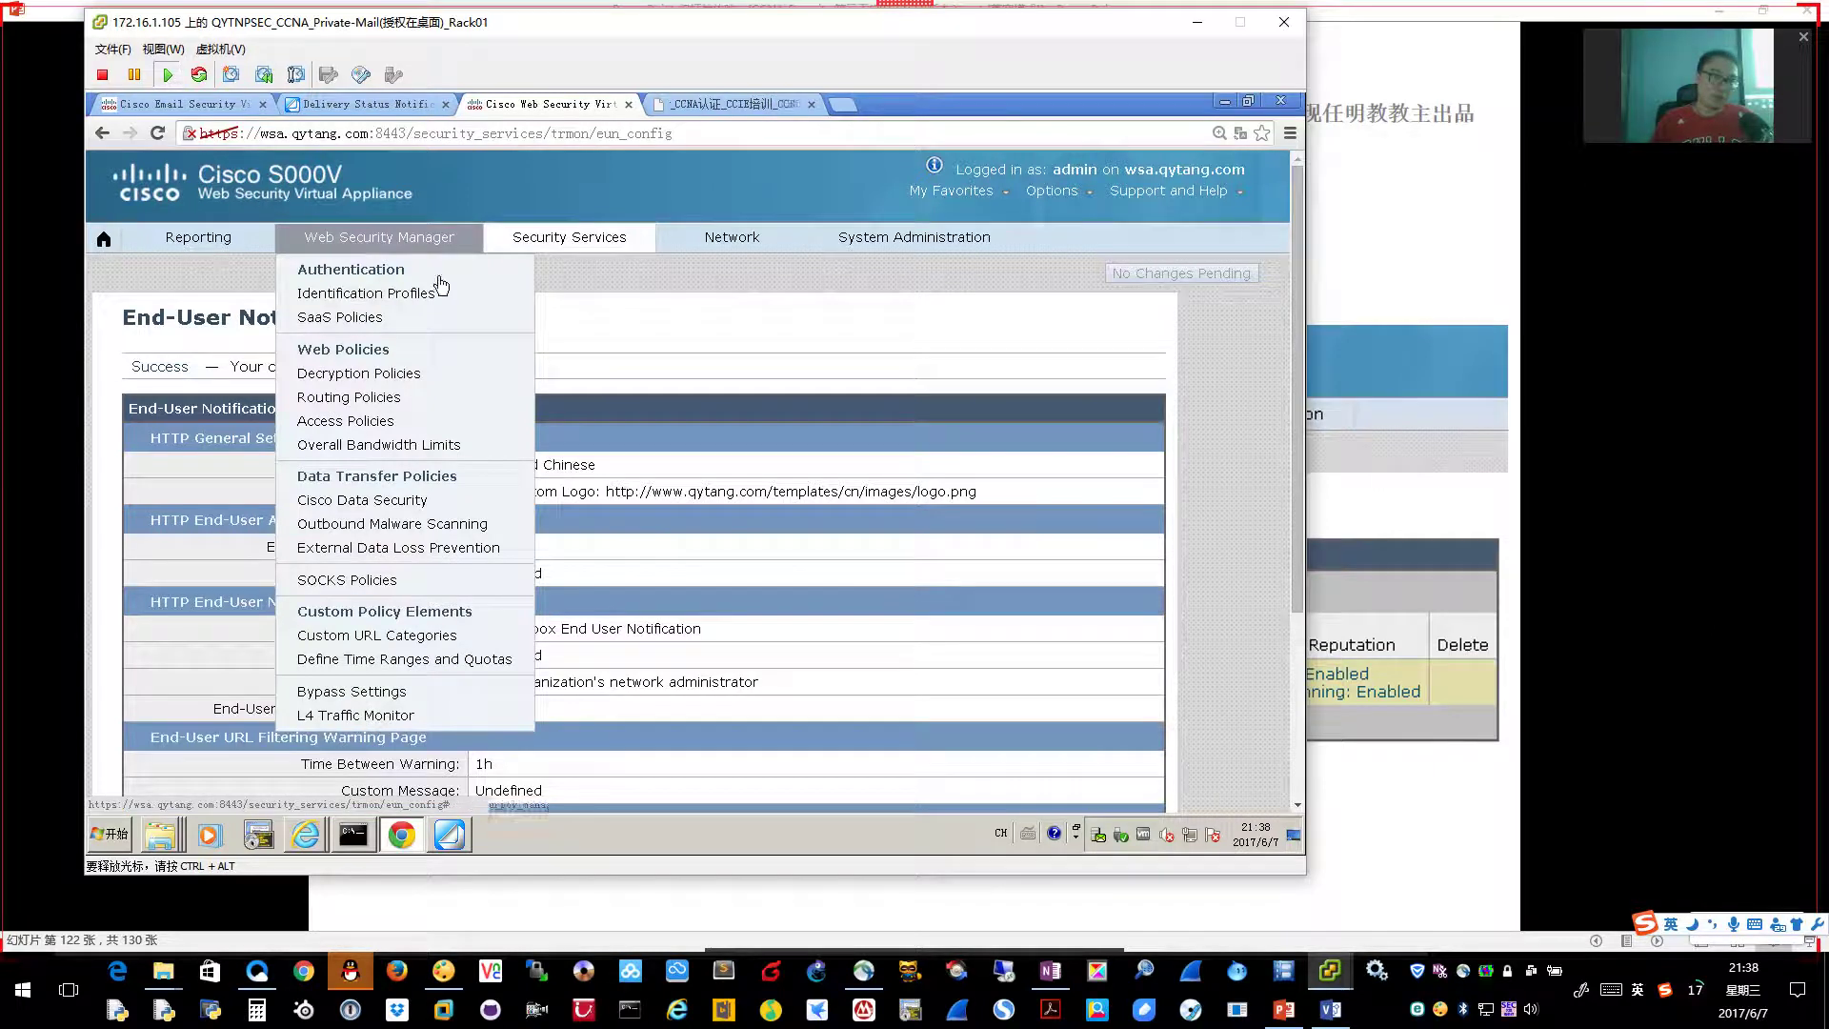
{"action": "left_click", "coordinate": [447, 421]}
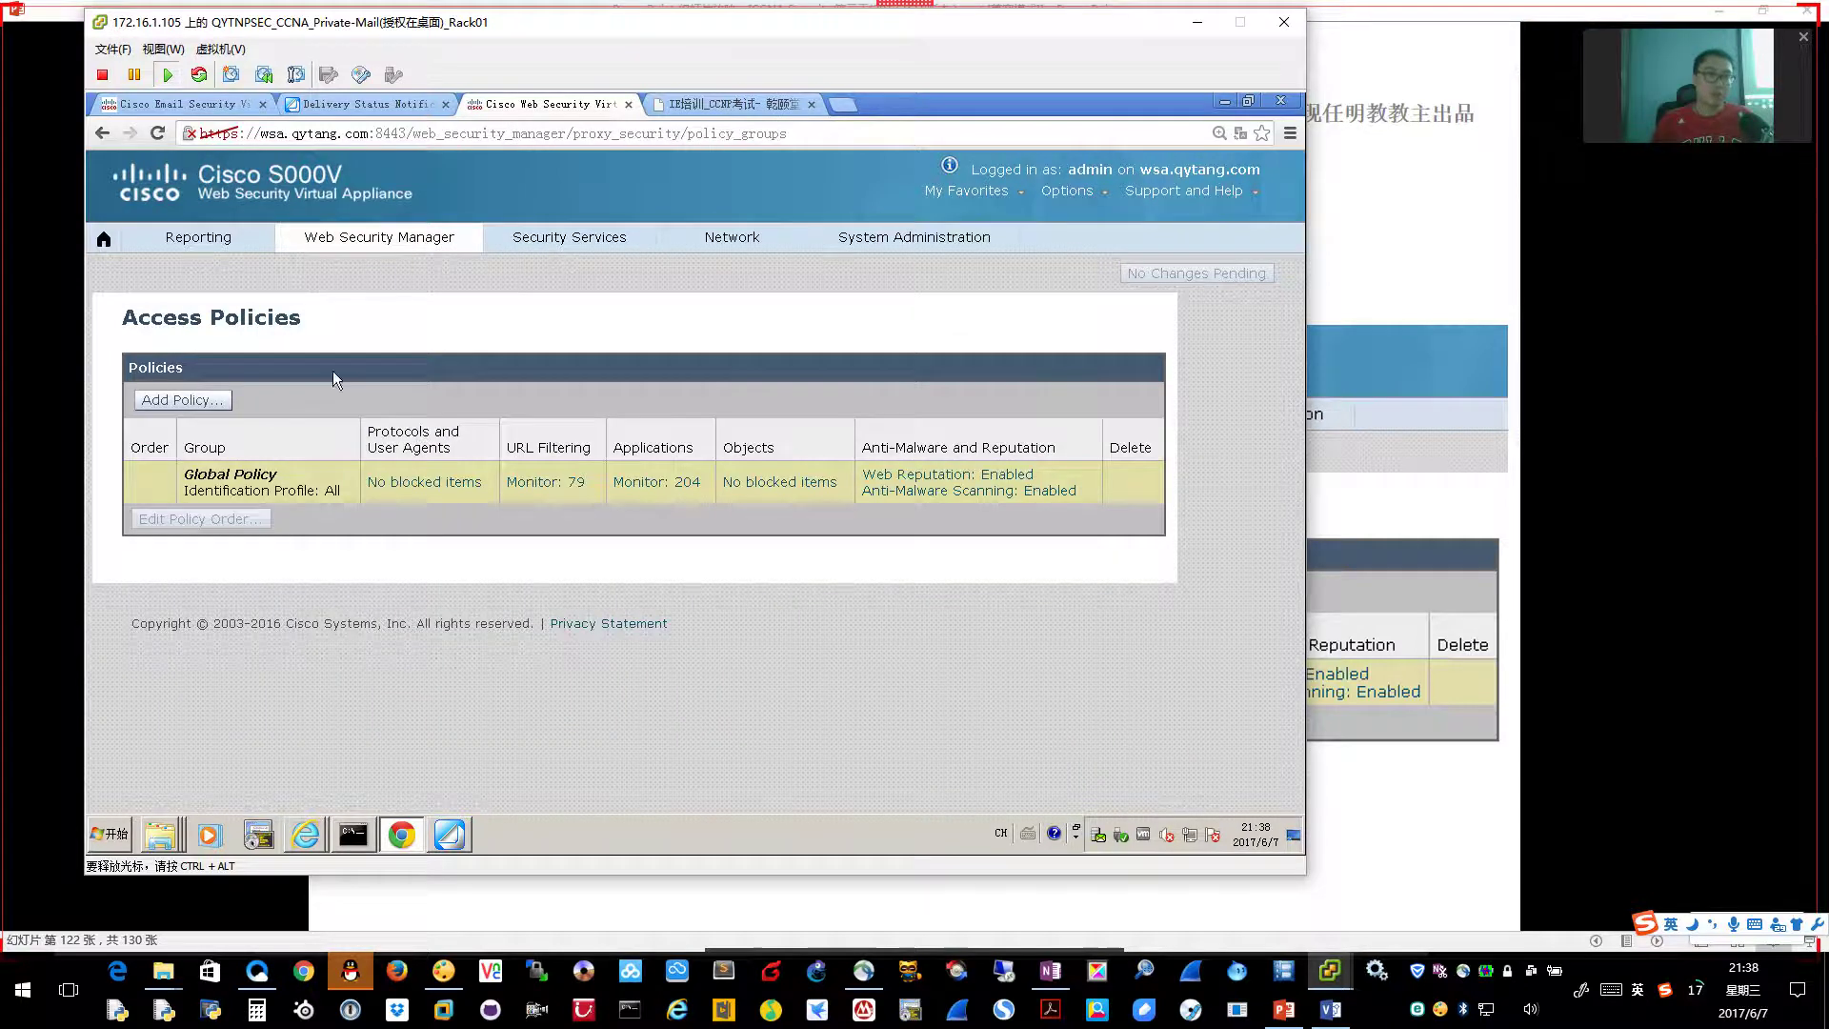
{"action": "left_click_drag", "start_coordinate": [151, 317], "coordinate": [346, 412]}
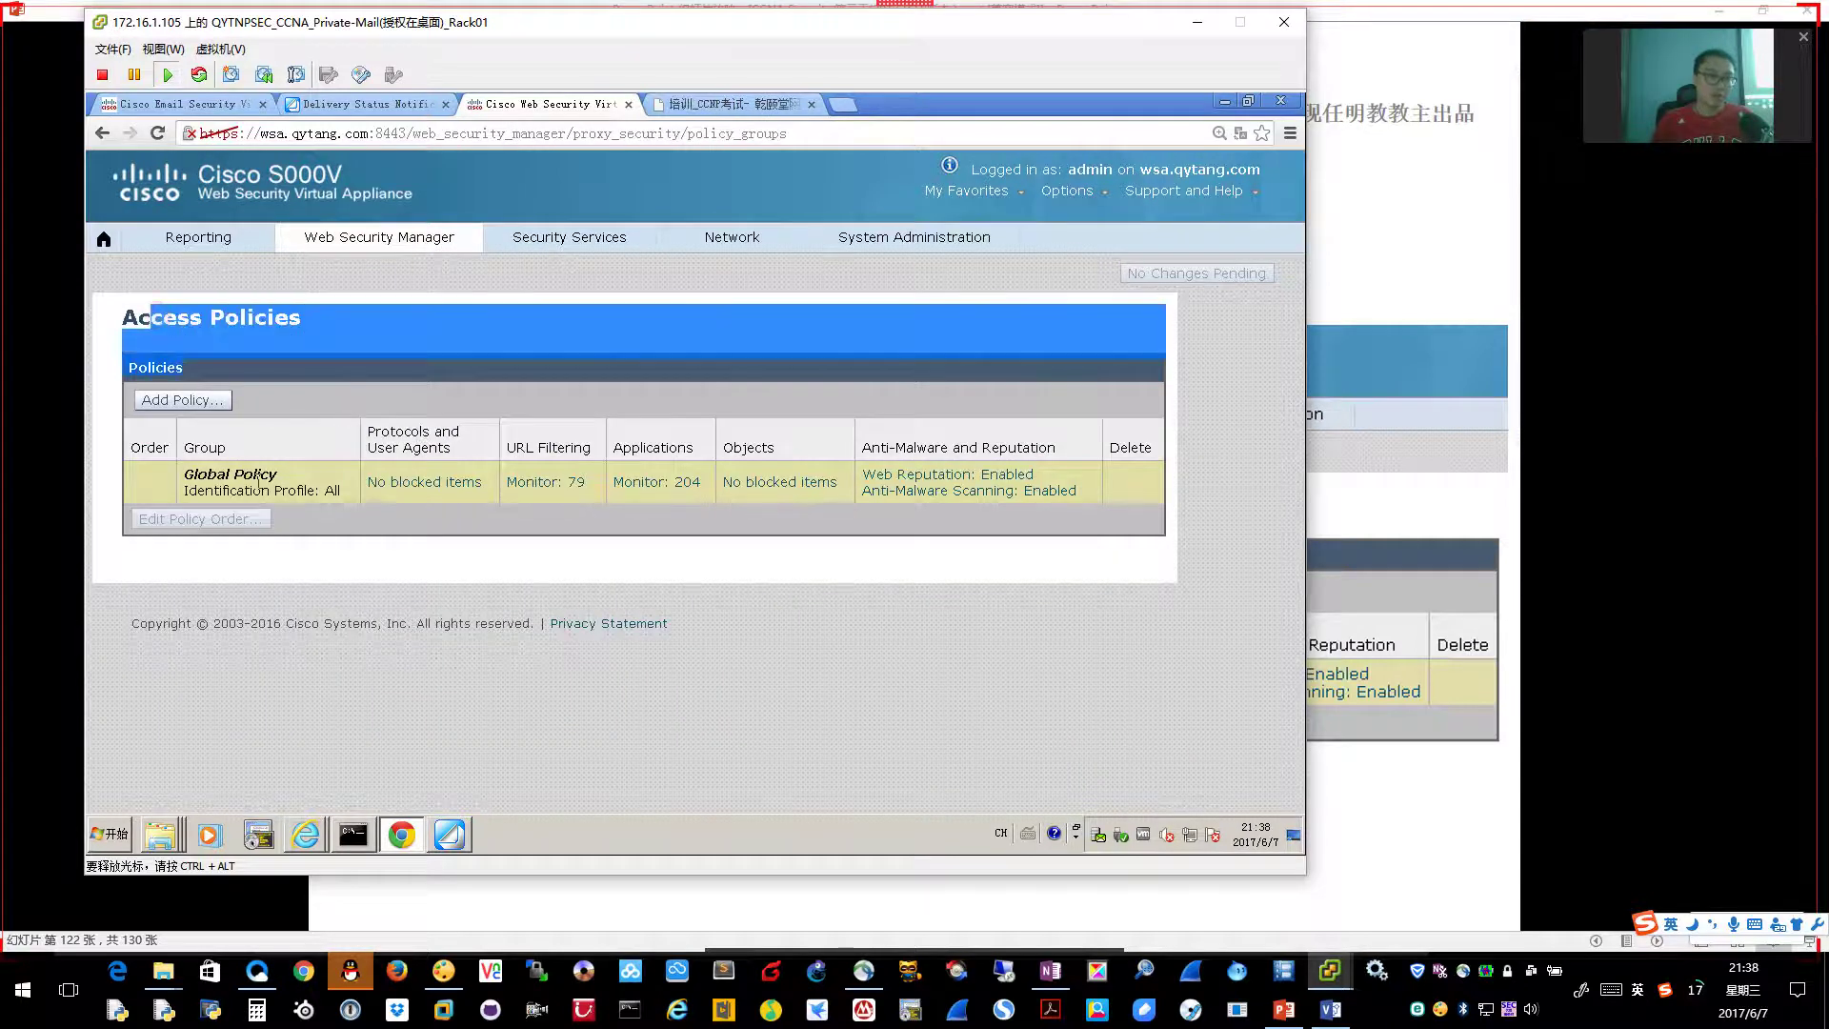
{"action": "left_click", "coordinate": [608, 653]}
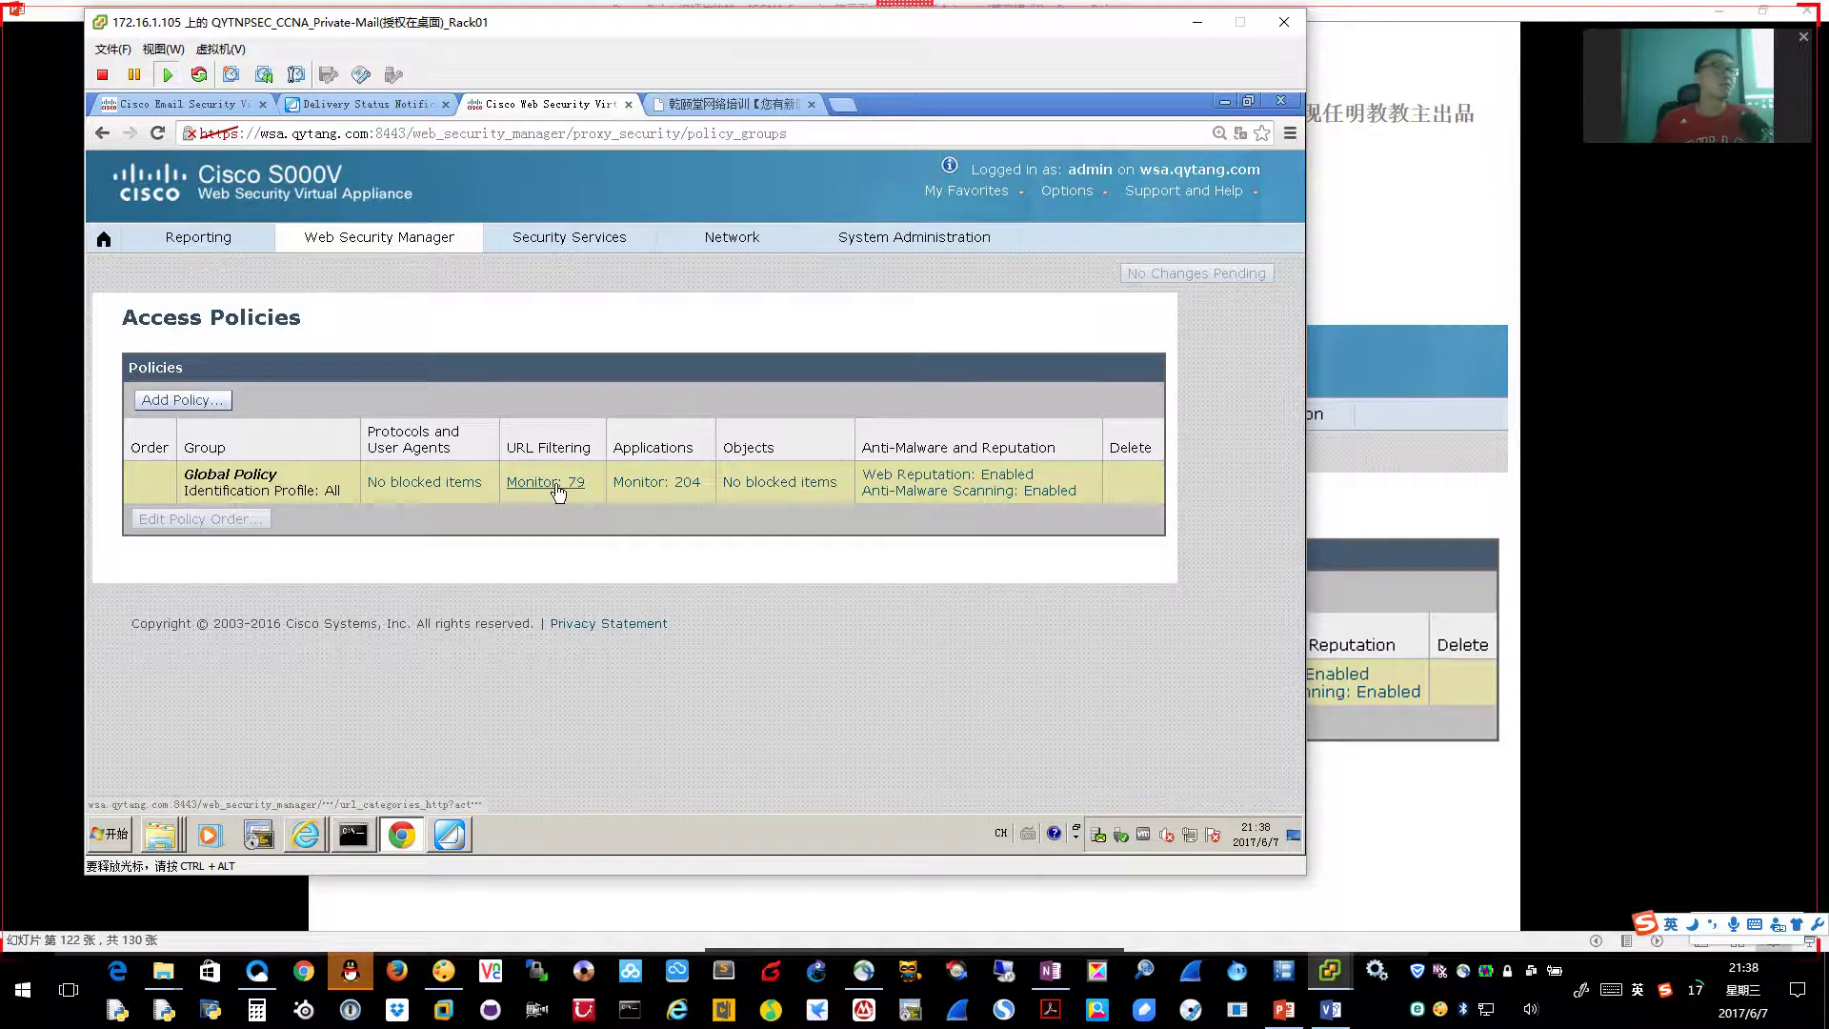
Set the Shopping category to Block in Global Policy URL Filtering and advance the slides
{"action": "left_click", "coordinate": [557, 486]}
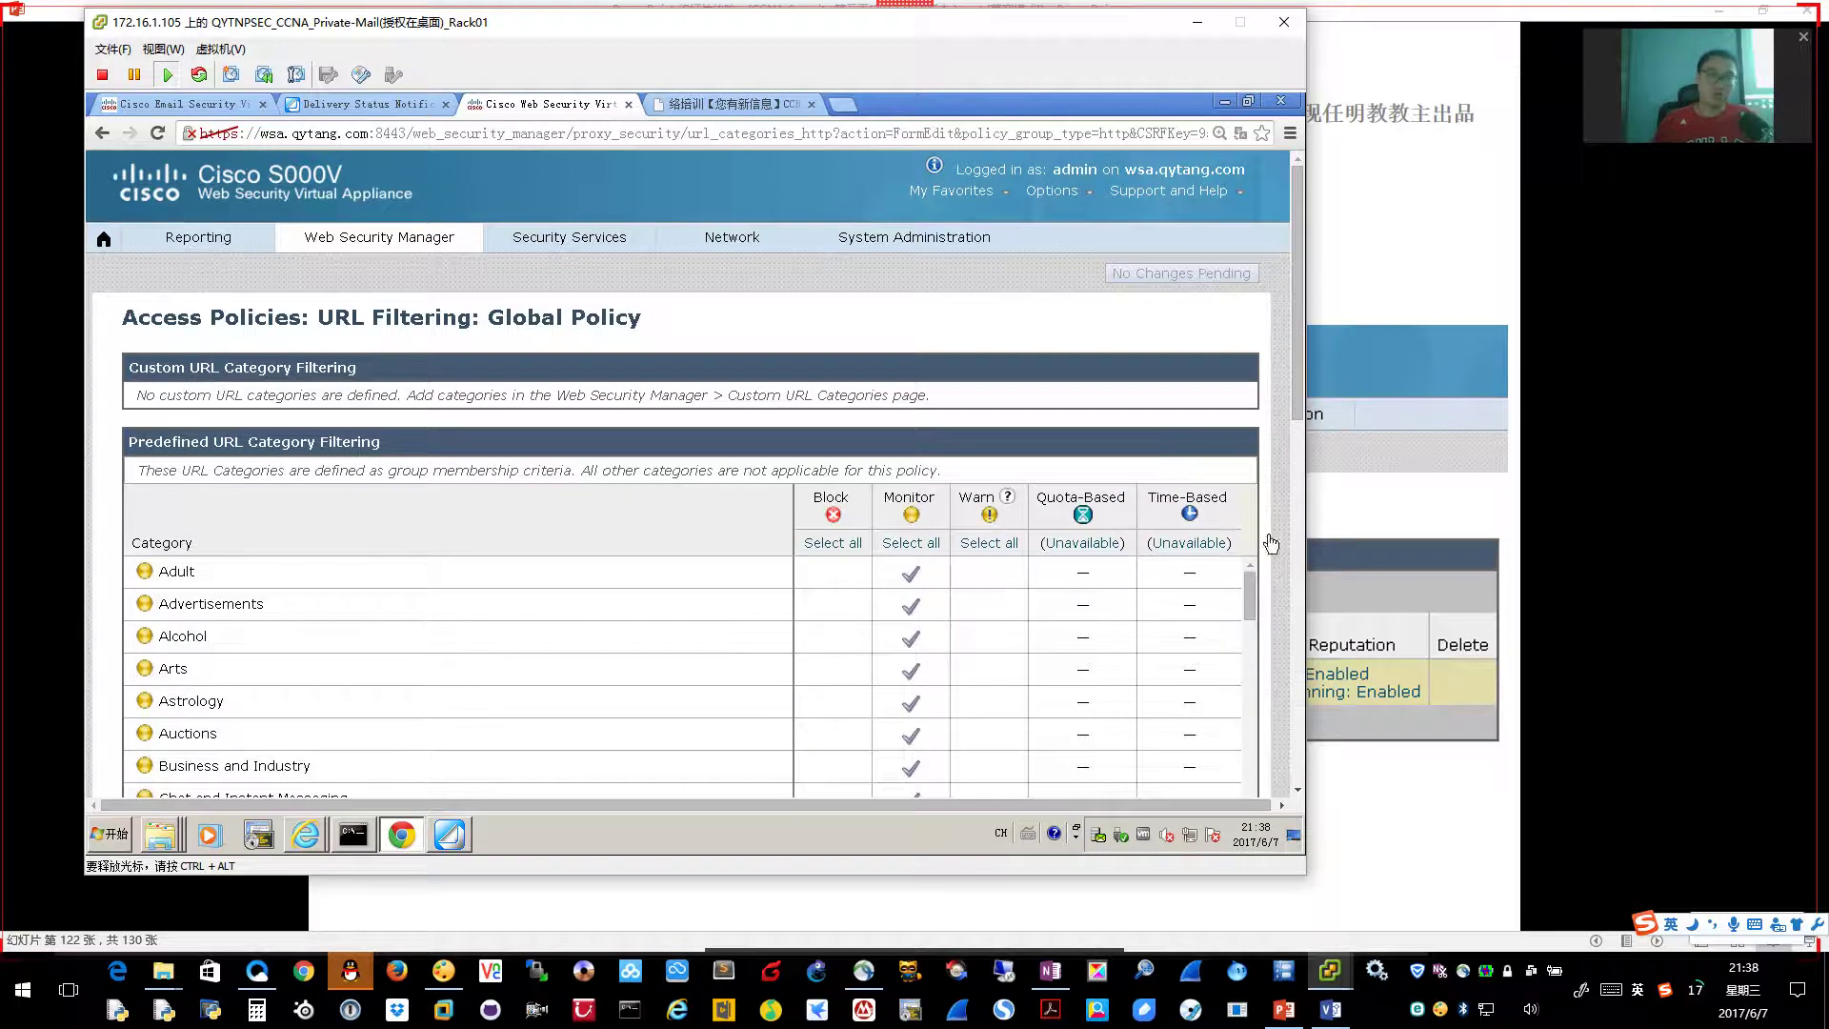
{"action": "left_click_drag", "start_coordinate": [1299, 403], "coordinate": [1305, 486]}
{"action": "left_click_drag", "start_coordinate": [1252, 397], "coordinate": [1251, 632]}
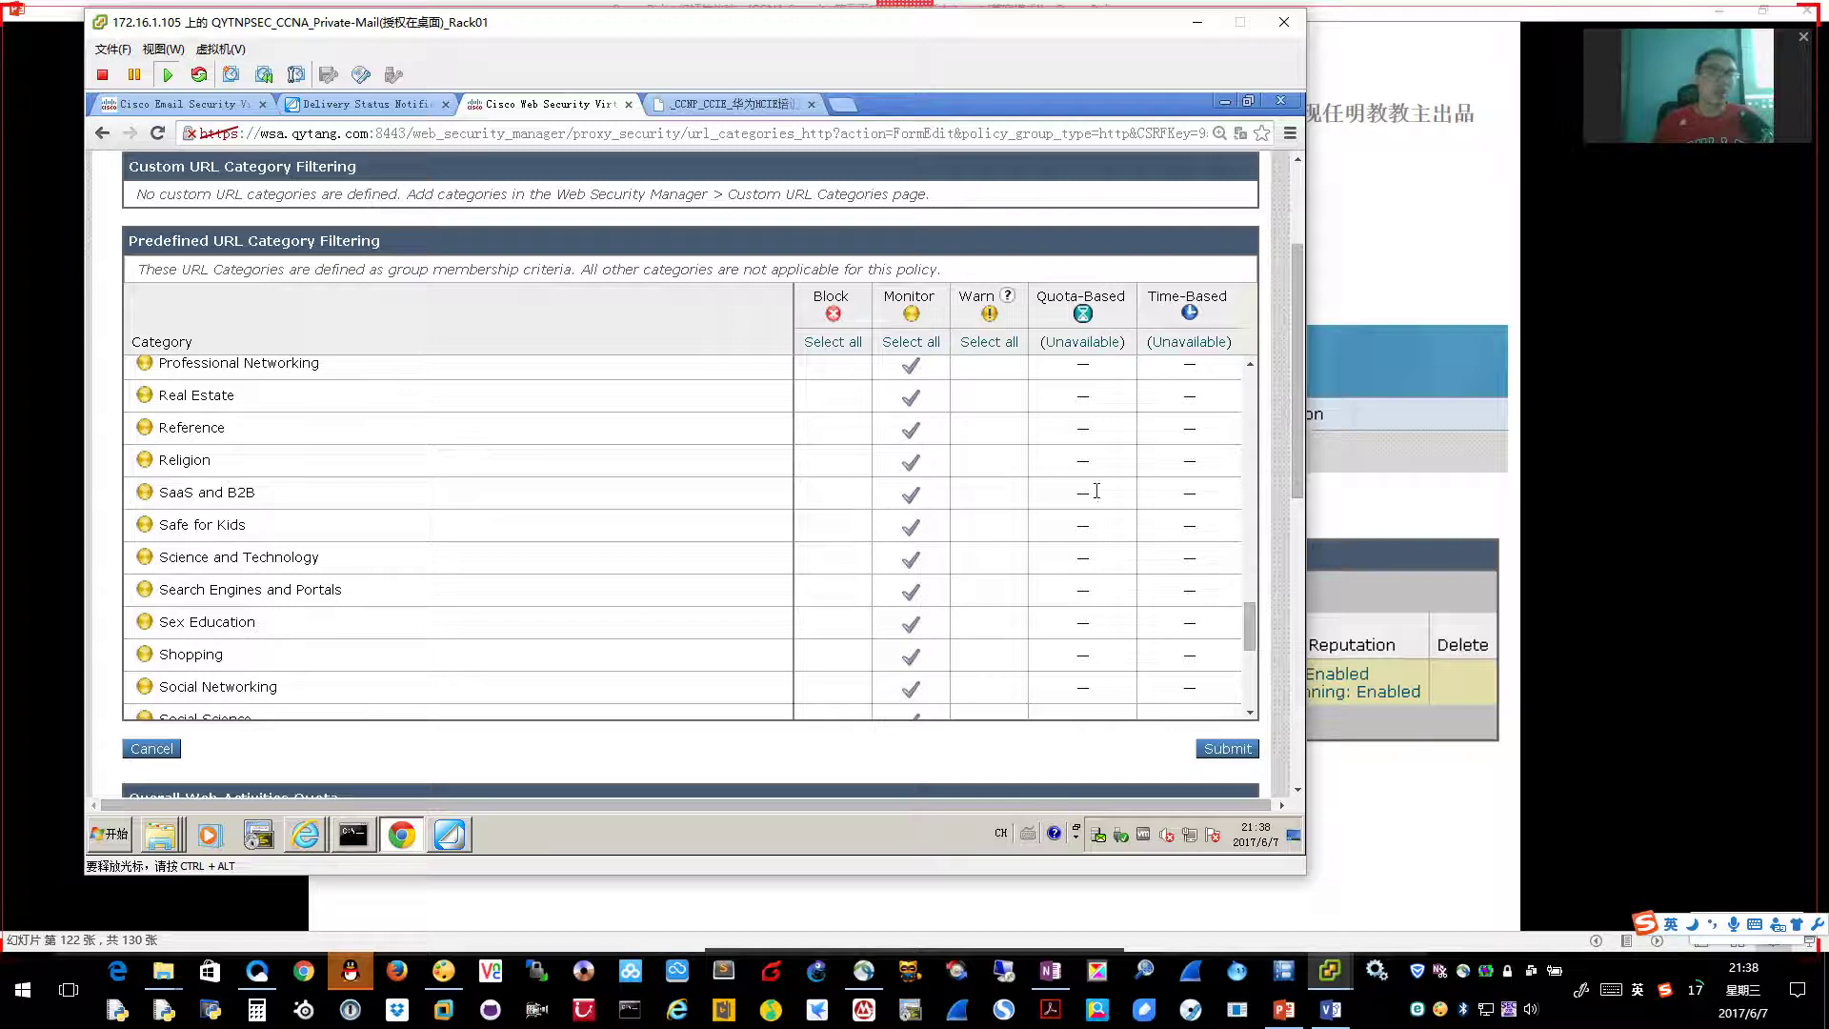
{"action": "left_click_drag", "start_coordinate": [1250, 638], "coordinate": [1250, 639]}
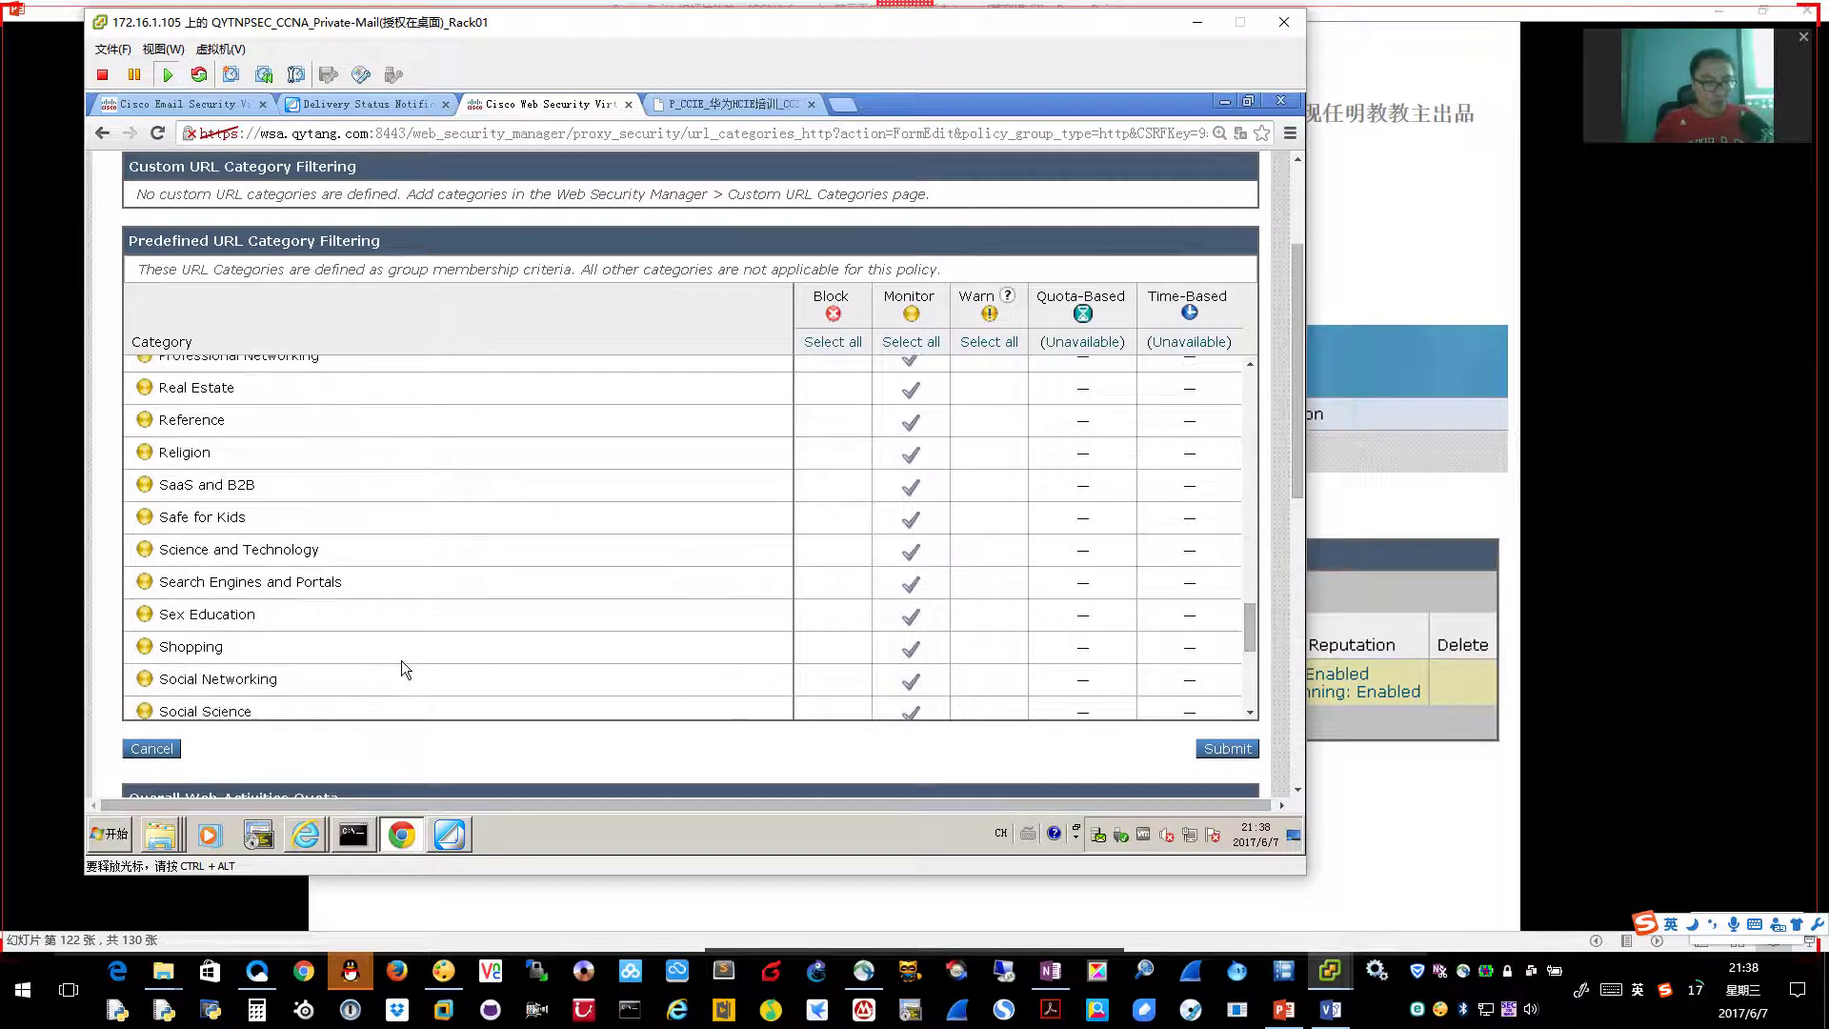
{"action": "left_click", "coordinate": [819, 653]}
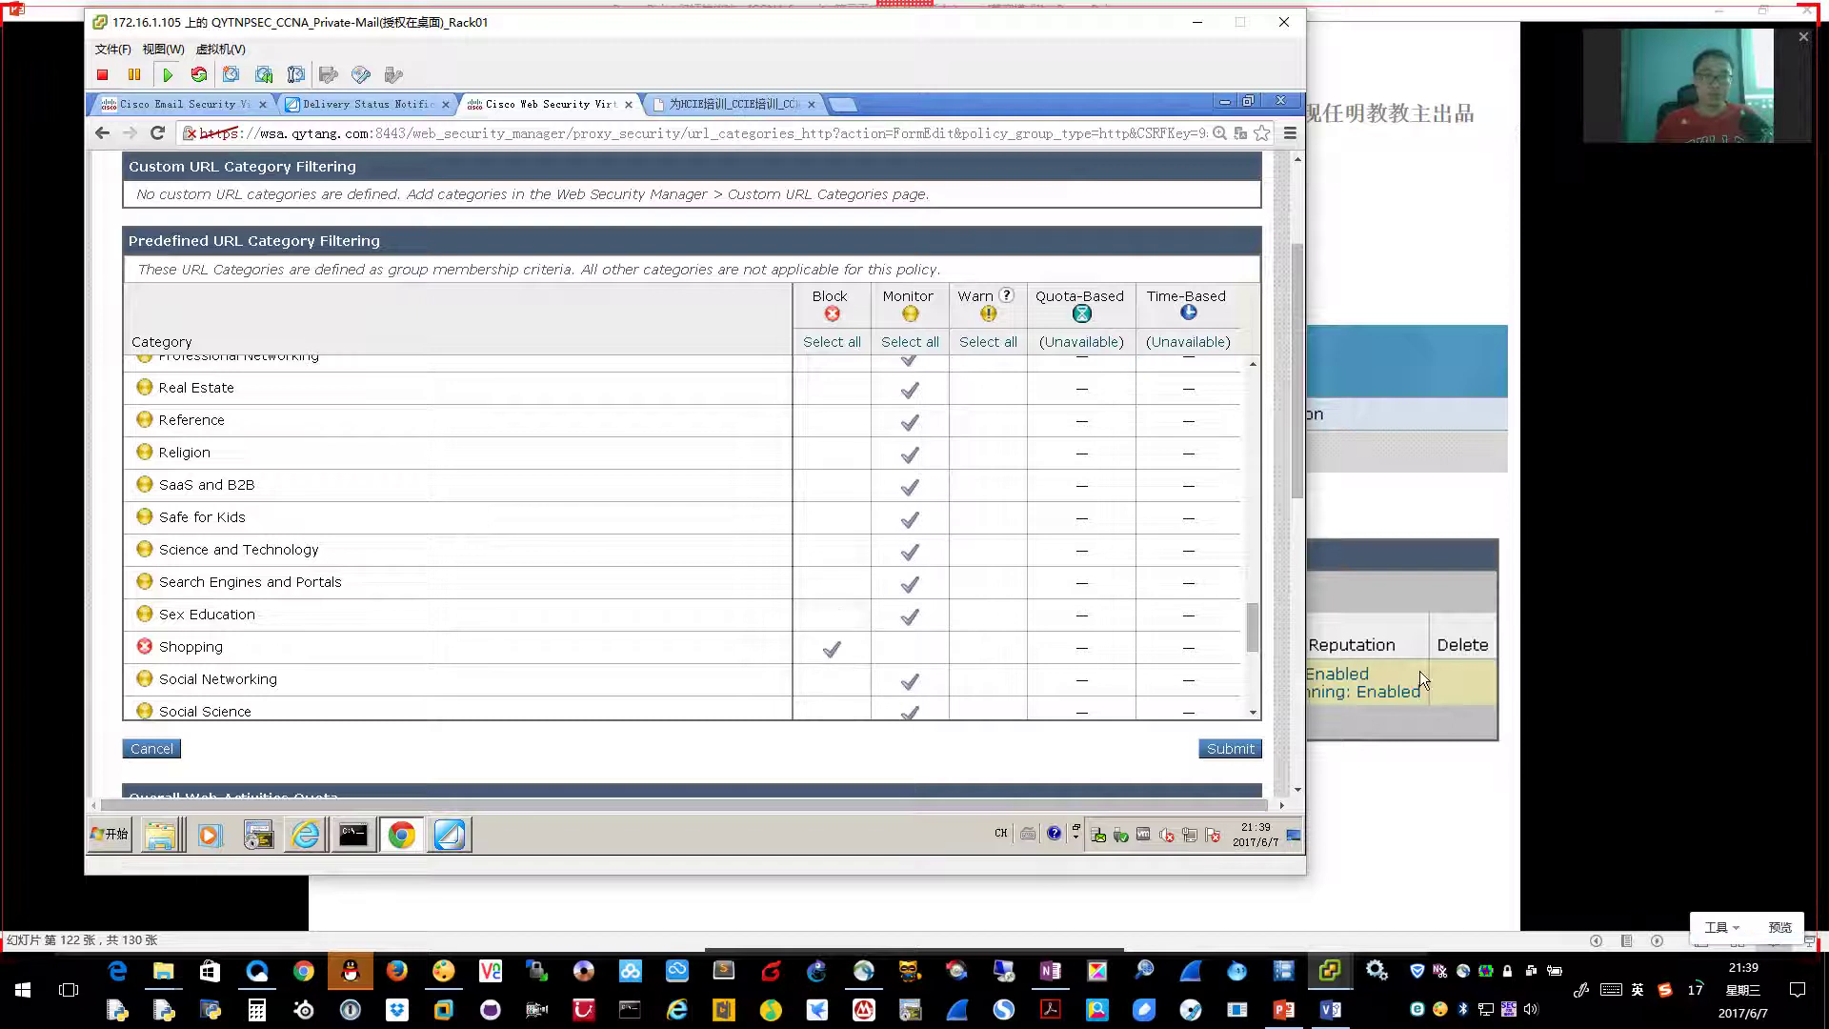
{"action": "key", "text": "alt+Tab"}
{"action": "key", "text": "Page_Down"}
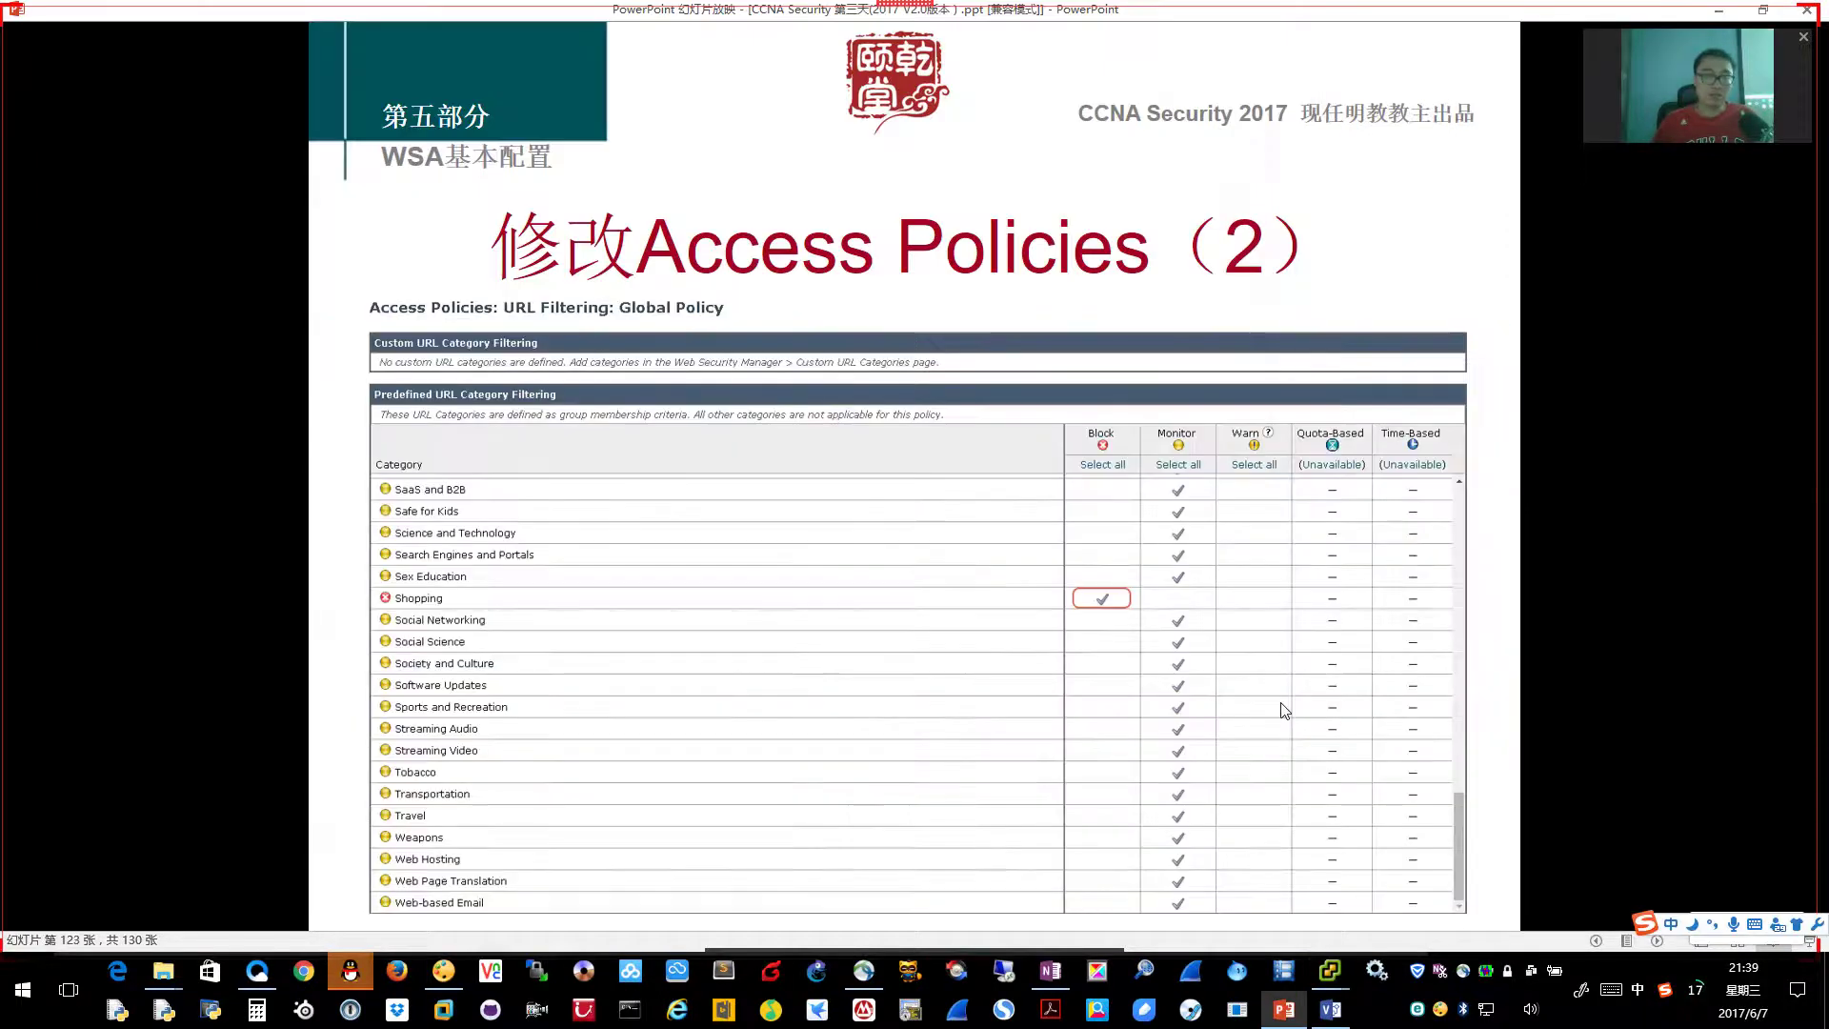
{"action": "key", "text": "alt+Tab"}
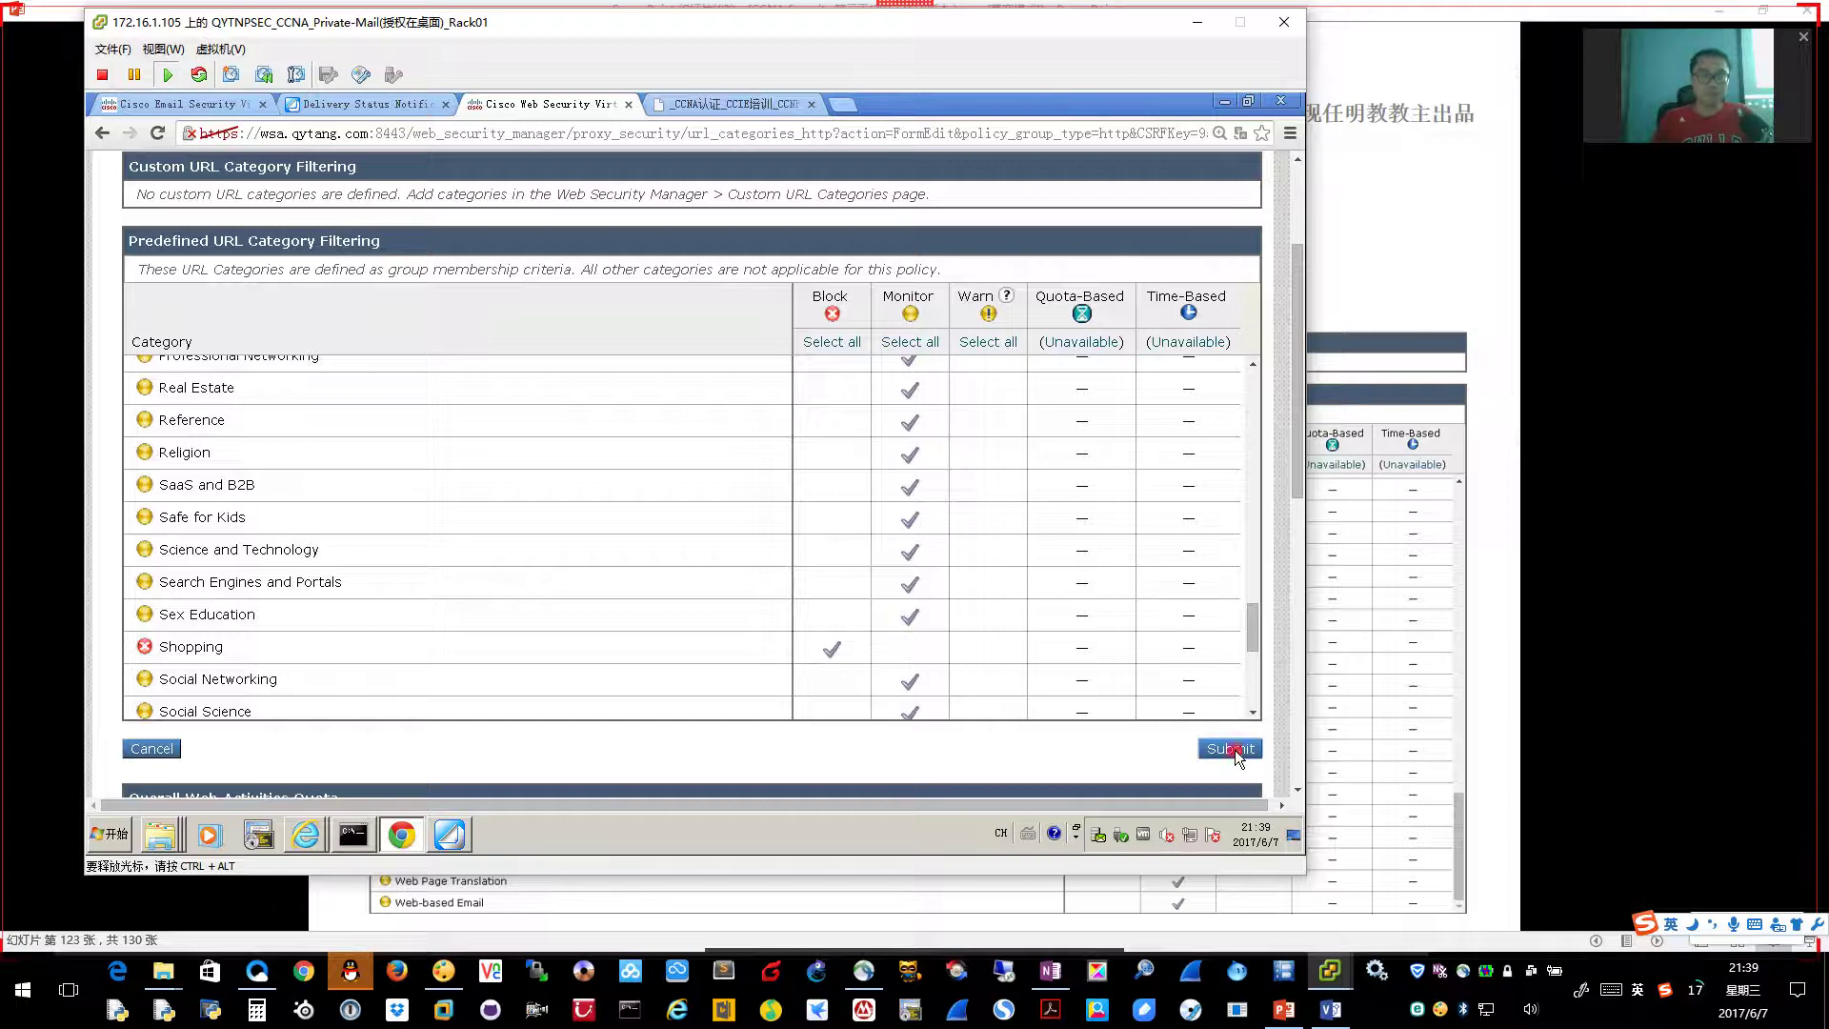
Submit the Shopping block, then reopen Global Policy URL Filtering (Block: 1, Monitor: 78)
{"action": "left_click", "coordinate": [1455, 673]}
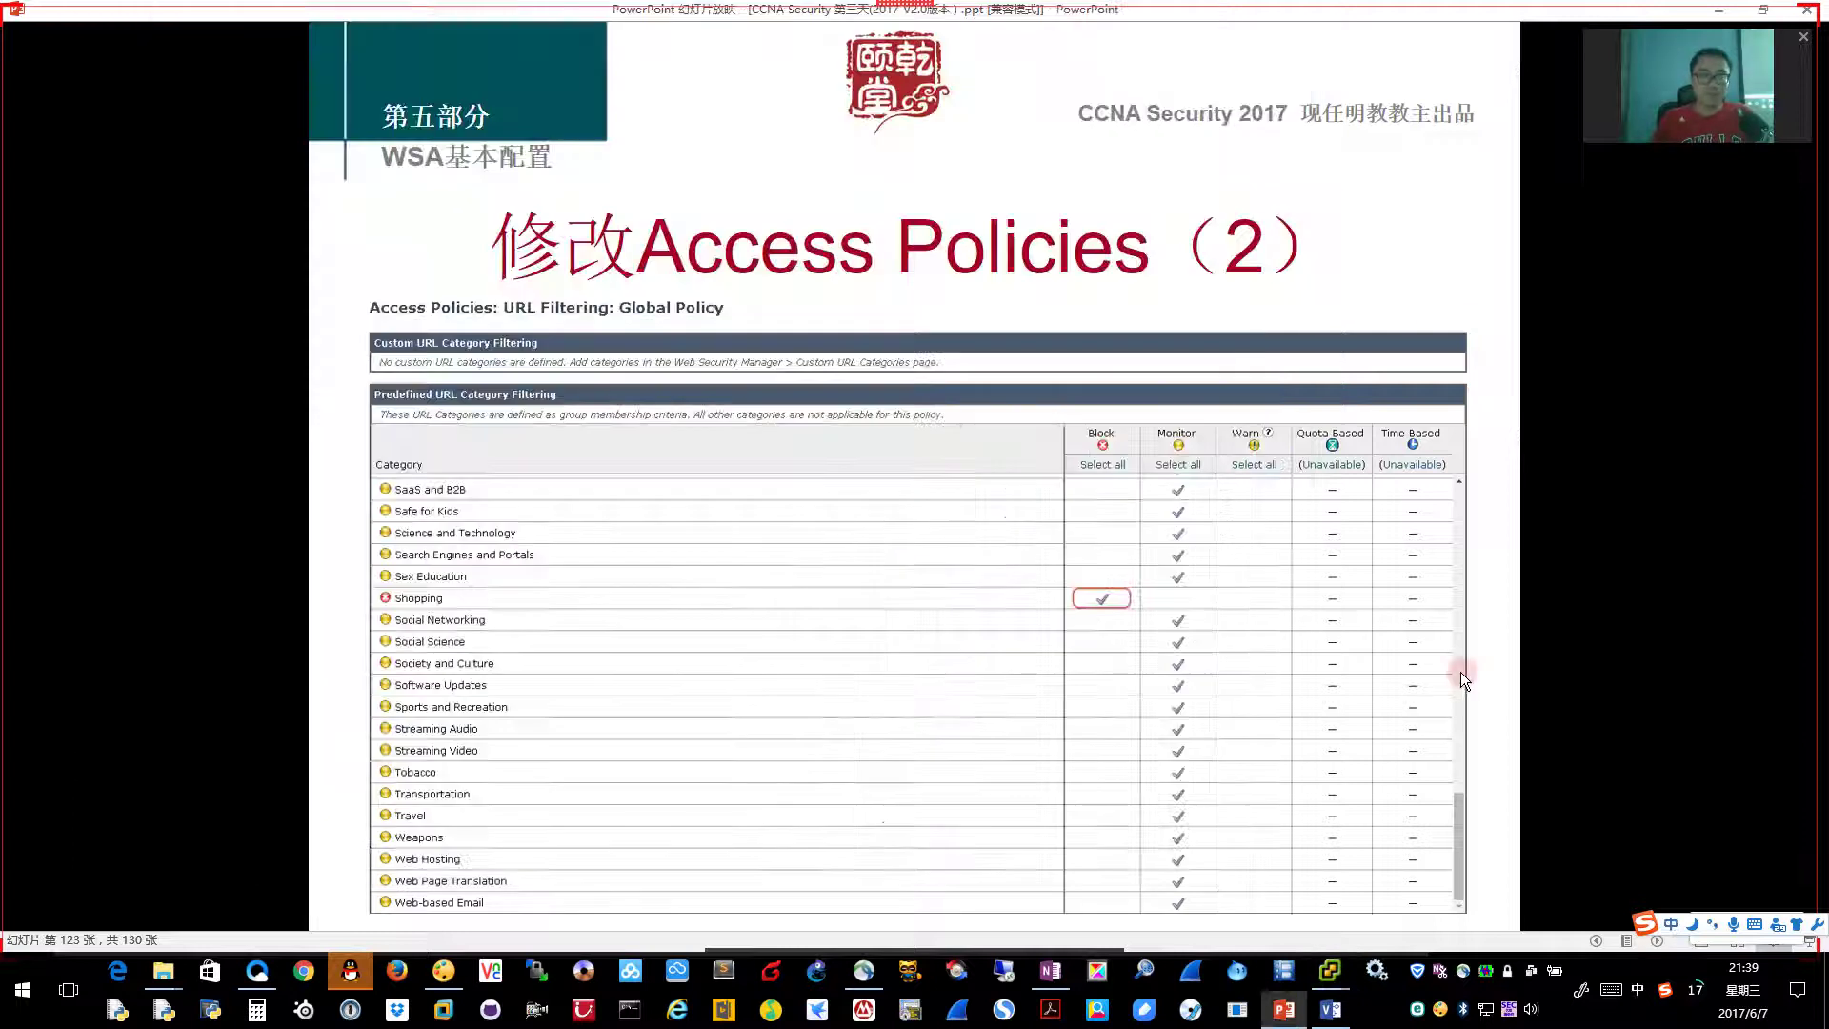
{"action": "left_click", "coordinate": [1461, 672]}
{"action": "key", "text": "alt+Tab"}
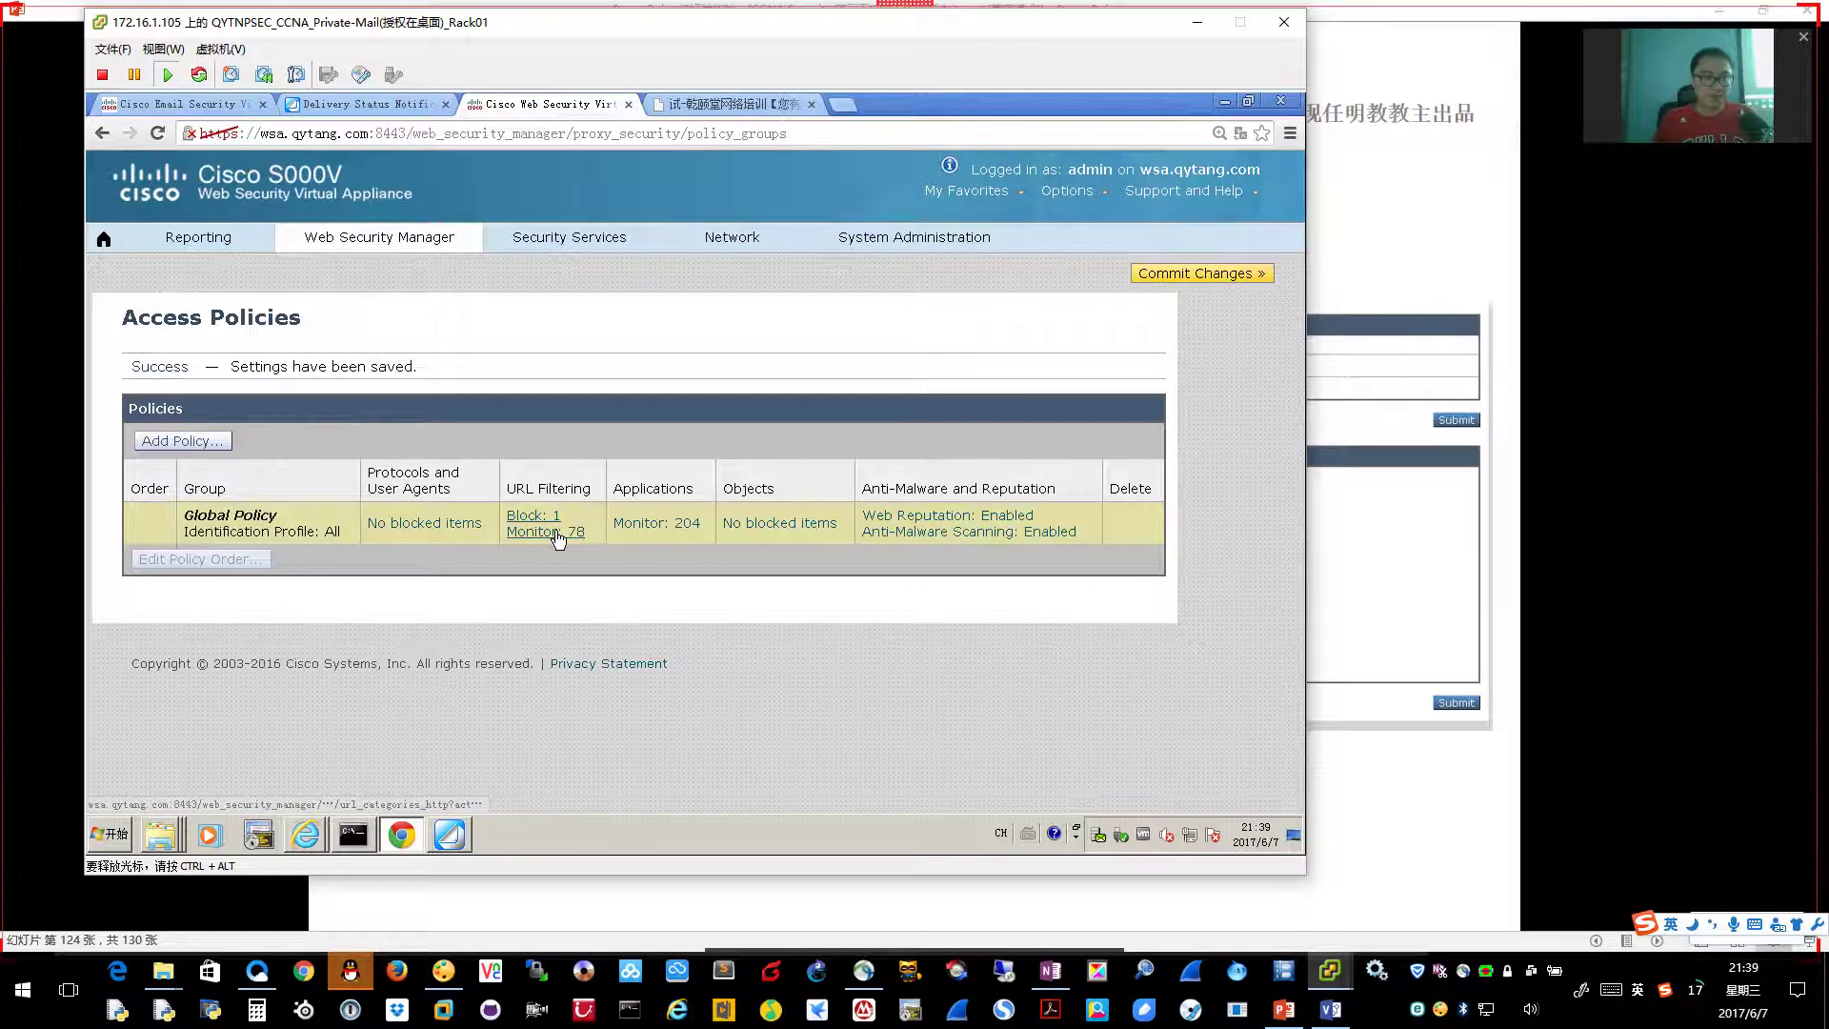
{"action": "left_click", "coordinate": [556, 535]}
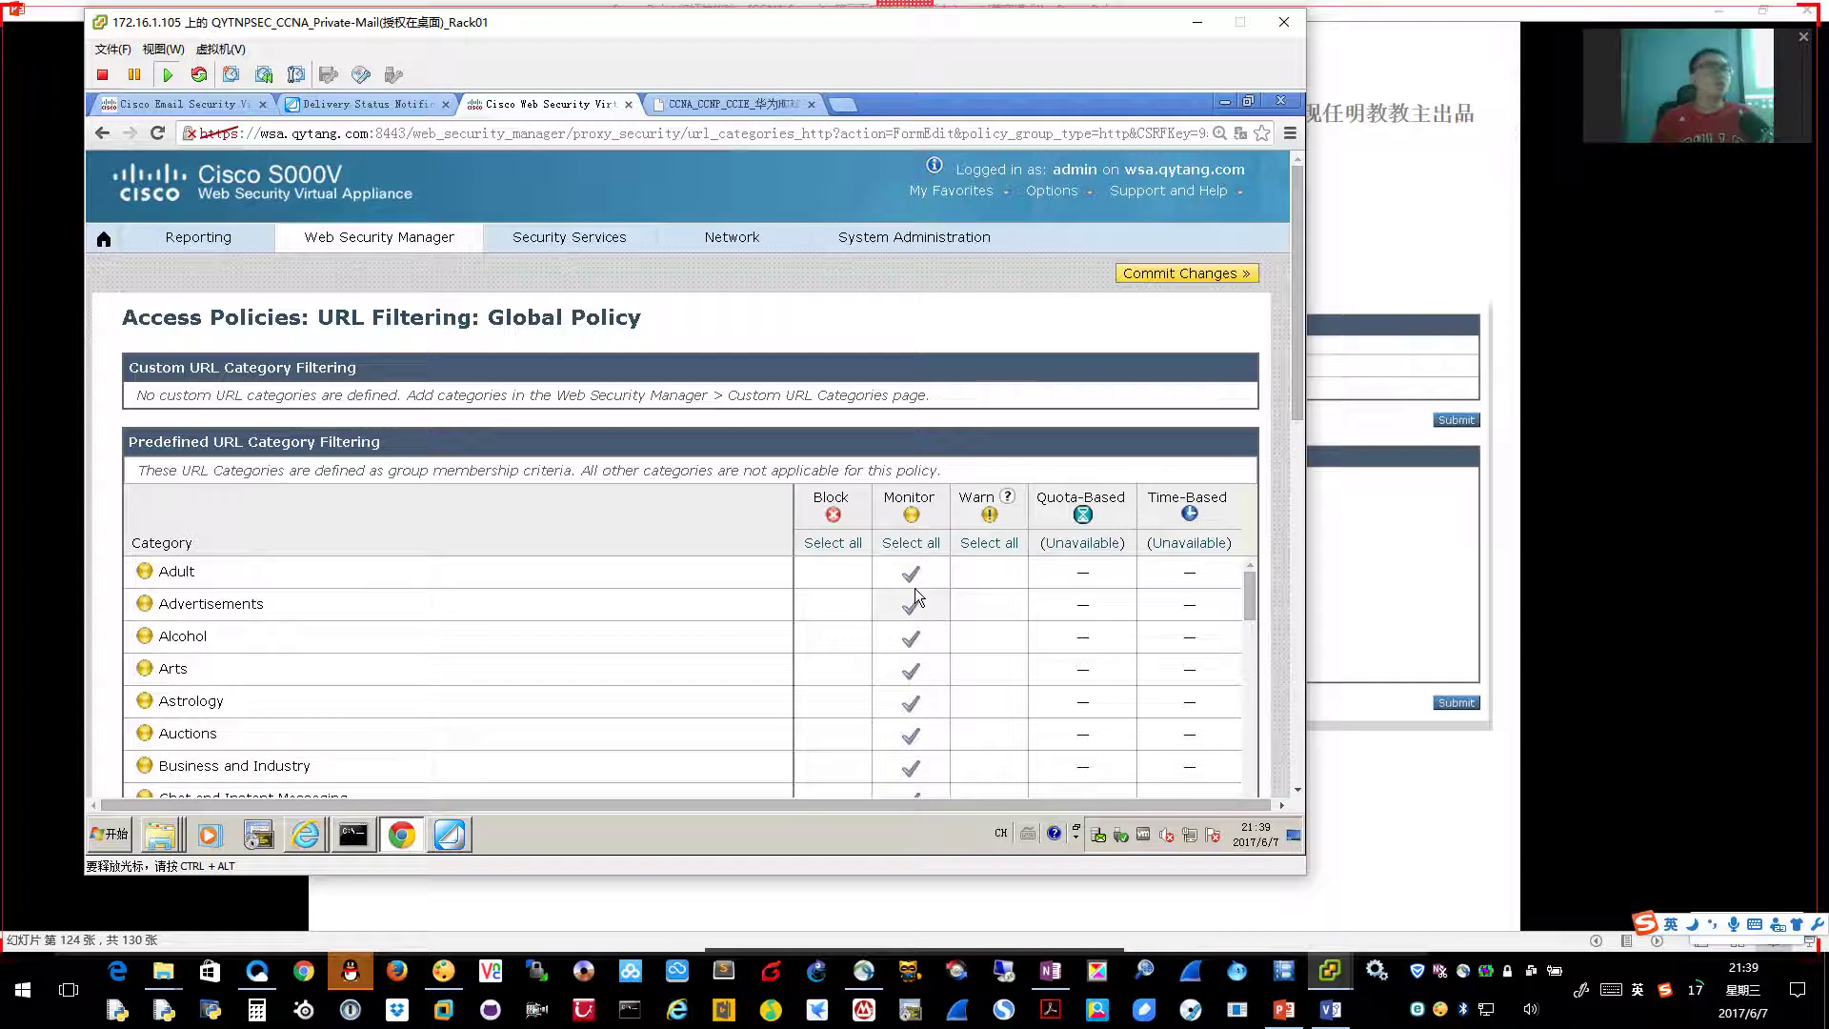
Change the Uncategorized URLs action from Monitor to Block
{"action": "scroll", "coordinate": [920, 614], "scroll_direction": "down", "scroll_amount": 2}
{"action": "scroll", "coordinate": [938, 643], "scroll_direction": "down", "scroll_amount": 10}
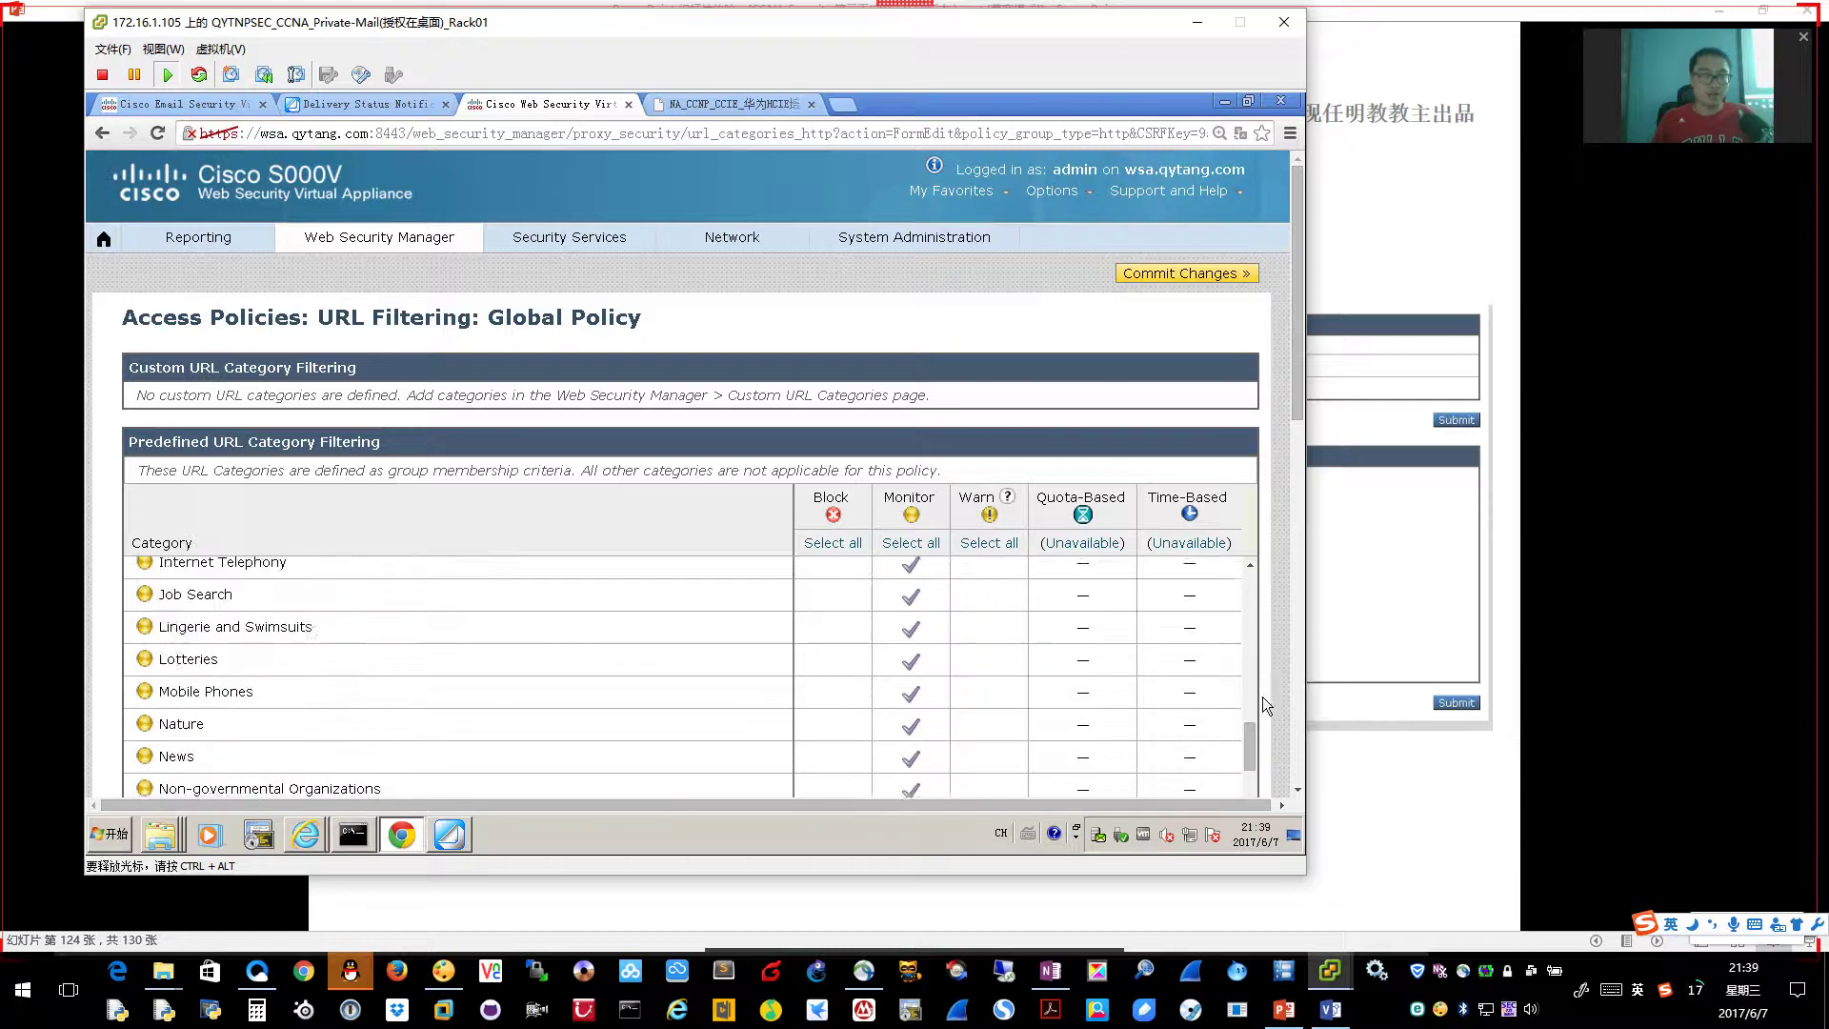
{"action": "scroll", "coordinate": [1265, 700], "scroll_direction": "down", "scroll_amount": 4}
{"action": "scroll", "coordinate": [1031, 661], "scroll_direction": "down", "scroll_amount": 3}
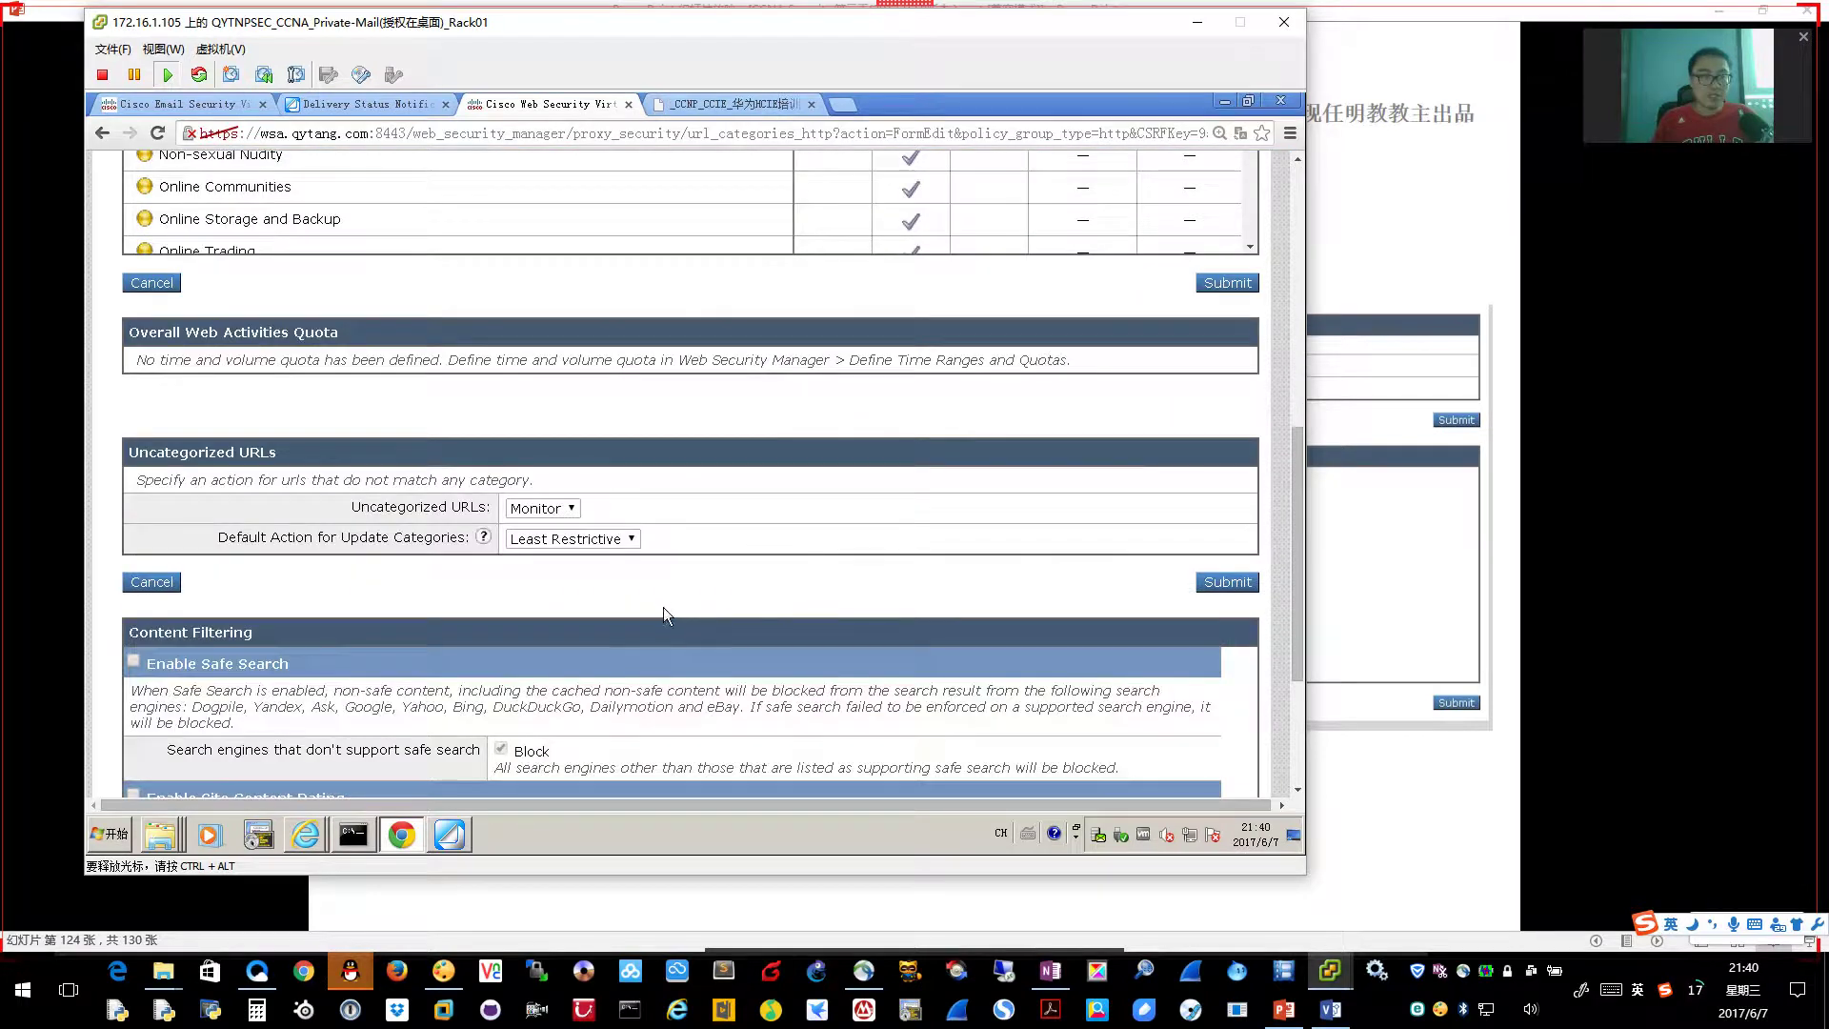
{"action": "left_click", "coordinate": [575, 411]}
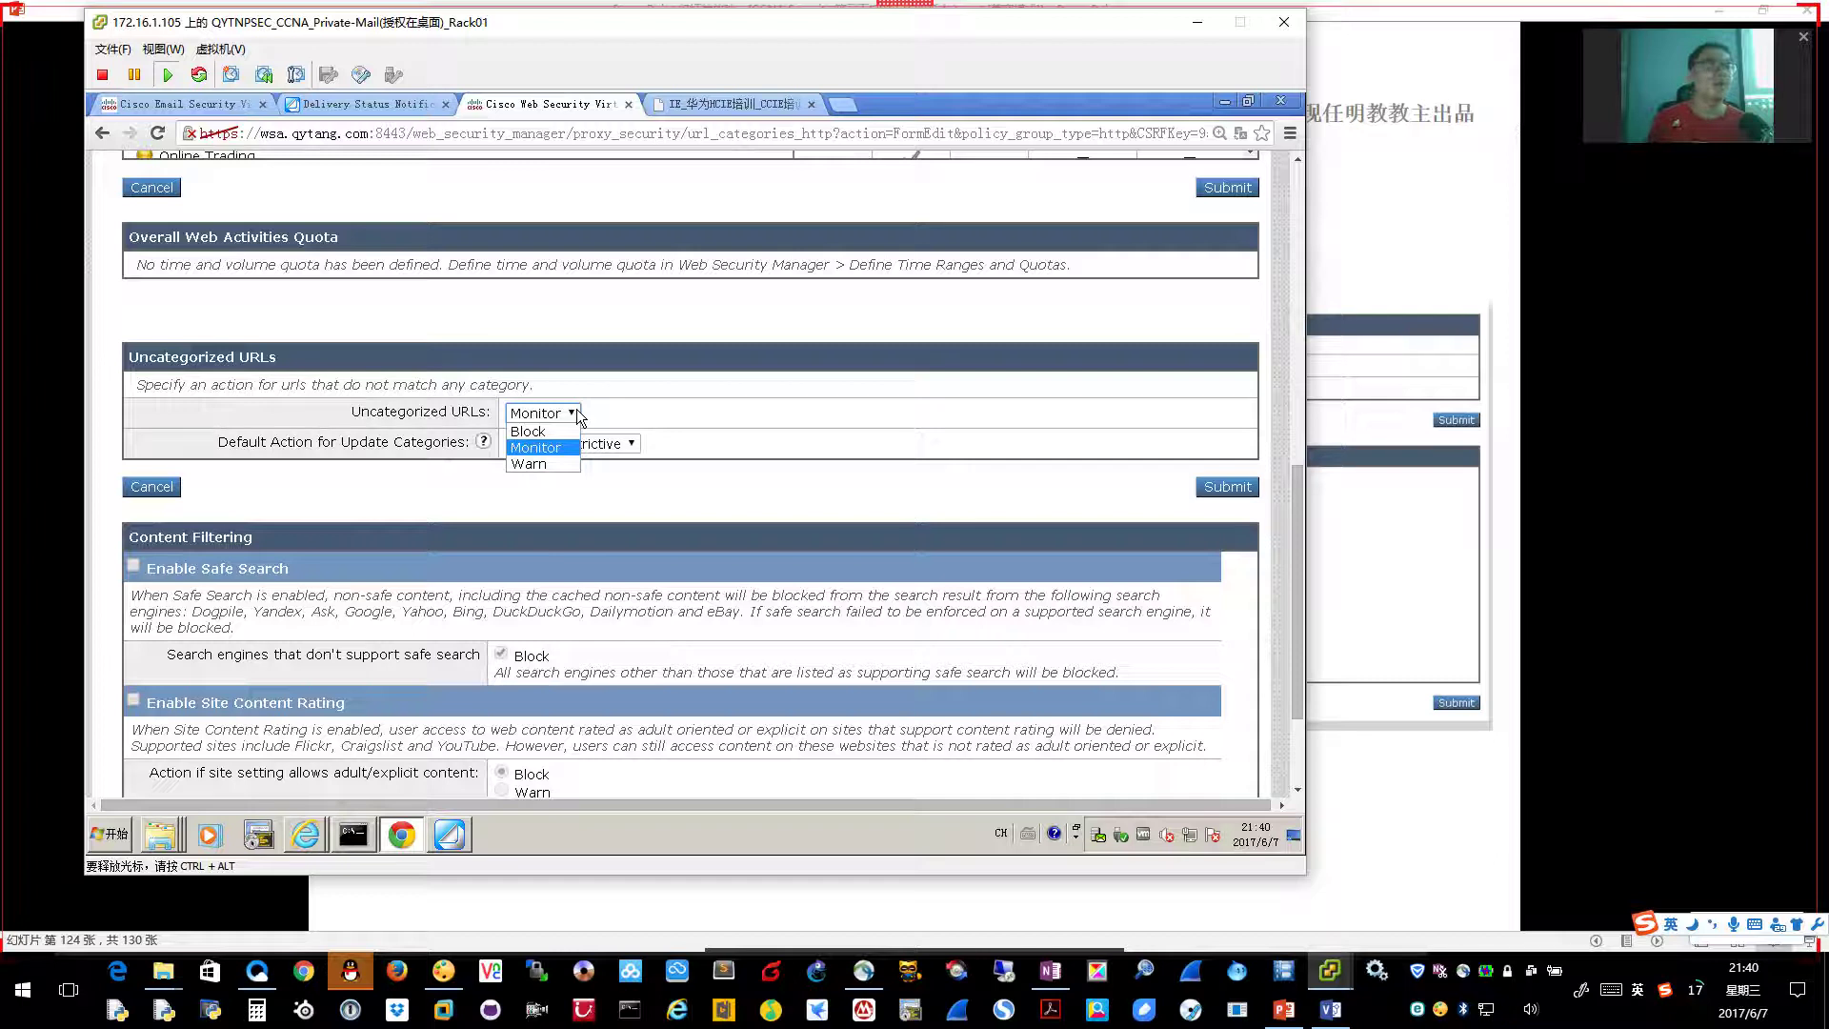
{"action": "left_click", "coordinate": [624, 406]}
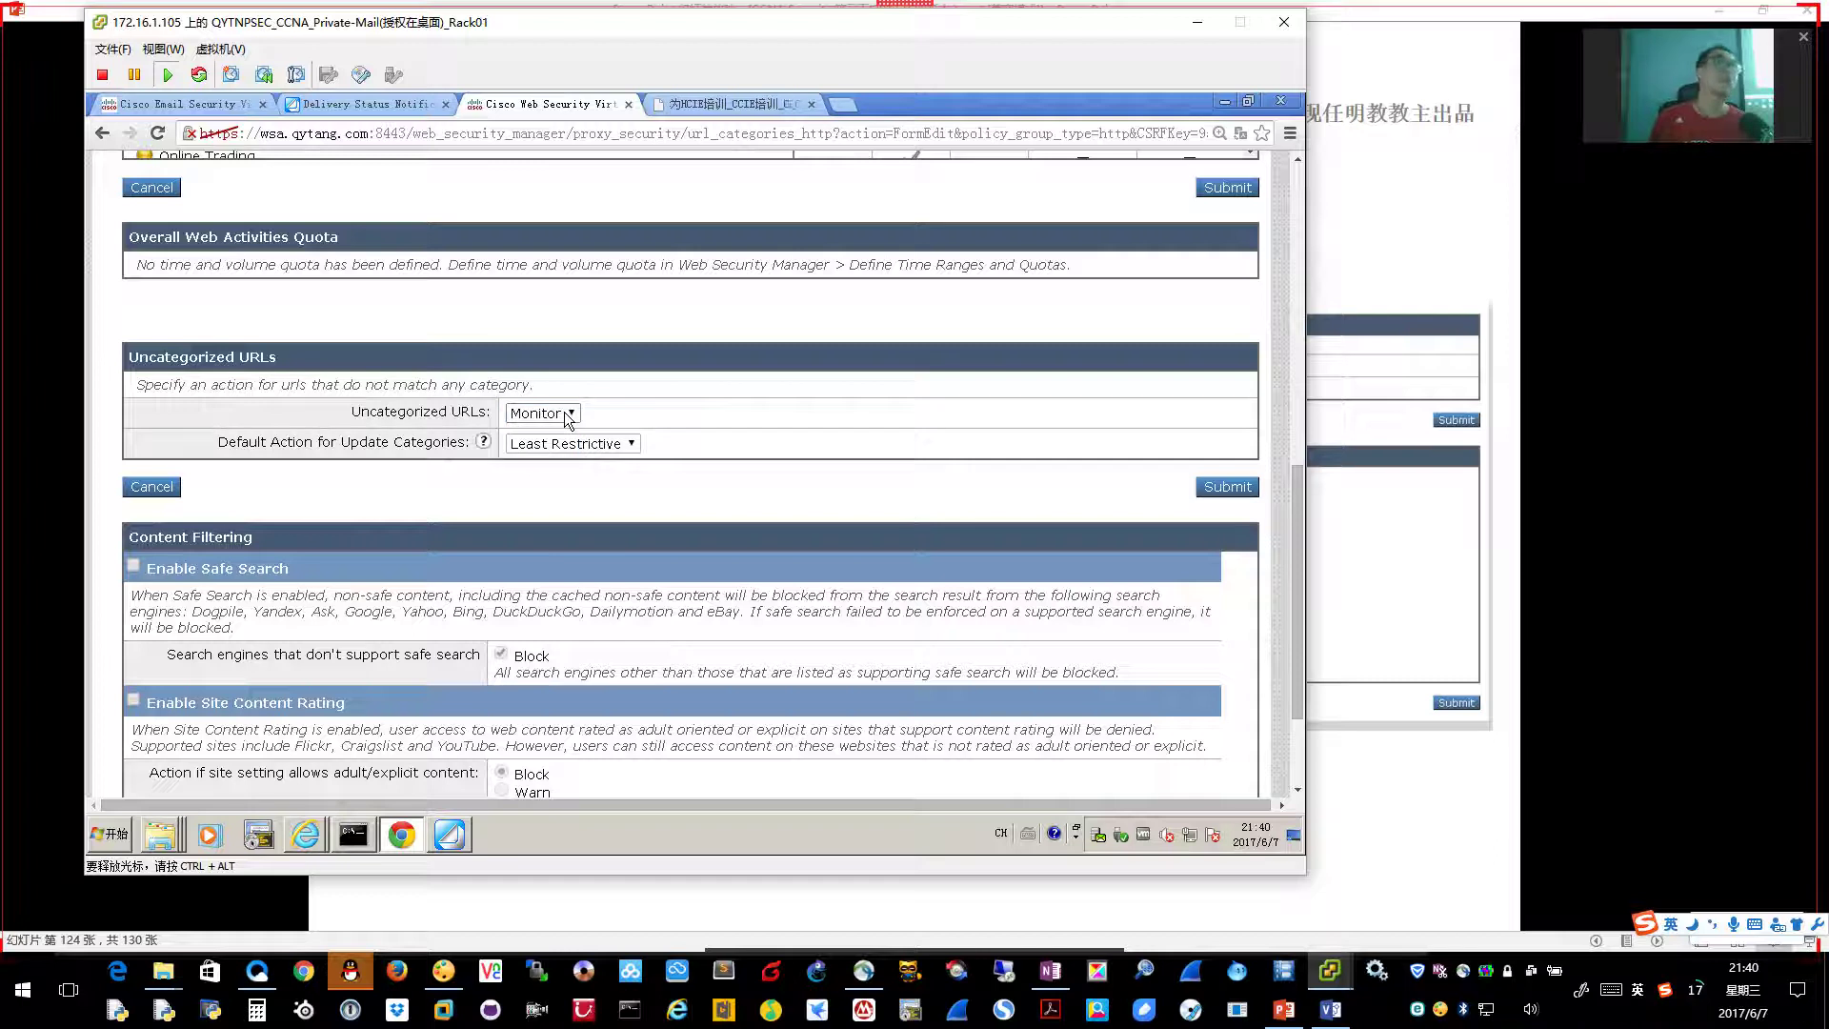
{"action": "left_click", "coordinate": [567, 417]}
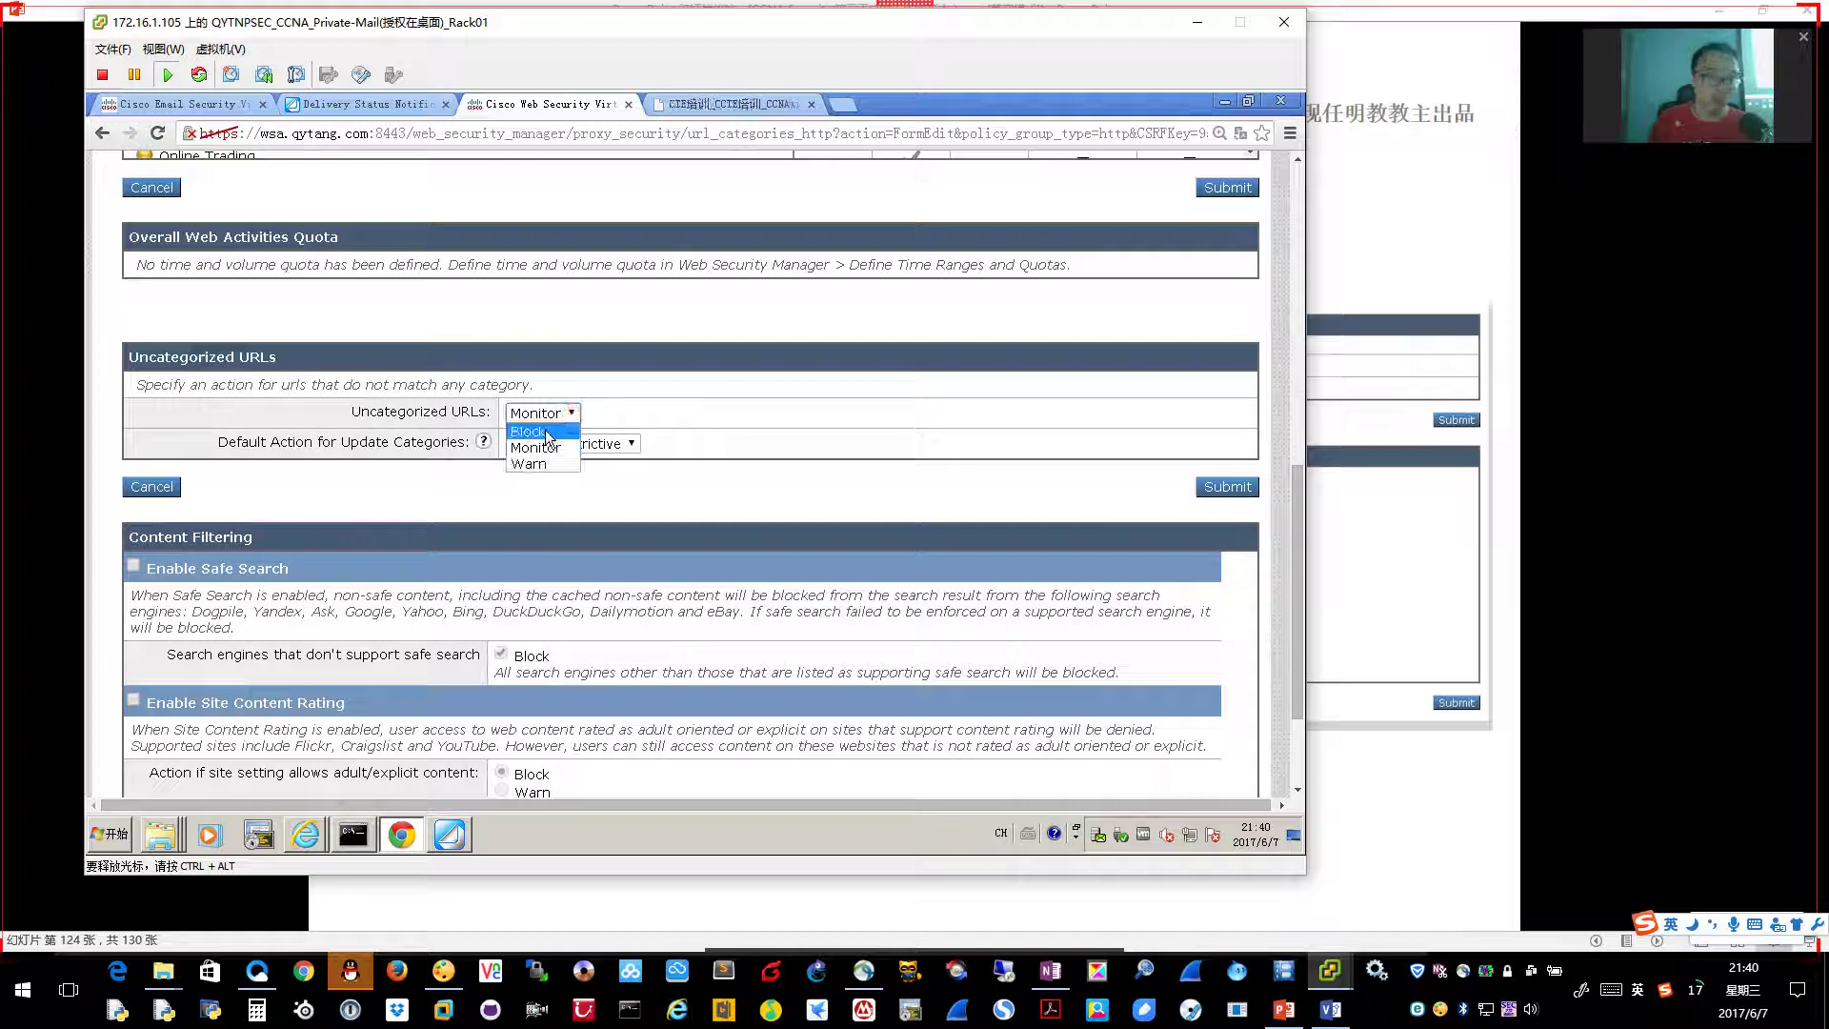
{"action": "left_click", "coordinate": [545, 431]}
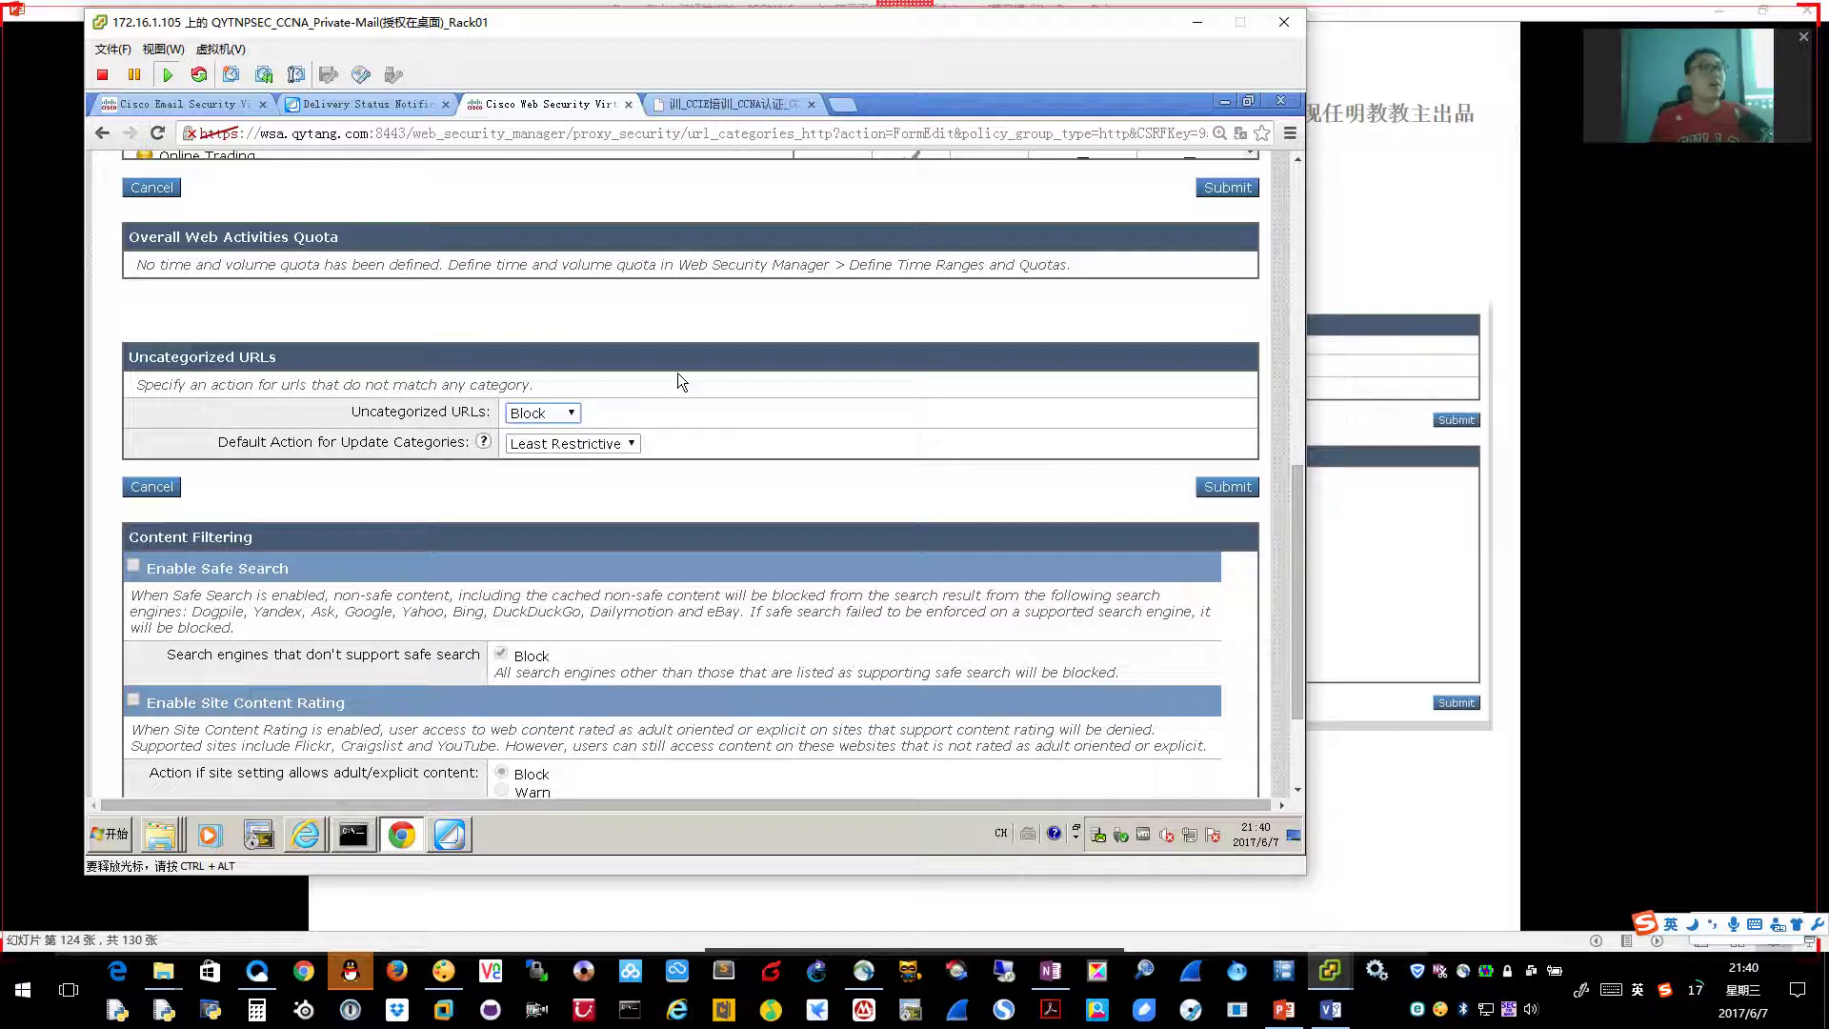
Advance the slides and submit the uncategorized-URL block (Block: 2, Monitor: 77)
{"action": "left_click", "coordinate": [1515, 560]}
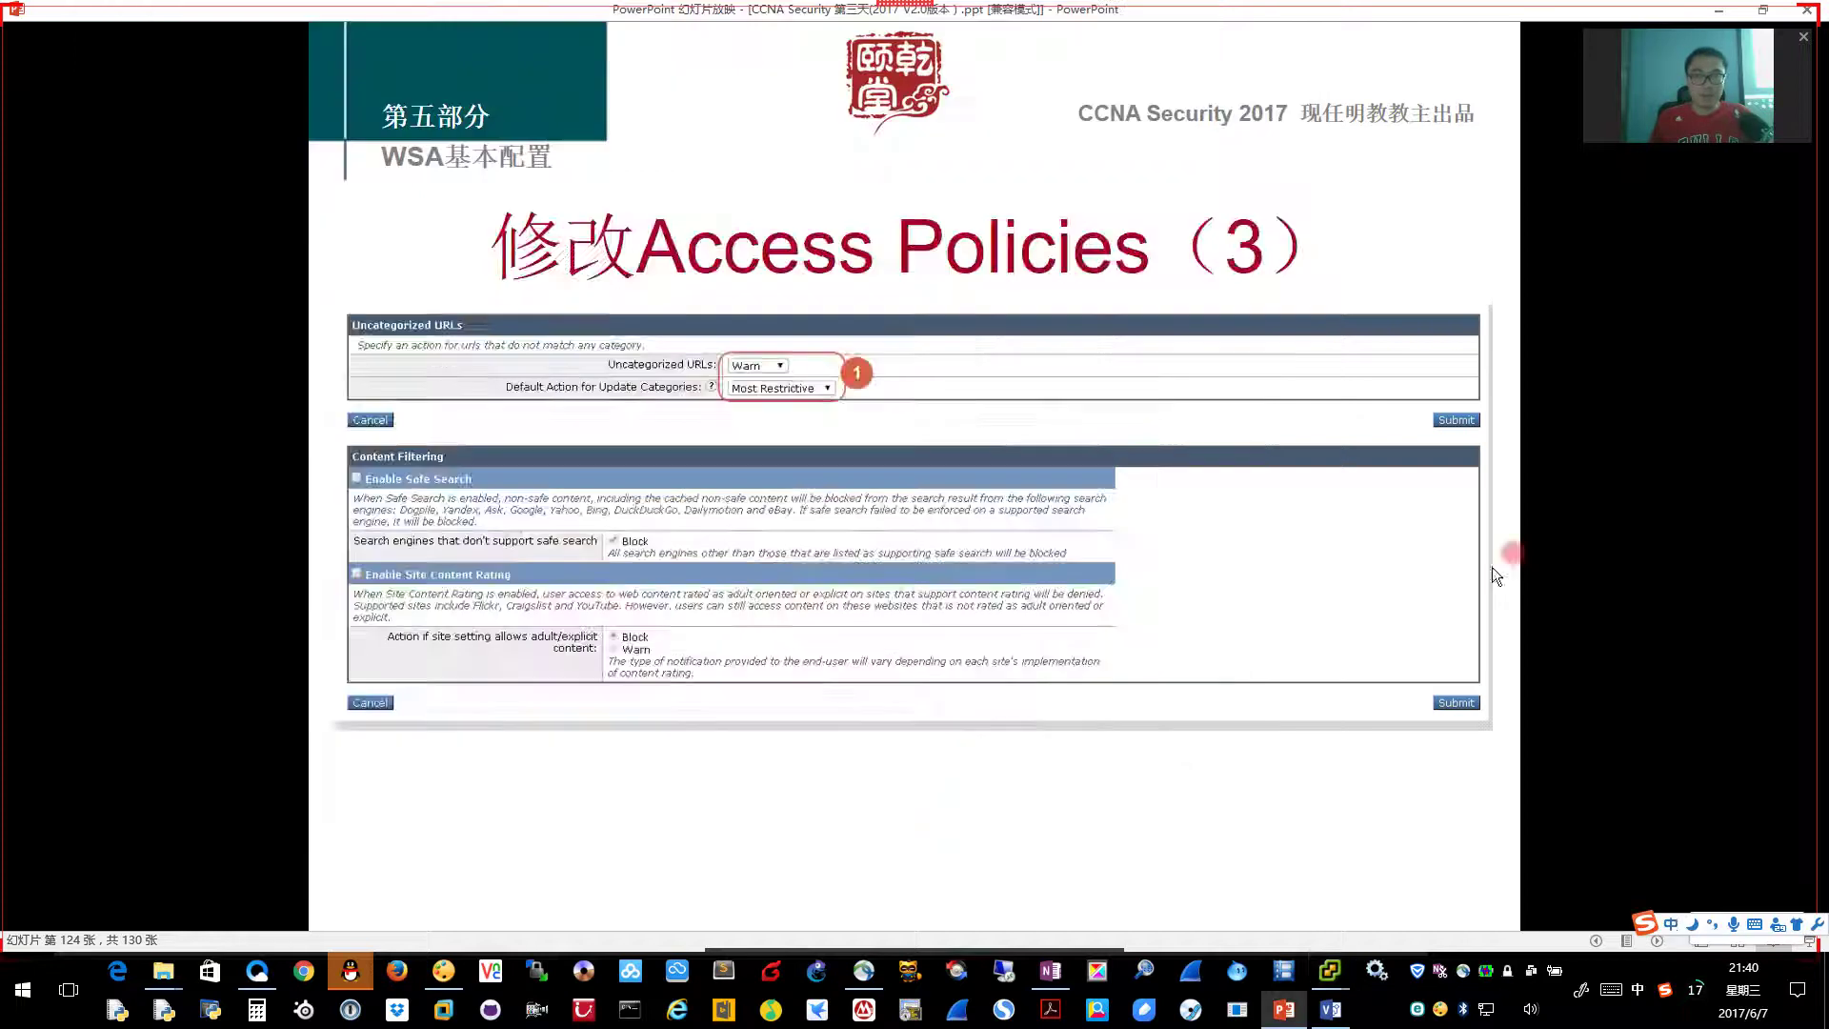
{"action": "key", "text": "Page_Down"}
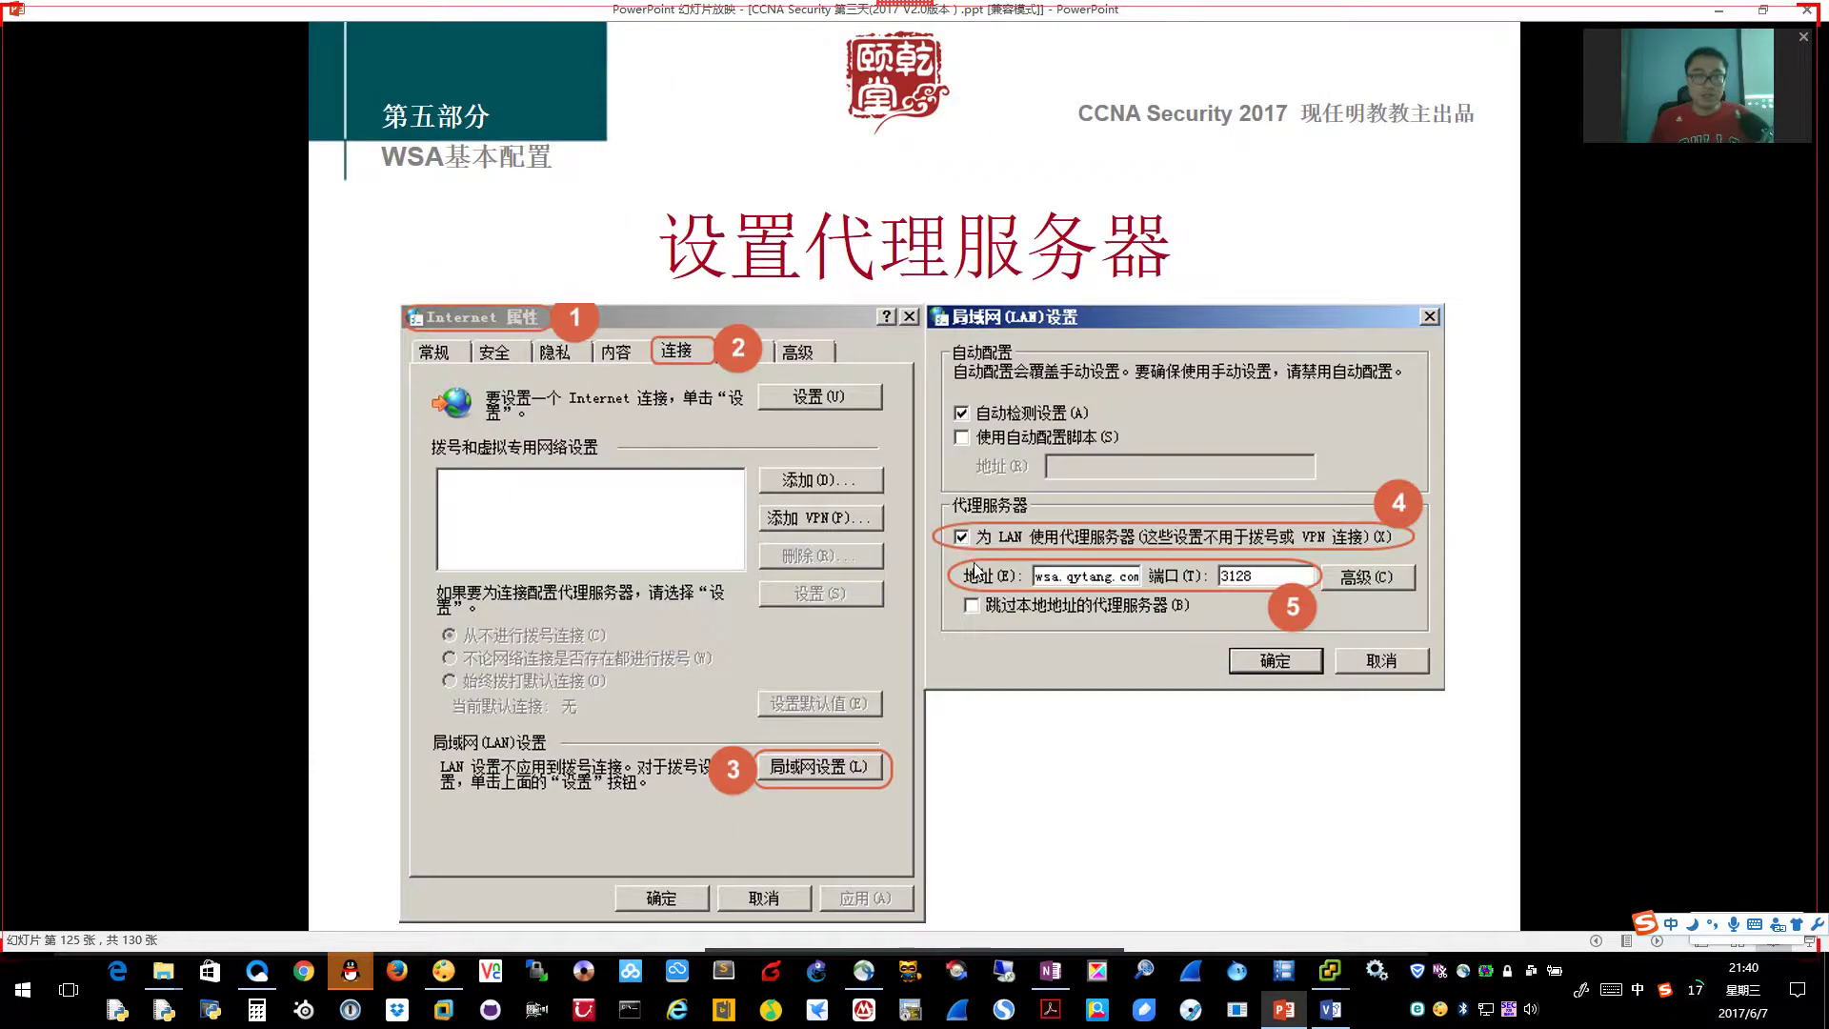
{"action": "left_click", "coordinate": [975, 569]}
{"action": "key", "text": "alt+Tab"}
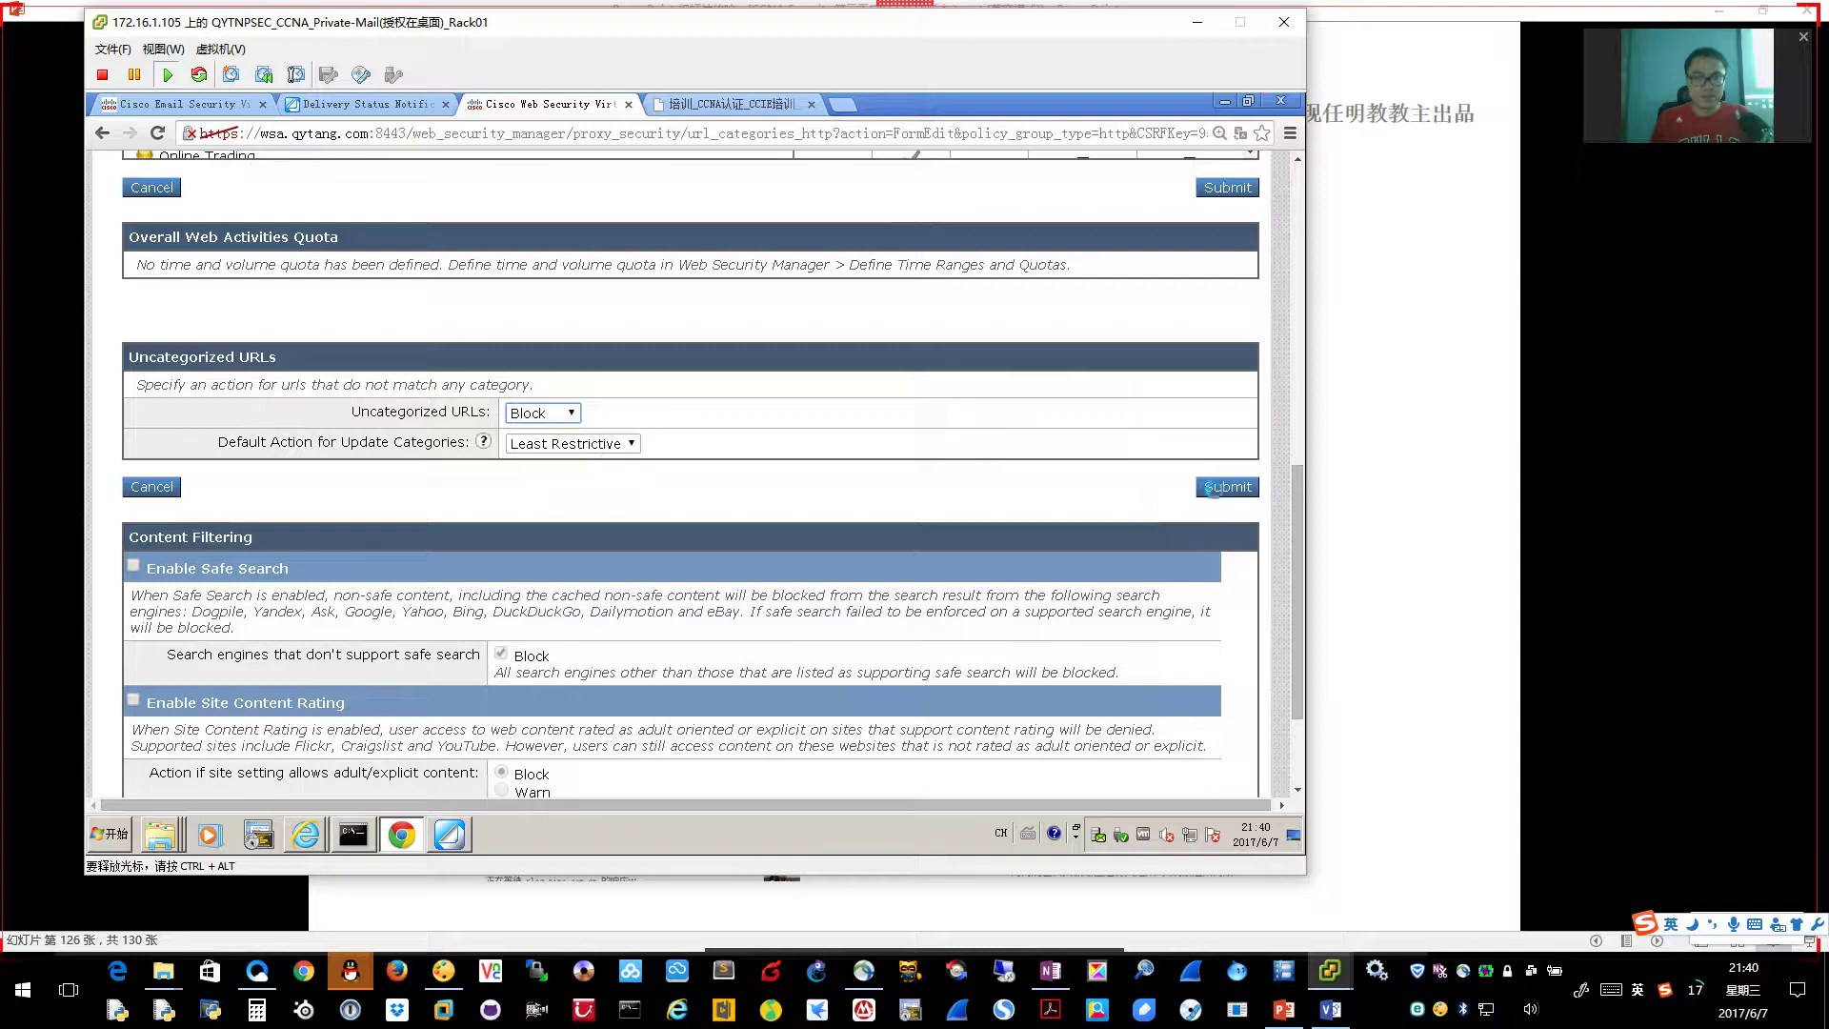
{"action": "scroll", "coordinate": [1217, 657], "scroll_direction": "down", "scroll_amount": 2}
{"action": "left_click", "coordinate": [1226, 709]}
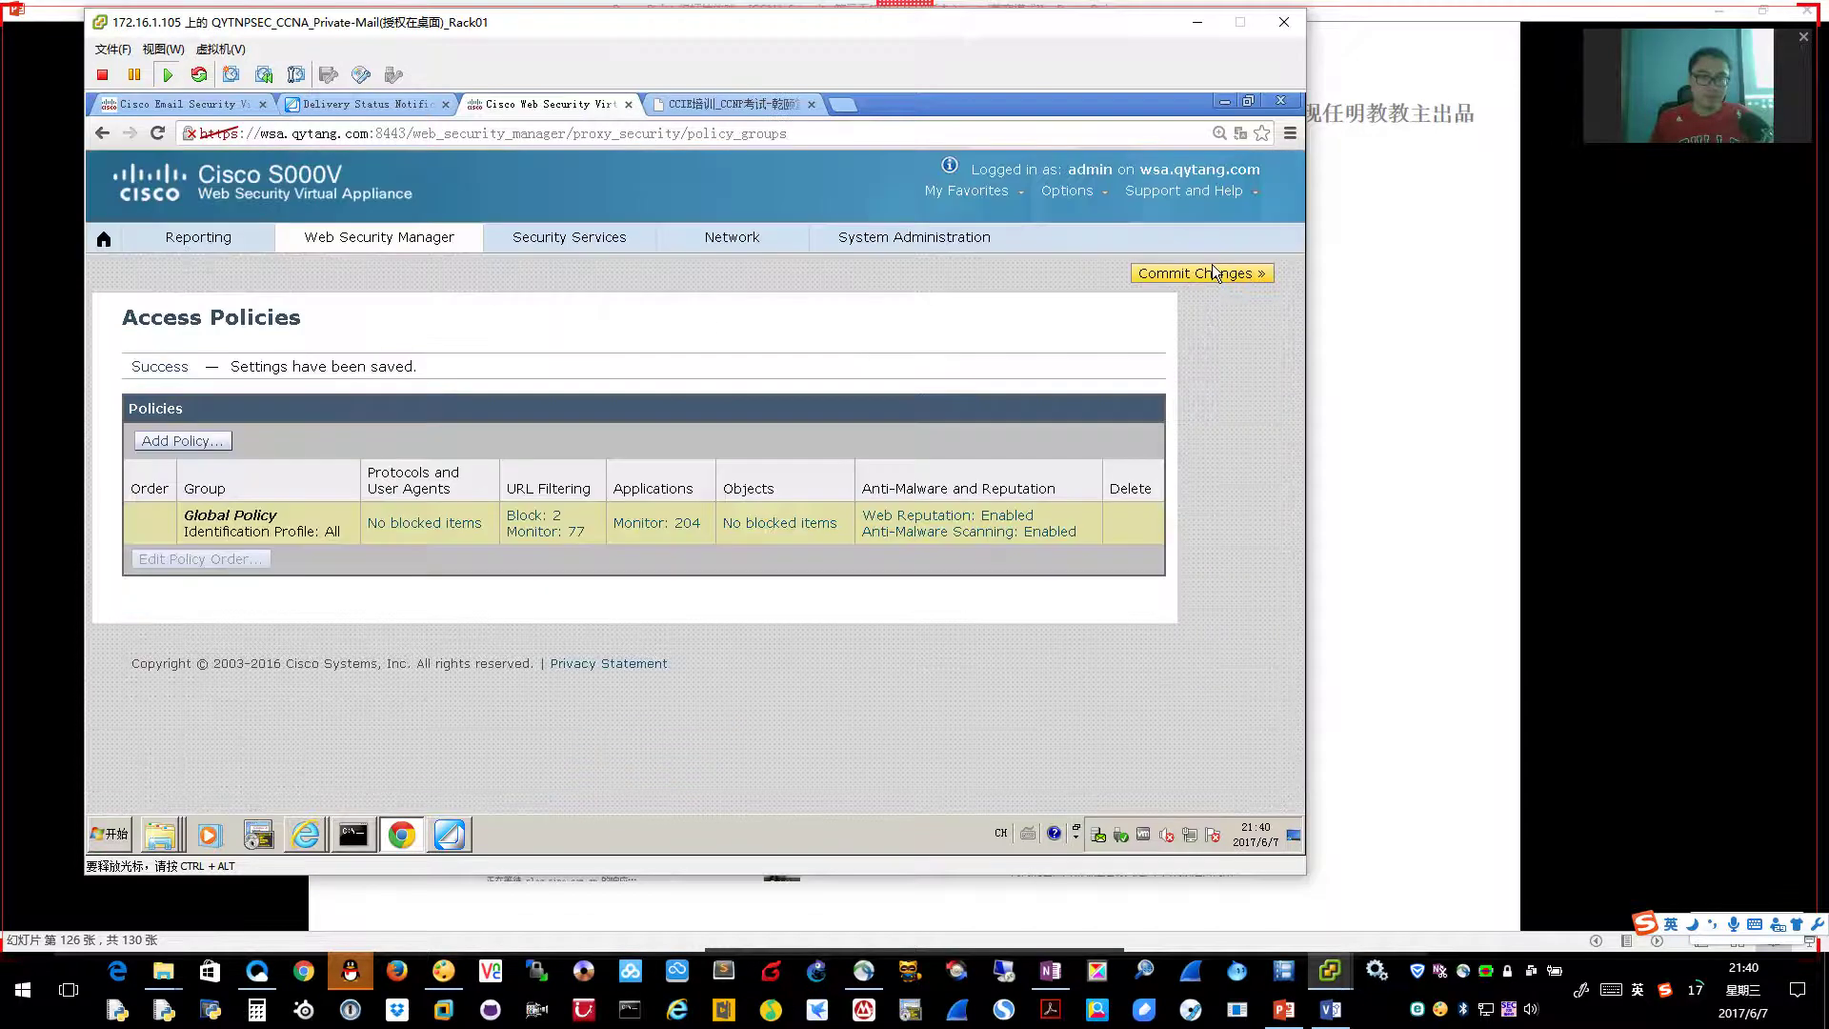
Commit the pending policy changes from the Uncommitted Changes page
{"action": "left_click", "coordinate": [1208, 271]}
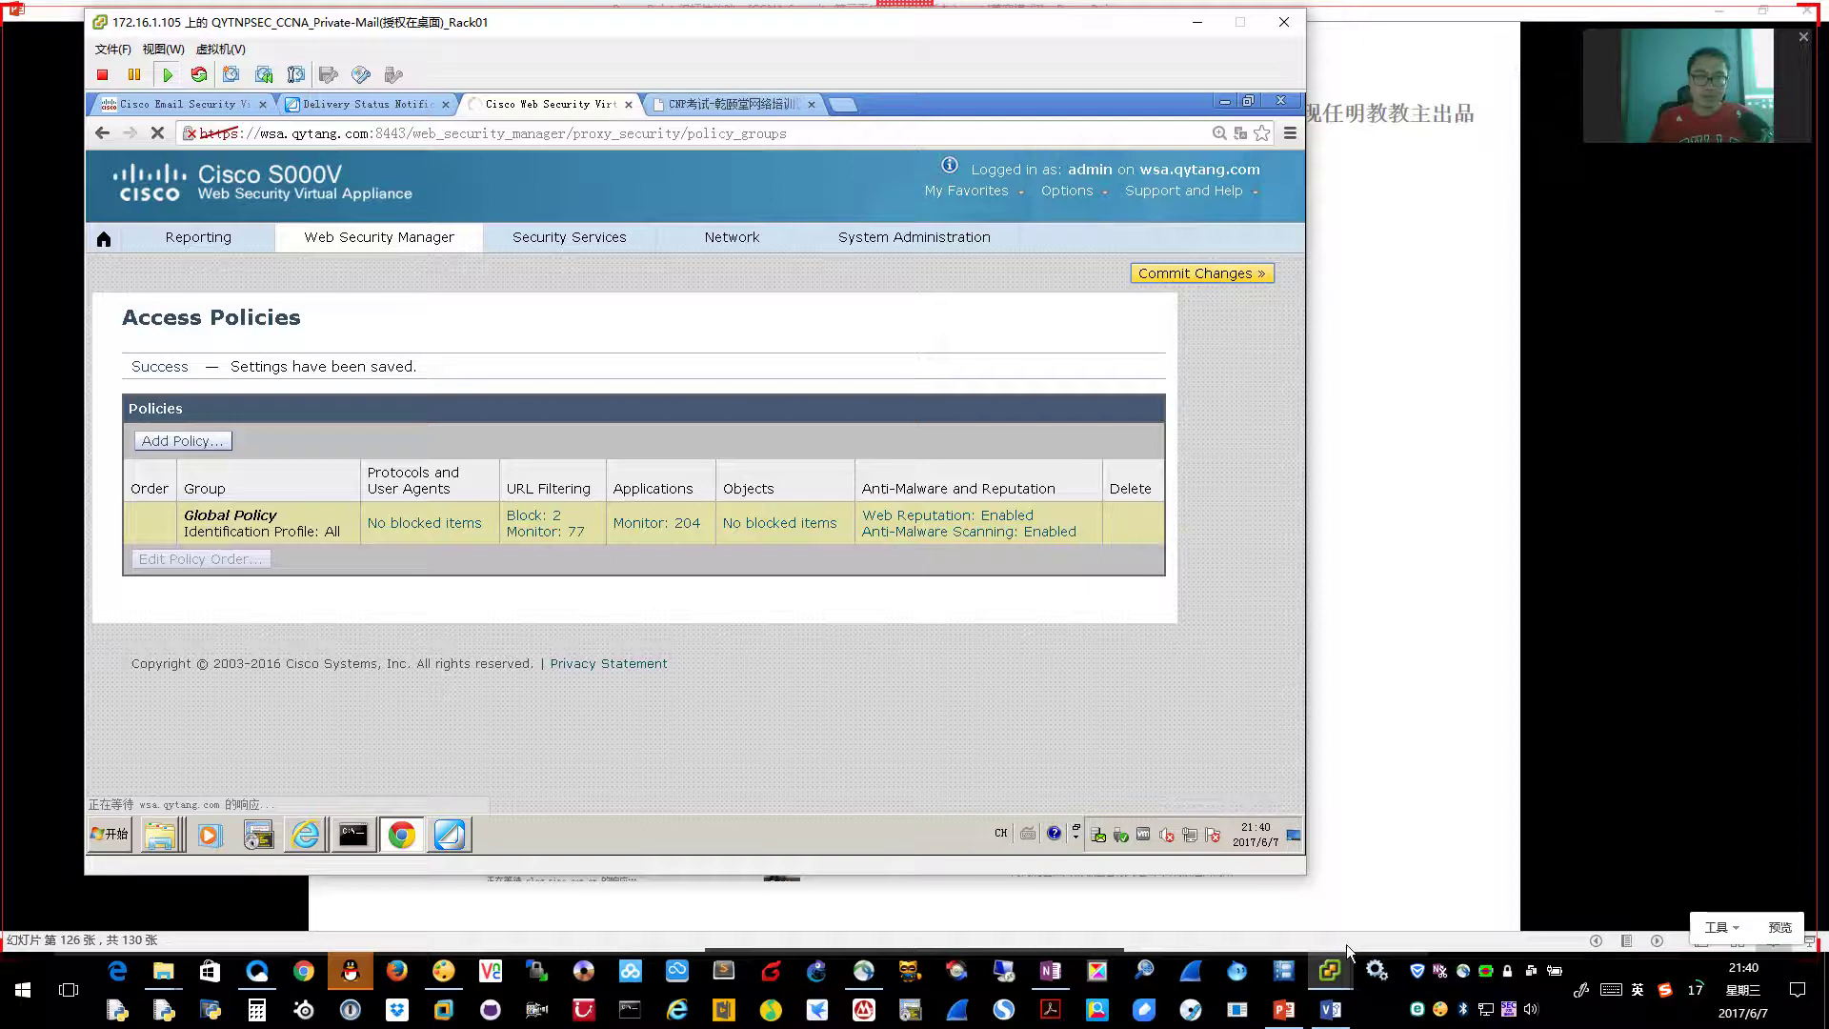
{"action": "mouse_move", "coordinate": [1336, 972]}
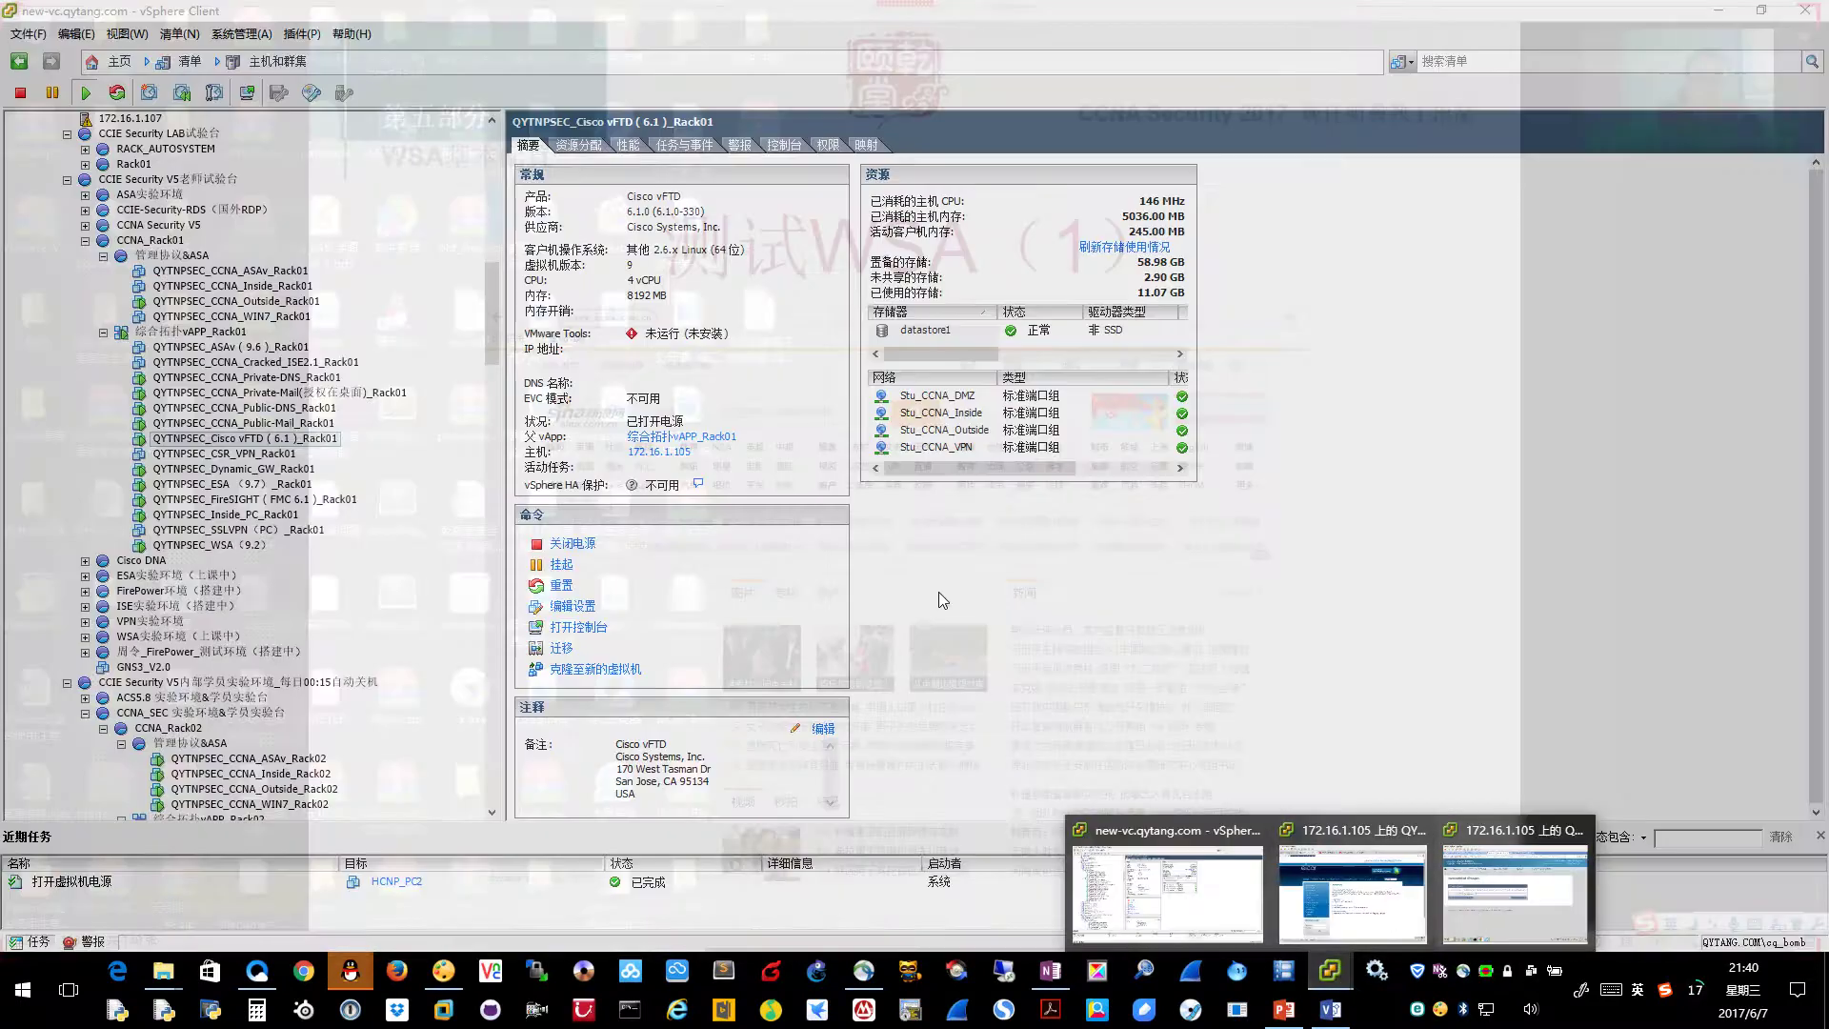
{"action": "left_click", "coordinate": [733, 491]}
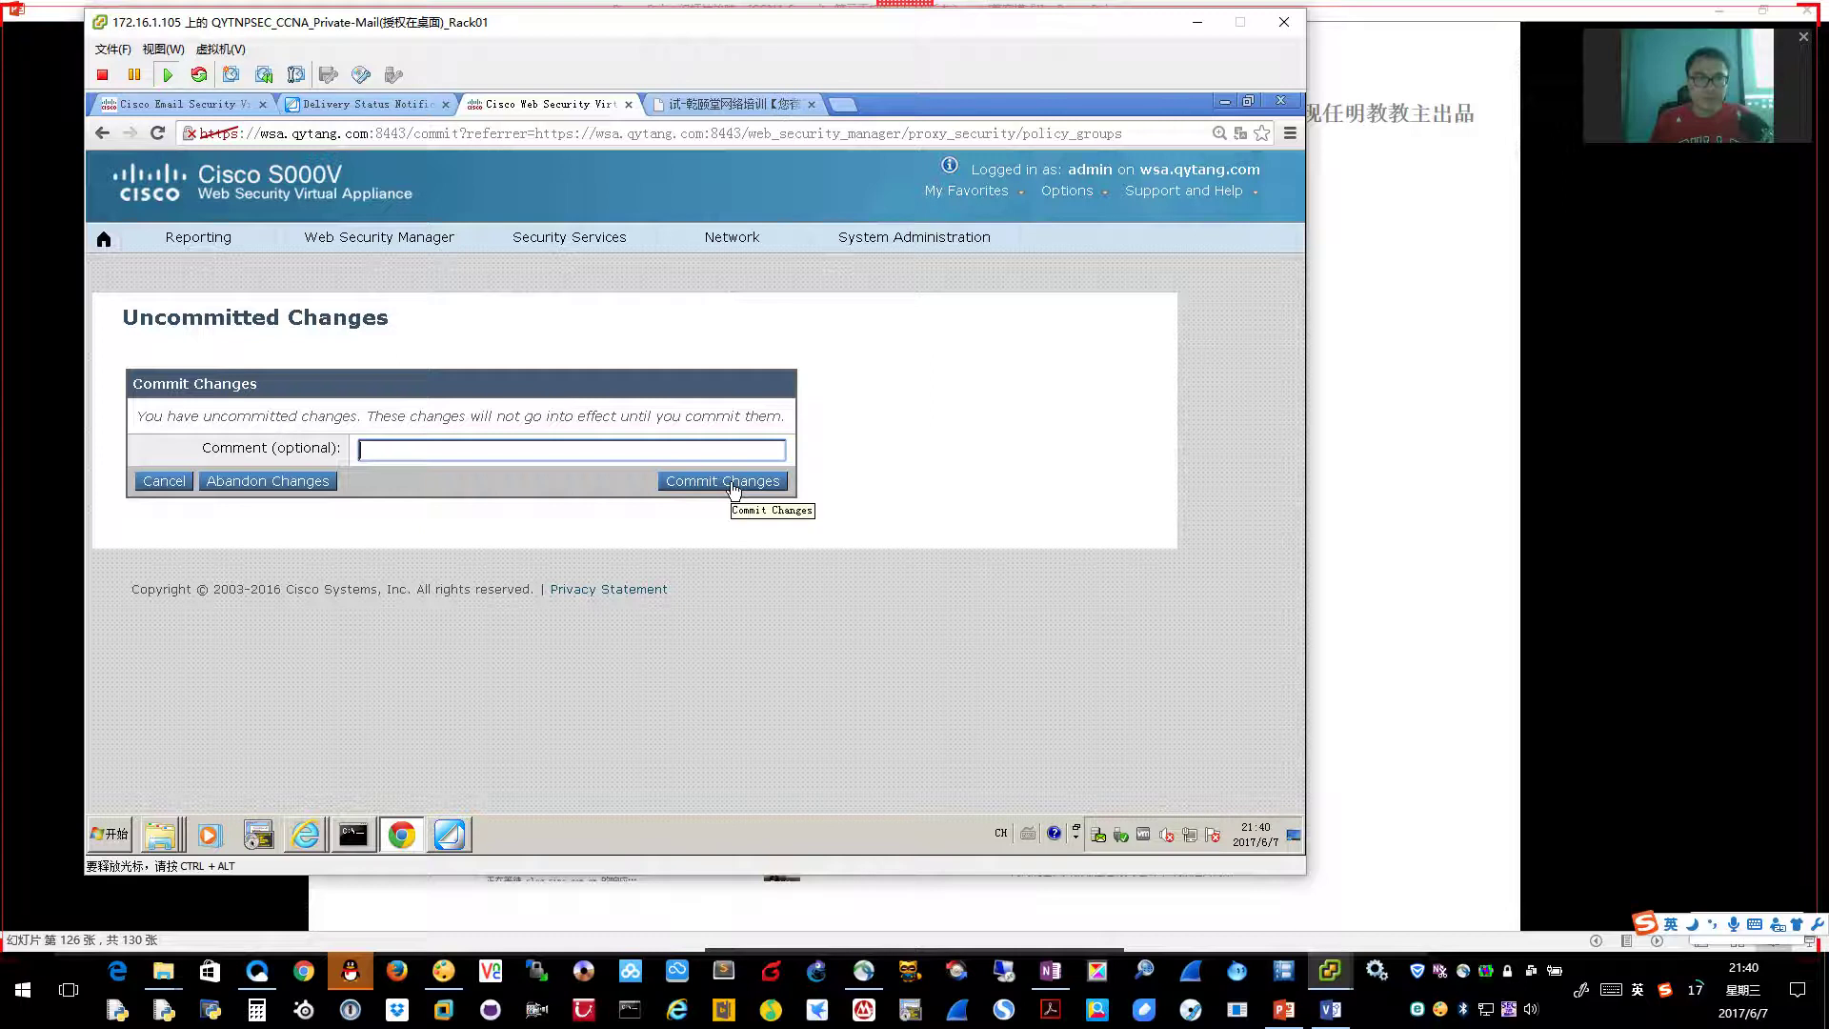
{"action": "left_click", "coordinate": [733, 491]}
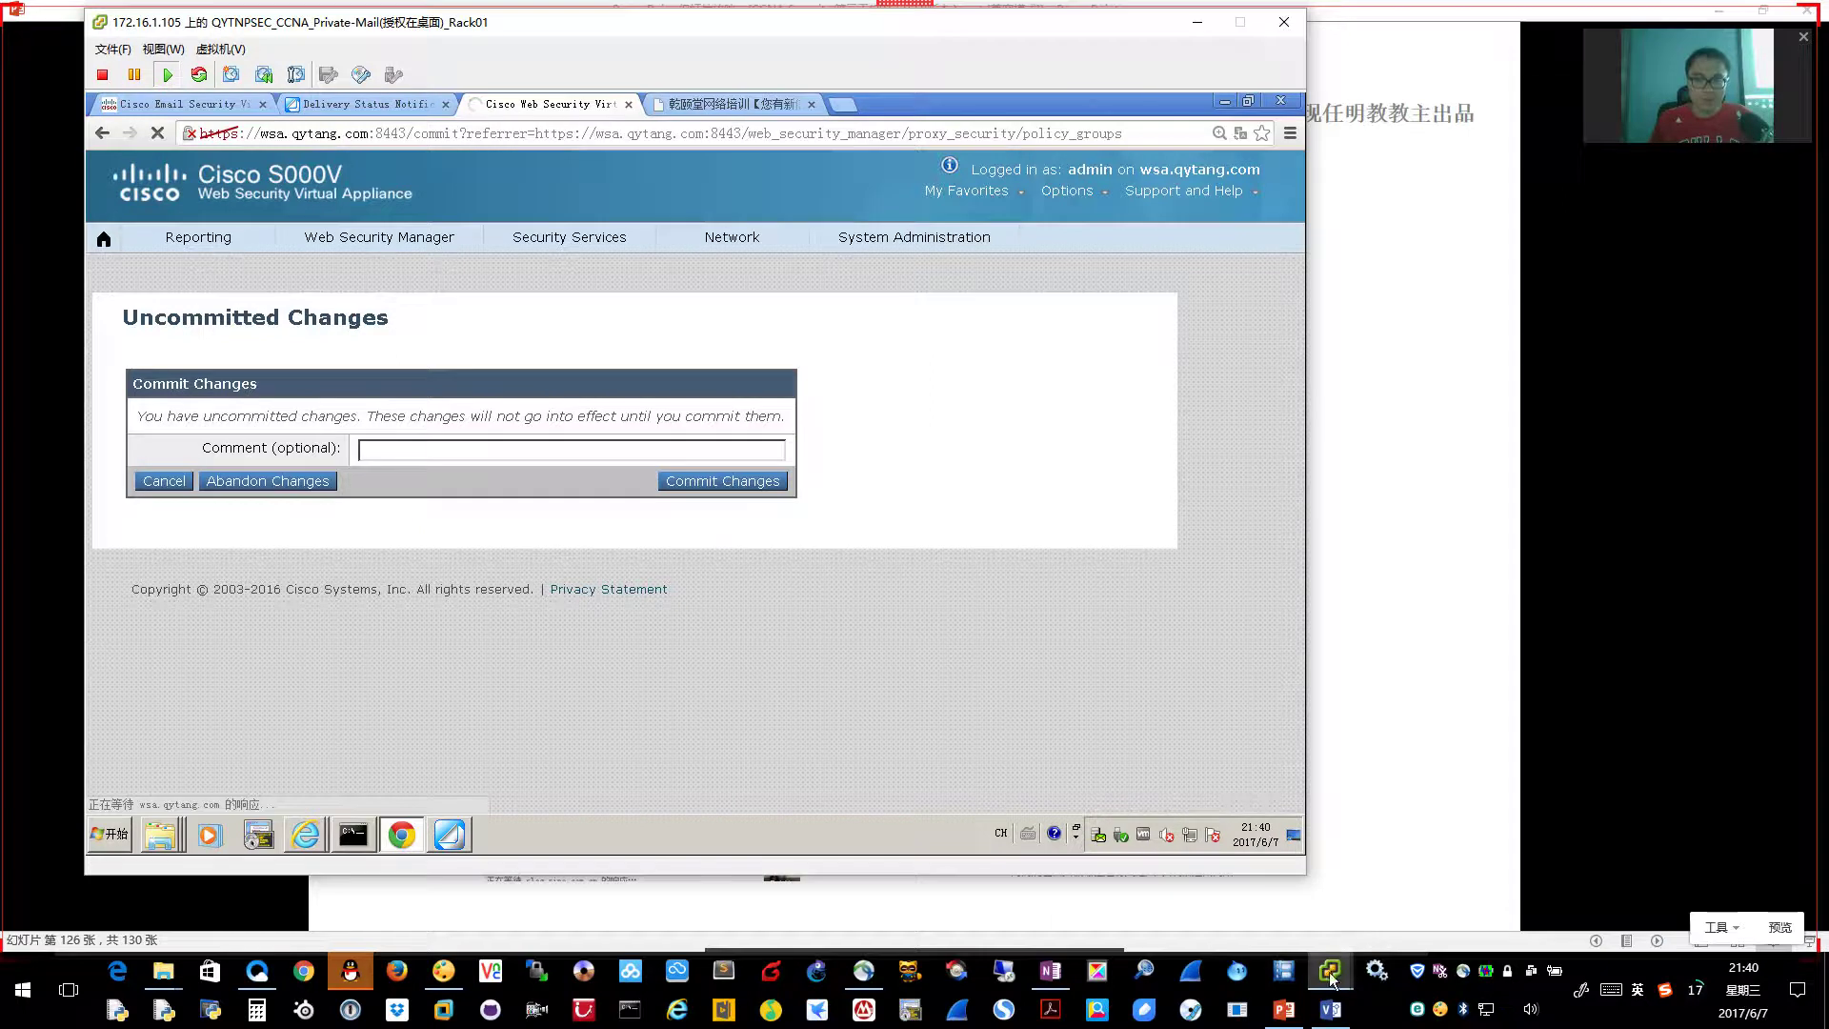
{"action": "mouse_move", "coordinate": [1334, 975]}
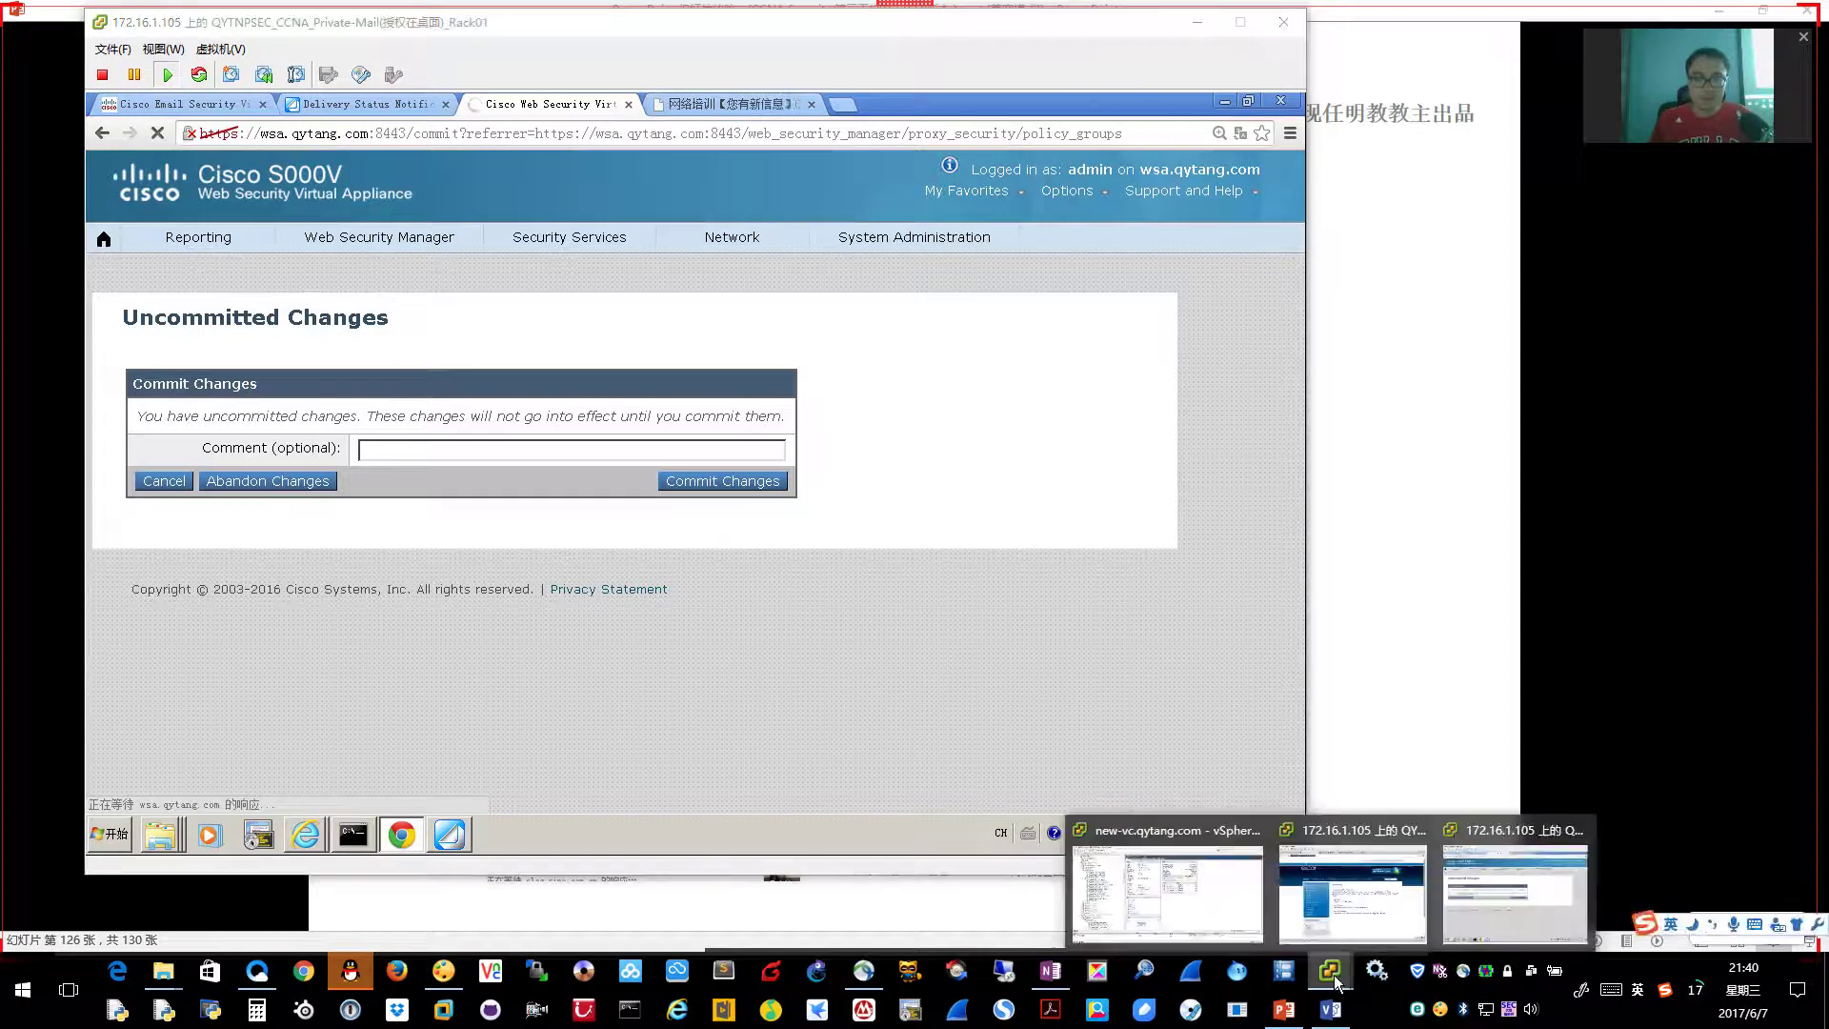
{"action": "left_click", "coordinate": [1362, 848]}
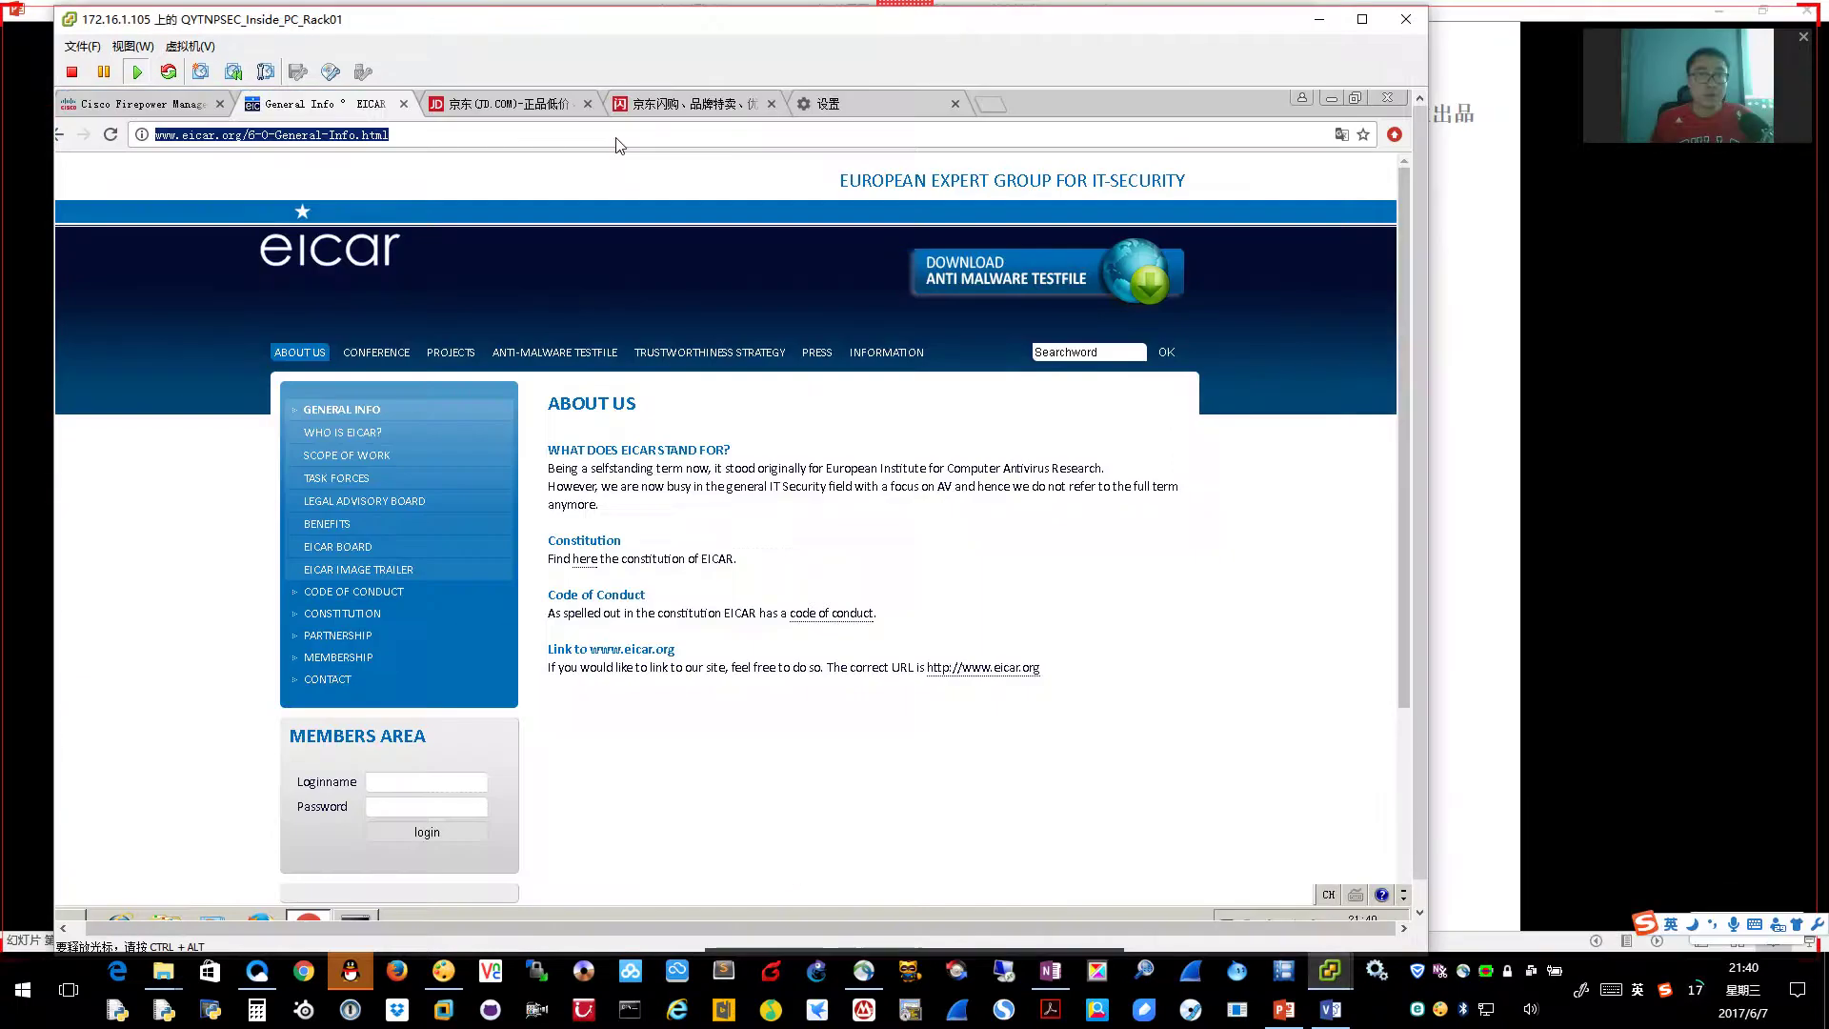
{"action": "left_click", "coordinate": [770, 103]}
{"action": "left_click", "coordinate": [589, 104]}
{"action": "left_click", "coordinate": [542, 102]}
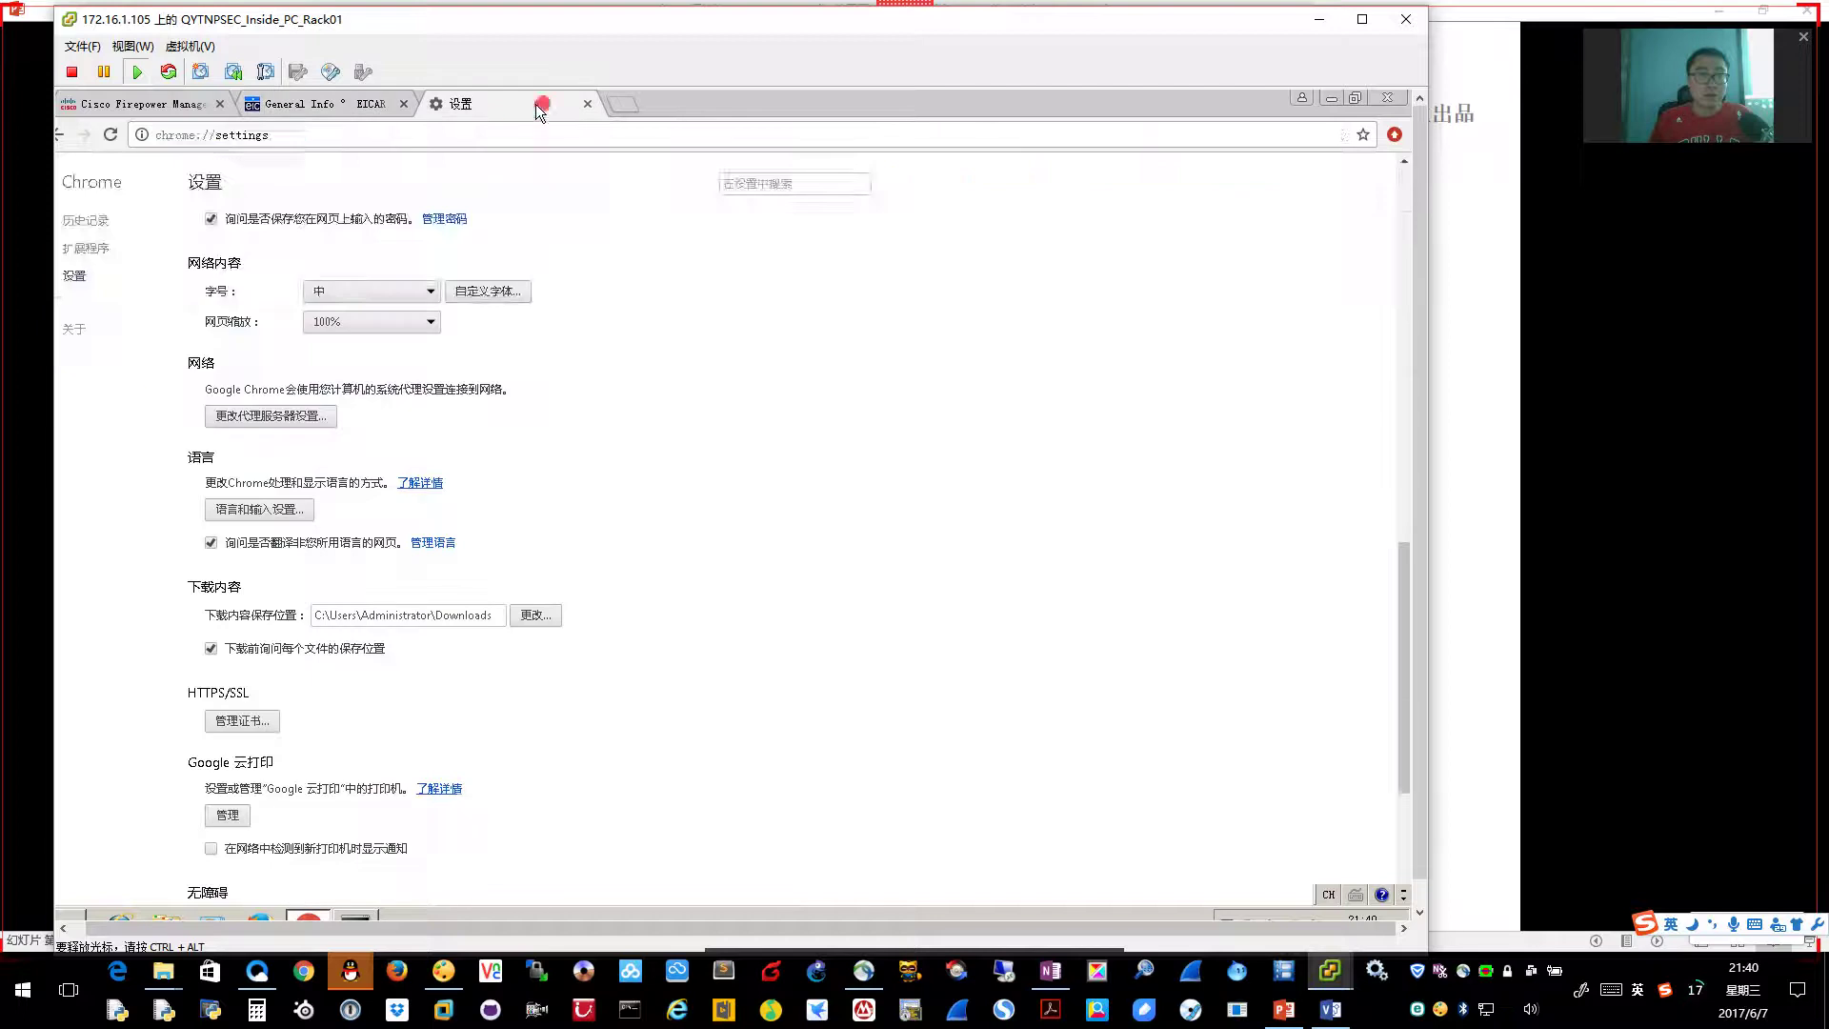
{"action": "left_click", "coordinate": [495, 136]}
{"action": "type", "text": "www.sina.com.cn"}
{"action": "key", "text": "Return"}
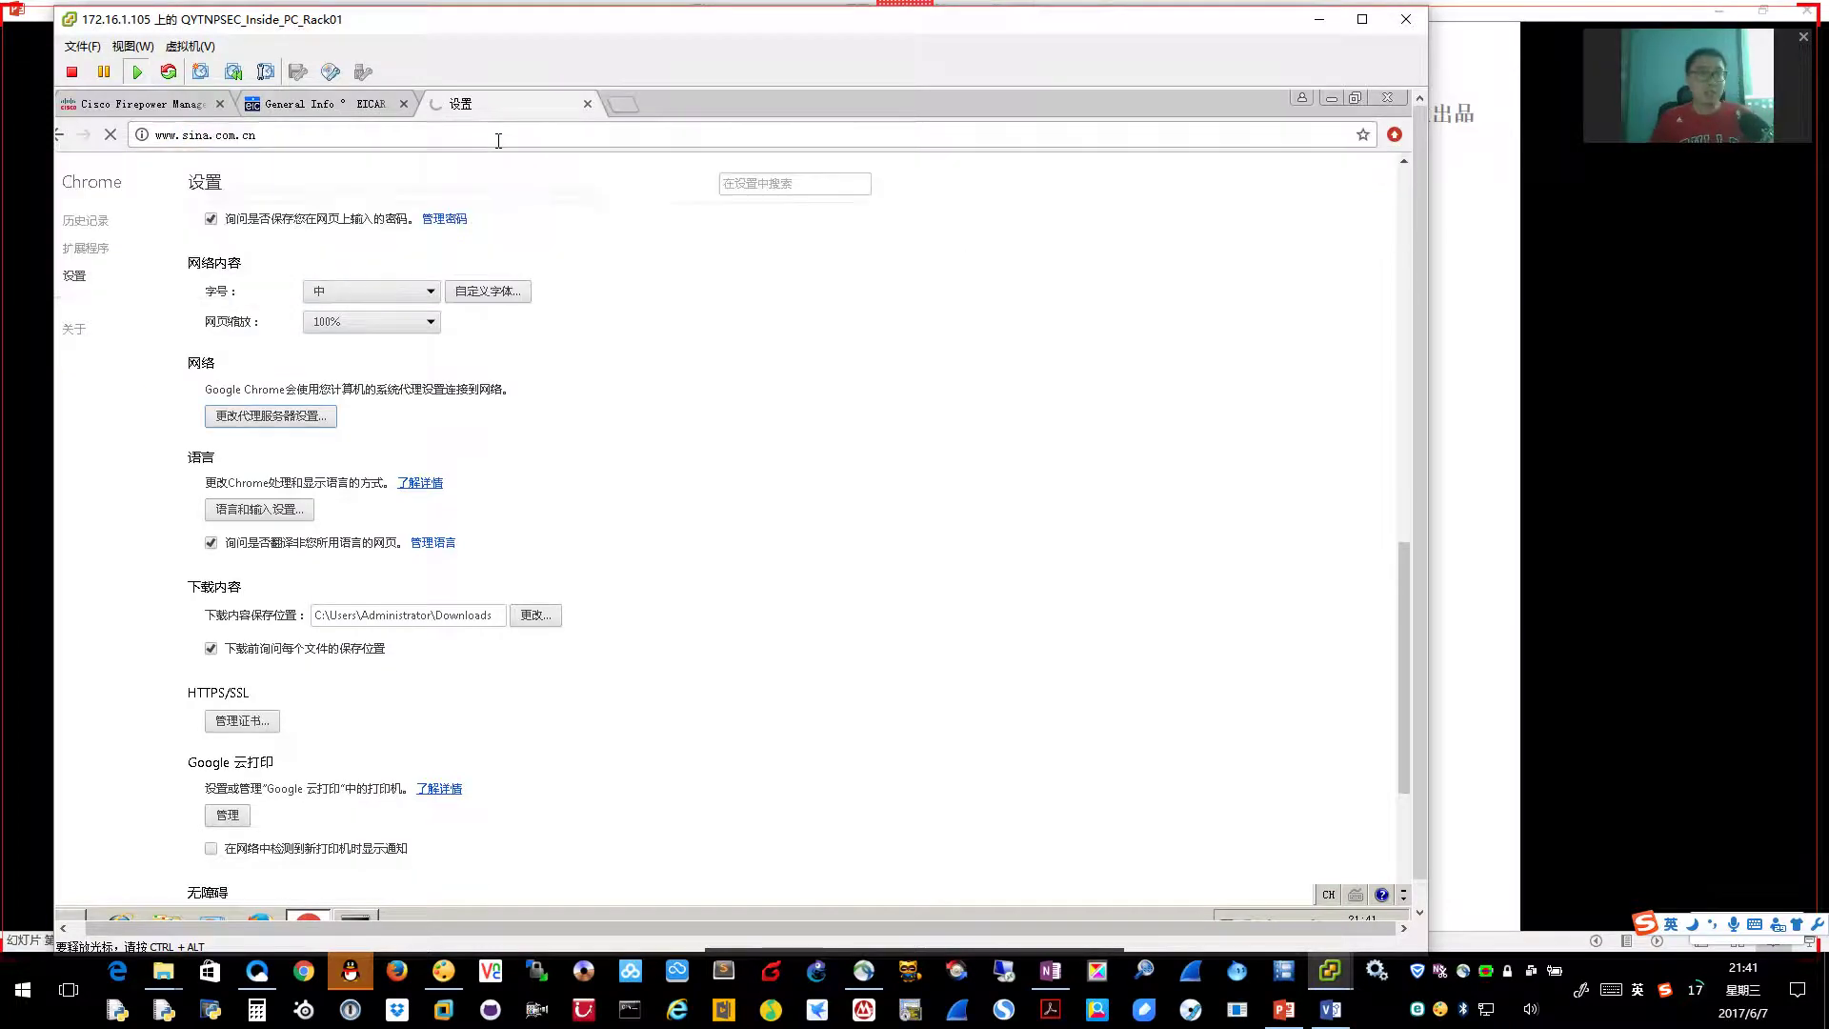
{"action": "mouse_move", "coordinate": [1330, 975]}
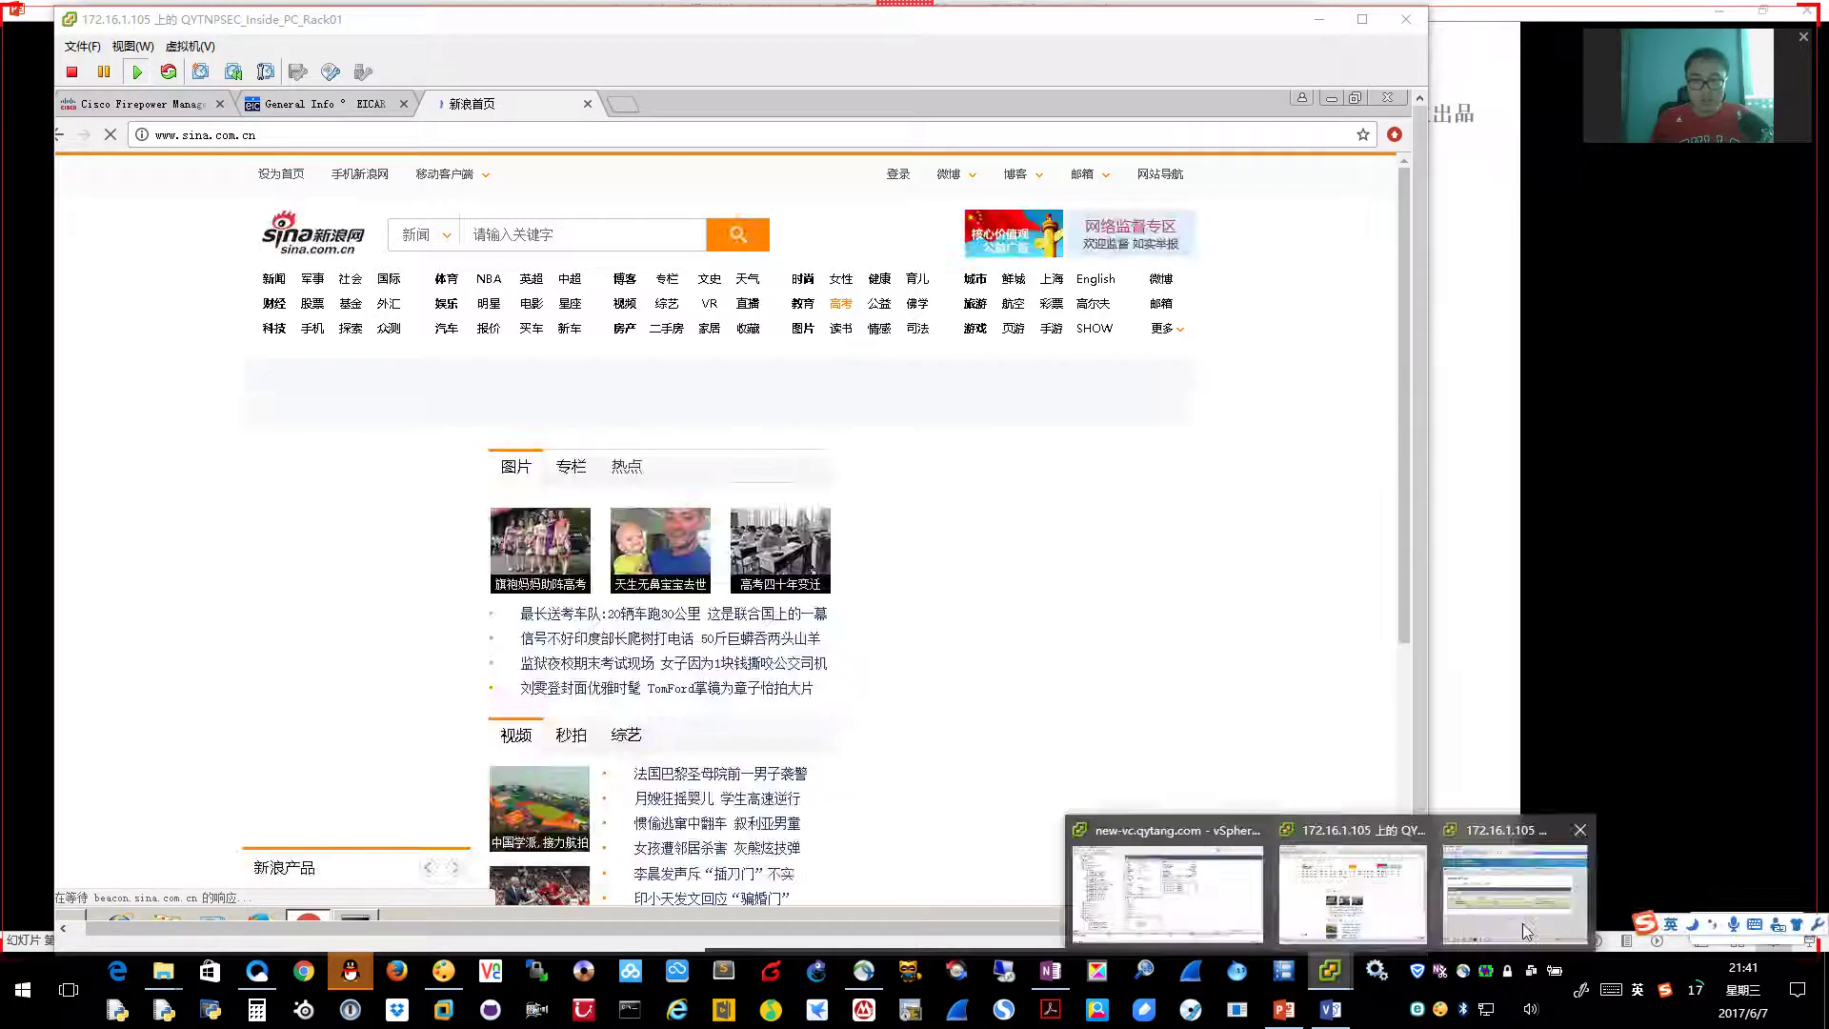
{"action": "left_click", "coordinate": [1470, 935]}
{"action": "mouse_move", "coordinate": [1341, 955]}
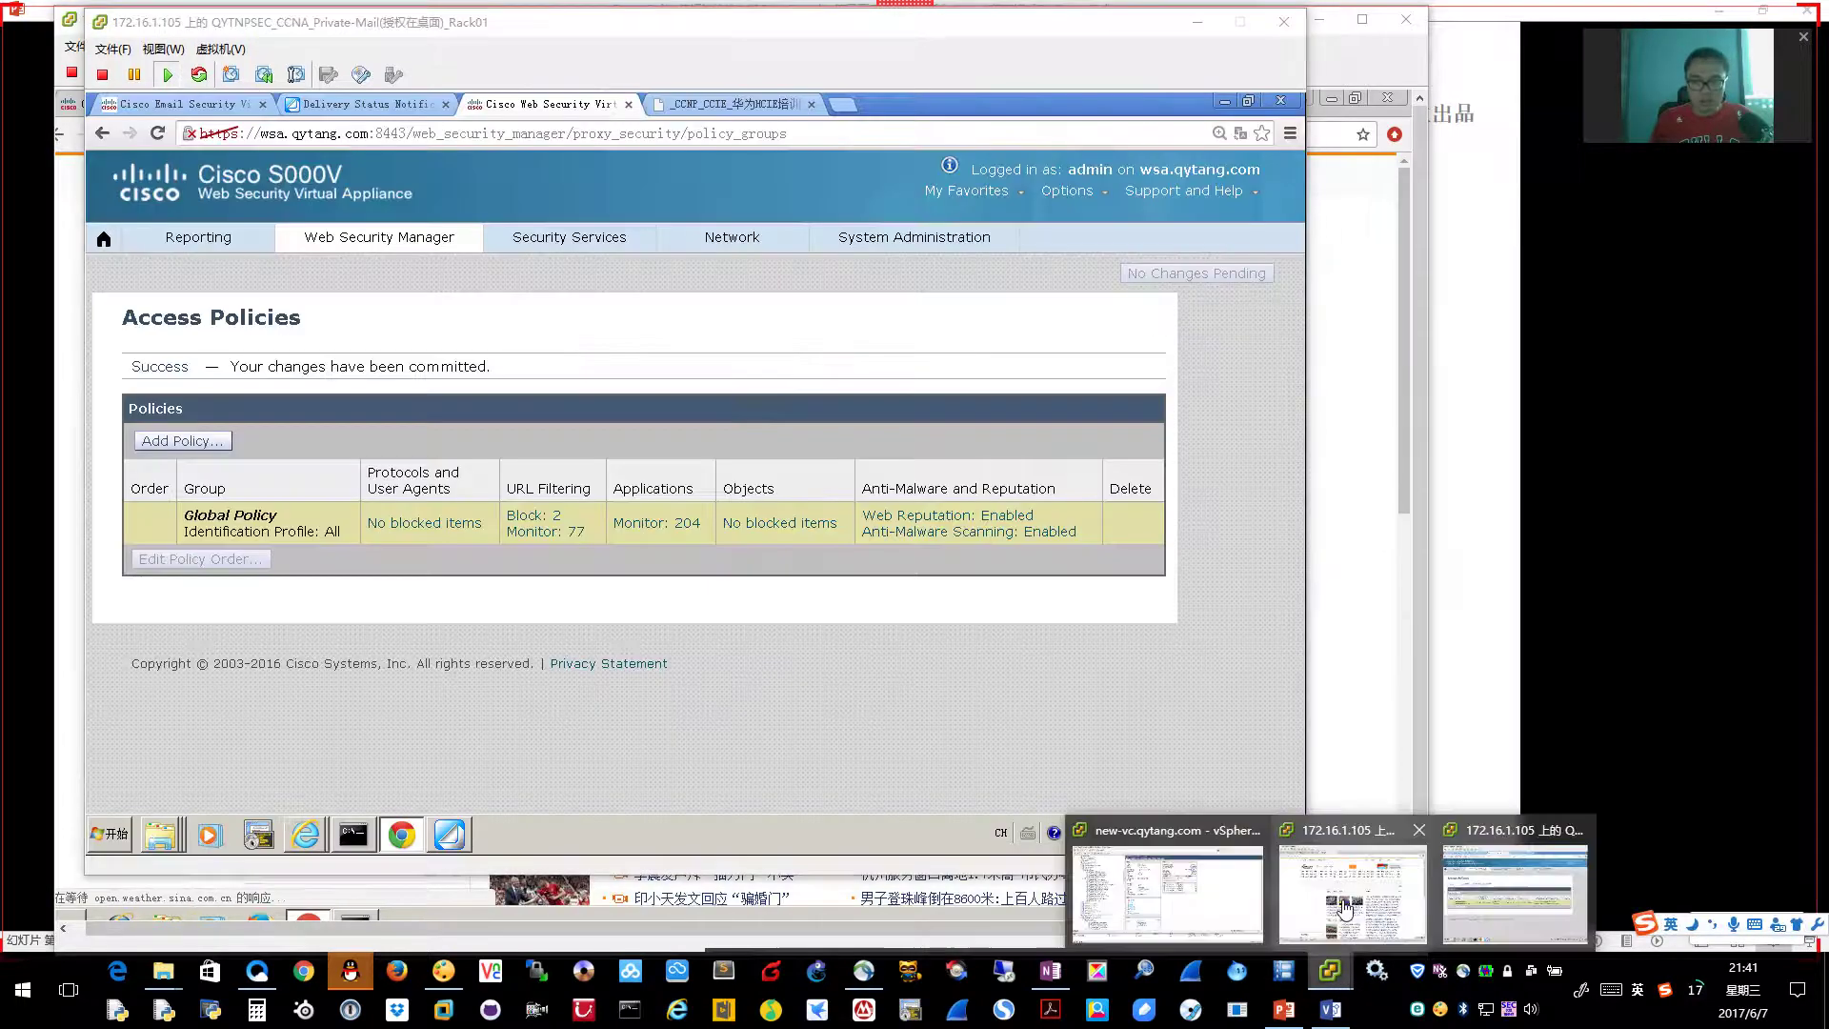
{"action": "left_click", "coordinate": [1352, 895]}
{"action": "key", "text": "ctrl+t"}
{"action": "type", "text": "www.jd.com"}
{"action": "key", "text": "Return"}
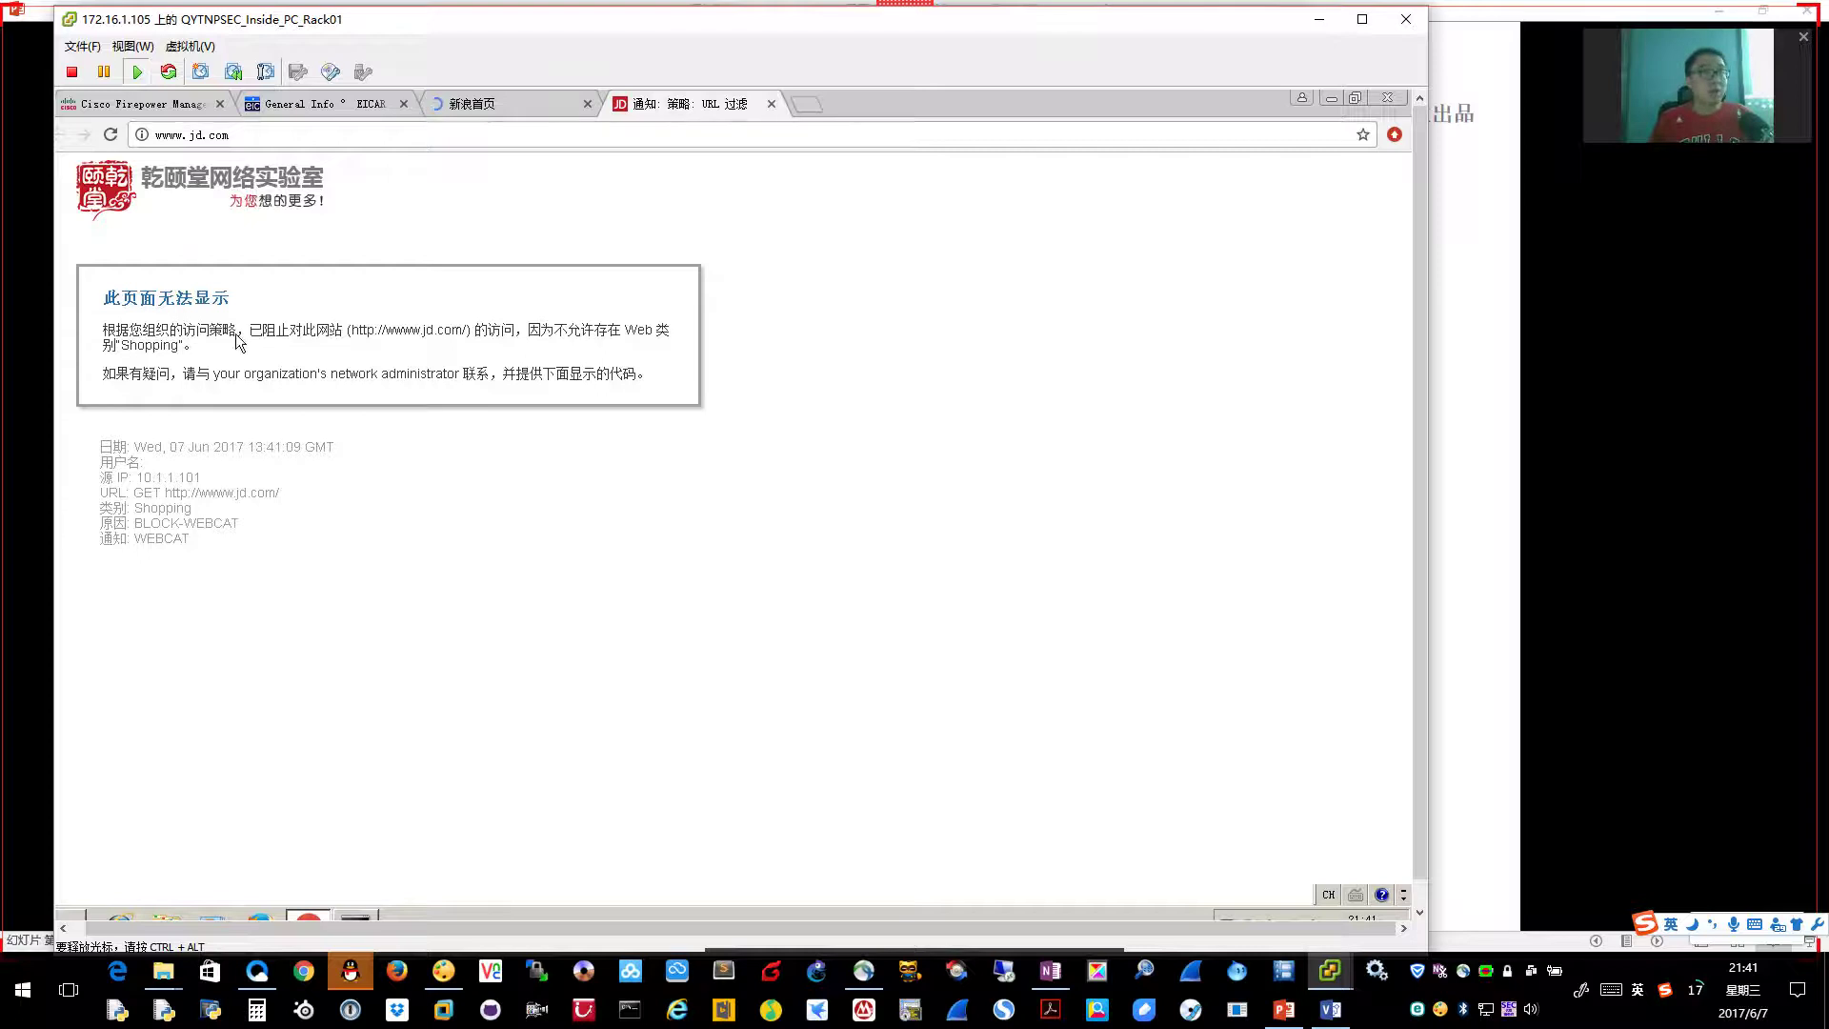
Zoom the jd.com block page to 125%, circle the Shopping reason, and return to the slides
{"action": "key", "text": "ctrl+plus"}
{"action": "key", "text": "ctrl+plus"}
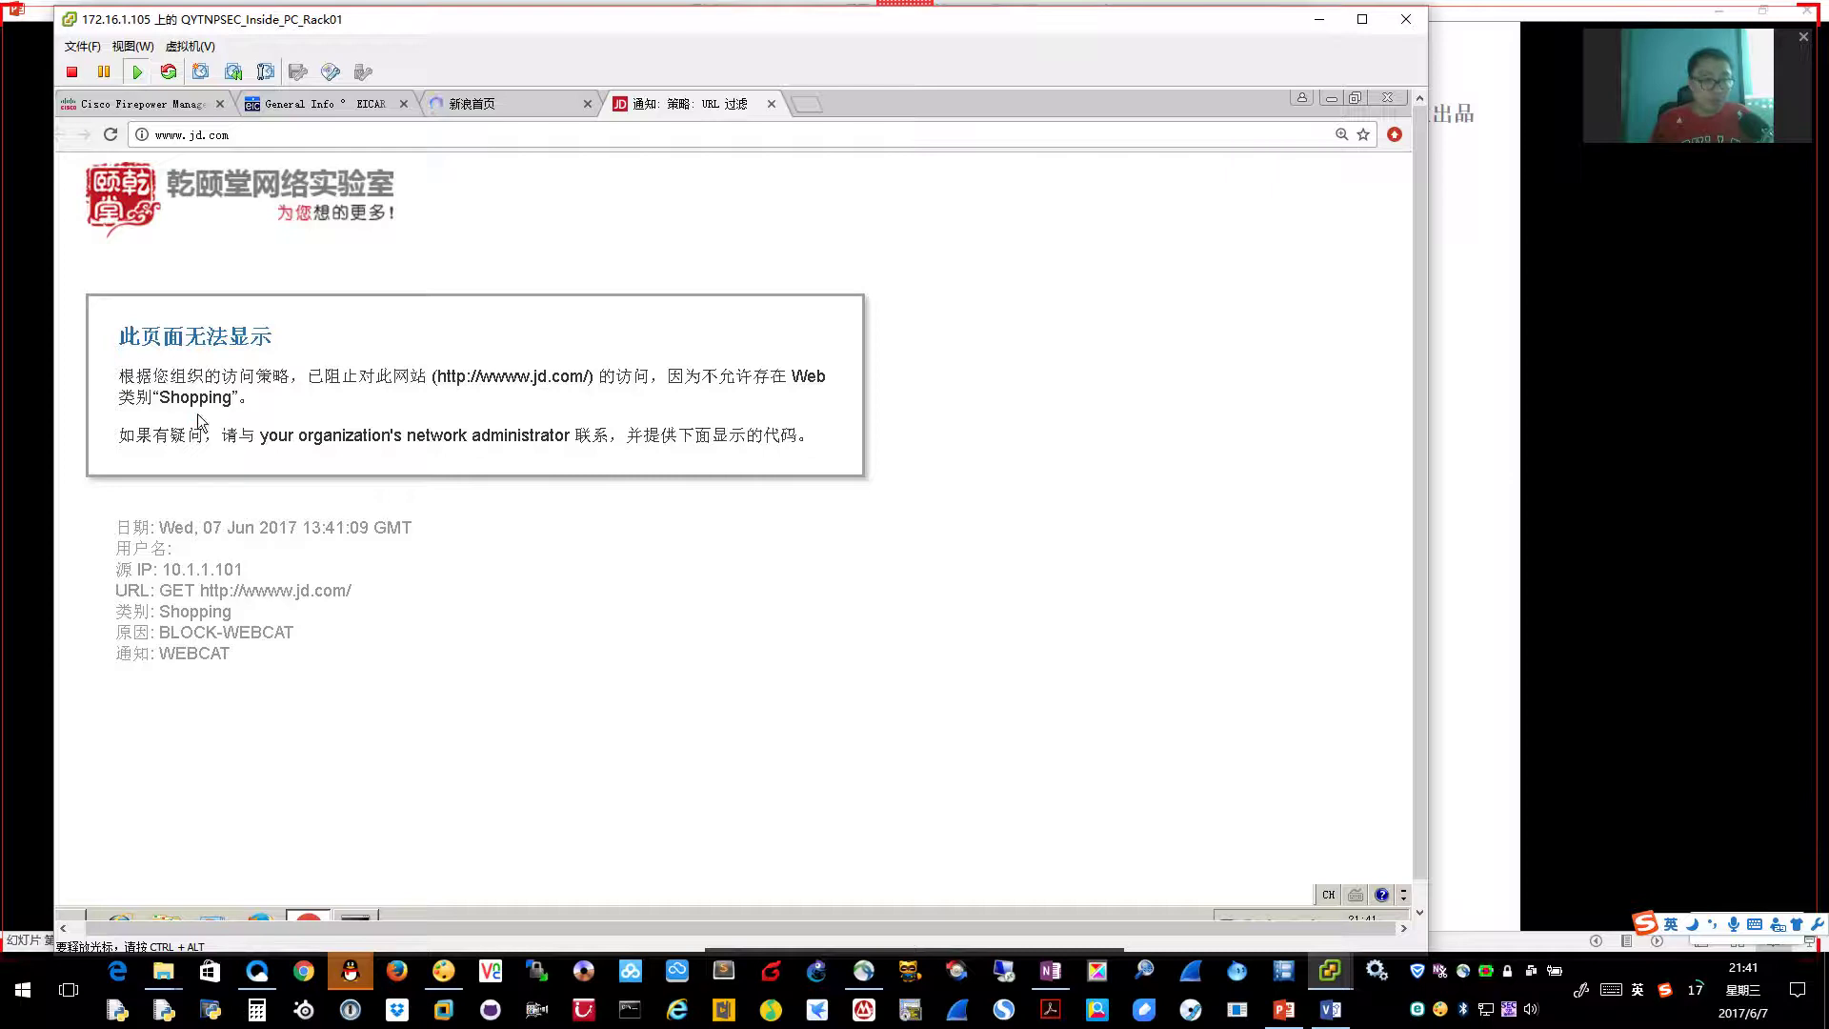
{"action": "left_click_drag", "start_coordinate": [198, 417], "coordinate": [139, 410]}
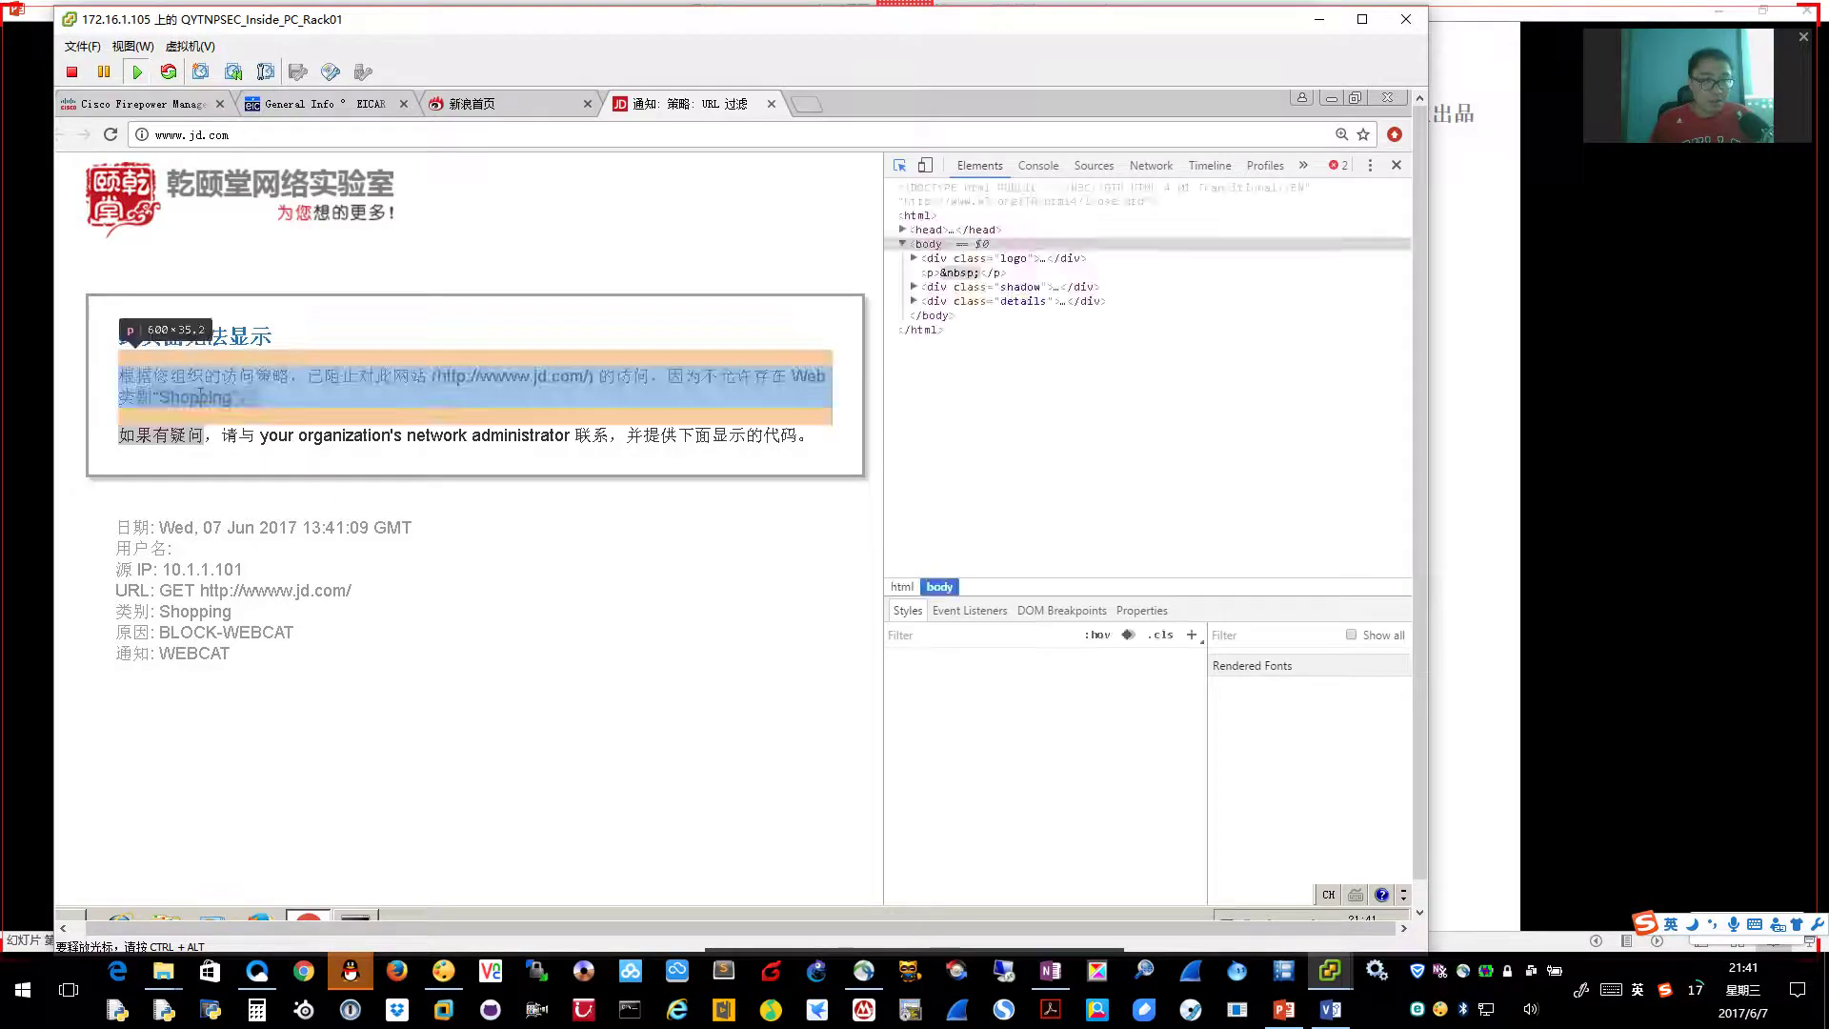
{"action": "left_click", "coordinate": [1396, 165]}
{"action": "key", "text": "ctrl+shift+w"}
{"action": "mouse_move", "coordinate": [259, 405]}
{"action": "left_mouse_down"}
{"action": "mouse_move", "coordinate": [309, 381]}
{"action": "mouse_move", "coordinate": [303, 412]}
{"action": "left_mouse_up"}
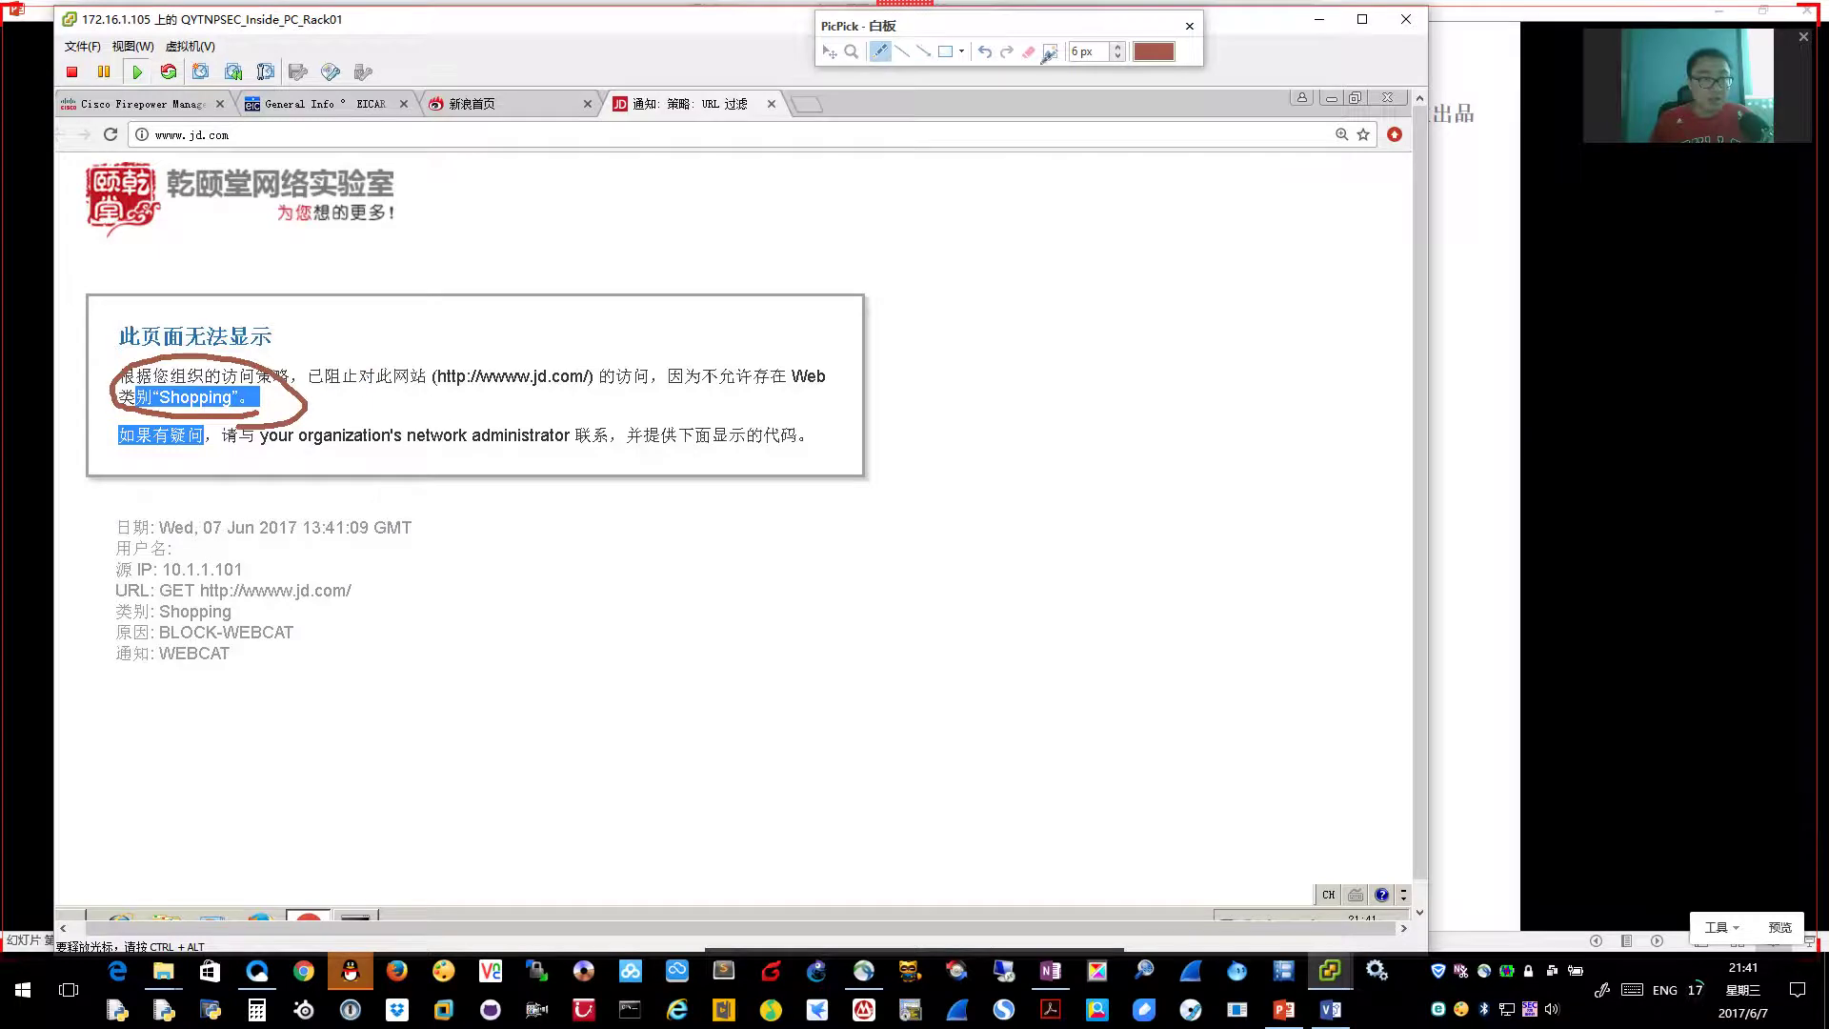
{"action": "left_click", "coordinate": [1188, 26]}
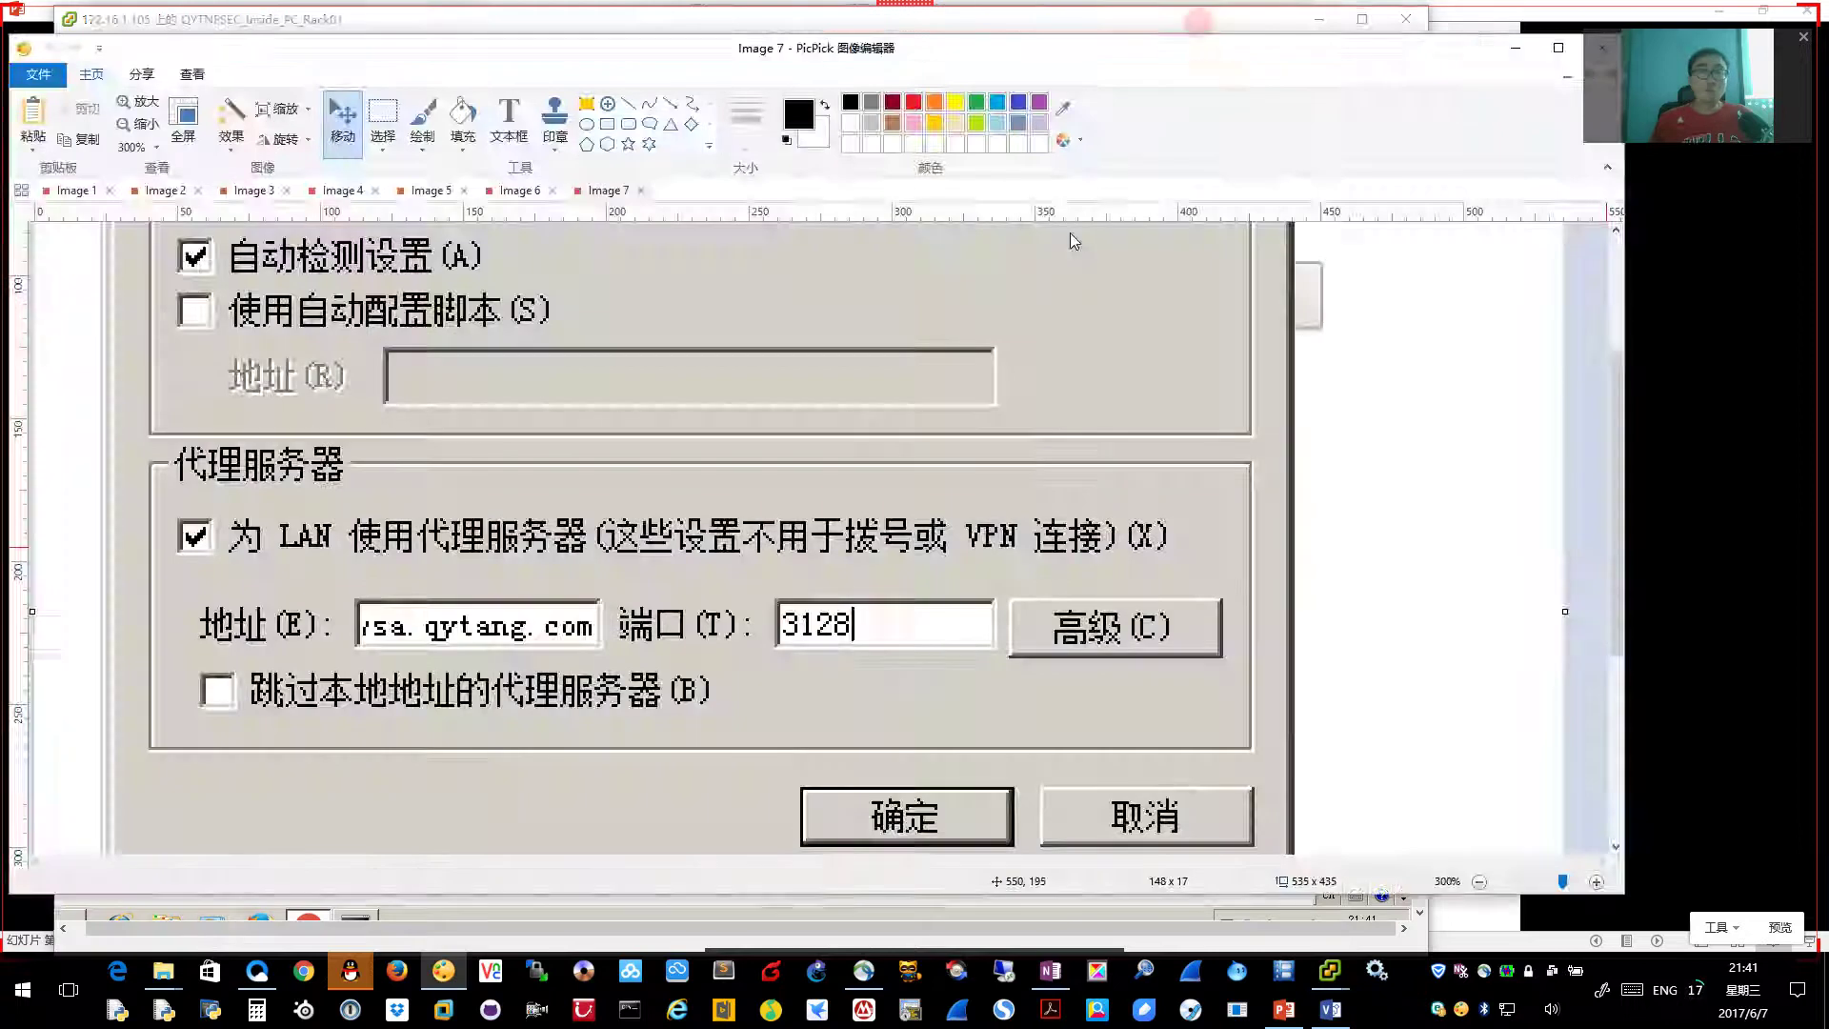
{"action": "left_click", "coordinate": [1516, 48]}
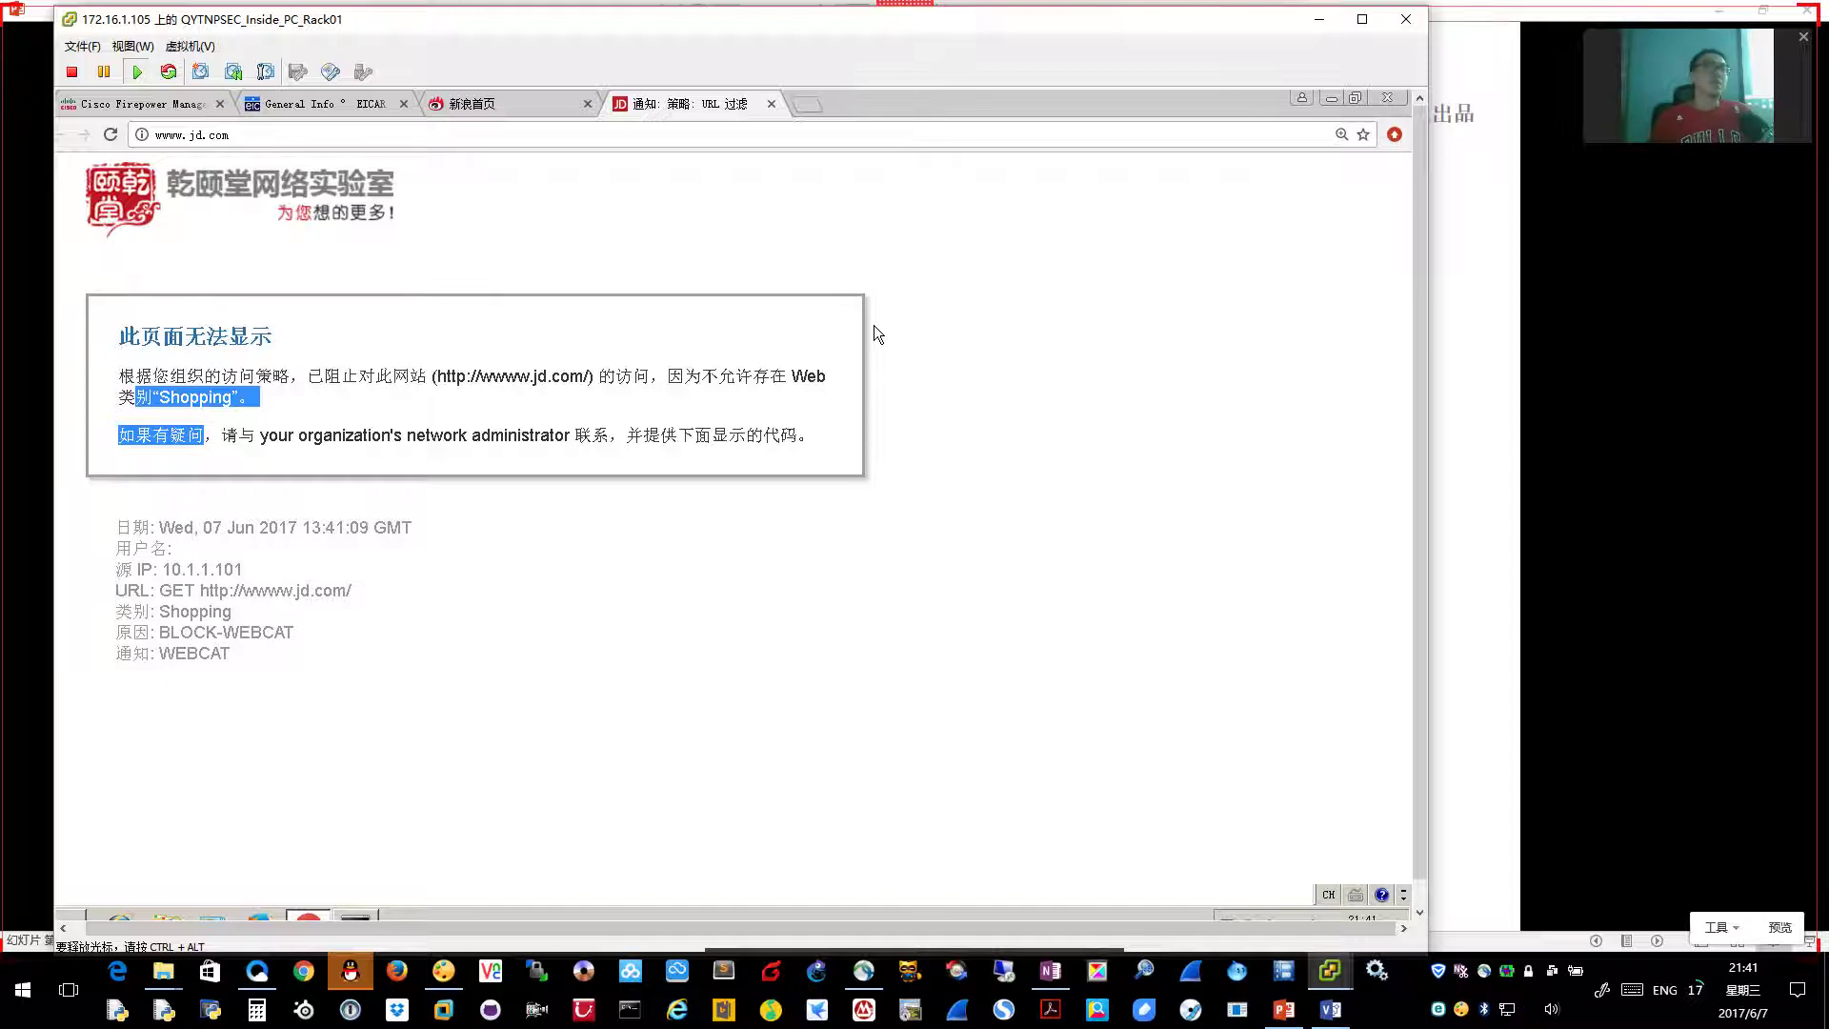
{"action": "left_click", "coordinate": [1518, 440]}
Advance the slides and open the Global Policy's Anti-Malware Scanning settings
{"action": "key", "text": "Right"}
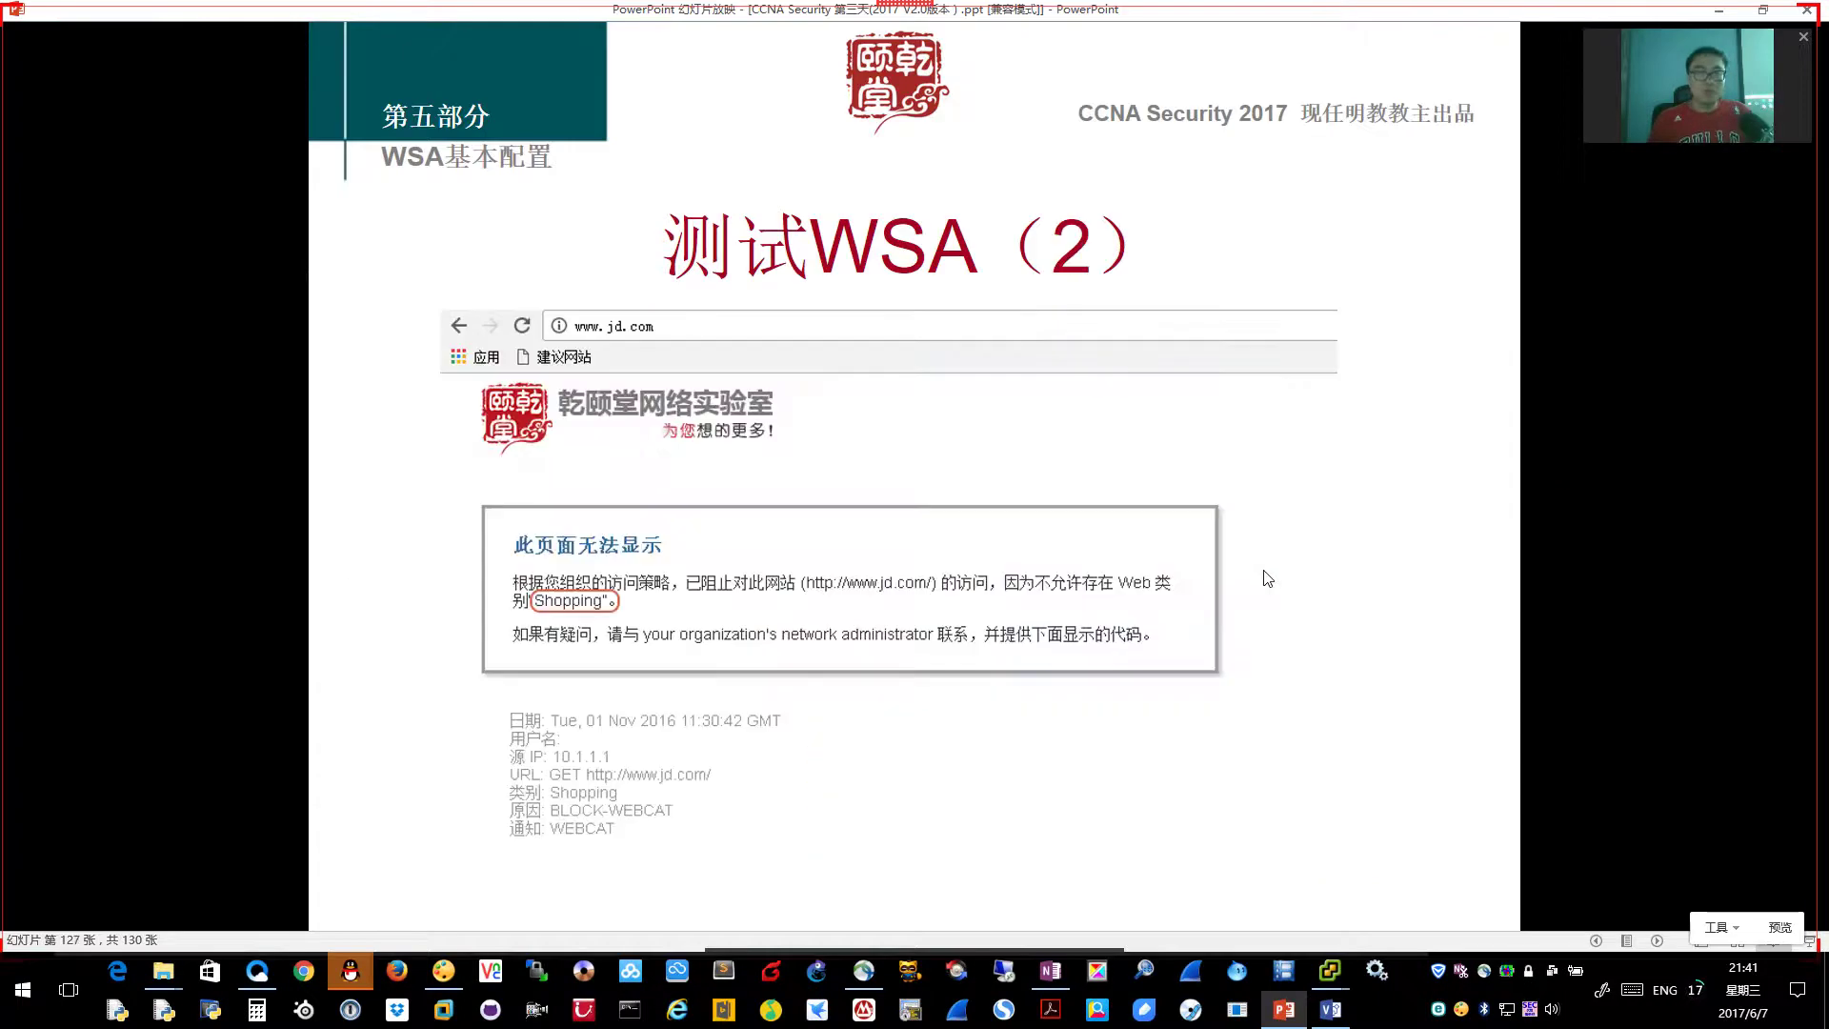
{"action": "key", "text": "Right"}
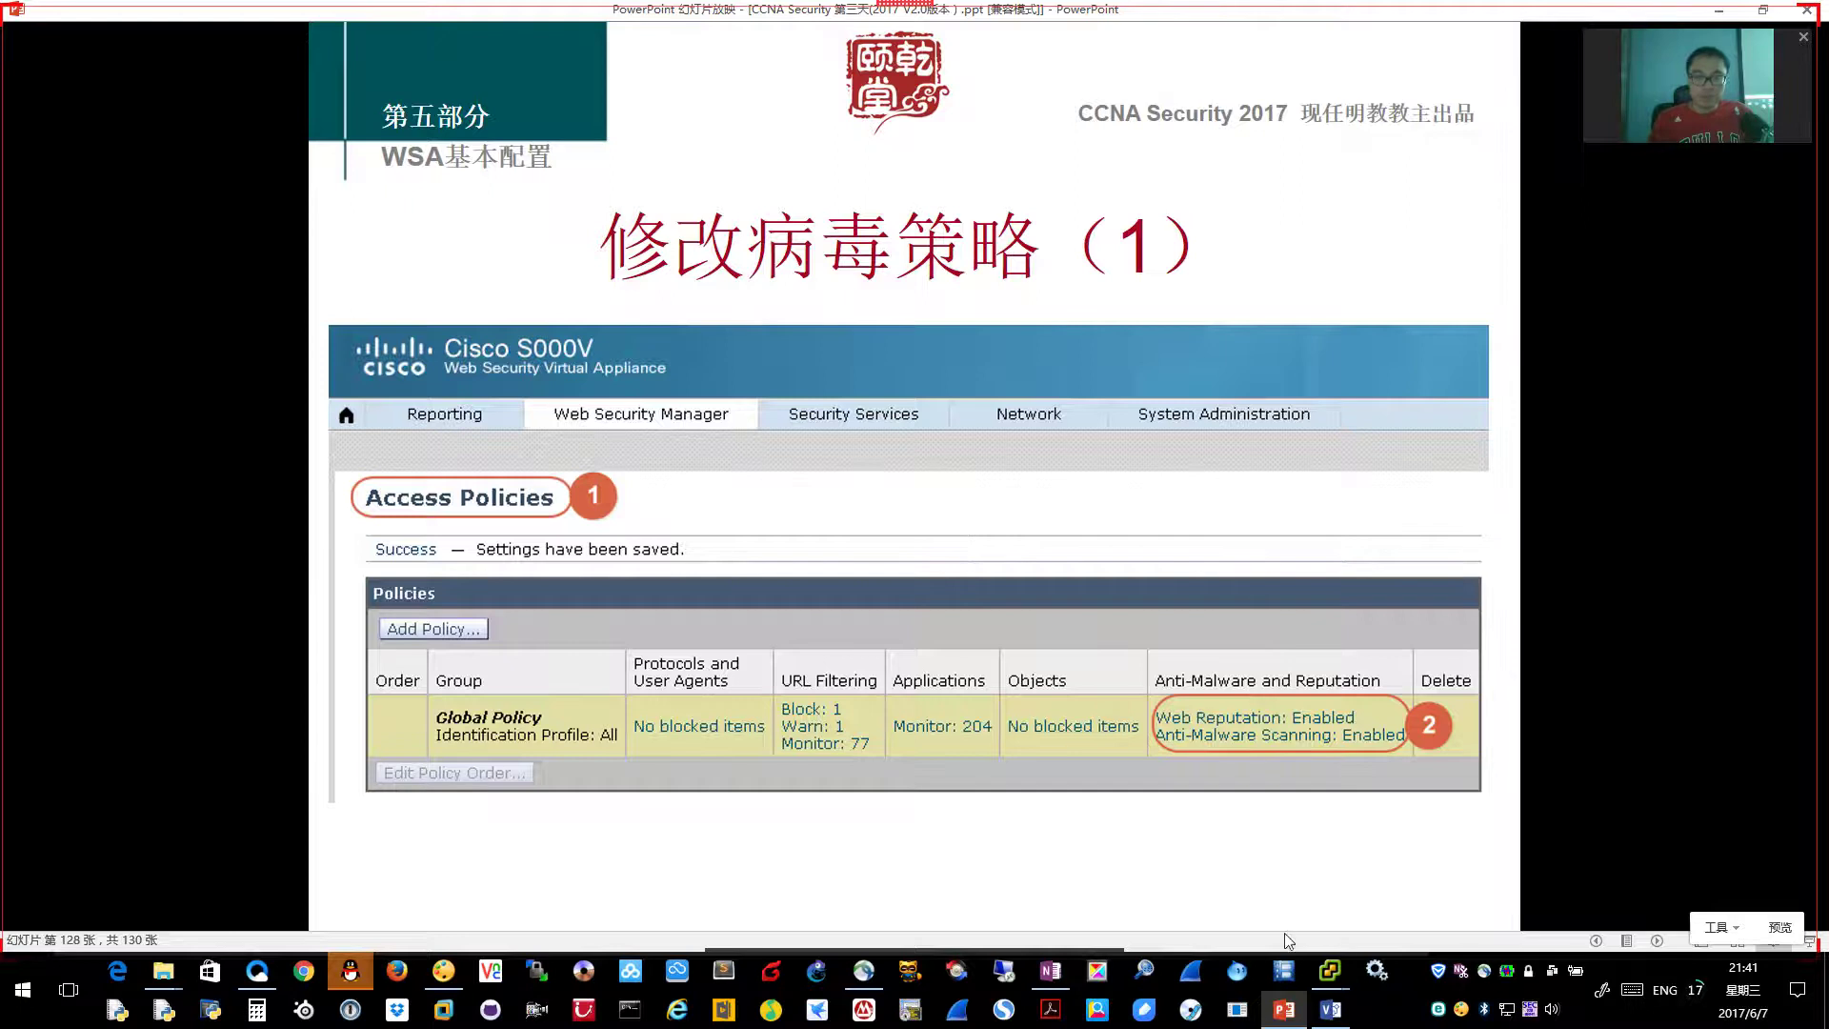
{"action": "mouse_move", "coordinate": [1329, 970]}
{"action": "left_click", "coordinate": [1517, 881]}
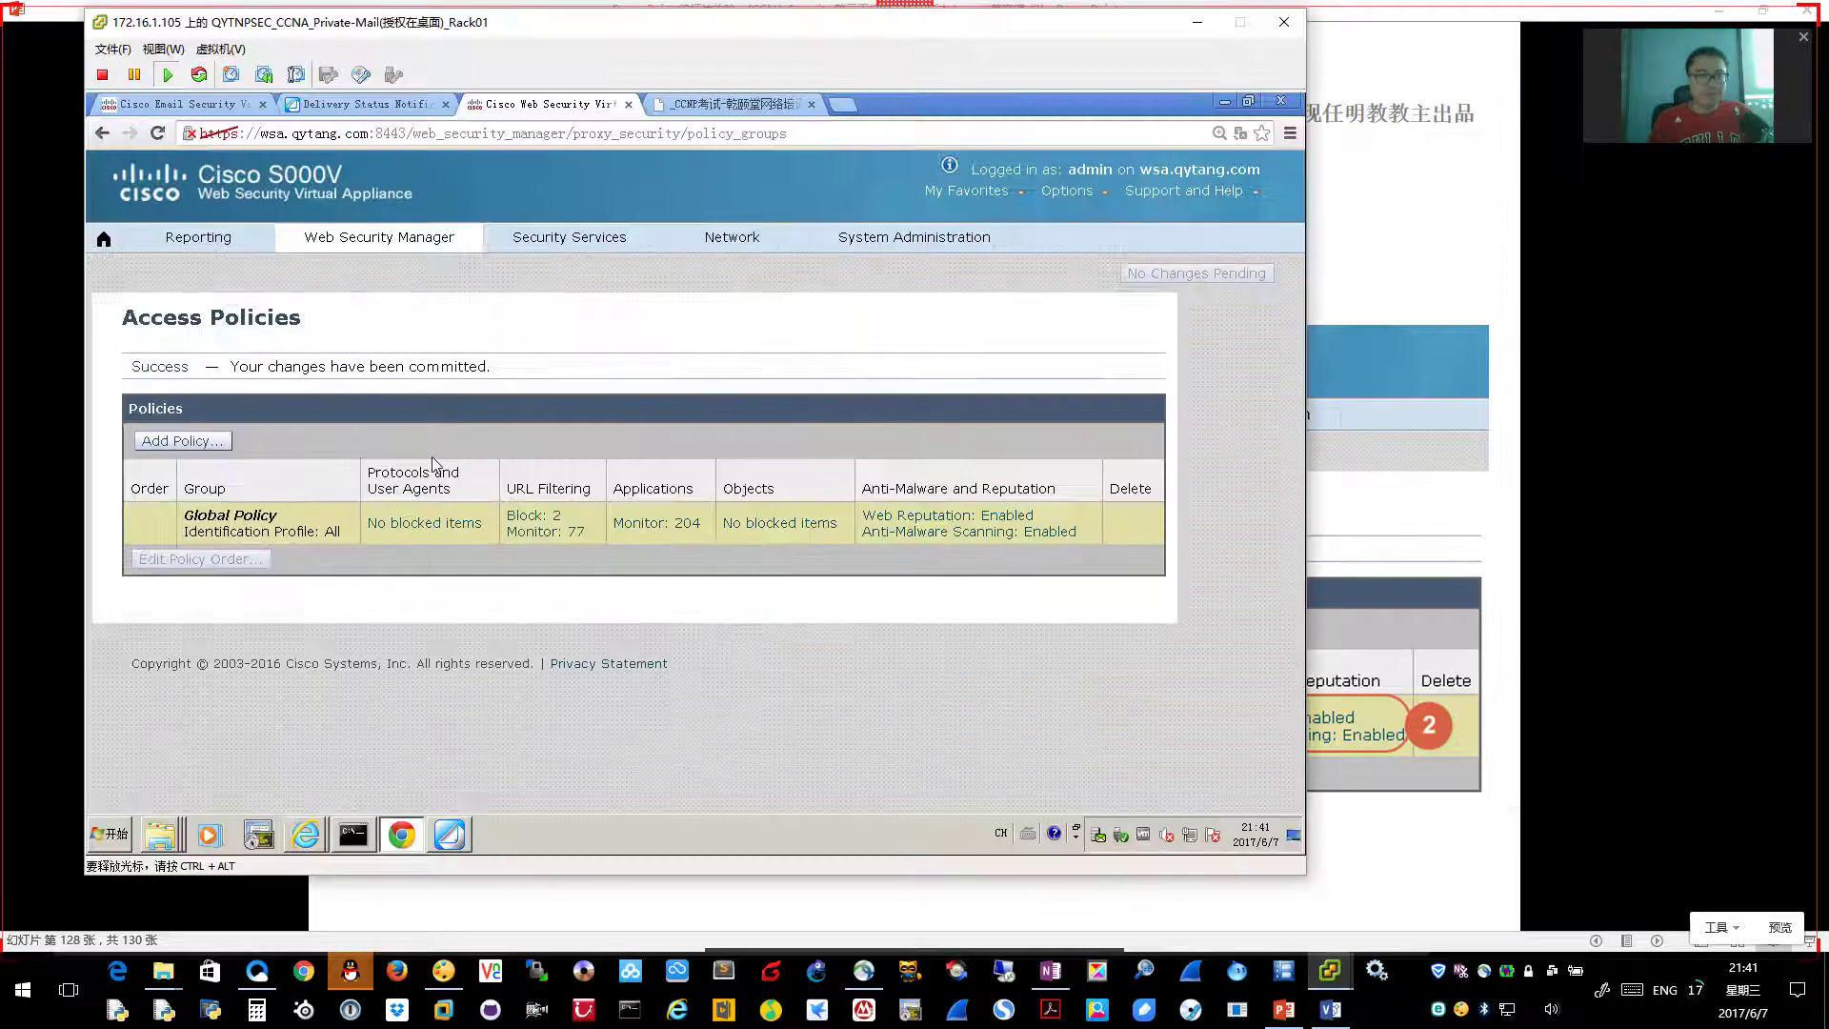
{"action": "left_click", "coordinate": [933, 533]}
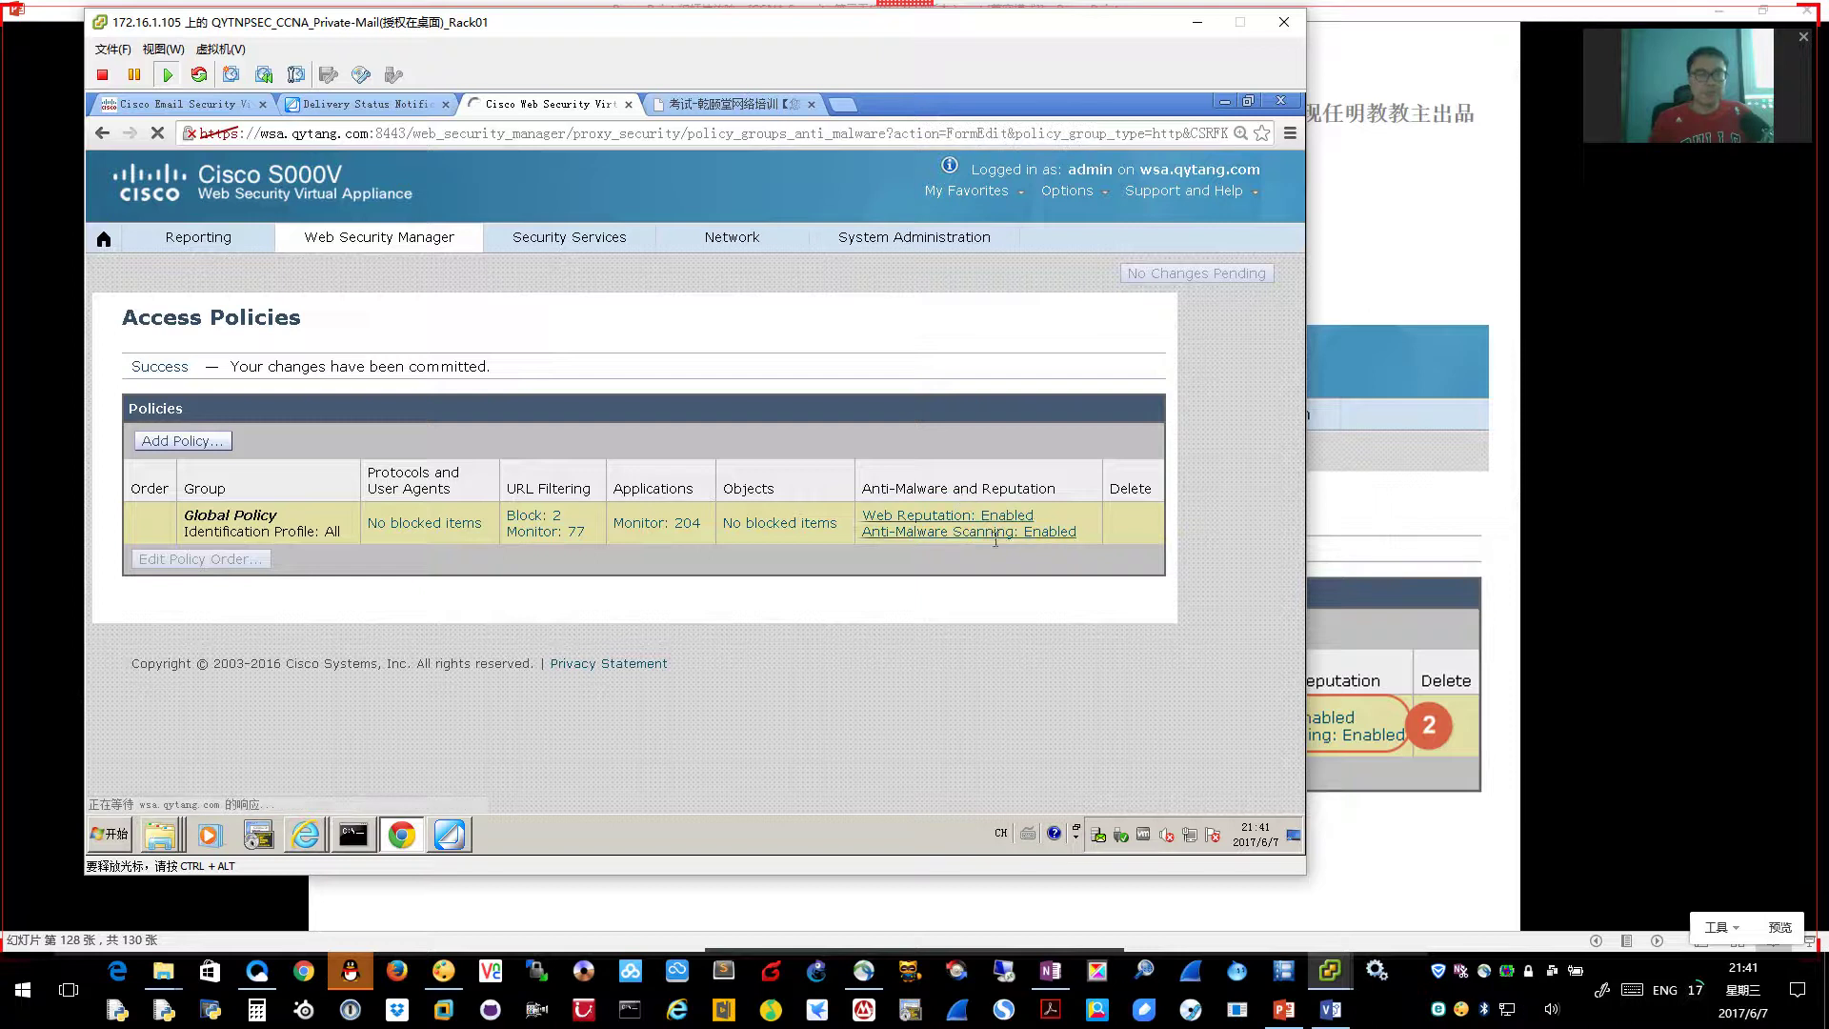
{"action": "scroll", "coordinate": [1009, 579], "scroll_direction": "down", "scroll_amount": 3}
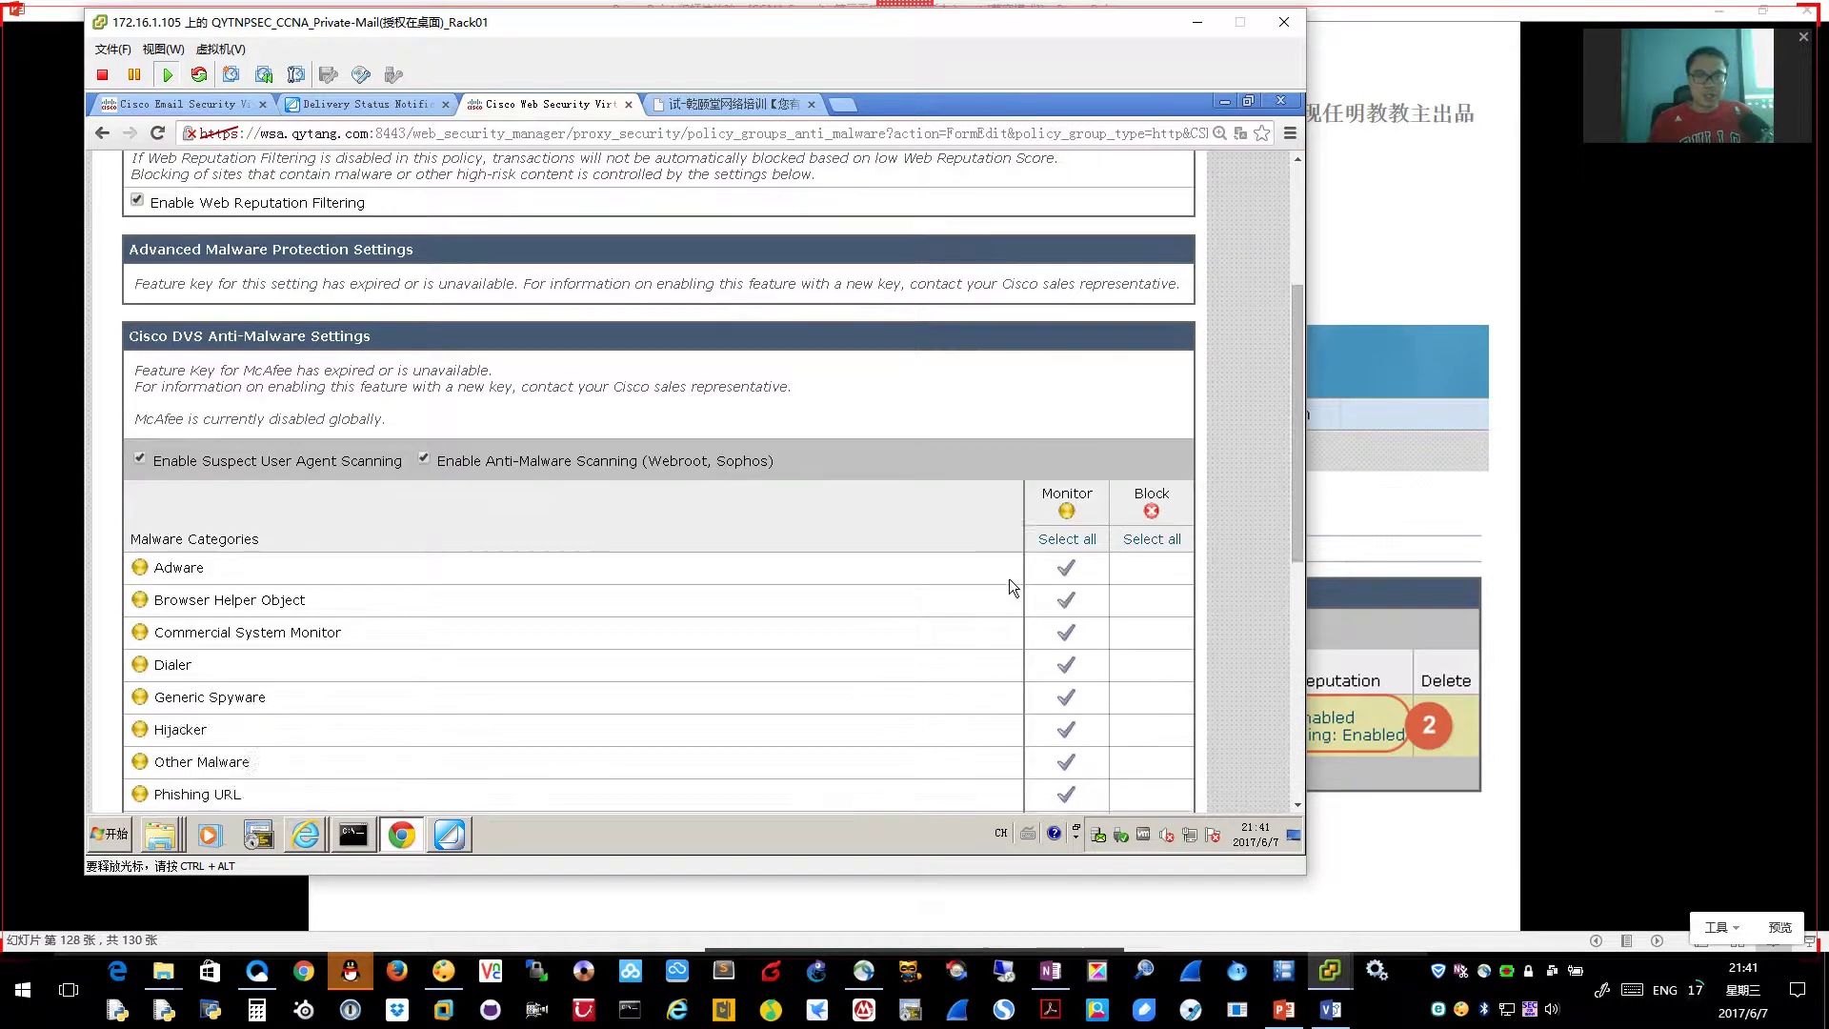
{"action": "scroll", "coordinate": [940, 603], "scroll_direction": "down", "scroll_amount": 3}
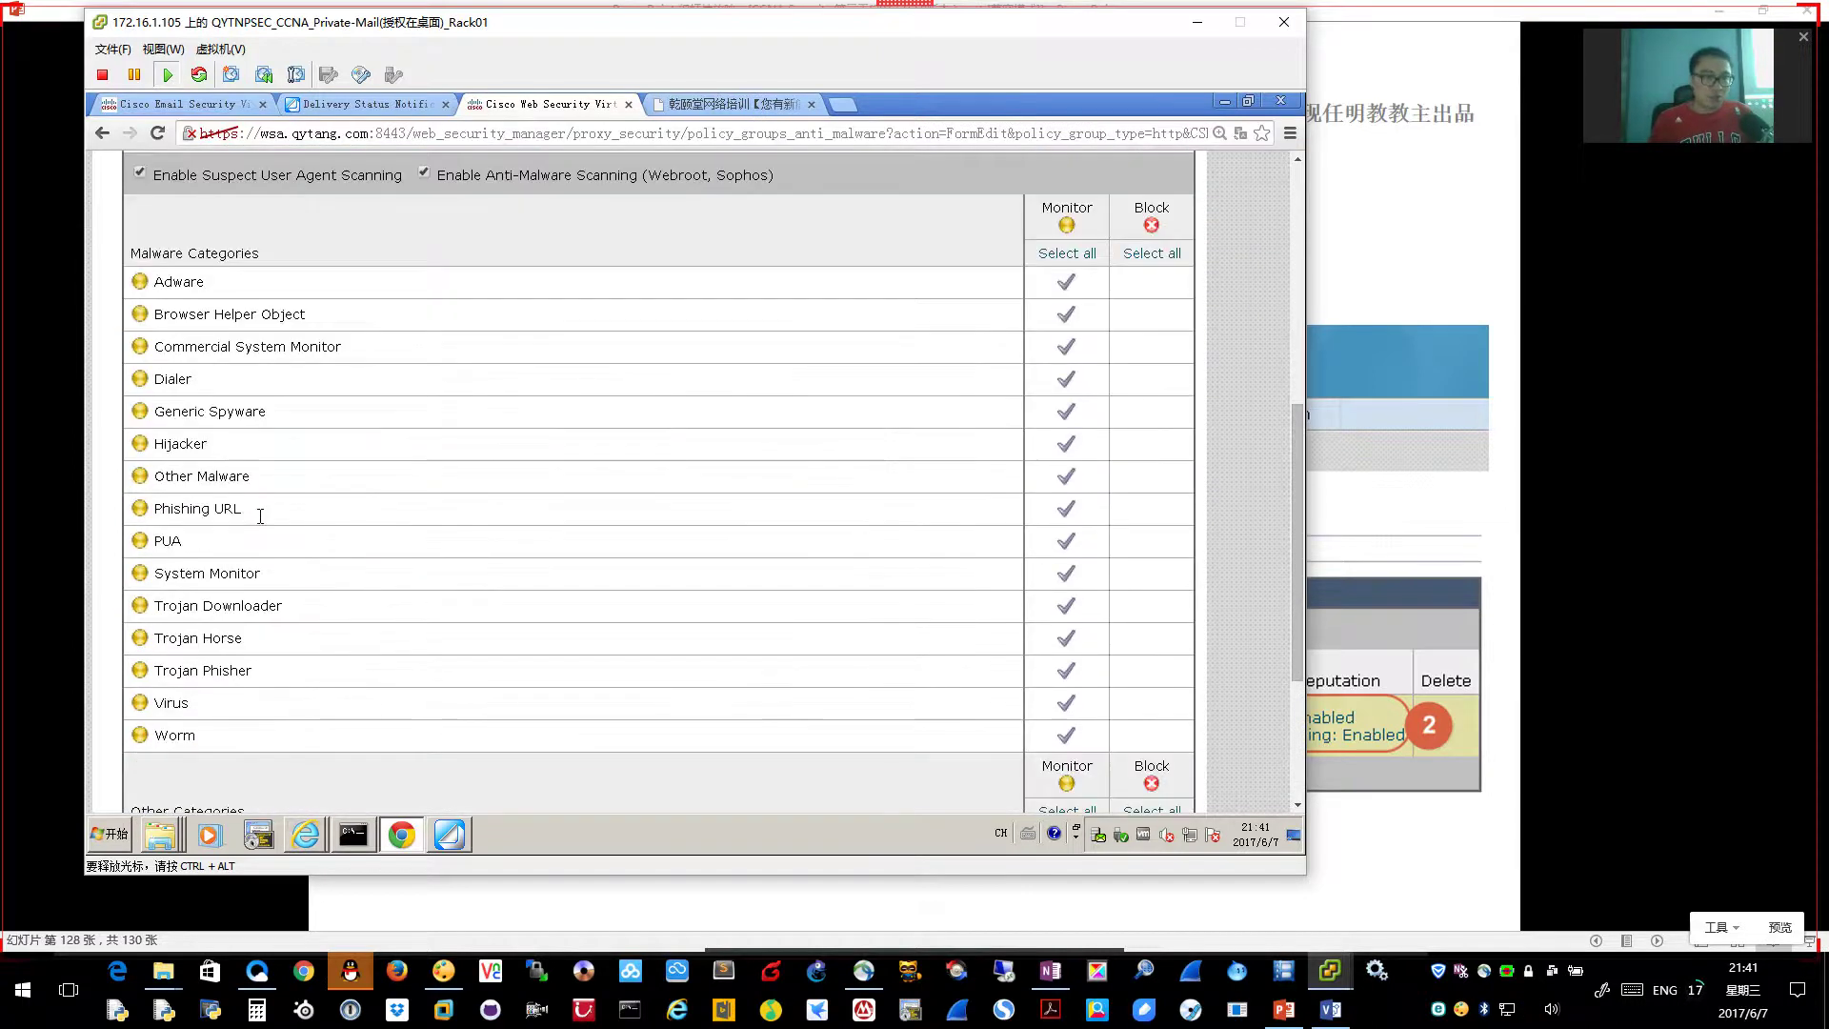
{"action": "scroll", "coordinate": [261, 512], "scroll_direction": "down", "scroll_amount": 2}
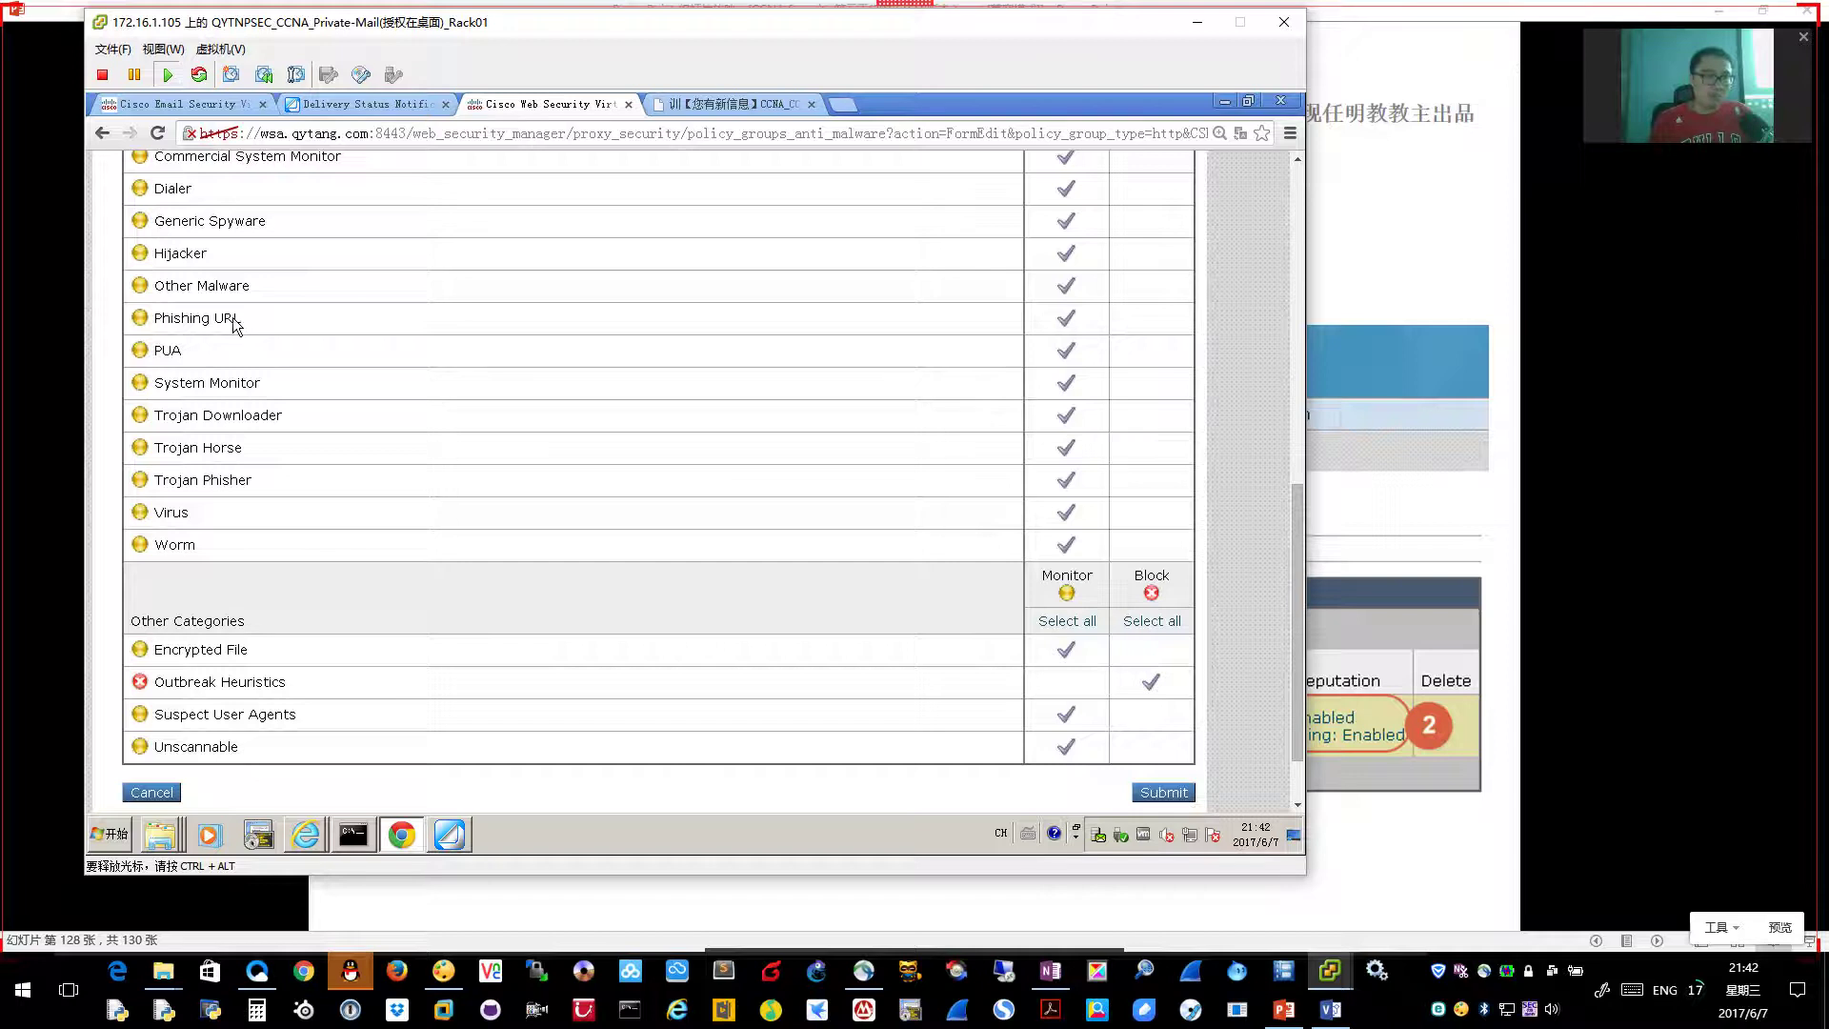
{"action": "scroll", "coordinate": [245, 320], "scroll_direction": "up", "scroll_amount": 3}
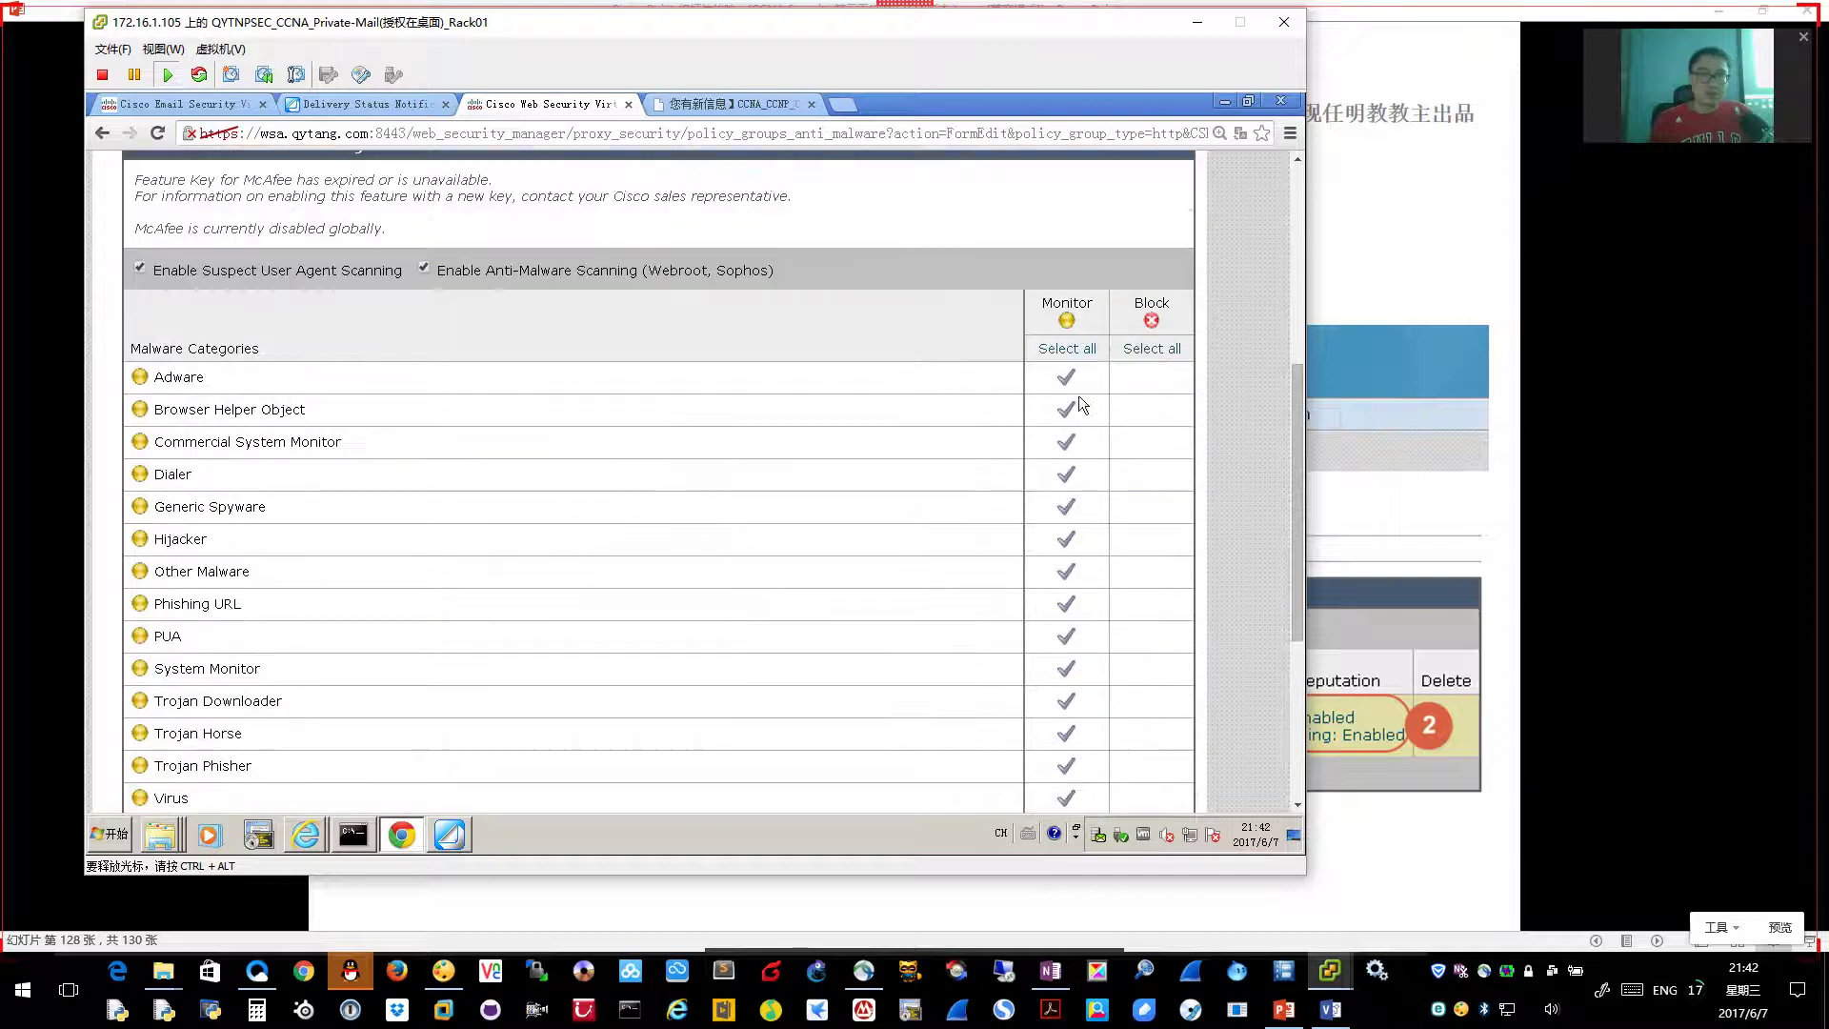
{"action": "scroll", "coordinate": [1062, 381], "scroll_direction": "down", "scroll_amount": 1}
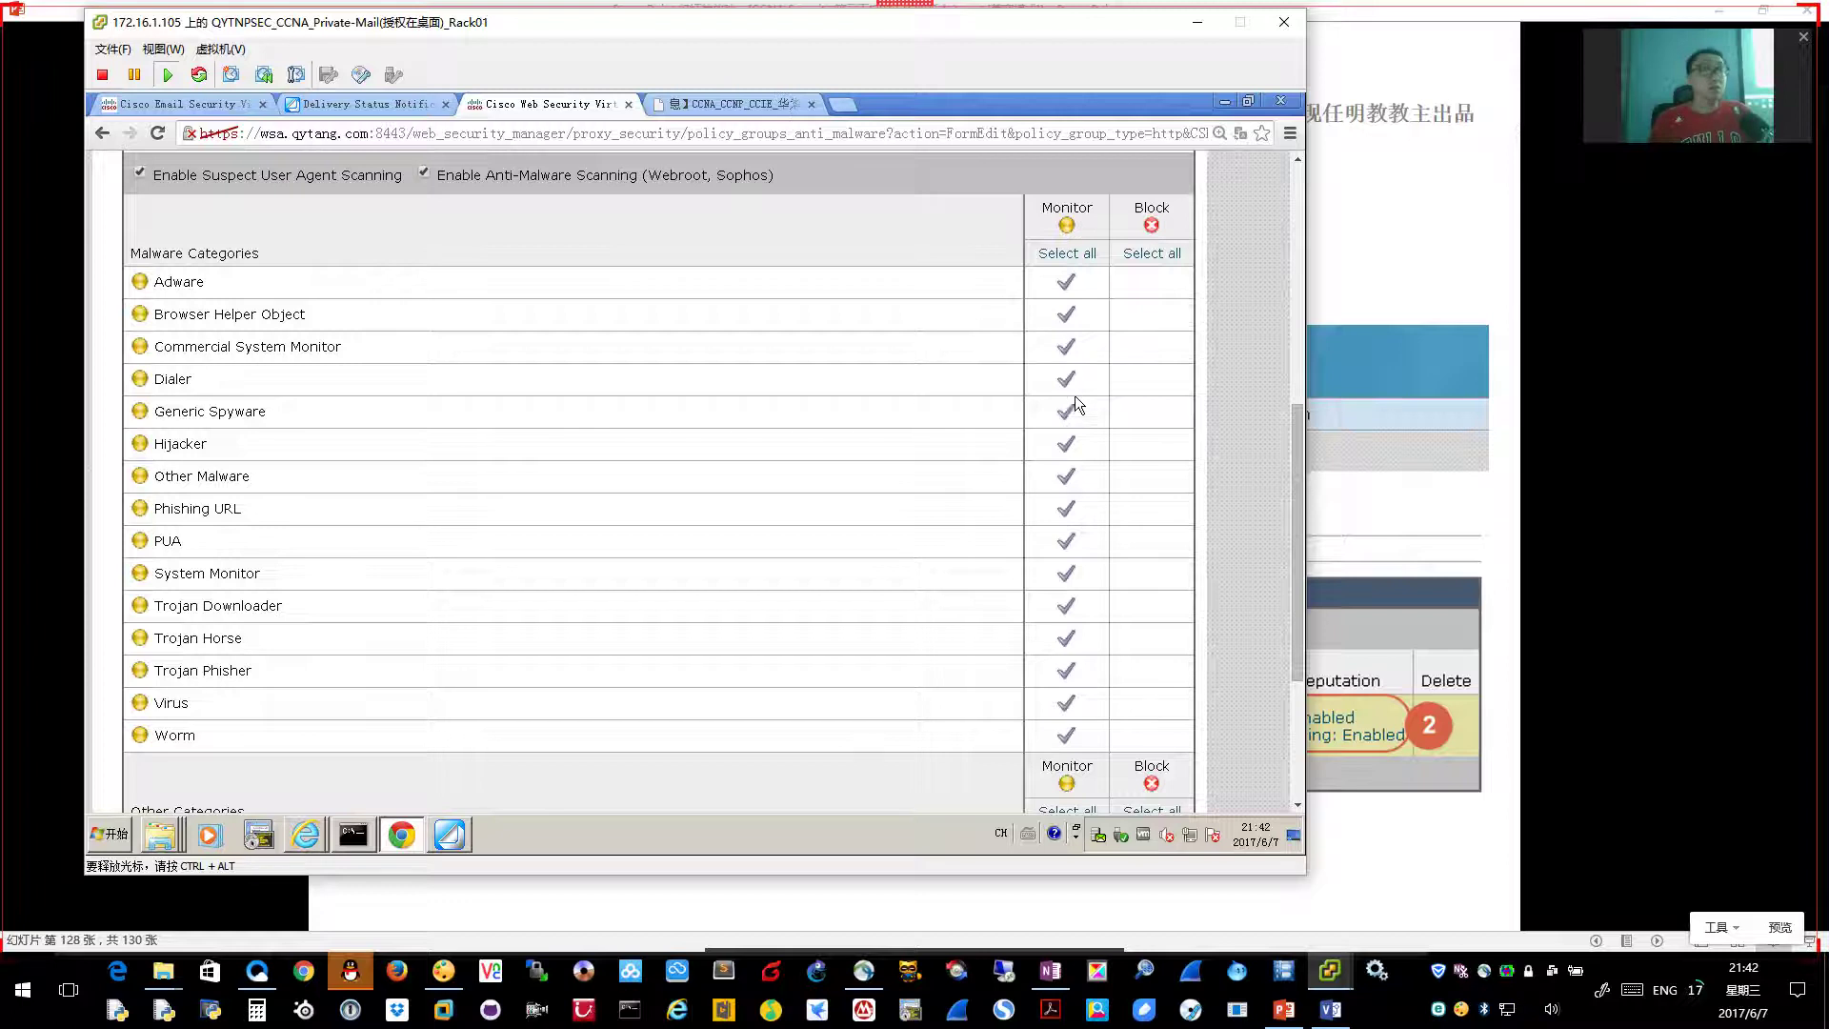
Block all Malware and Other Categories, then submit the anti-malware settings
{"action": "left_click", "coordinate": [1160, 254]}
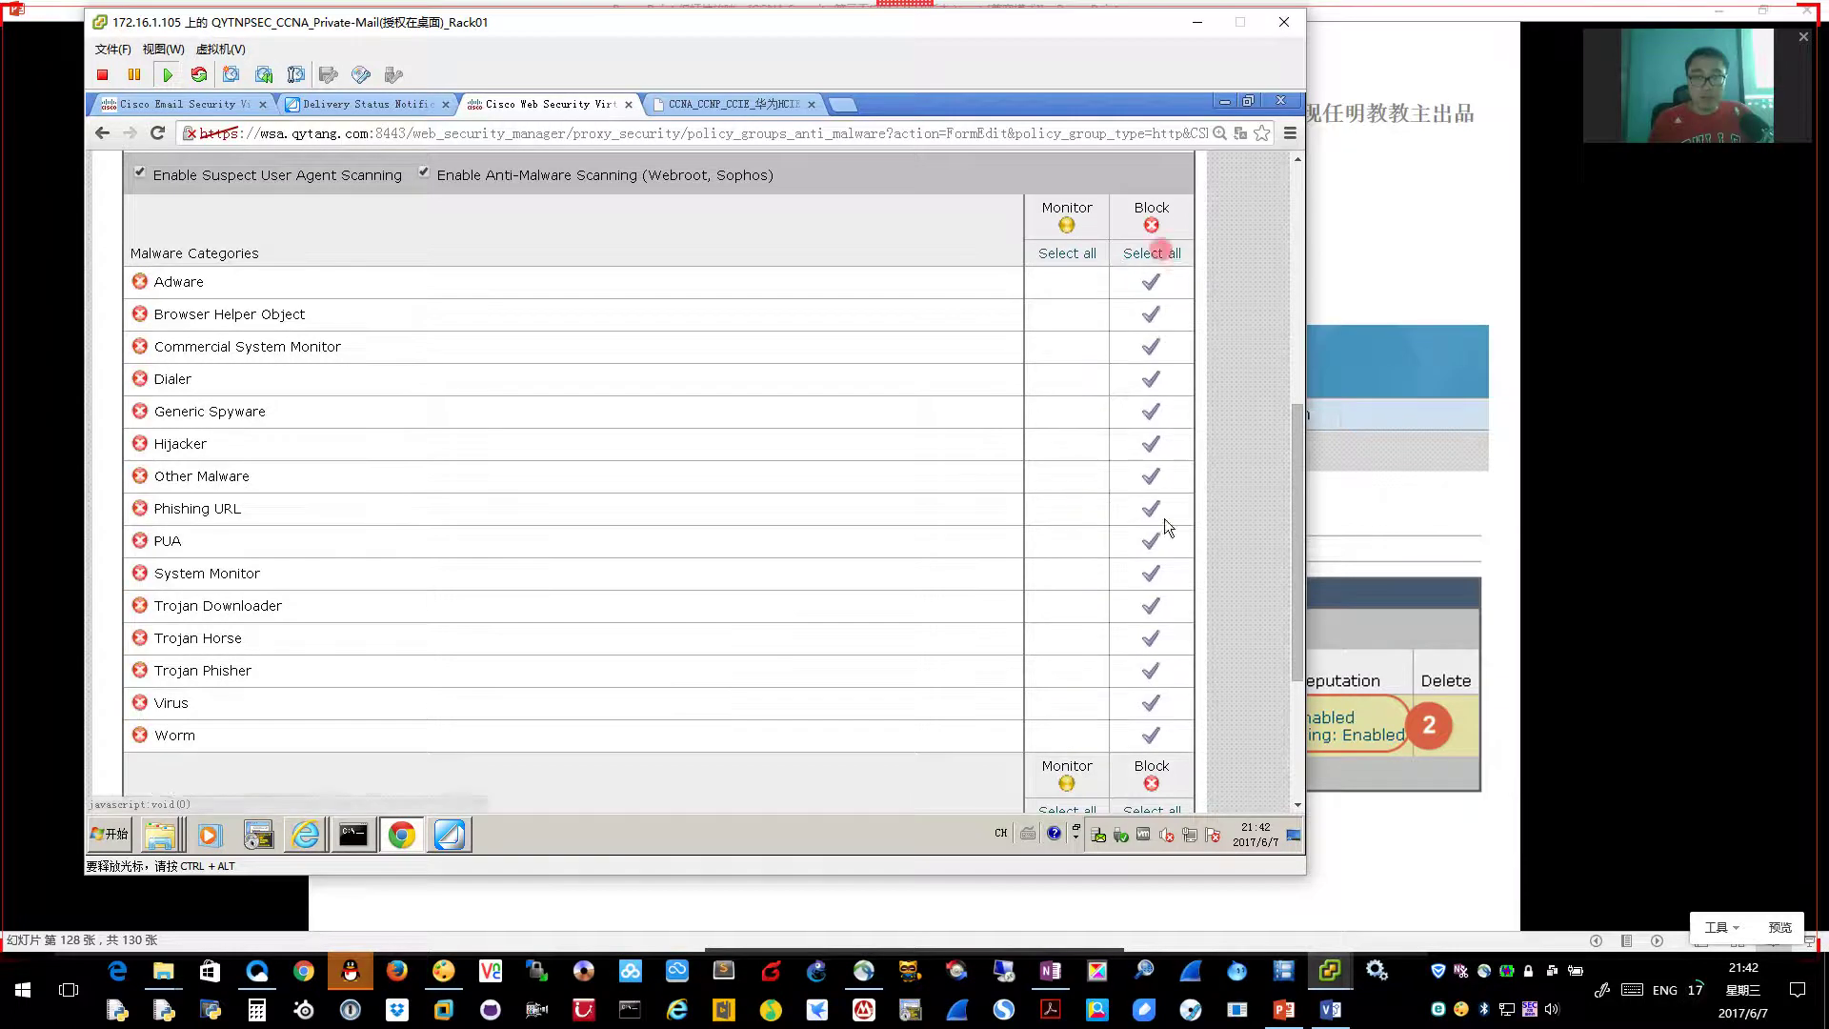
{"action": "scroll", "coordinate": [1159, 286], "scroll_direction": "down", "scroll_amount": 3}
{"action": "left_click", "coordinate": [1152, 536]}
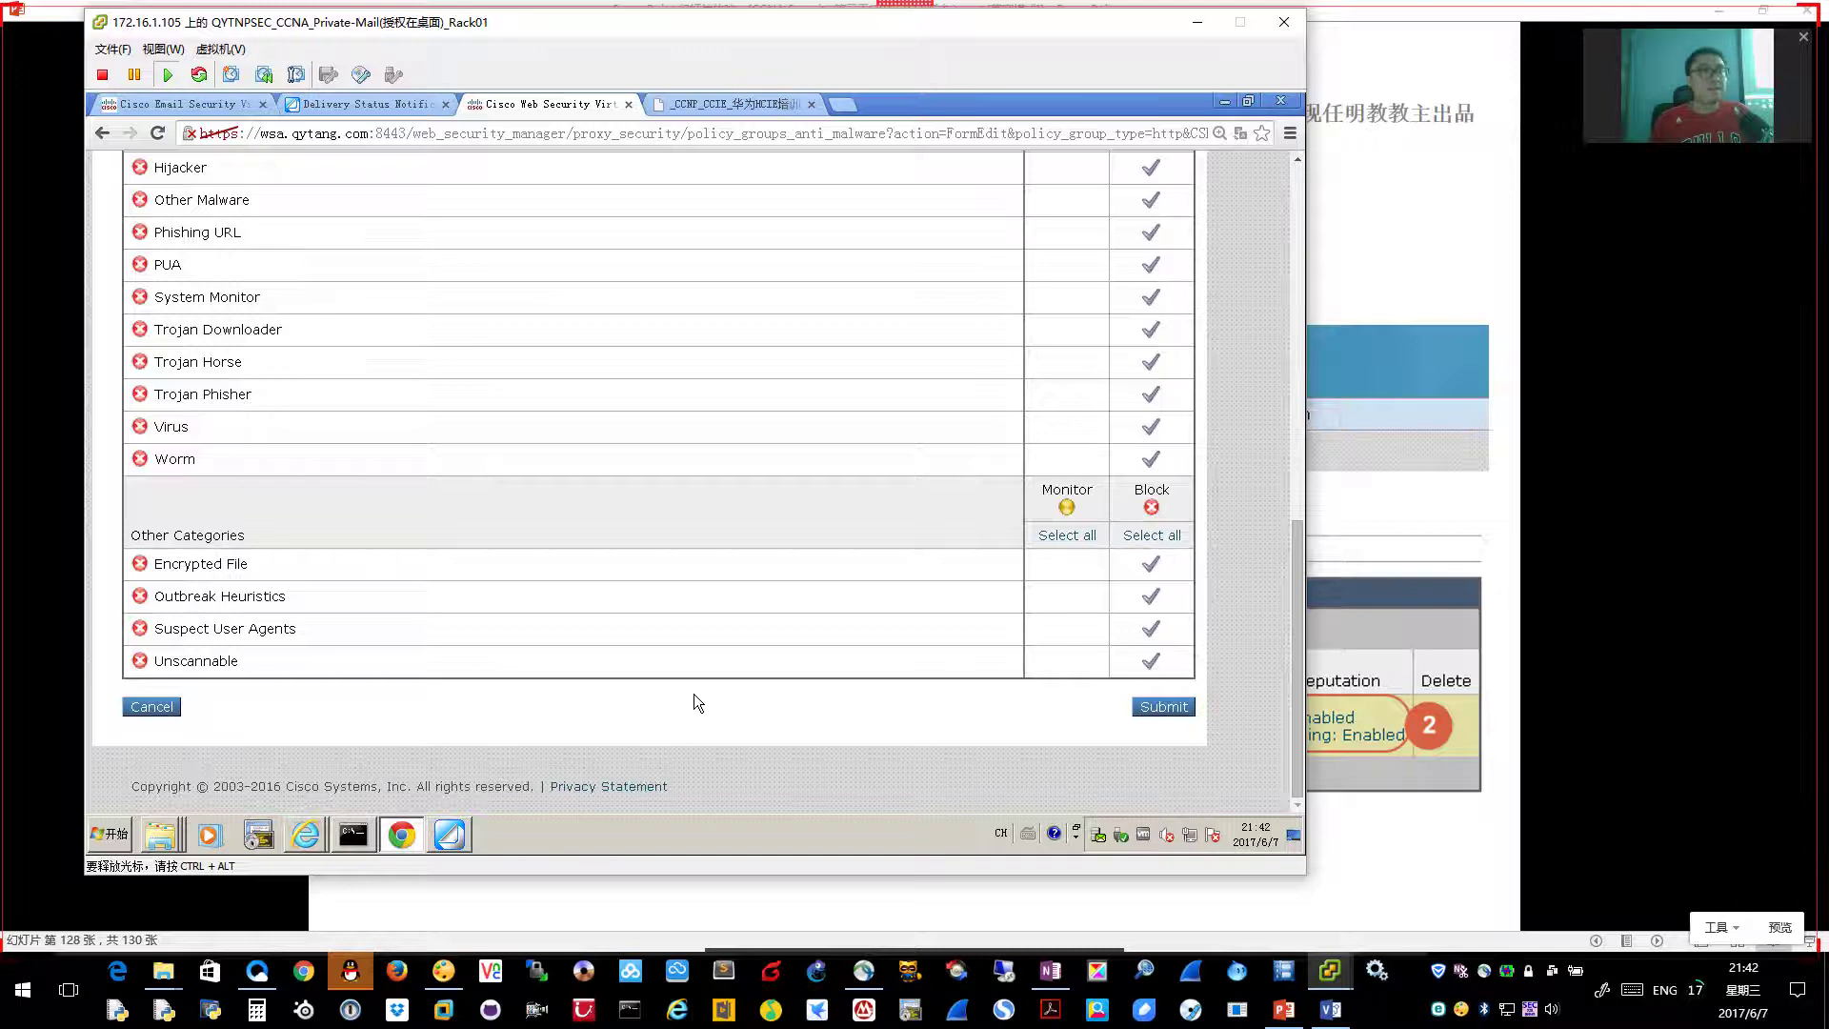
{"action": "scroll", "coordinate": [694, 694], "scroll_direction": "up", "scroll_amount": 3}
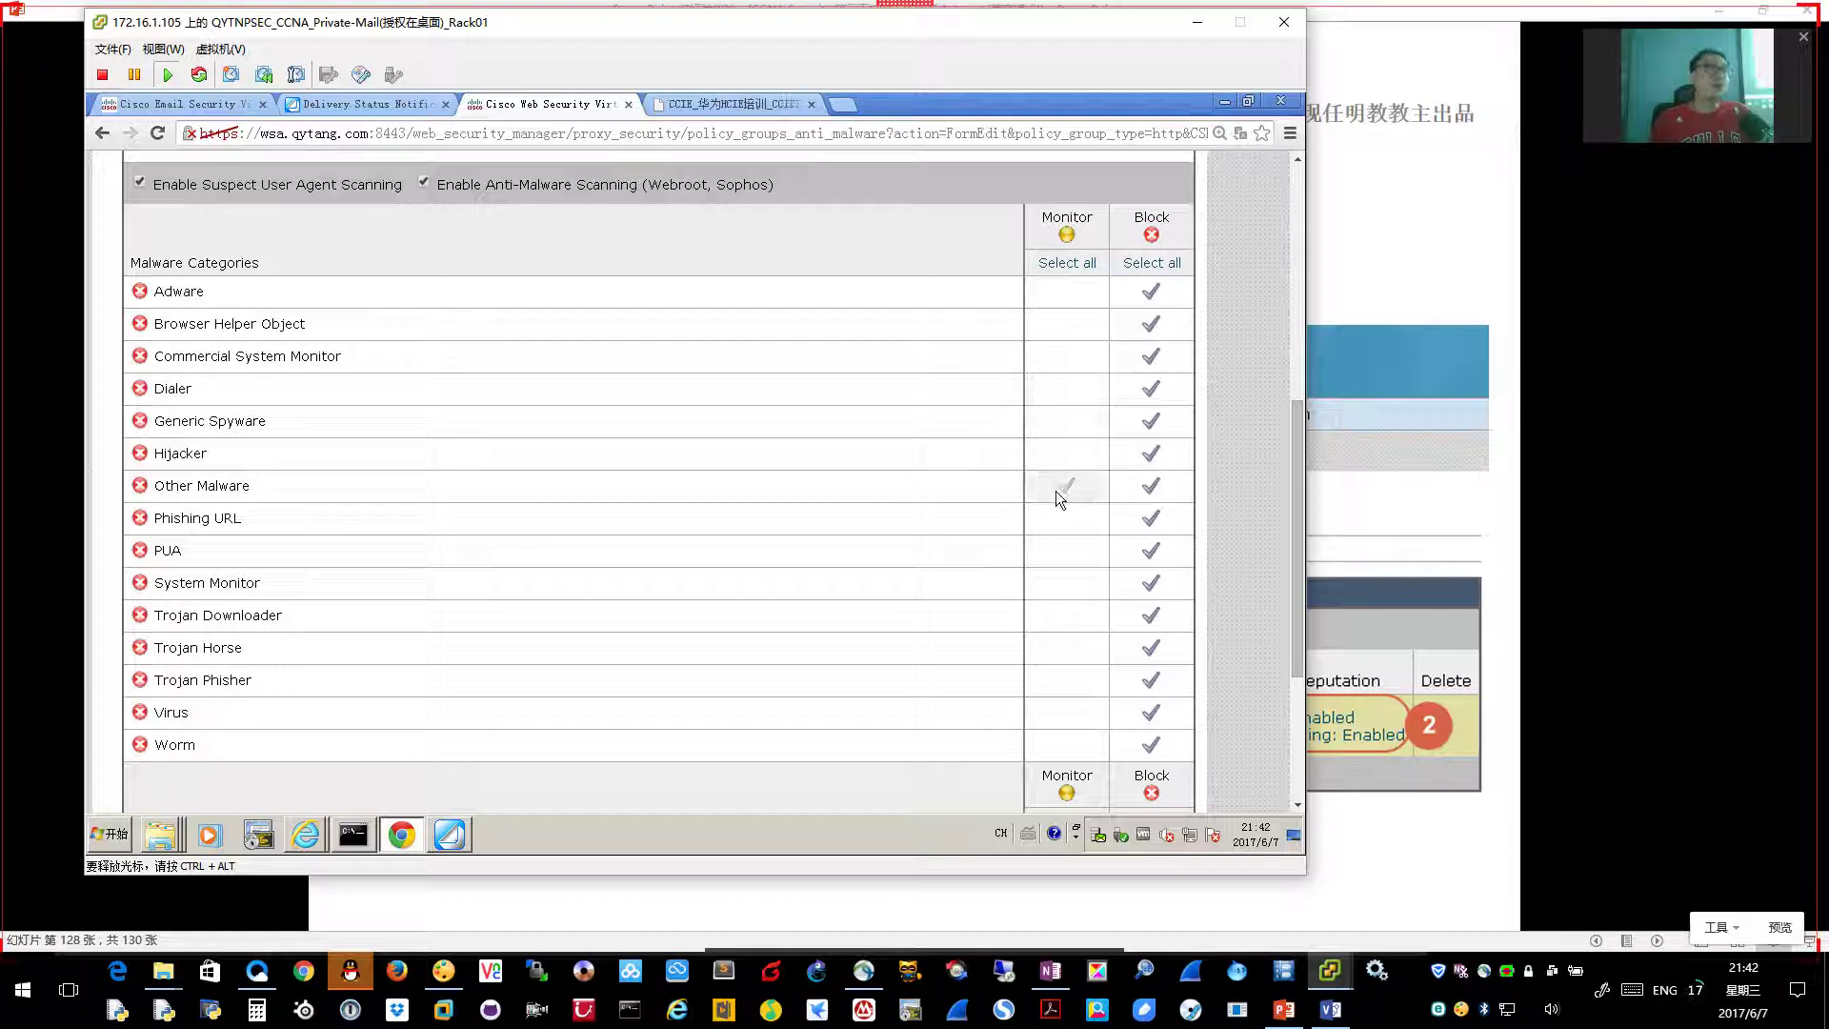
{"action": "scroll", "coordinate": [853, 650], "scroll_direction": "down", "scroll_amount": 5}
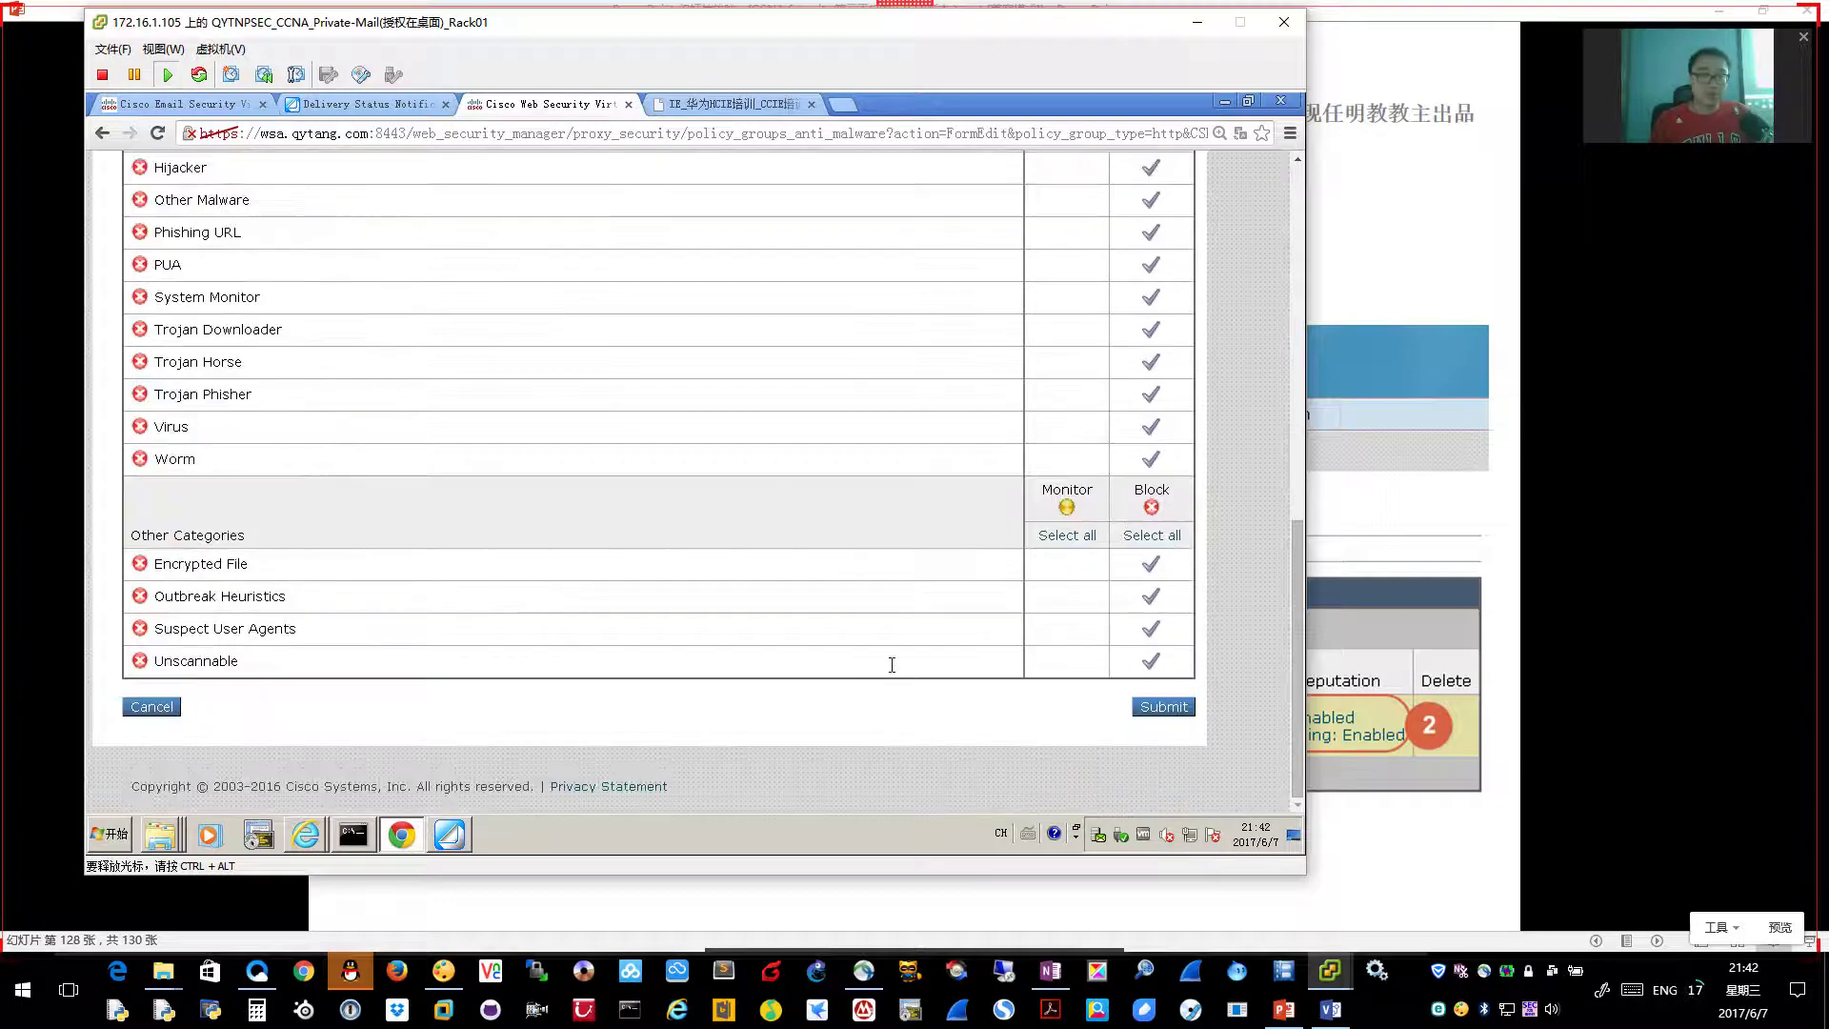
{"action": "left_click", "coordinate": [1175, 707]}
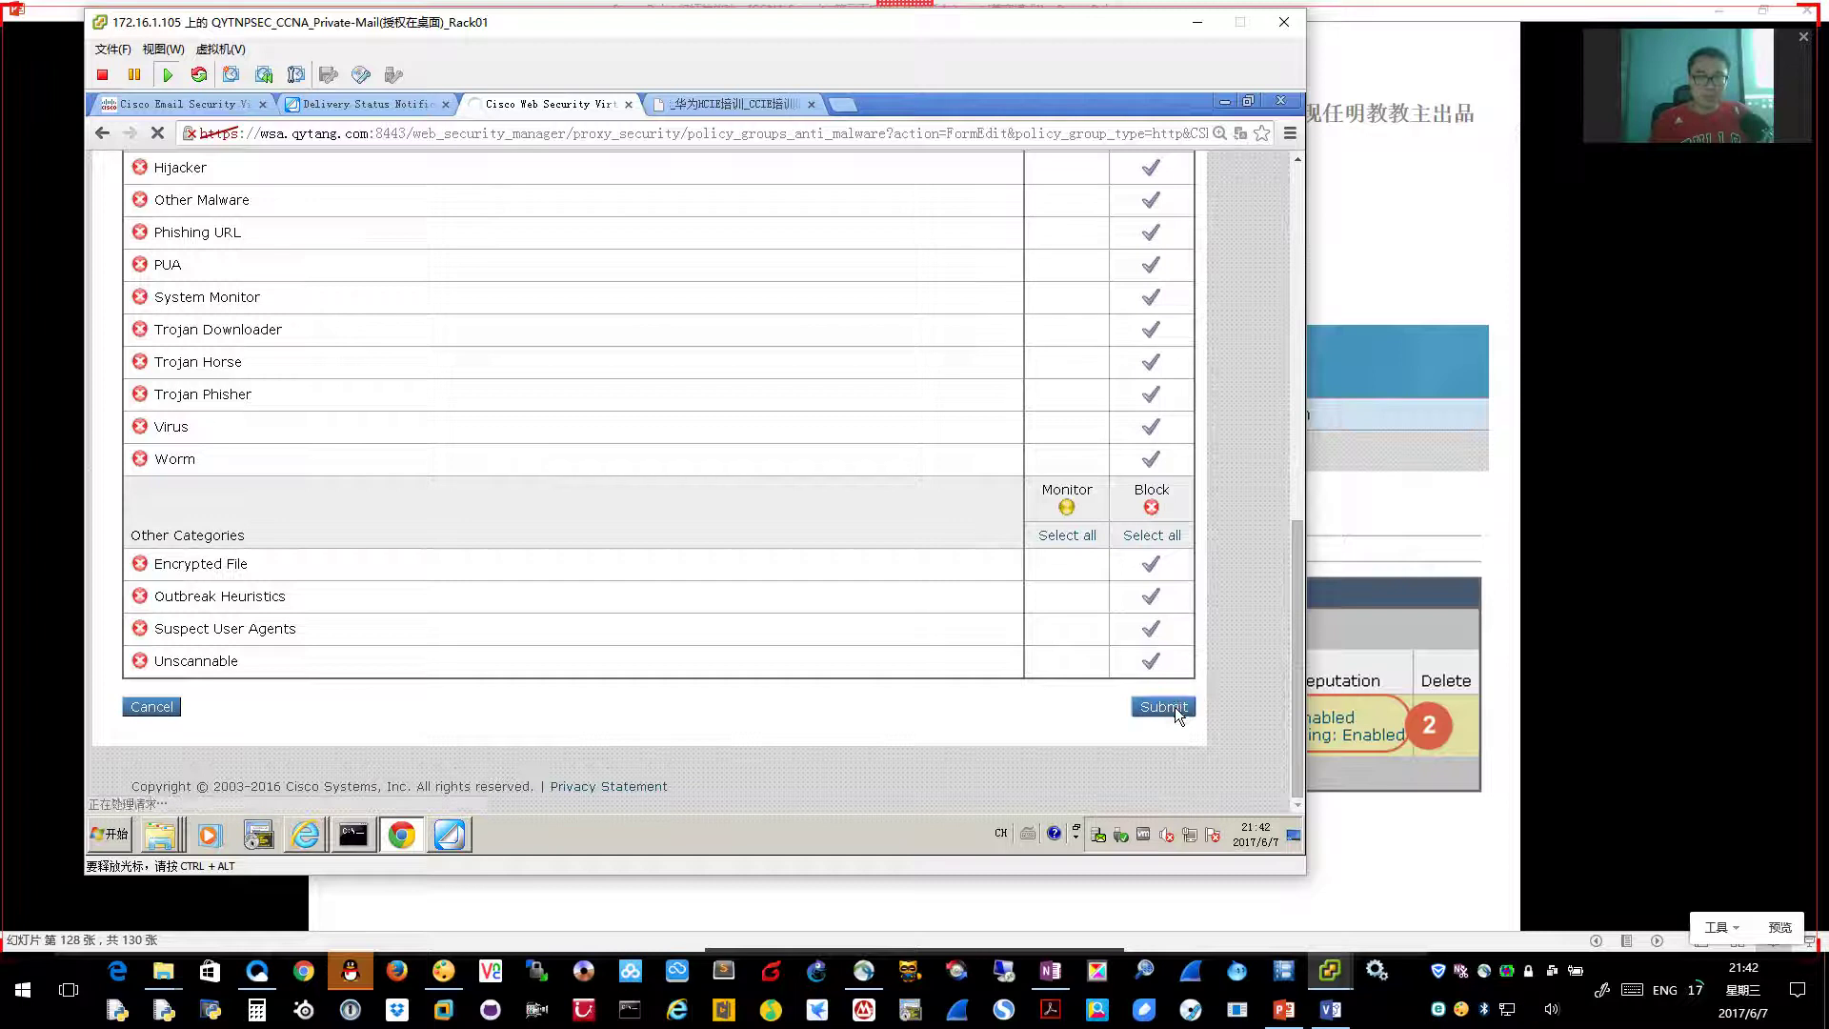
Advance the slides, then open the EICAR download page in a new tab on the test PC
{"action": "left_click", "coordinate": [1472, 810]}
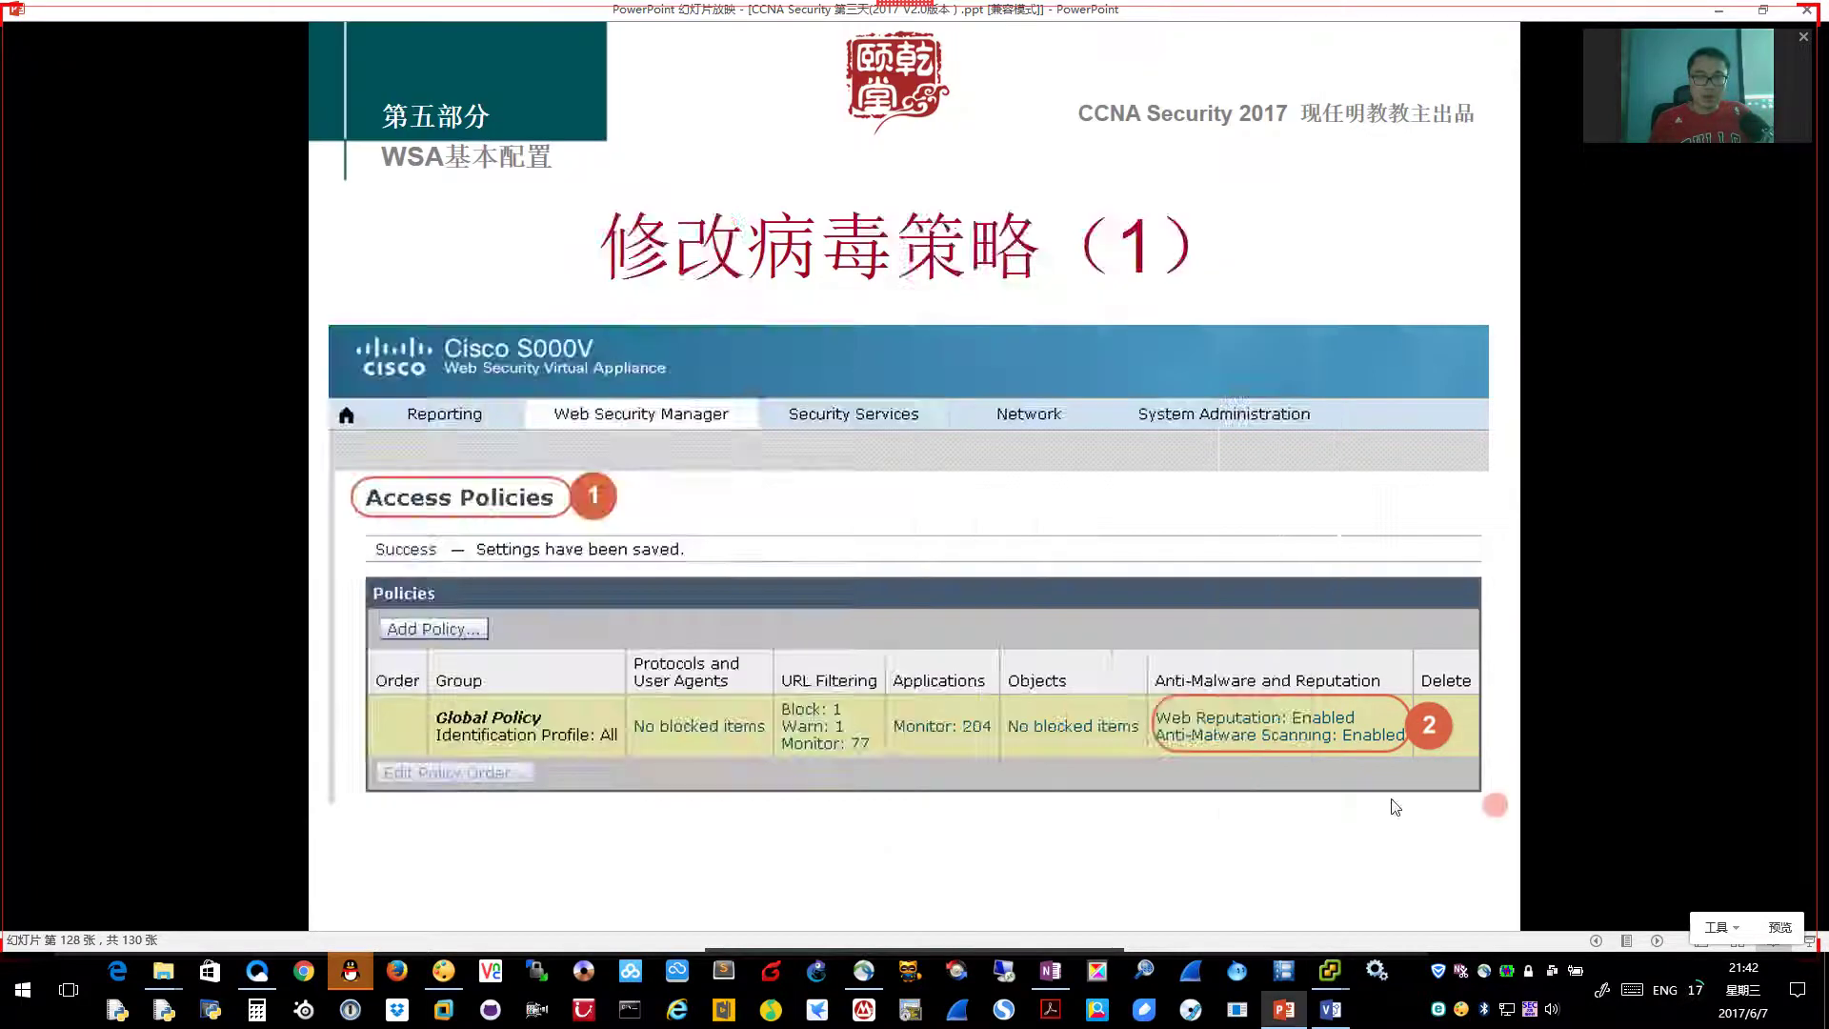
{"action": "left_click", "coordinate": [1429, 807]}
{"action": "left_click", "coordinate": [1391, 806]}
{"action": "left_click", "coordinate": [1358, 834]}
{"action": "scroll", "coordinate": [1352, 831], "scroll_direction": "up", "scroll_amount": 1}
{"action": "mouse_move", "coordinate": [1329, 970]}
{"action": "left_click", "coordinate": [1365, 917]}
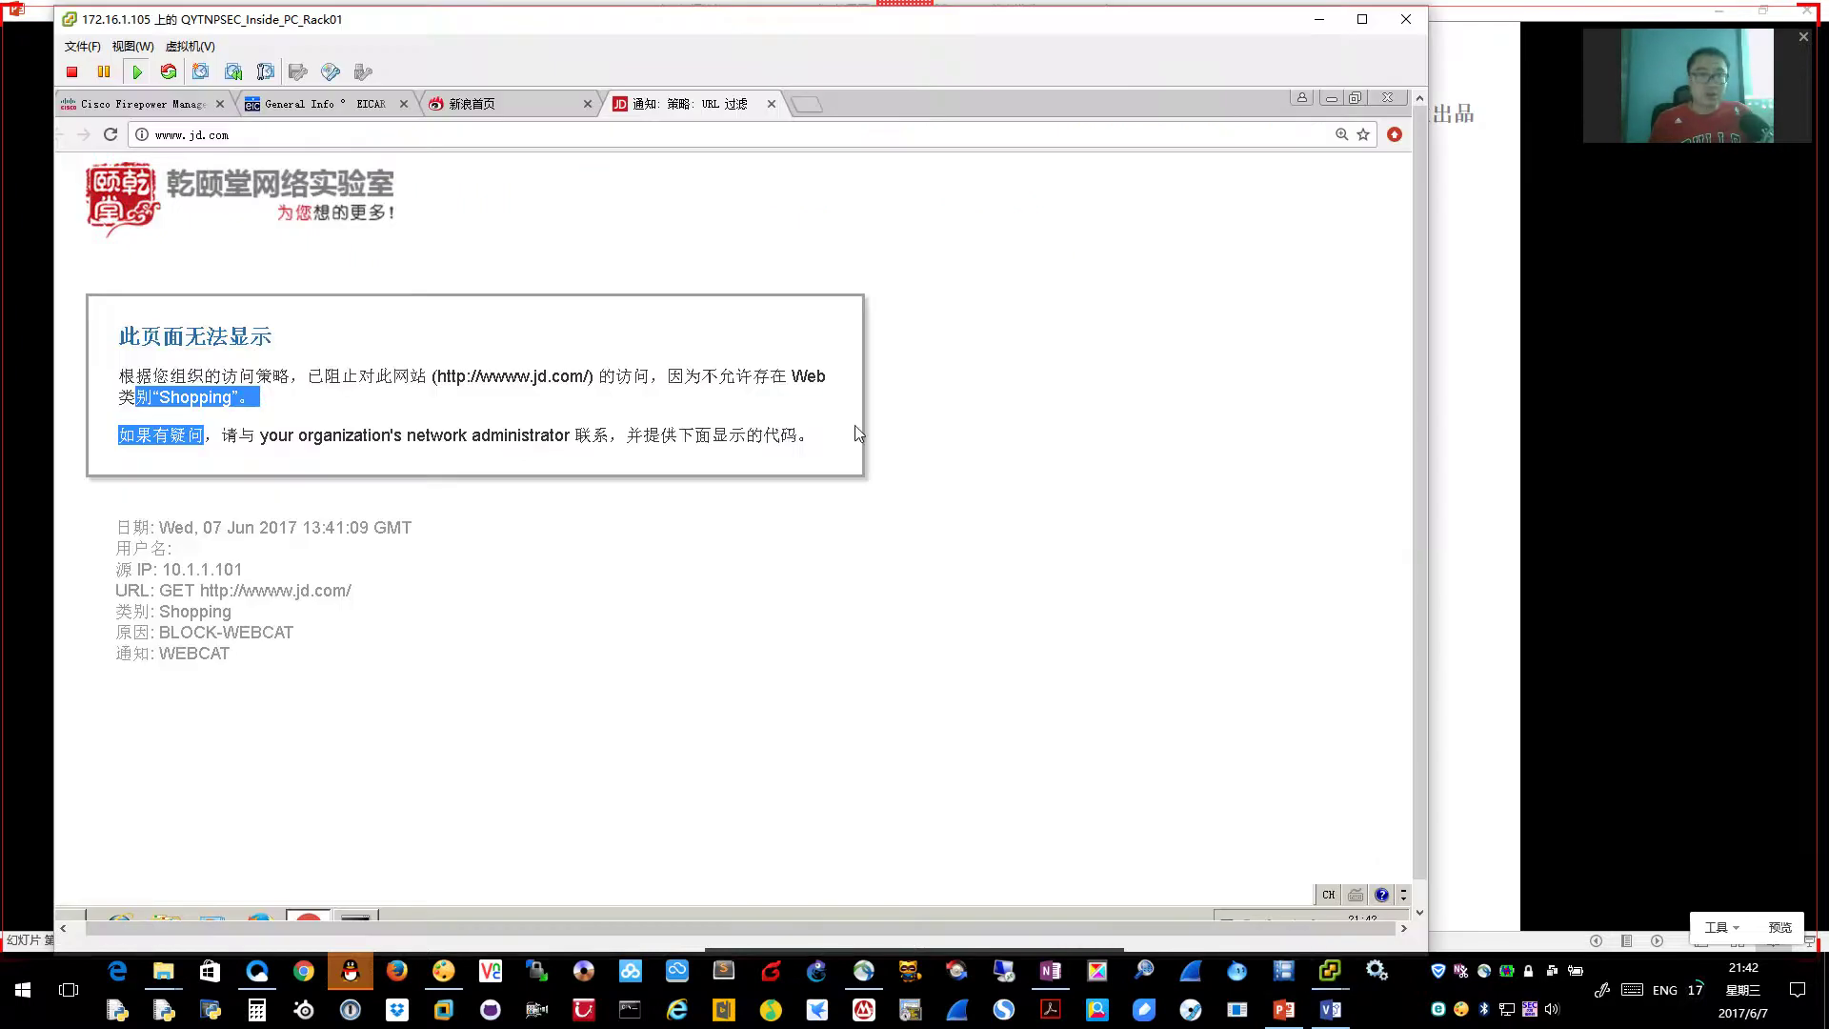
{"action": "left_click", "coordinate": [807, 104]}
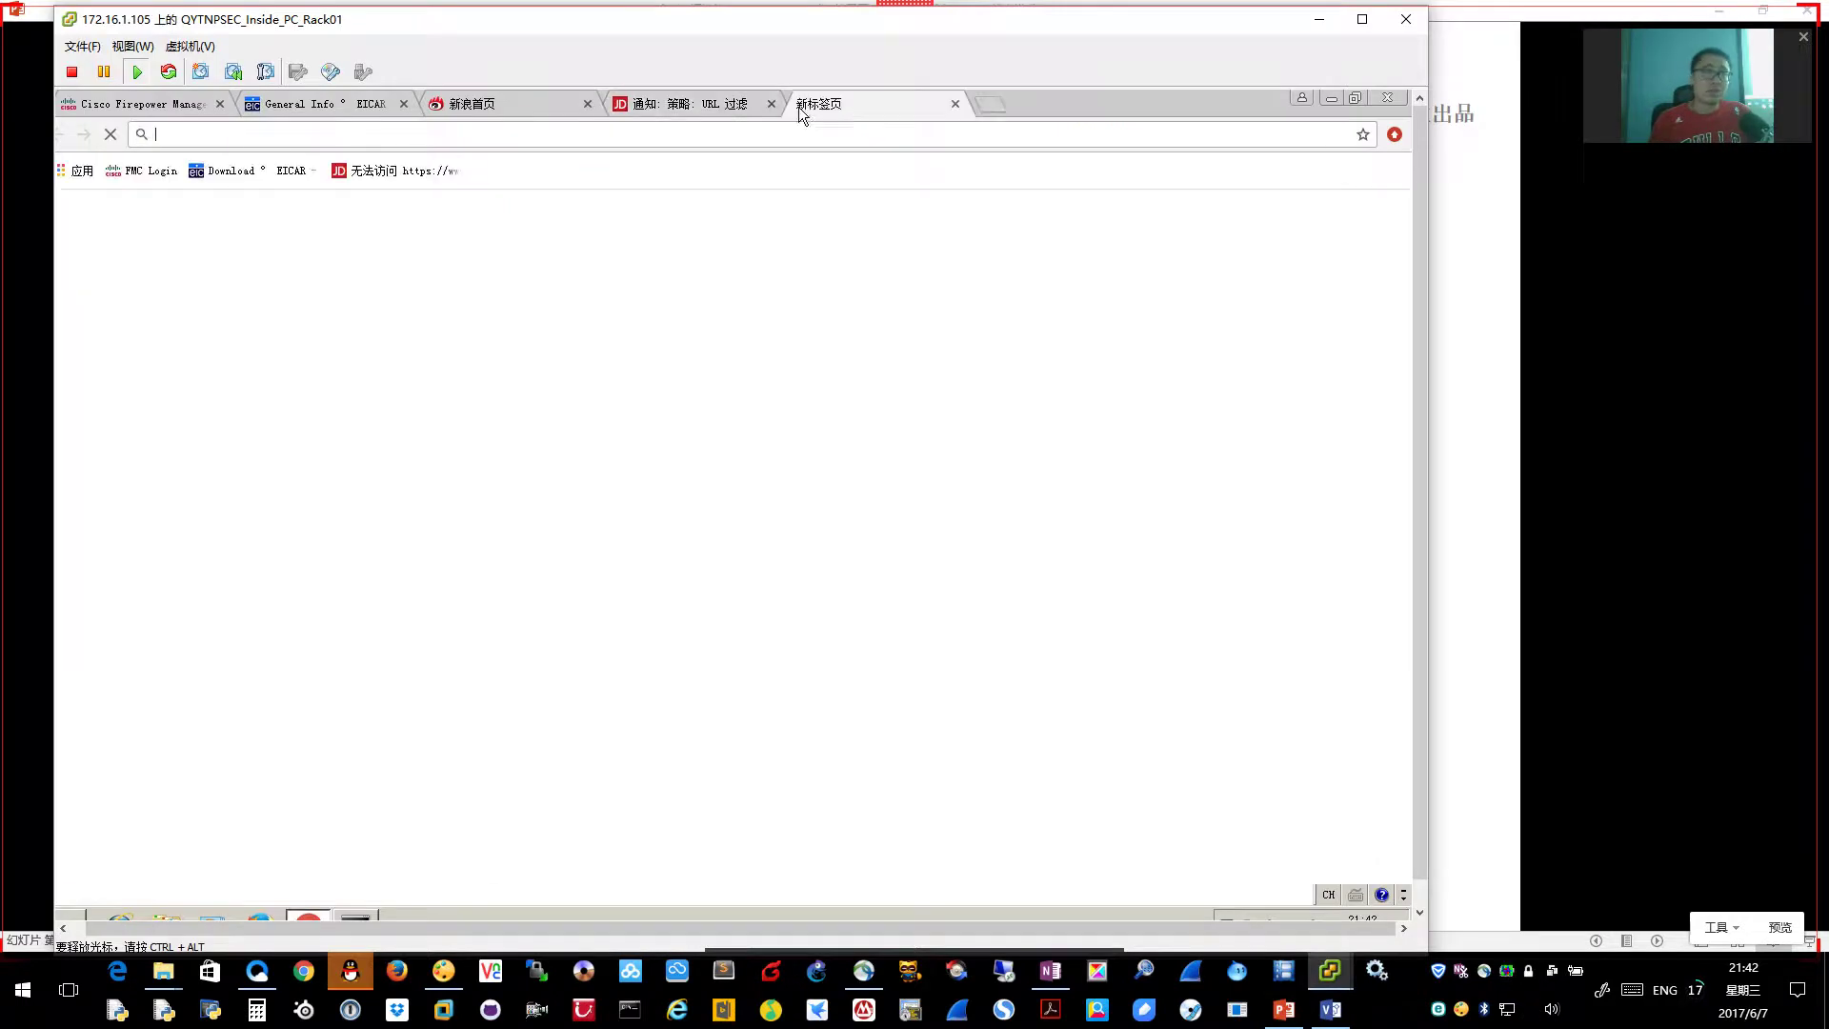
{"action": "left_click", "coordinate": [228, 171]}
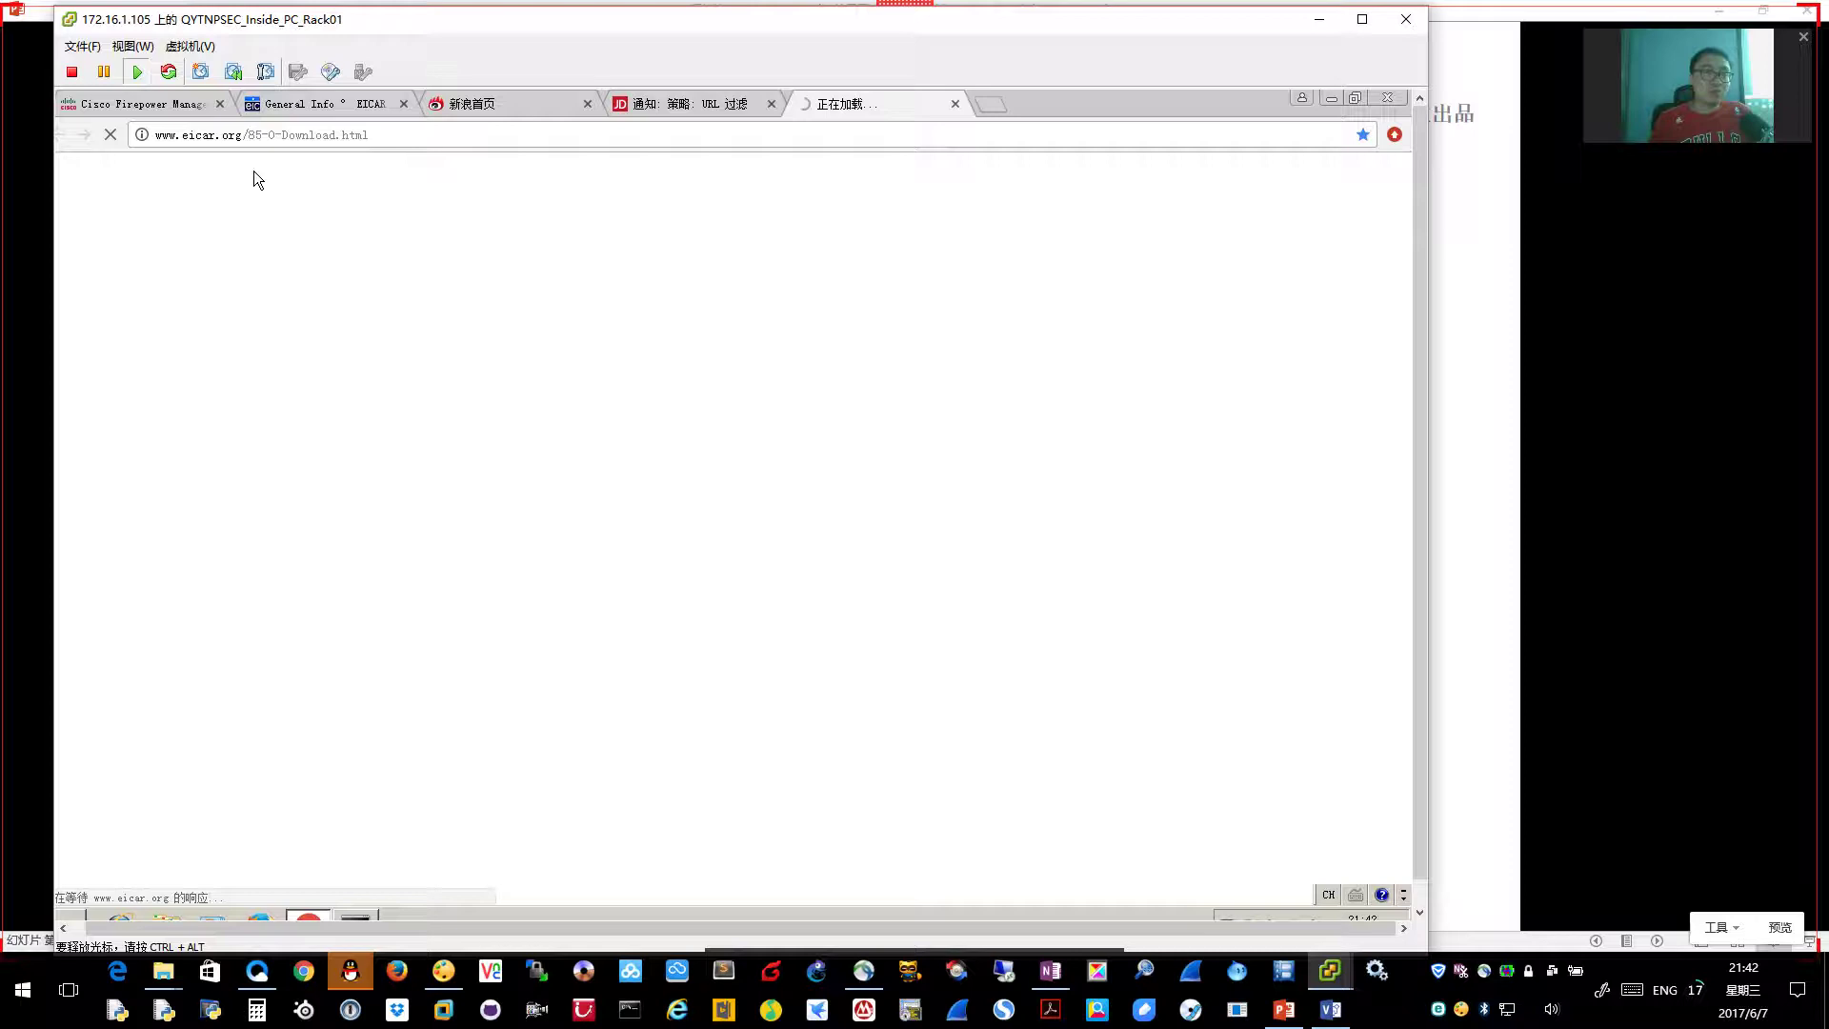
Reset the page zoom, try downloading eicar.com, and cancel the Save As dialog
{"action": "mouse_move", "coordinate": [1335, 971]}
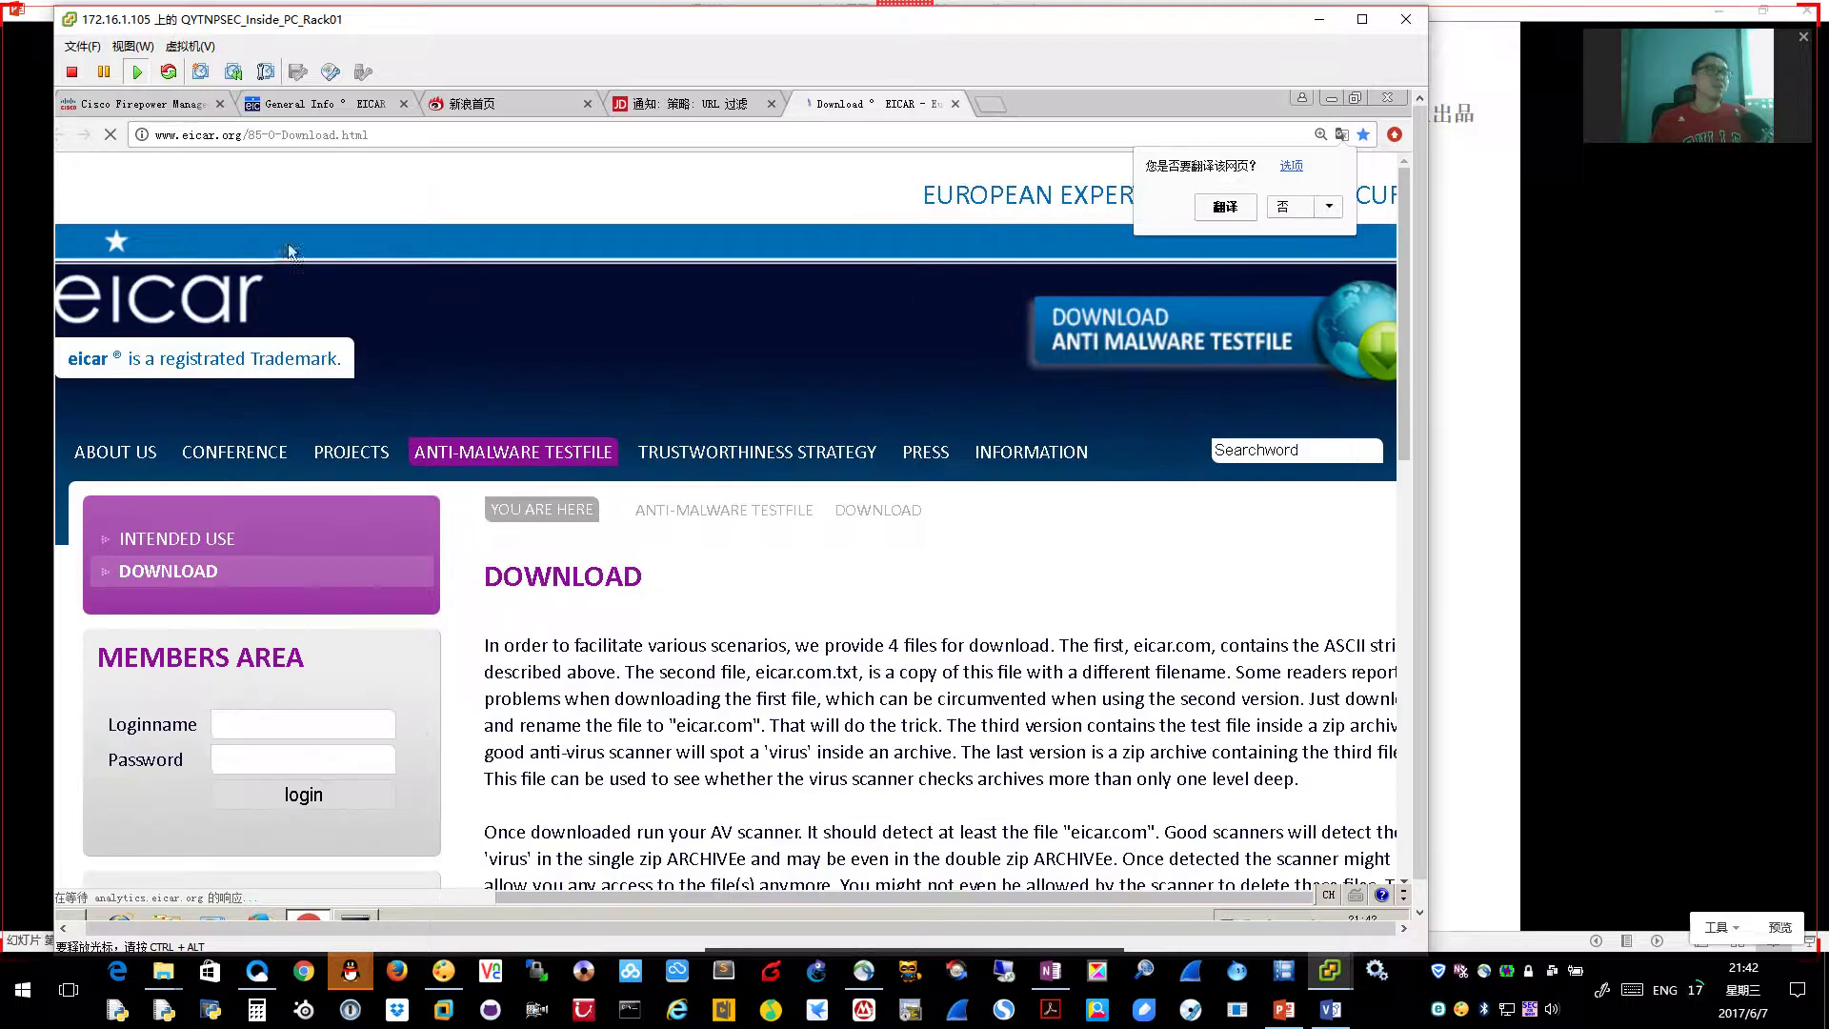
{"action": "key", "text": "ctrl+0"}
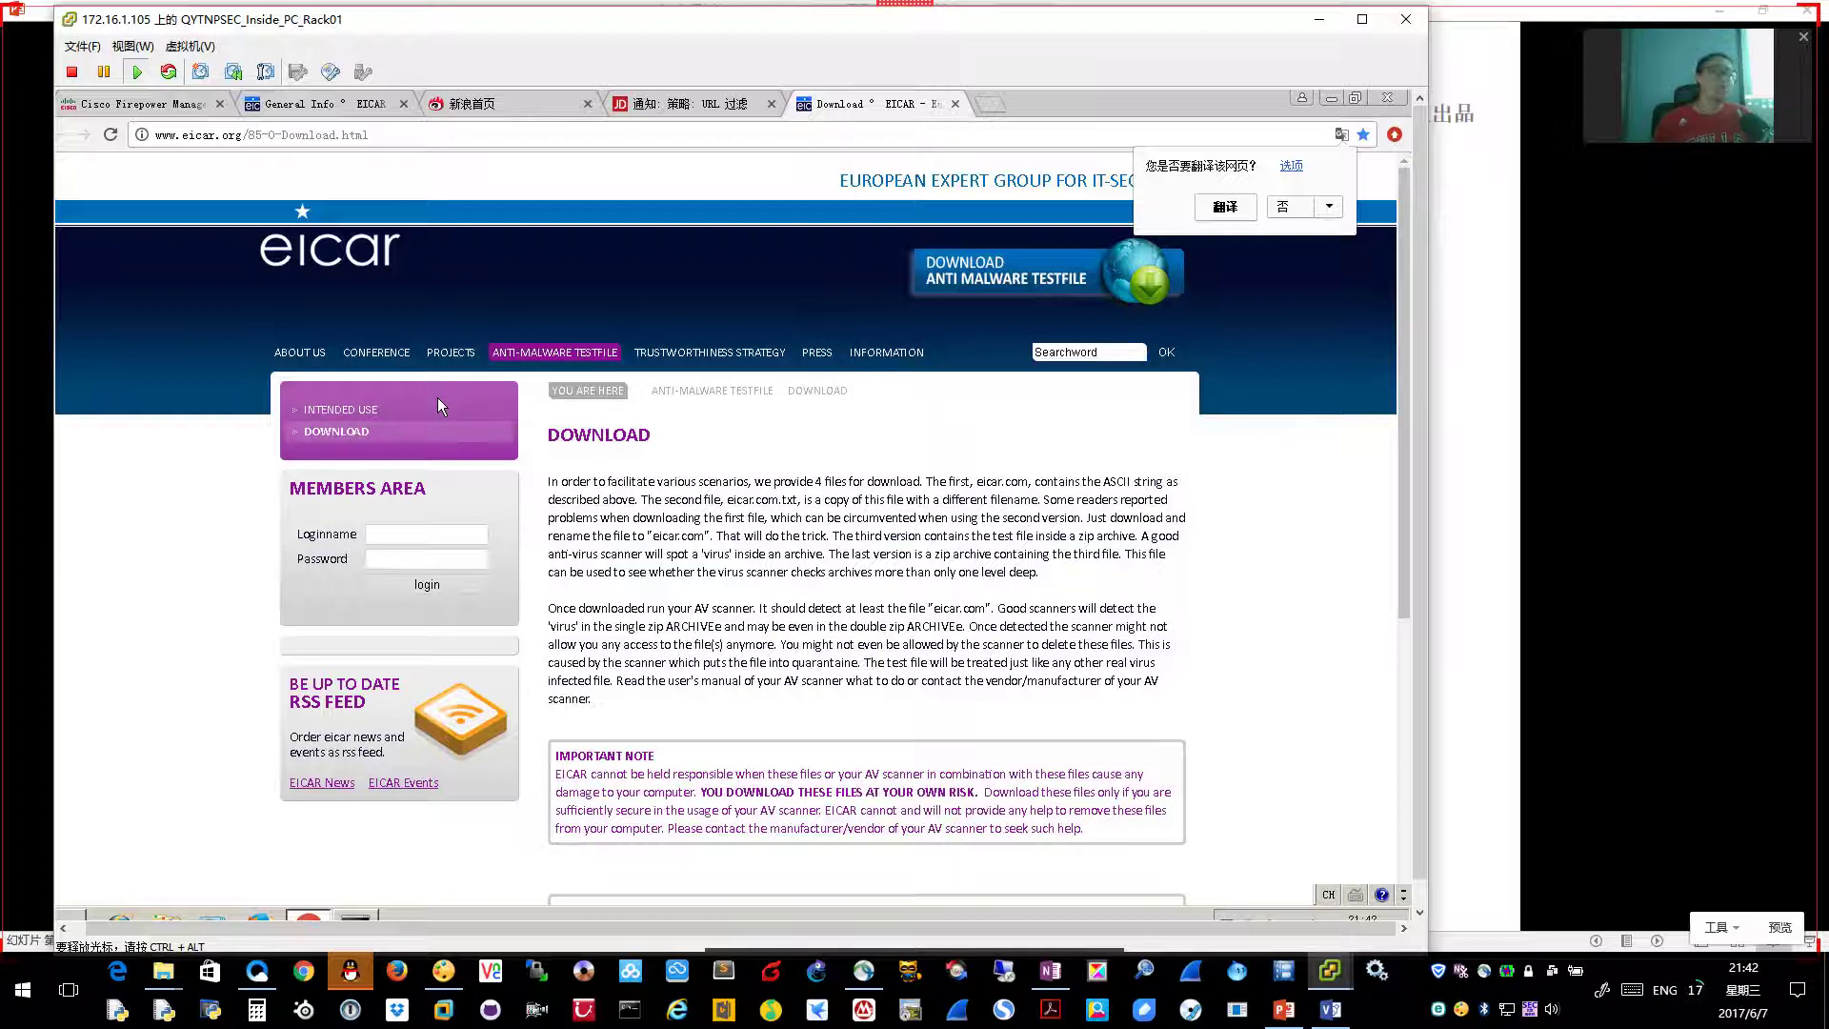
{"action": "left_click", "coordinate": [345, 433]}
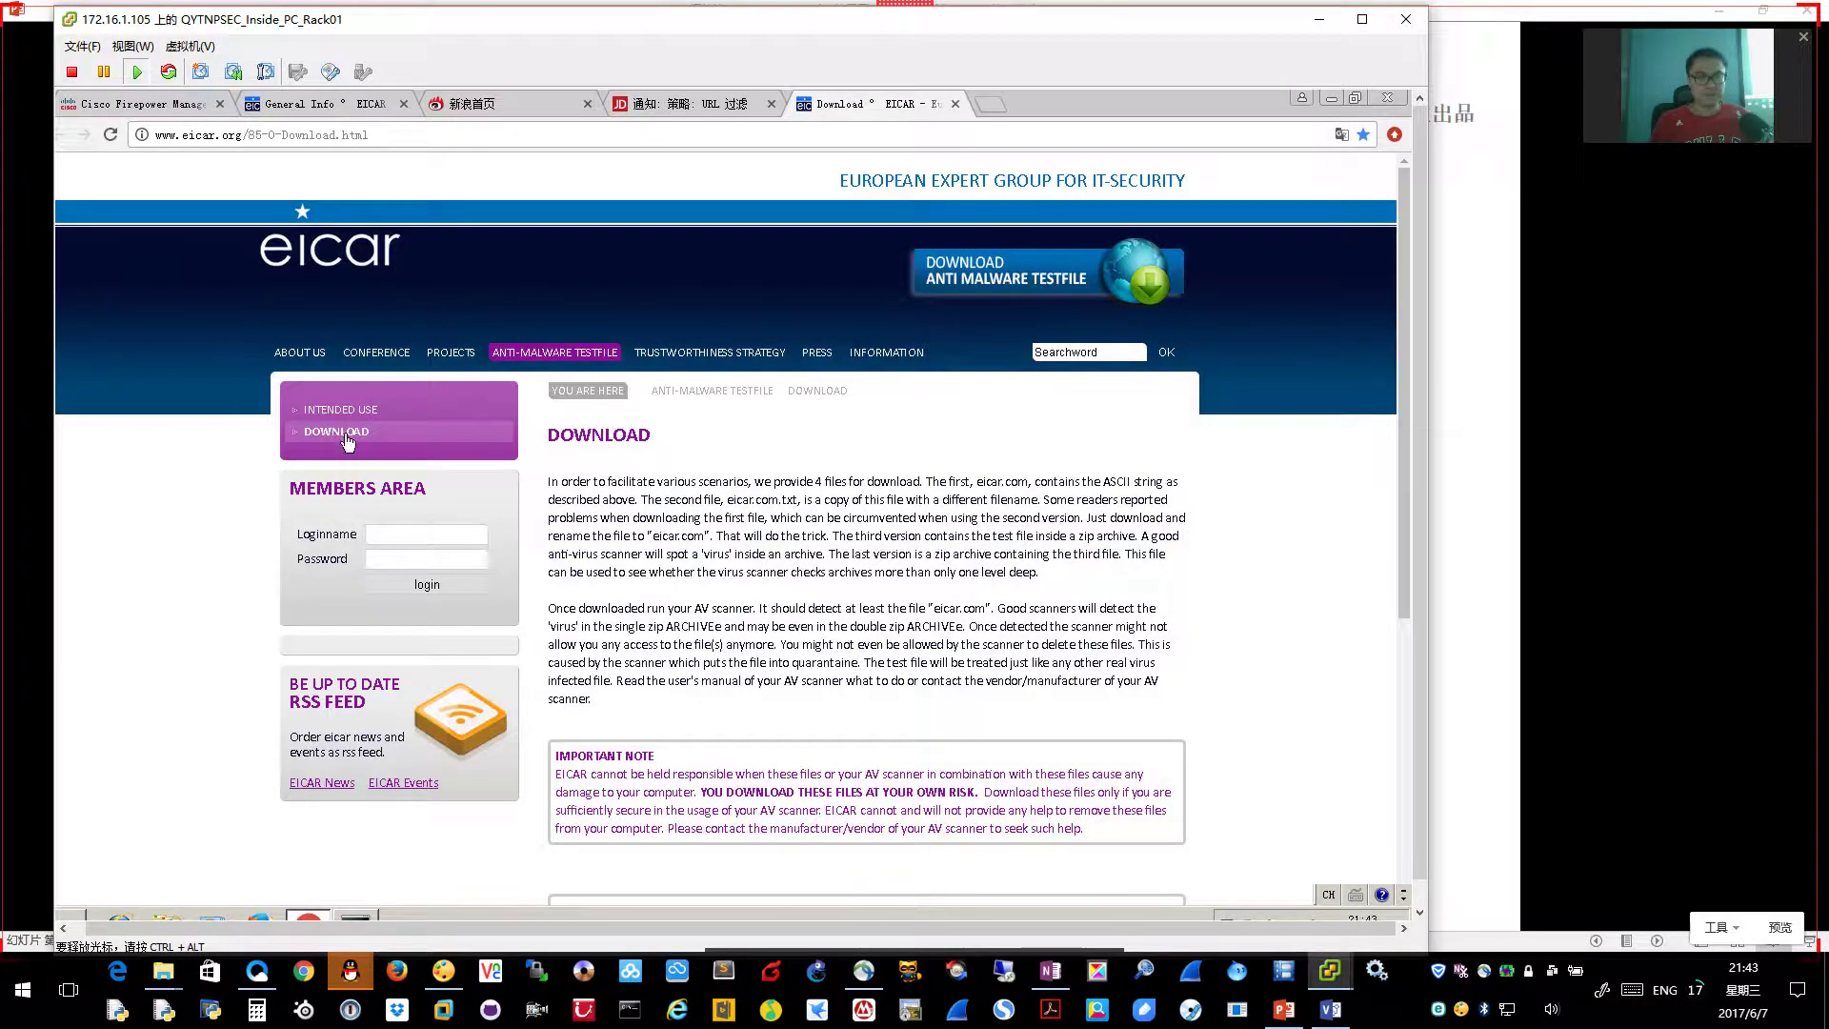
{"action": "scroll", "coordinate": [876, 583], "scroll_direction": "down", "scroll_amount": 5}
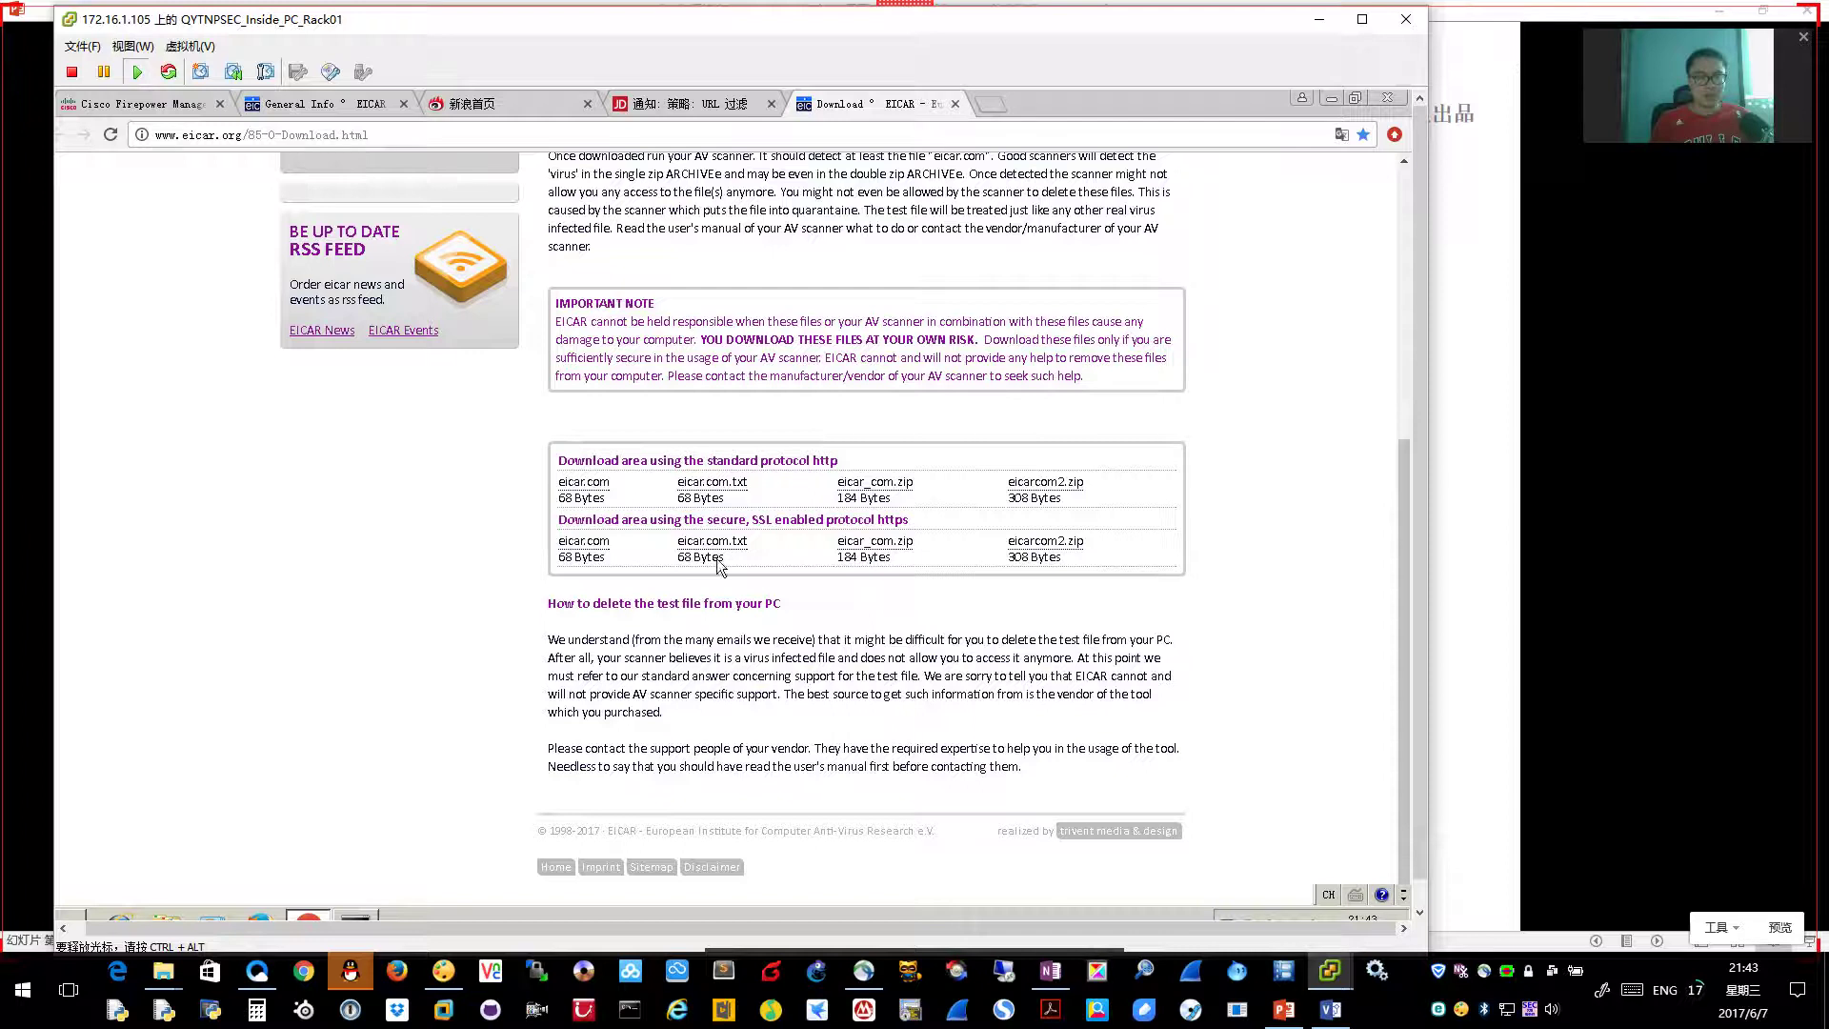
{"action": "scroll", "coordinate": [701, 563], "scroll_direction": "up", "scroll_amount": 2, "text": "ctrl"}
{"action": "left_click", "coordinate": [548, 702]}
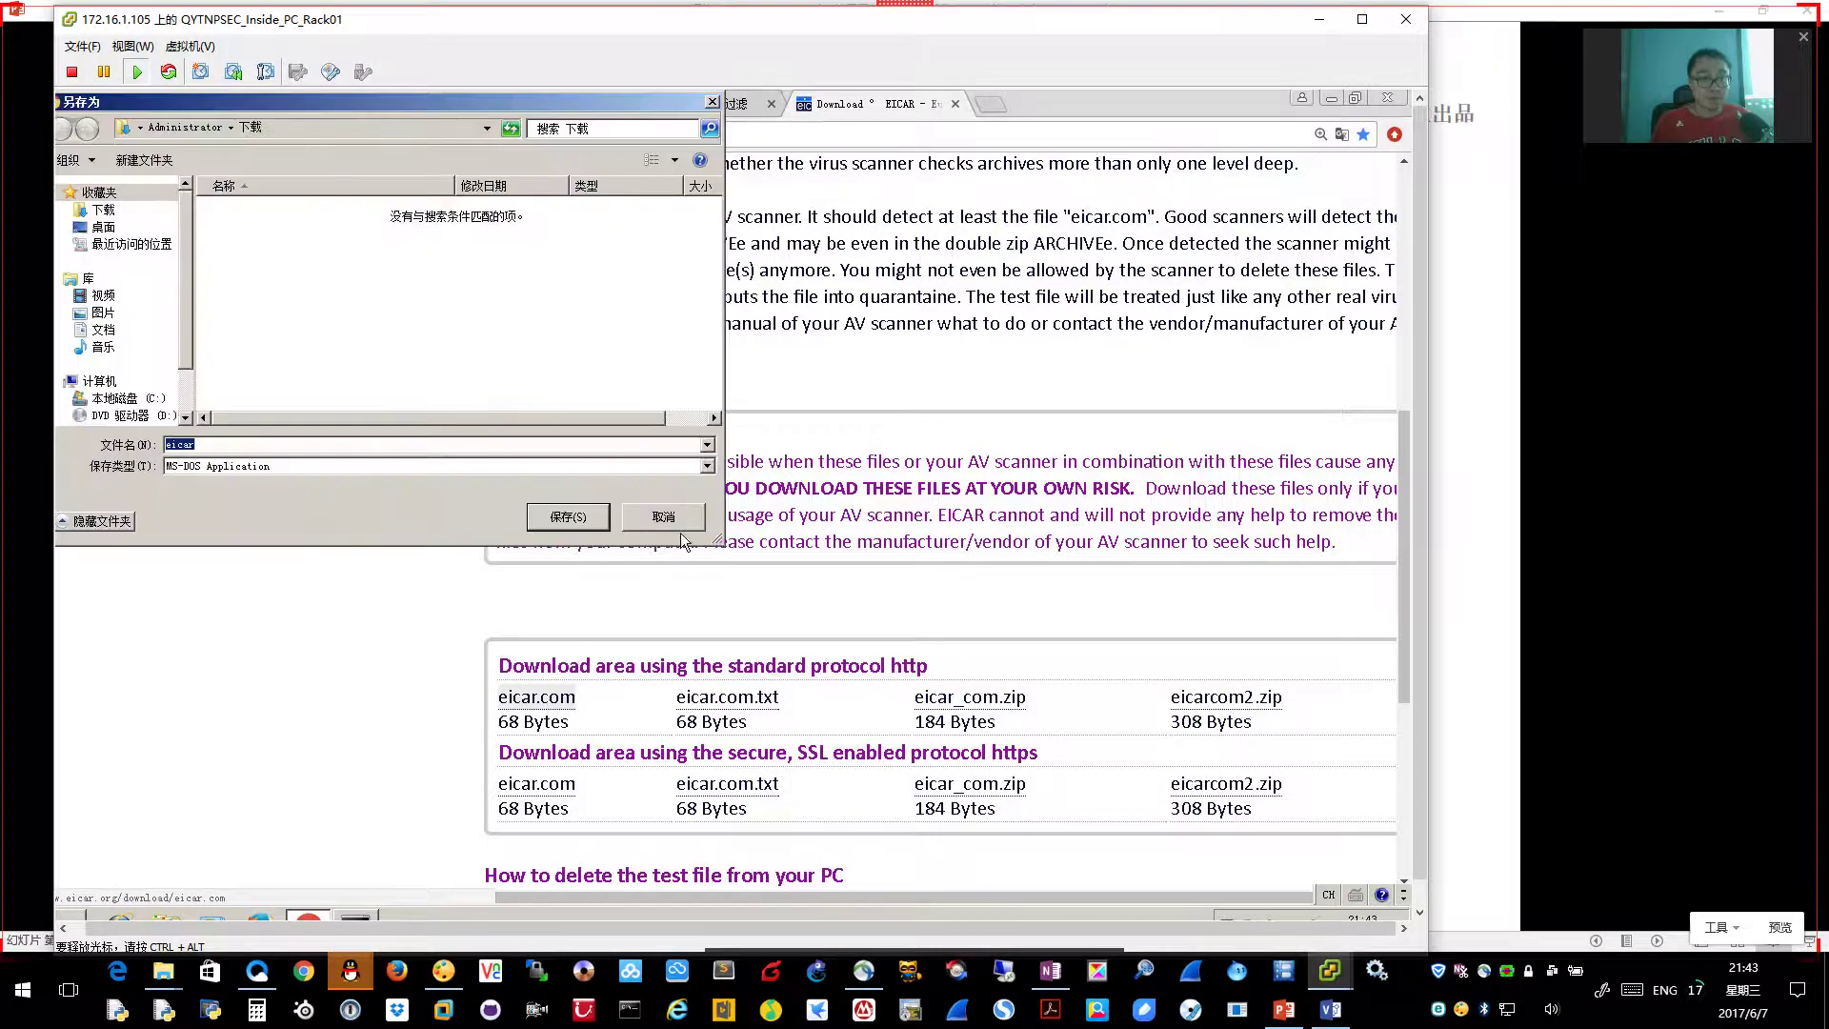
{"action": "left_click", "coordinate": [683, 523]}
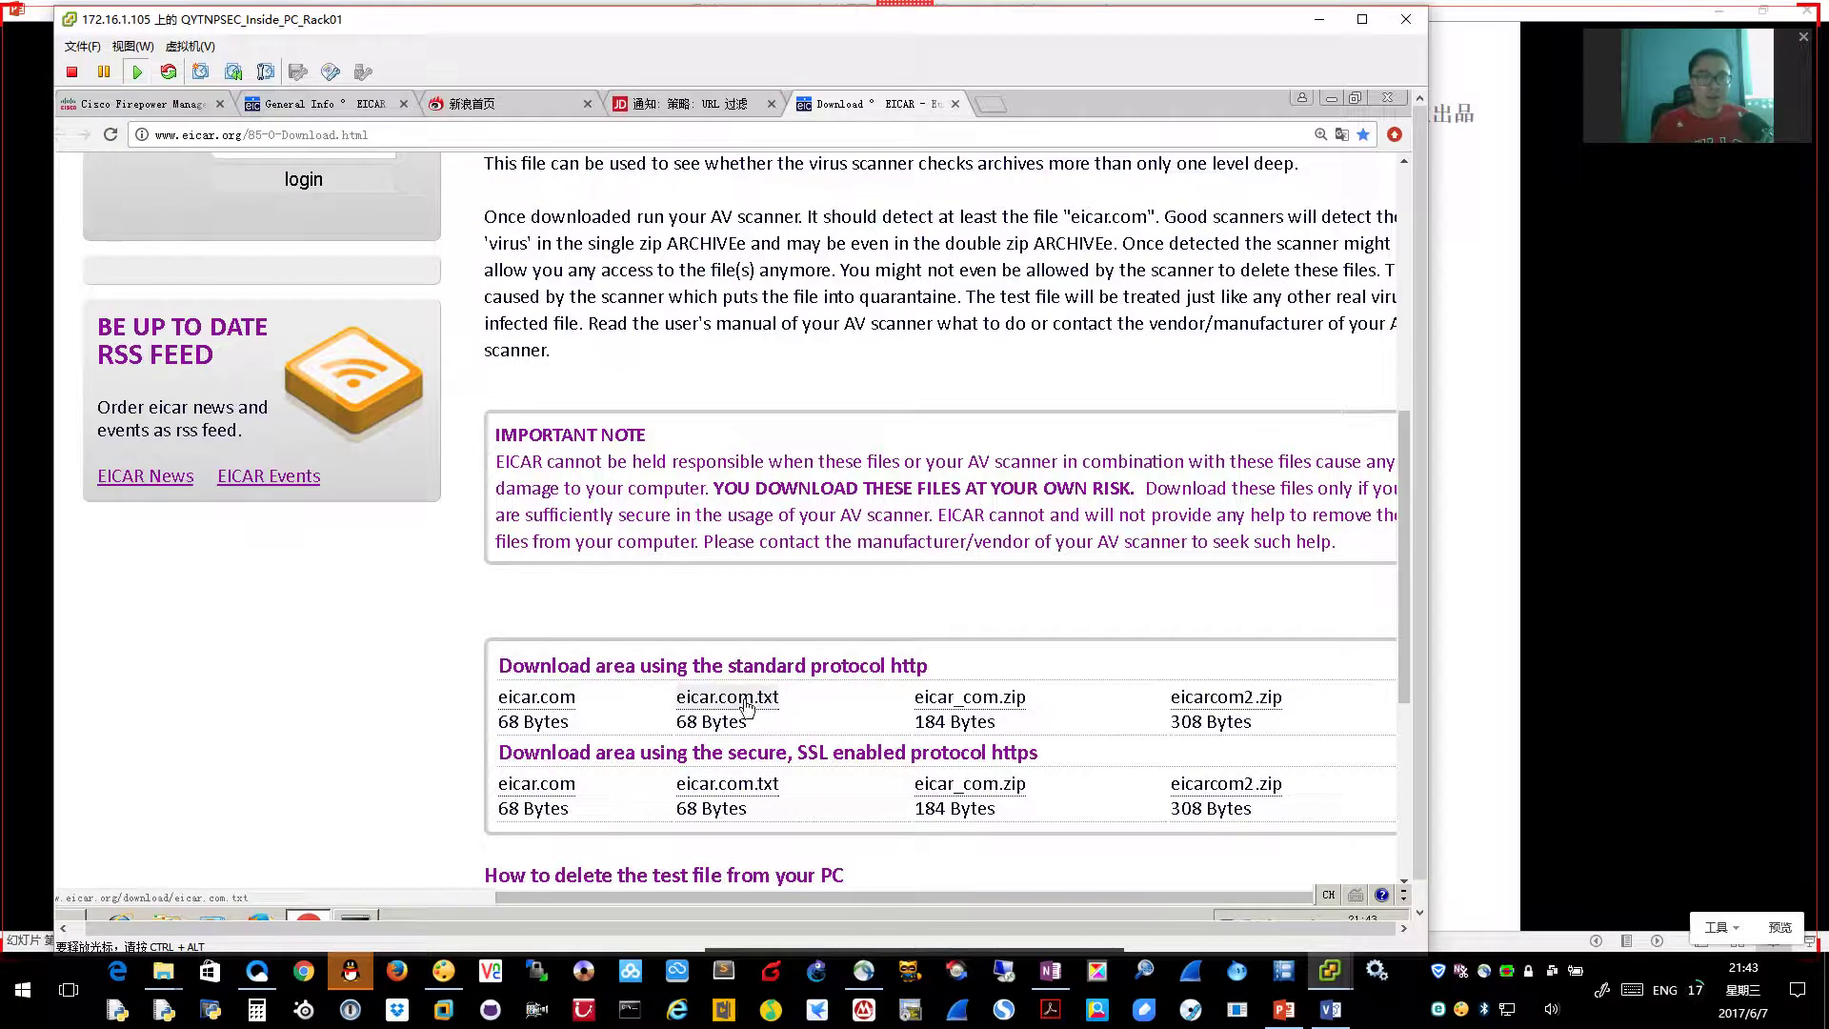
Return to the WSA window and commit the pending anti-malware policy changes
{"action": "mouse_move", "coordinate": [1411, 915]}
{"action": "left_click", "coordinate": [1515, 894]}
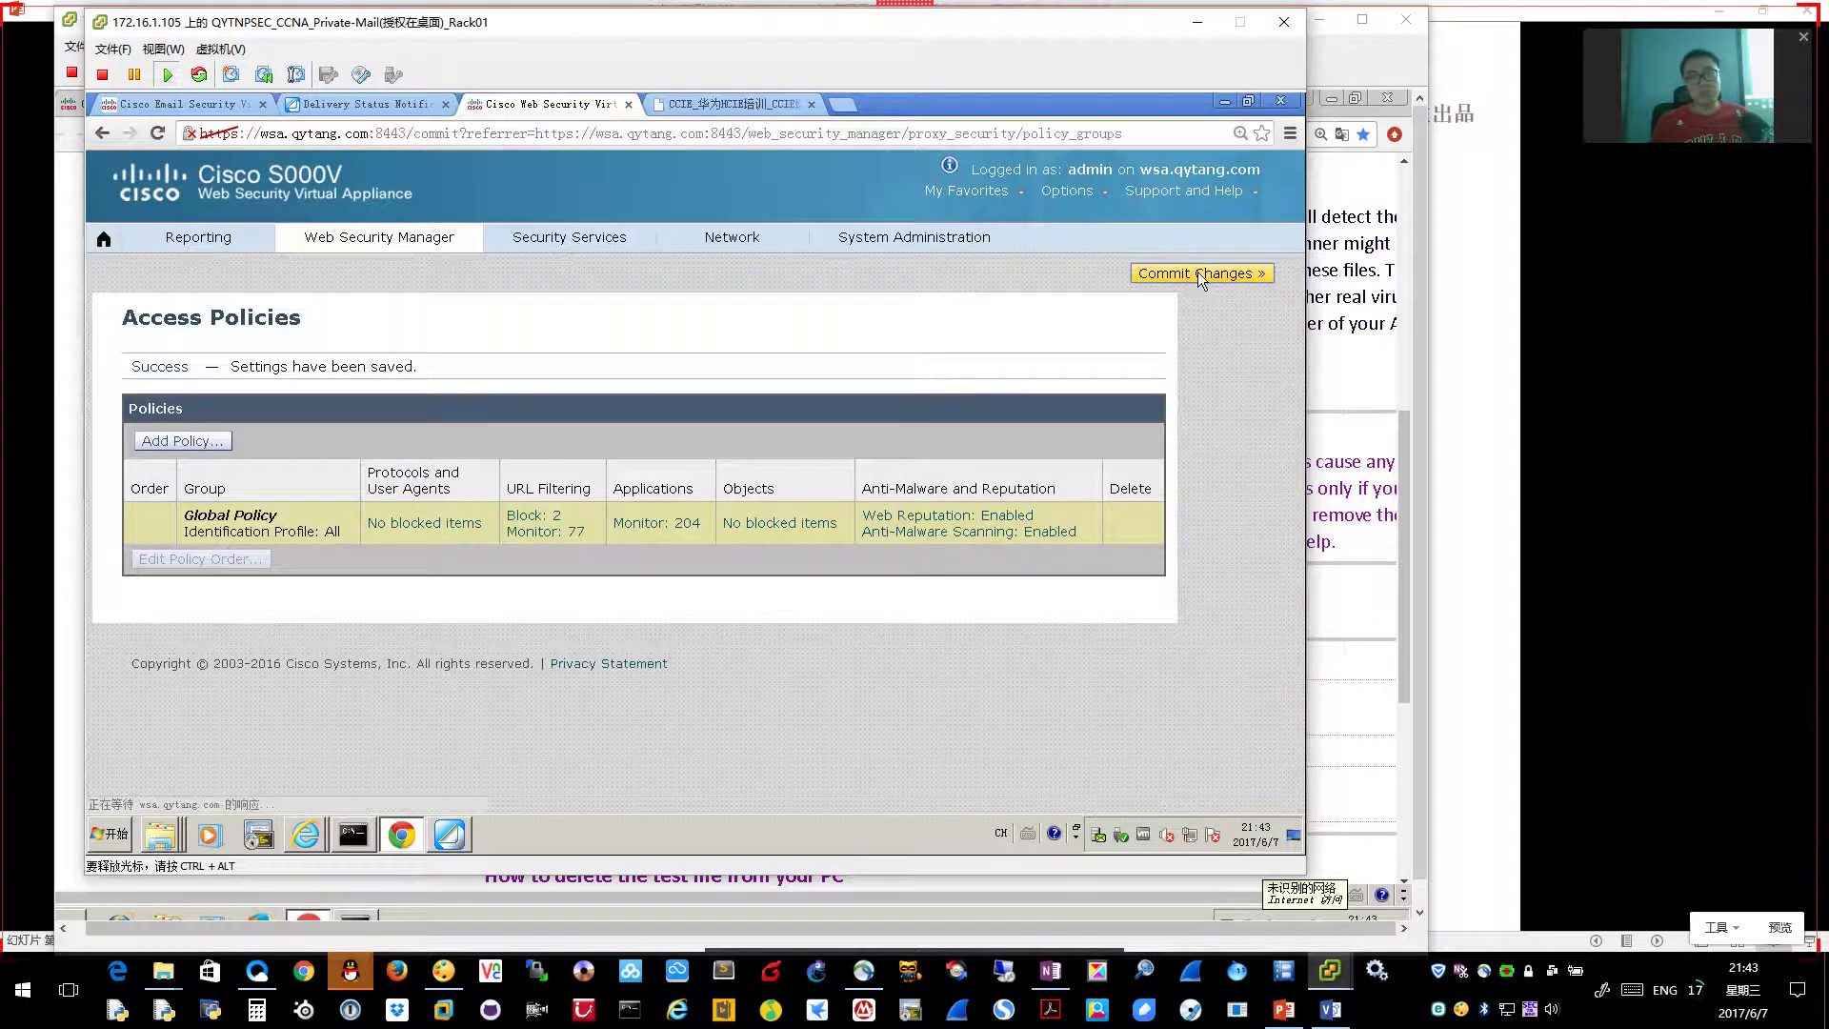
{"action": "left_click", "coordinate": [700, 484]}
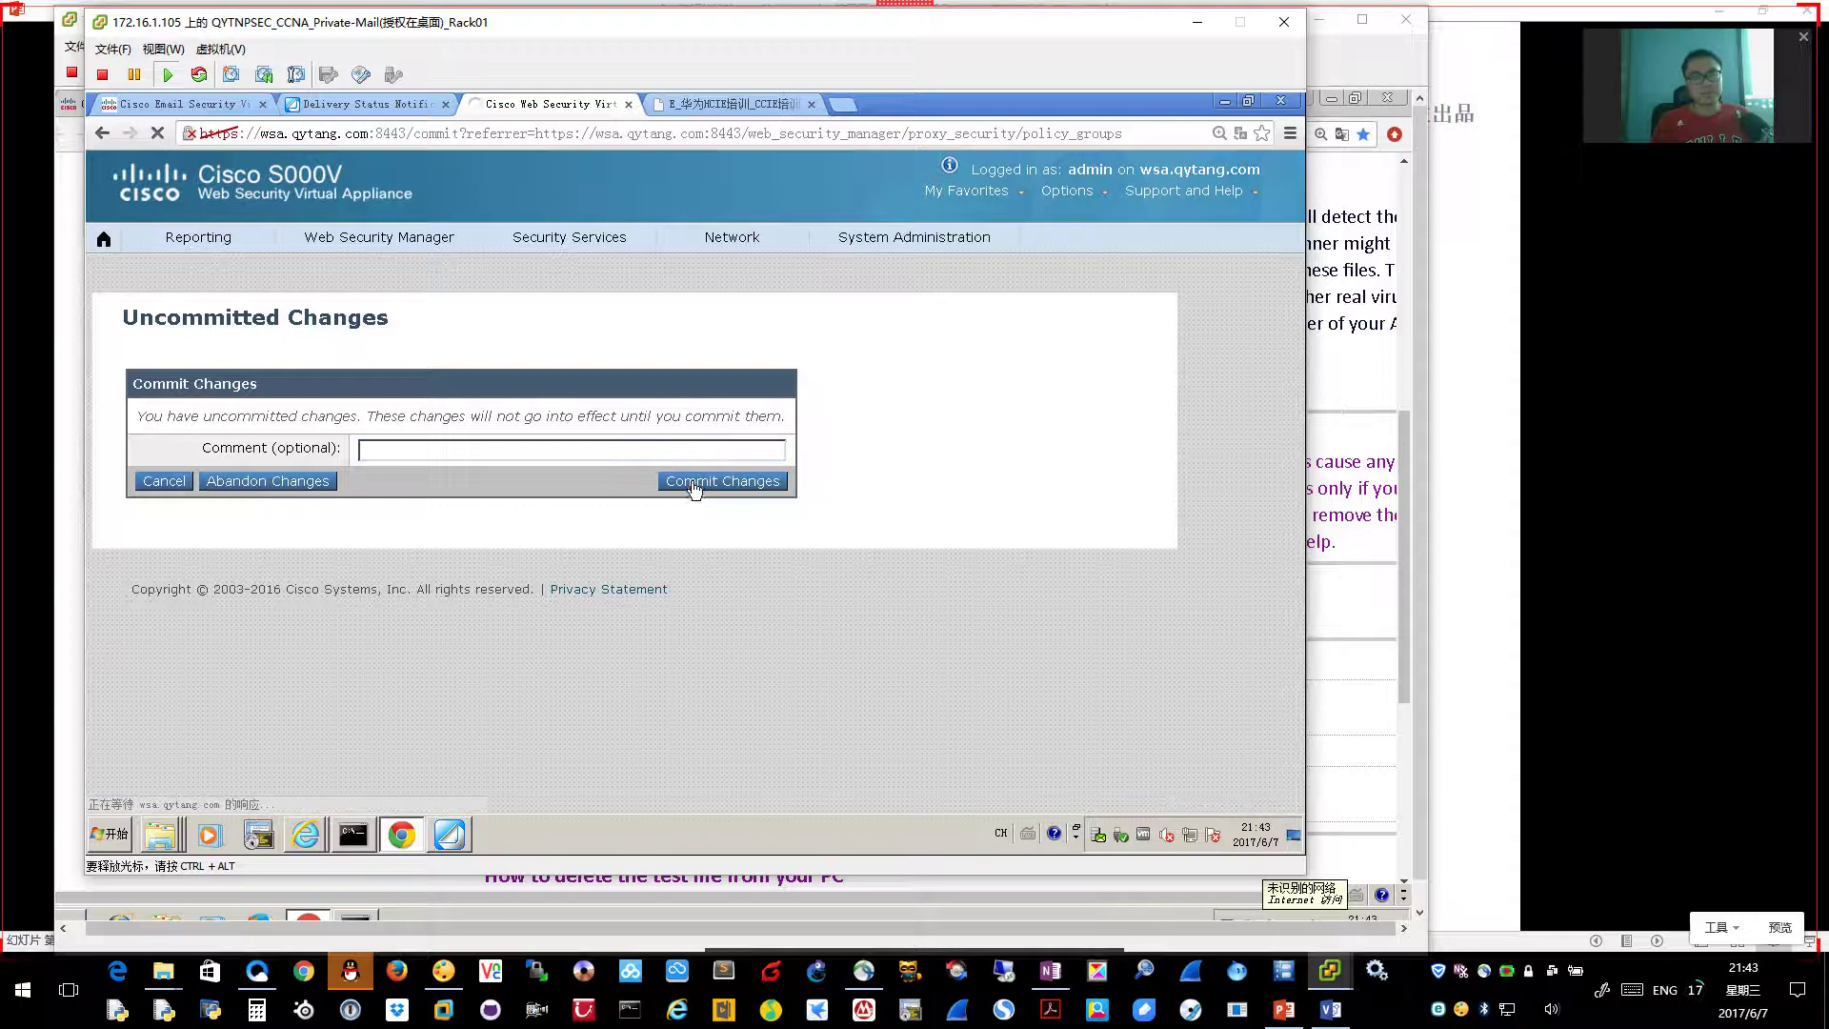